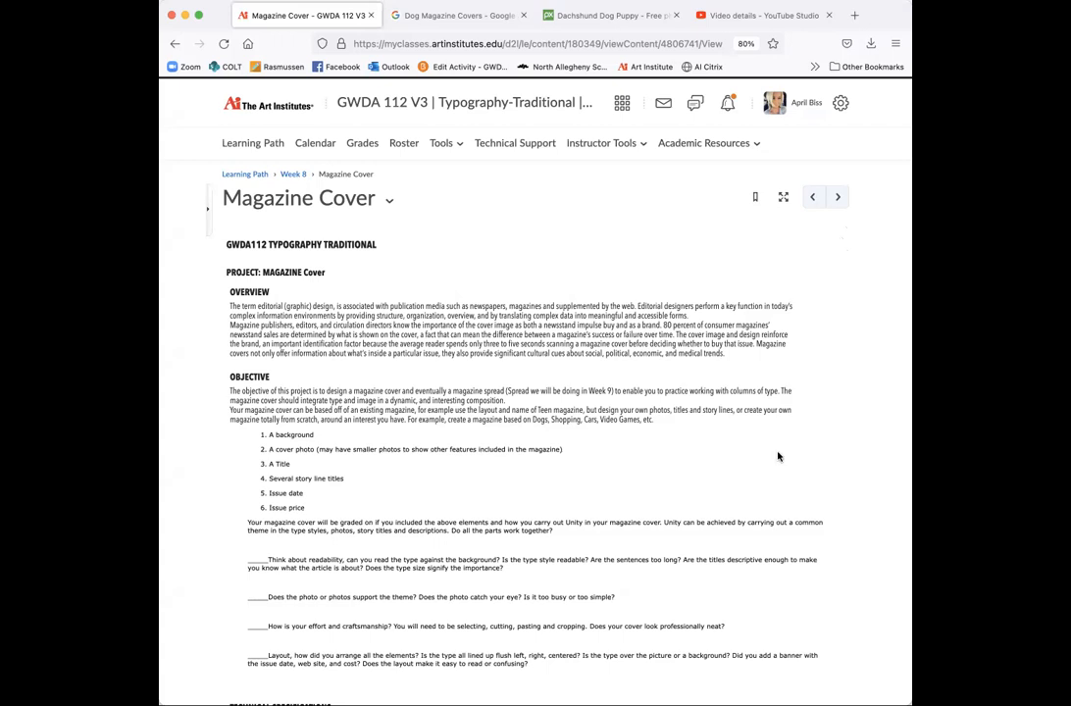
- Read down the assignment page, highlighting the sentence about designing your own magazine
scroll(778, 455, "down", 1)
scroll(778, 456, "up", 1)
scroll(712, 512, "down", 1)
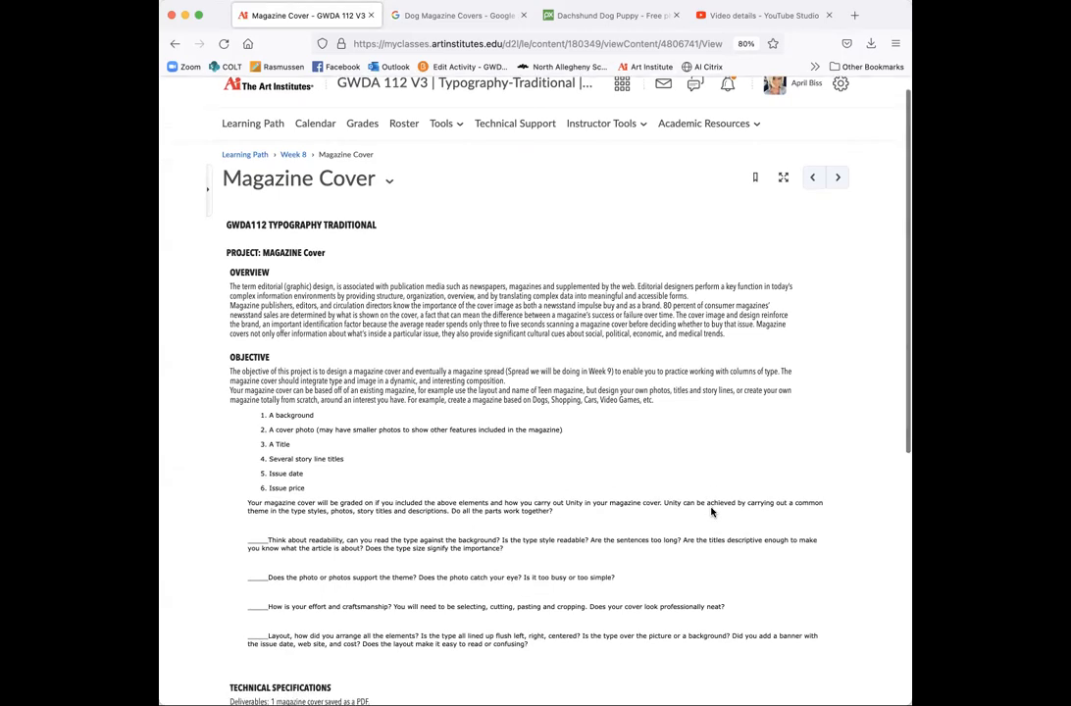
scroll(712, 512, "down", 2)
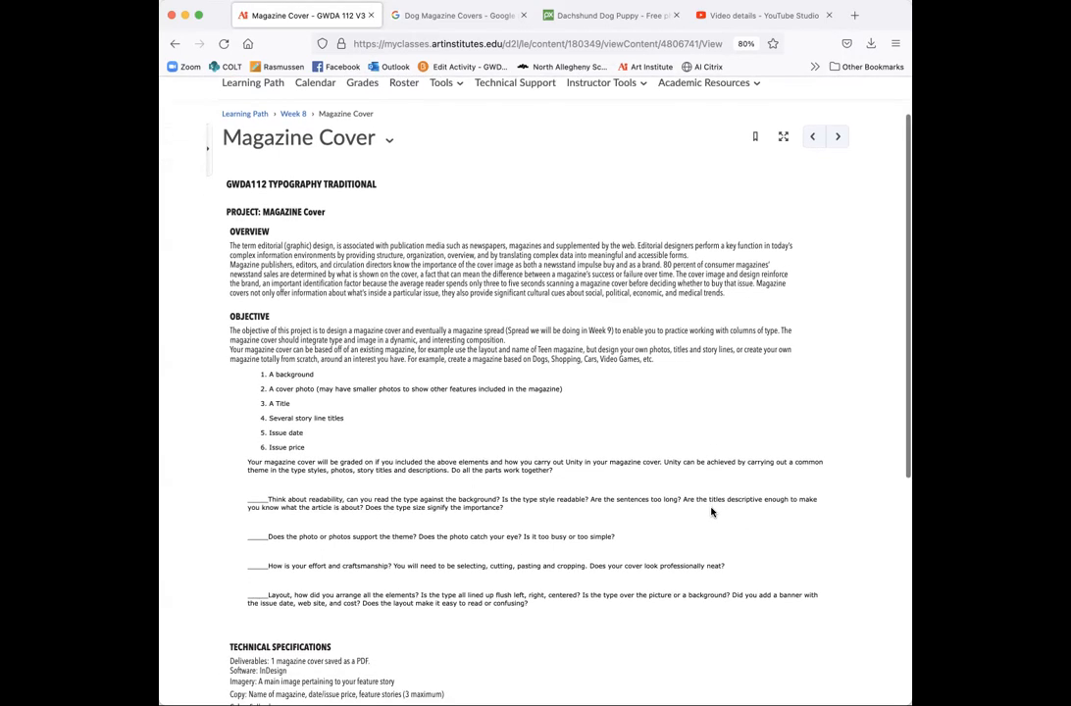
scroll(712, 512, "down", 1)
scroll(712, 512, "down", 1)
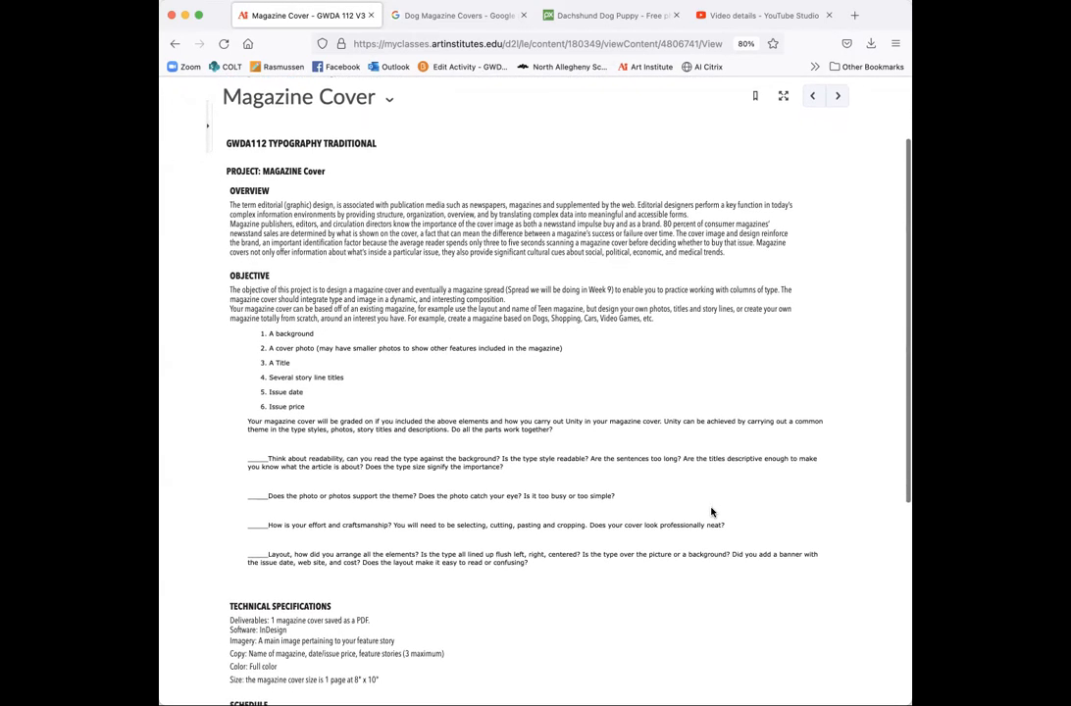
scroll(712, 512, "down", 2)
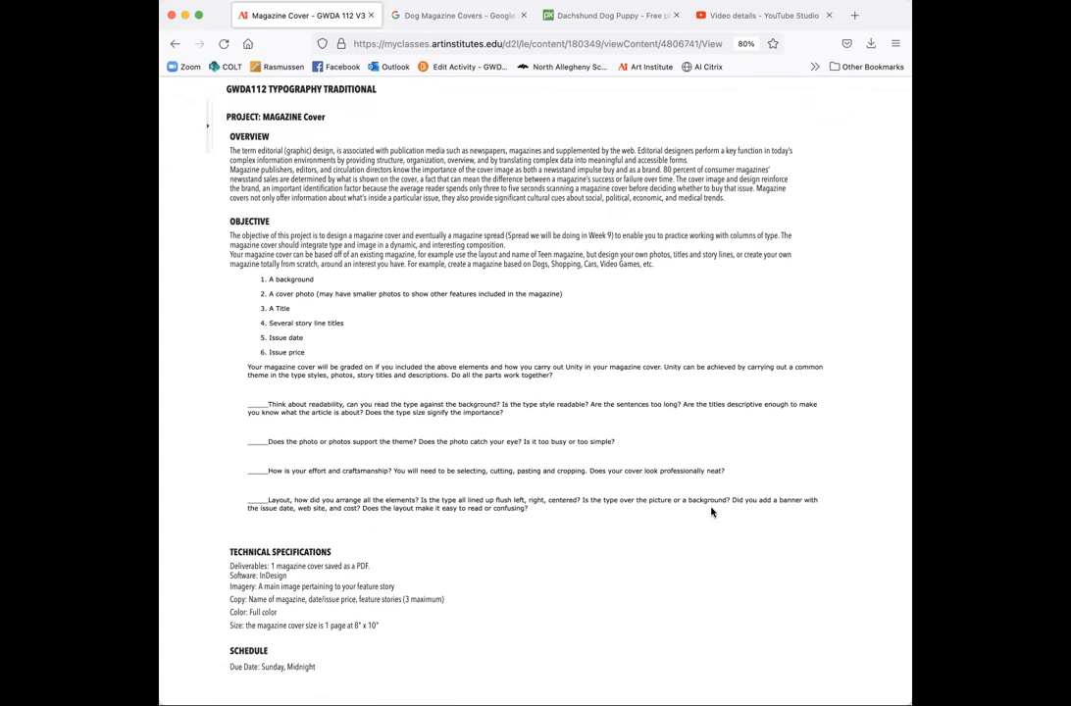
scroll(711, 512, "down", 1)
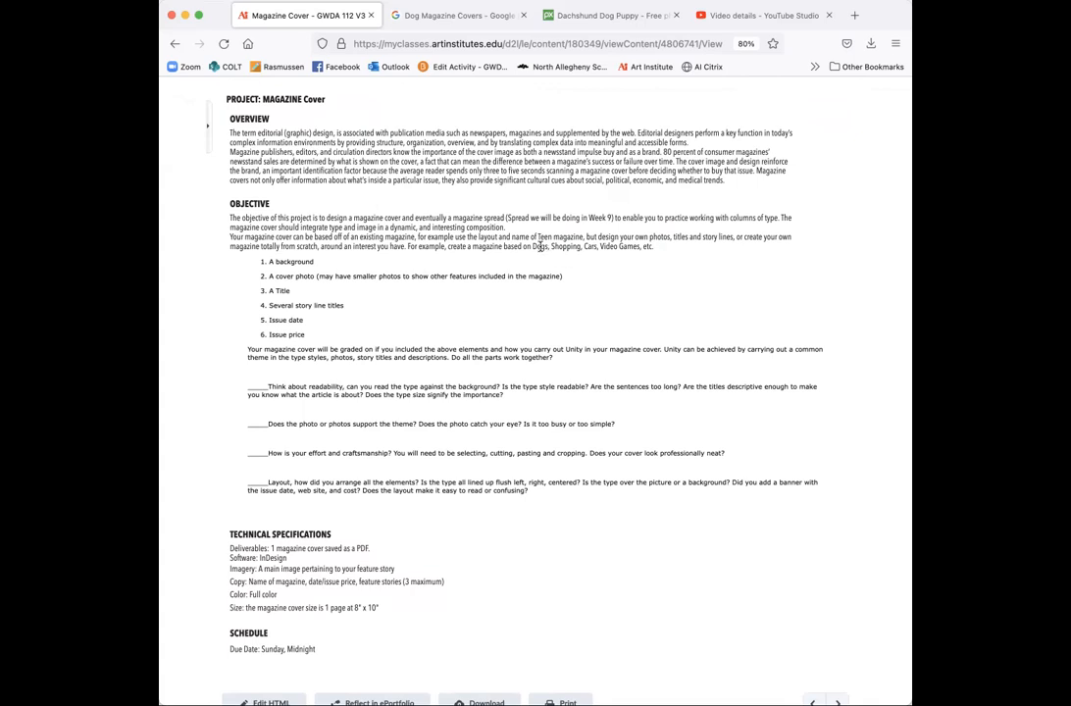
left_click_drag(537, 238, 667, 245)
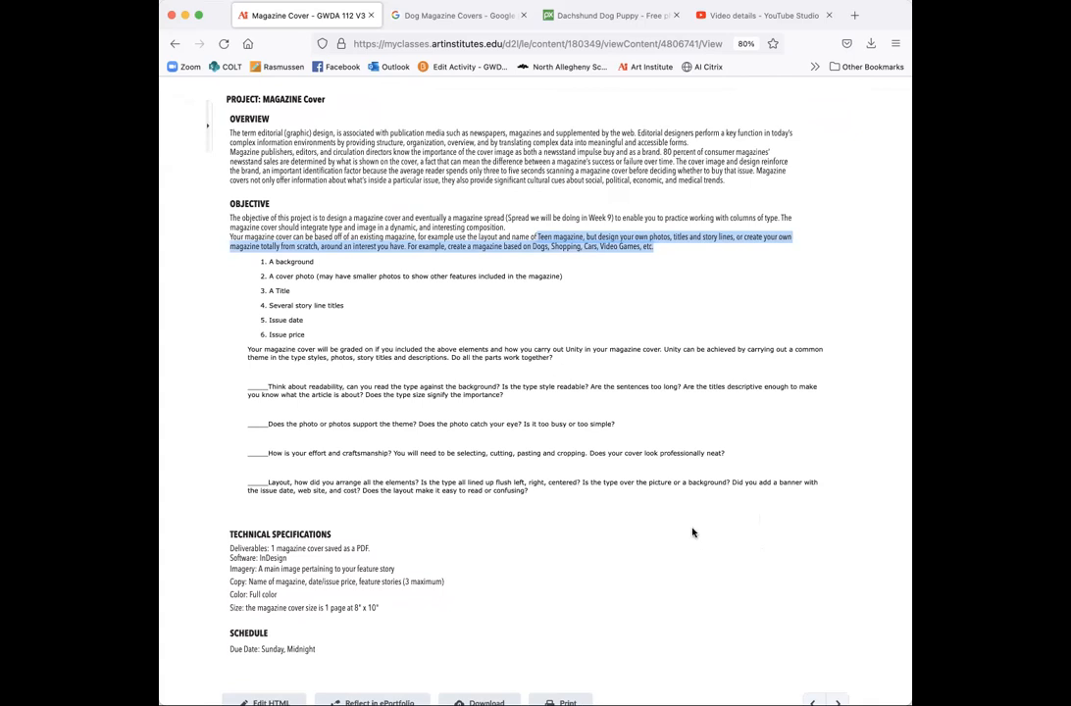
left_click(709, 304)
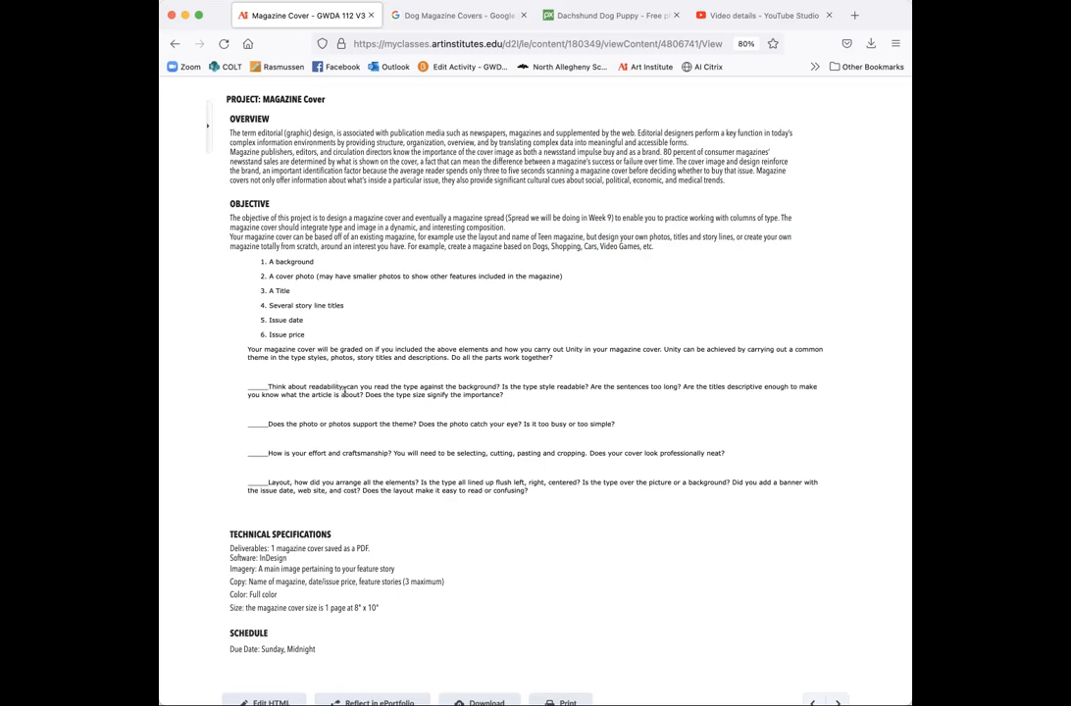
- Scroll through the remaining Magazine Cover assignment requirements
scroll(344, 391, "down", 2)
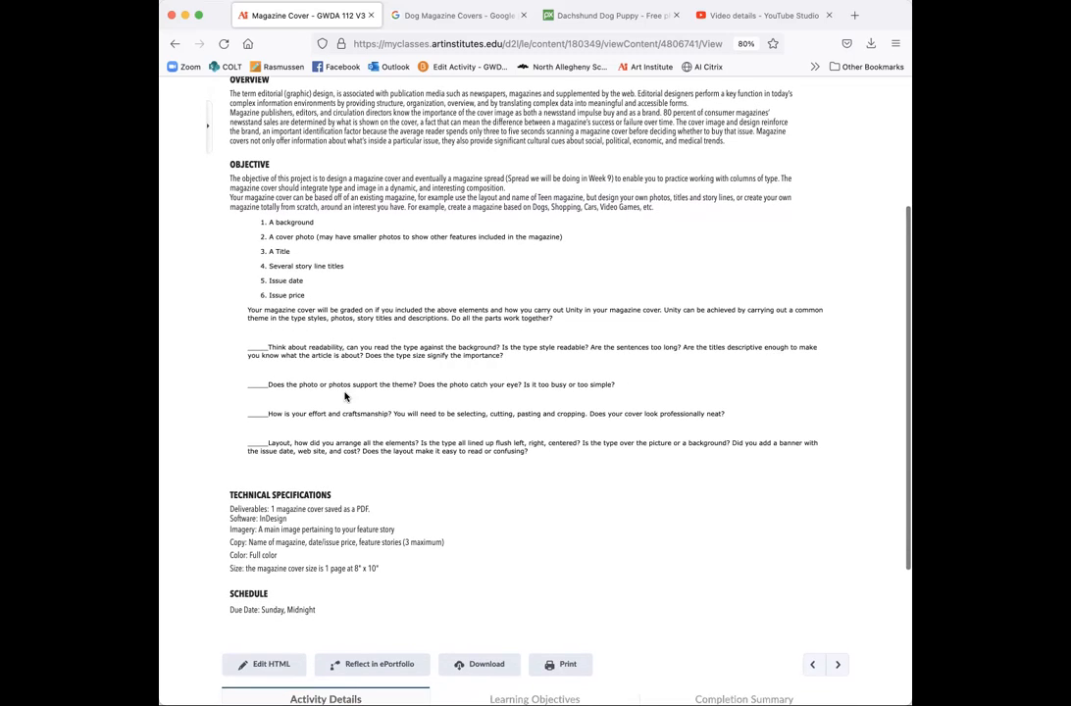
scroll(345, 396, "down", 5)
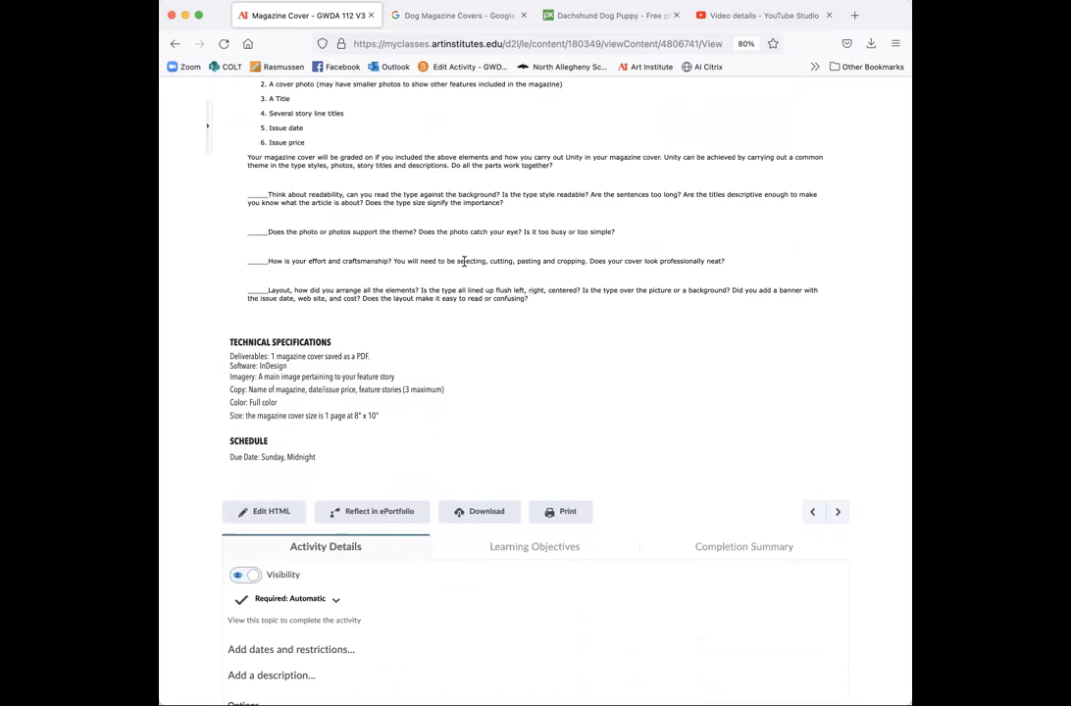
scroll(463, 261, "up", 1)
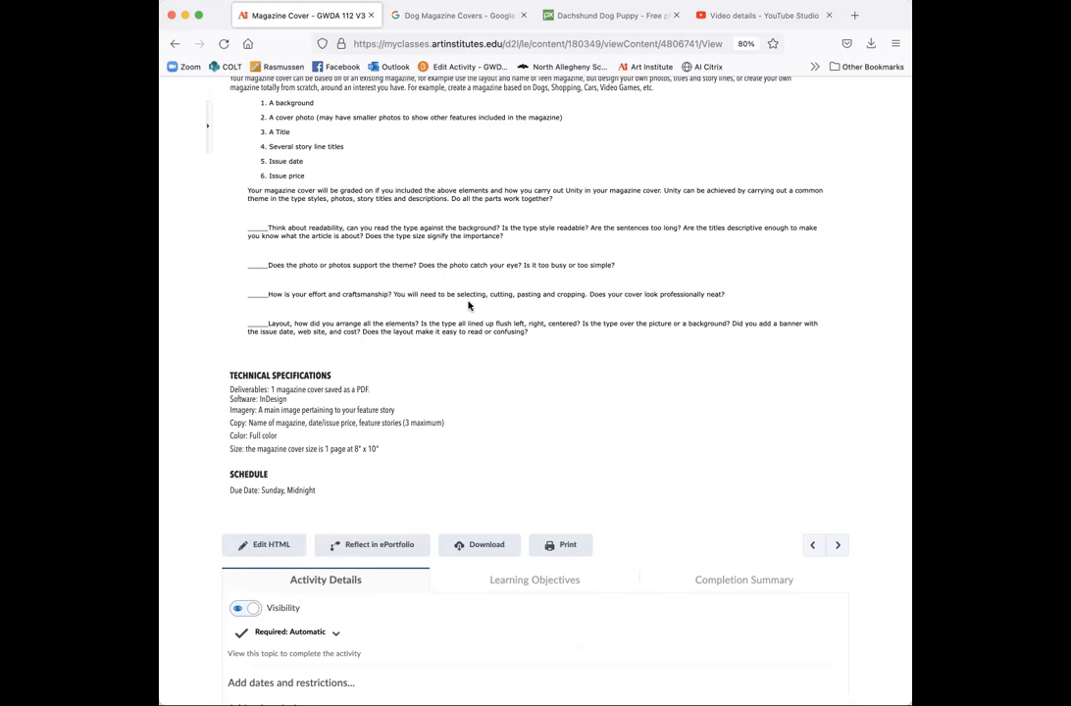
scroll(468, 306, "up", 5)
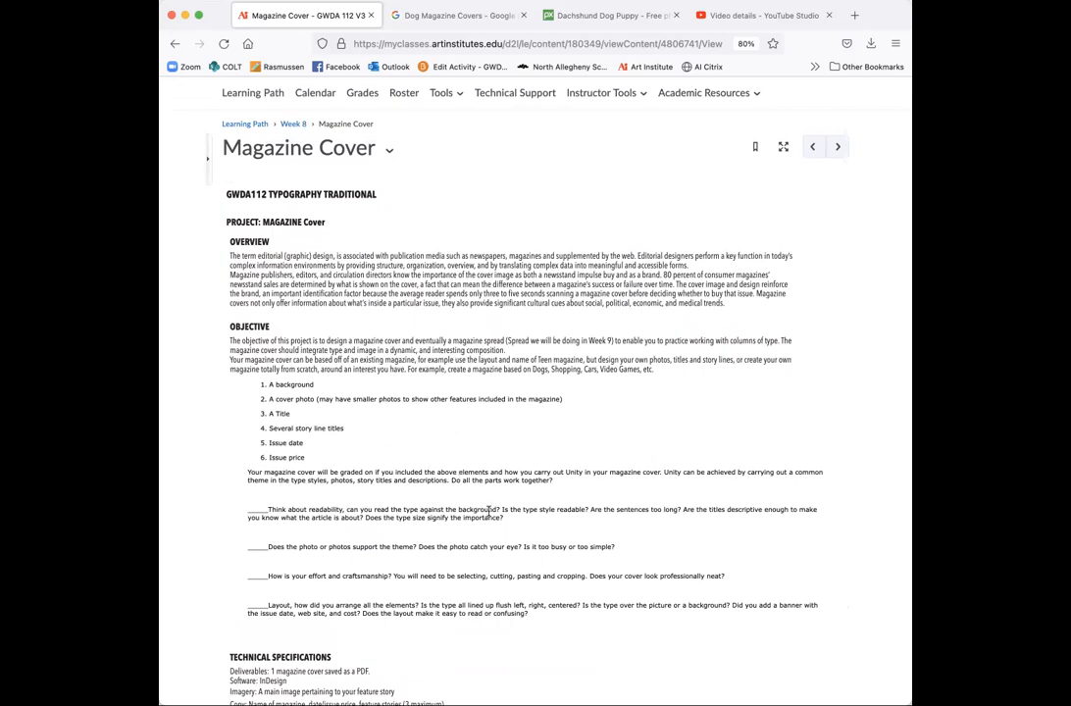
scroll(498, 534, "down", 2)
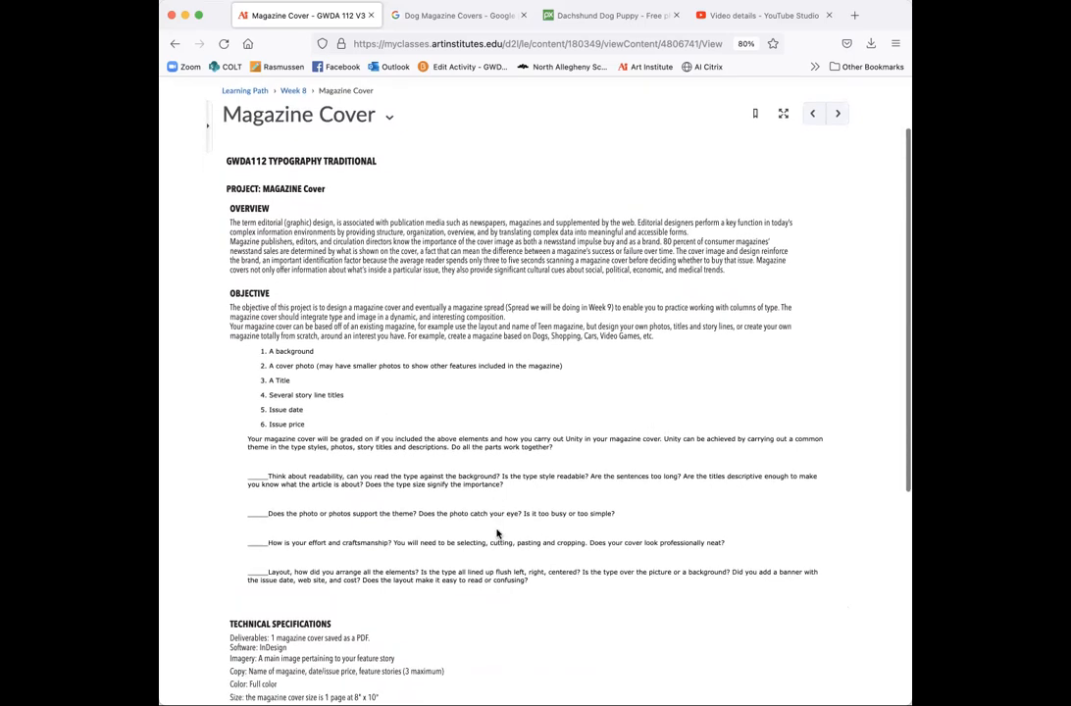
scroll(498, 531, "down", 1)
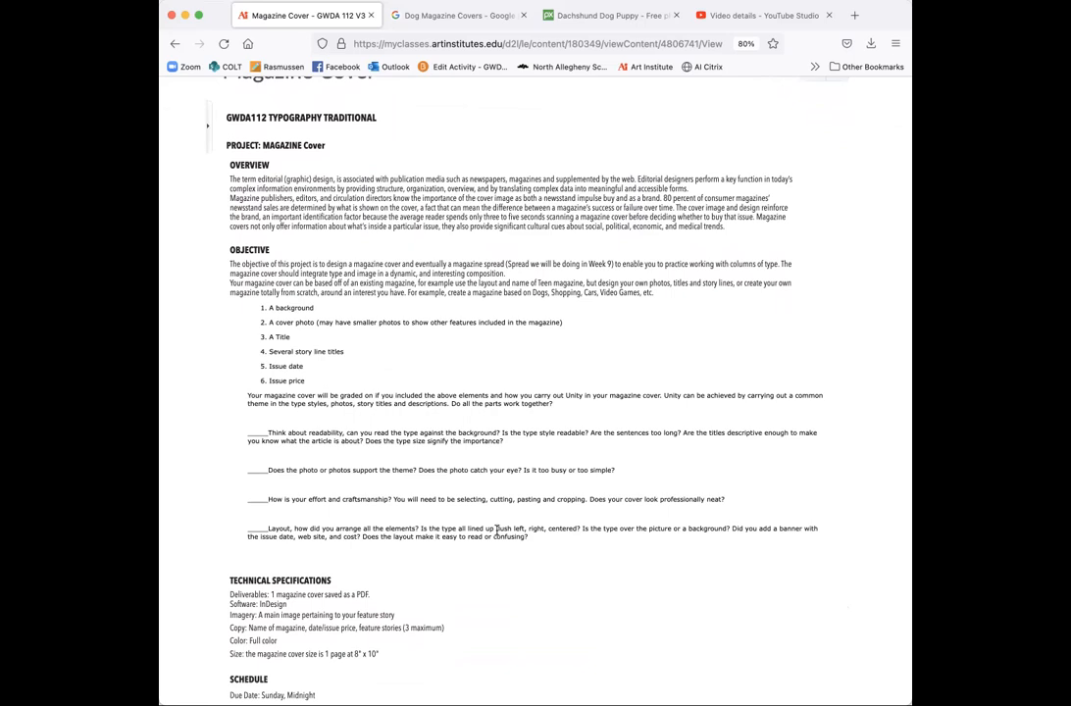
scroll(497, 531, "down", 3)
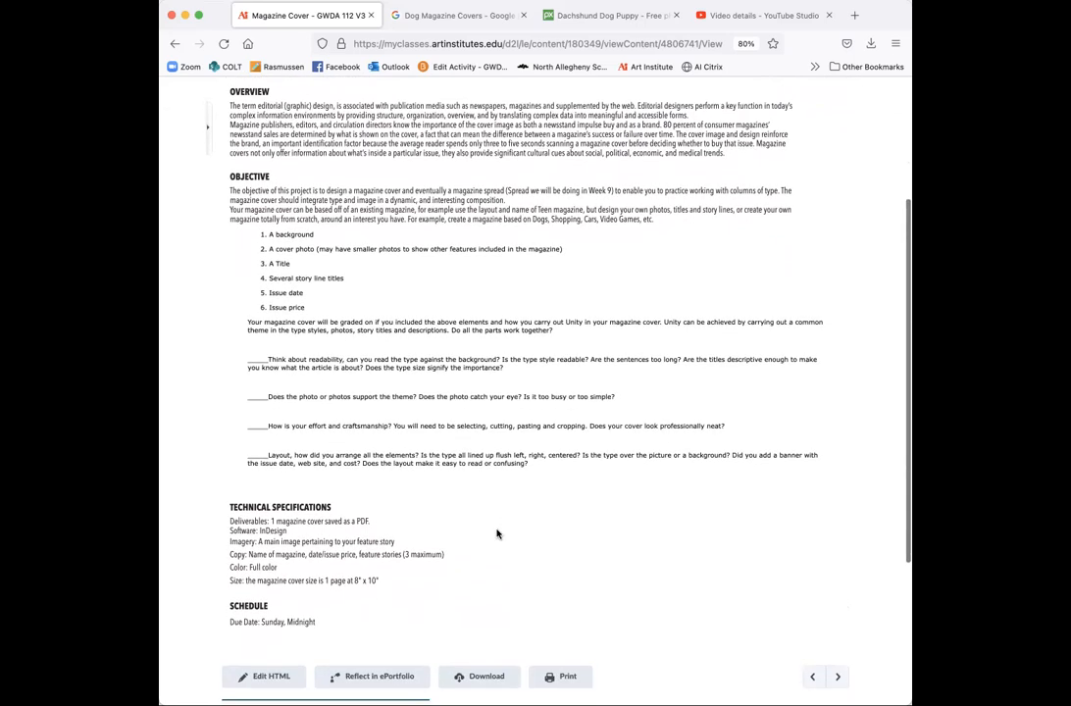
scroll(497, 533, "down", 7)
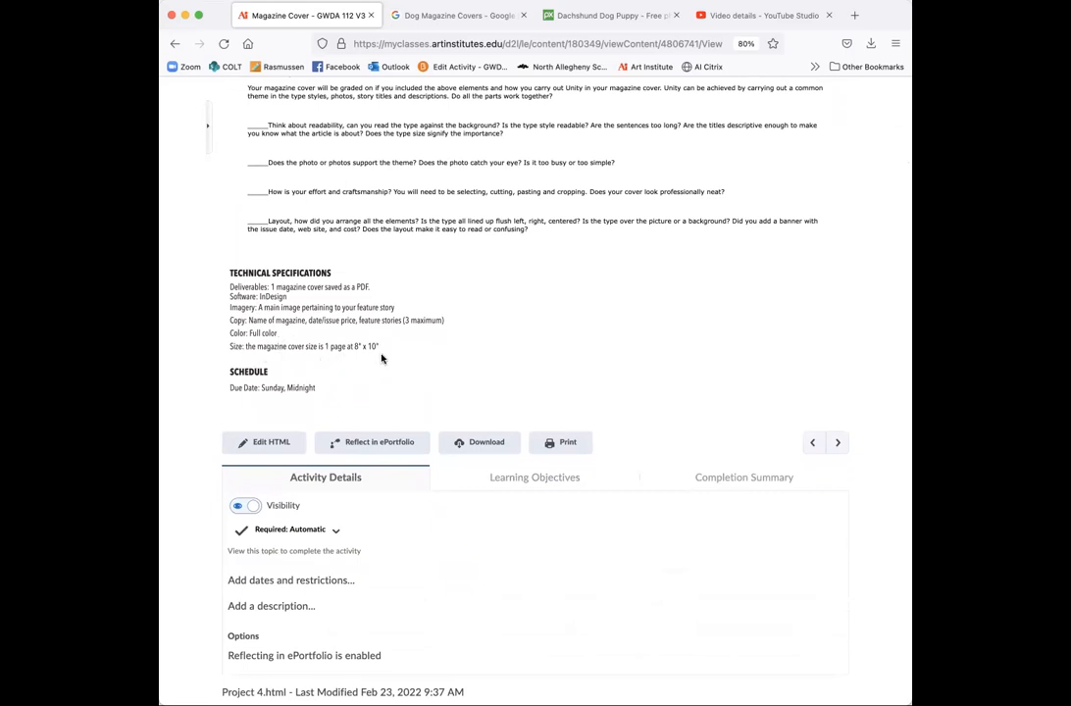
scroll(381, 359, "up", 5)
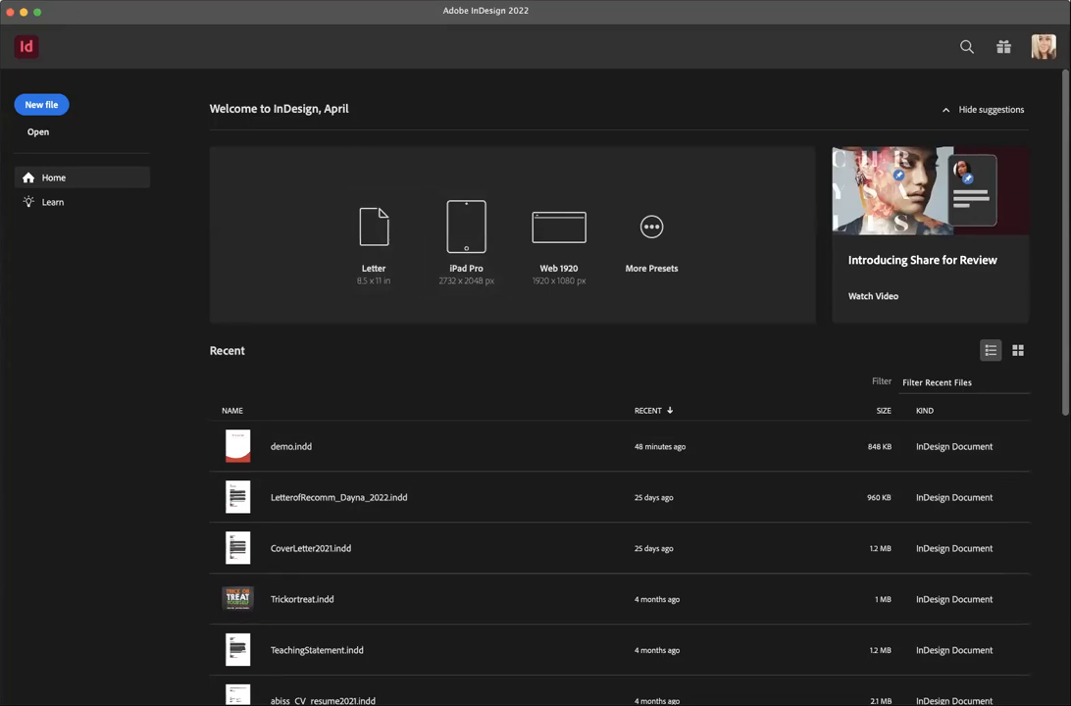
- Start a new document with an 8 in width and 10 in height
left_click(93, 1)
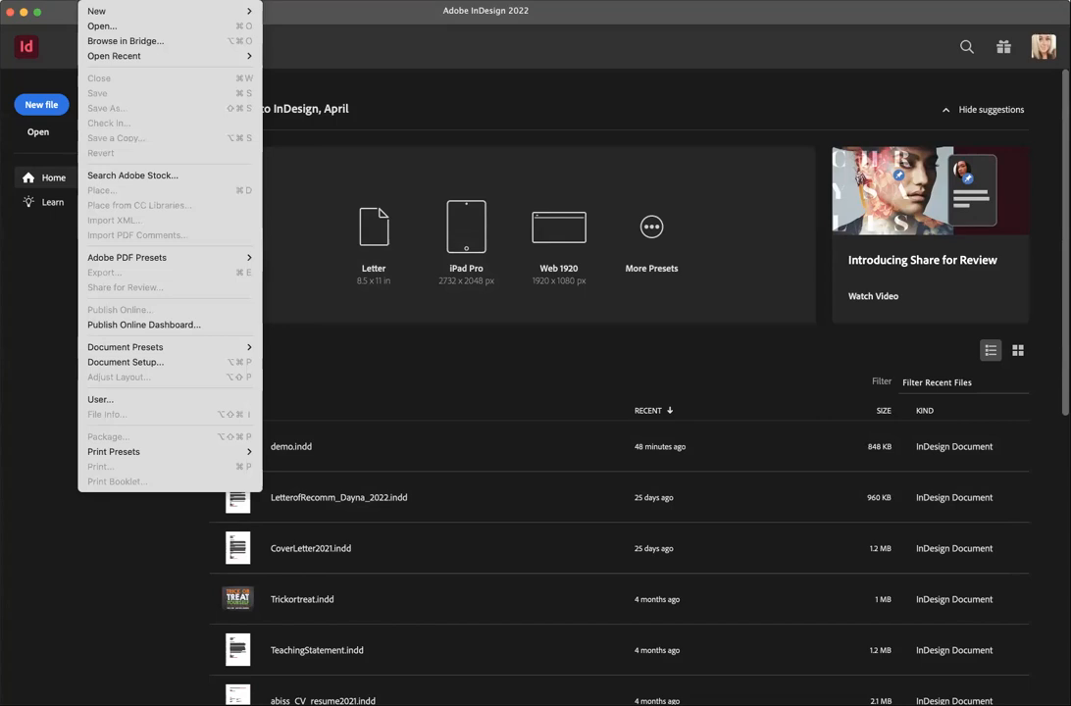
mouse_move(117, 10)
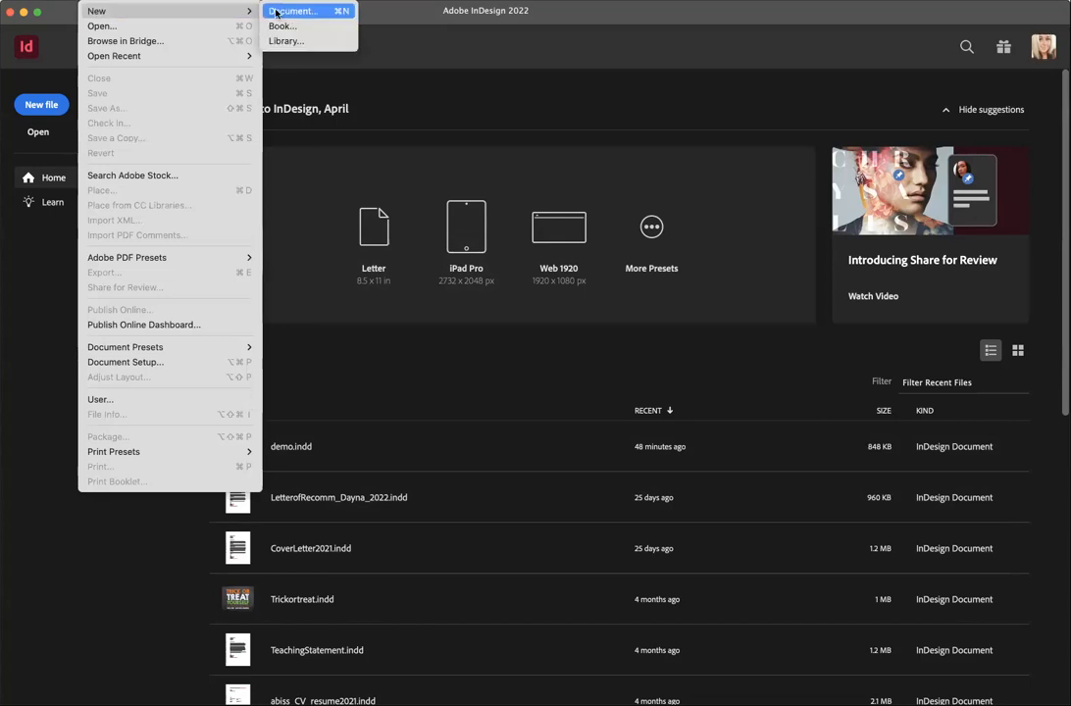
left_click(275, 12)
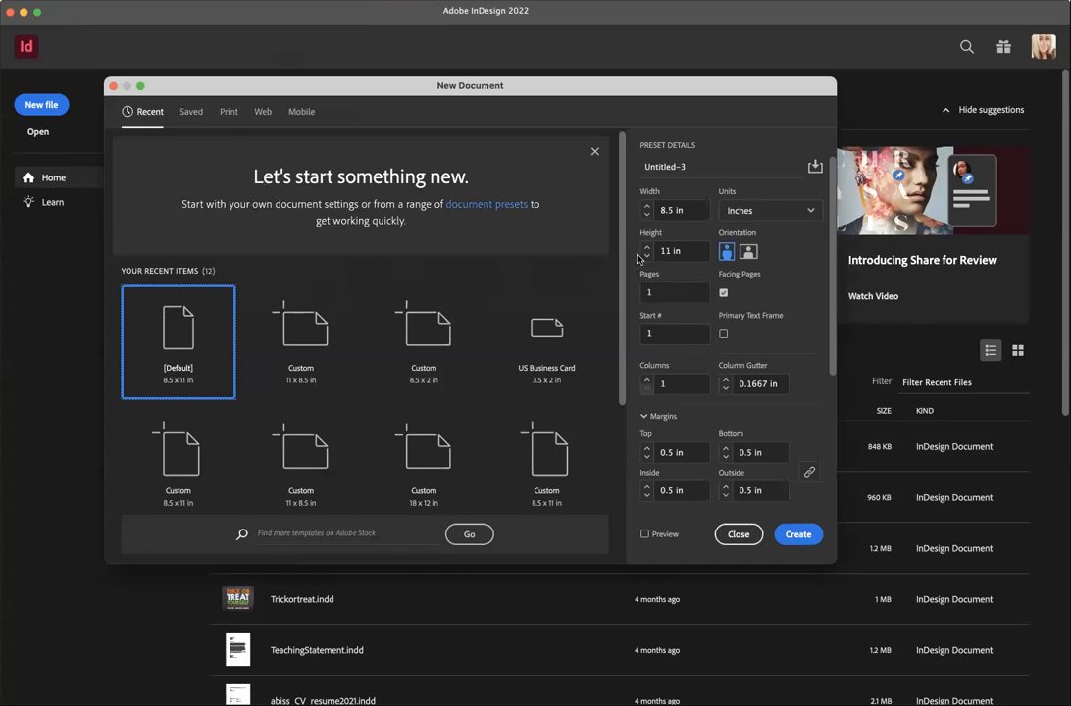
left_click(685, 208)
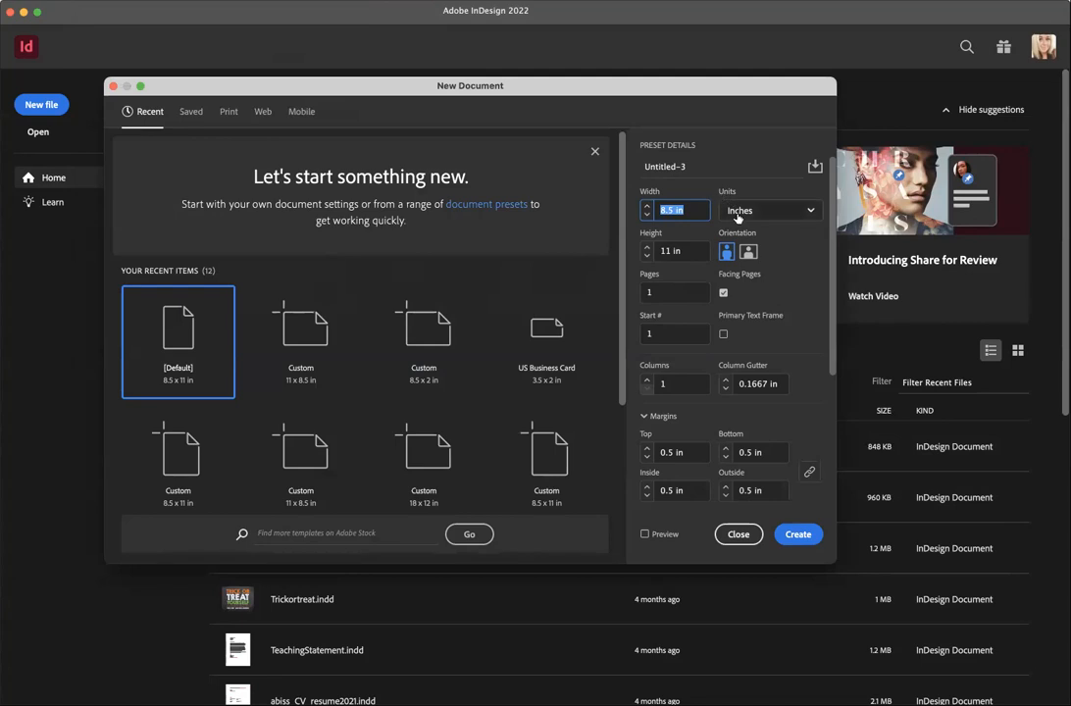
type("8")
key("Tab")
type("10")
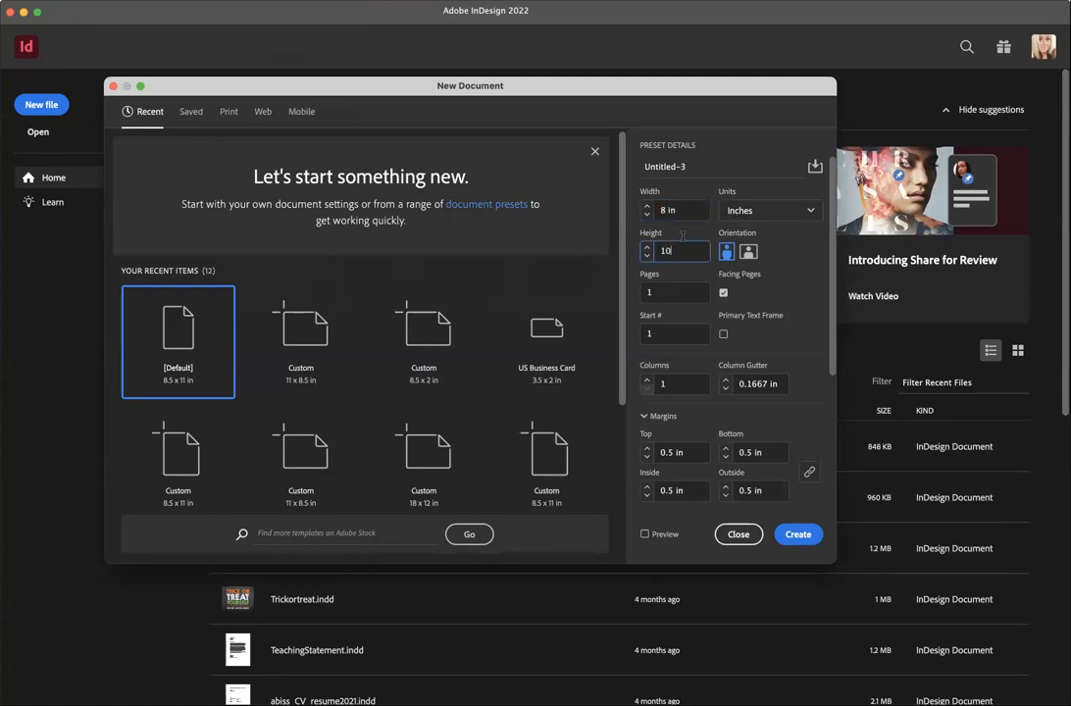
left_click(780, 252)
- Reduce all margins to 0.25 in and keep a single column
left_click(648, 458)
left_click(647, 458)
left_click(647, 458)
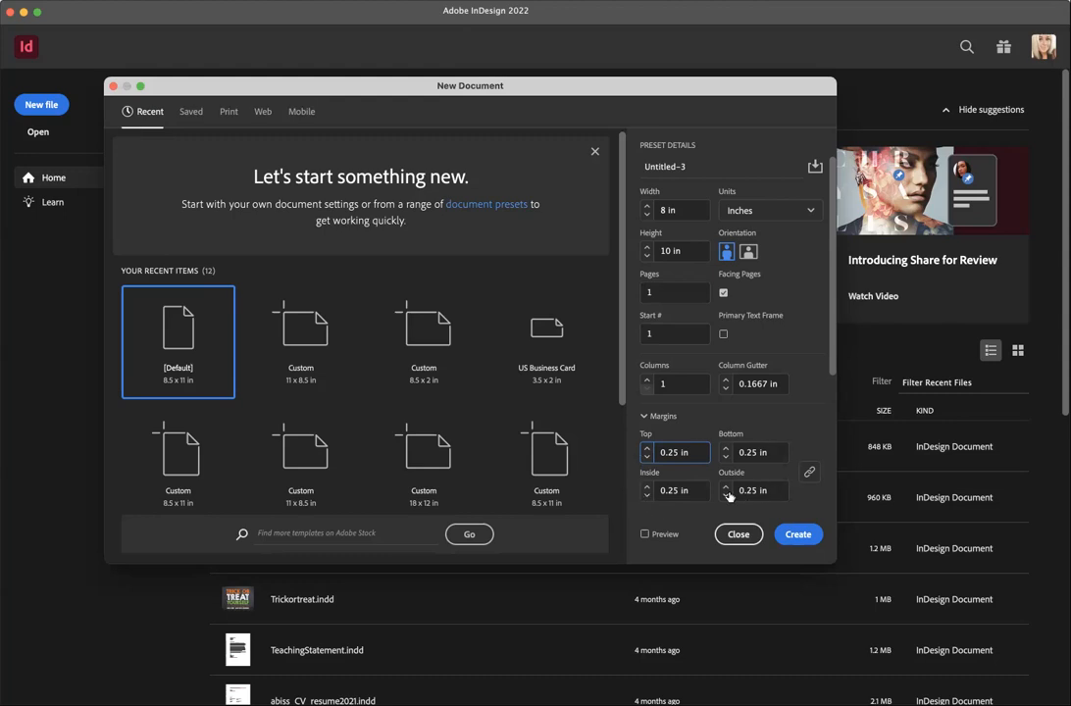
left_click(749, 383)
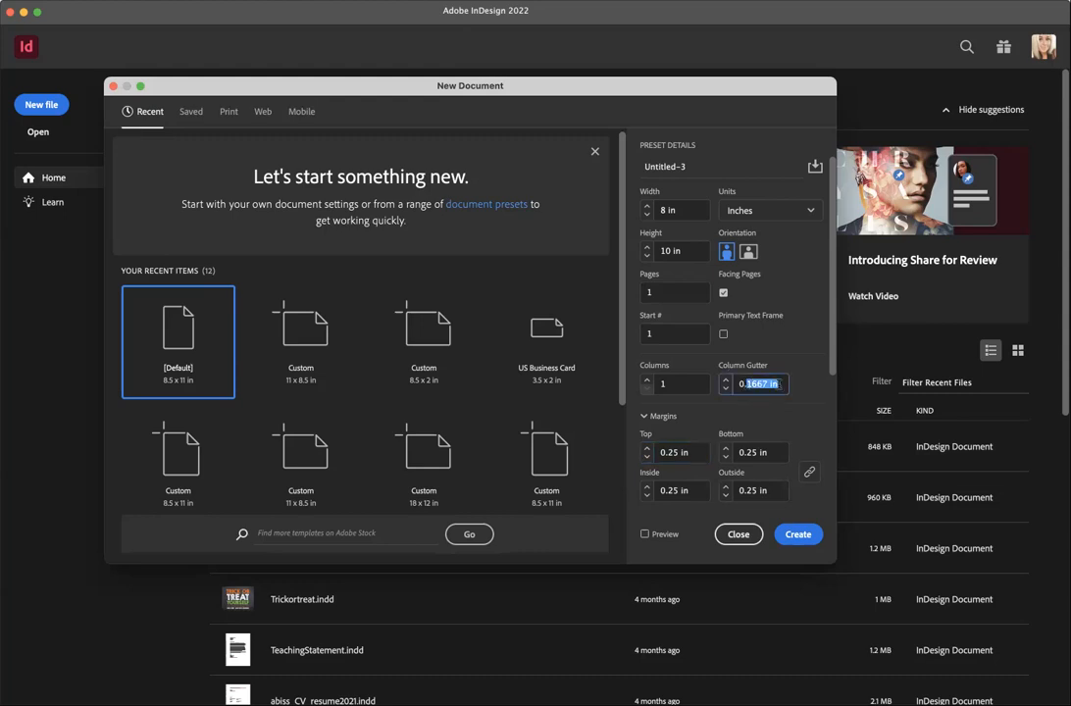
key("Right")
left_click(671, 384)
left_click(757, 340)
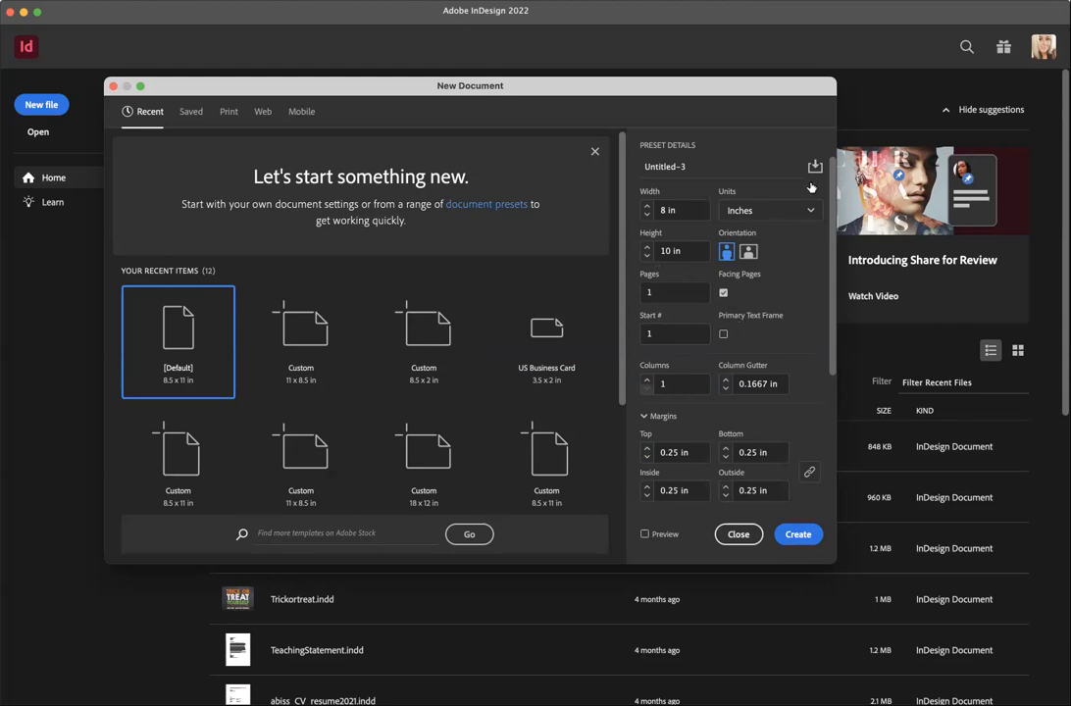
- Name the document Week8_MagazineCover plus the student's name and create it
double_click(660, 166)
triple_click(661, 167)
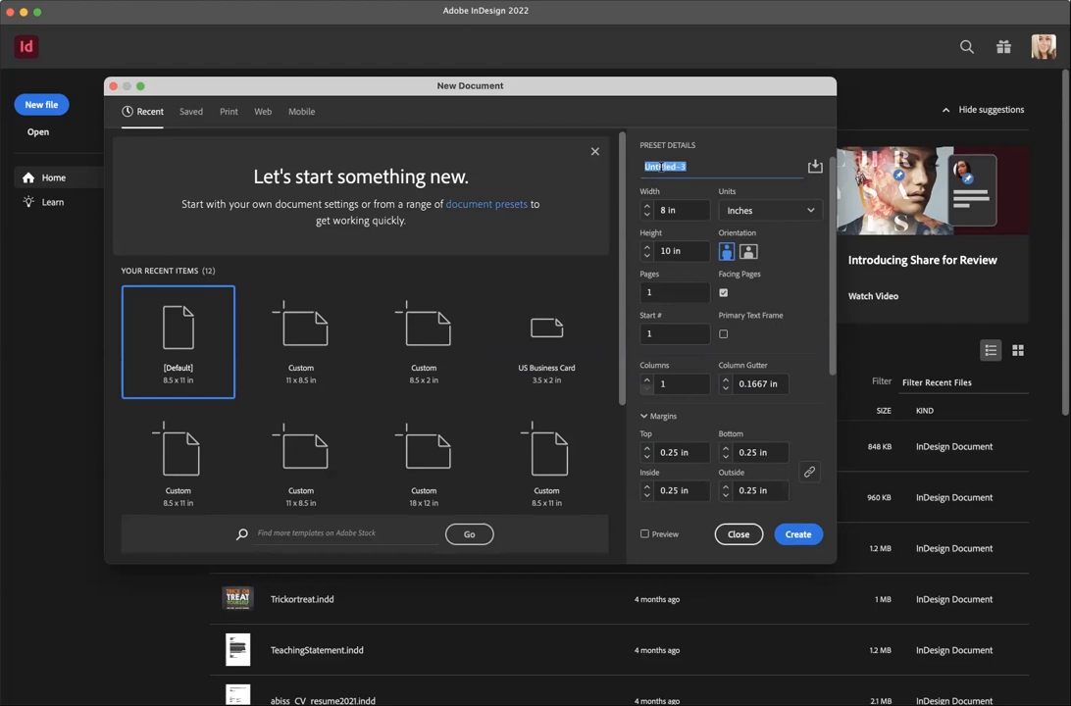
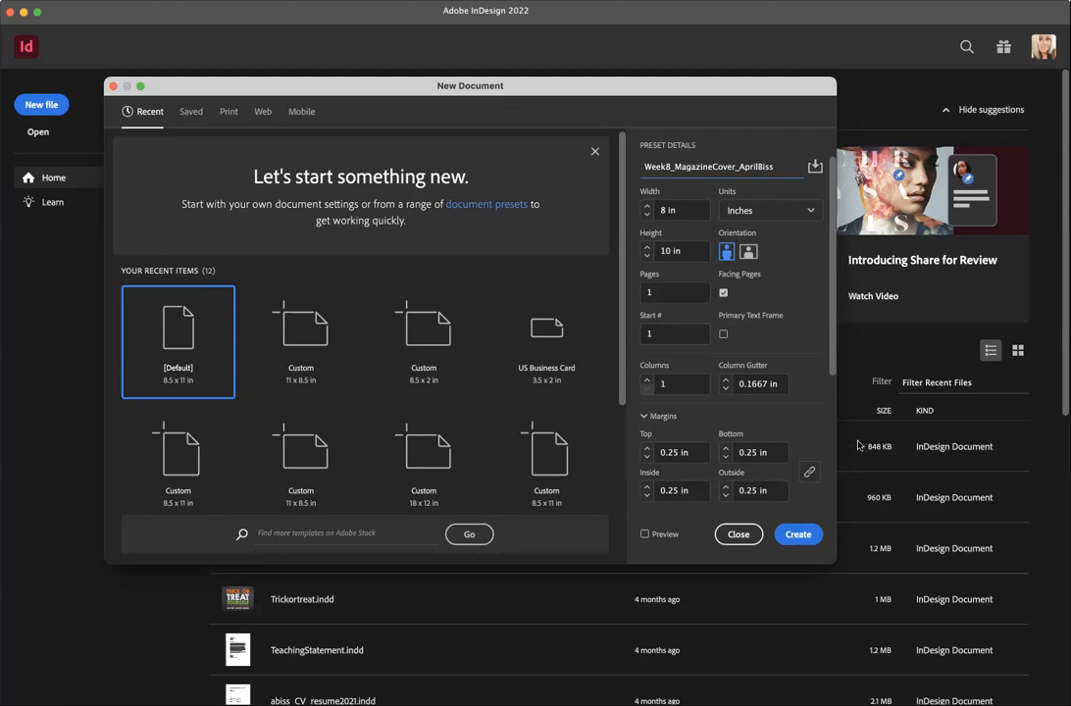
left_click(791, 536)
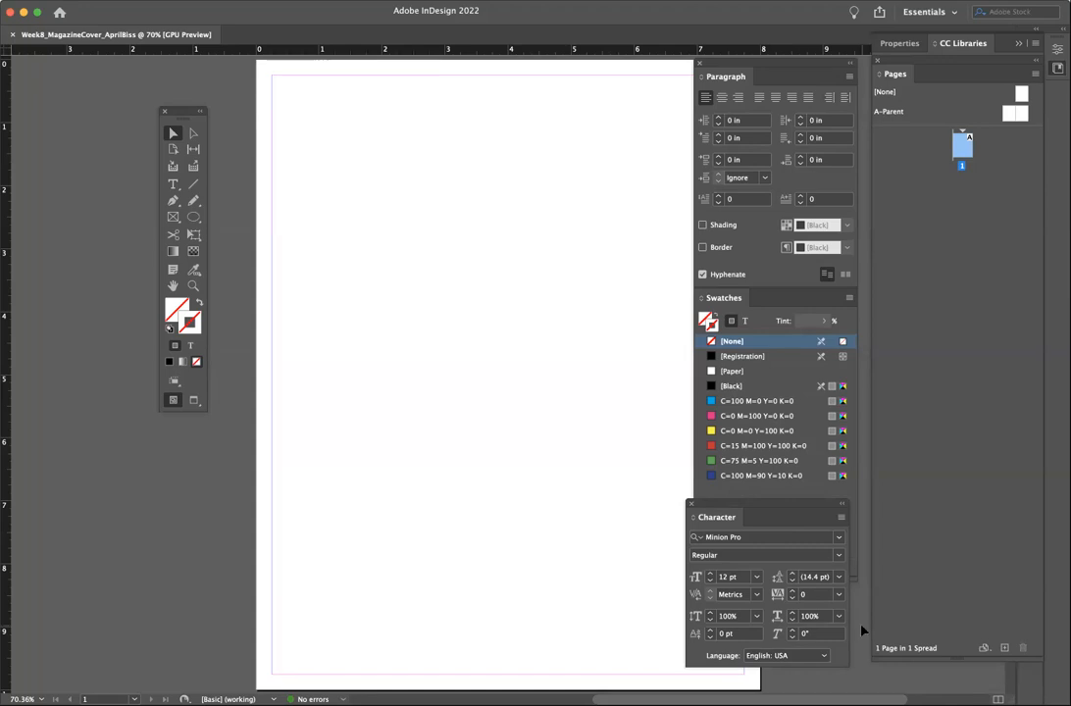
- Move the tools panel off the page, reposition the canvas, and open the View menu
left_click_drag(162, 109, 33, 76)
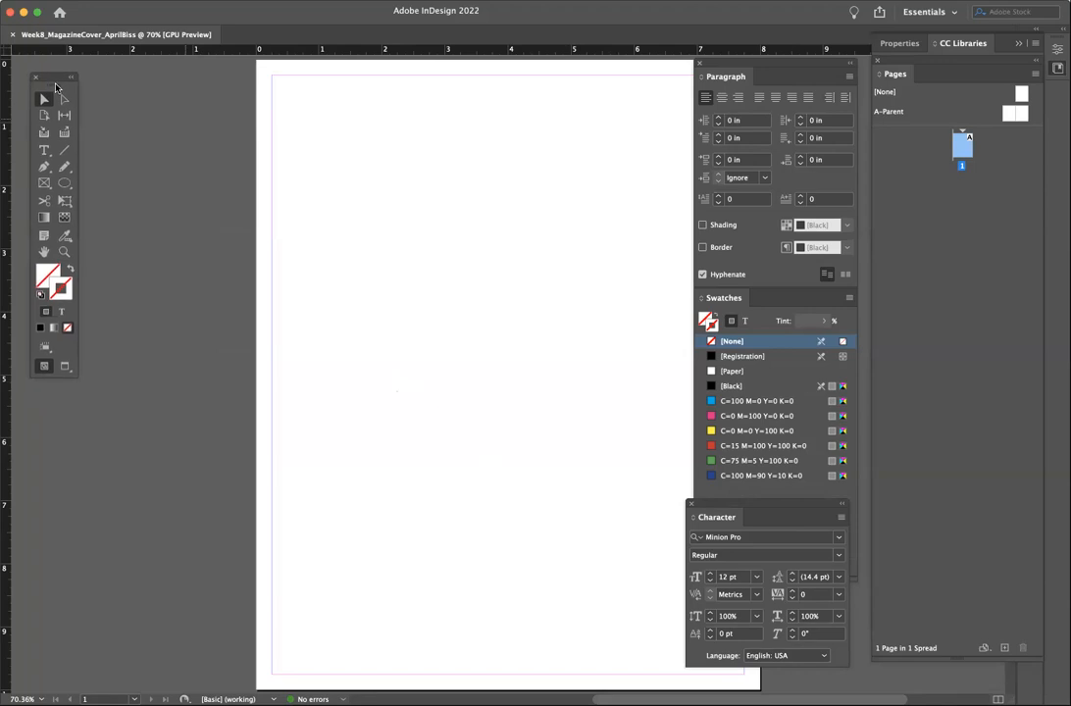
scroll(497, 208, "right", 4)
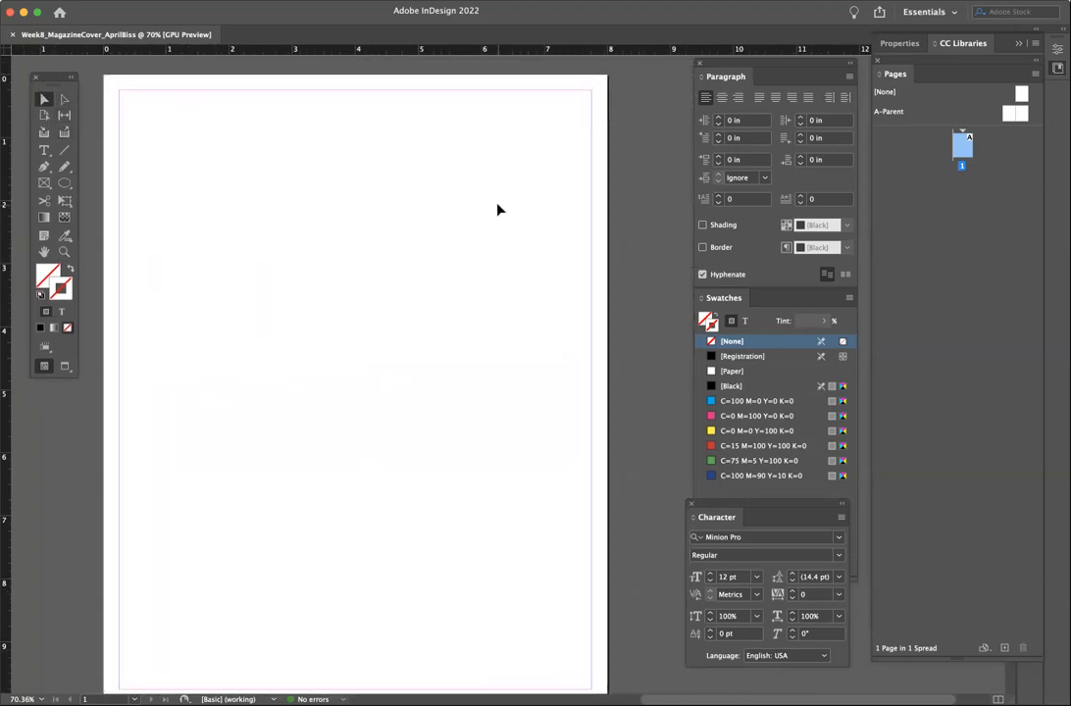
scroll(497, 208, "up", 2)
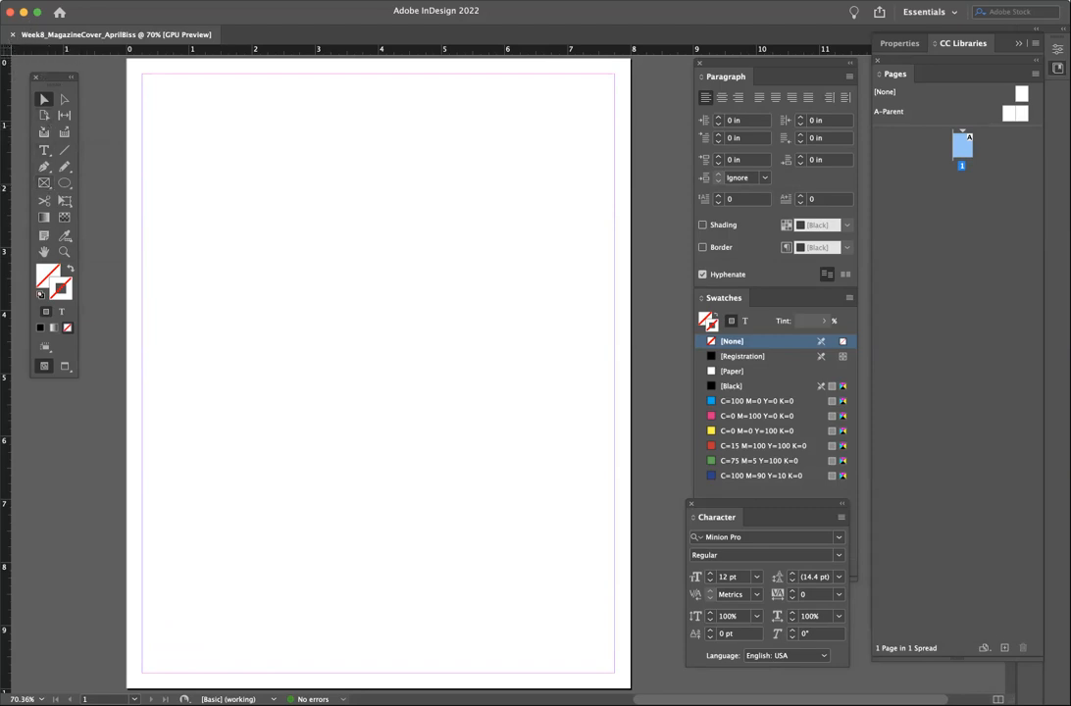
left_click(299, 1)
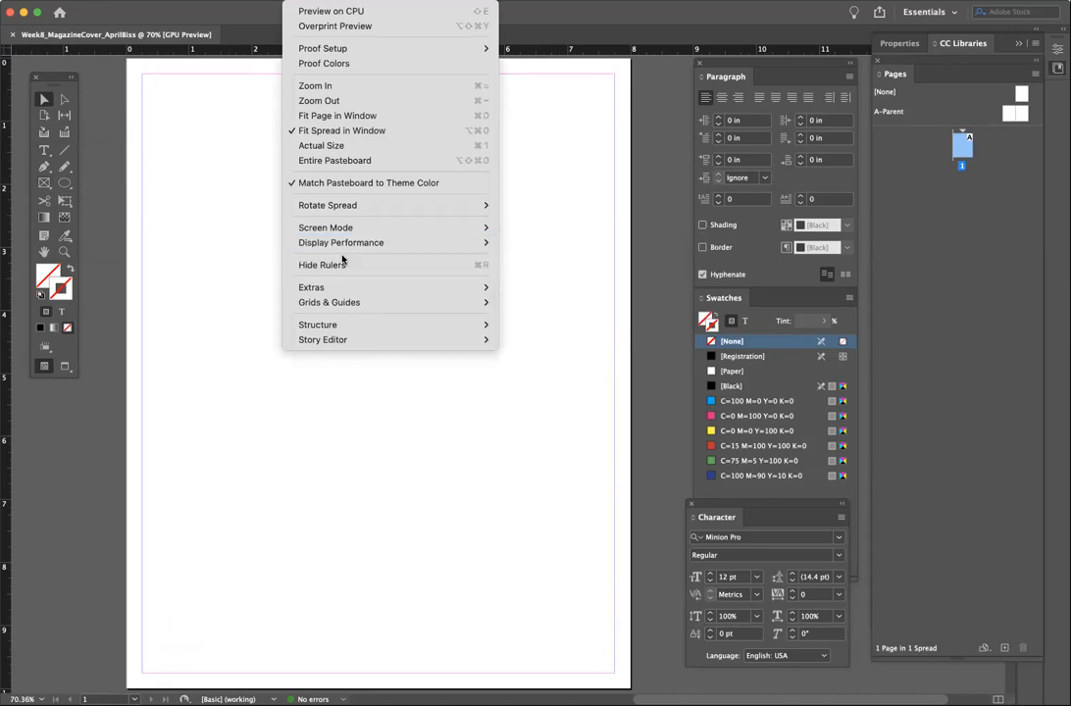
- Dismiss the View menu and hide all panels with Tab, leaving only the page
left_click(294, 2)
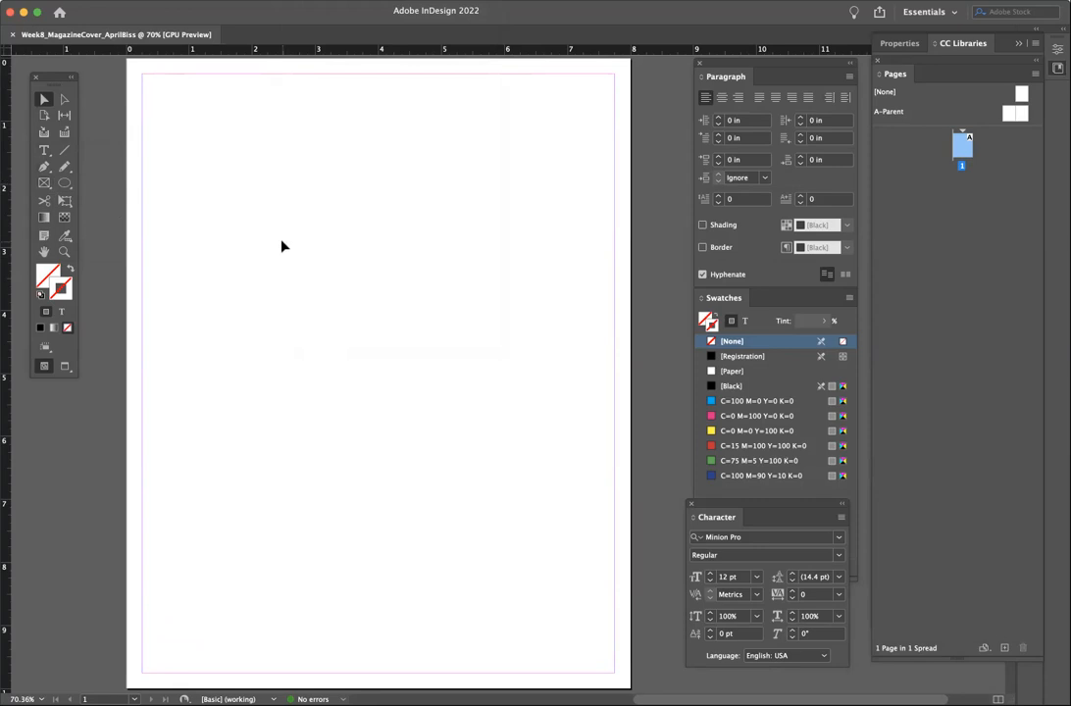
scroll(282, 246, "up", 1)
scroll(283, 246, "right", 1)
scroll(283, 246, "down", 1)
scroll(282, 246, "down", 1)
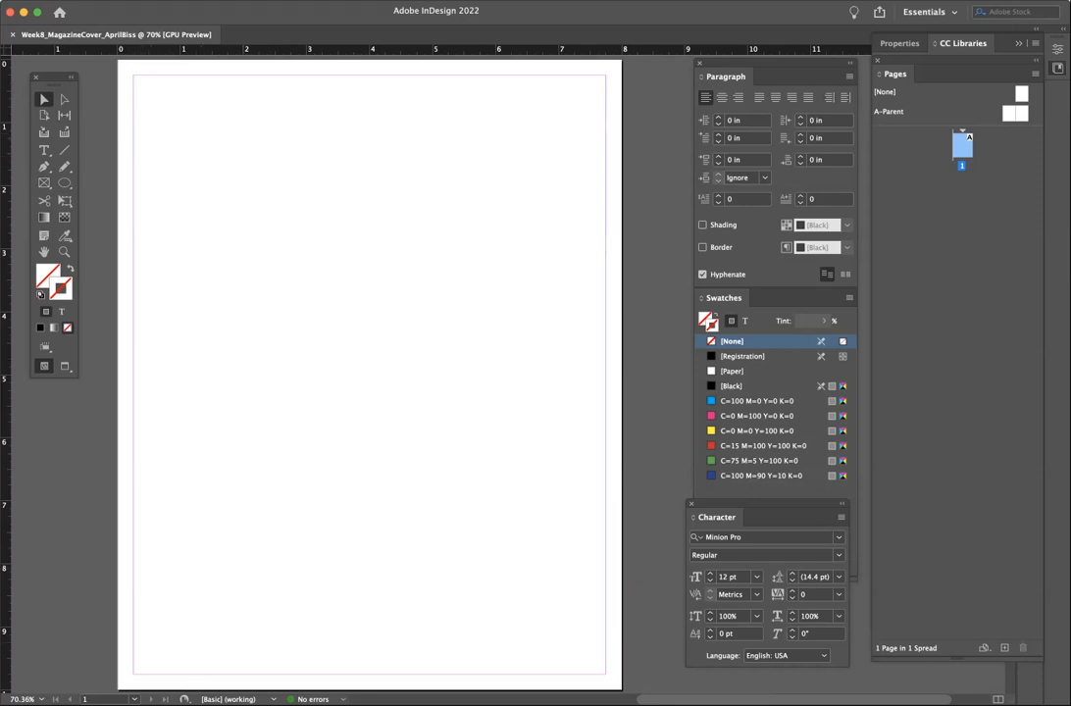
key("Tab")
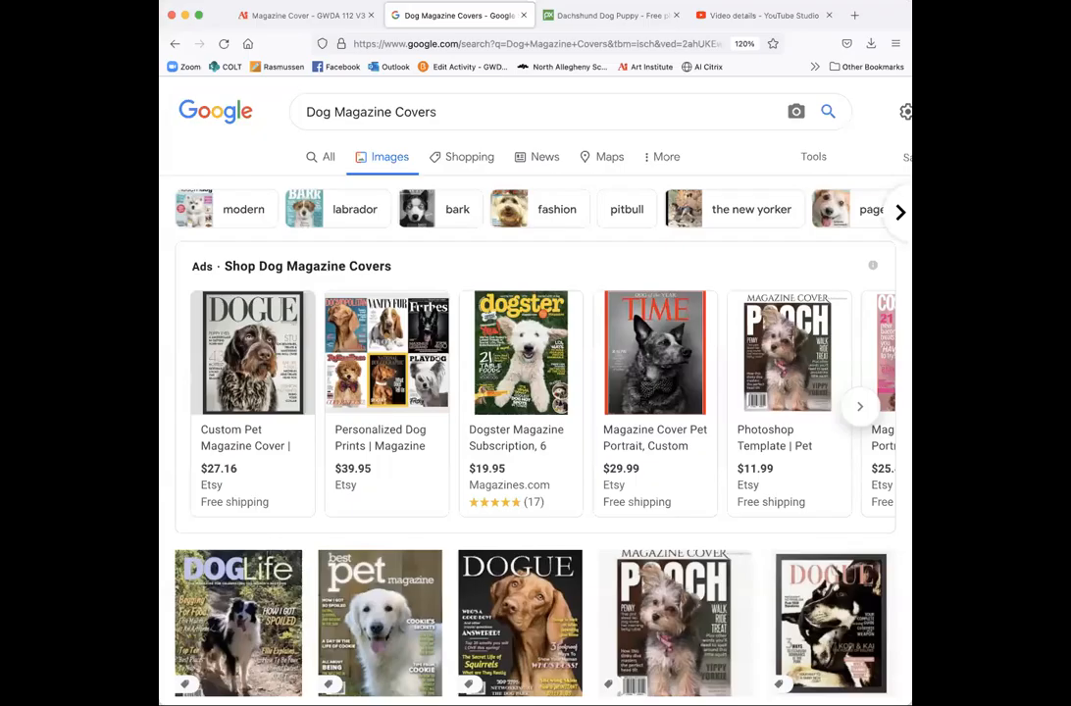
- Enlarge the browser window from its bottom-right corner to show more results
left_click_drag(911, 392, 925, 392)
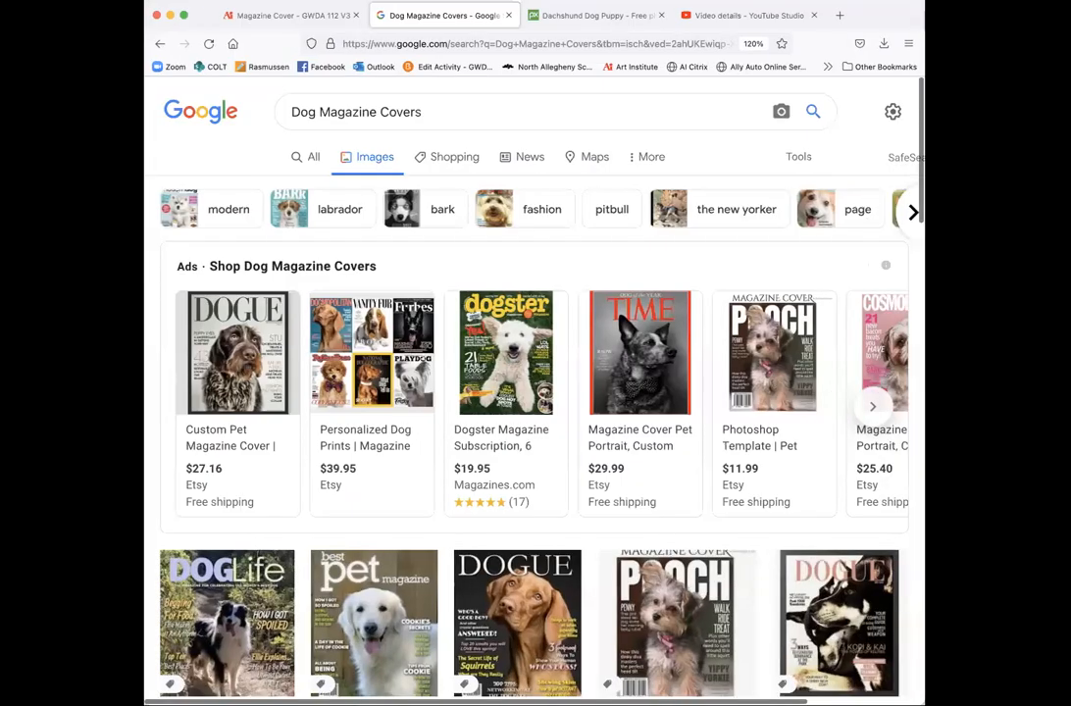
left_click_drag(924, 702, 974, 697)
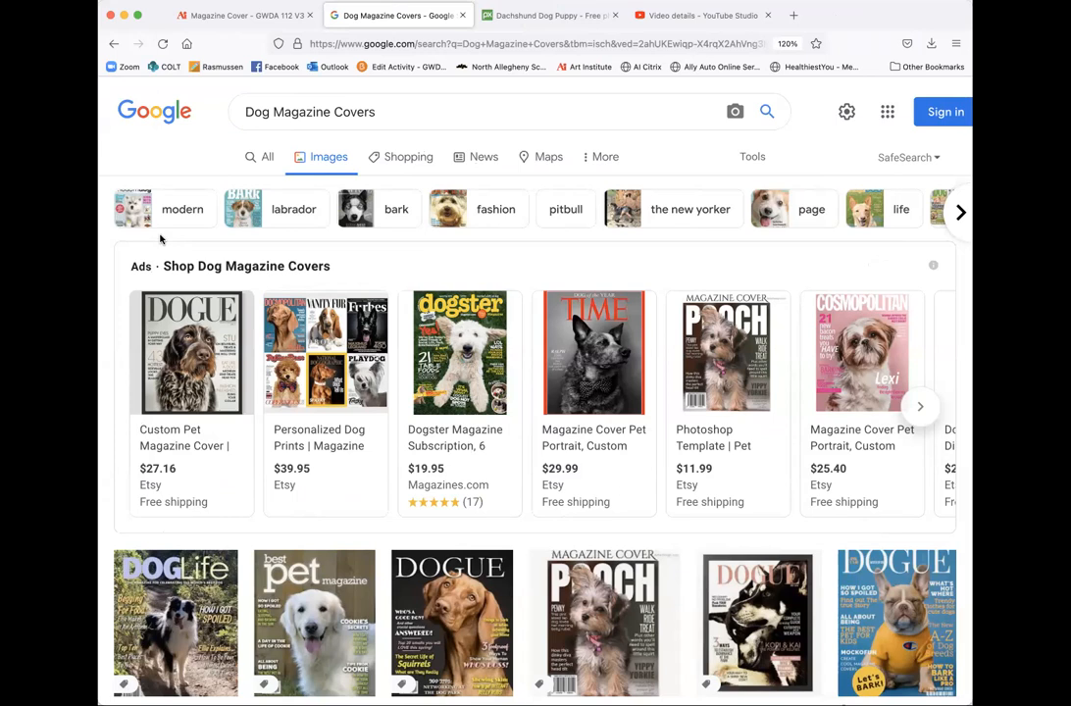
scroll(167, 238, "down", 1)
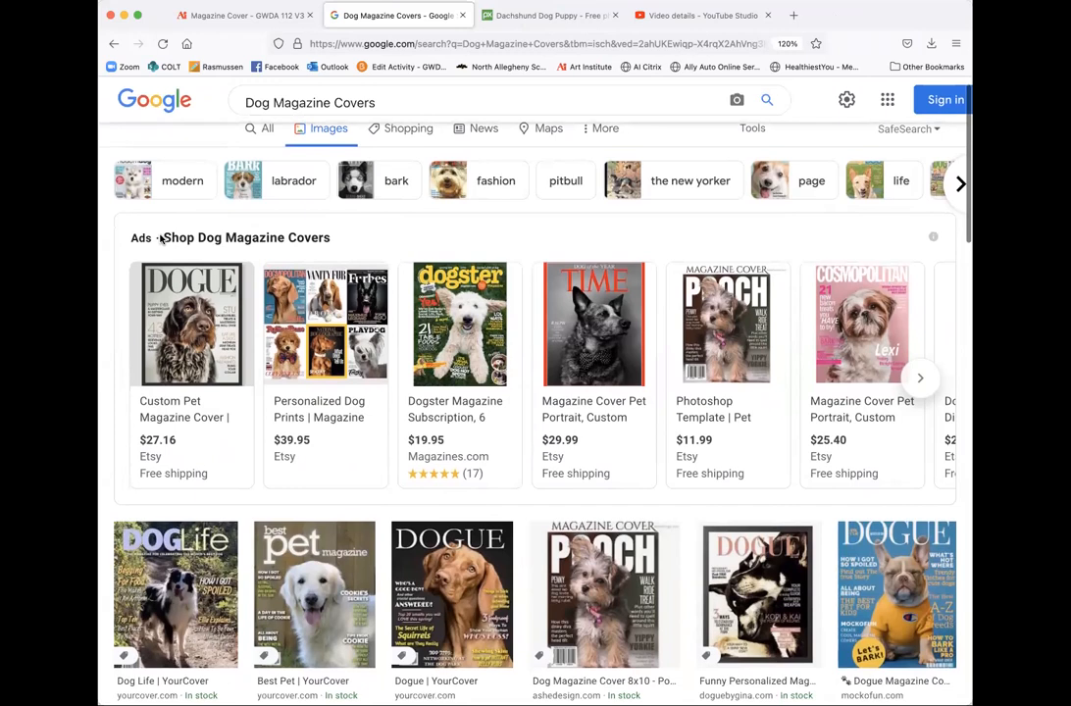
scroll(172, 235, "up", 1)
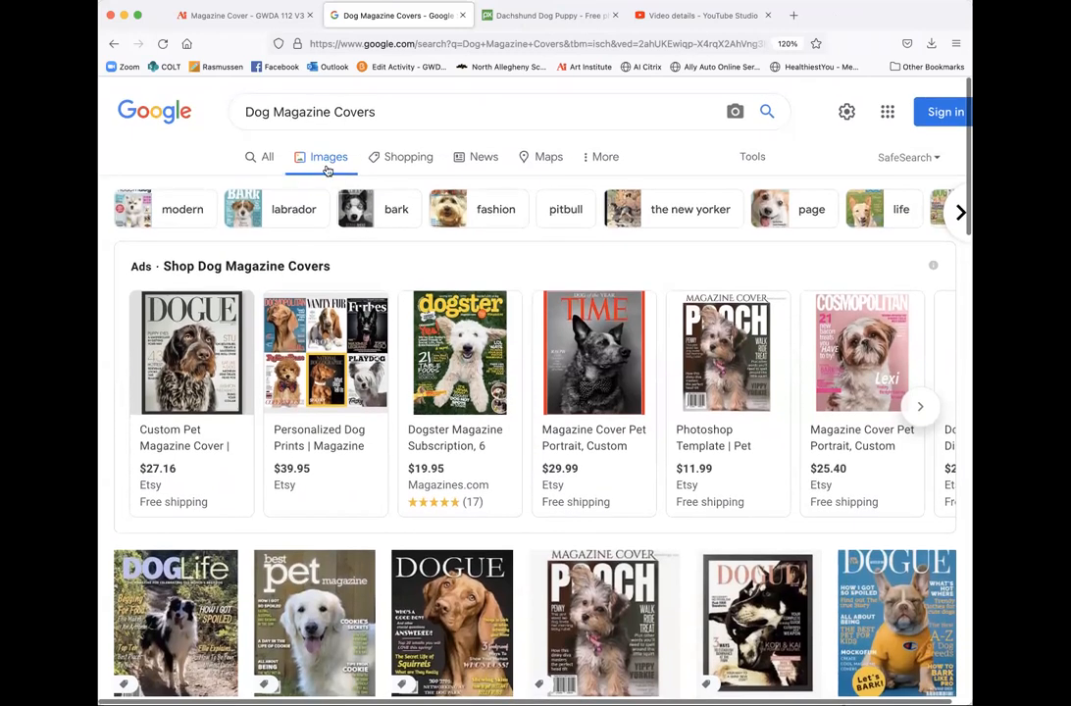
- Scroll the Dog Magazine Covers results and preview the first pet cover ads
mouse_move(333, 295)
scroll(334, 294, "down", 1)
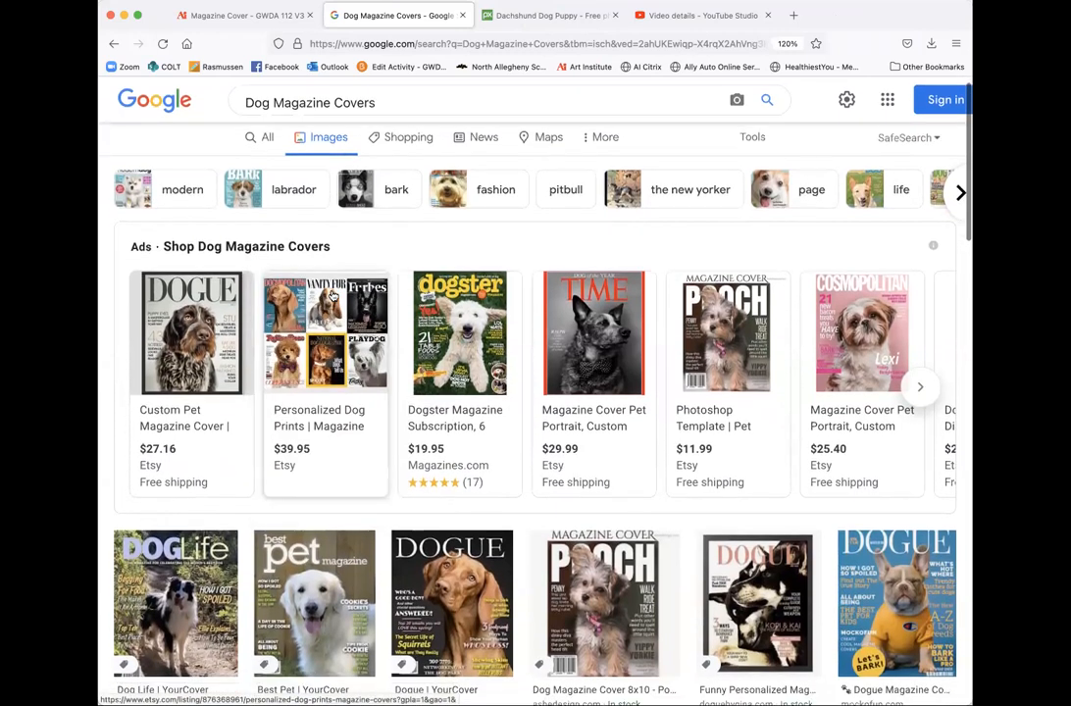
mouse_move(221, 345)
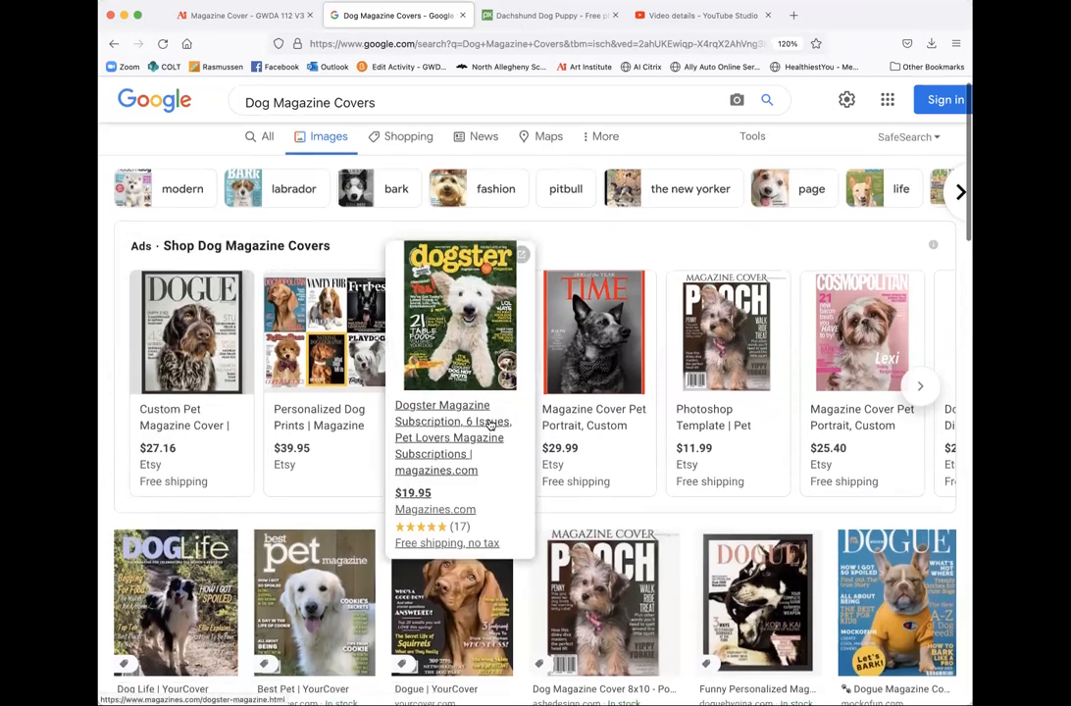
scroll(470, 392, "down", 1)
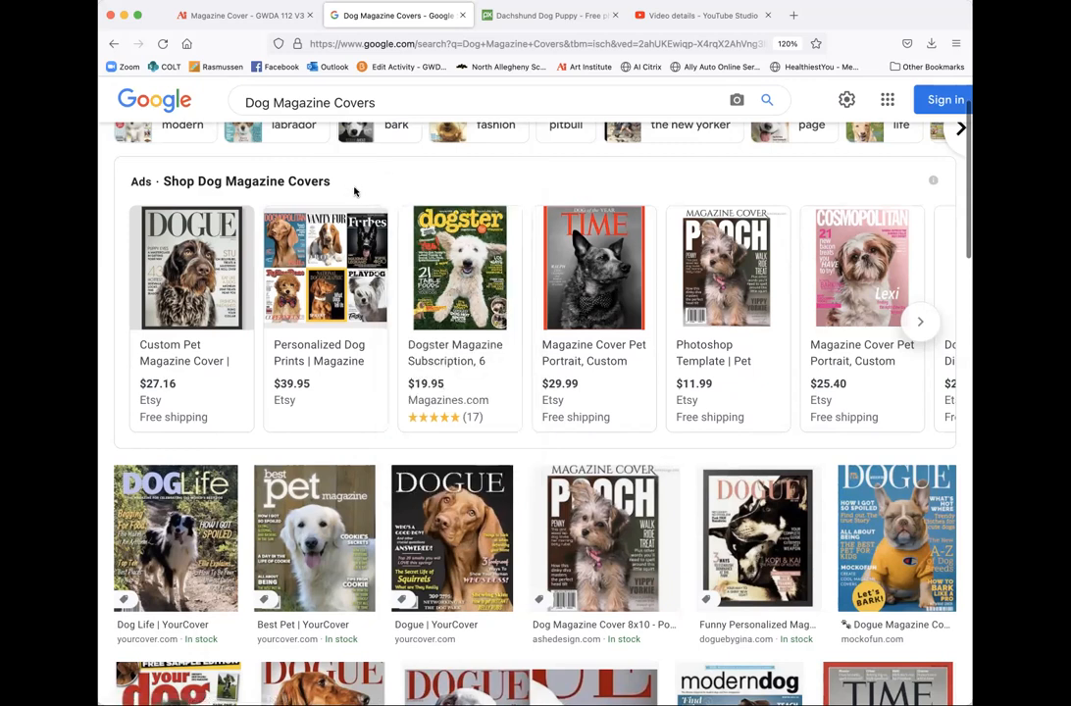
mouse_move(201, 235)
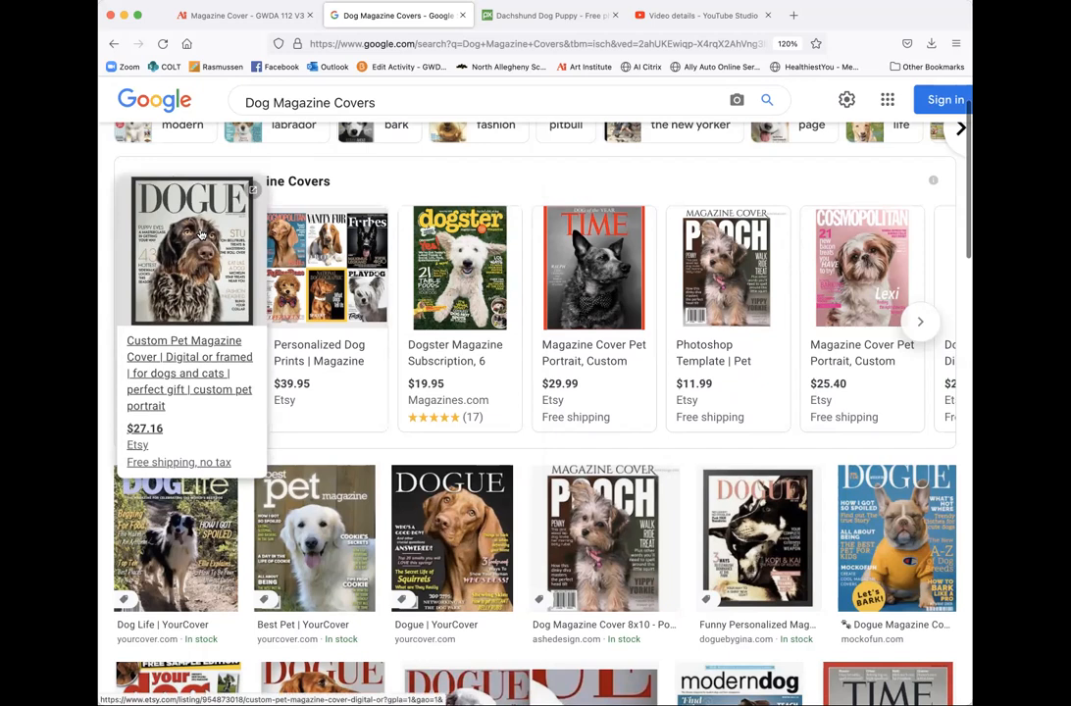
mouse_move(461, 273)
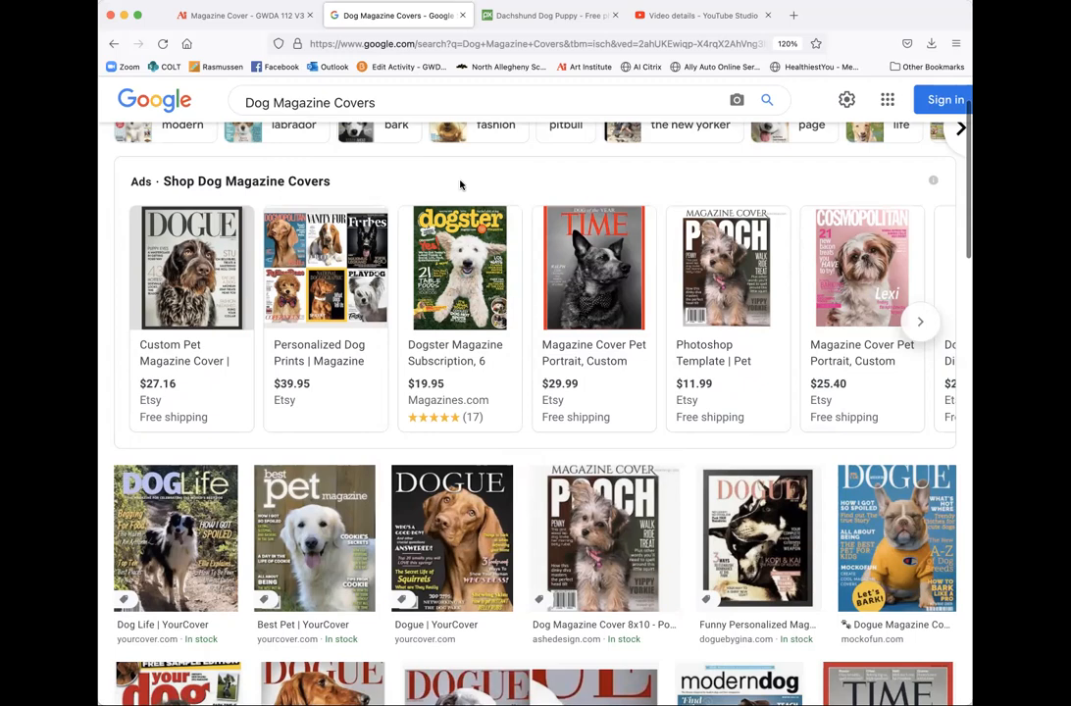
- Preview the remaining pet portrait cover and template ads priced $11.99–$39.95
scroll(460, 408, "down", 4)
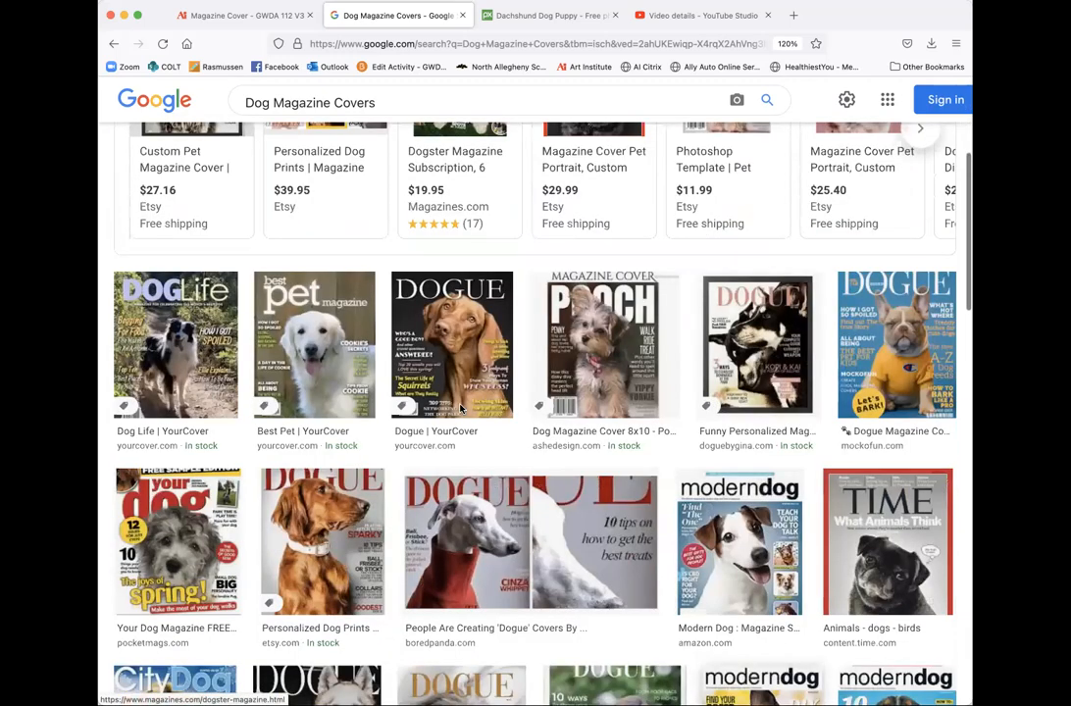
scroll(460, 409, "down", 4)
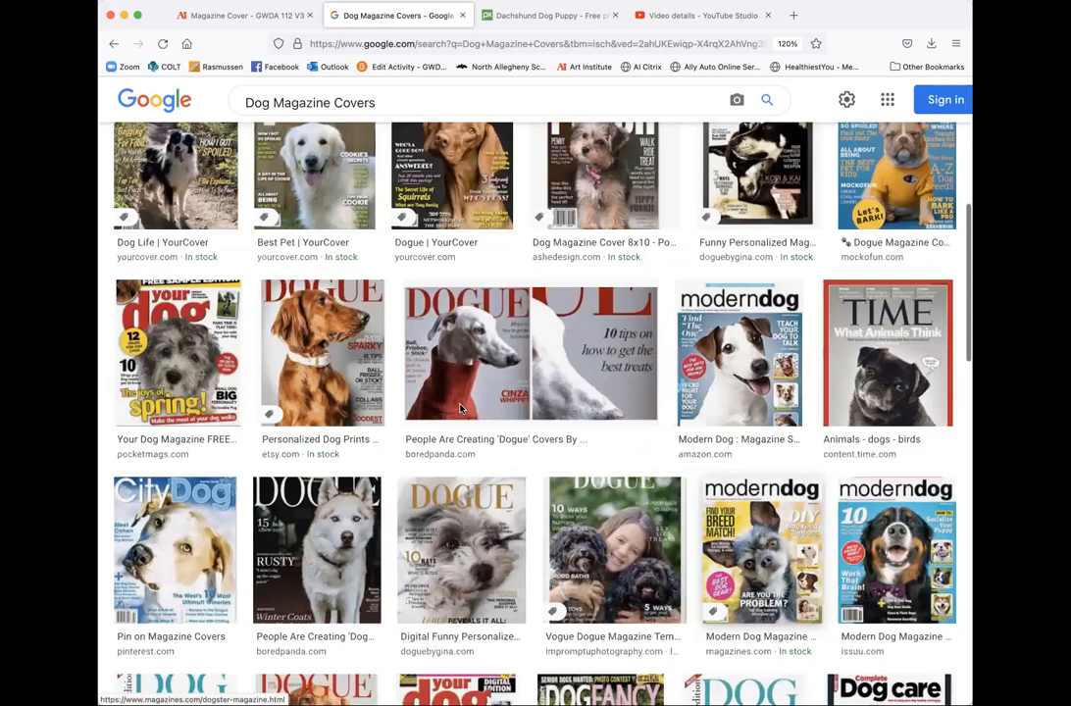
scroll(460, 409, "down", 2)
scroll(460, 409, "up", 10)
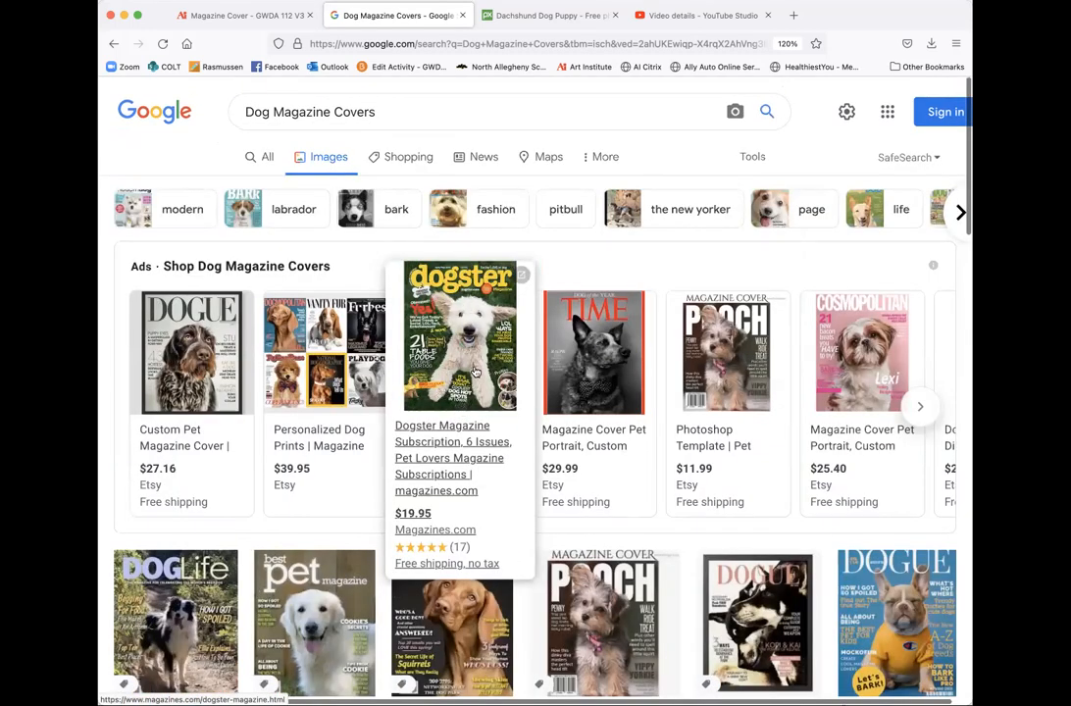
mouse_move(227, 338)
mouse_move(325, 385)
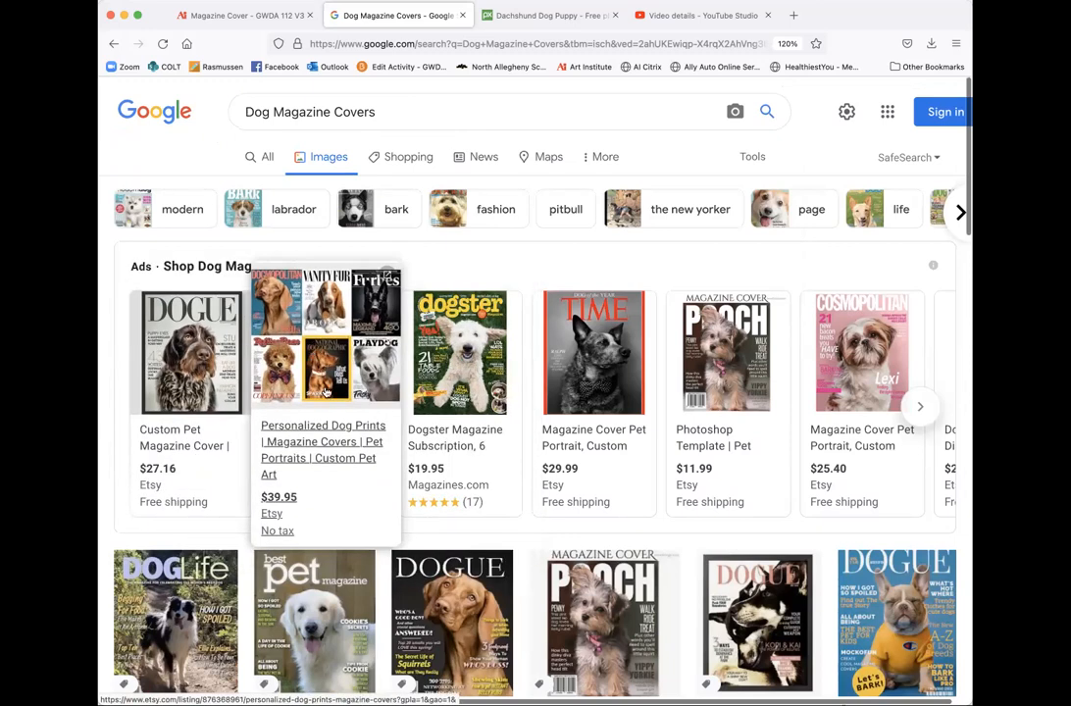
mouse_move(628, 375)
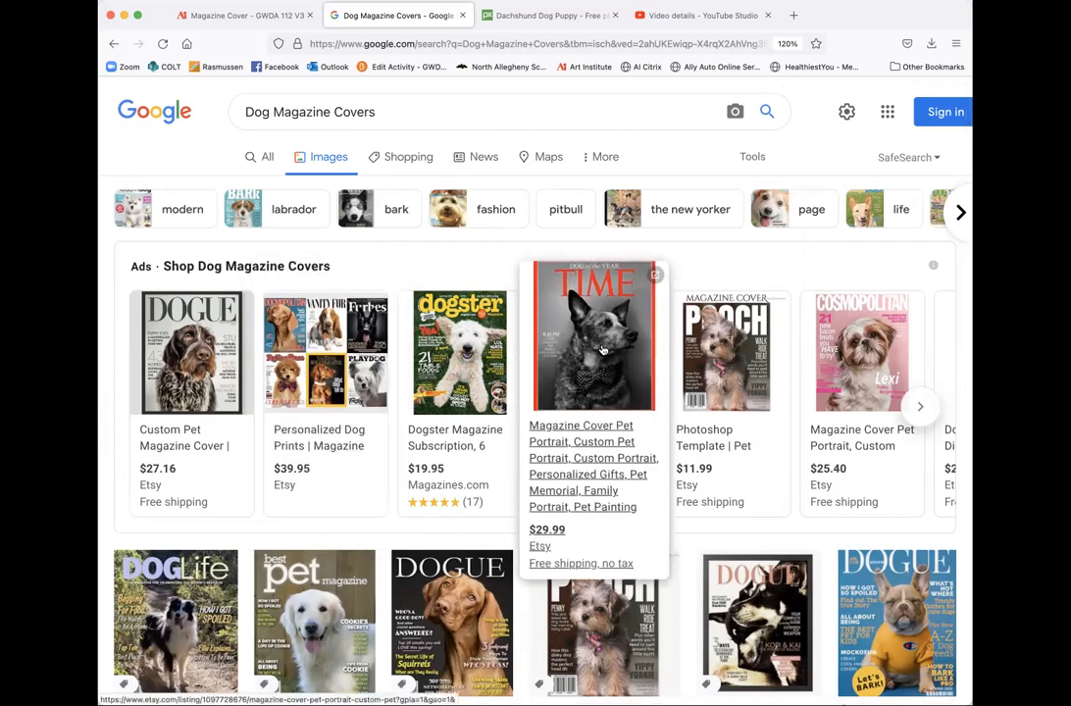
mouse_move(769, 343)
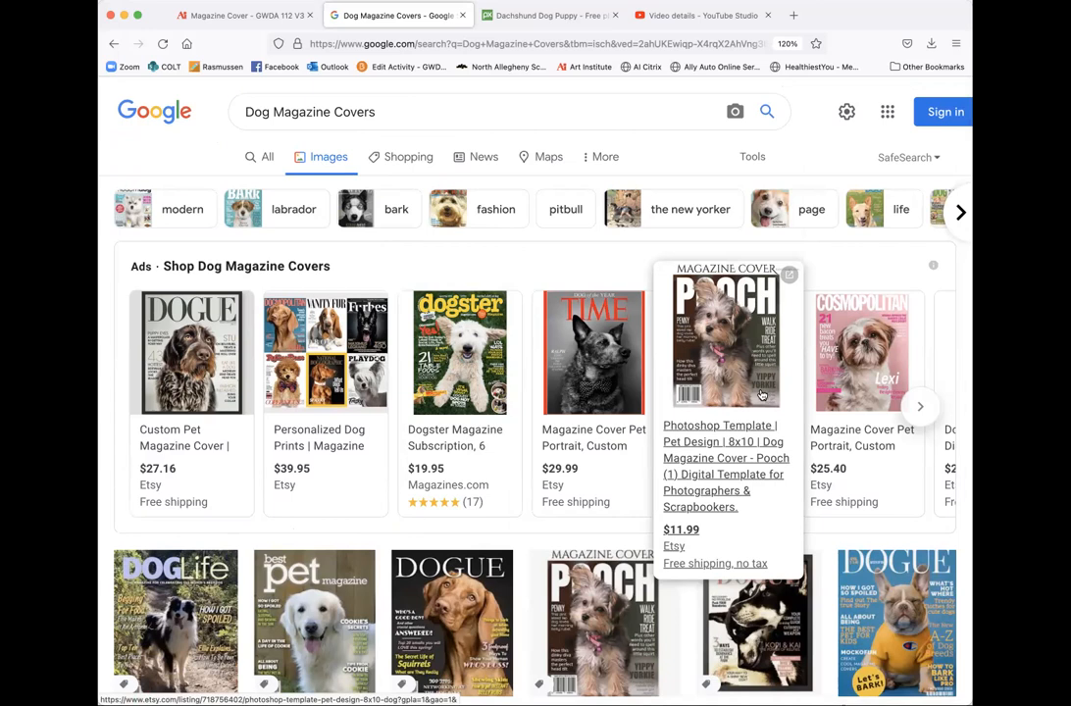
mouse_move(507, 361)
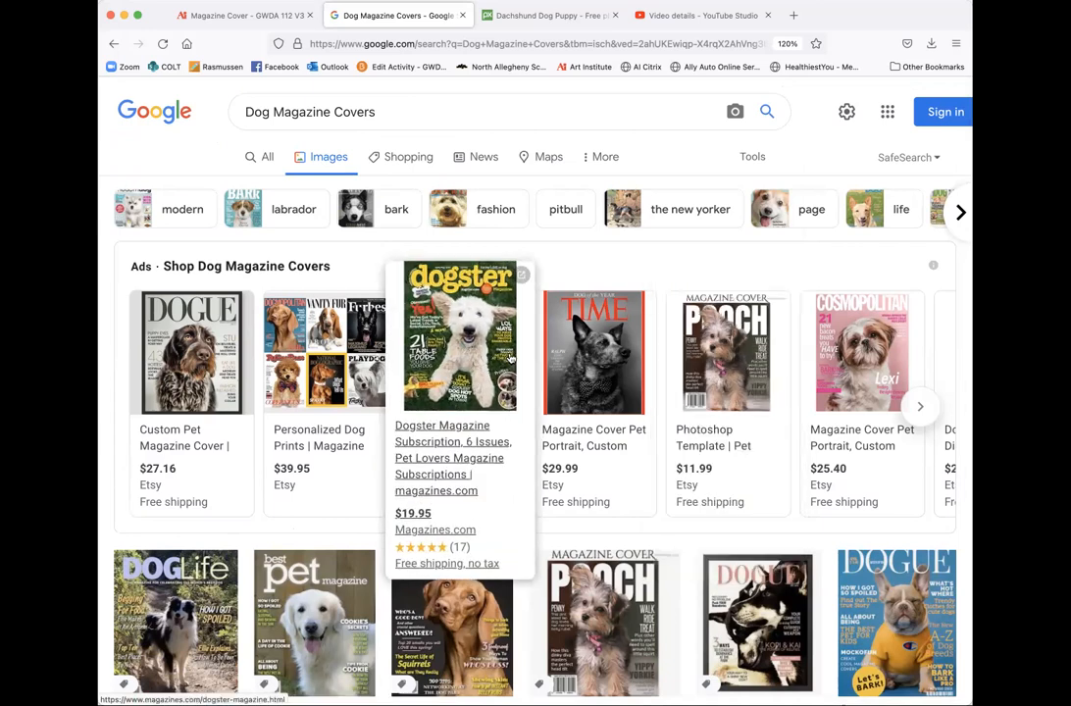
mouse_move(841, 351)
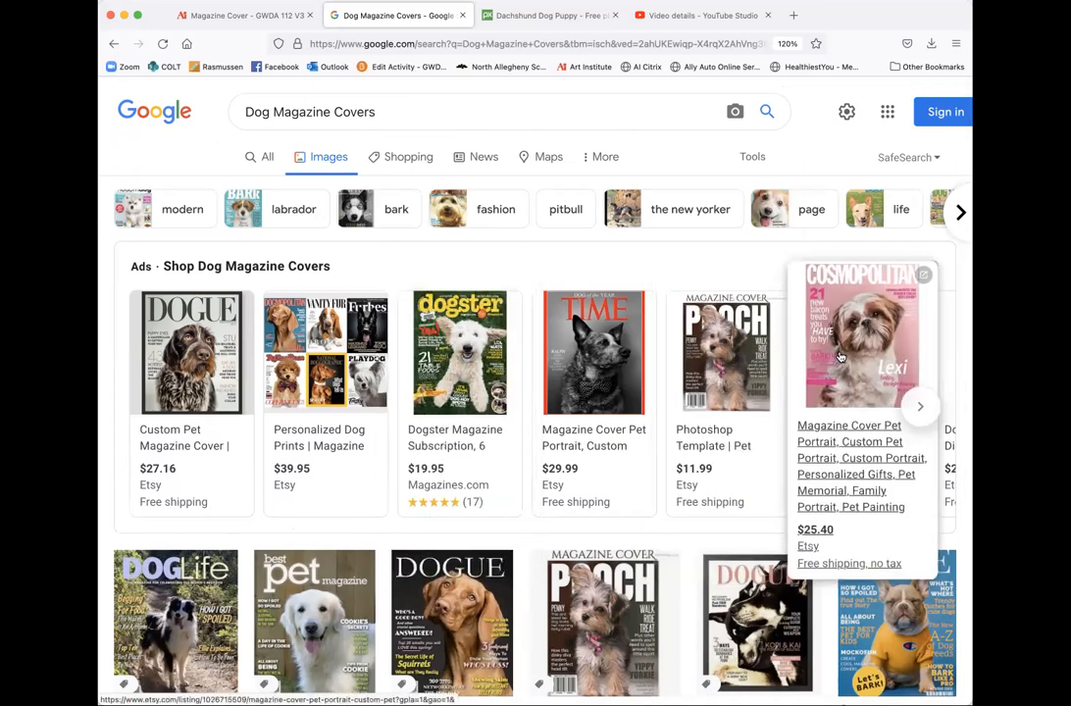
- View the Cosmopolitan-style pet portrait cover on Etsy, then return to the Google results
left_click(841, 359)
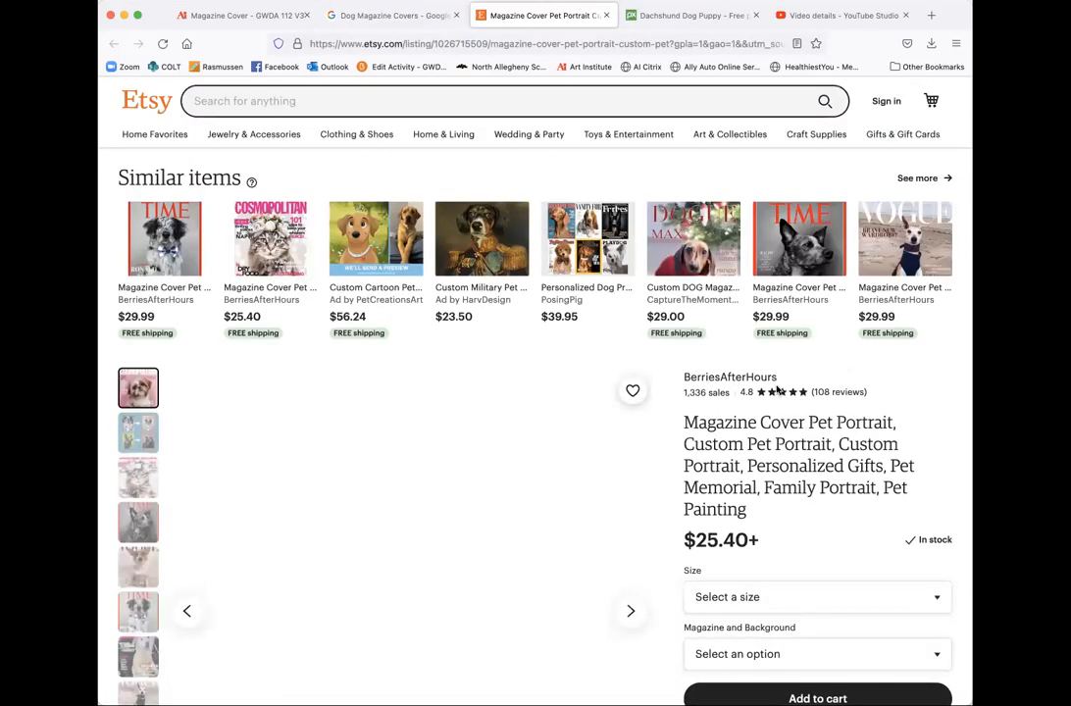
scroll(536, 468, "down", 1)
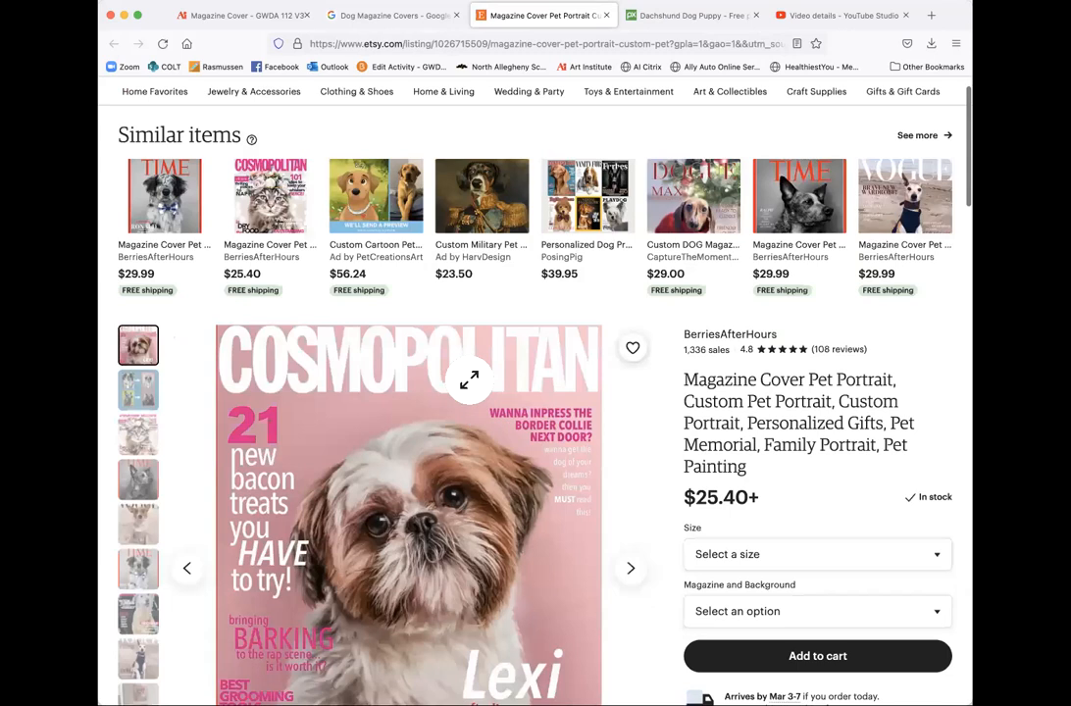
scroll(393, 372, "down", 3)
scroll(272, 487, "down", 2)
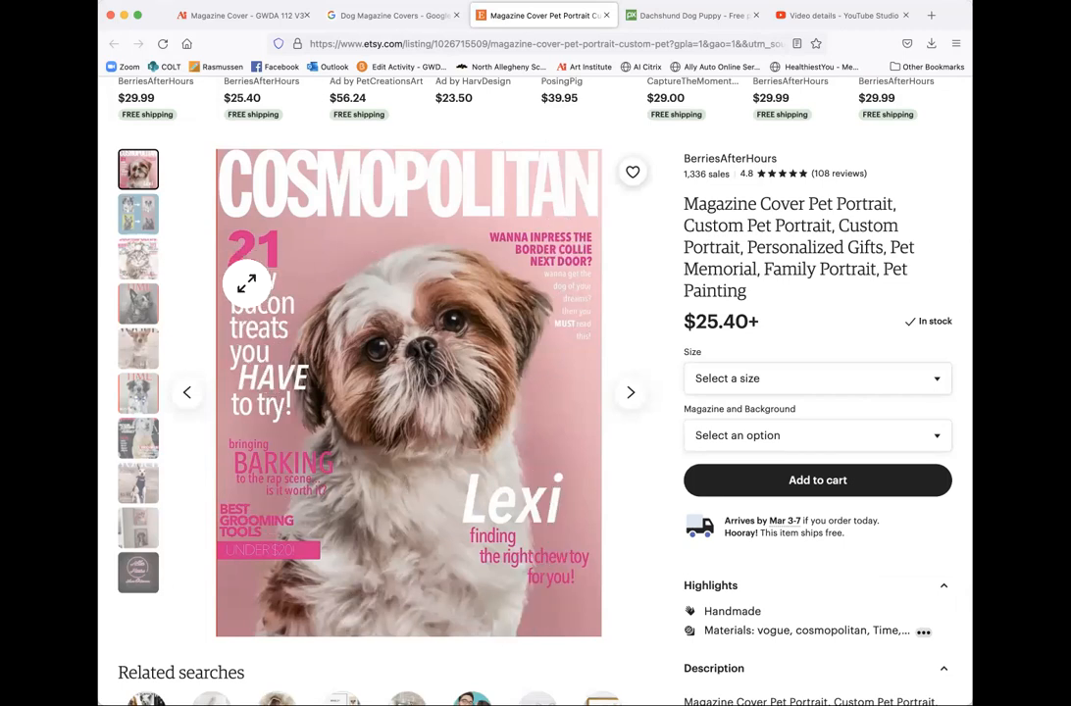
scroll(249, 329, "up", 1)
scroll(172, 186, "up", 5)
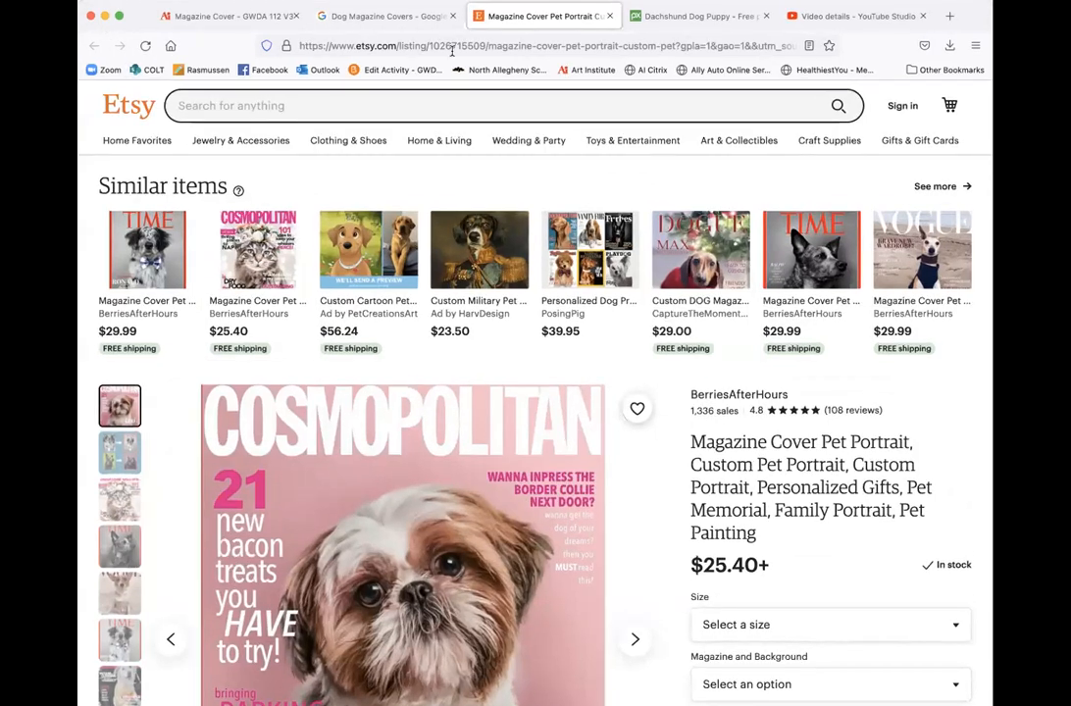
left_click(382, 18)
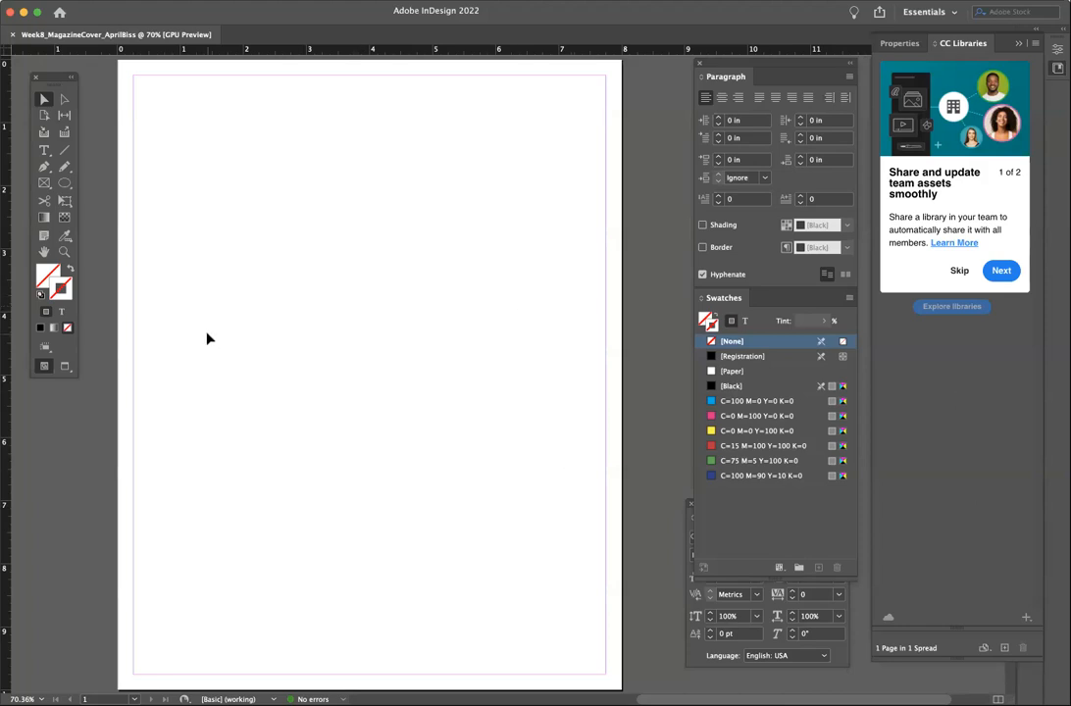
- Drag a vertical ruler guide half an inch in and open the Layout menu
scroll(208, 338, "up", 1)
scroll(207, 338, "down", 1)
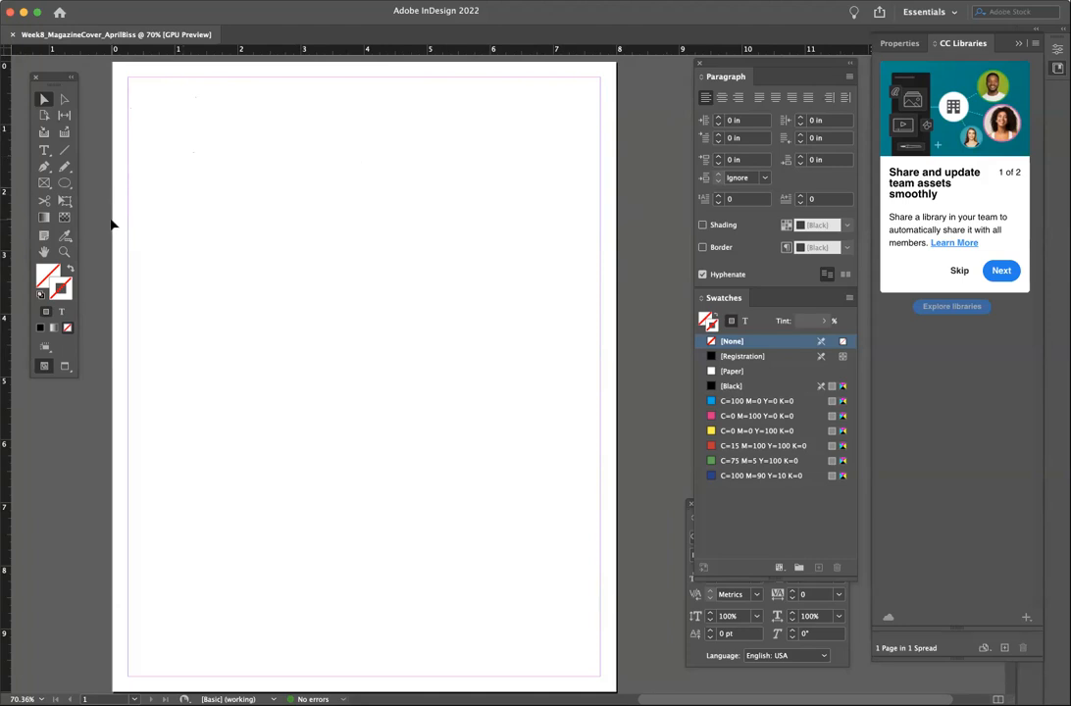
left_click(44, 150)
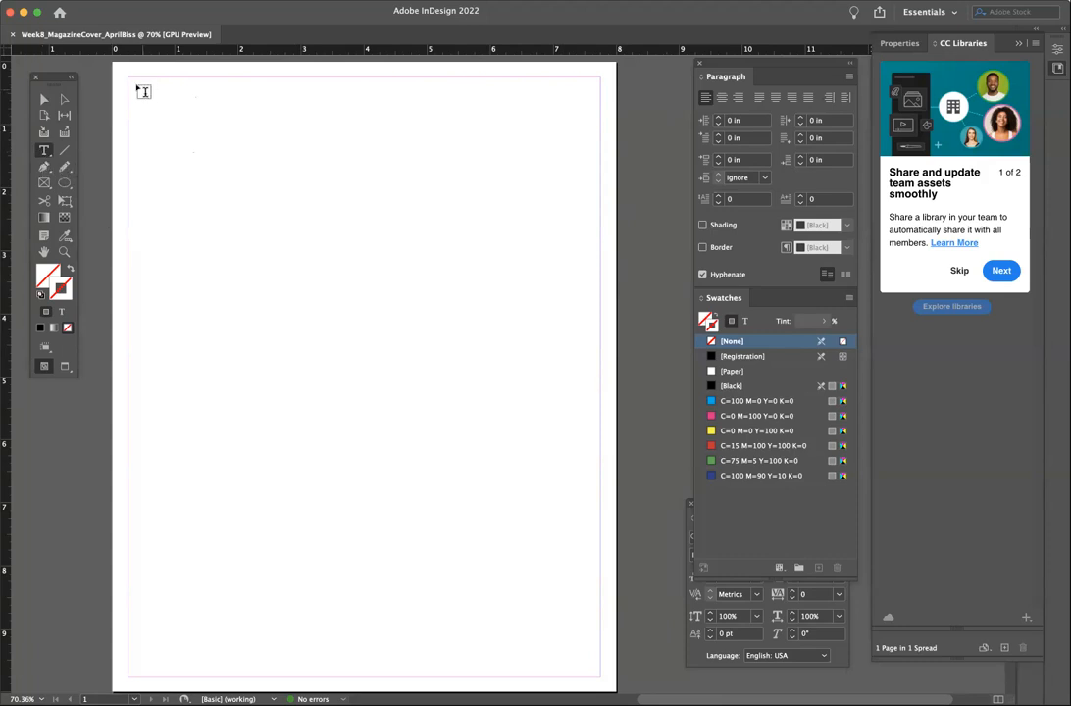
left_click(43, 99)
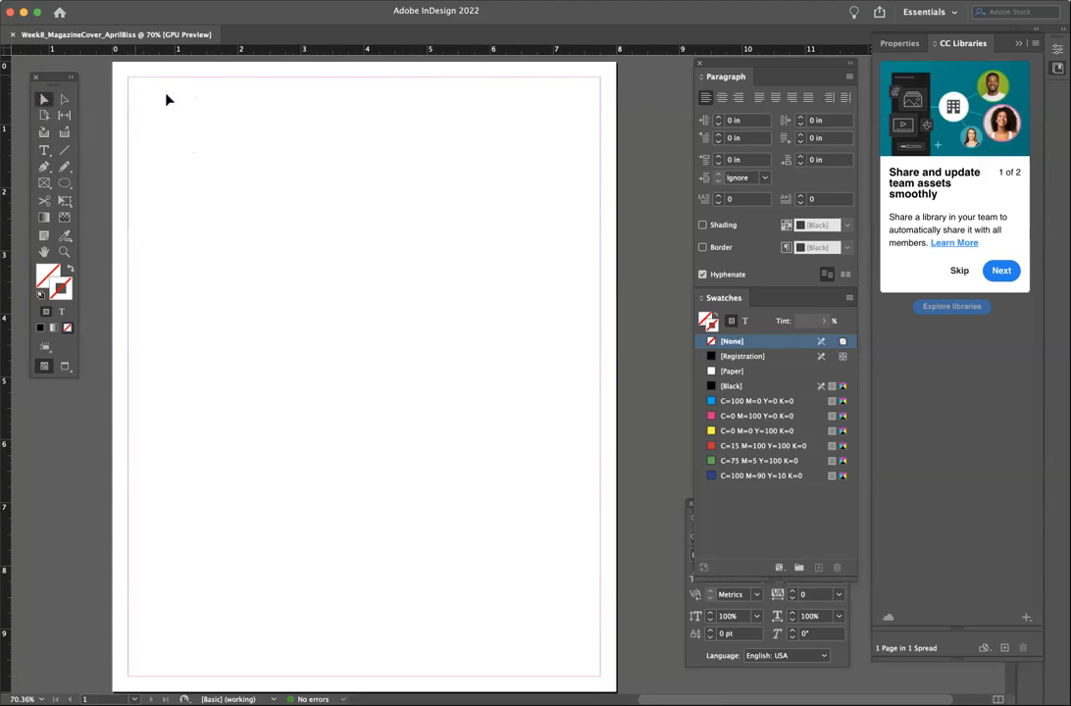
mouse_move(7, 112)
left_mouse_down()
mouse_move(147, 137)
mouse_move(108, 104)
mouse_move(6, 116)
left_mouse_up()
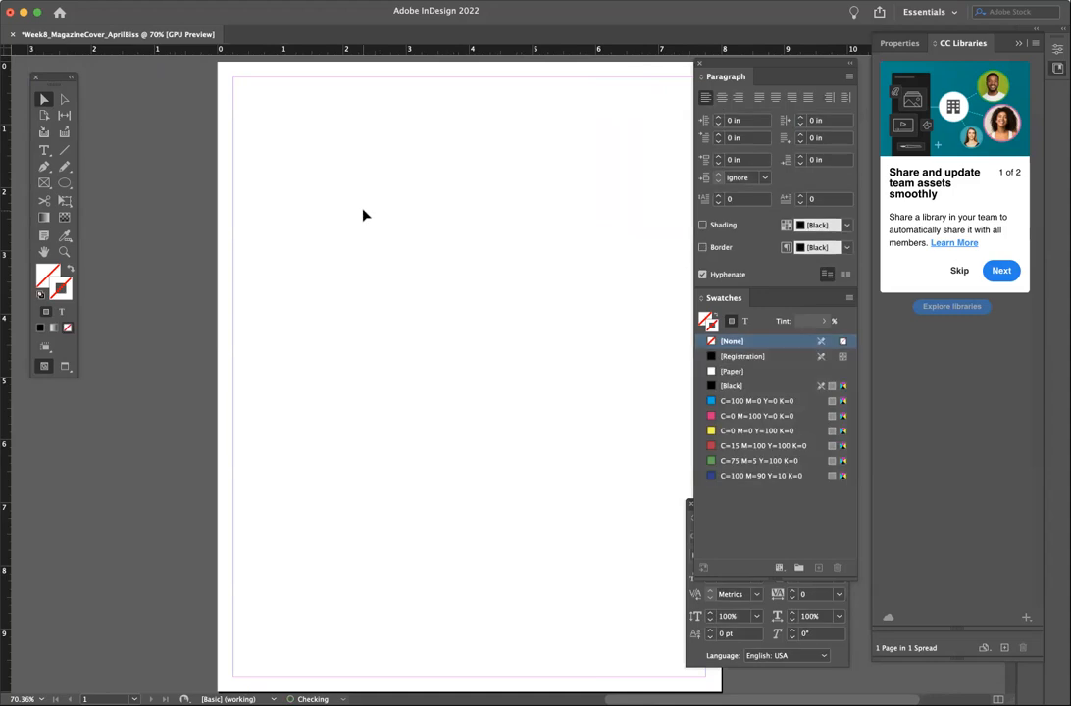
scroll(363, 215, "right", 4)
scroll(363, 215, "up", 1)
scroll(363, 211, "up", 1)
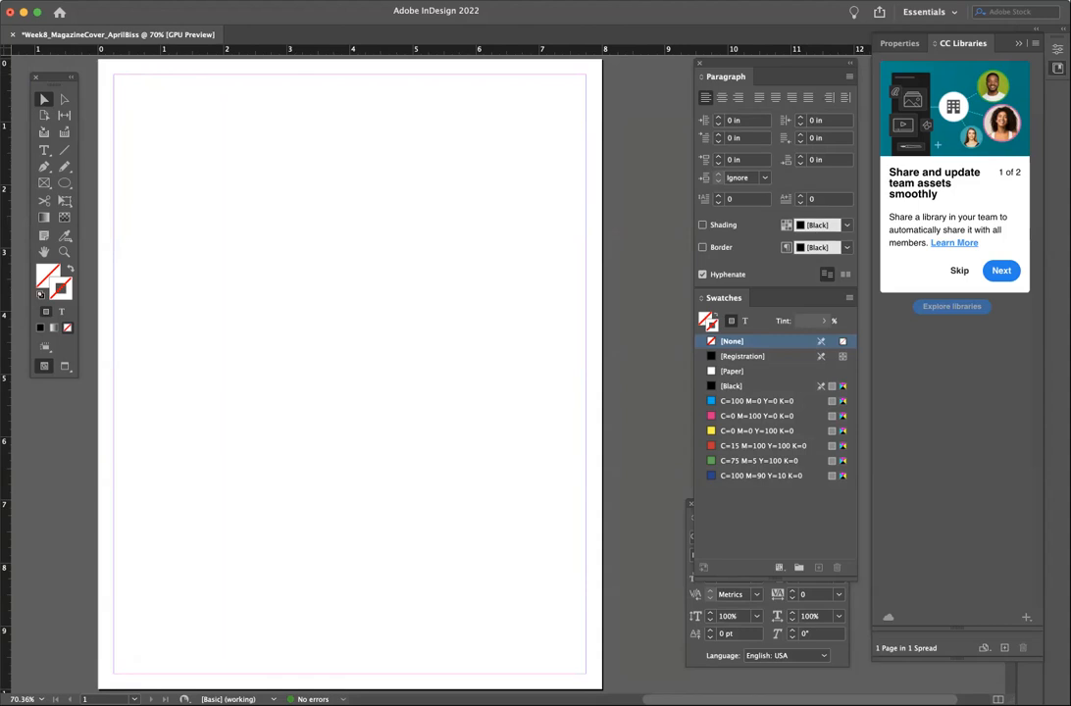
left_click(157, 1)
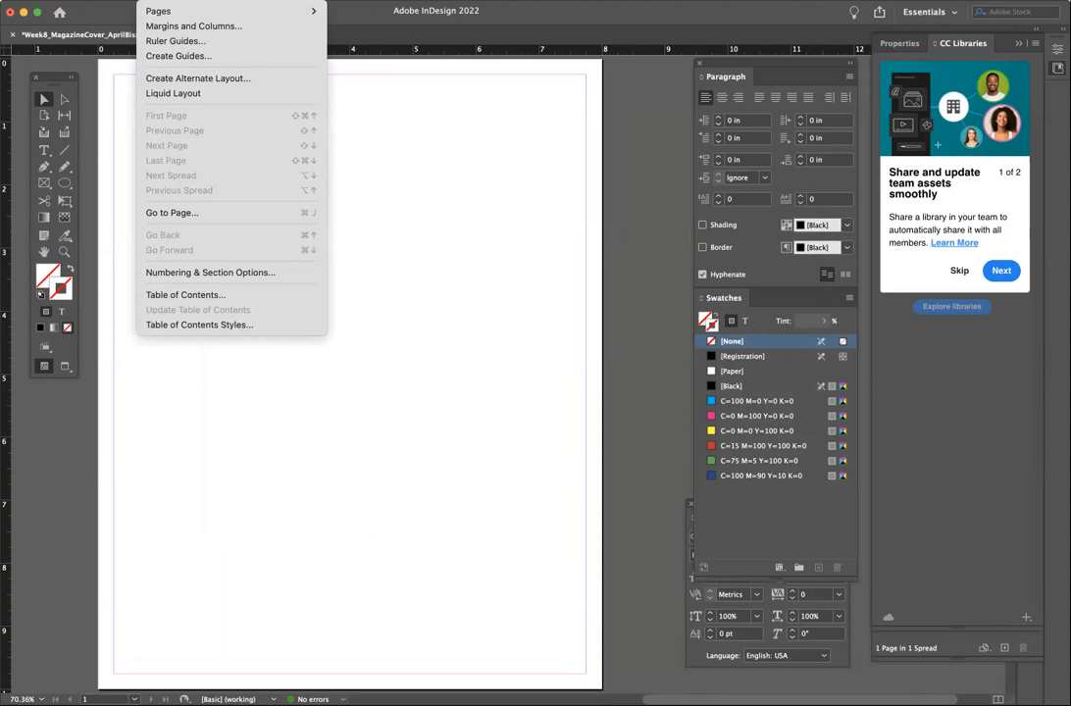
- In Margins and Columns, raise the linked margins from 0.25 to 0.5 in and apply
left_click(163, 26)
left_click_drag(439, 203, 289, 194)
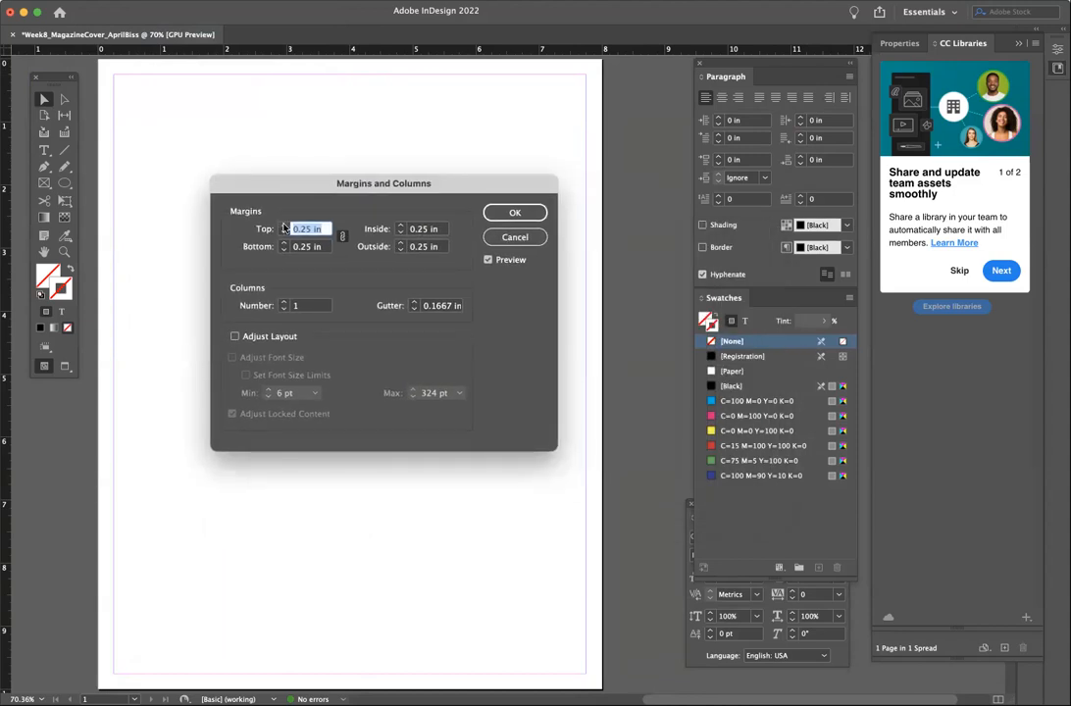
left_click(284, 225)
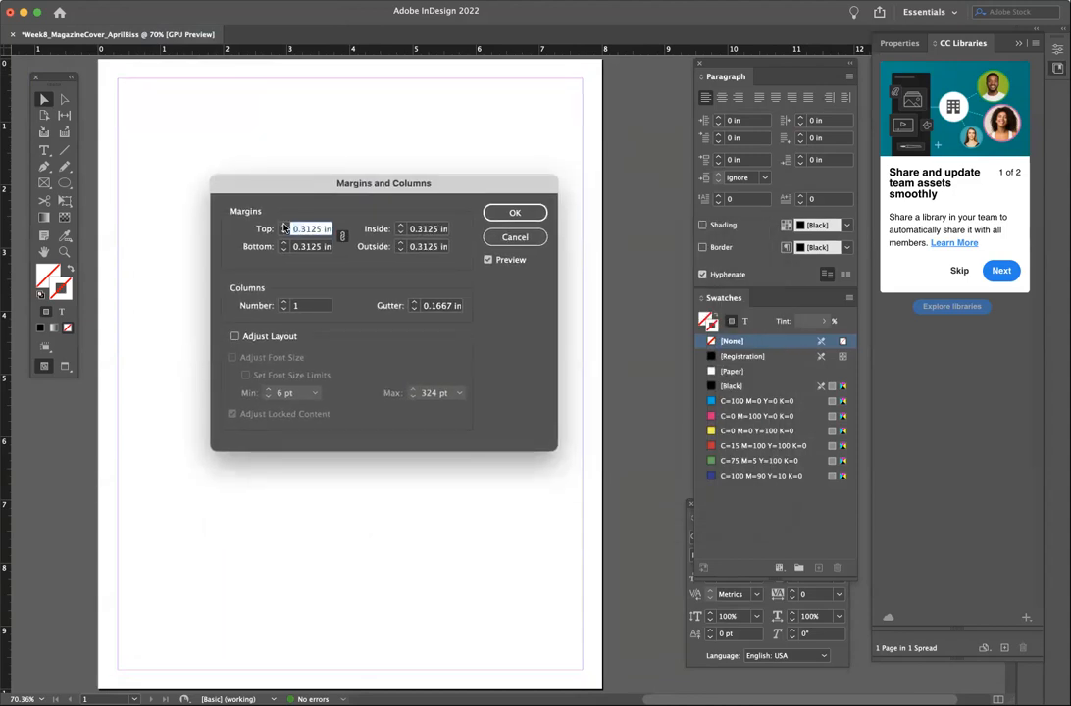
left_click(283, 226)
left_click(284, 226)
left_click(284, 226)
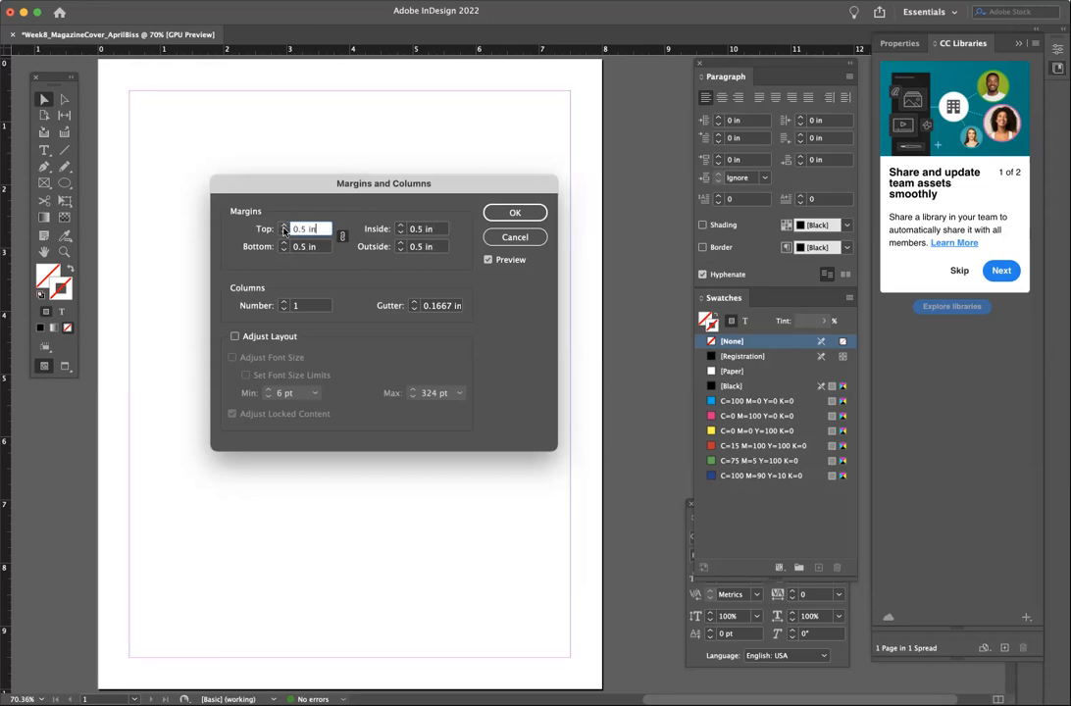
left_click(283, 233)
left_click(284, 232)
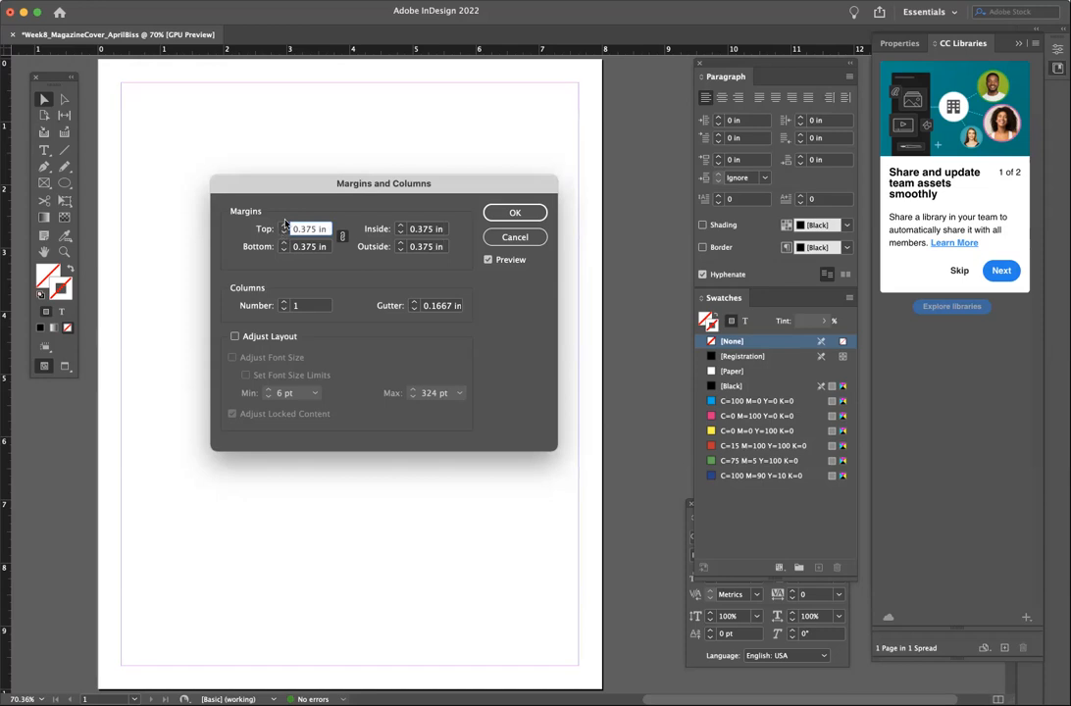
left_click(284, 226)
left_click(285, 227)
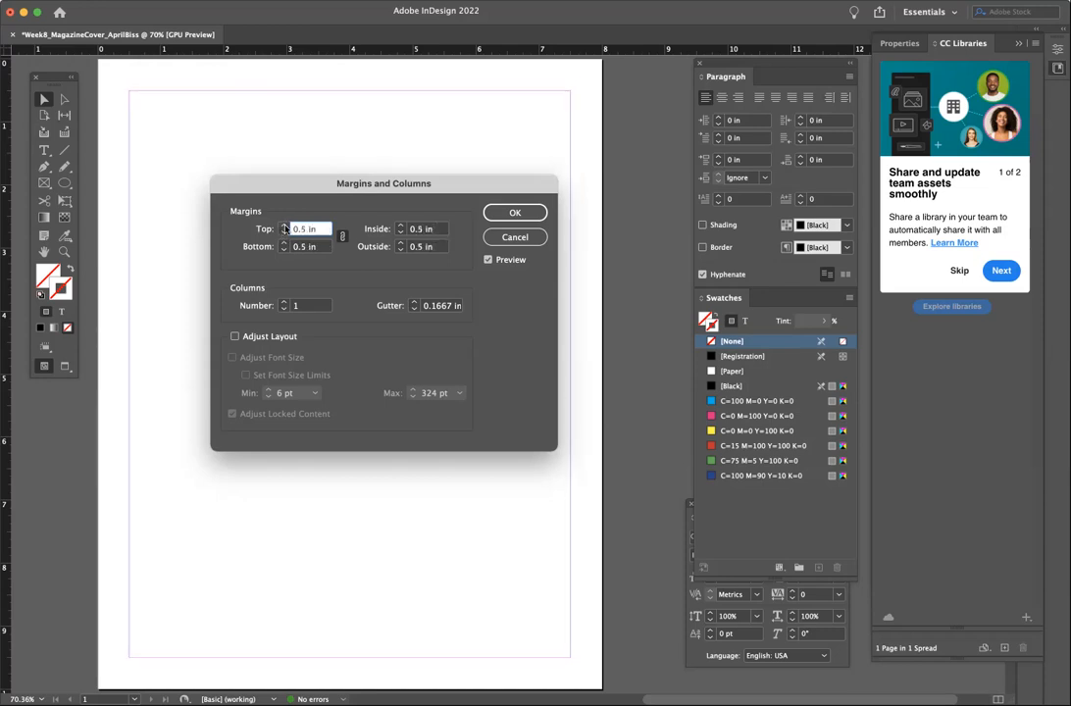
left_click(516, 213)
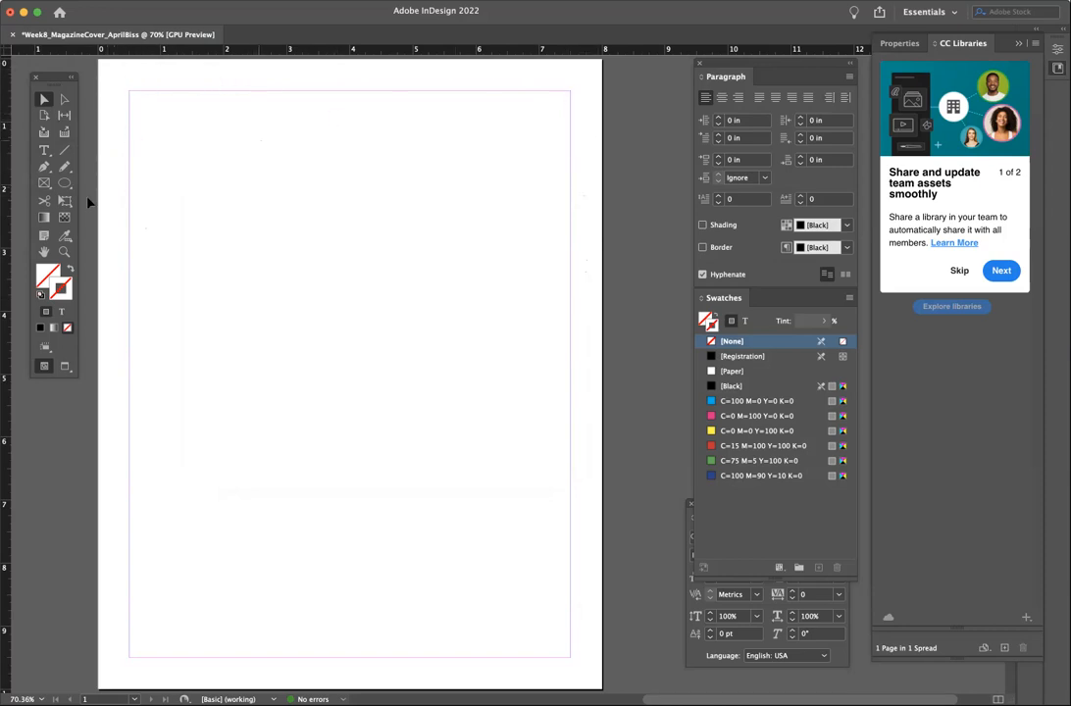
- Draw a text frame across the top of the page and type 'moderndog'
left_click(43, 151)
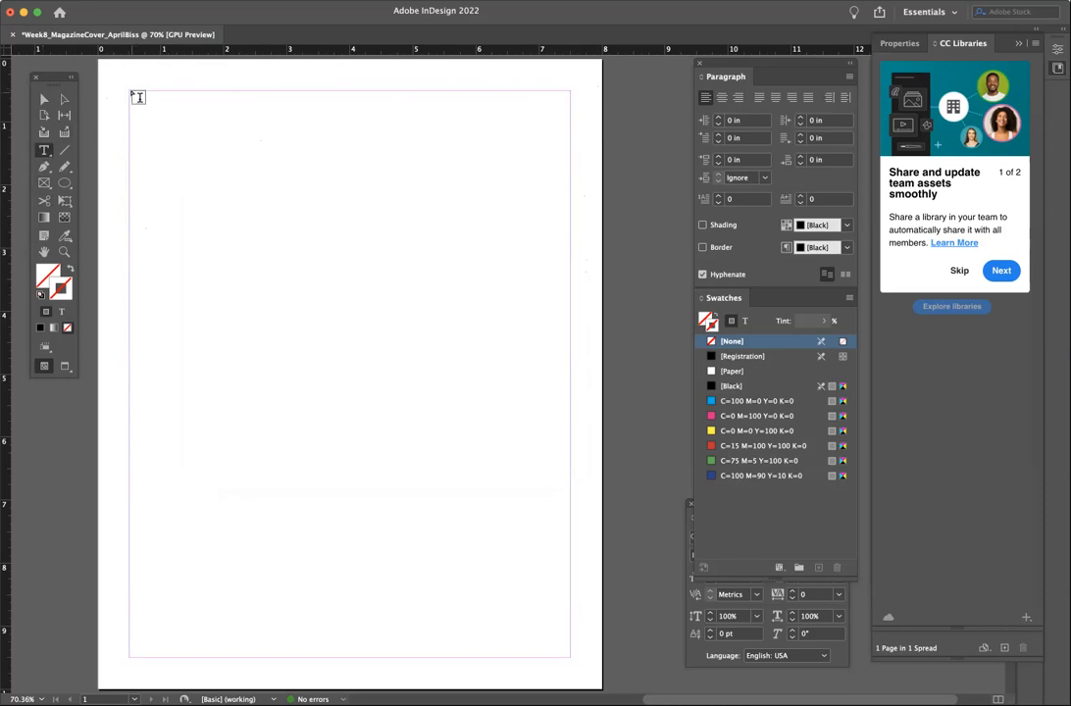
left_click_drag(137, 95, 570, 237)
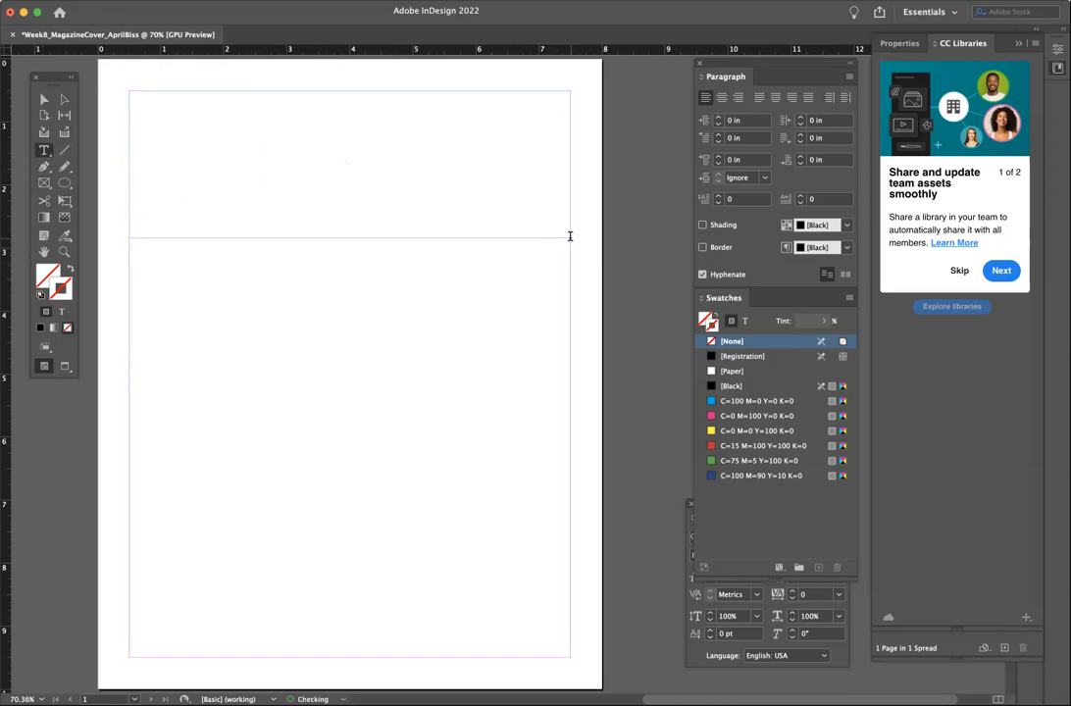
type("mod")
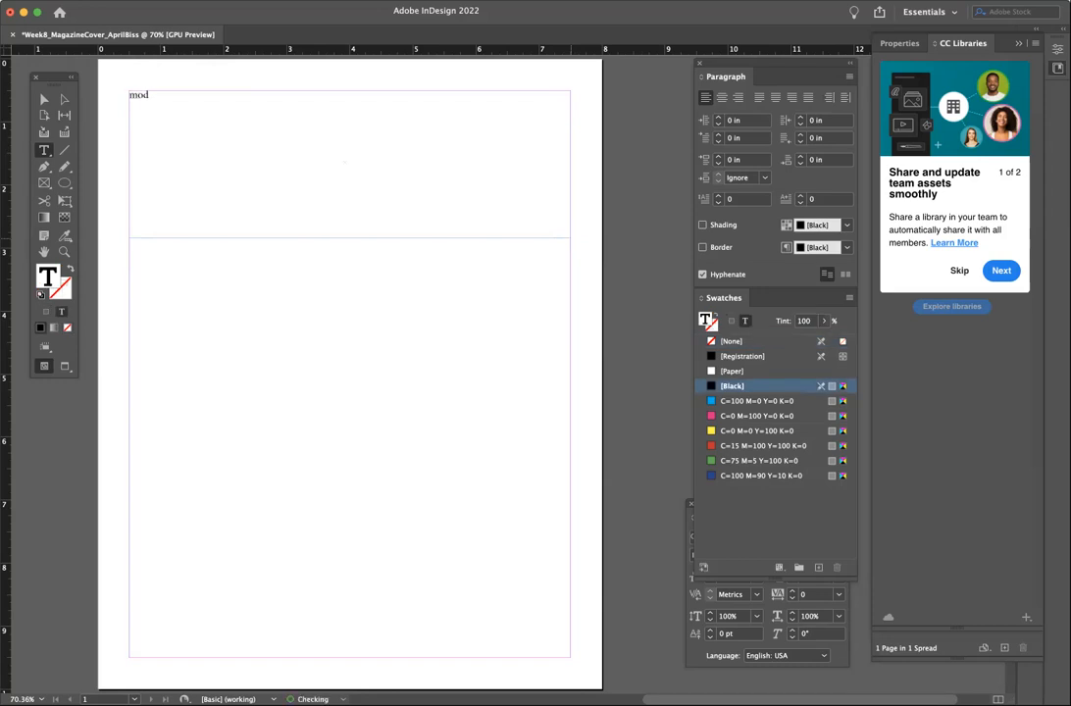
type("erndog")
double_click(172, 95)
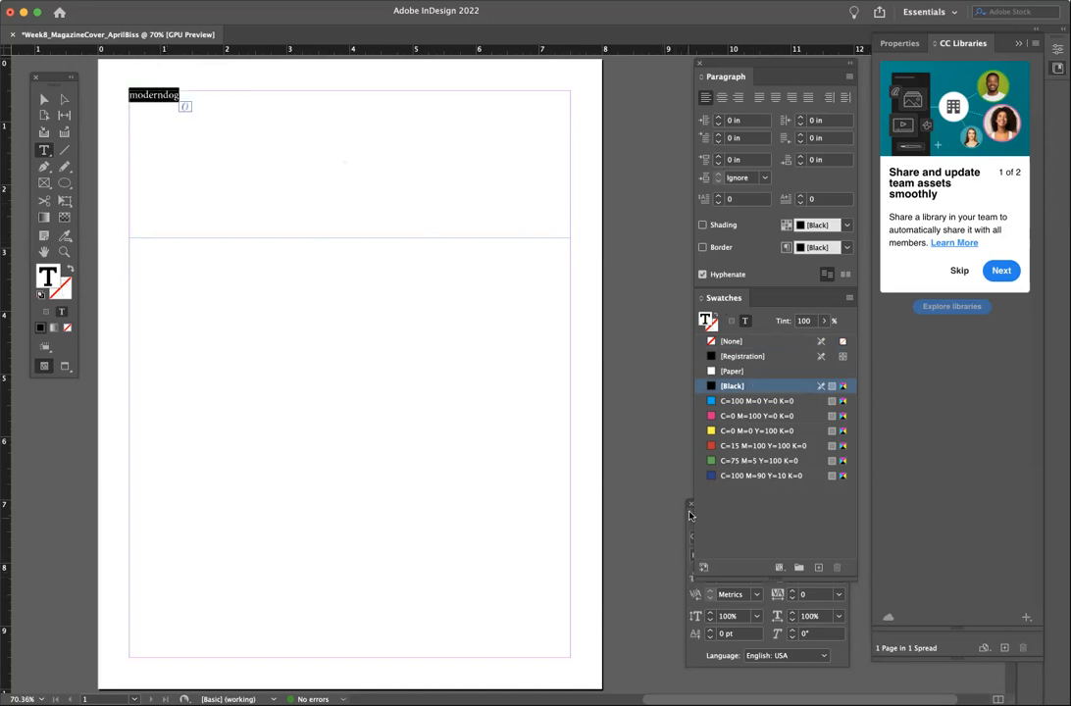
- Set the title to 91 pt in the floating Character panel
left_click_drag(688, 520, 519, 343)
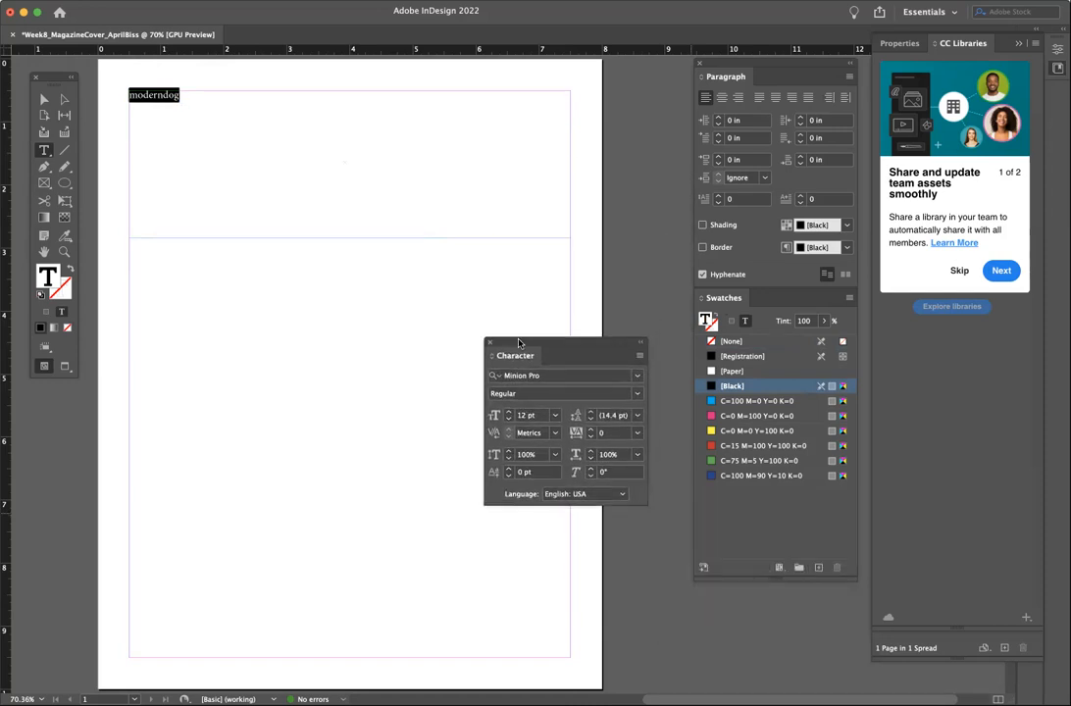
left_click(555, 415)
left_click(537, 633)
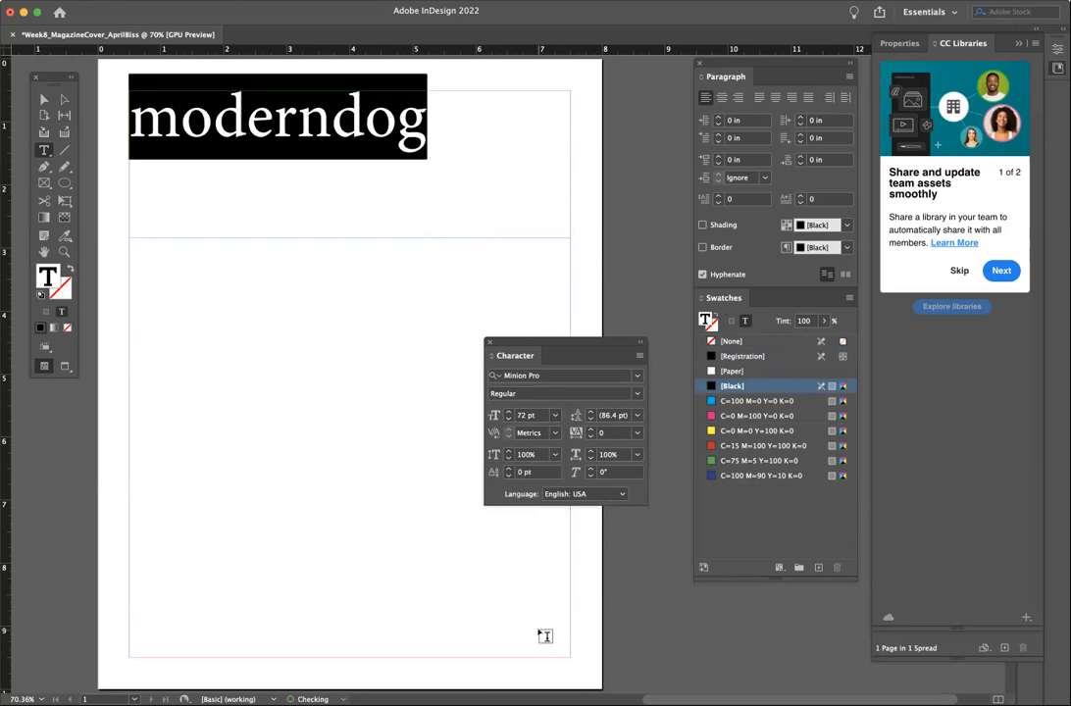
left_click(509, 412)
left_click(508, 412)
triple_click(509, 412)
double_click(509, 411)
double_click(509, 412)
double_click(509, 412)
double_click(508, 412)
double_click(509, 411)
double_click(509, 411)
double_click(509, 412)
- Insert a period to make 'modern.dog' and center the title line
left_click(390, 131)
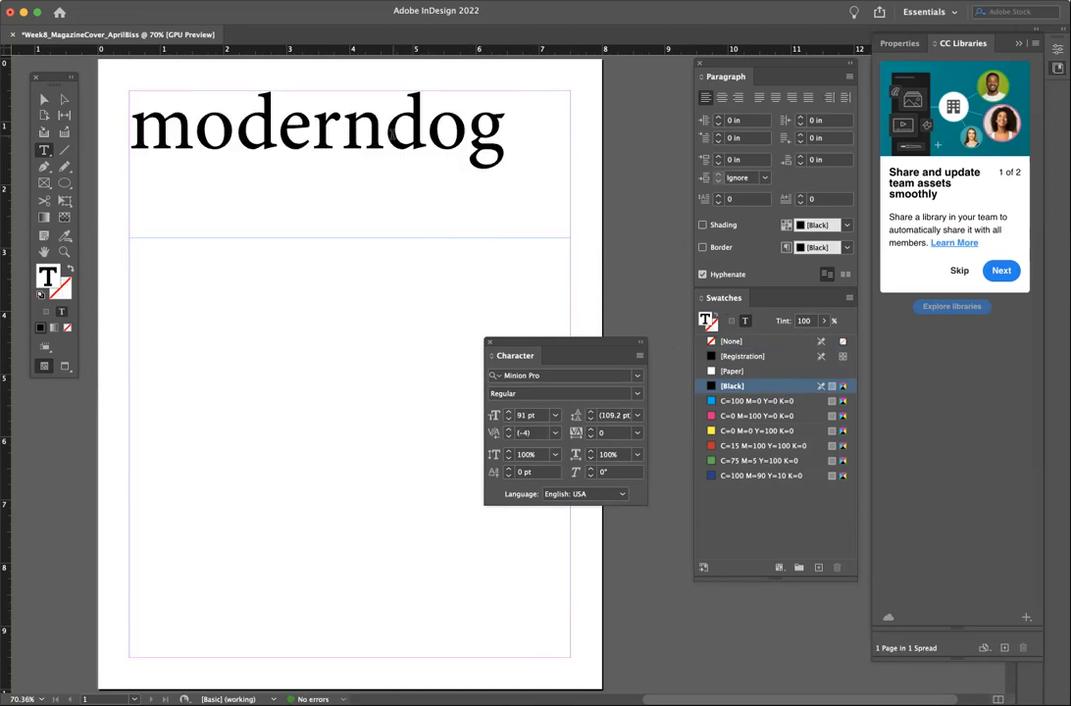
type(".")
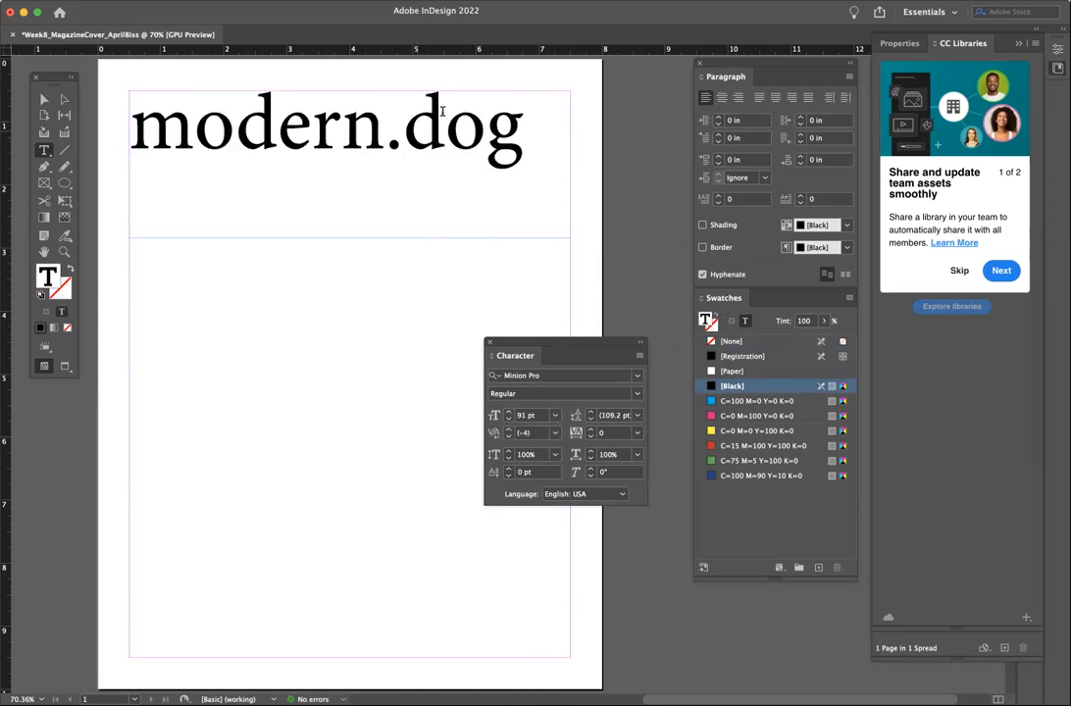
triple_click(461, 128)
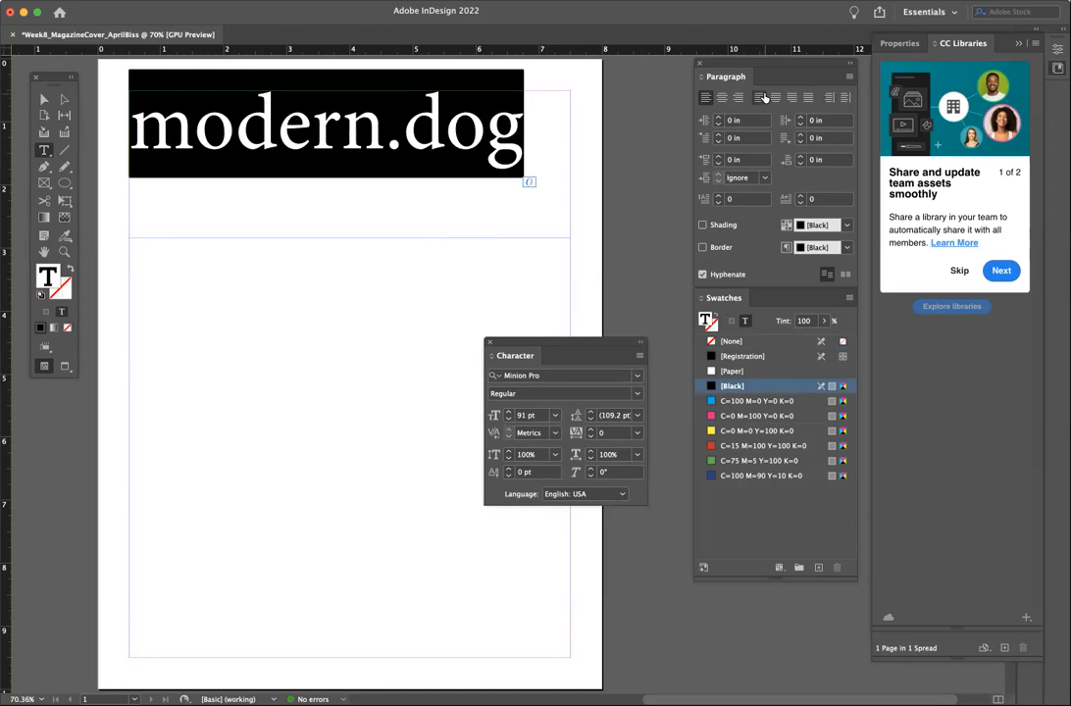
key("super+shift+c")
left_click(267, 163)
triple_click(268, 125)
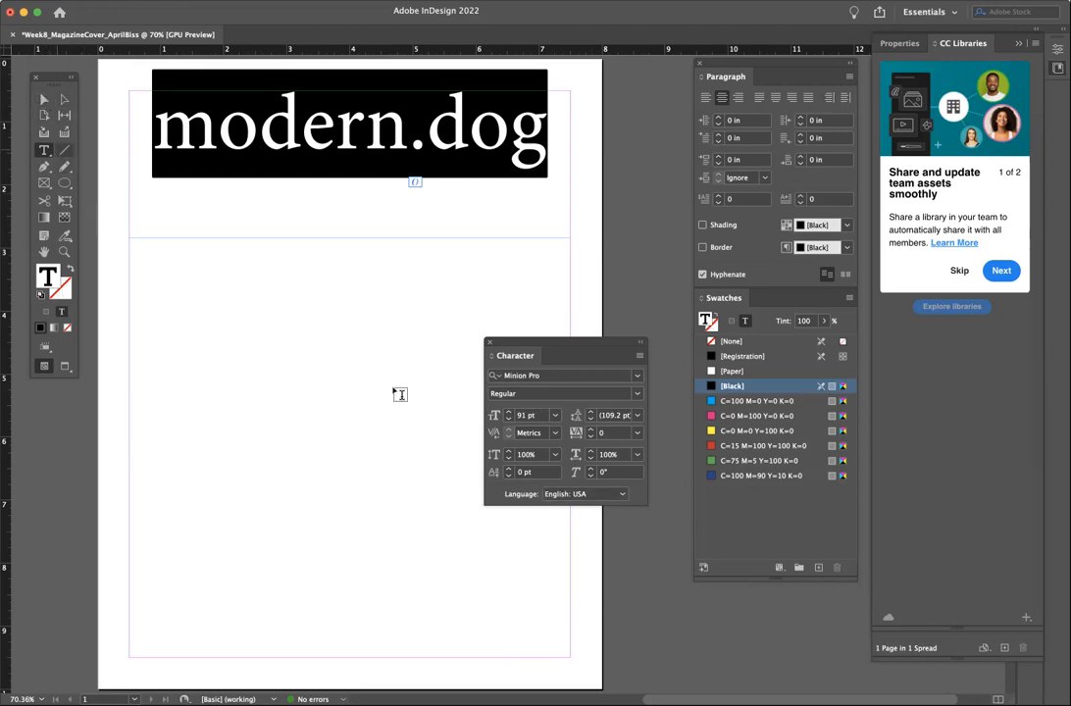
triple_click(519, 116)
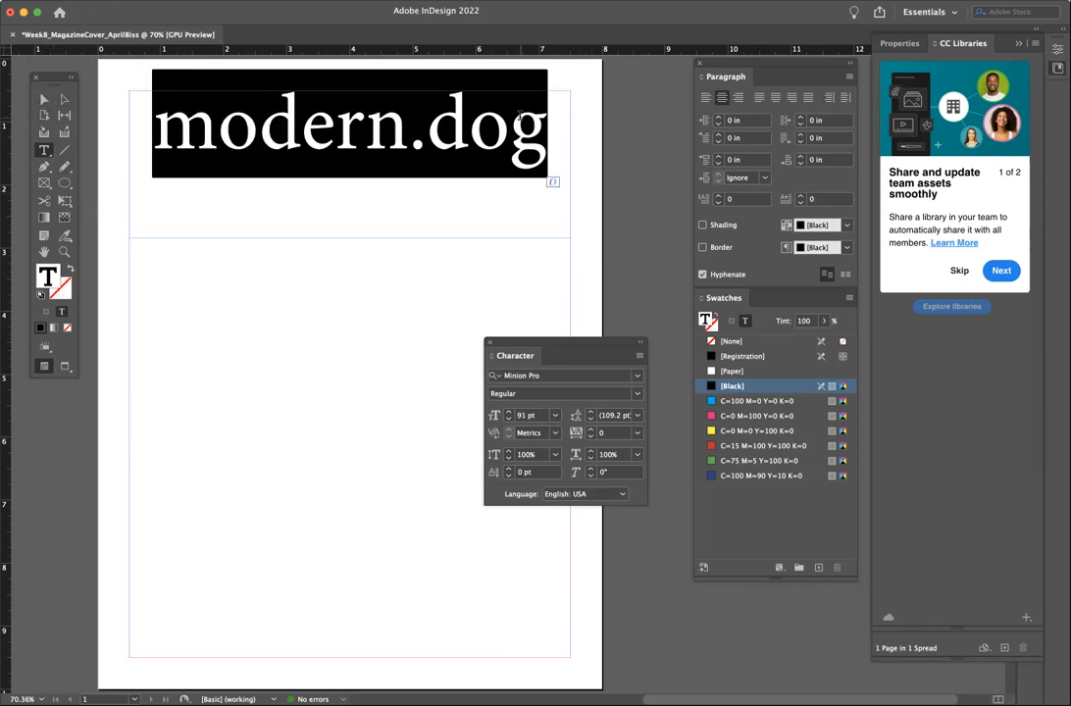
- Apply the Bebas font to the title and enlarge it to 102 pt
left_click(637, 380)
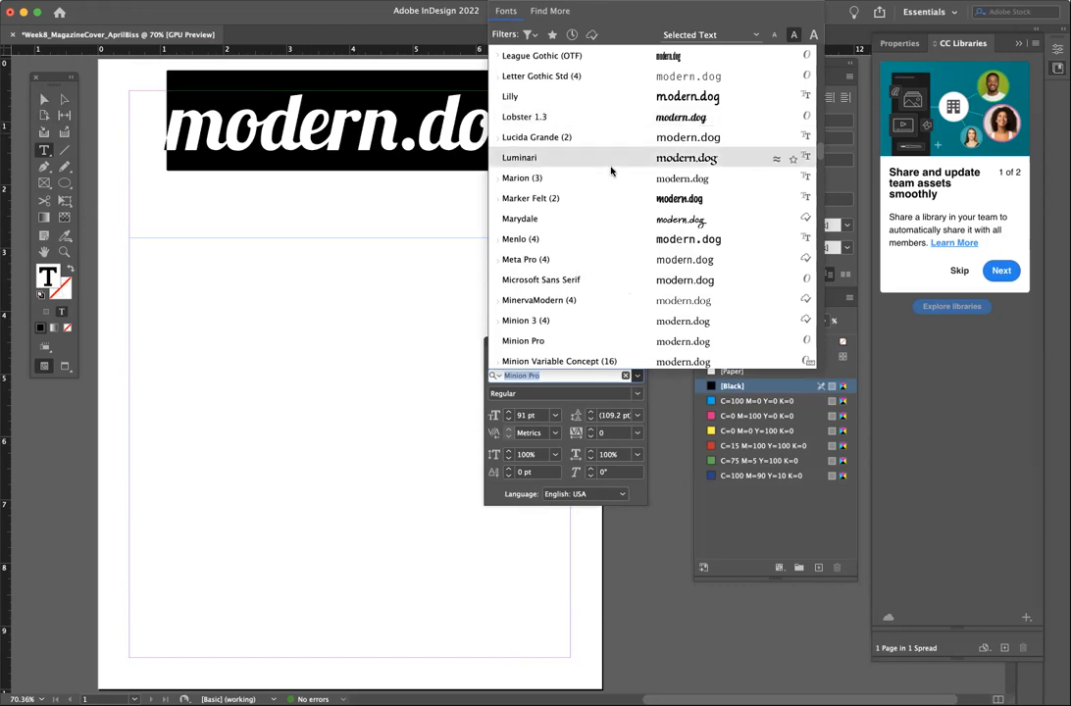
scroll(610, 171, "up", 20)
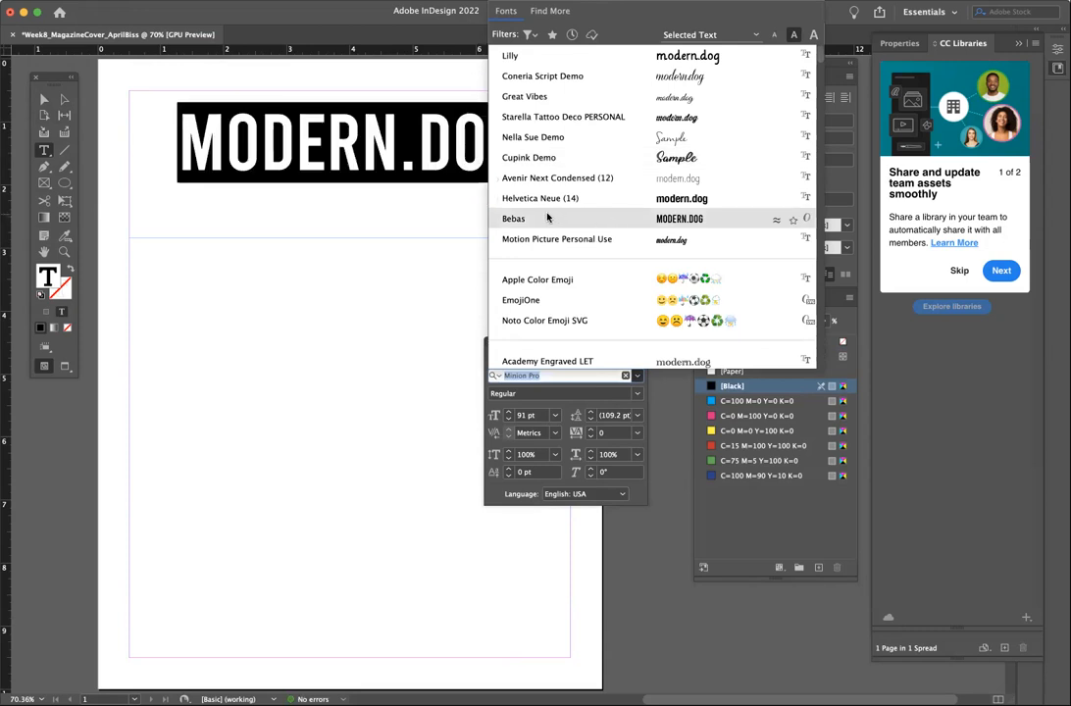
left_click(546, 218)
triple_click(426, 133)
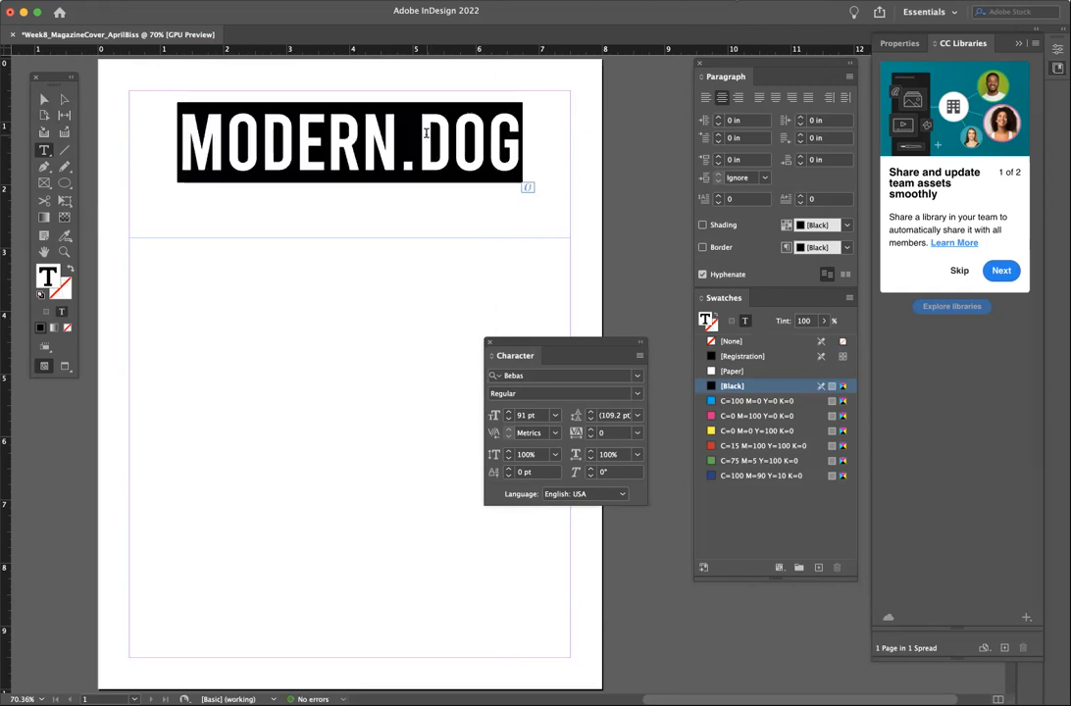
left_click(508, 413)
left_click(508, 412)
left_click(508, 413)
left_click(508, 413)
left_click(508, 413)
left_click(508, 413)
left_click(508, 412)
left_click(508, 413)
left_click(508, 413)
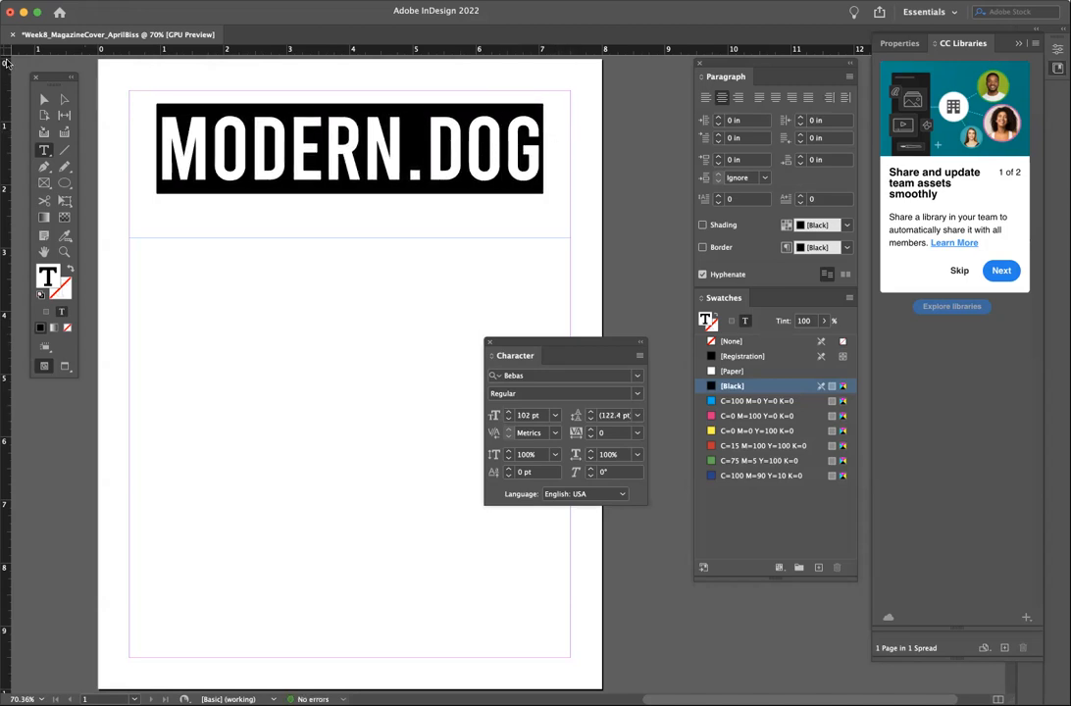
- Reselect the MODERN.DOG line, raise it to 109 pt, and select its frame
left_click(44, 99)
left_click(210, 363)
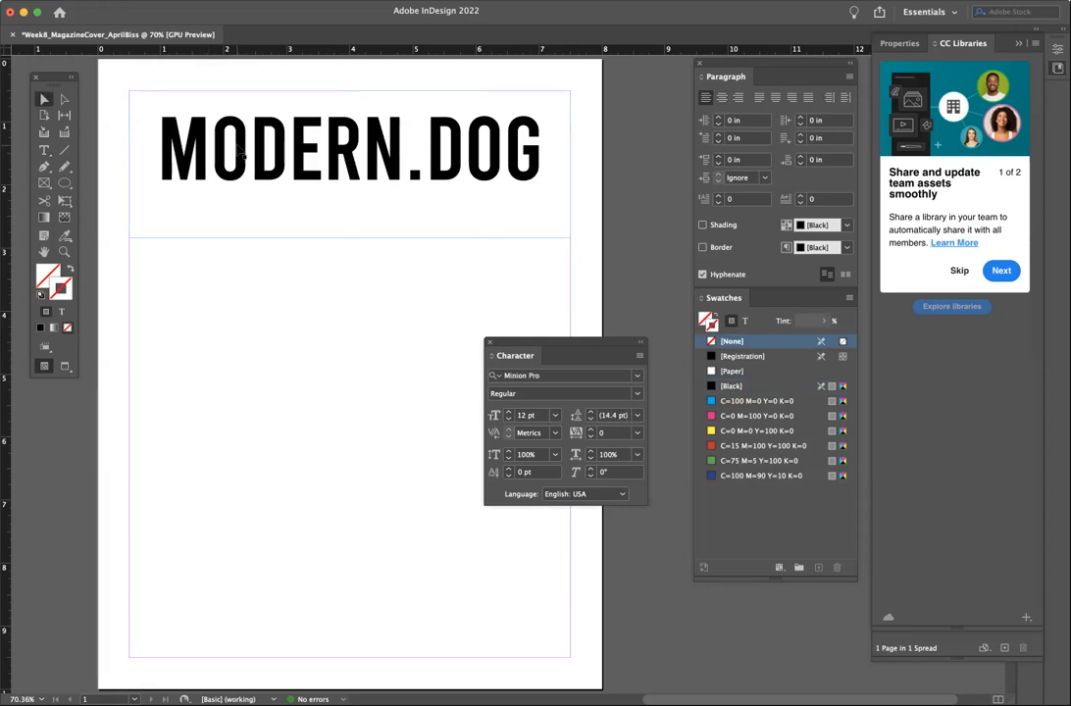
left_click(45, 151)
left_click(243, 141)
triple_click(243, 141)
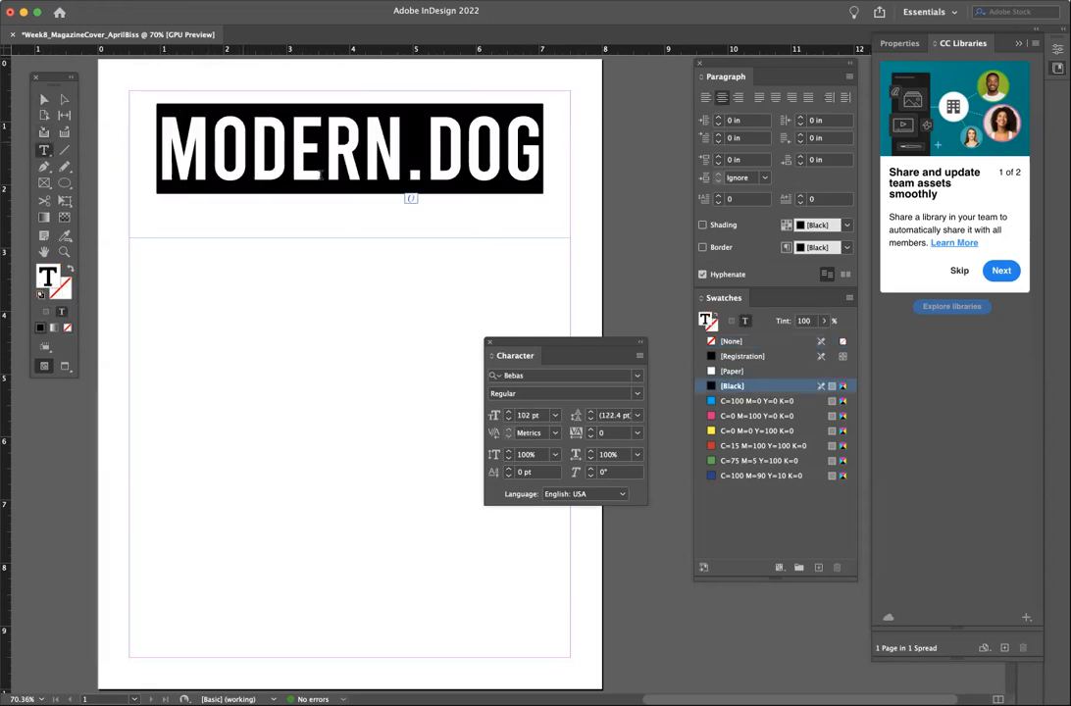
left_click(509, 415)
left_click(509, 414)
left_click(509, 414)
left_click(43, 99)
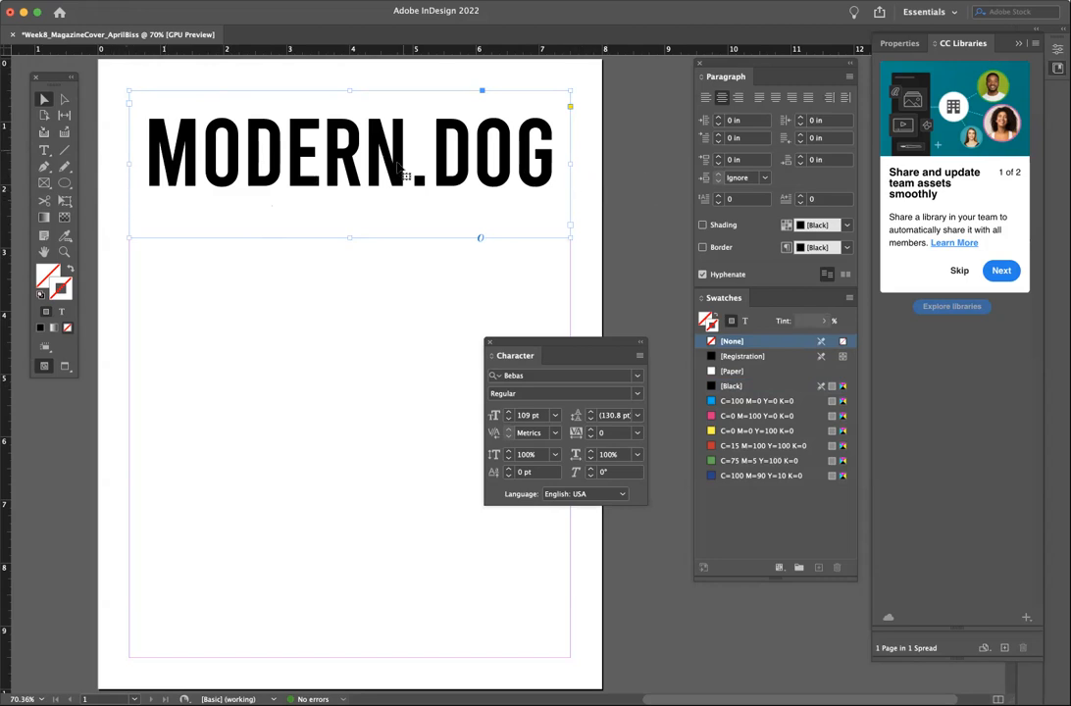
- Pull the MODERN.DOG title frame's bottom edge up to the lettering and move the Character panel aside
left_click_drag(348, 233, 352, 208)
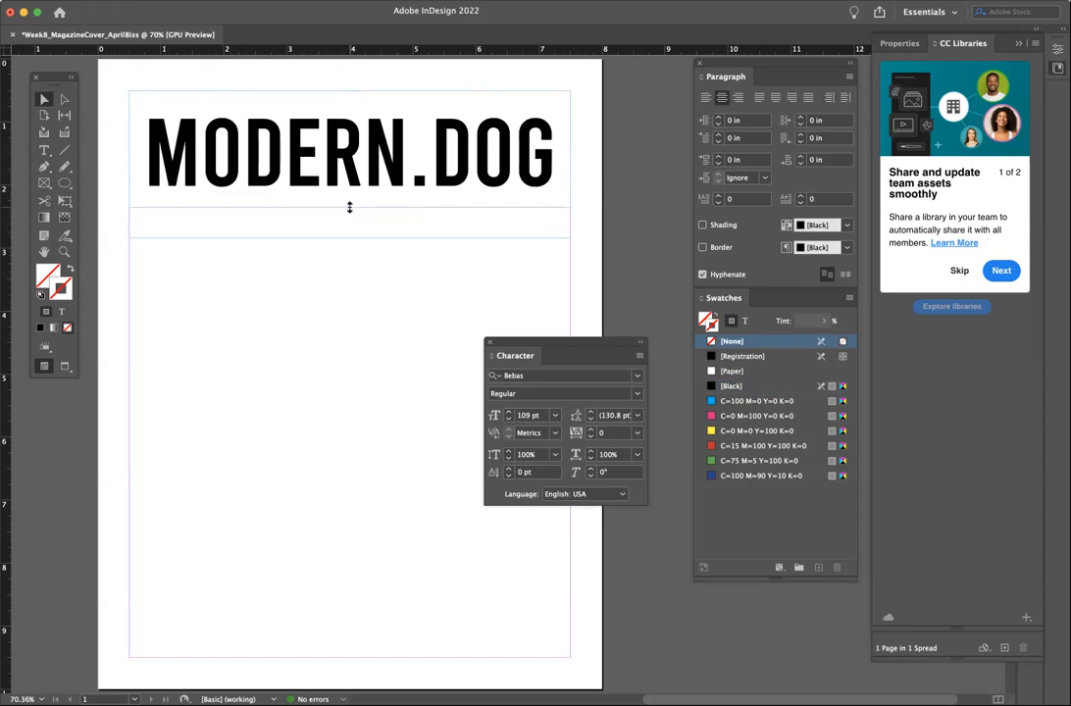
left_click(584, 246)
left_click_drag(578, 343, 645, 497)
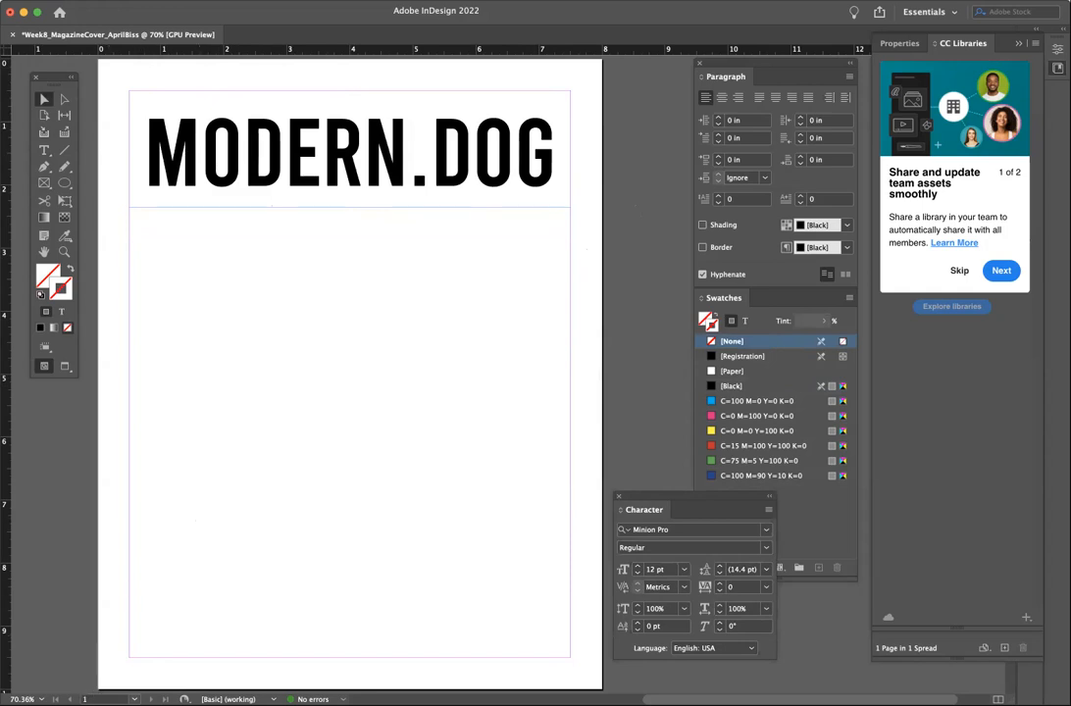
key("super+Tab")
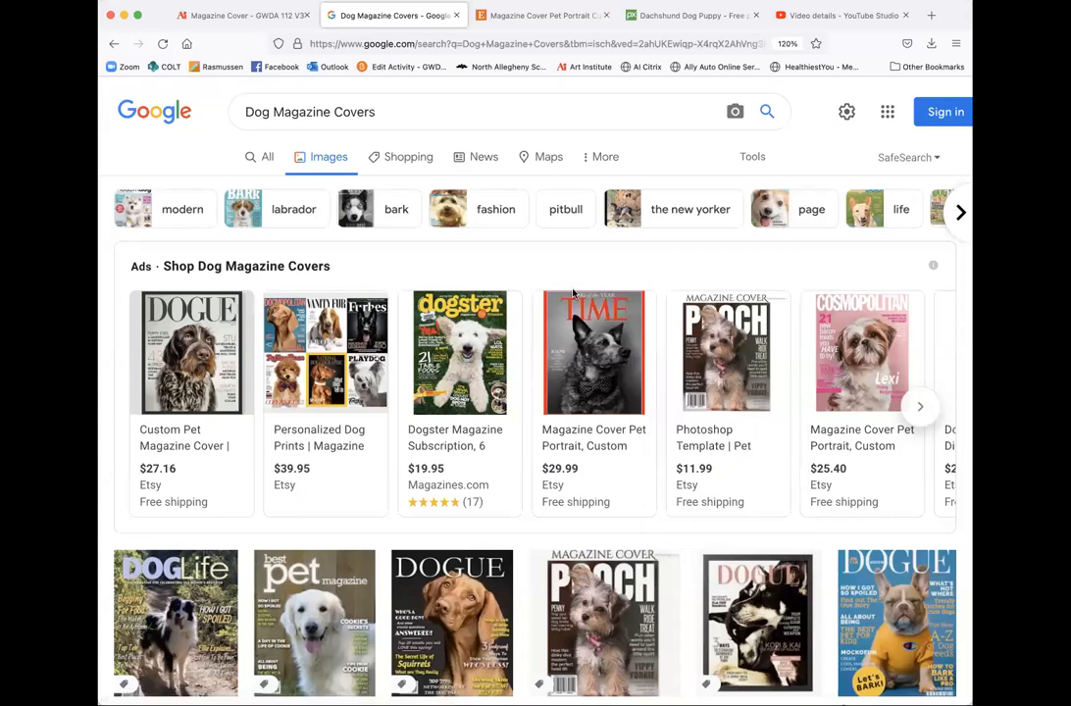
- Open the Dogster Magazine listing on magazines.com in a new tab and close the Penny Sale pop-up
mouse_move(429, 357)
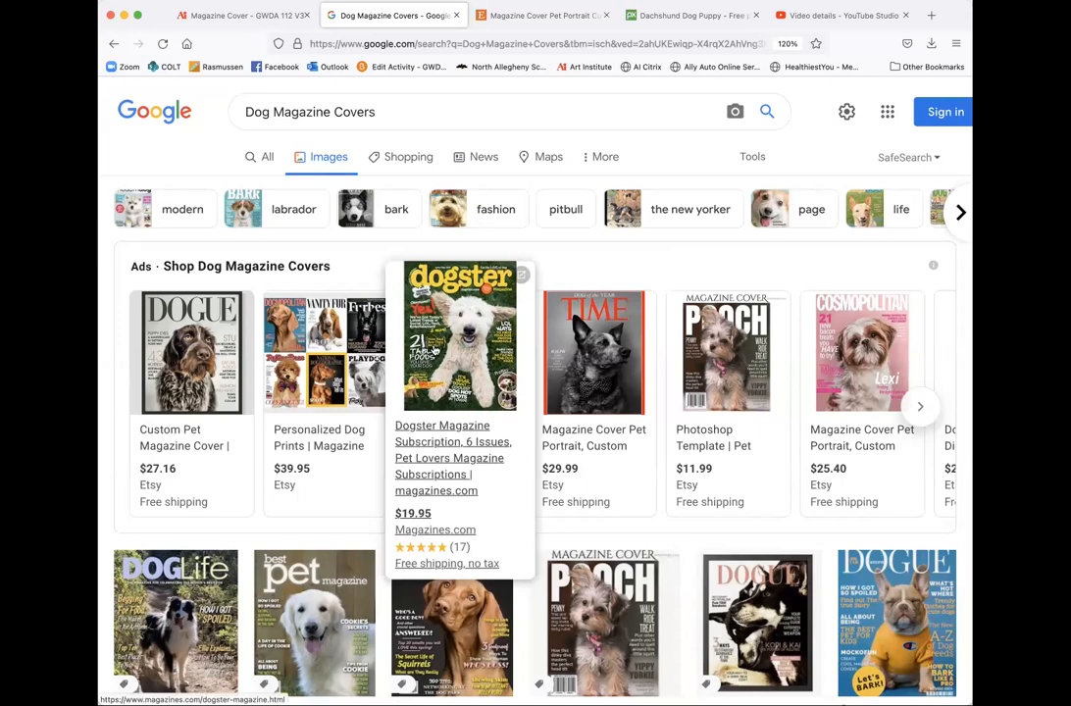
left_click(433, 349)
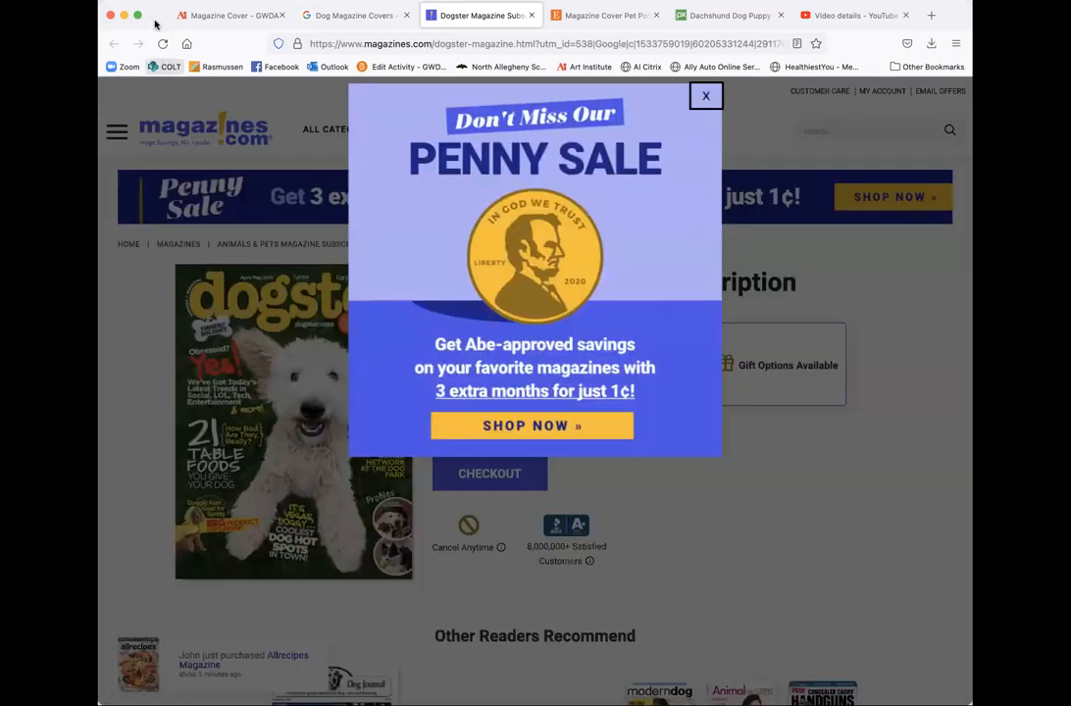
left_click(704, 96)
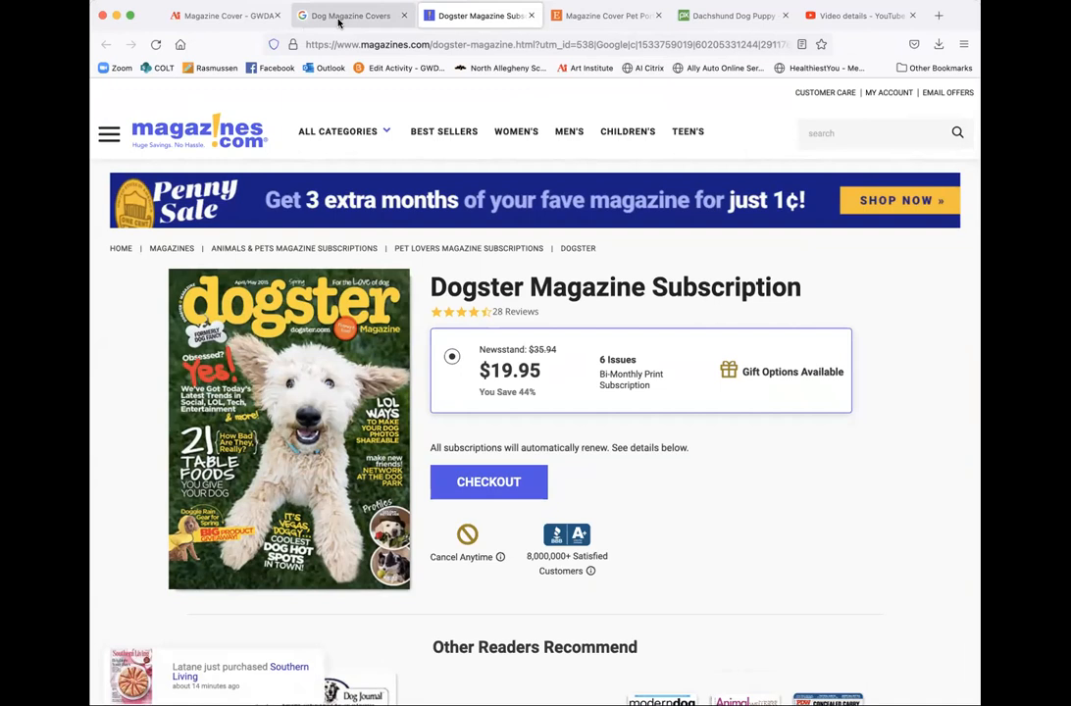
- Search Pixabay for 'dogs'
left_click(715, 18)
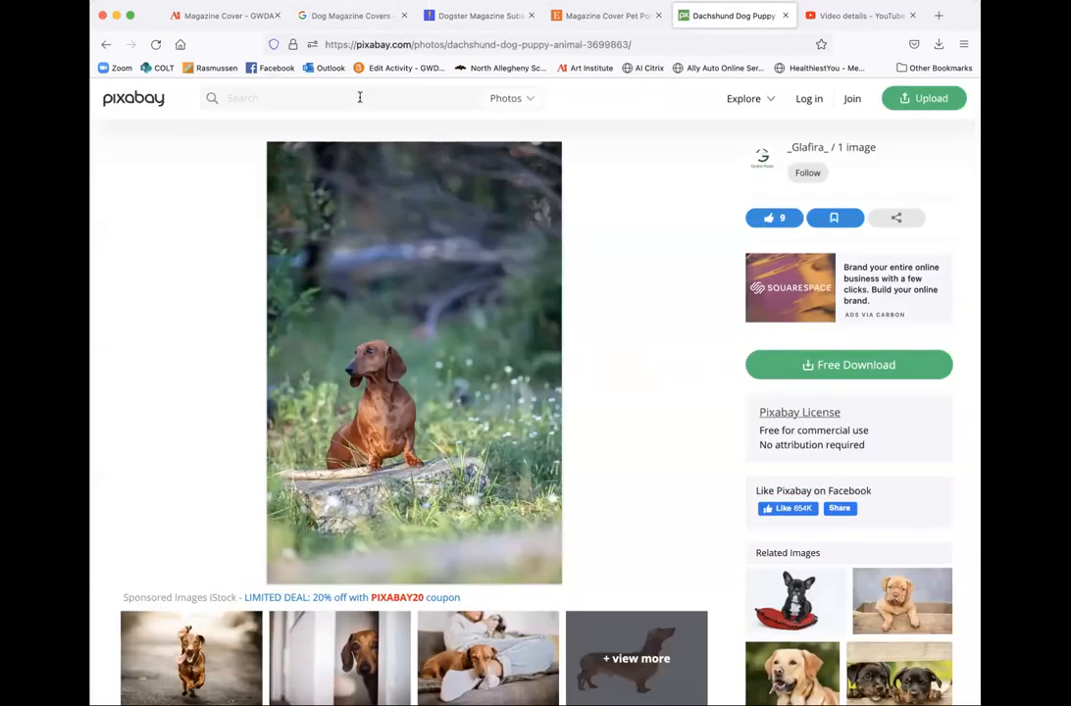
type("dogs")
key("Return")
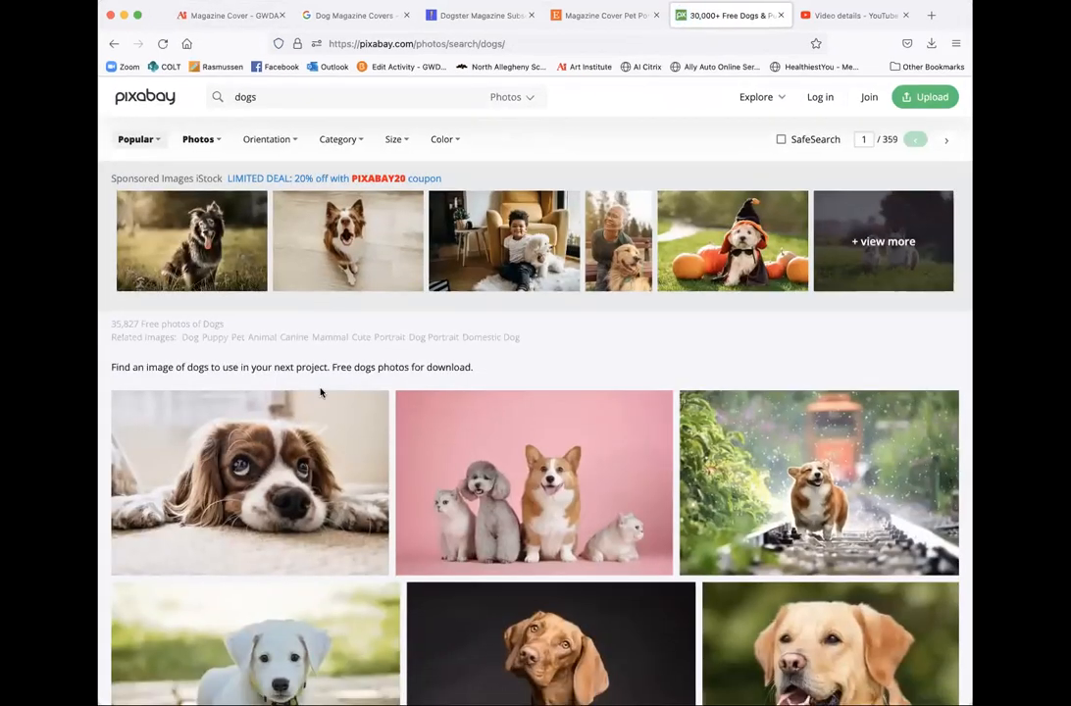
scroll(594, 474, "down", 1)
scroll(588, 468, "down", 3)
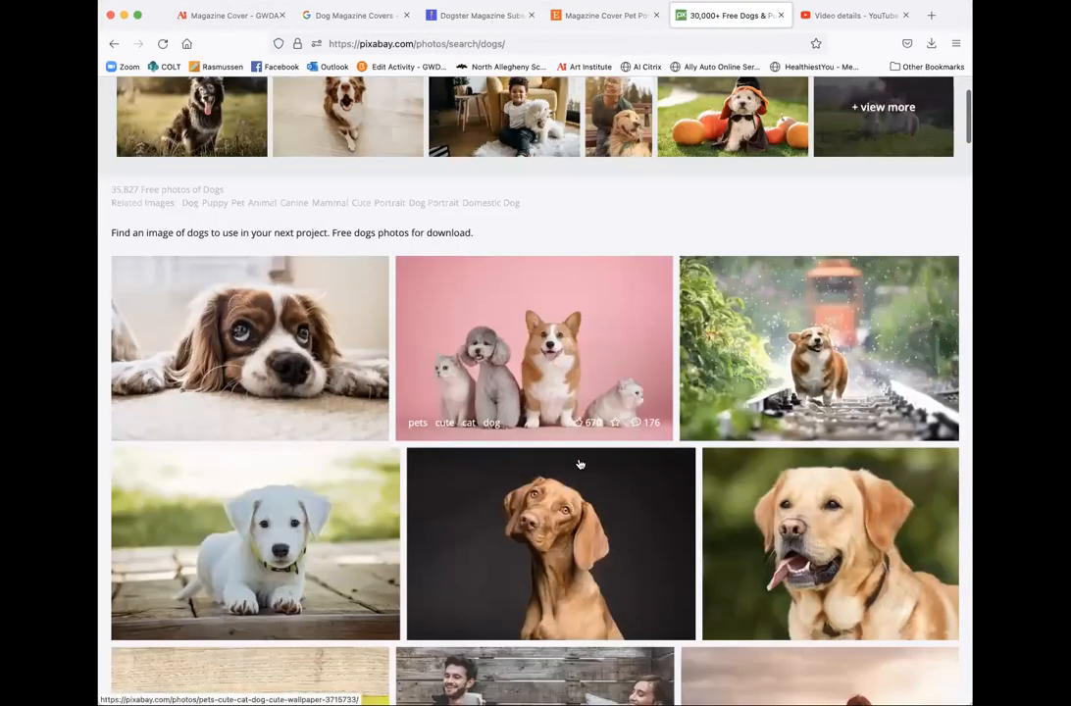
scroll(353, 196, "up", 4)
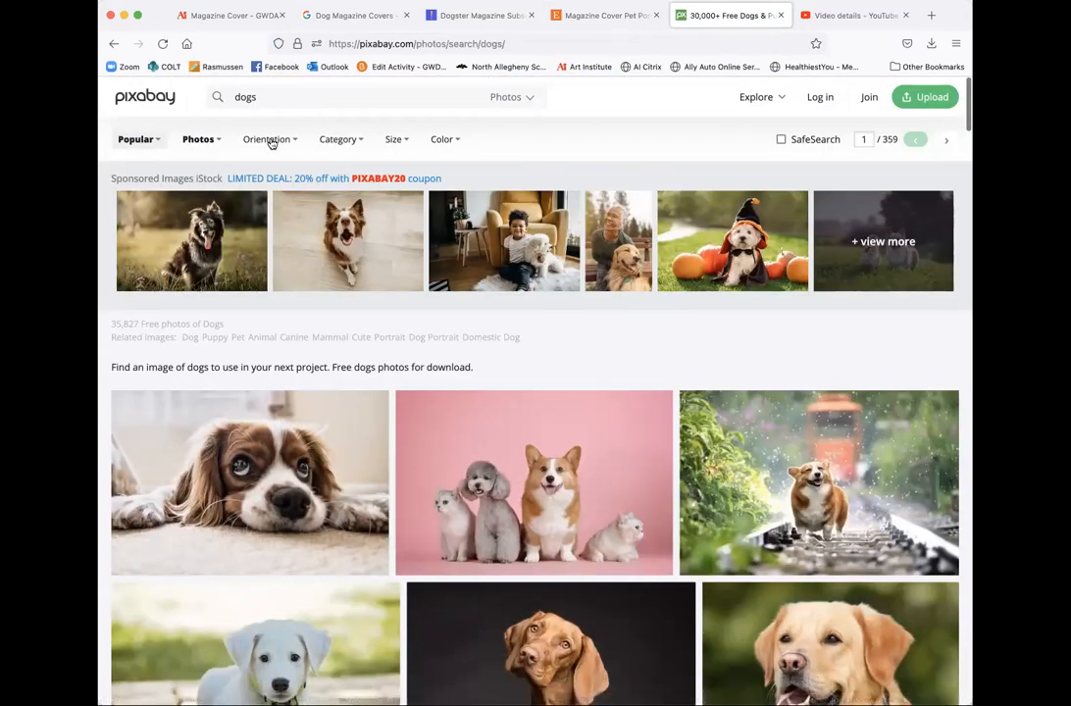
- Limit the dog results to vertical photos and browse through them
left_click(263, 215)
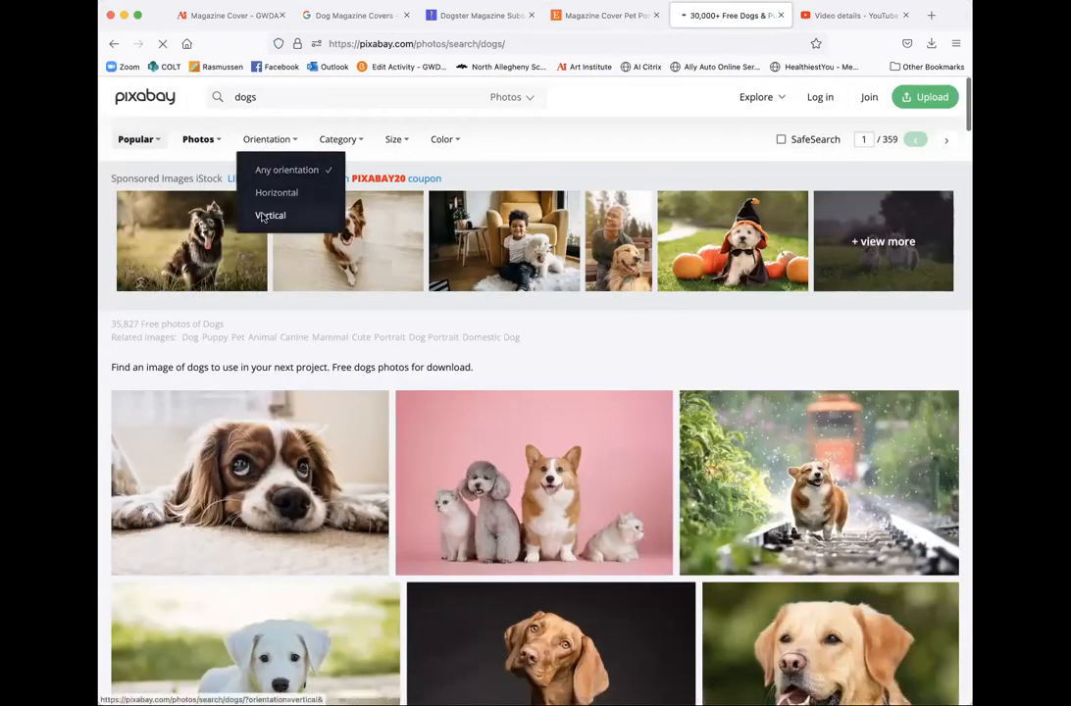
scroll(389, 442, "down", 2)
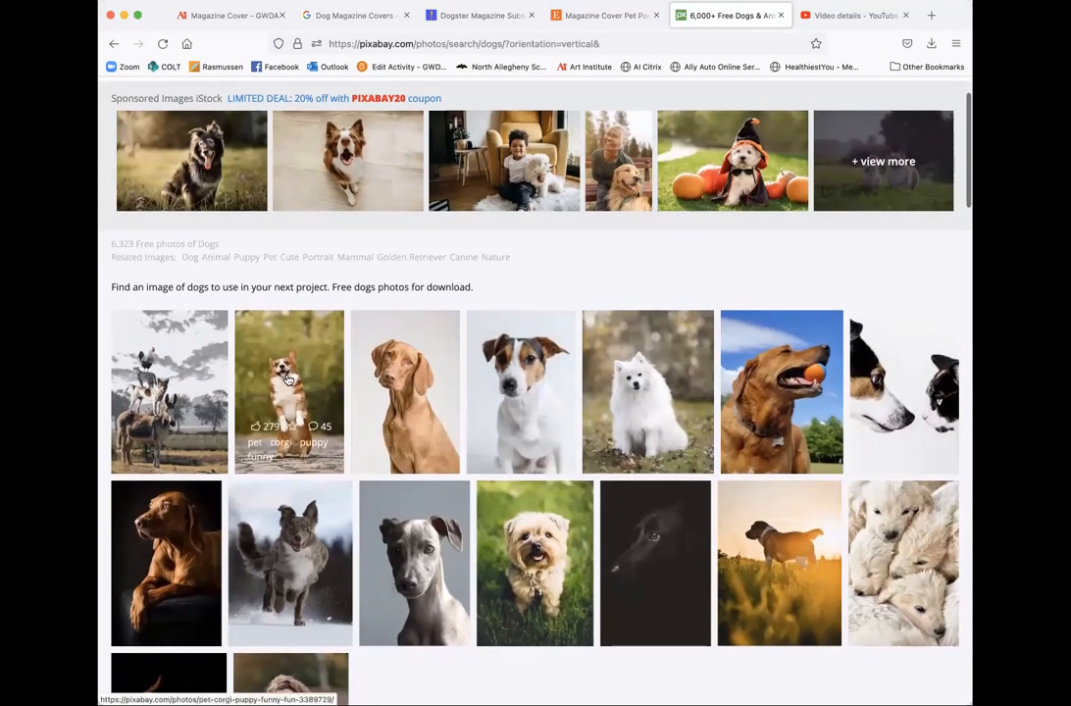
scroll(378, 549, "down", 2)
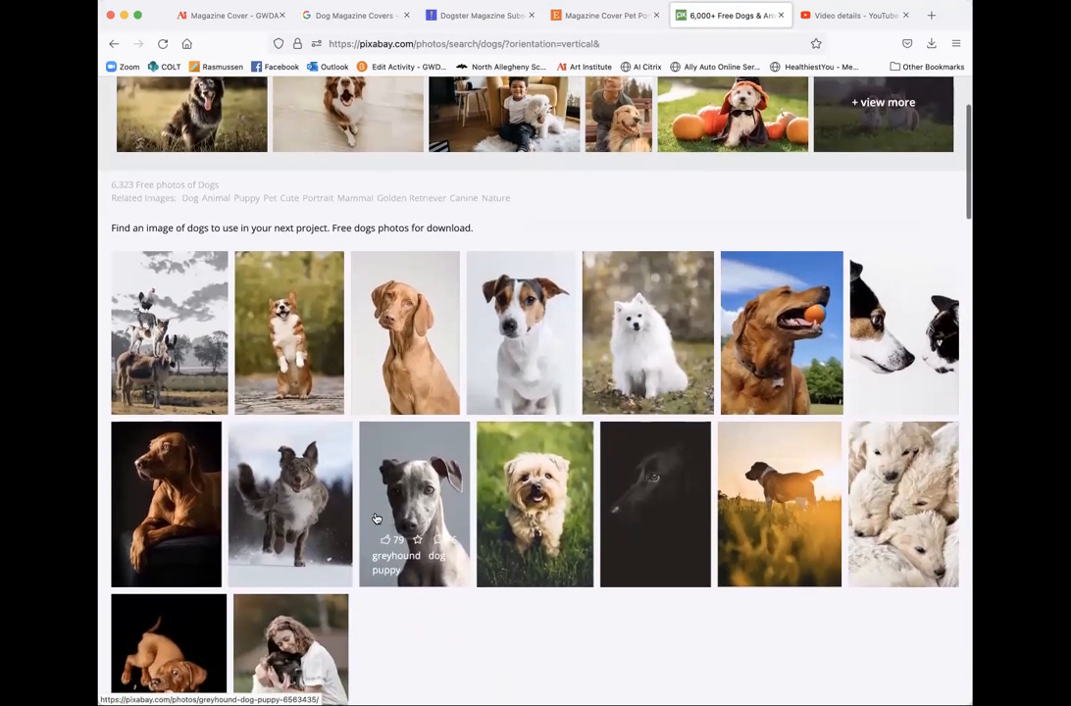
scroll(375, 518, "down", 1)
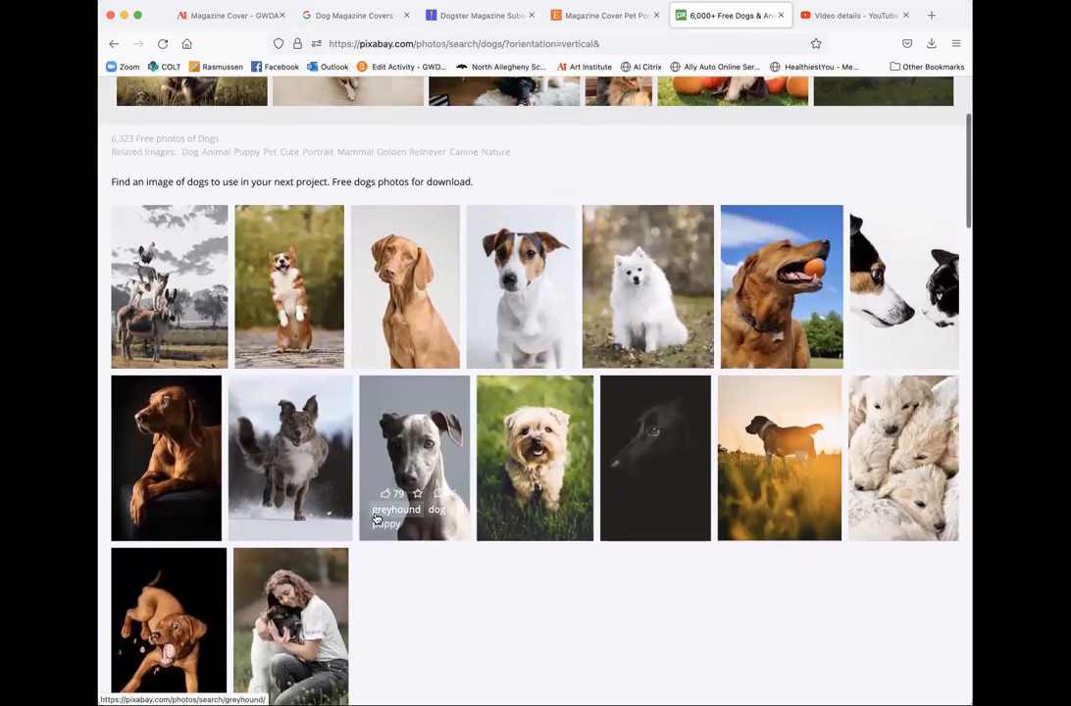
scroll(376, 515, "down", 1)
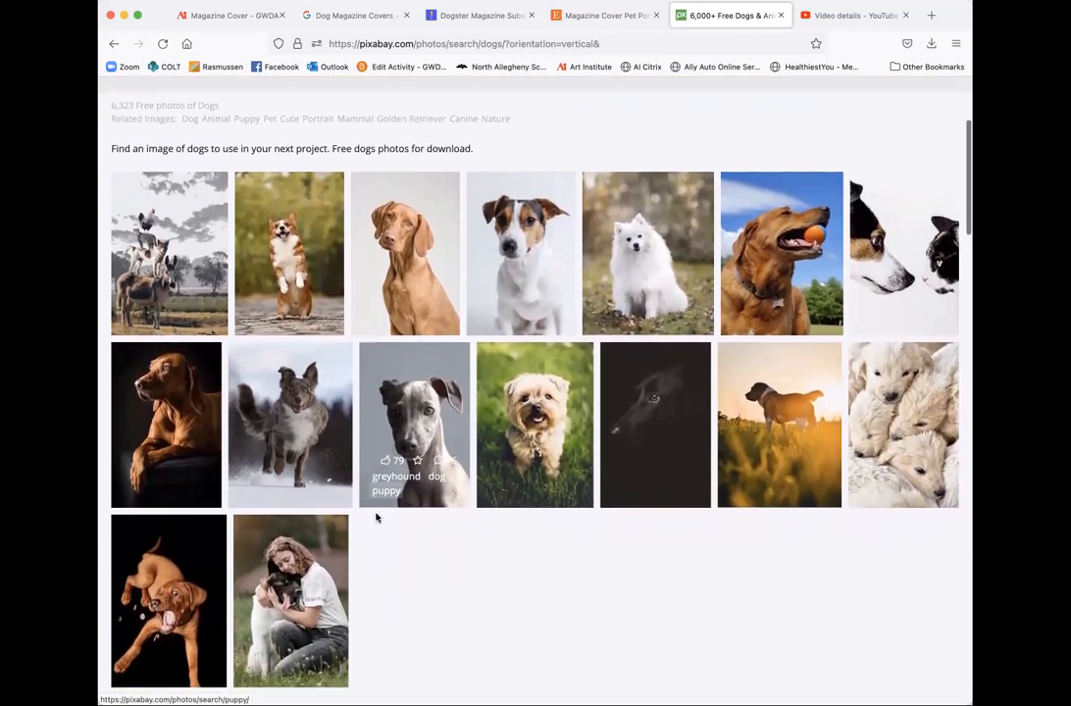
scroll(465, 564, "down", 2)
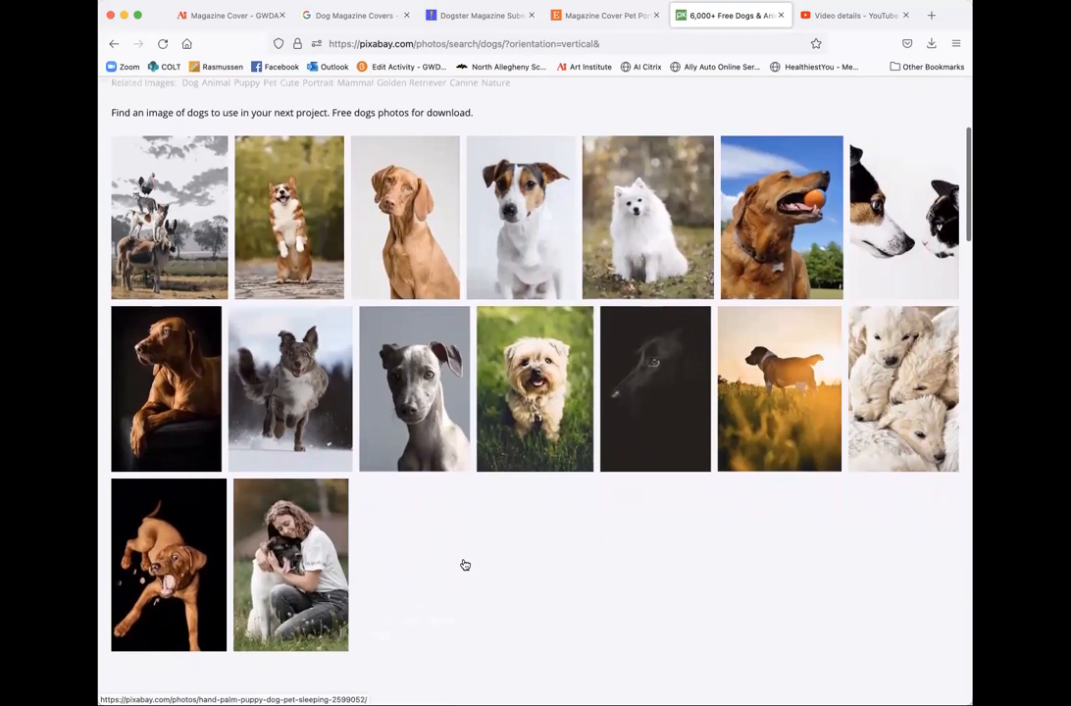
scroll(465, 565, "down", 3)
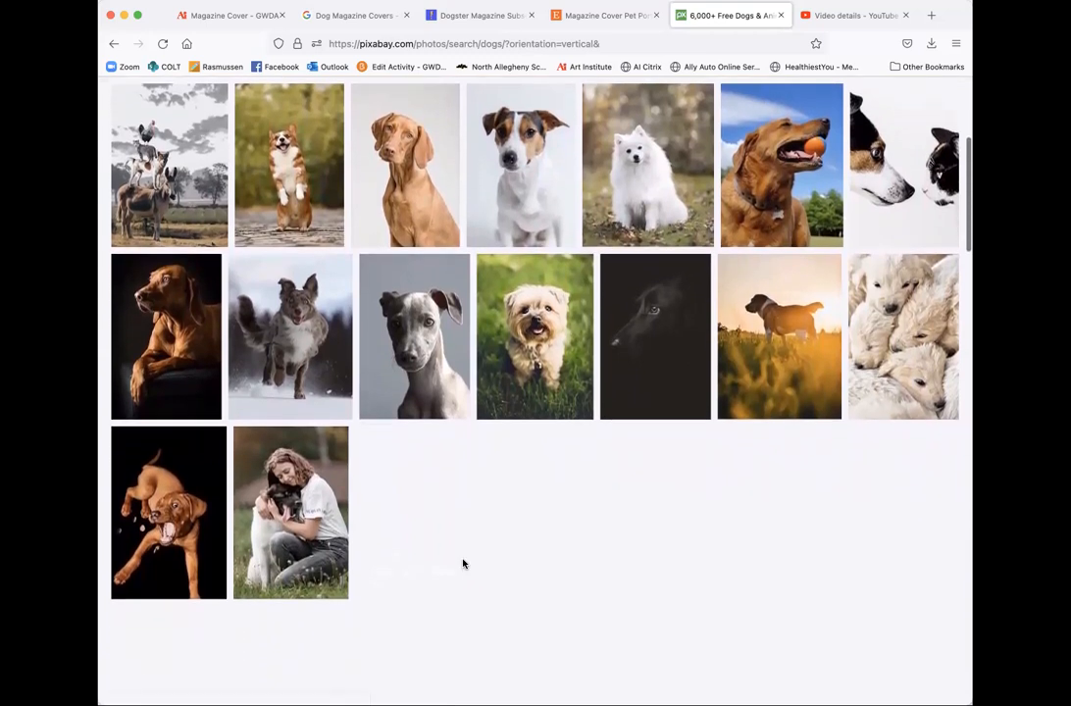
scroll(464, 564, "down", 2)
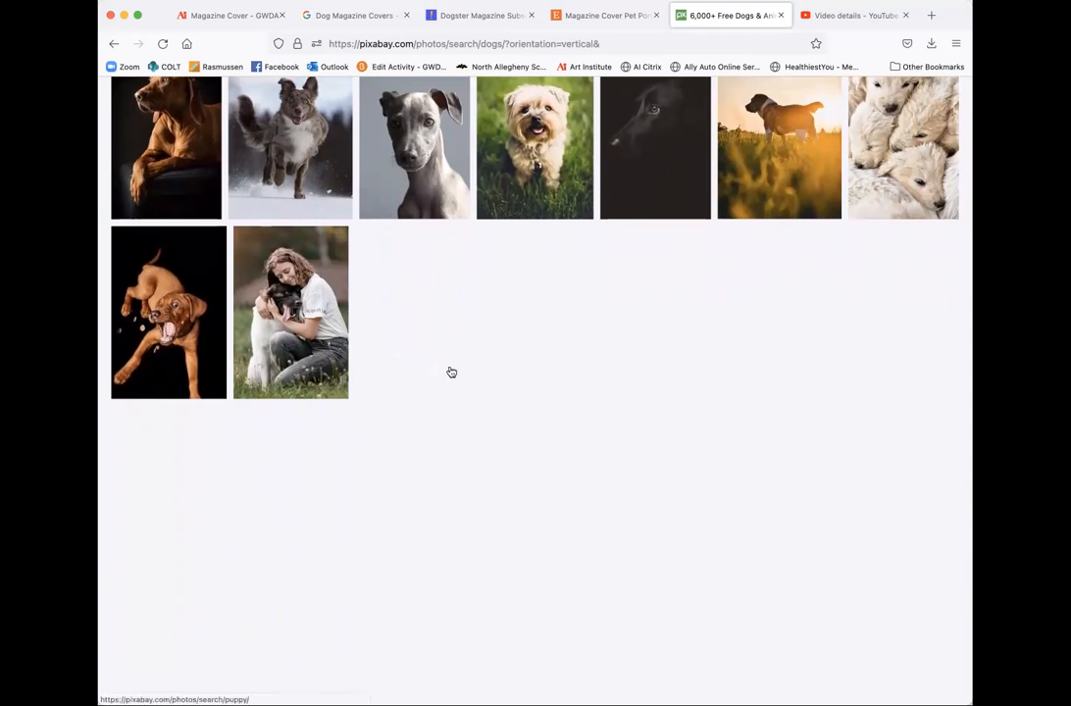
scroll(449, 371, "down", 1)
scroll(449, 371, "up", 4)
scroll(449, 371, "up", 1)
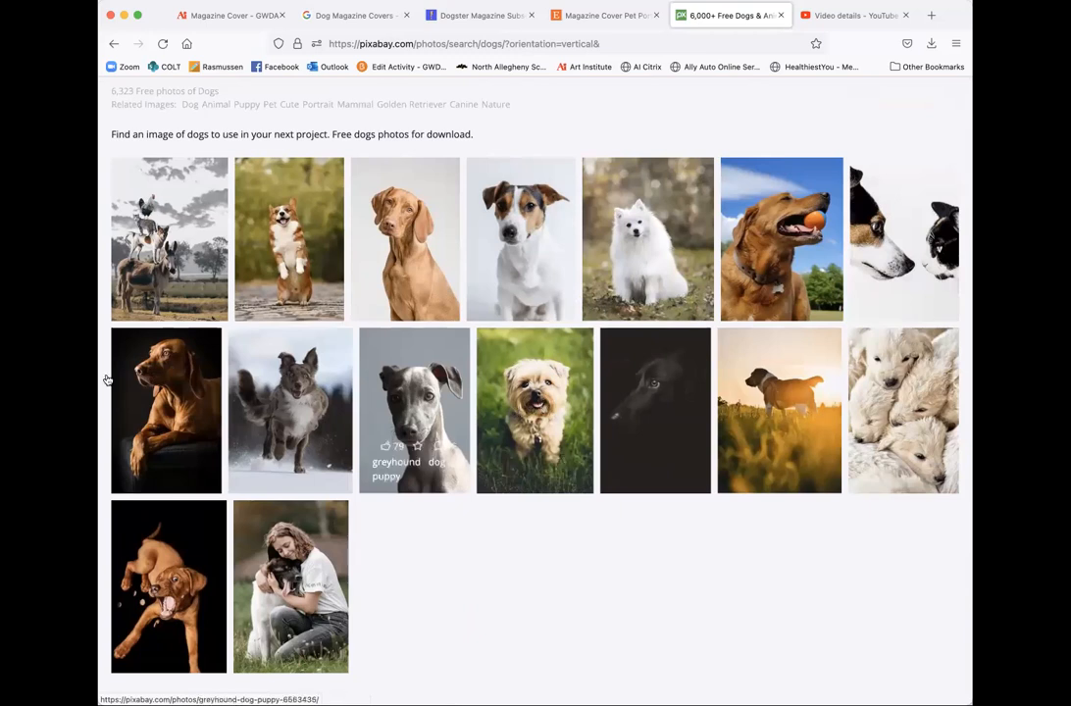
- Open the brown dog portrait's page, then return to the vertical dog results
left_click(169, 380)
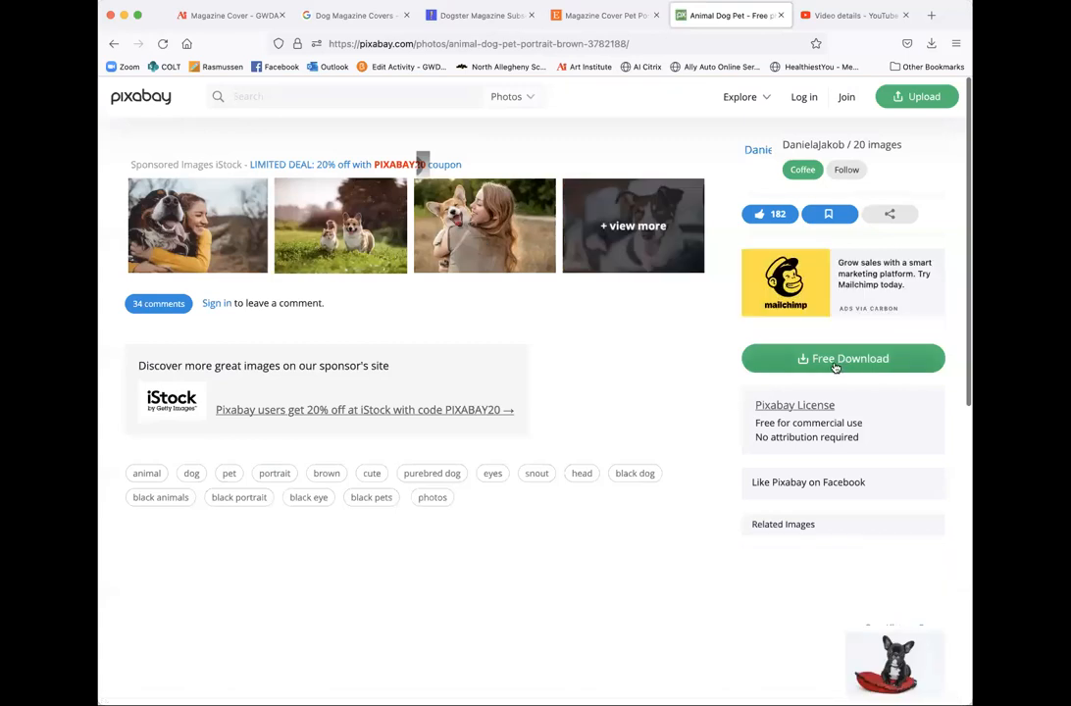
left_click(114, 43)
scroll(303, 408, "down", 1)
scroll(303, 408, "down", 4)
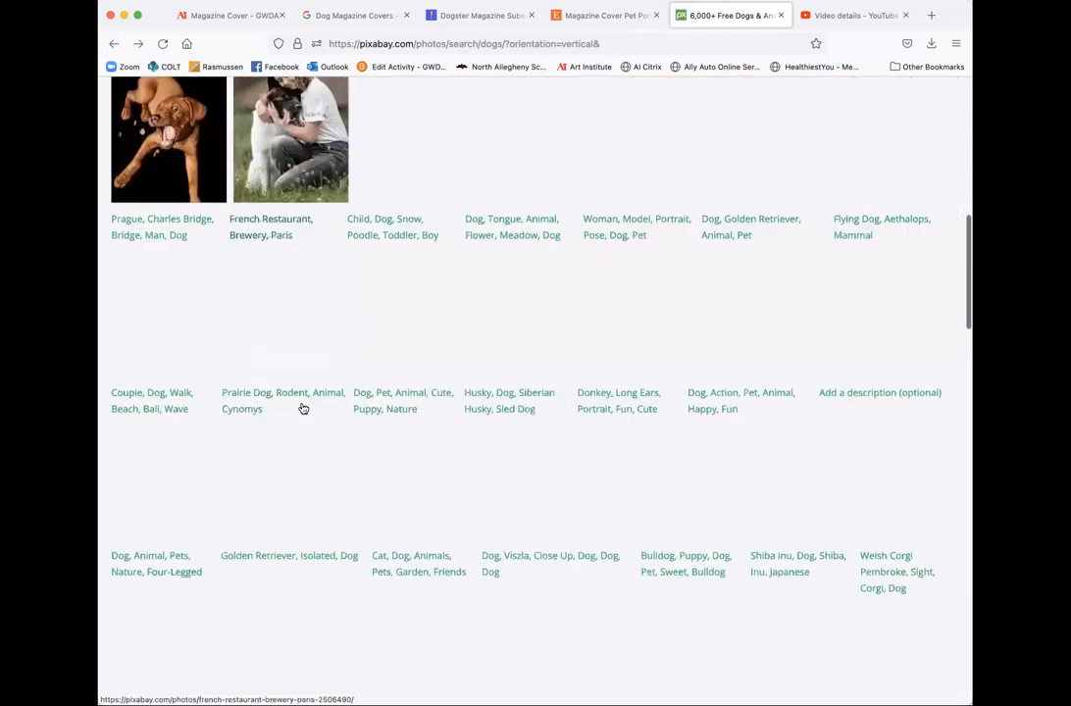
scroll(302, 402, "up", 8)
scroll(279, 343, "down", 1)
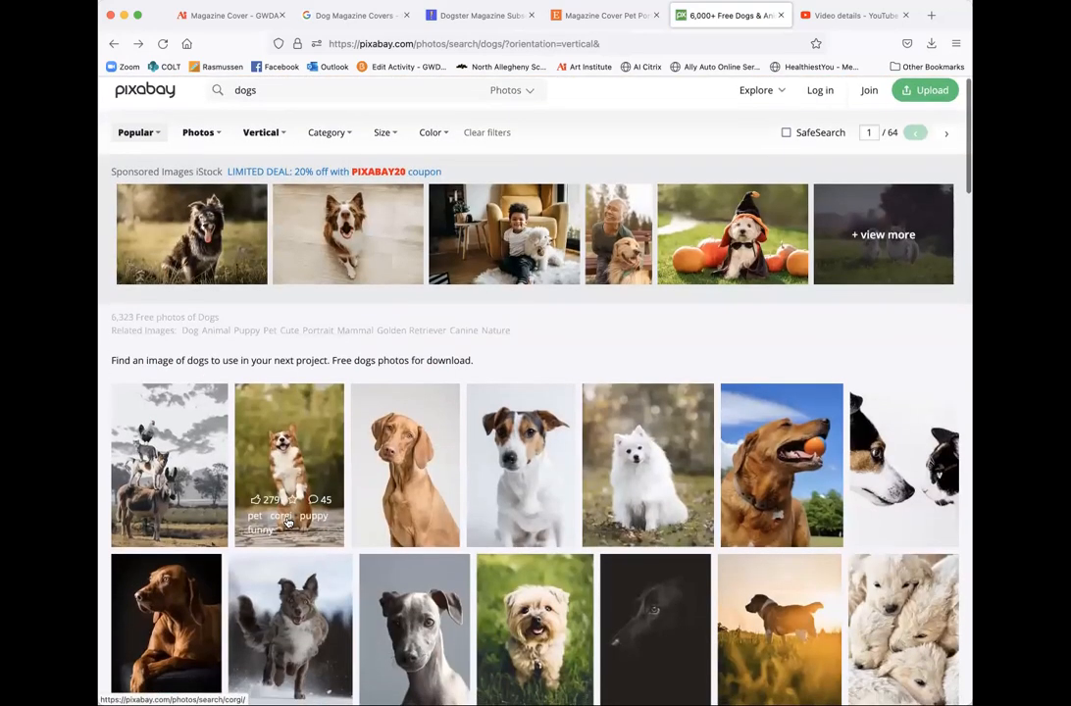
scroll(287, 522, "down", 1)
scroll(287, 521, "down", 2)
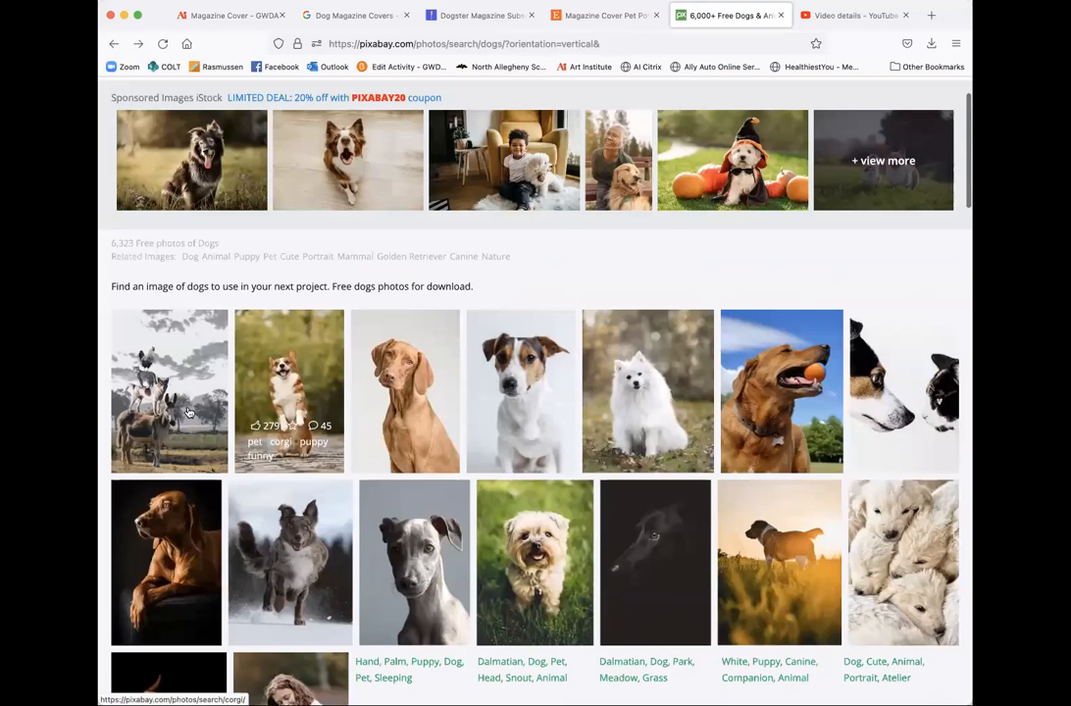
scroll(189, 412, "down", 4)
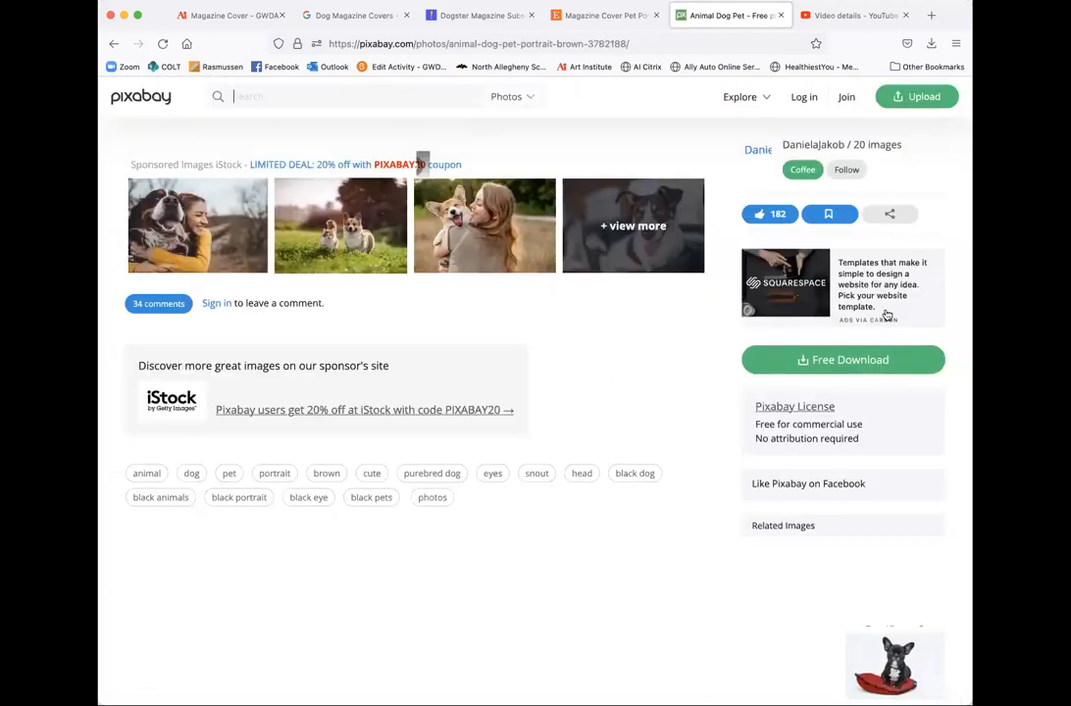
- Download the brown dog portrait at 1280×1920, passing the sign-up prompt and captcha
left_click(850, 361)
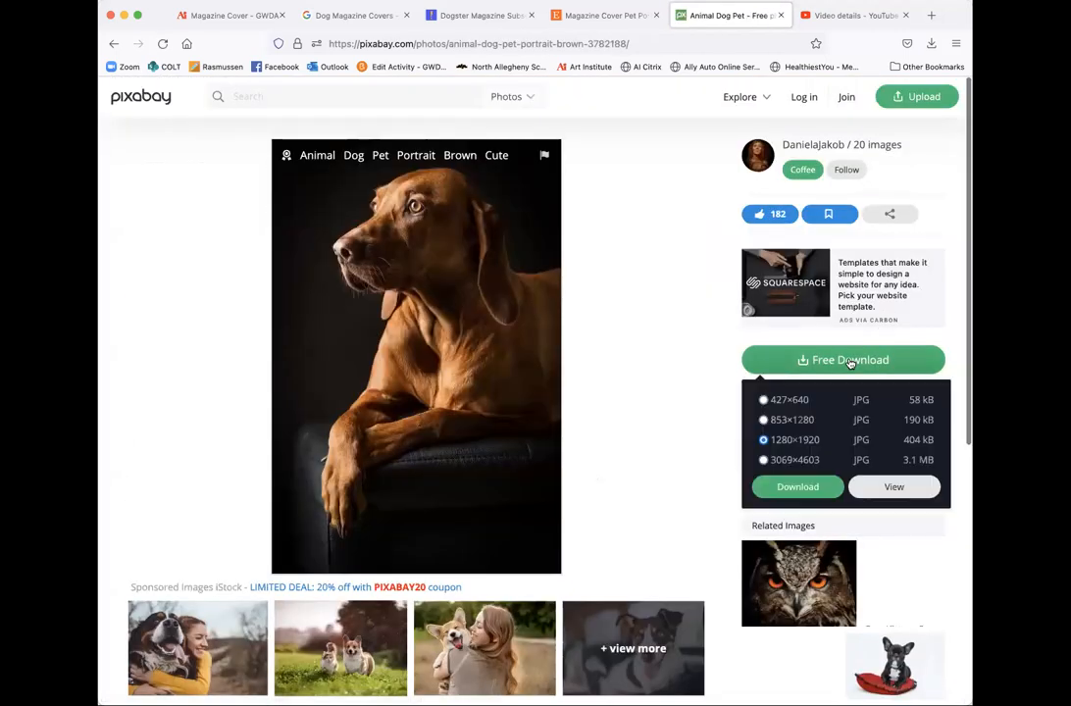
left_click(763, 461)
left_click(793, 486)
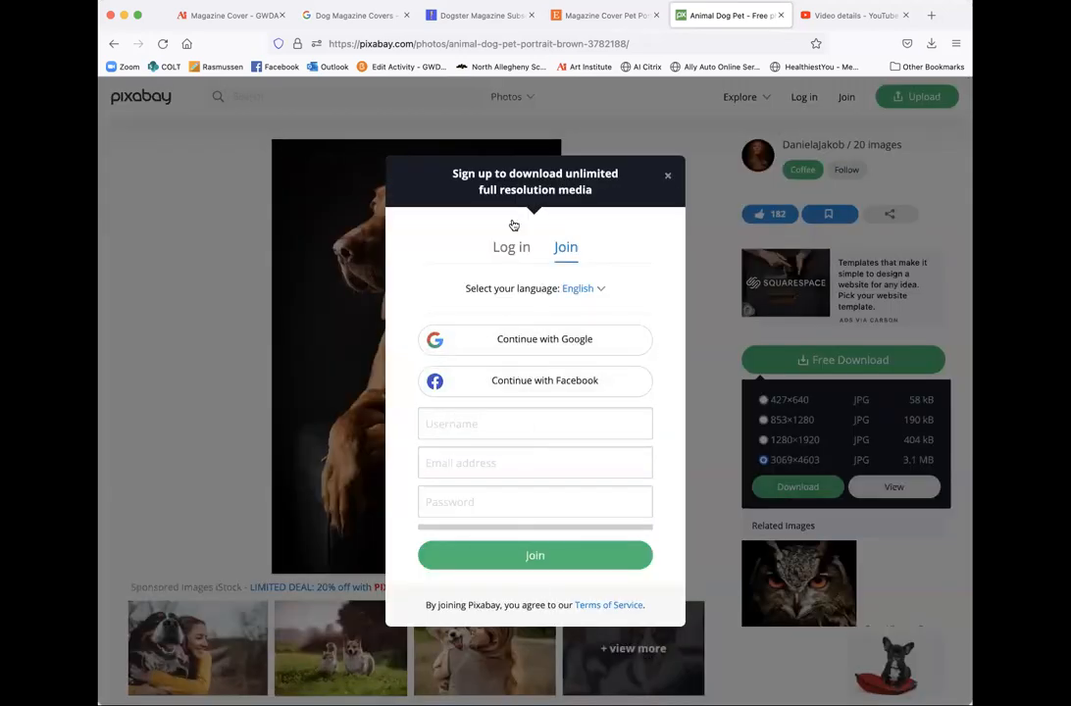
left_click(668, 178)
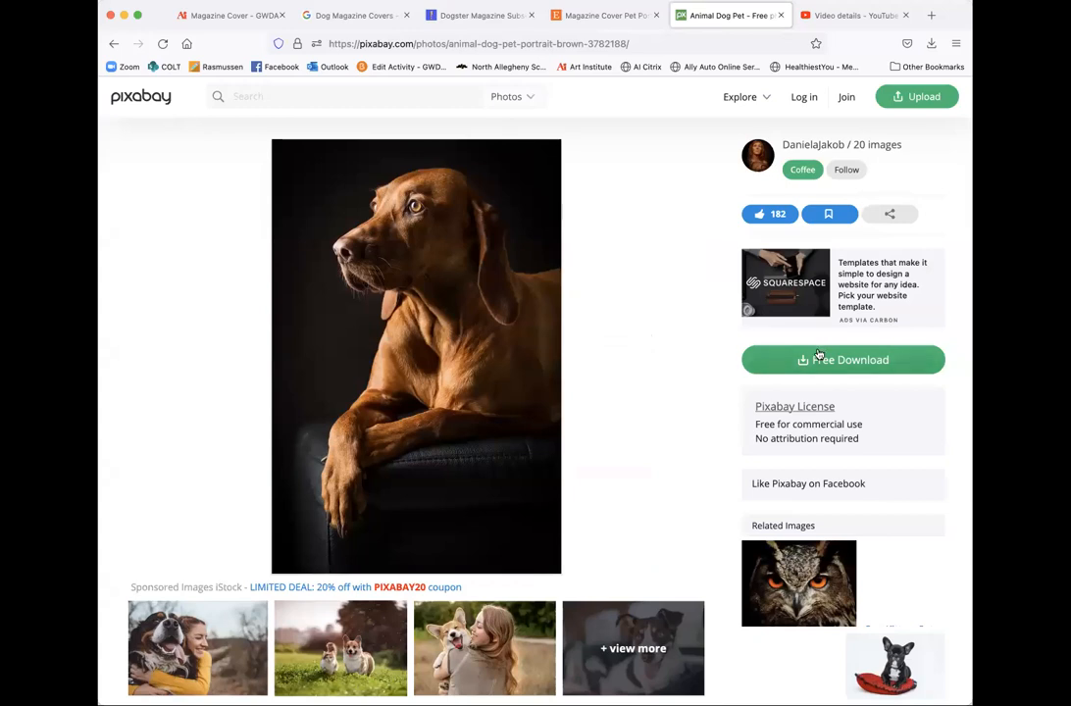
left_click(763, 440)
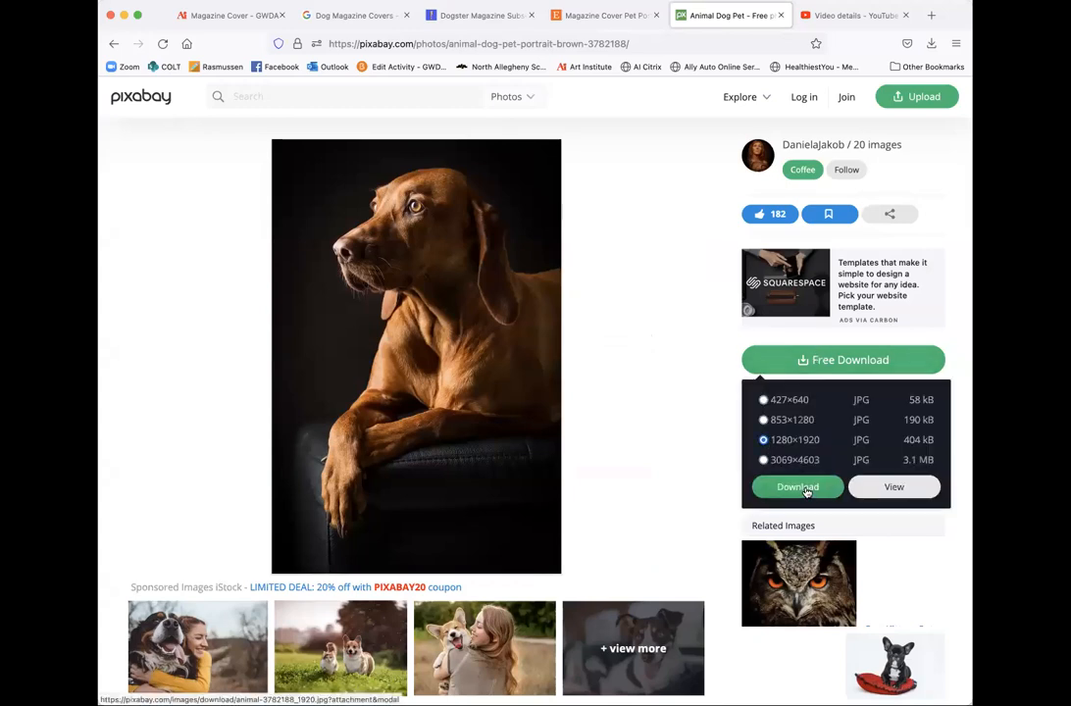
left_click(797, 486)
left_click(450, 405)
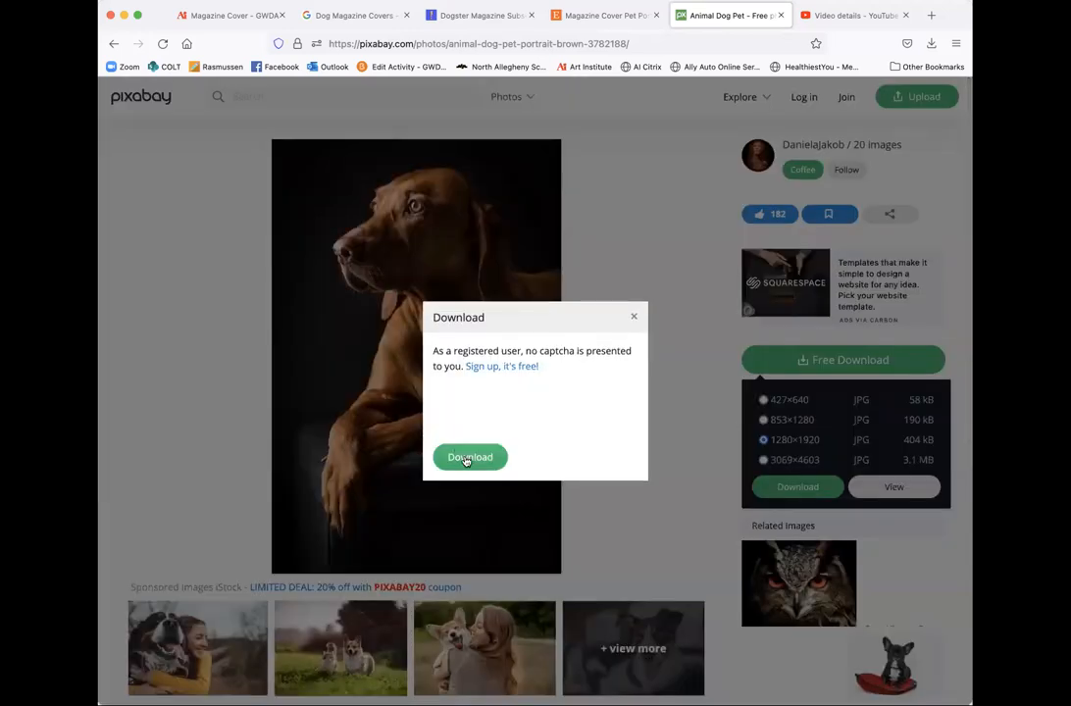
left_click(461, 456)
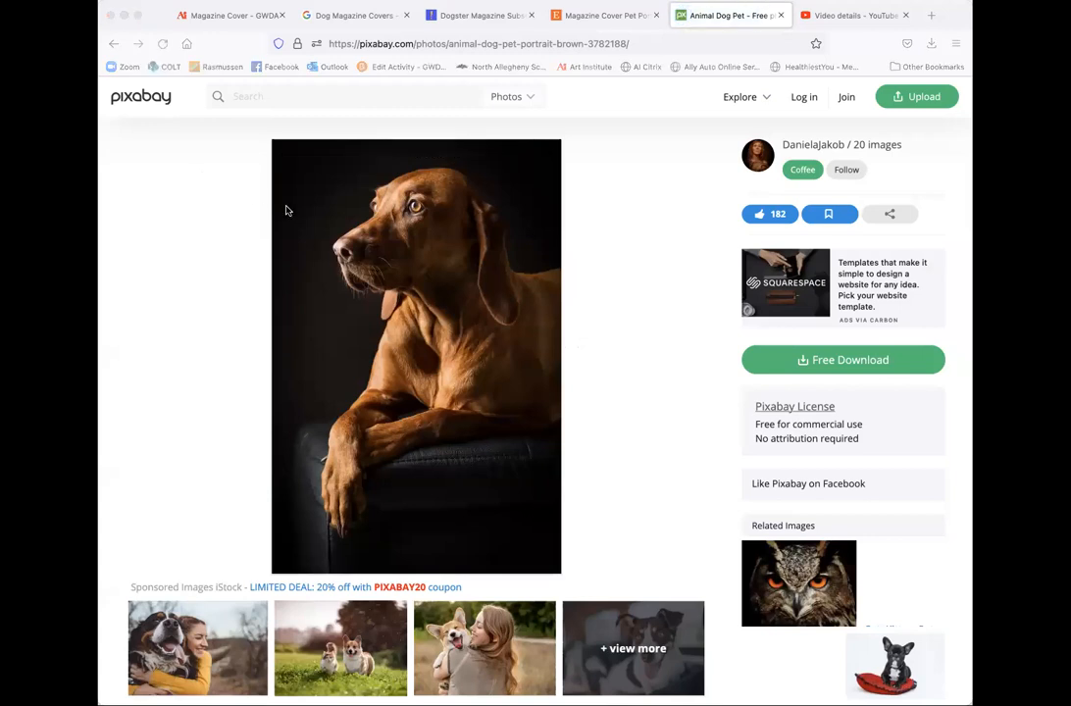
- Open the downloaded dog JPG from Firefox Downloads, then return to the Pixabay photo page
left_click(931, 43)
left_click(815, 71)
left_click(162, 200)
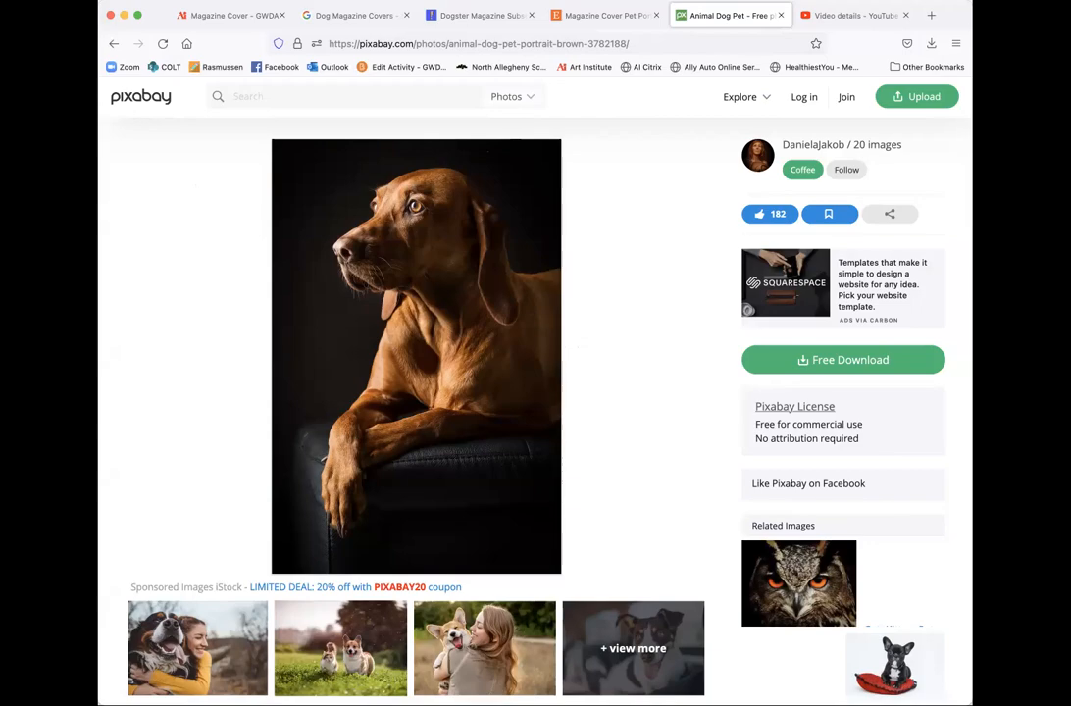
left_click(654, 703)
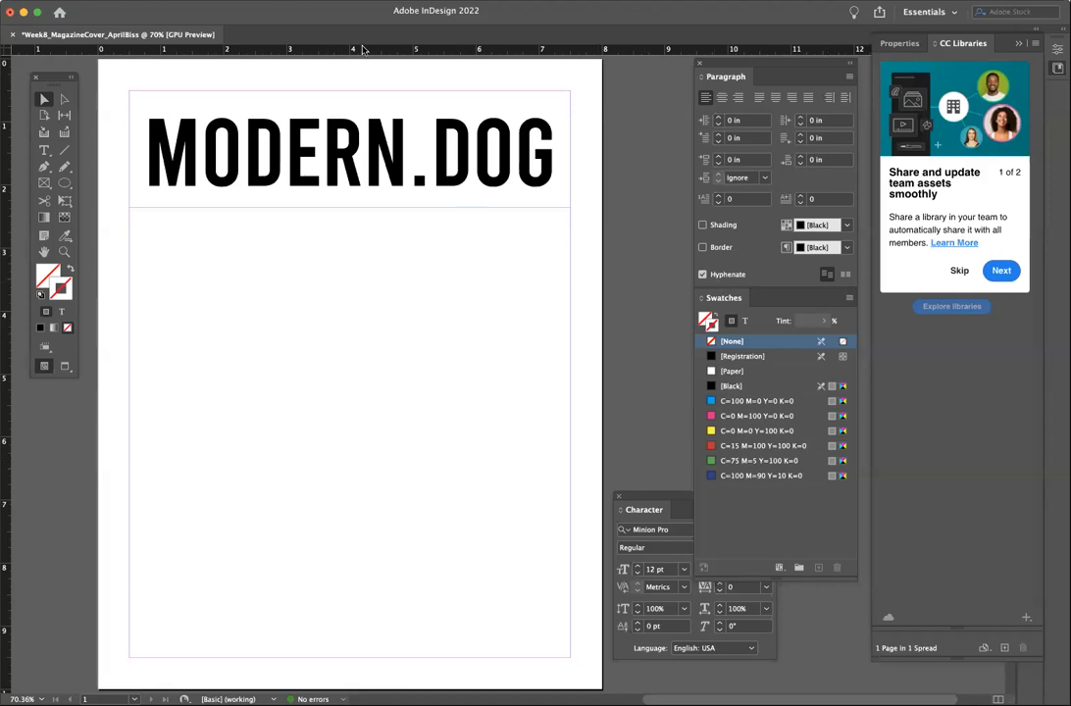
- Show the Pages panel and bring page 1, the MODERN.DOG cover, into view
left_click(338, 1)
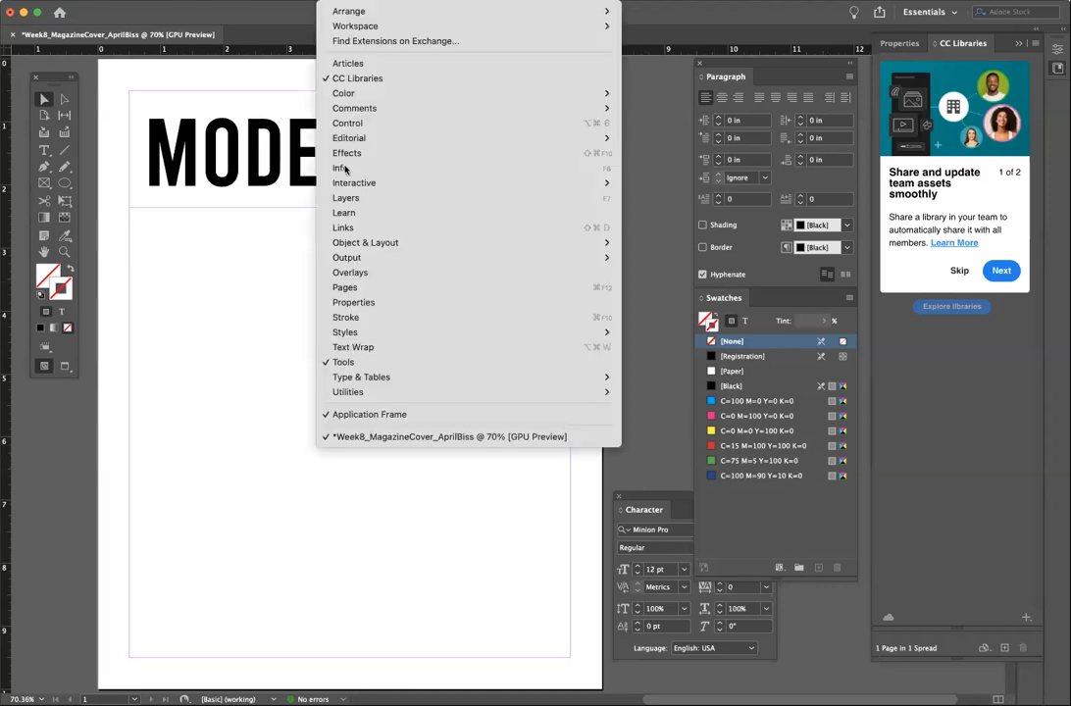
left_click(348, 287)
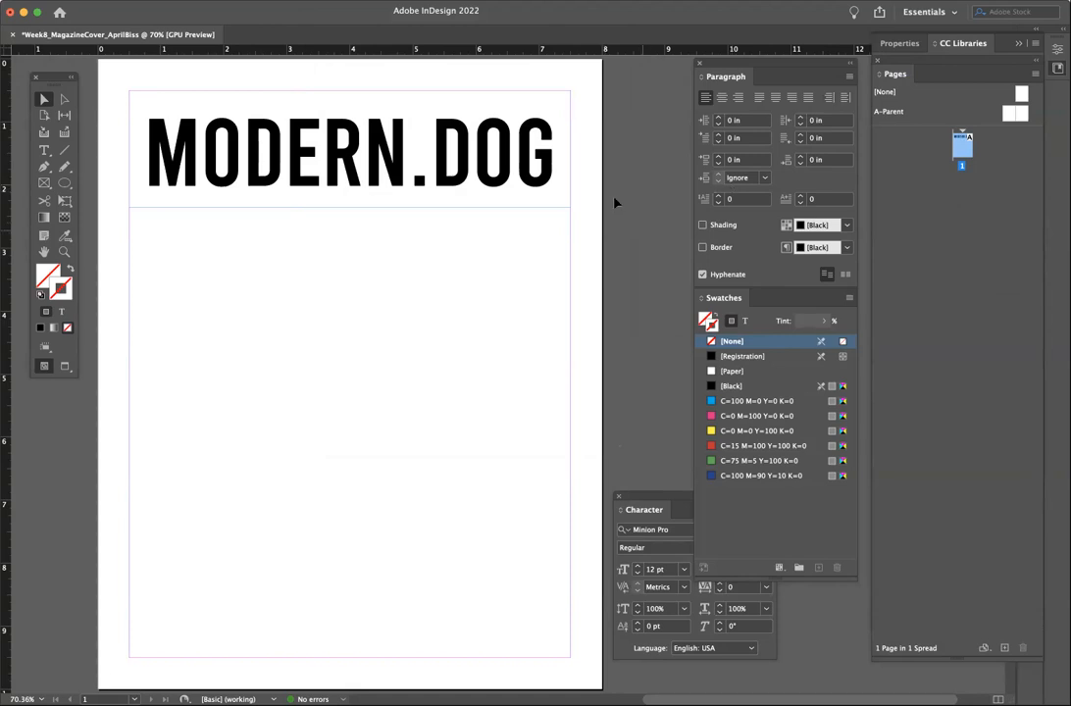
double_click(963, 147)
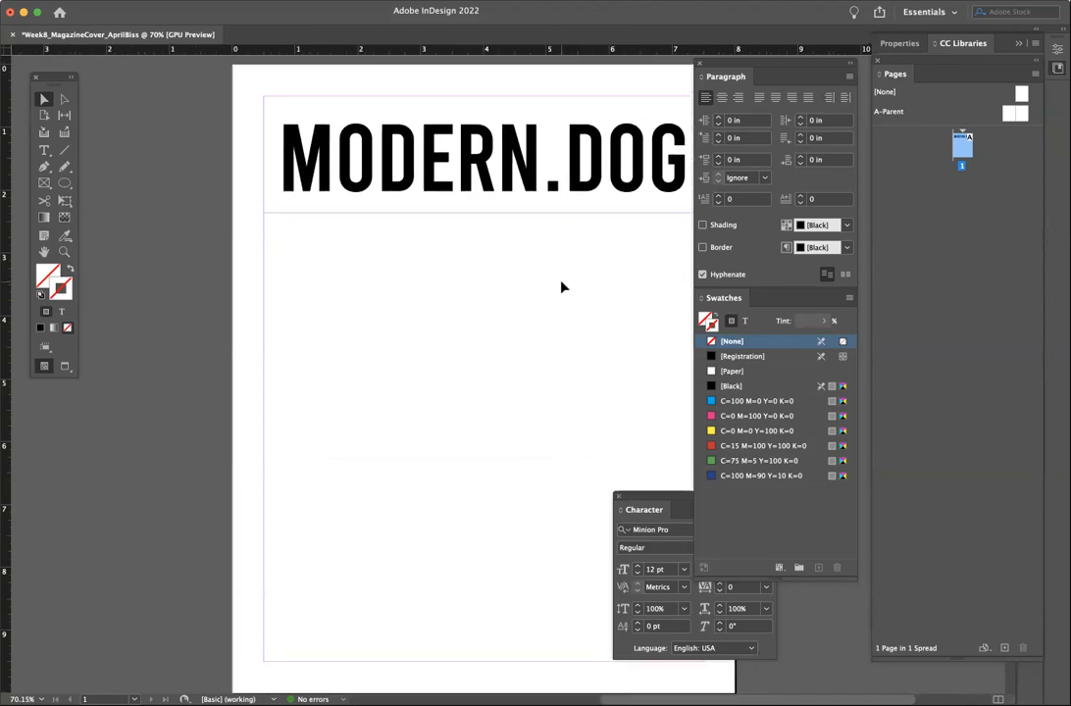
scroll(562, 287, "down", 1)
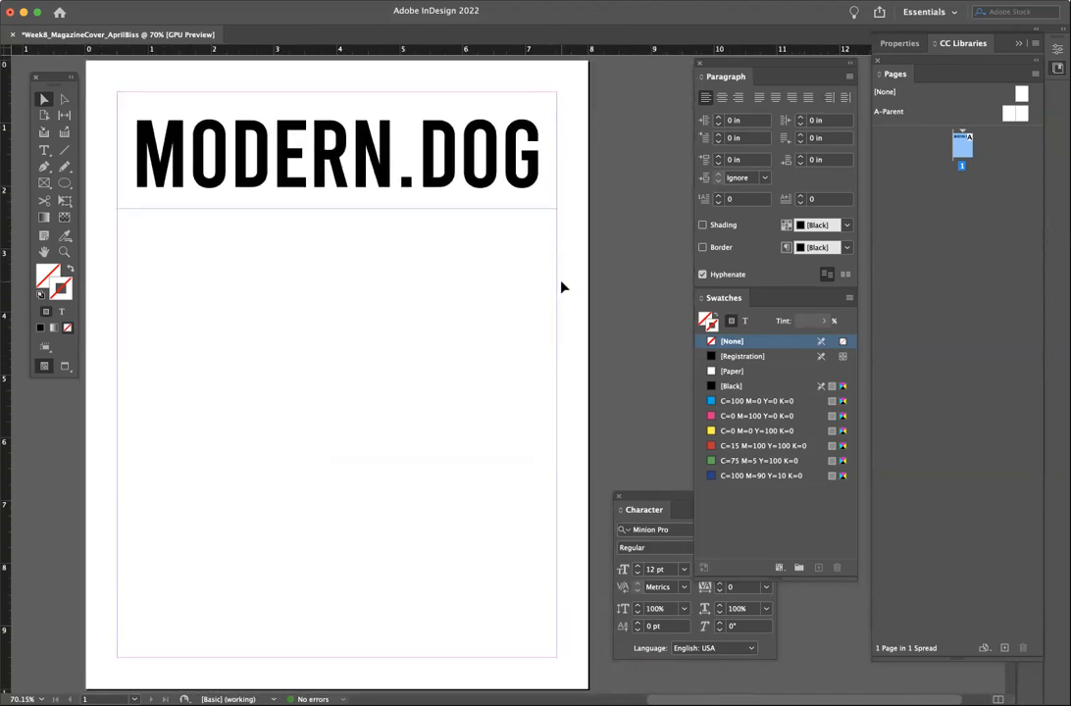
key("super+minus")
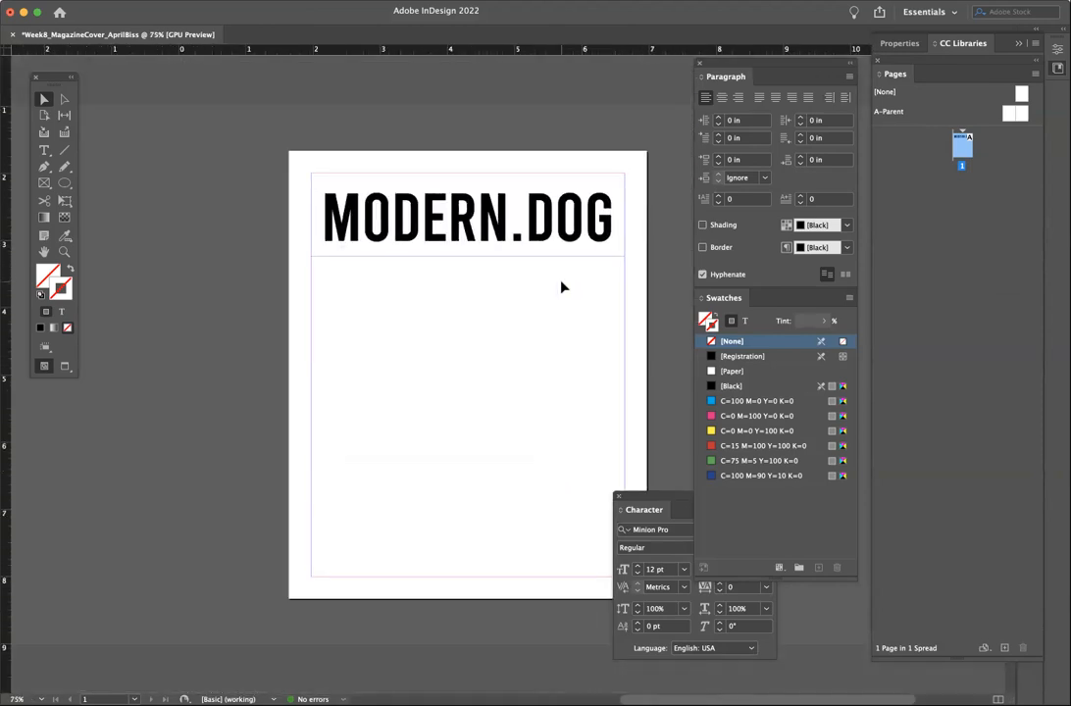
key("super+equal")
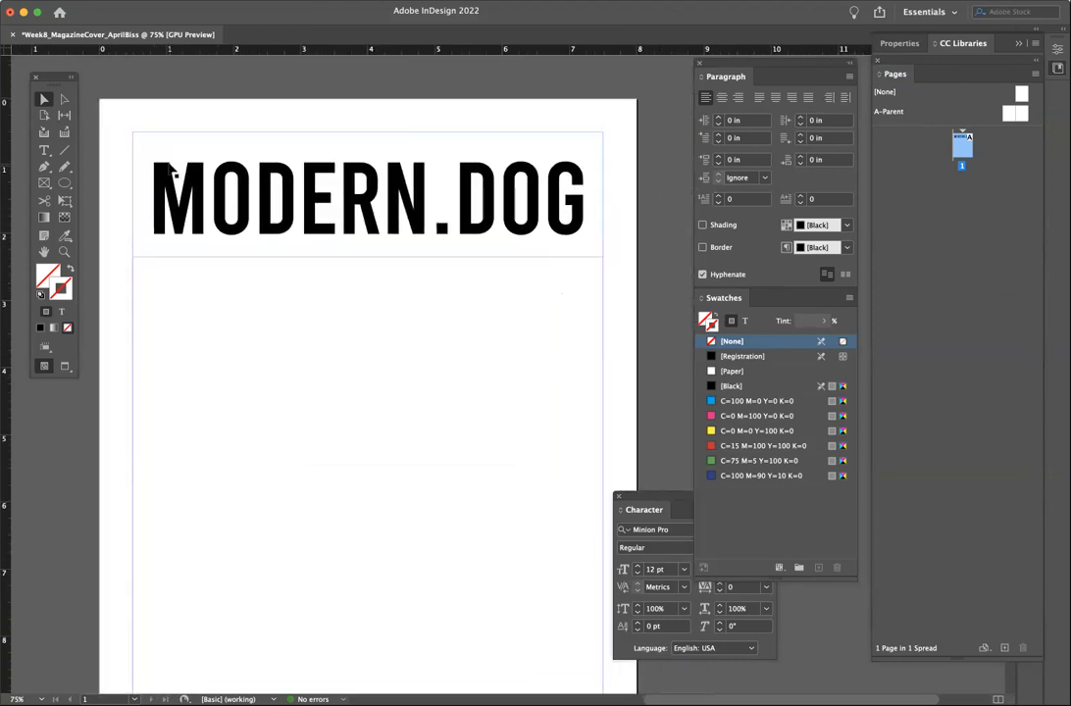
left_click_drag(51, 76, 45, 84)
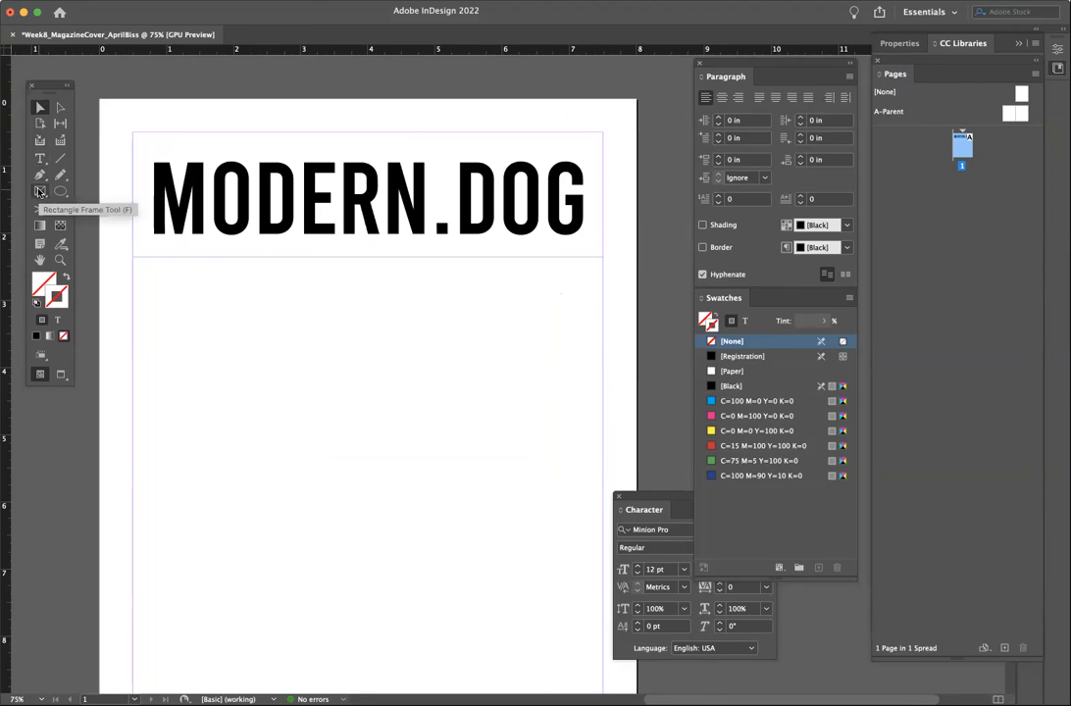
left_click(89, 1)
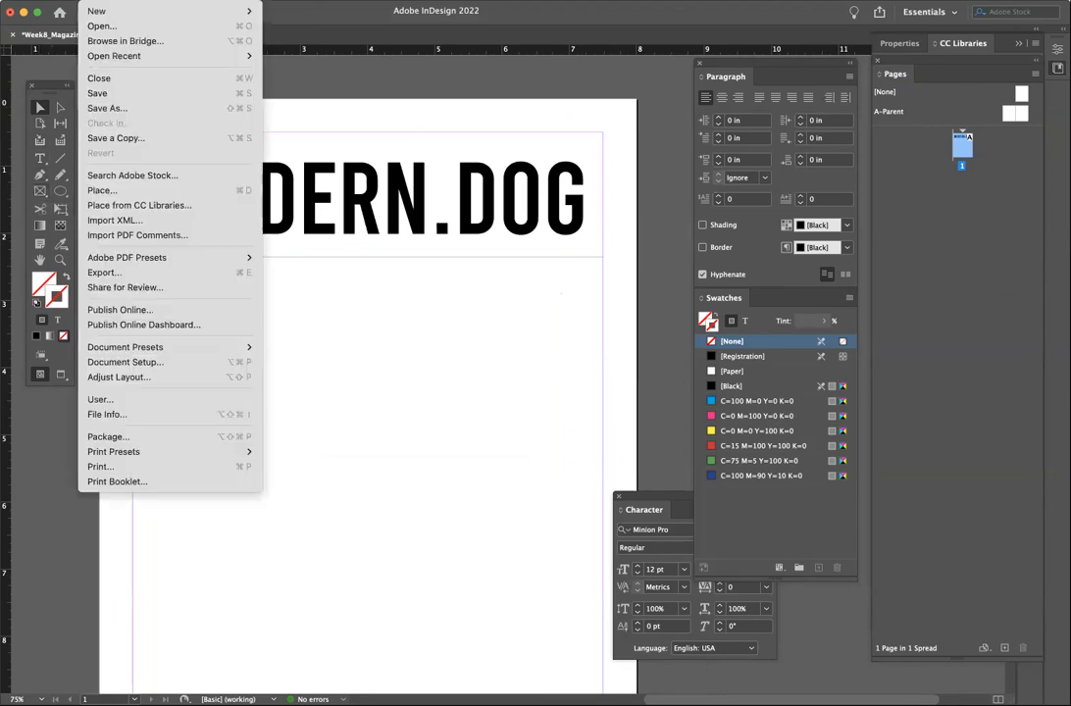
left_click(103, 189)
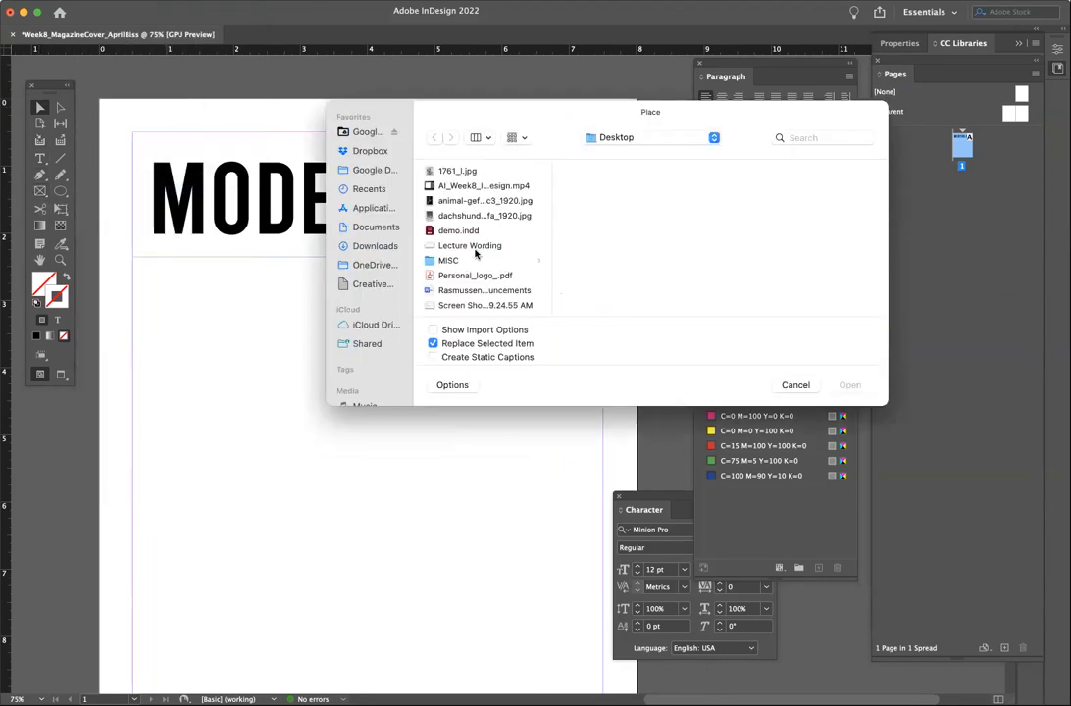
left_click(474, 202)
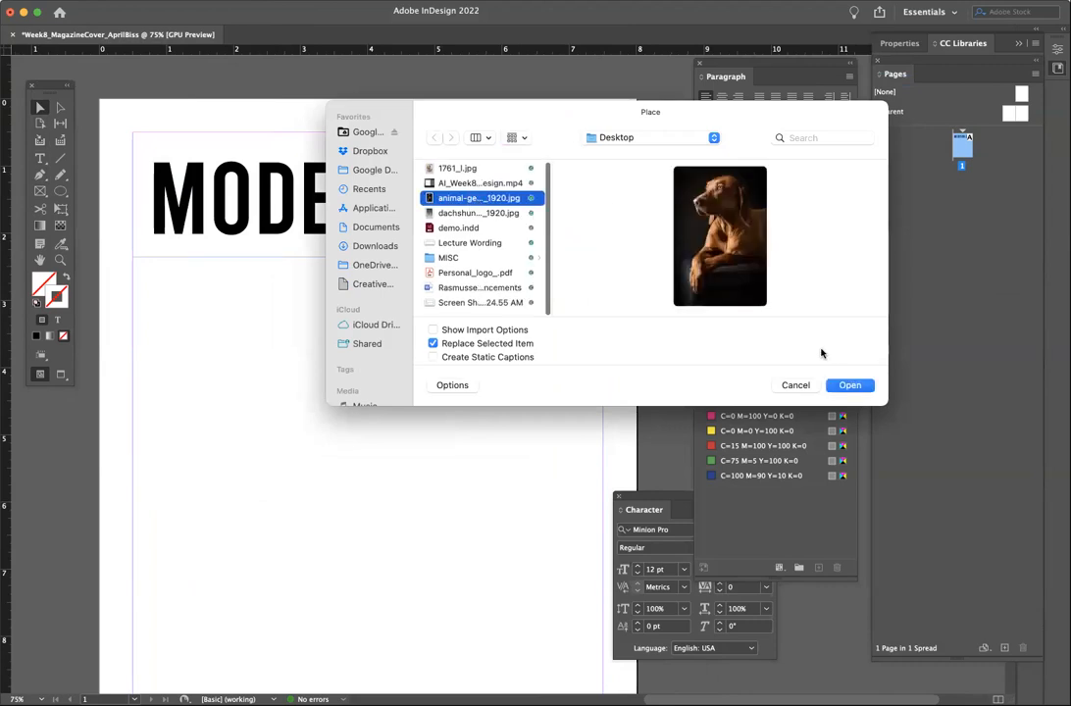
left_click(847, 384)
left_click(202, 298)
left_click_drag(208, 307, 664, 690)
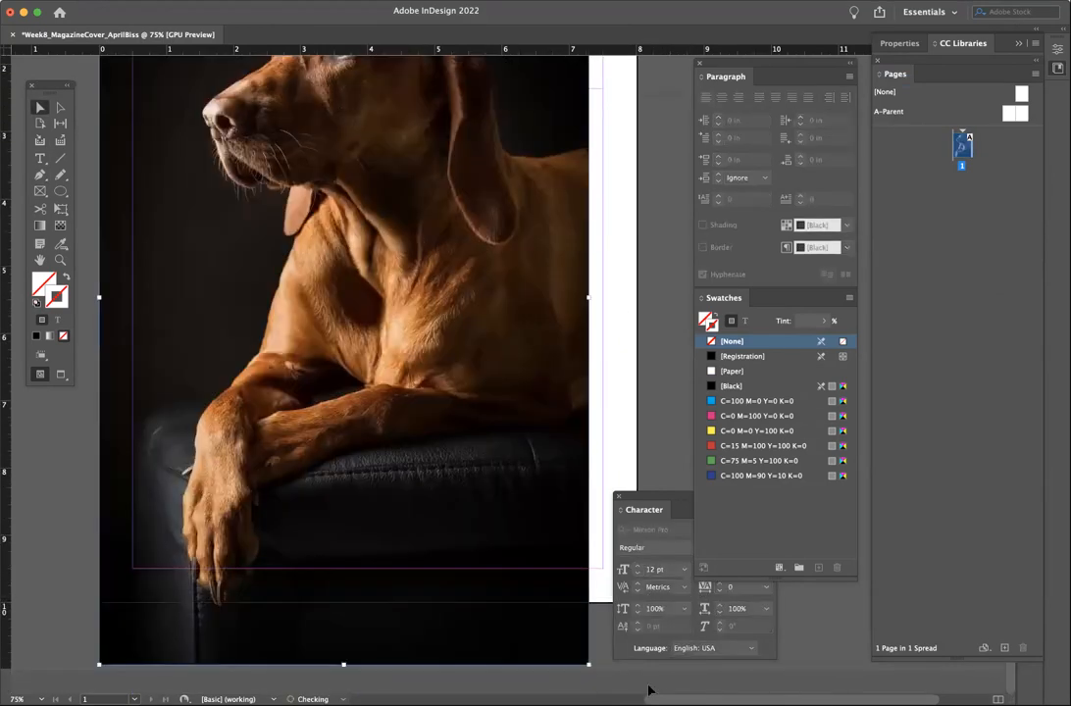
scroll(631, 311, "up", 5)
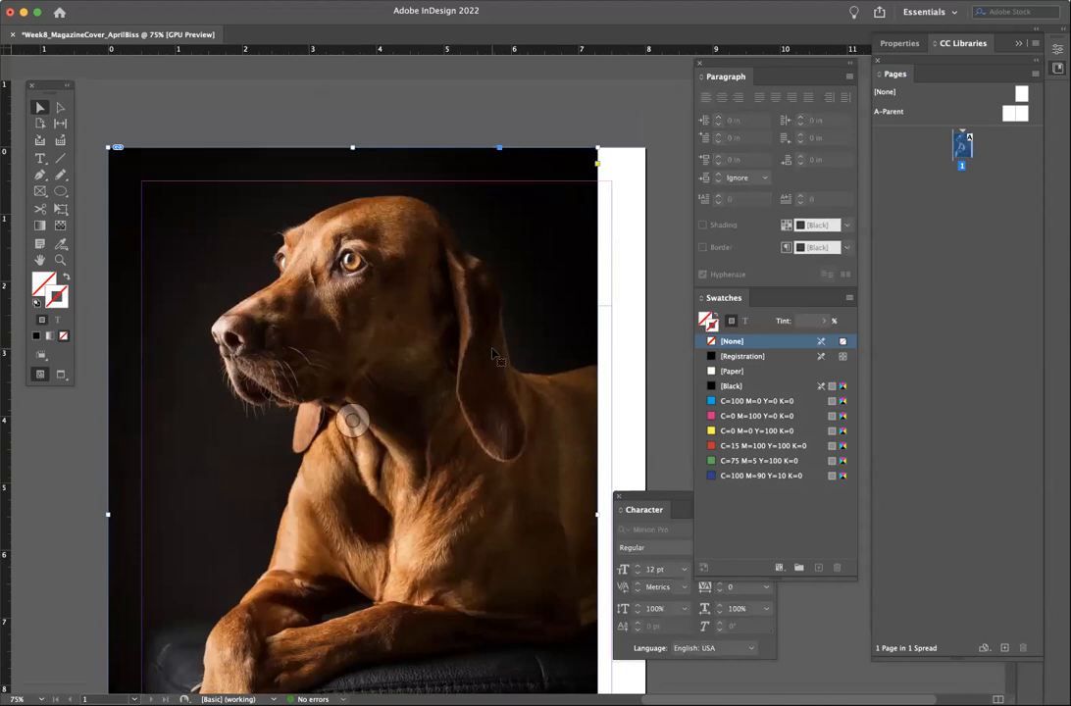
key("Delete")
scroll(492, 354, "up", 3)
scroll(492, 354, "up", 2)
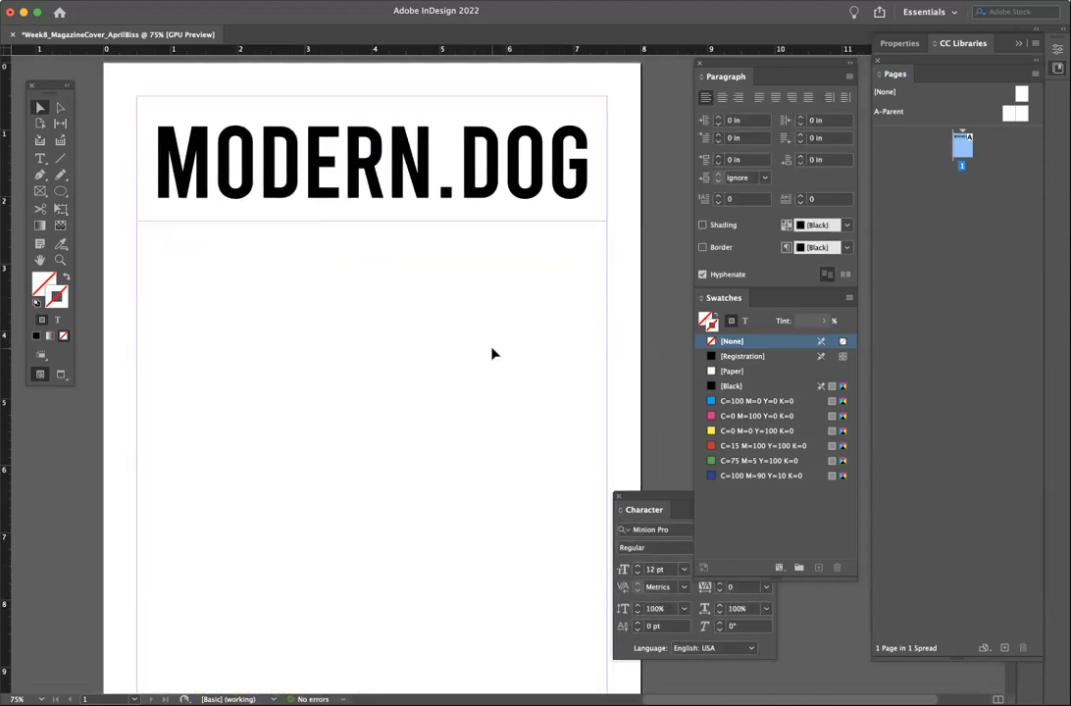
- Draw a rectangle frame from the page's top-left corner past its bottom-right corner
left_click_drag(627, 497, 731, 529)
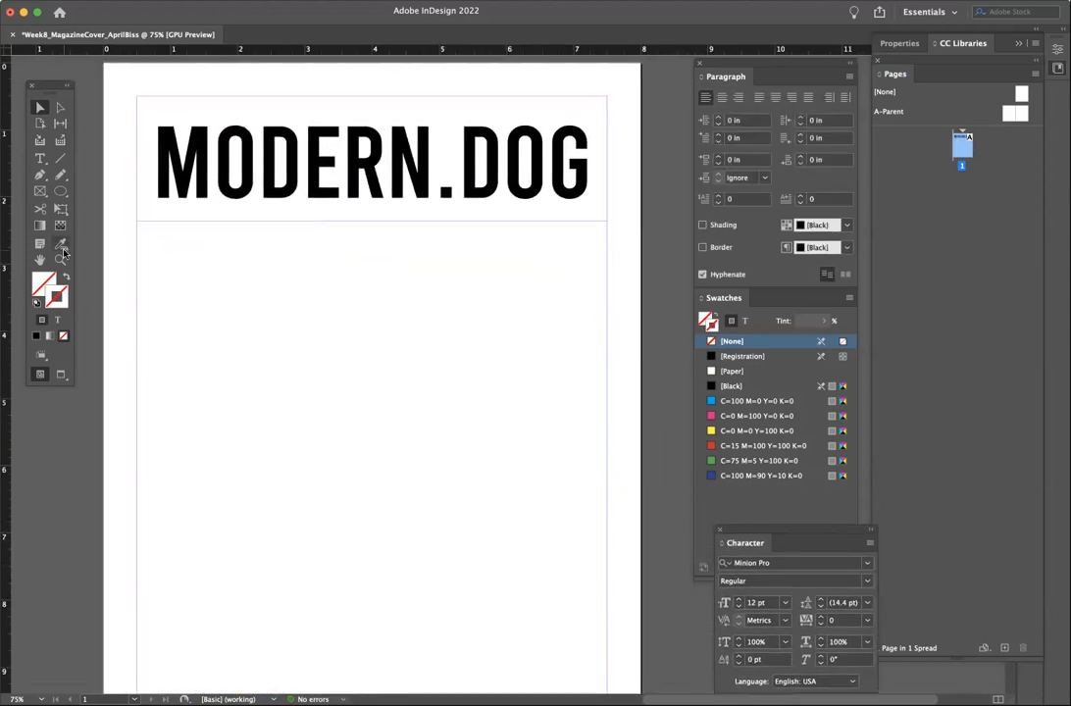
left_click(40, 192)
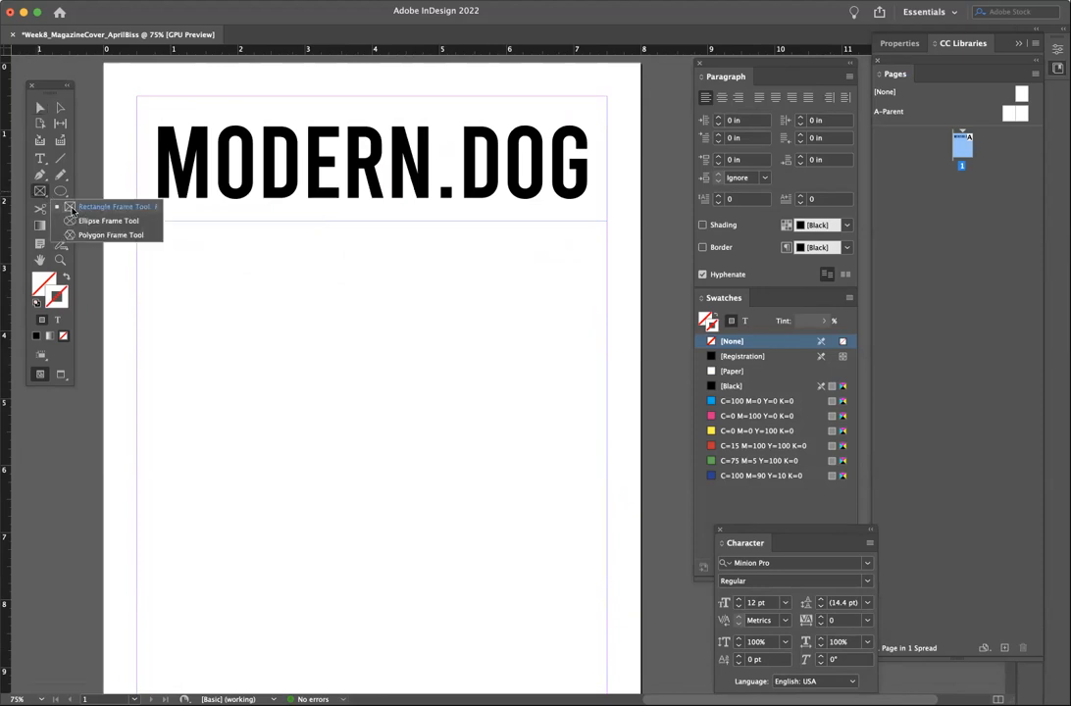
left_click(34, 161)
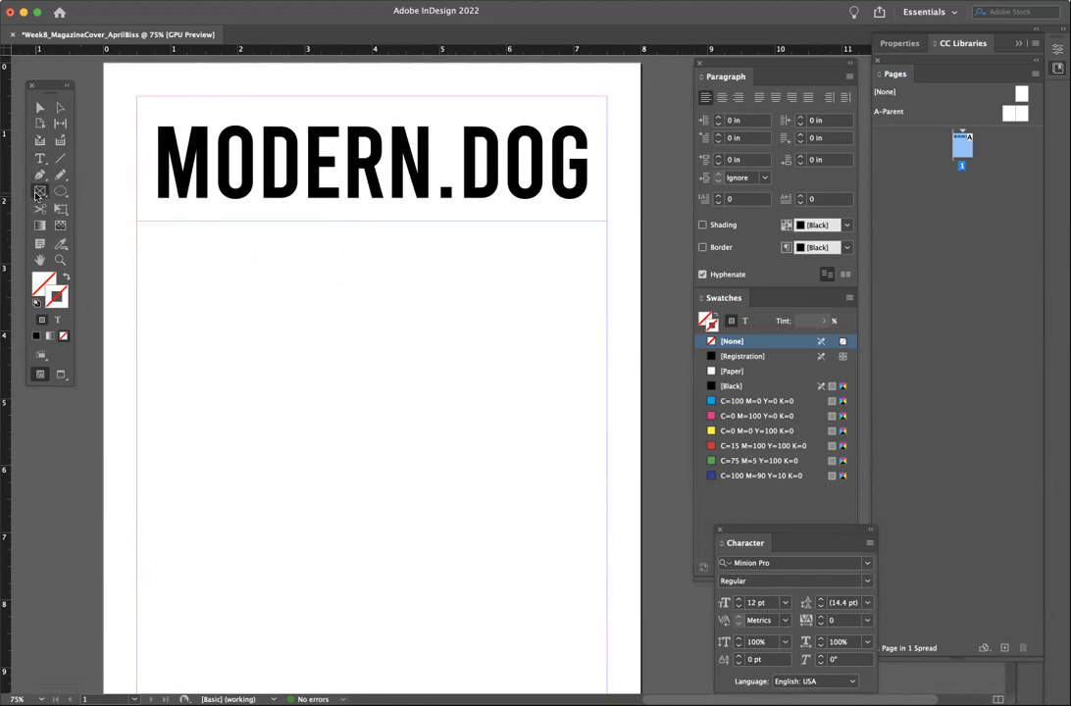
left_click(36, 194)
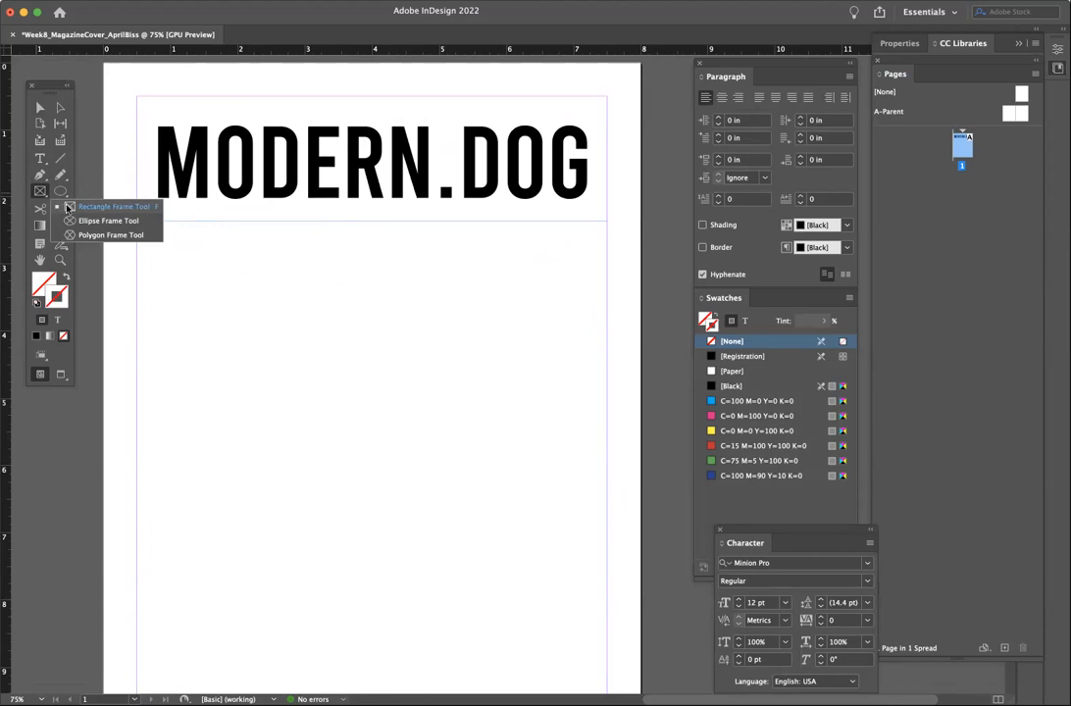
left_click(68, 208)
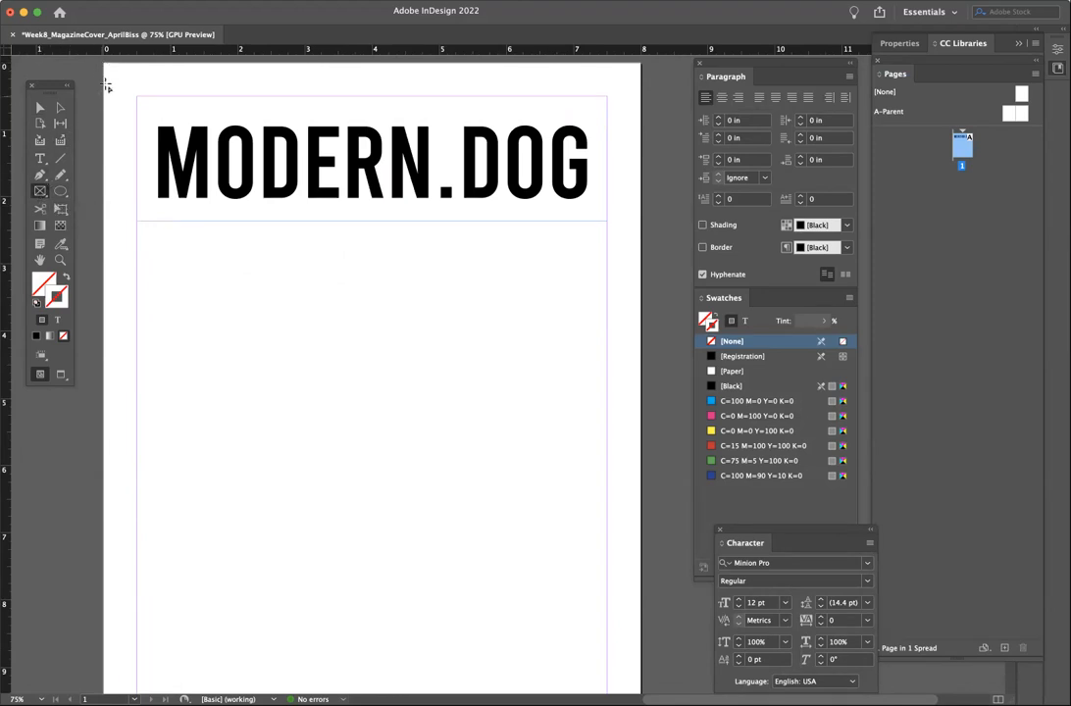
left_click_drag(108, 67, 643, 606)
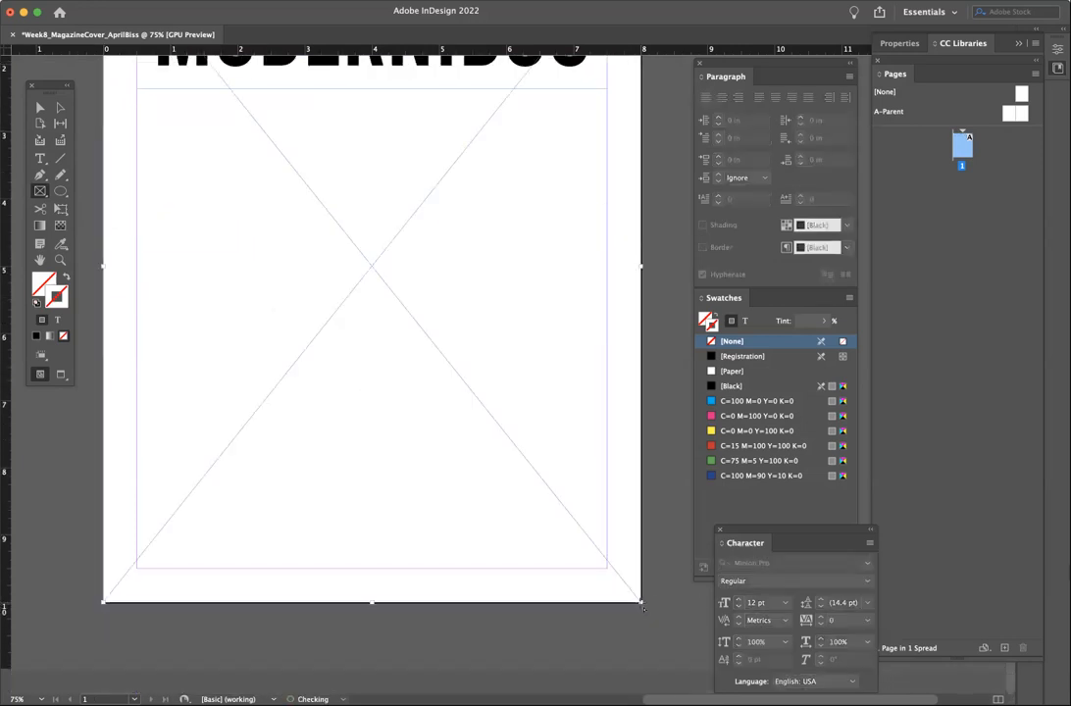
scroll(643, 608, "up", 5)
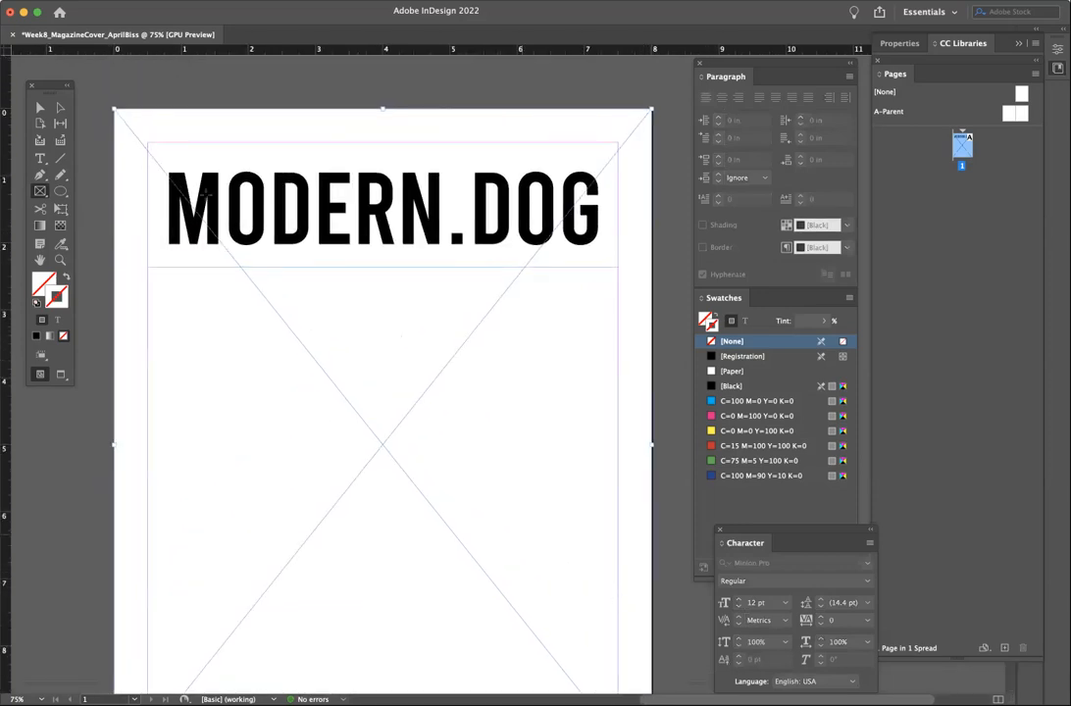
left_click(38, 108)
- Set a linked 0.25 in bleed on all sides in Document Setup
left_click(78, 1)
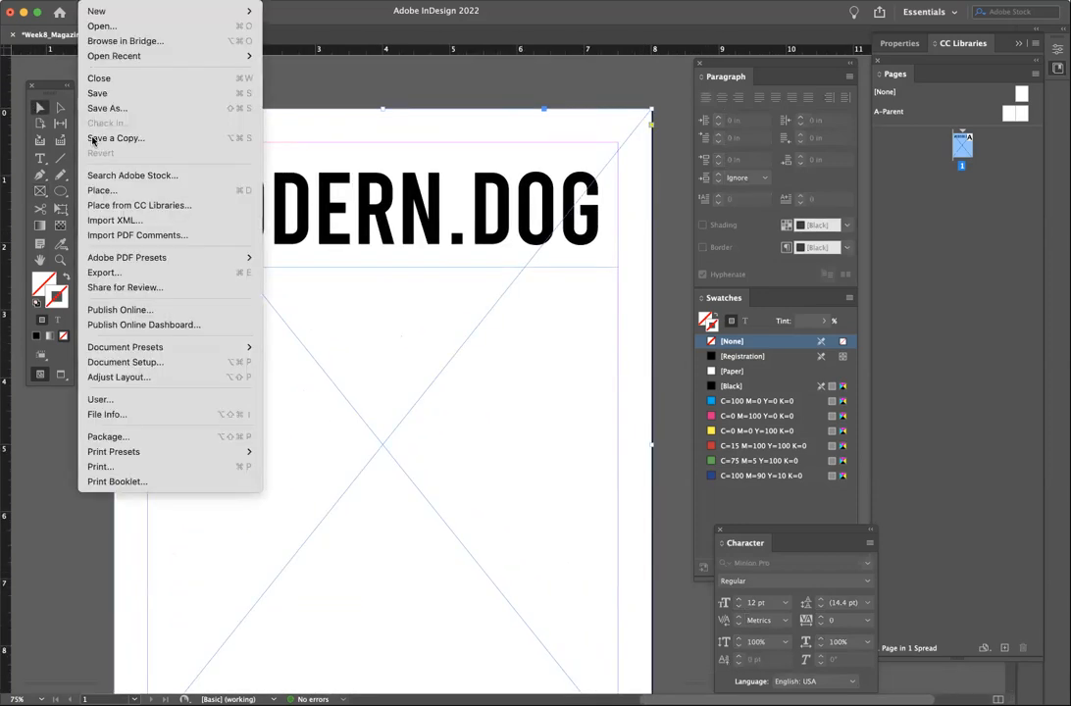
left_click(120, 362)
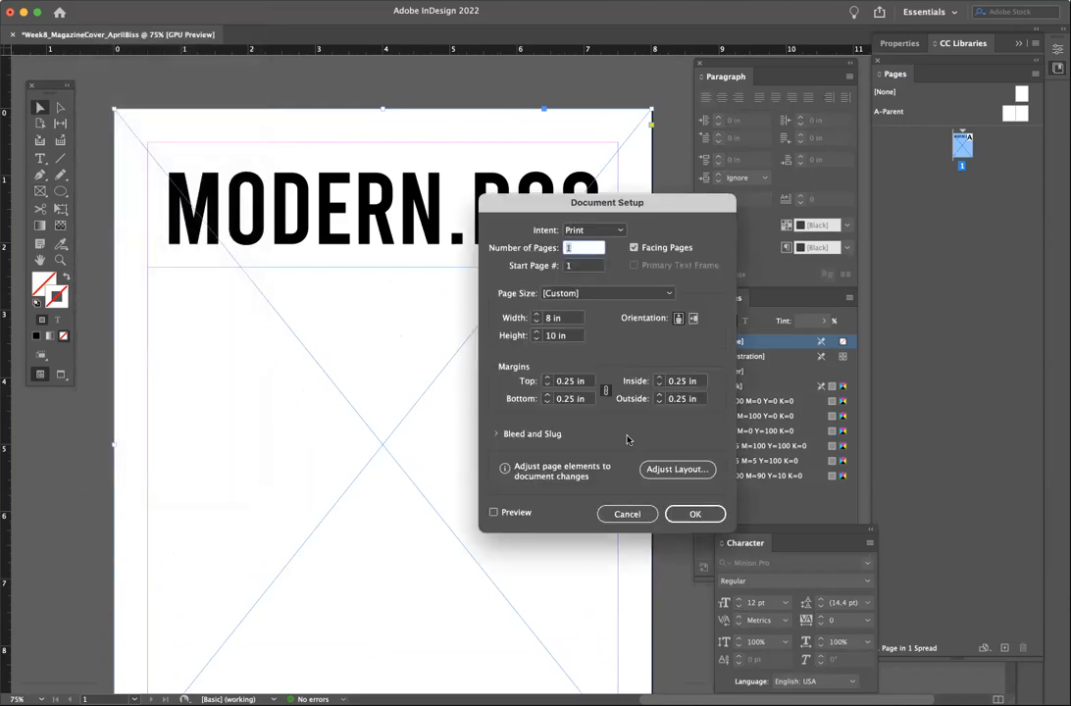
left_click(500, 434)
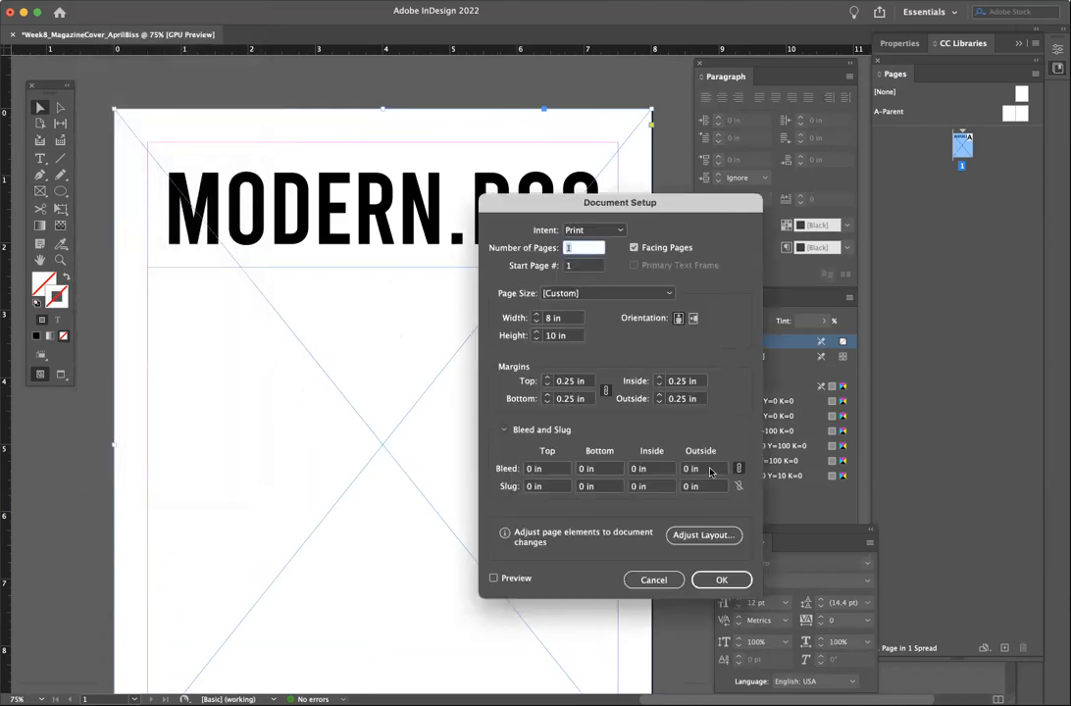
left_click(541, 468)
key("BackSpace")
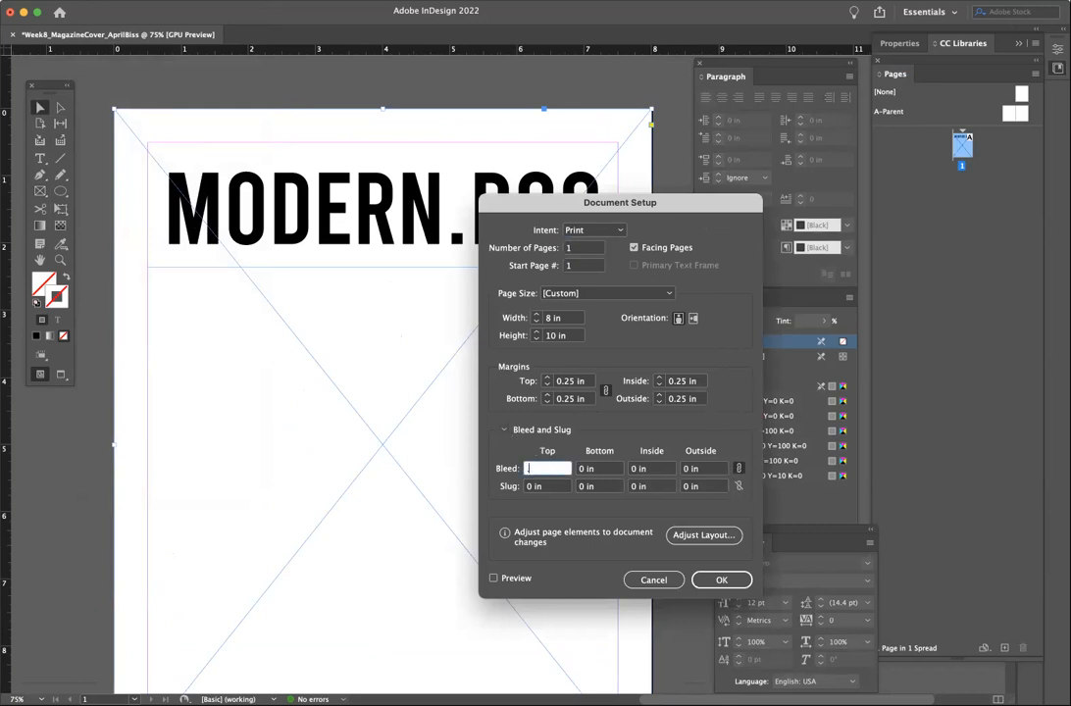
left_click(601, 470)
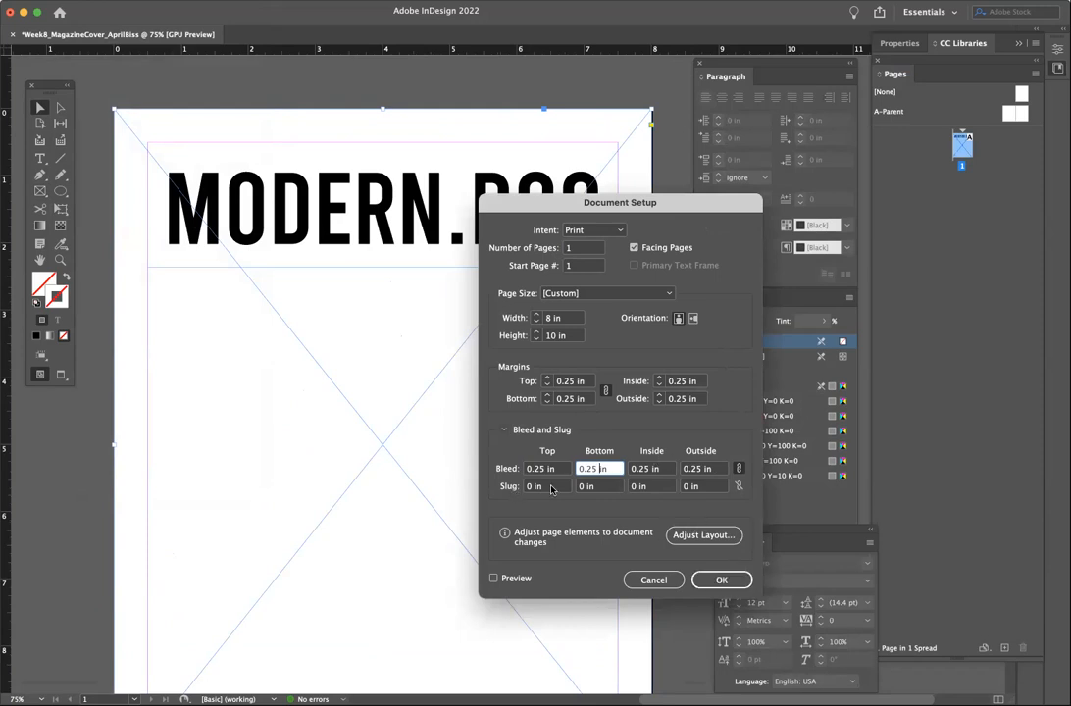
left_click(724, 579)
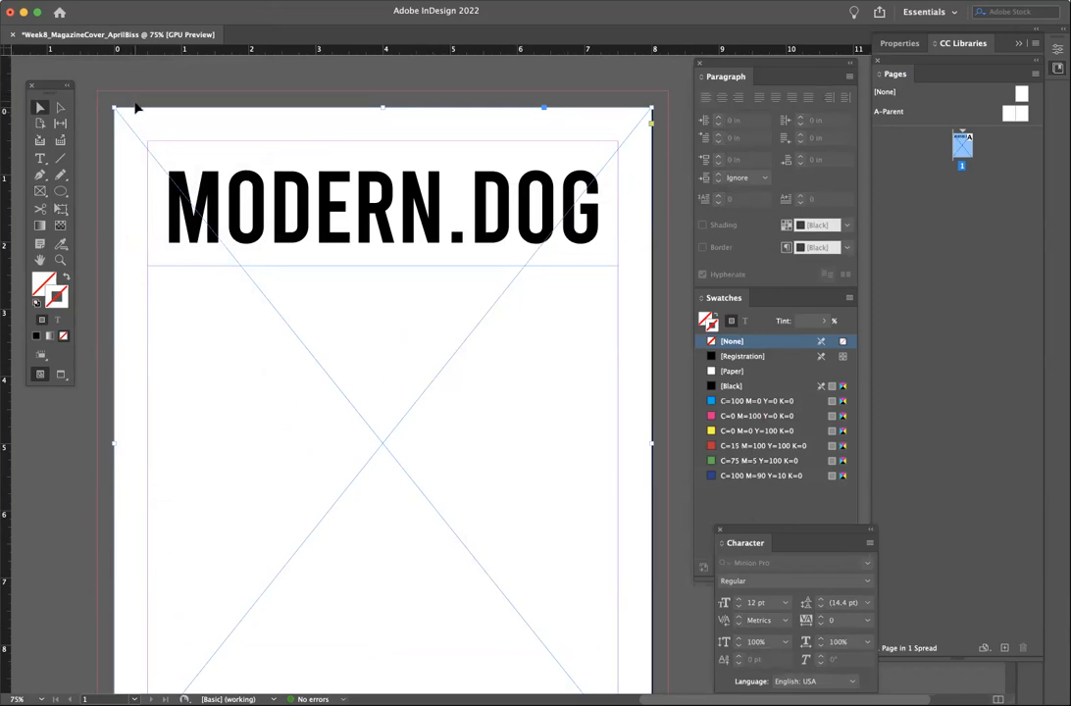
- Drag the frame's top, left, right and bottom edges out to the bleed guides
left_click_drag(382, 107, 381, 91)
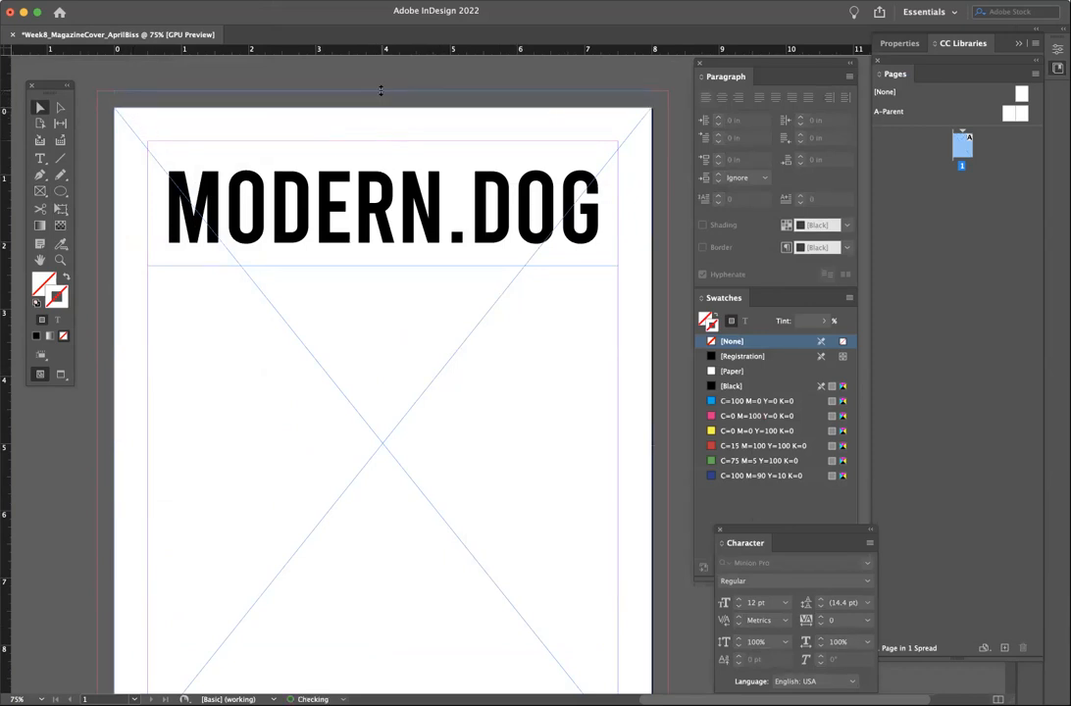
left_click_drag(112, 432, 96, 439)
left_click_drag(650, 435, 668, 437)
scroll(638, 447, "down", 5)
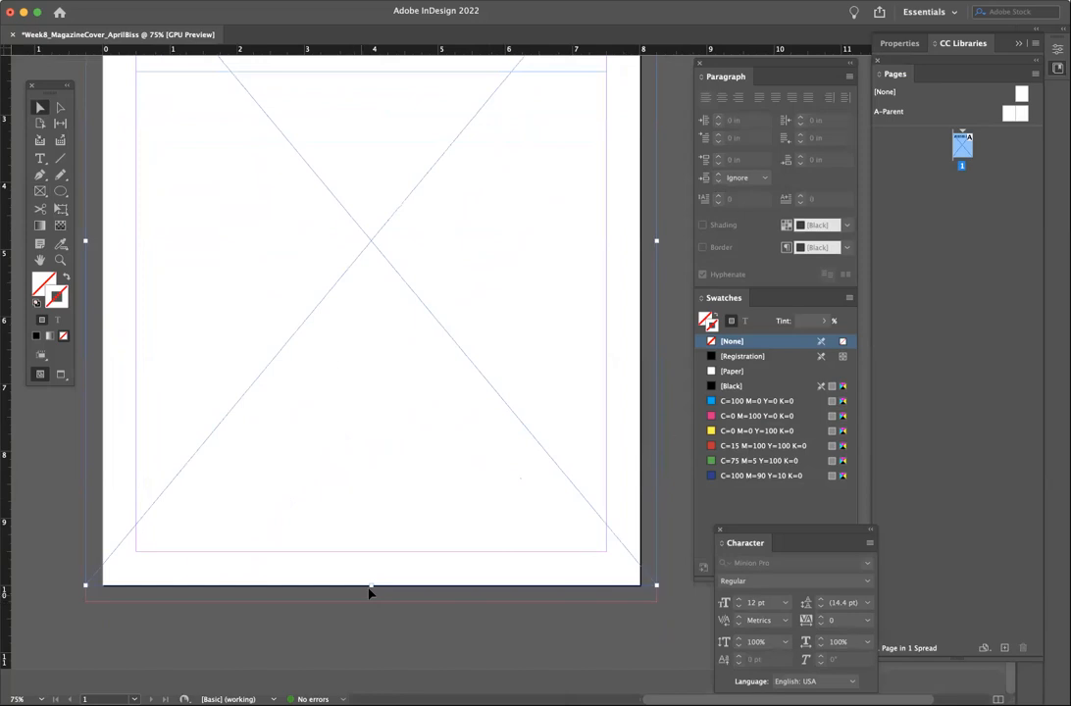
left_click_drag(373, 586, 374, 594)
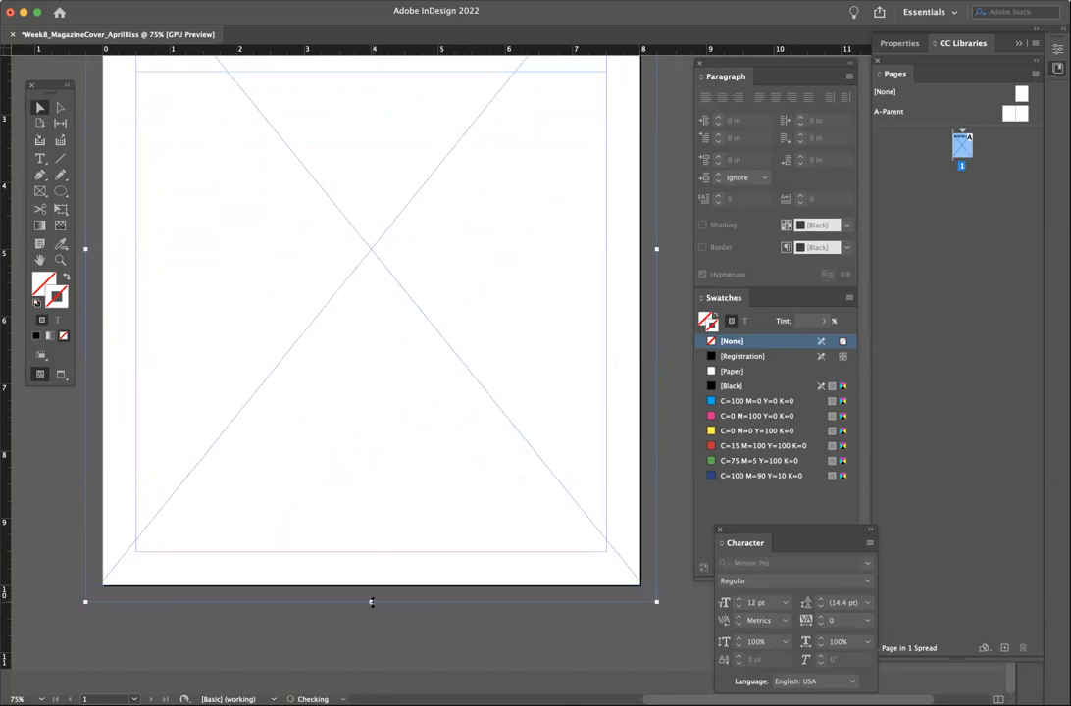
scroll(372, 602, "up", 5)
scroll(371, 602, "down", 1)
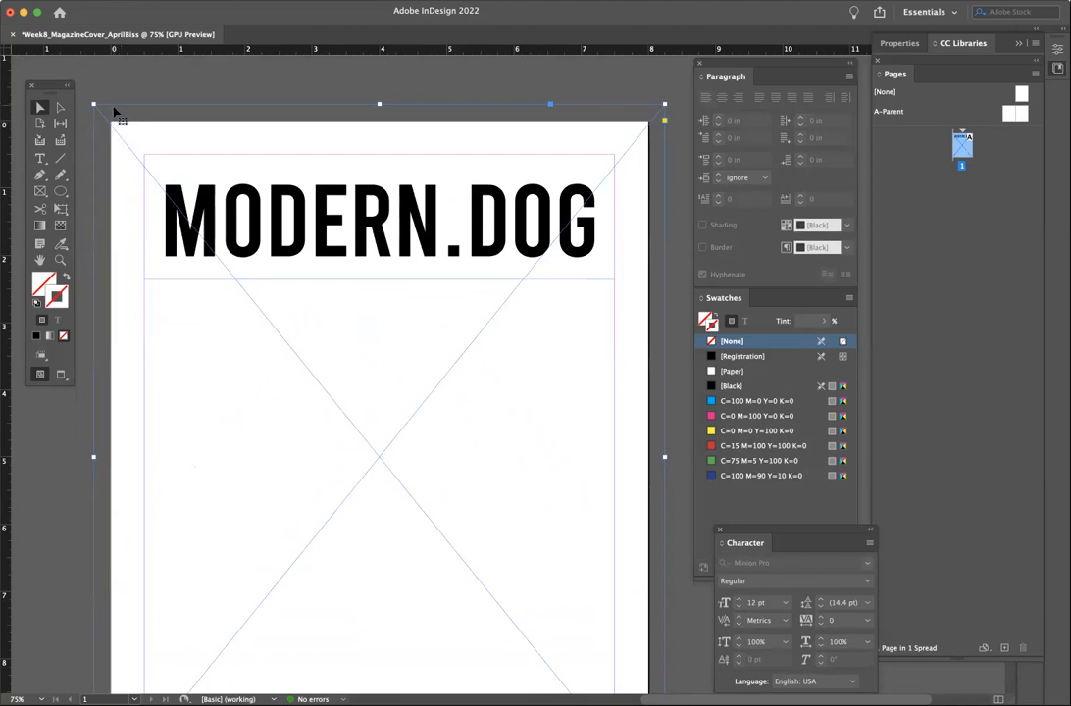
scroll(216, 323, "down", 1)
scroll(216, 322, "up", 1)
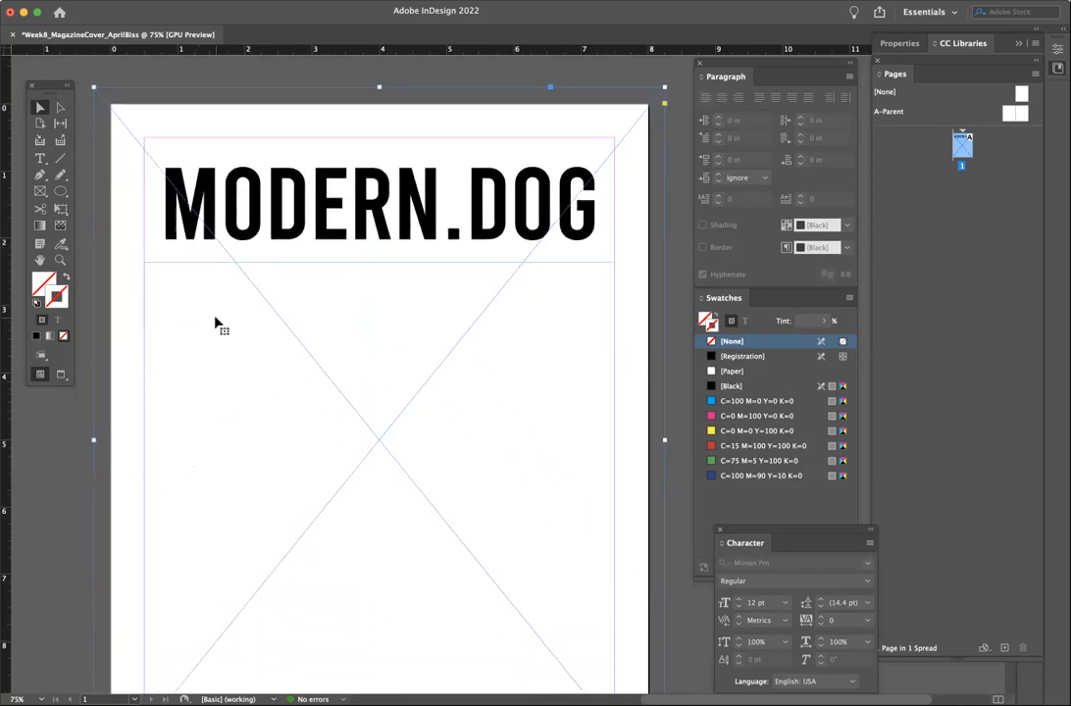
- Place the dog JPG from the Desktop into the selected full-page frame
left_click(90, 0)
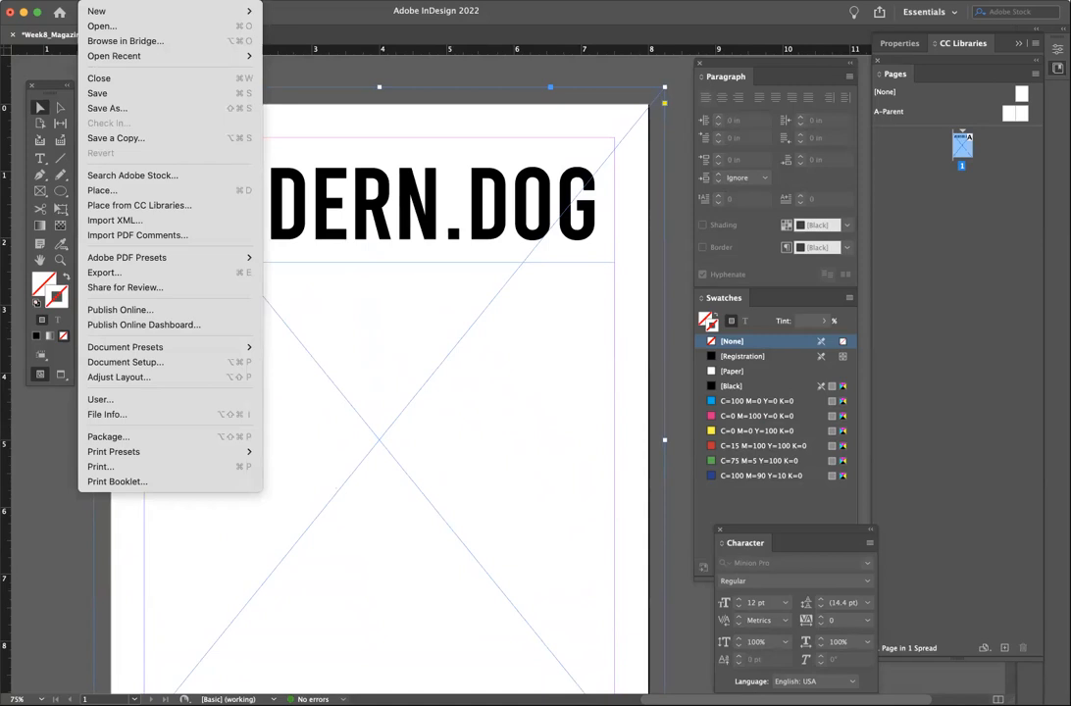
left_click(248, 191)
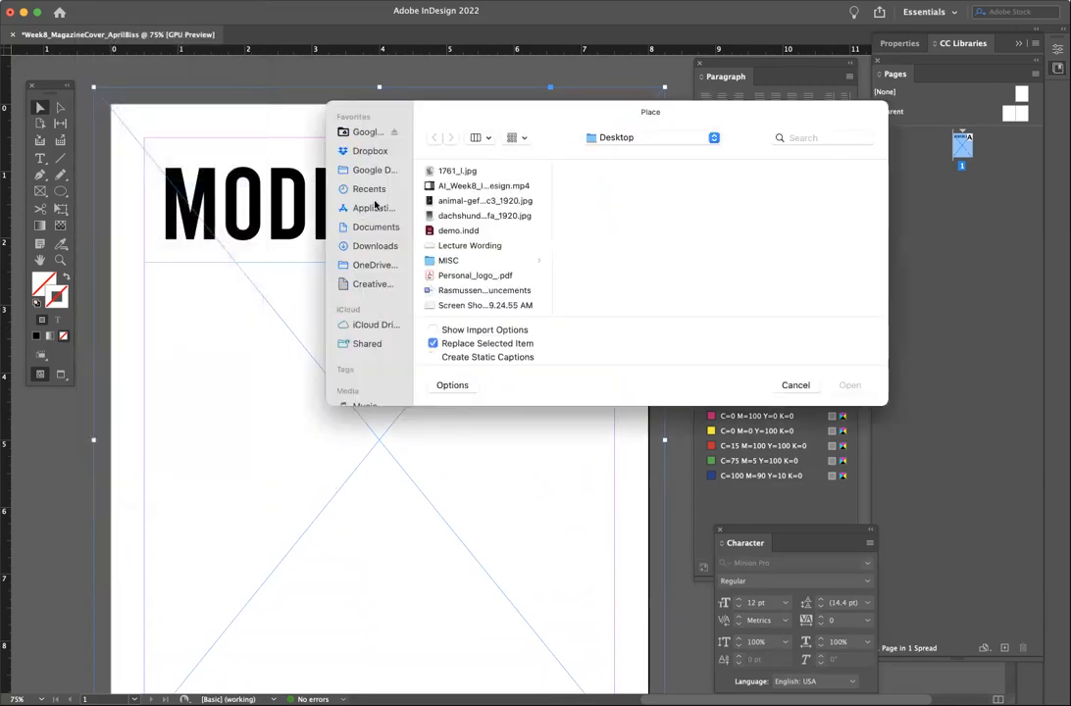
left_click(479, 200)
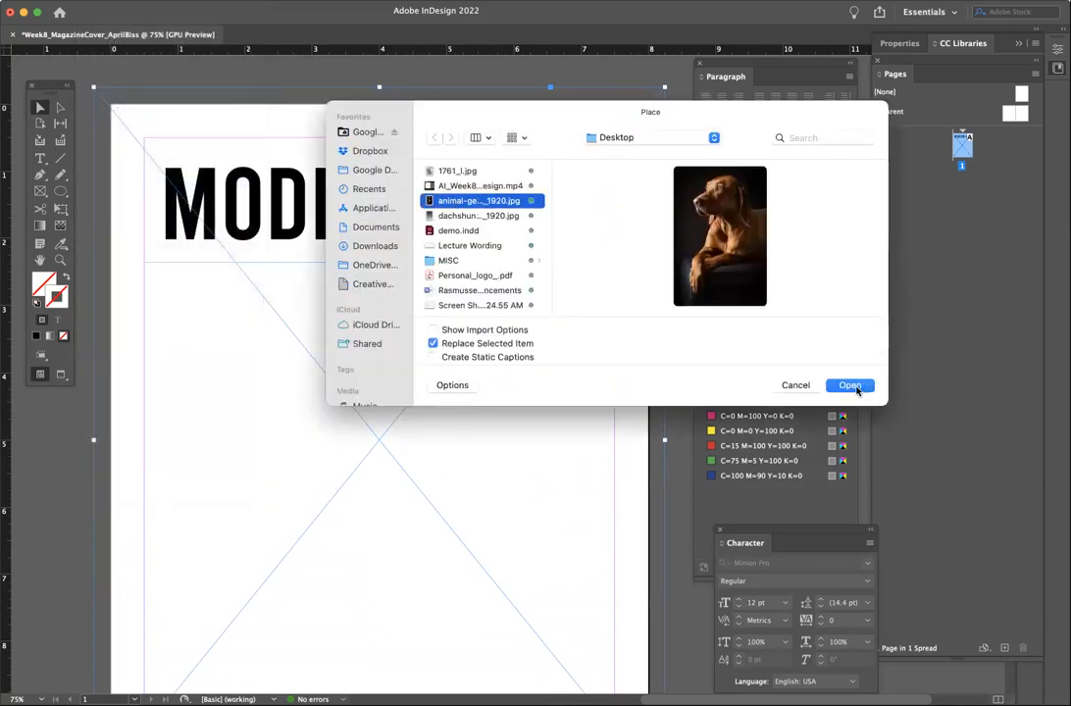
left_click(854, 387)
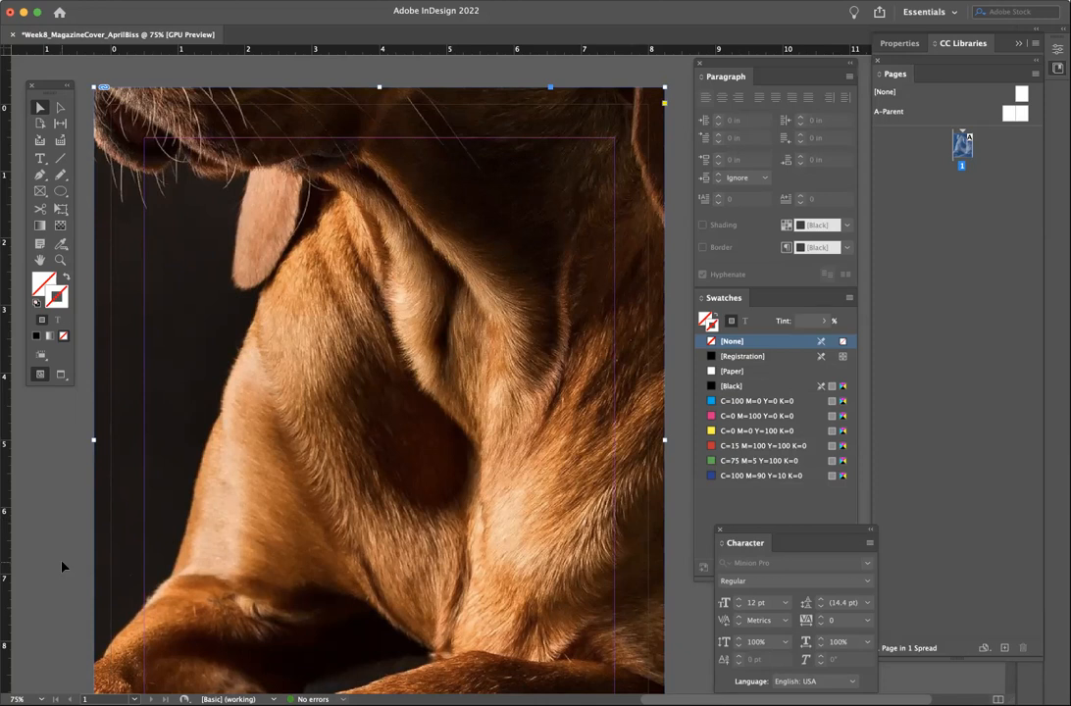
- Apply Fill Frame Proportionally to the dog photo and zoom out to 50%
left_click(379, 391)
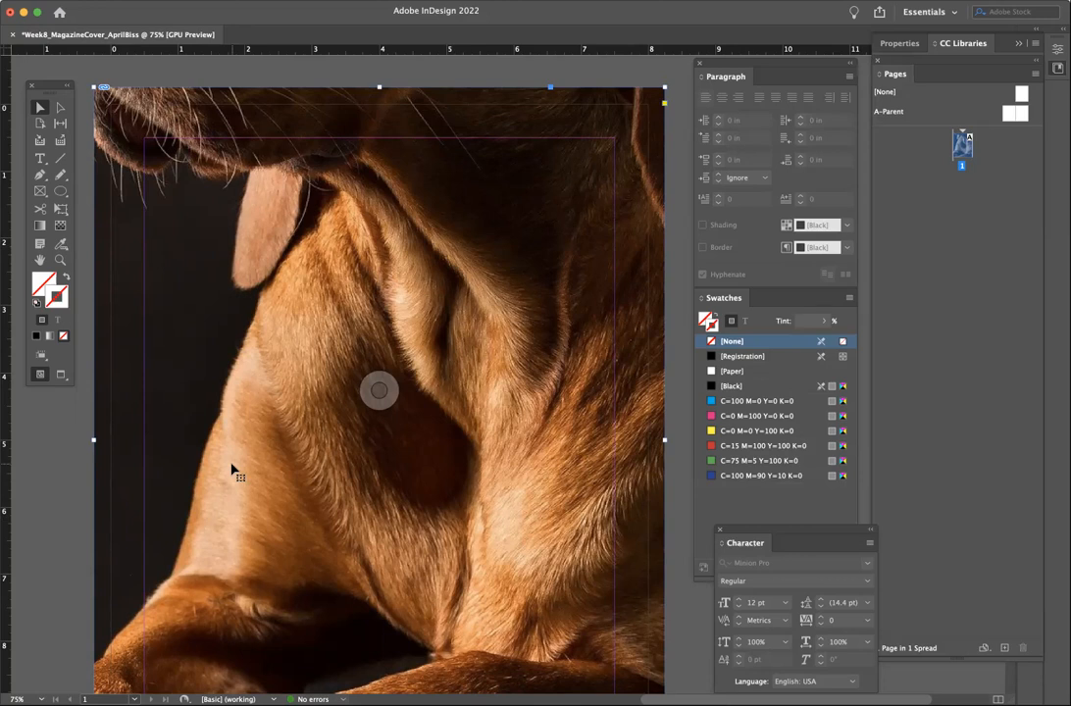
scroll(249, 400, "down", 3)
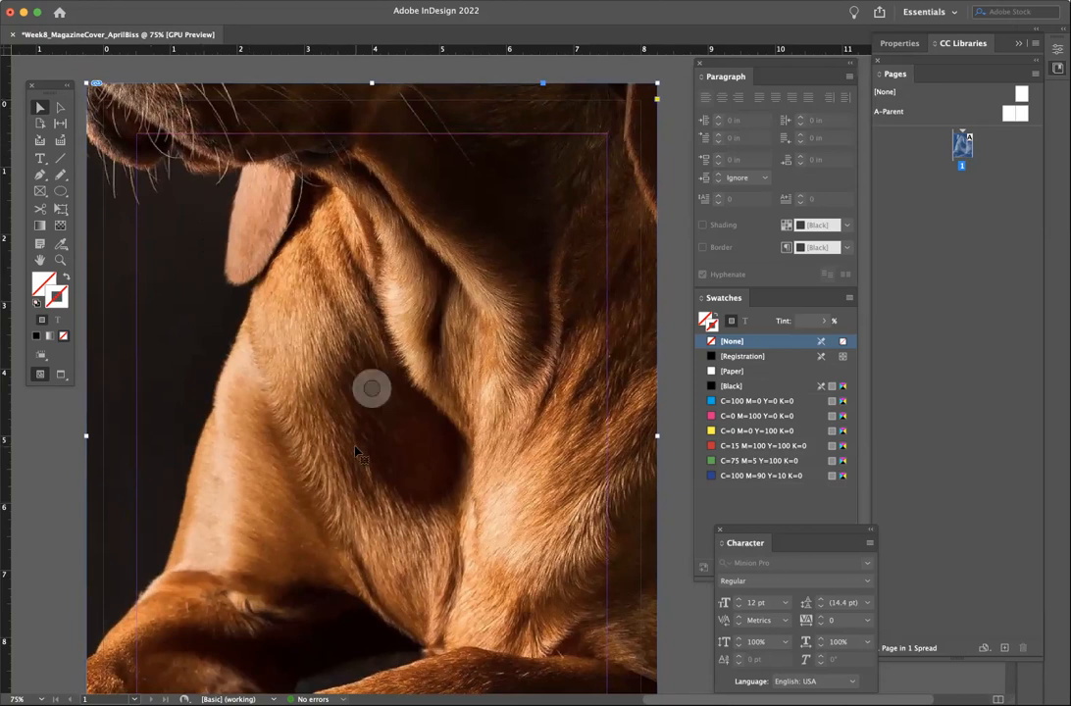
scroll(291, 297, "down", 5)
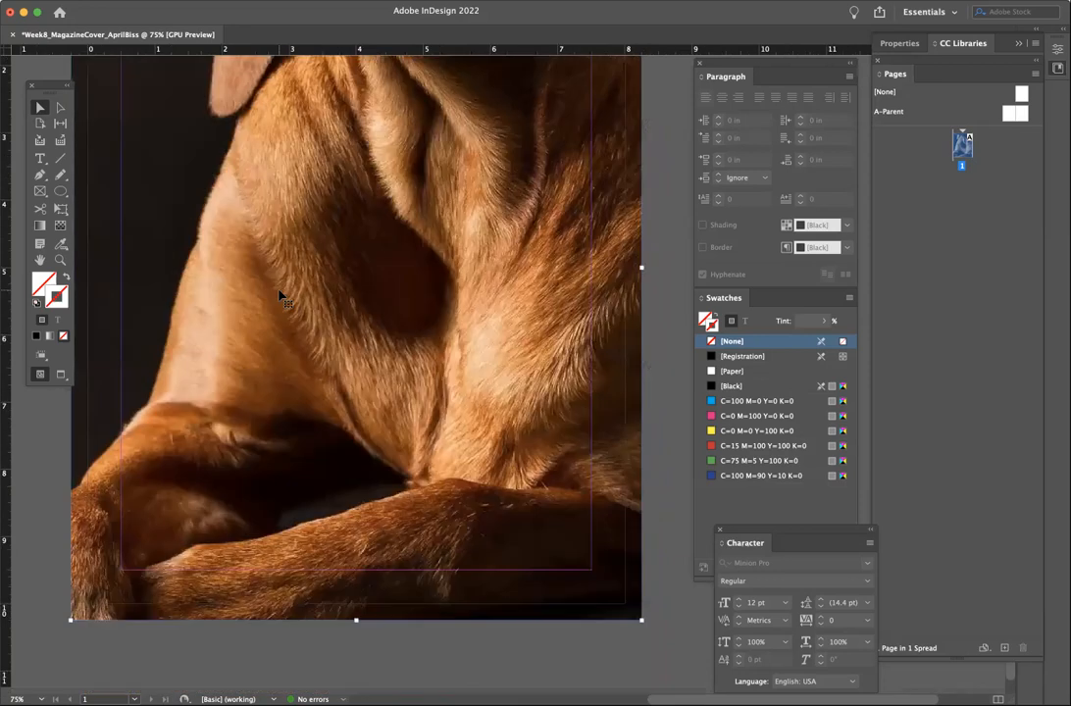
scroll(279, 296, "up", 7)
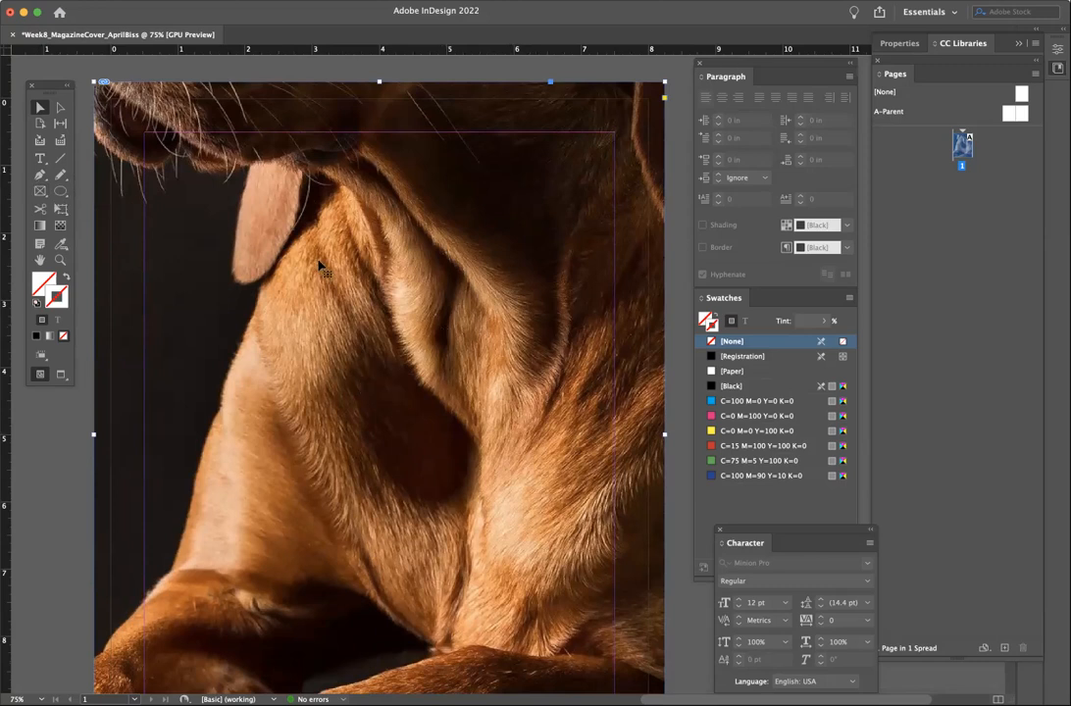
left_click(236, 1)
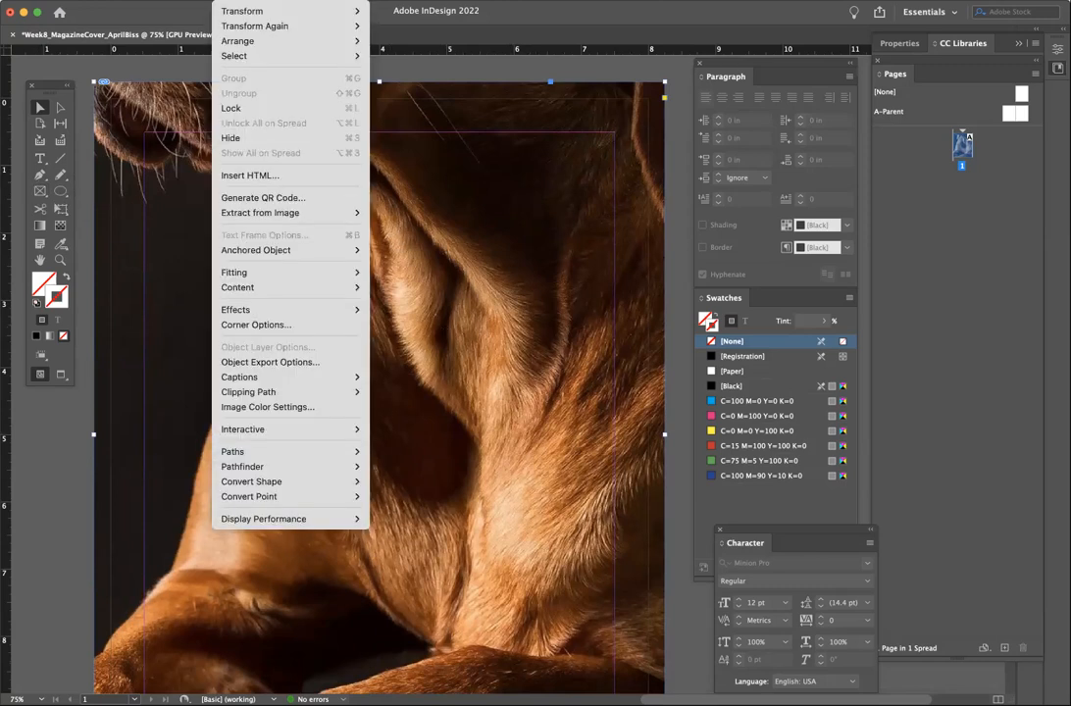
mouse_move(251, 273)
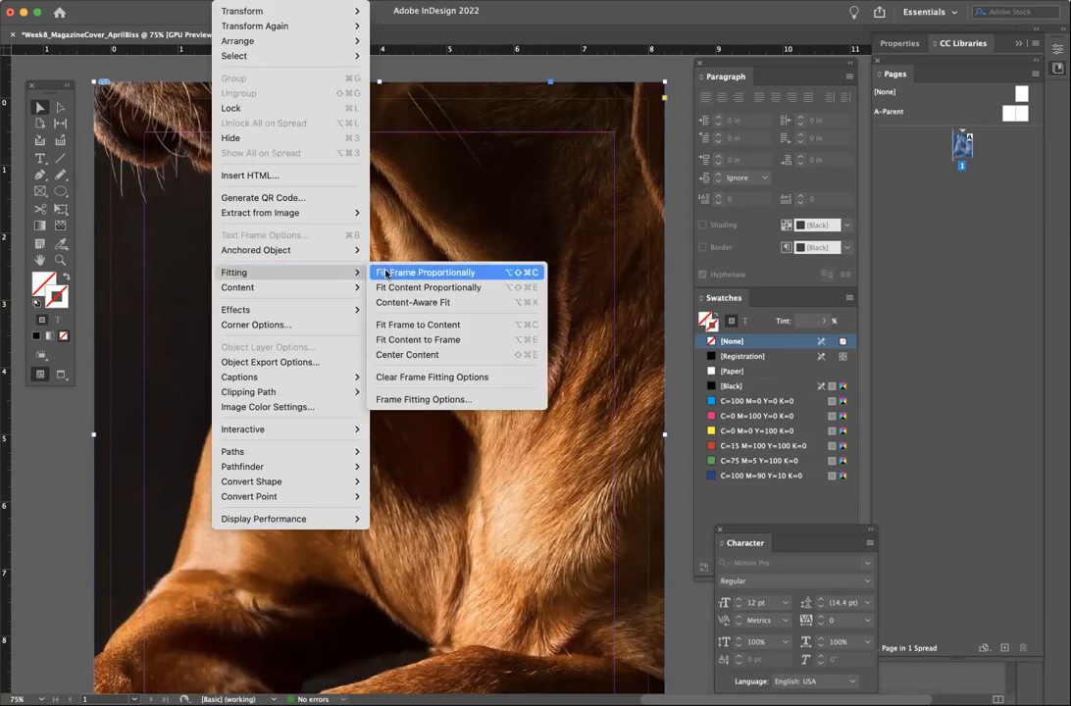
left_click(458, 274)
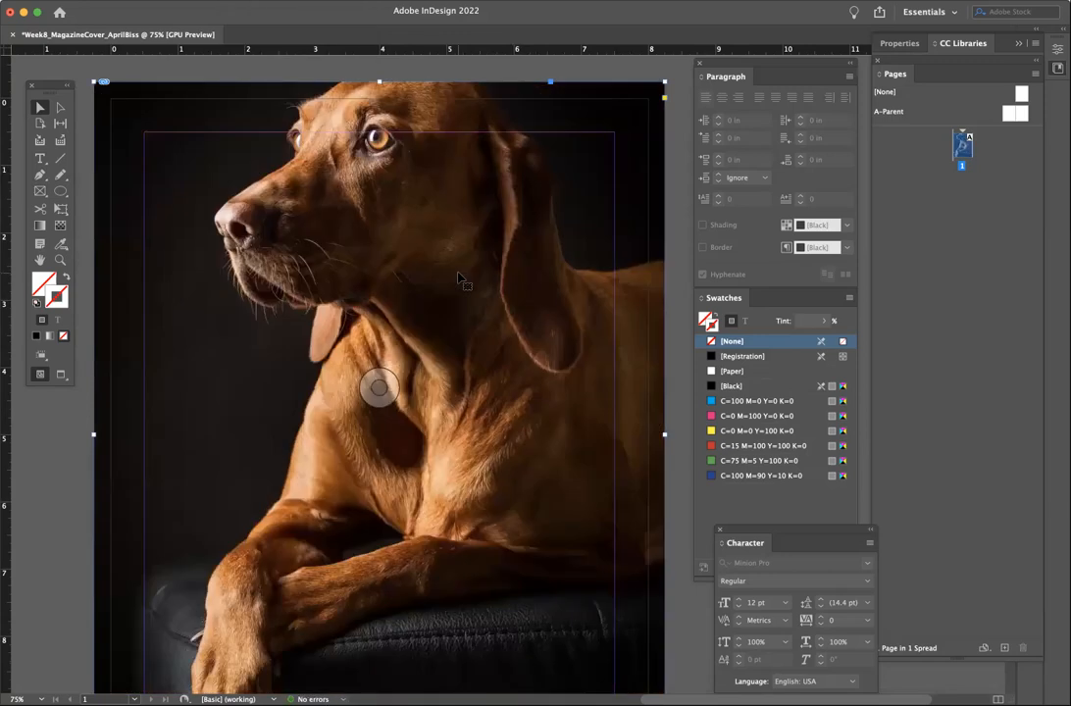
key("super+minus")
- Nudge the dog photo down inside its full-bleed frame, leaving more dark background above its head
scroll(458, 277, "right", 3)
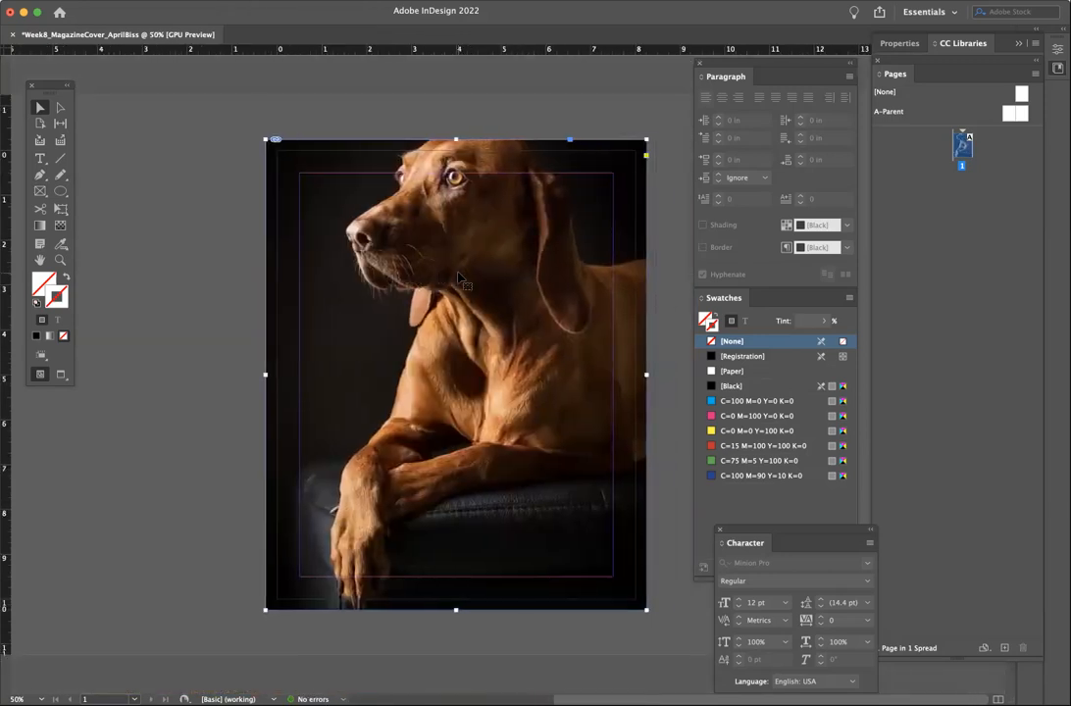
double_click(458, 277)
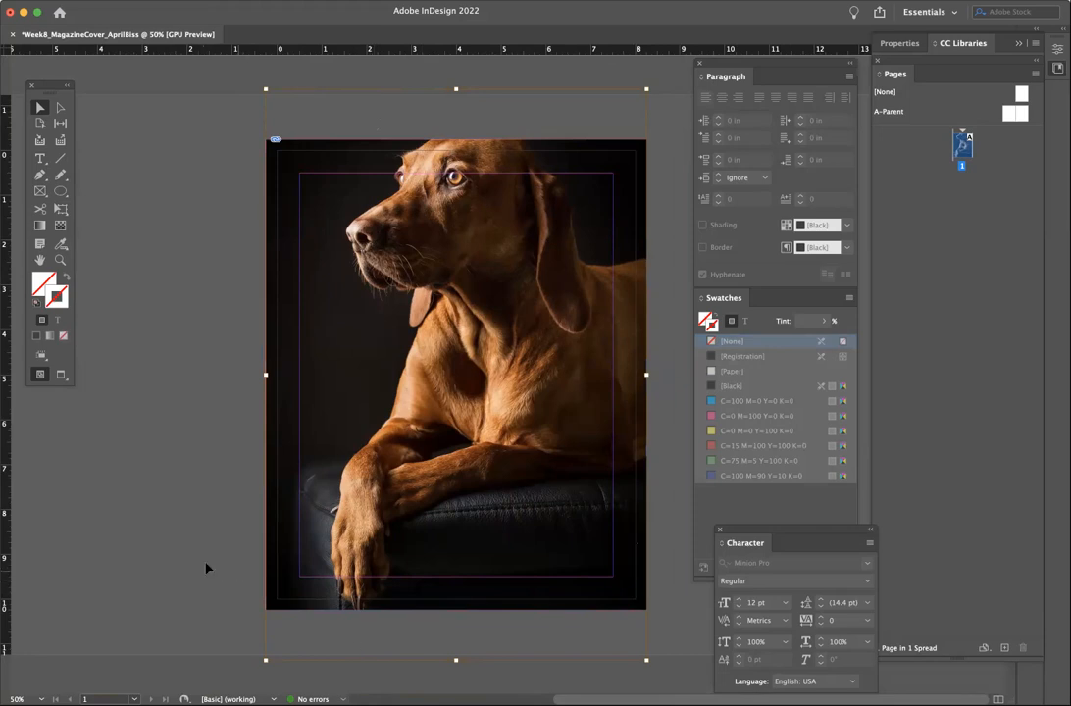
left_click_drag(470, 183, 466, 236)
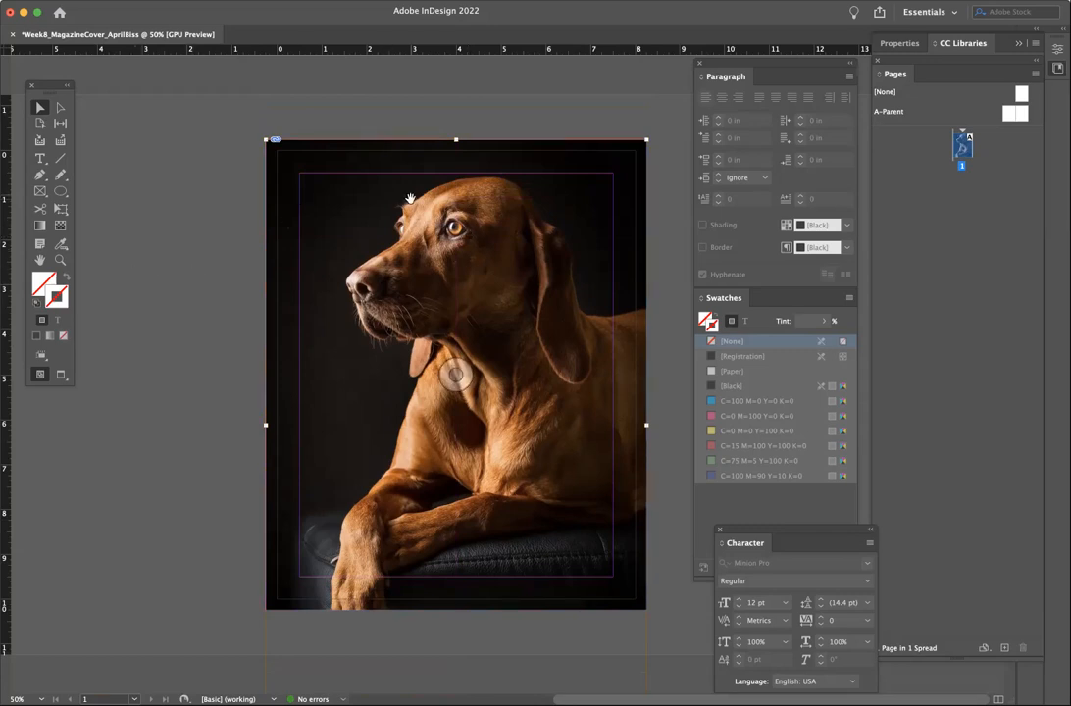
left_click(255, 315)
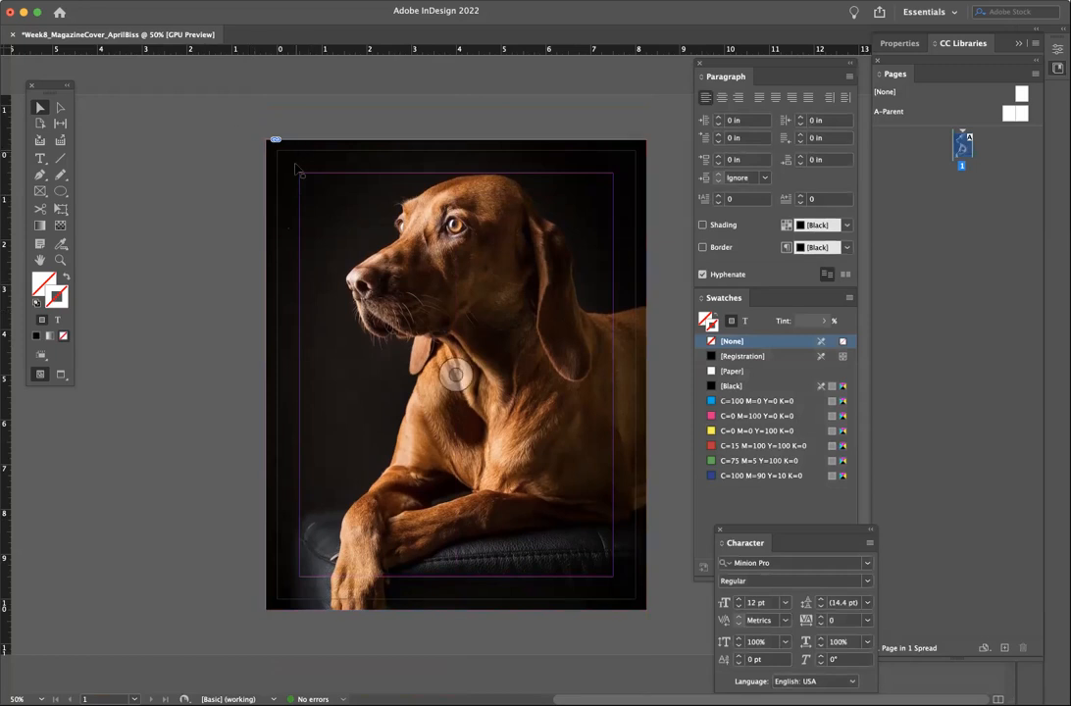
left_click(300, 1)
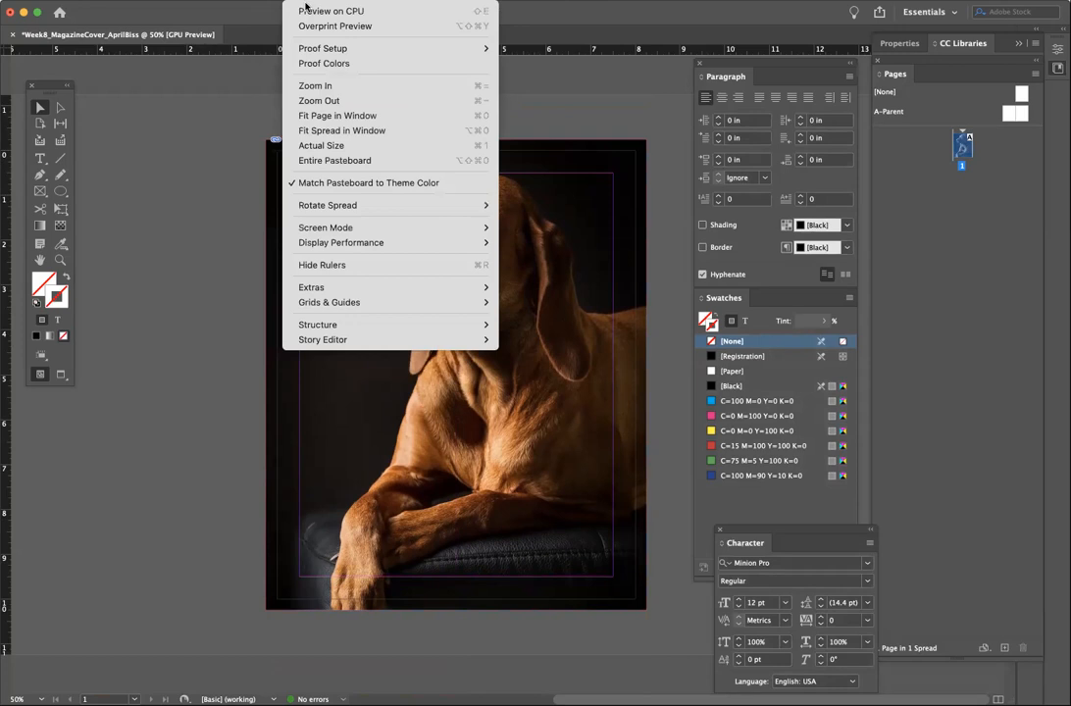
left_click(166, 424)
left_click(61, 374)
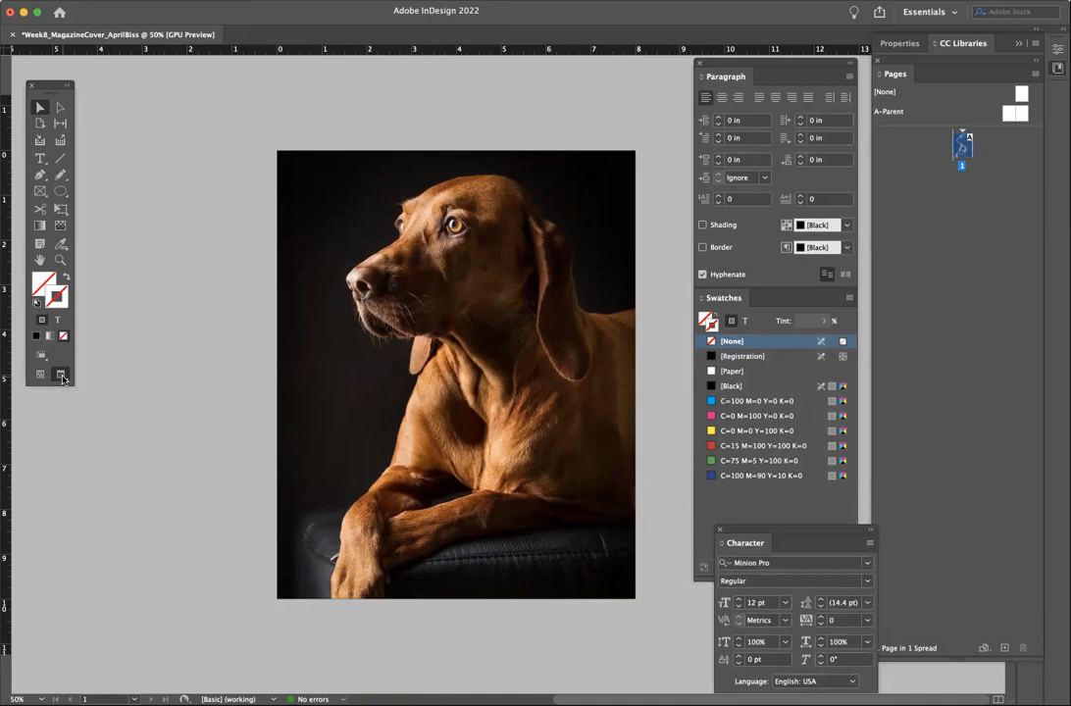
left_click(40, 373)
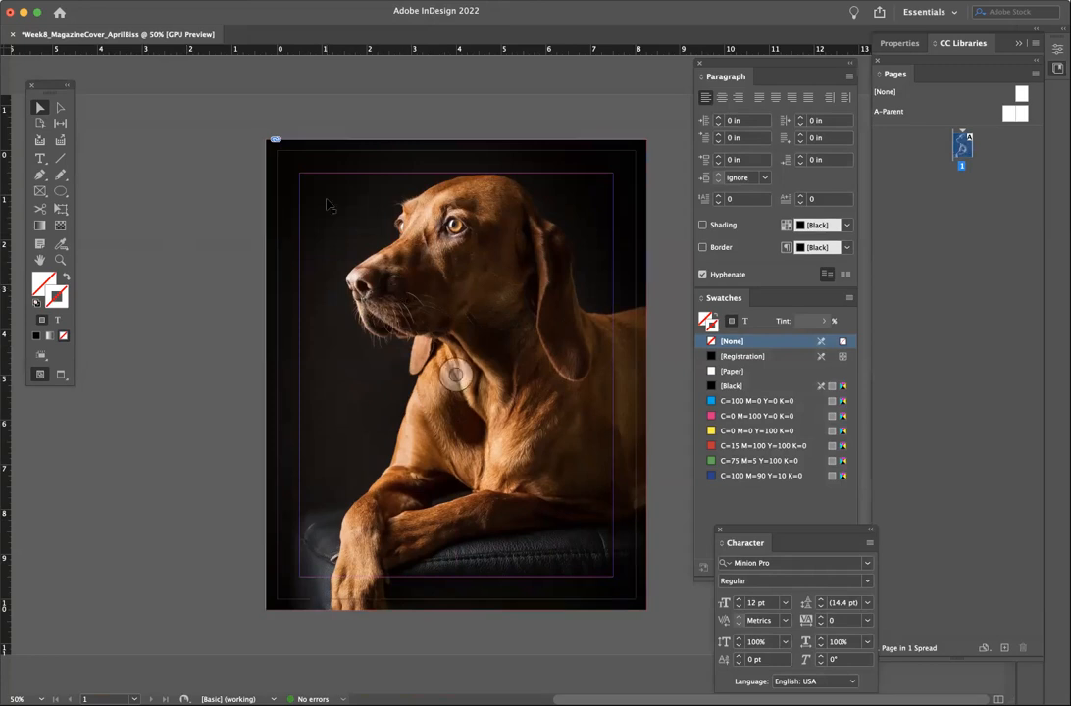
left_click_drag(353, 109, 414, 309)
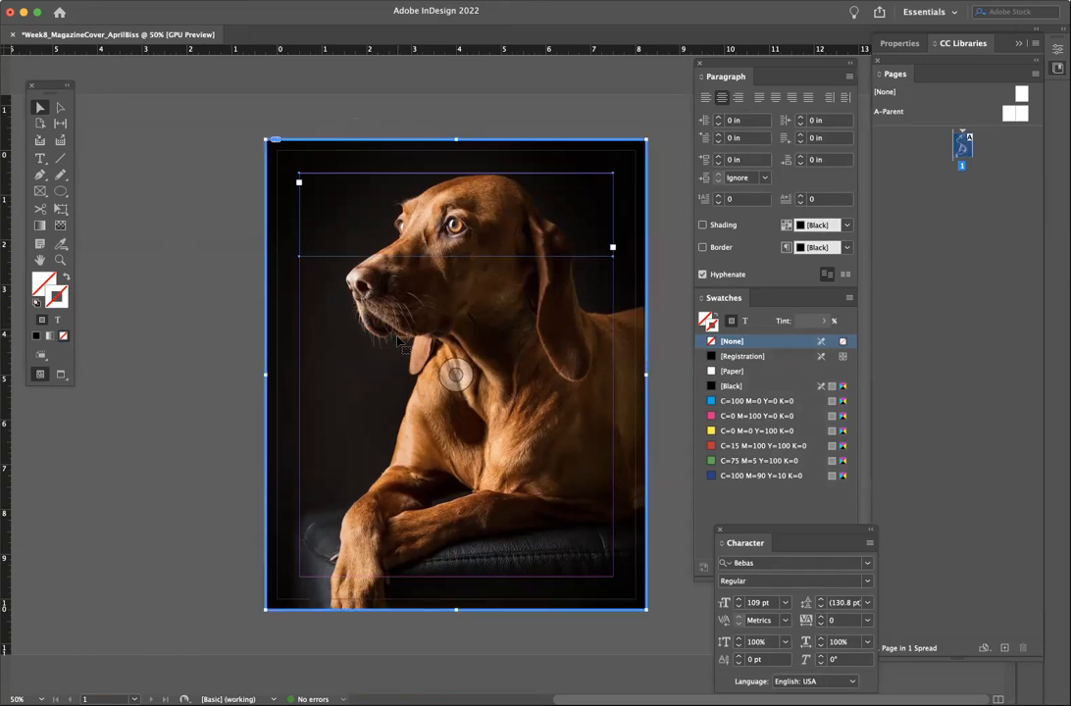
left_click(160, 294)
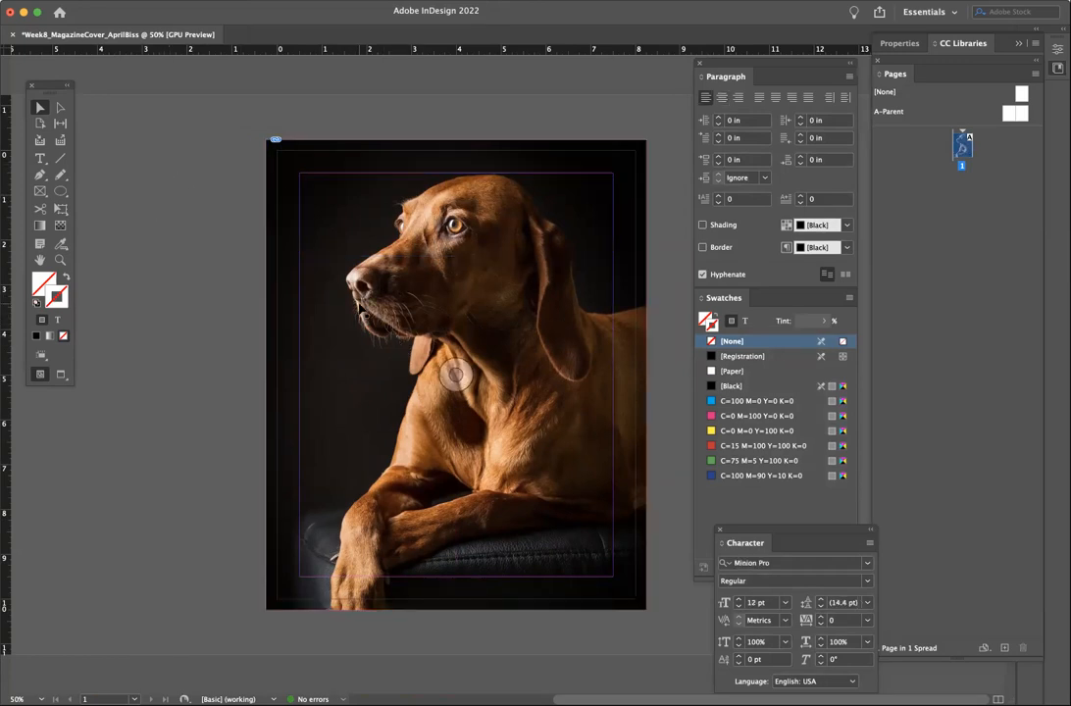
left_click(390, 319)
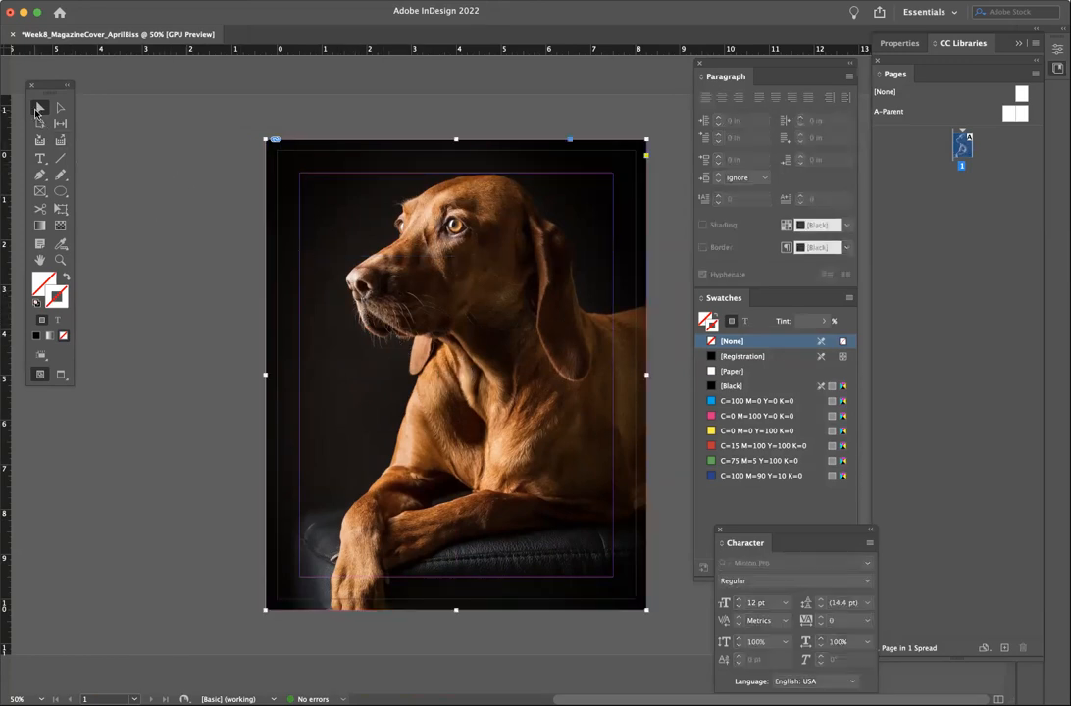
- Send the dog photo frame to the back so the MODERN.DOG masthead shows over it
left_click(227, 1)
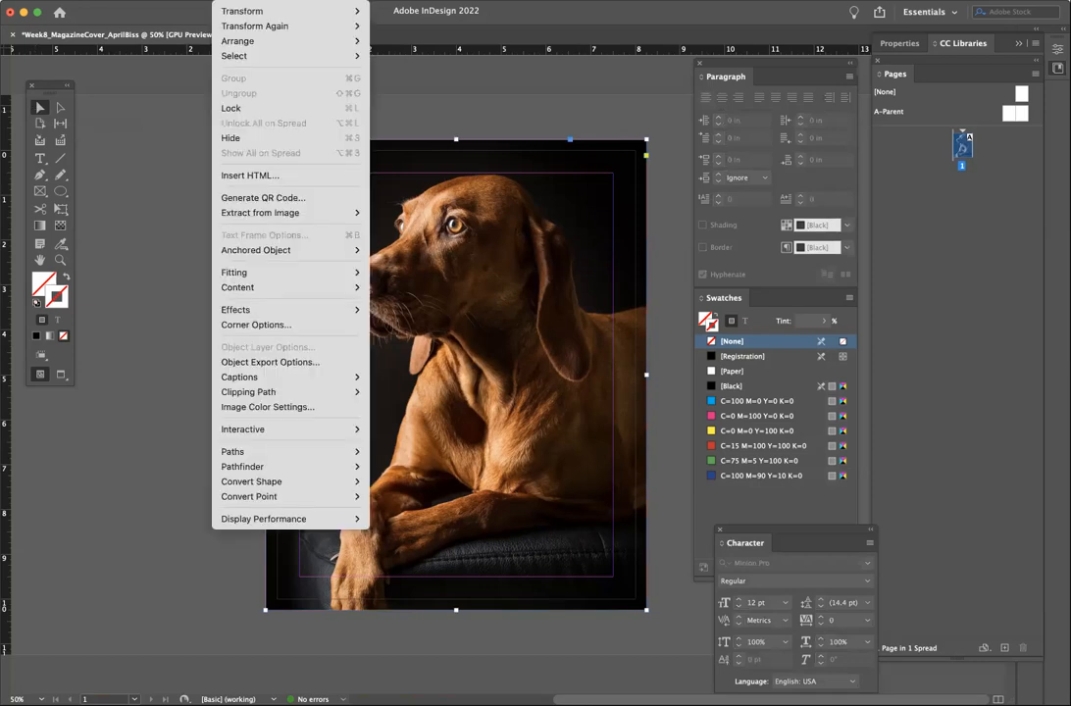
mouse_move(229, 39)
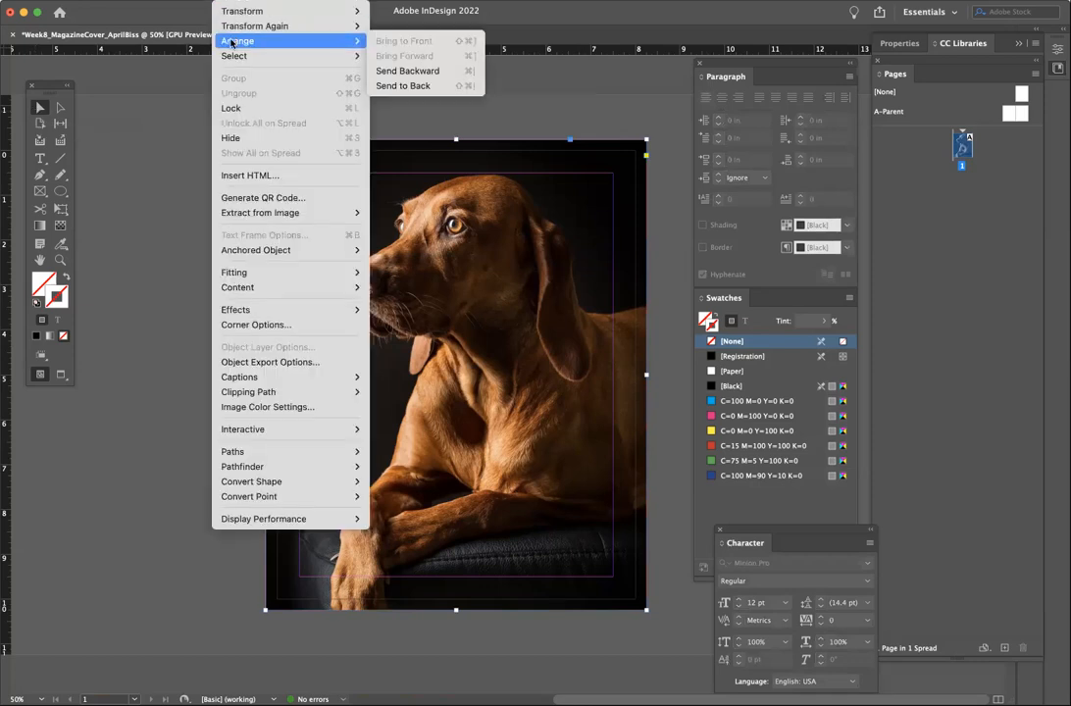
left_click(422, 86)
left_click(144, 303)
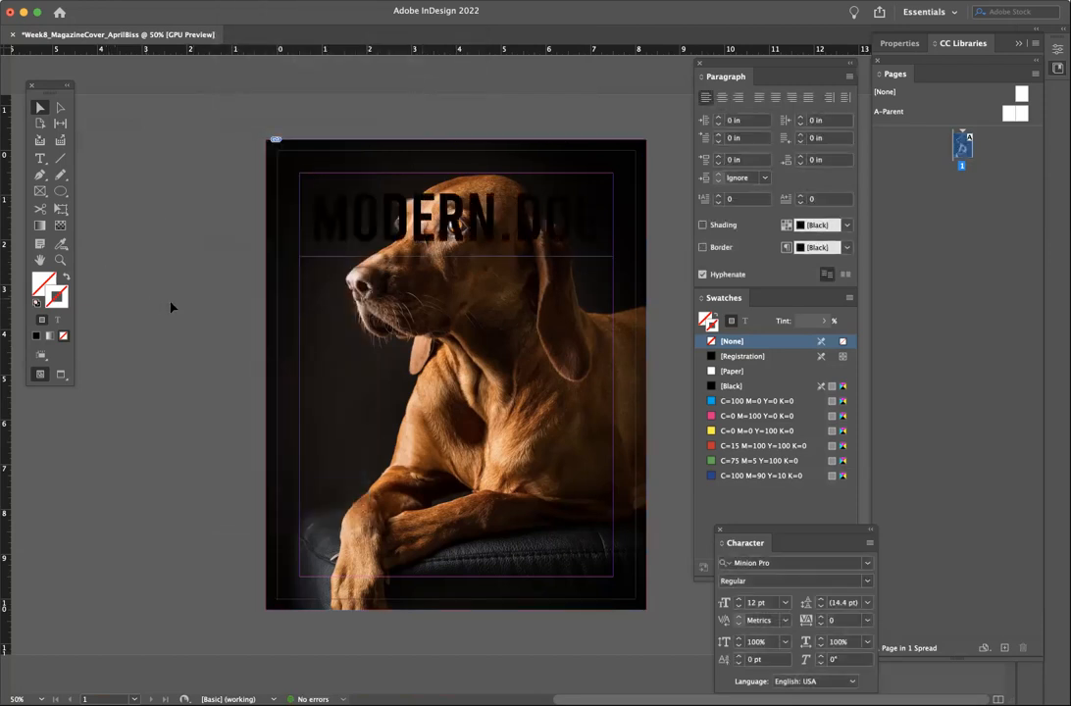
left_click(43, 159)
- Colour all the MODERN.DOG title lettering with the white [Paper] swatch
left_click(364, 176)
key("ctrl+a")
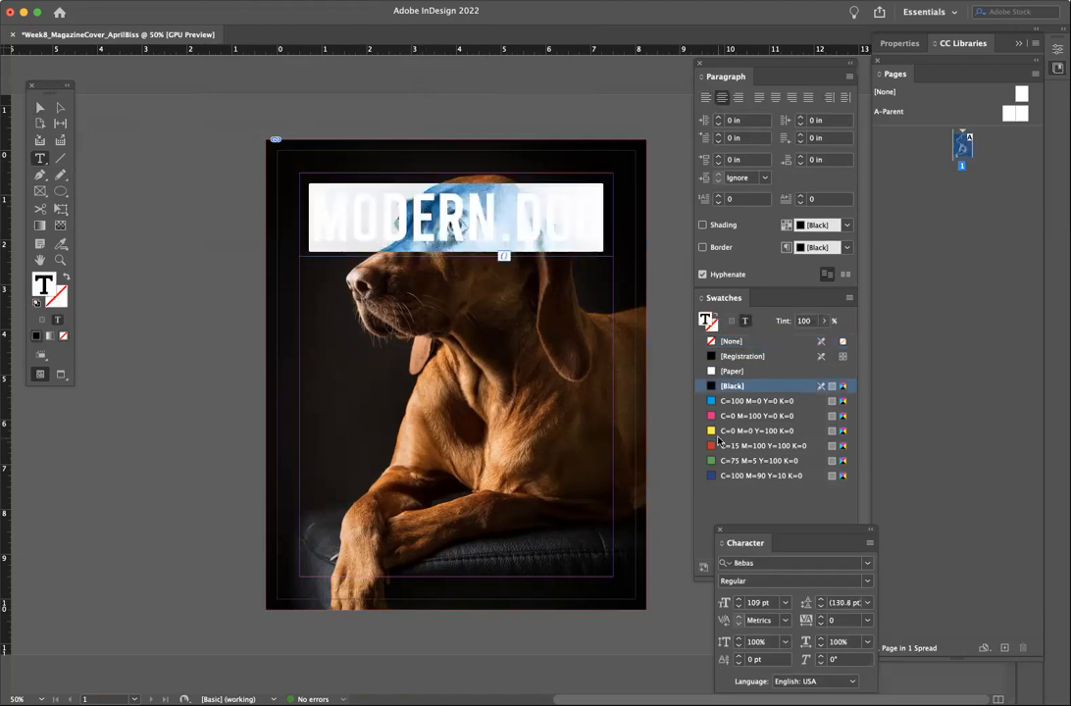
left_click(731, 371)
left_click(110, 154)
key("Escape")
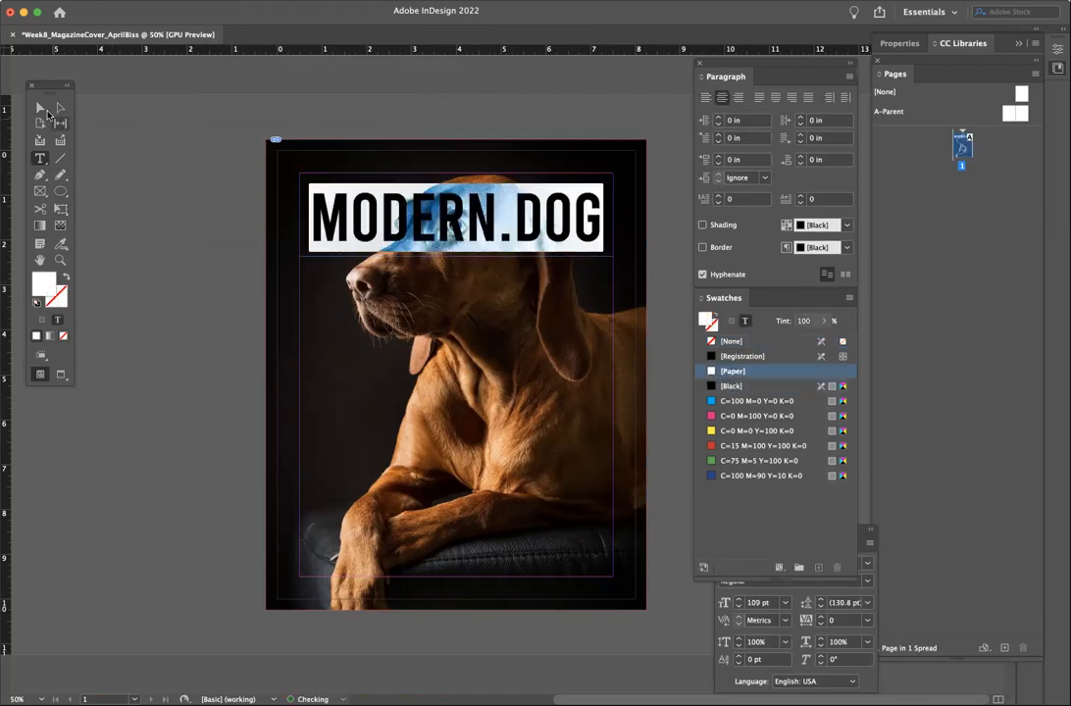
left_click(132, 203)
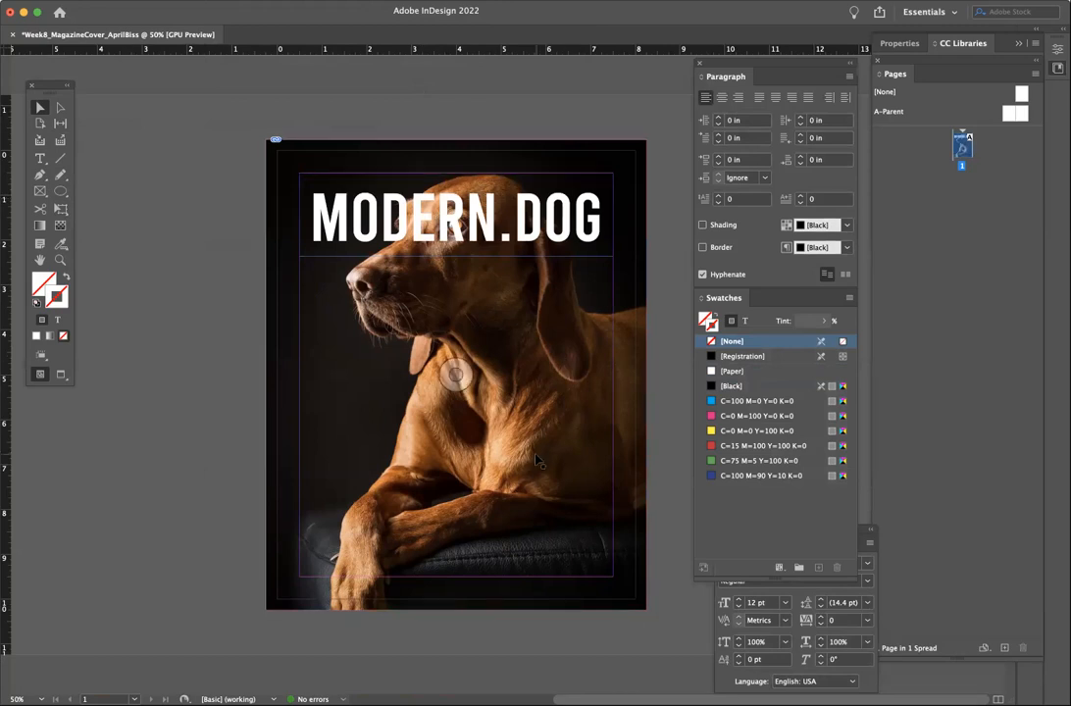
- Re-centre the MODERN.DOG title frame and shift the dog photo about 32 px down inside its frame
left_click_drag(369, 207, 372, 205)
left_click(236, 337)
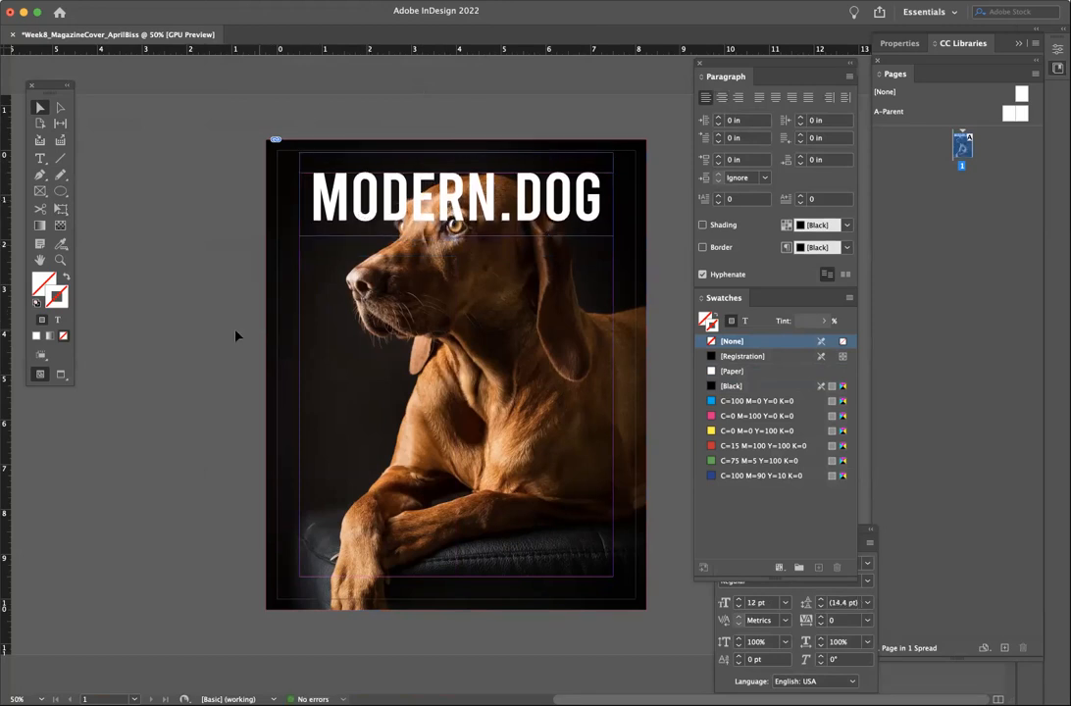
left_click(500, 245)
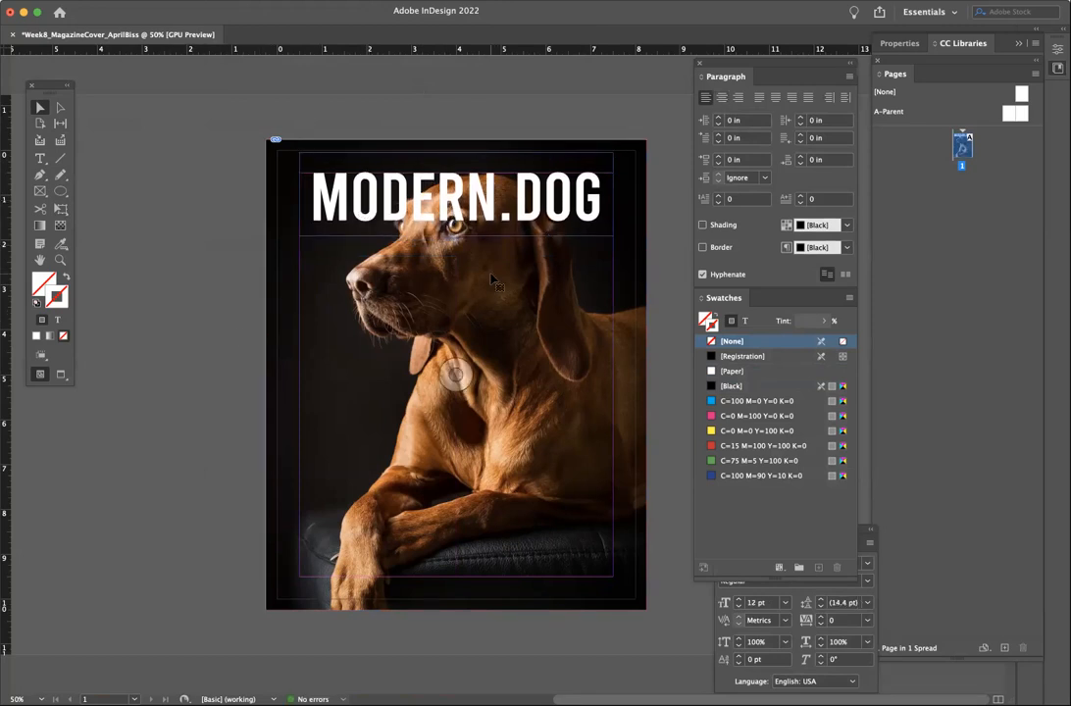
double_click(495, 282)
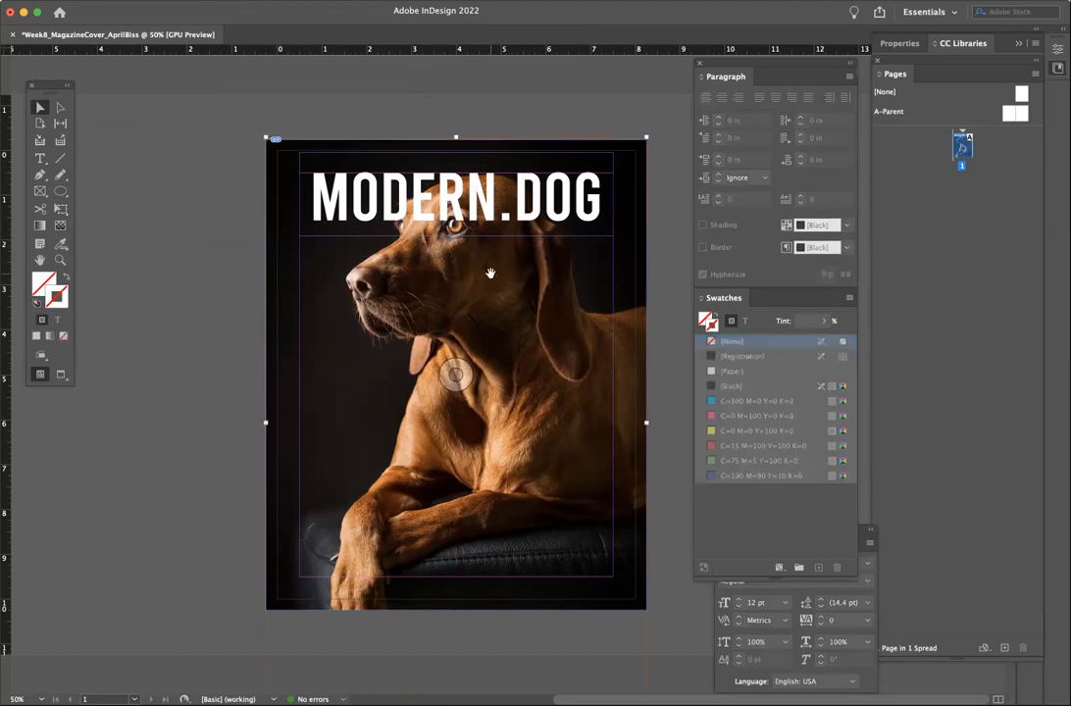
left_click_drag(463, 266, 464, 296)
left_click(185, 263)
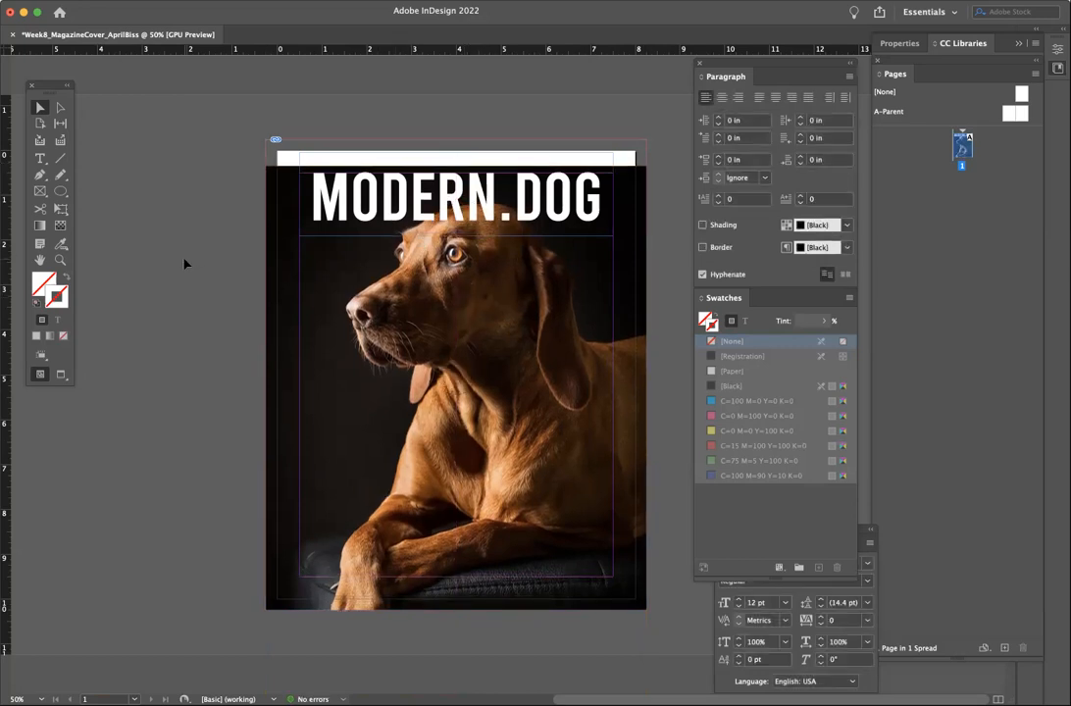
left_click(282, 183)
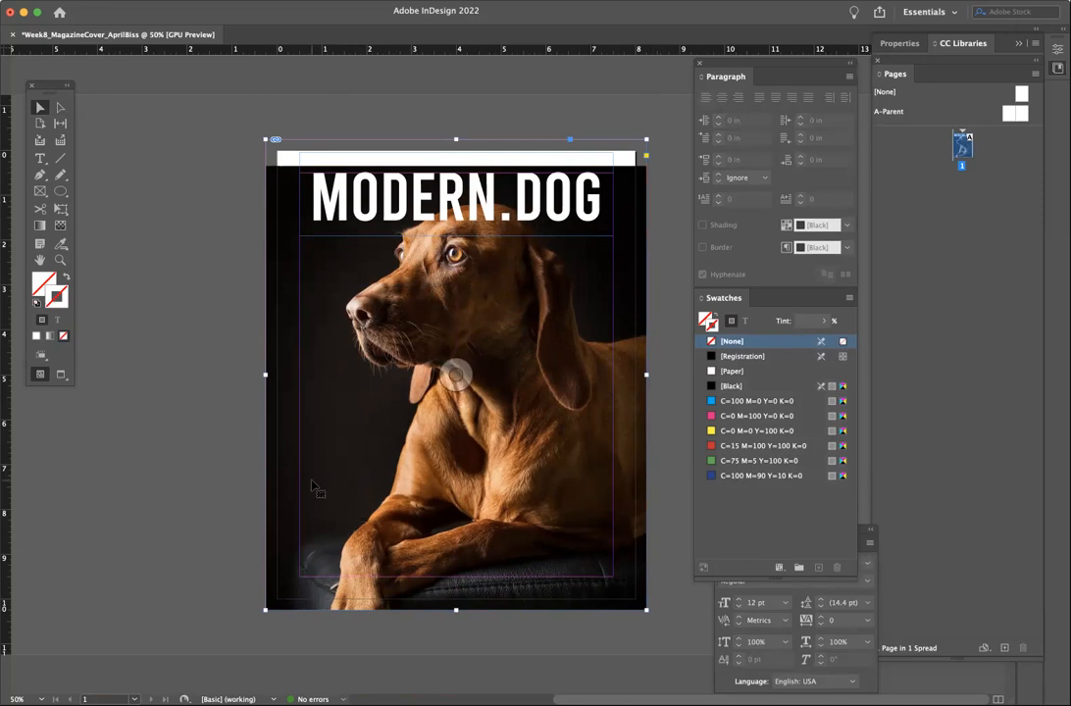
- Sample black onto the photo frame with the Eyedropper and swap it to a black fill
left_click(62, 245)
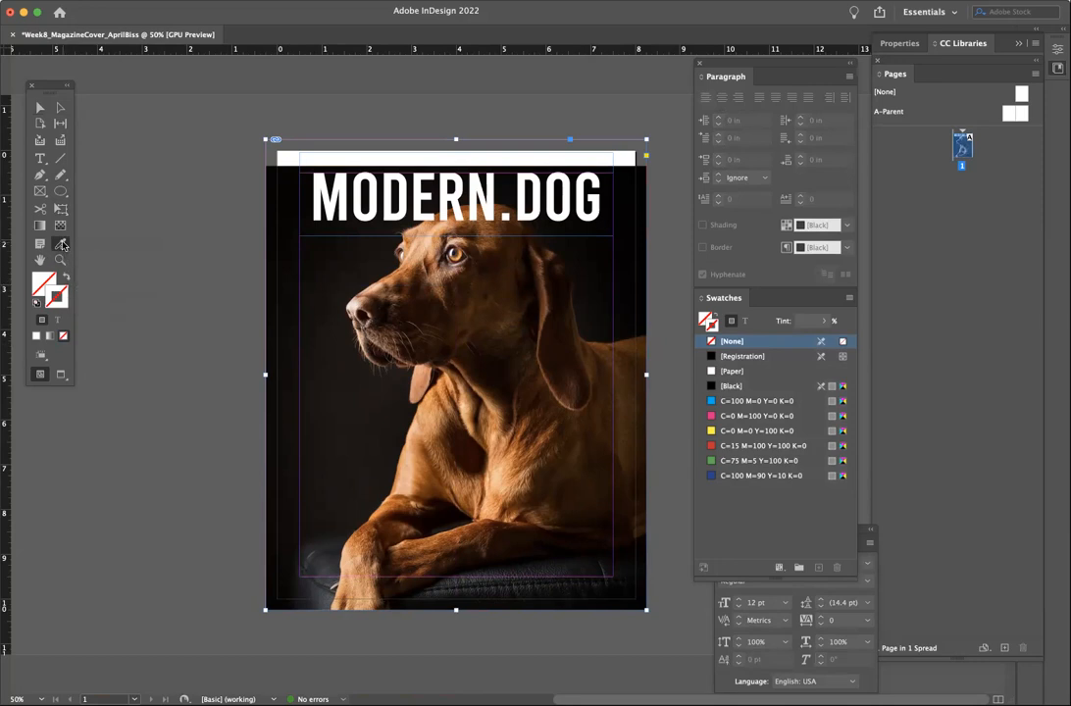
left_click(62, 246)
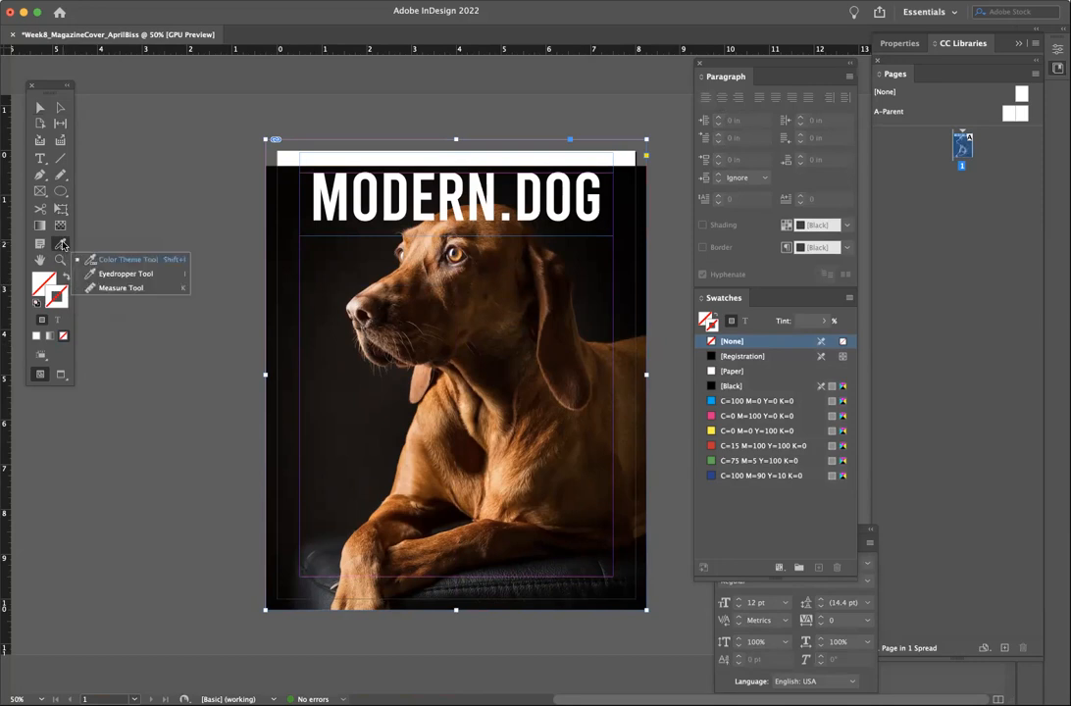
left_click(110, 261)
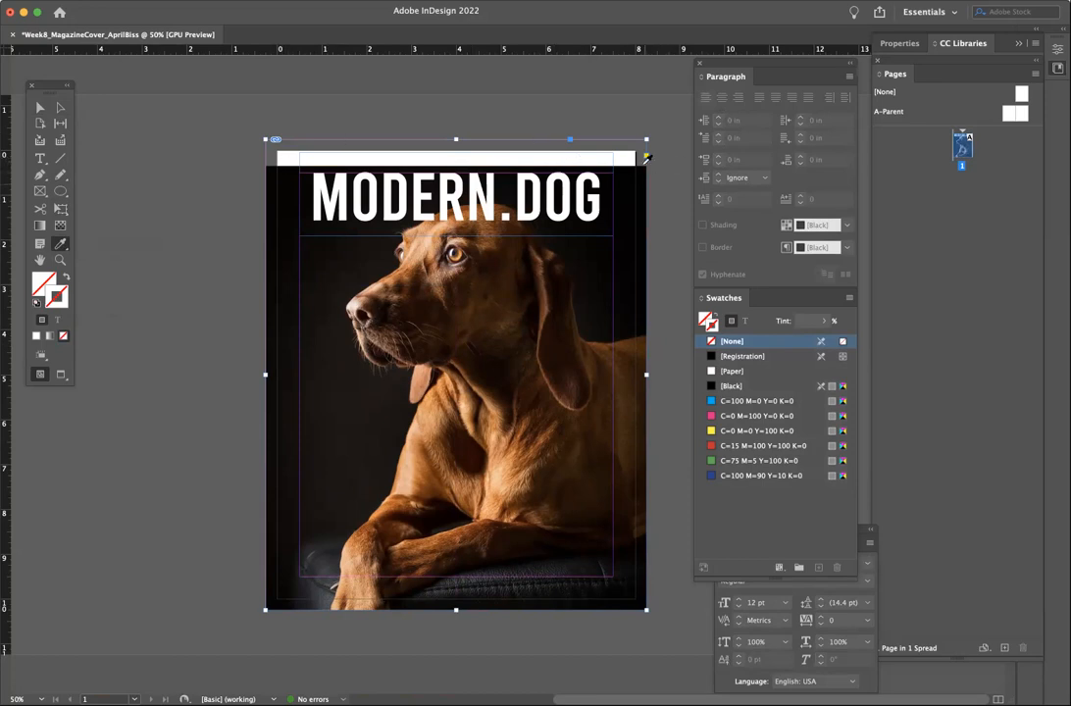
left_click(274, 163)
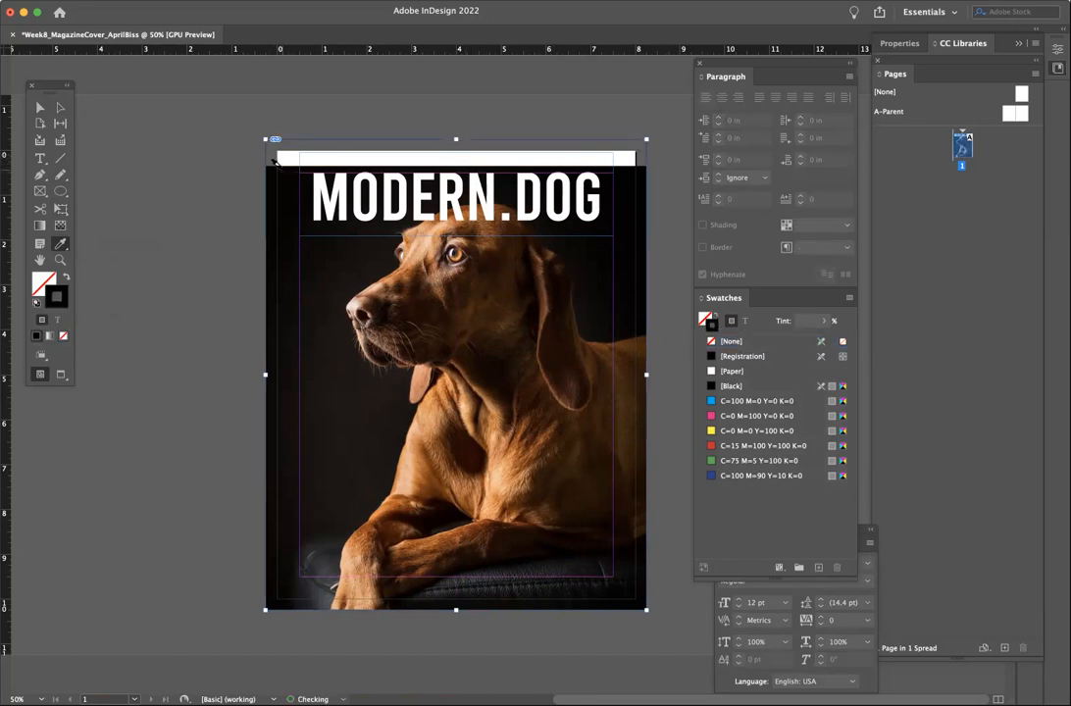
left_click(65, 277)
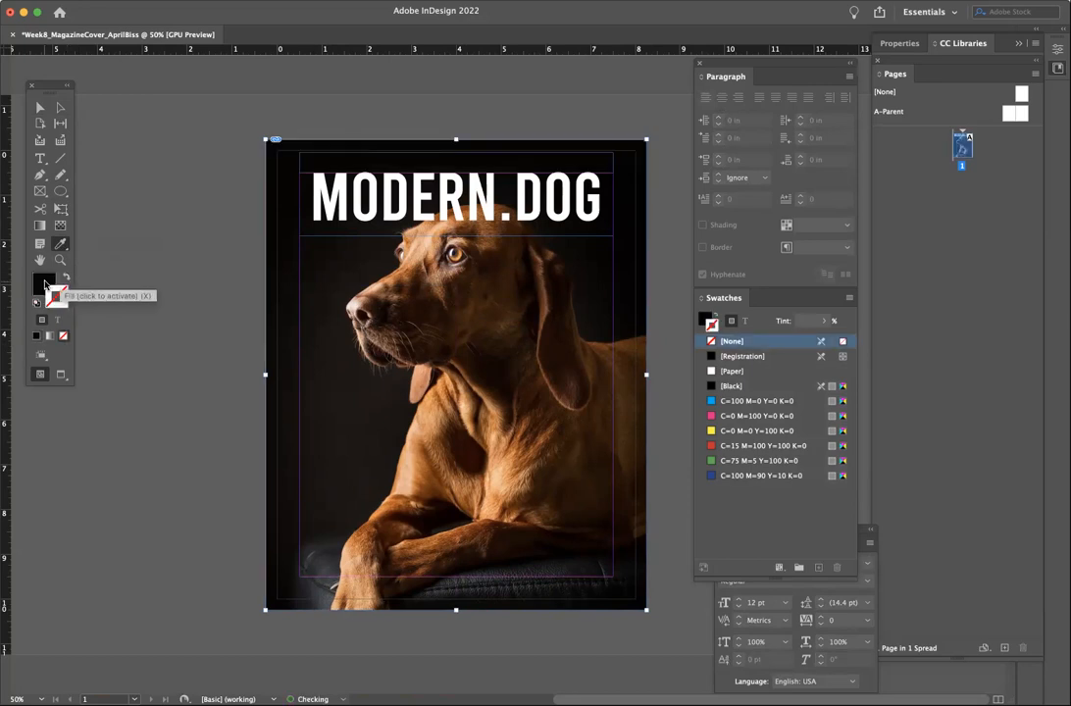
left_click(167, 142)
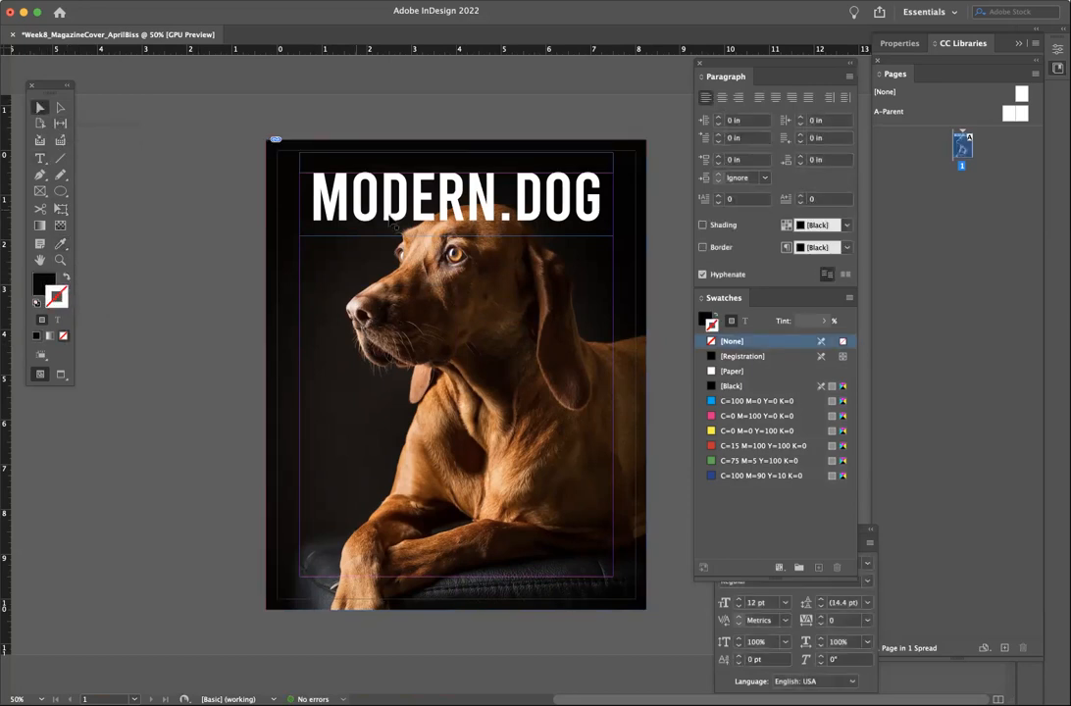
left_click(455, 374)
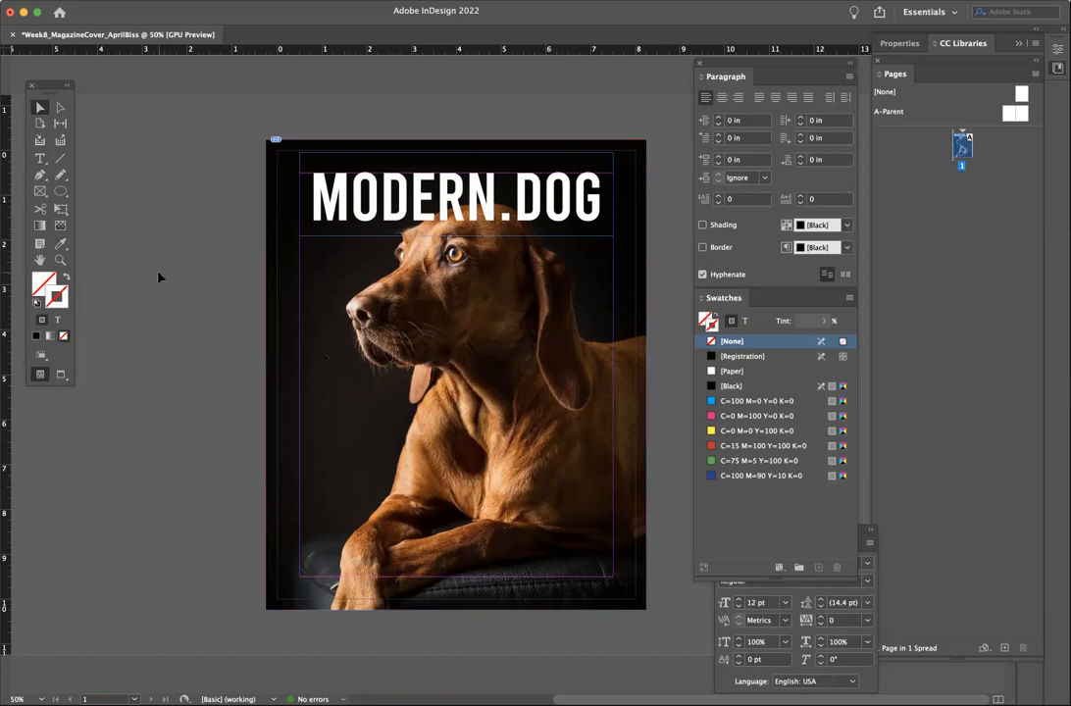
left_click(299, 1)
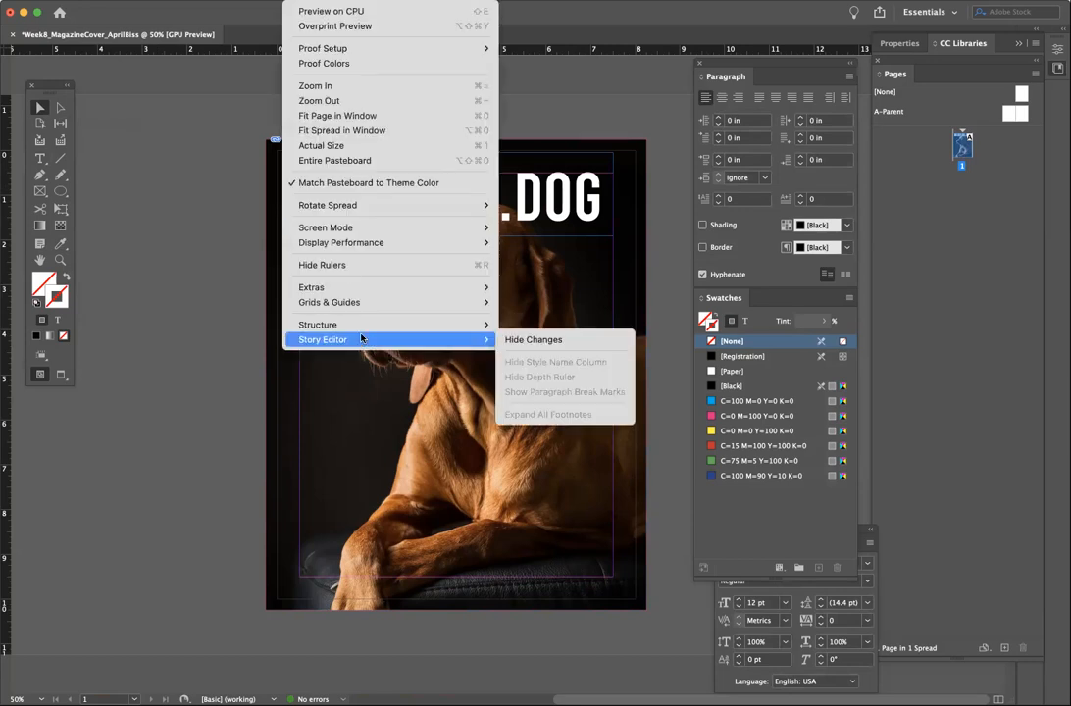
mouse_move(431, 302)
left_click(517, 303)
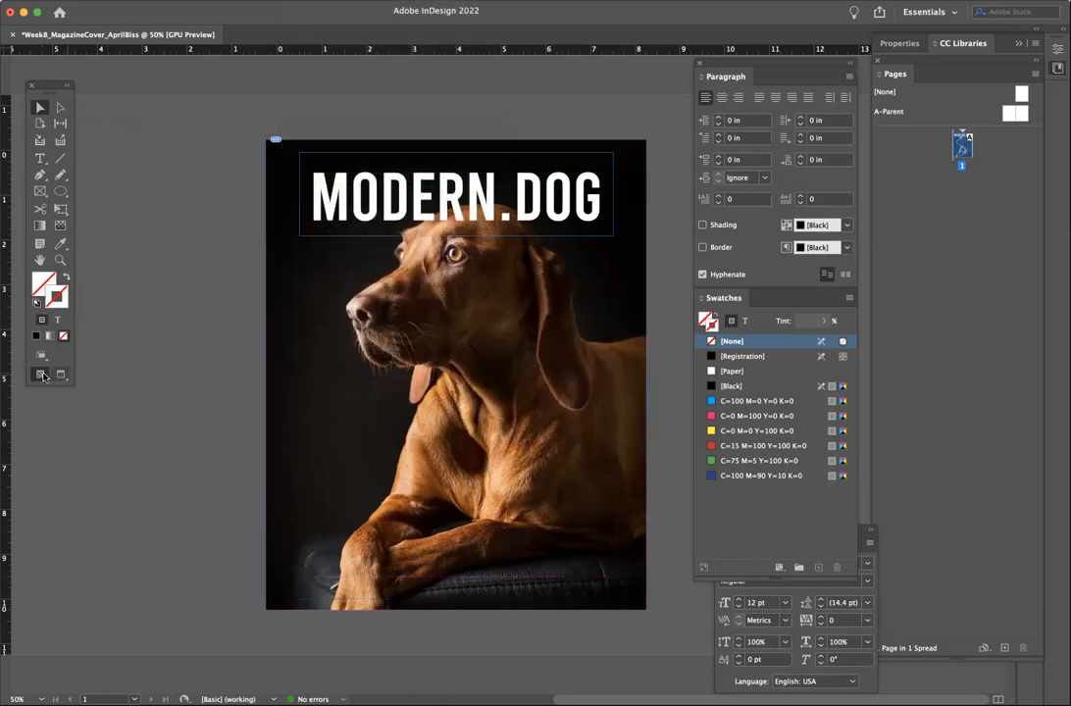
left_click(306, 2)
mouse_move(431, 302)
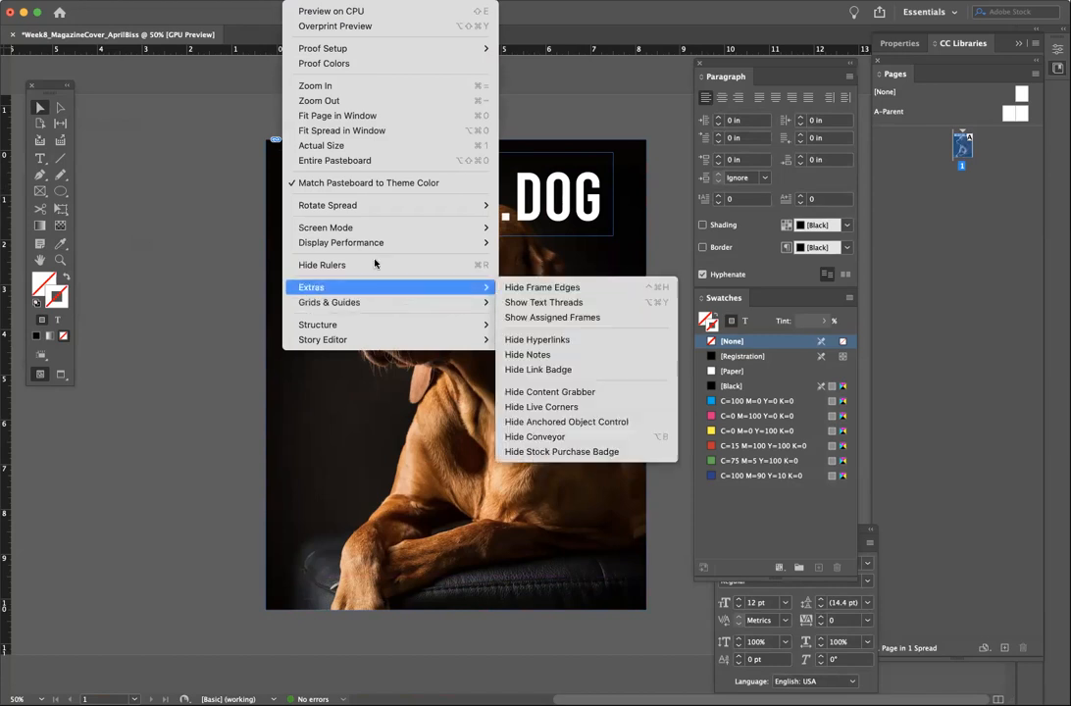
left_click(318, 25)
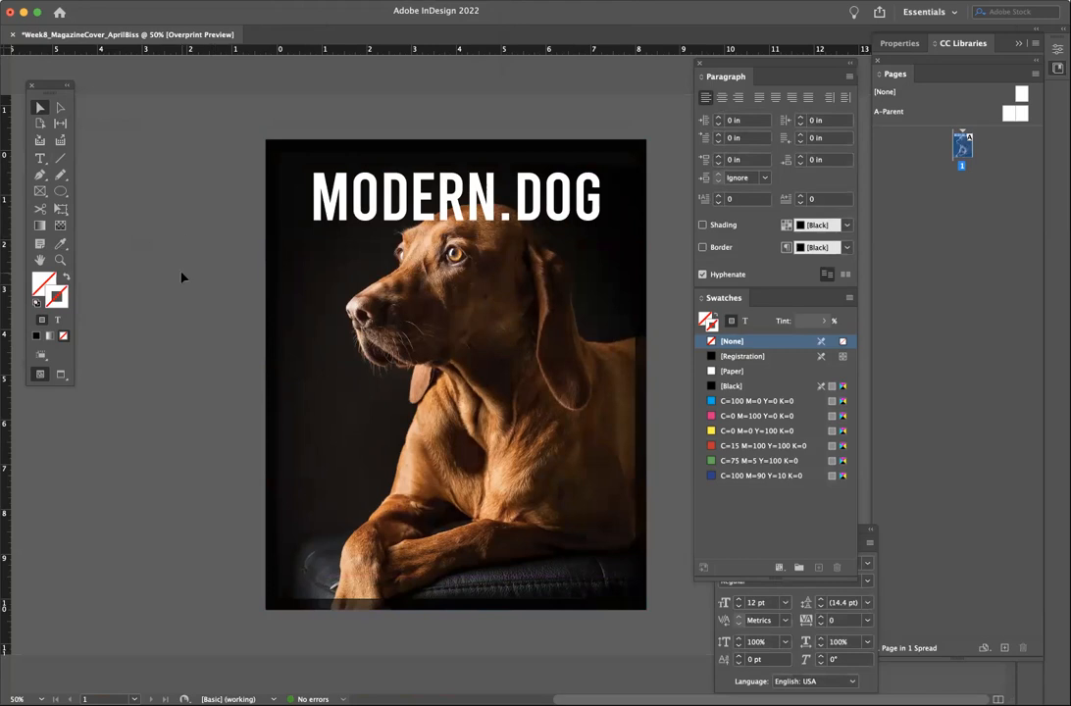
left_click(337, 1)
mouse_move(300, 1)
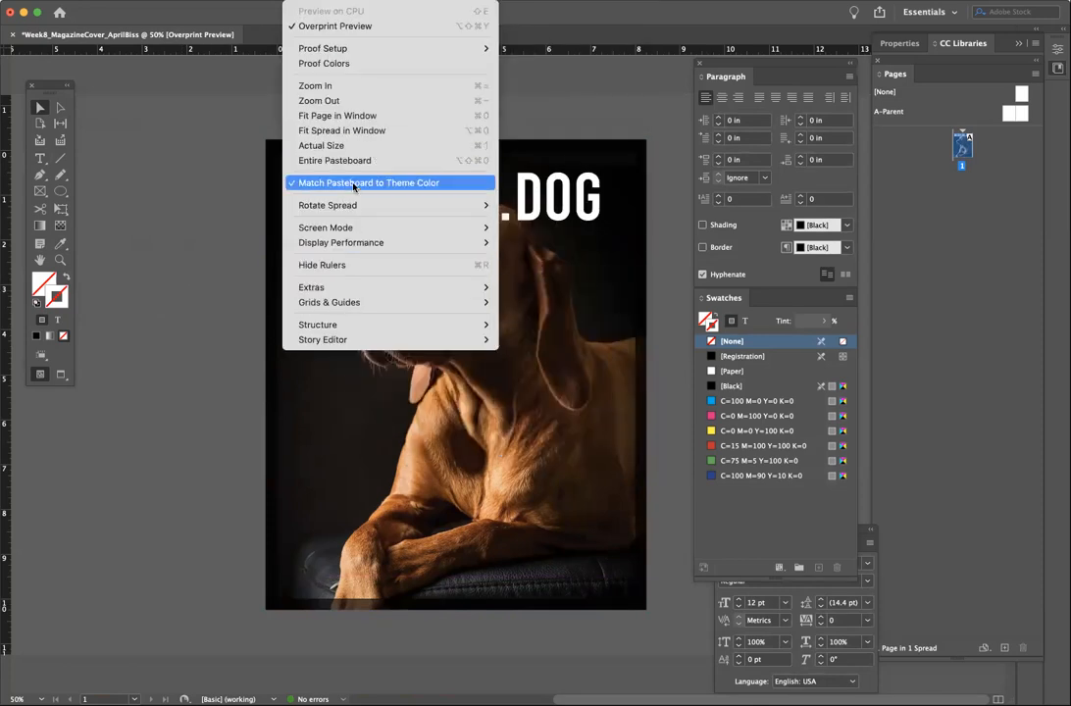
left_click(333, 25)
left_click(304, 1)
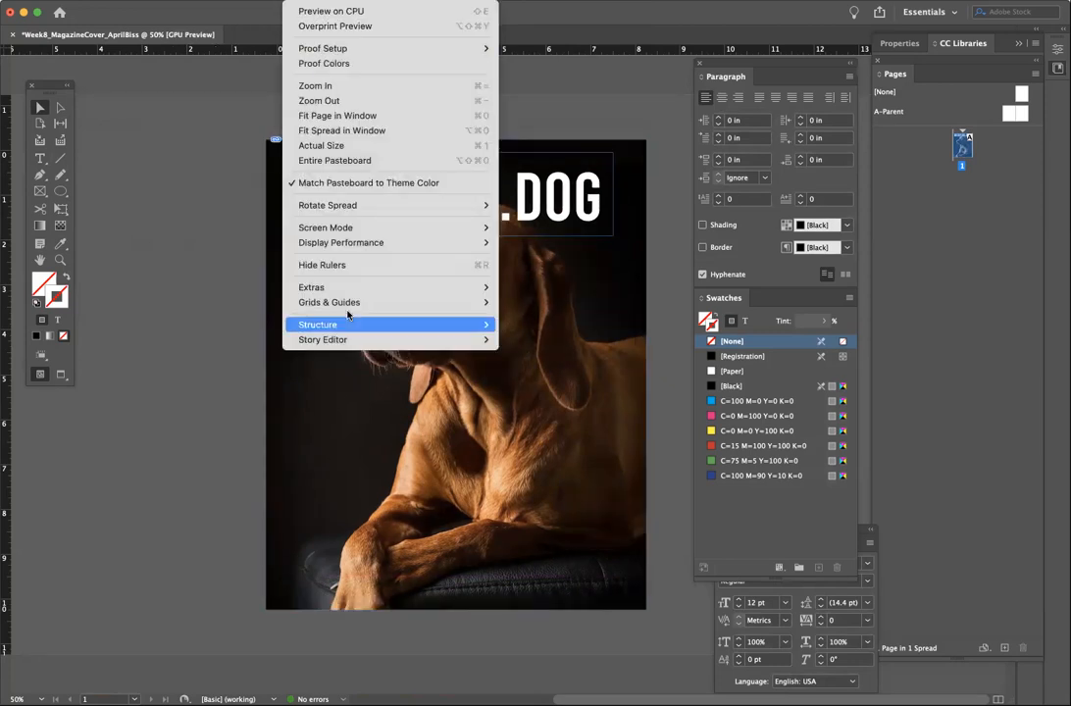
mouse_move(354, 302)
left_click(535, 302)
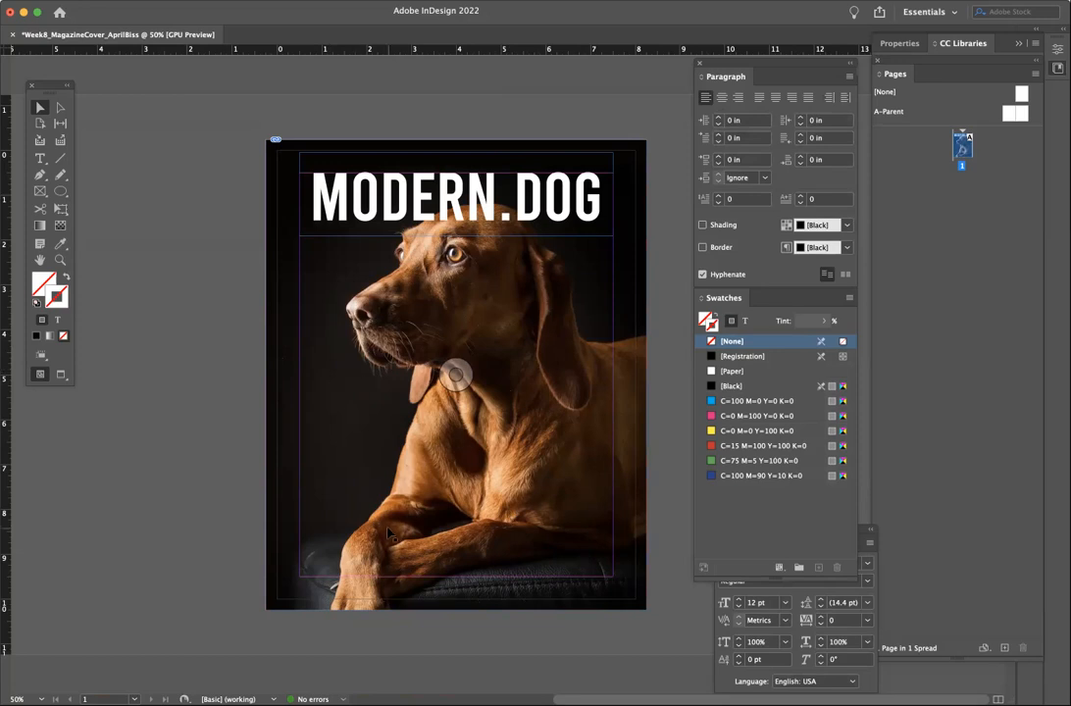
- Add vertical ruler guides about 1 in from the left edge and at about 7.14 in
key("Tab")
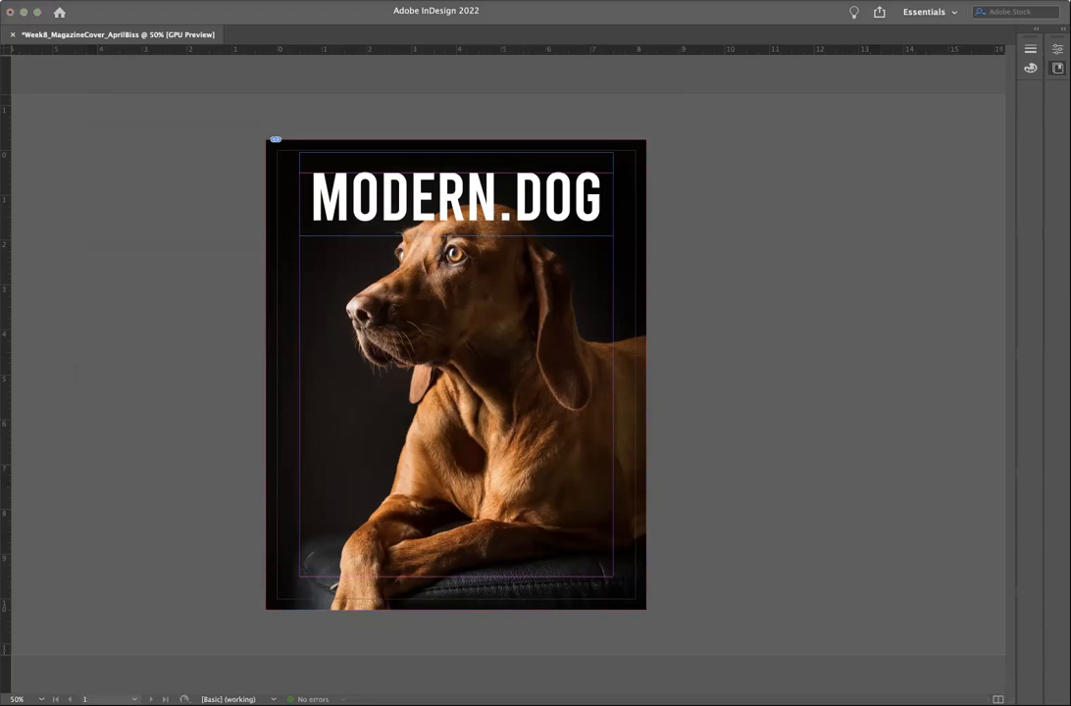
key("Tab")
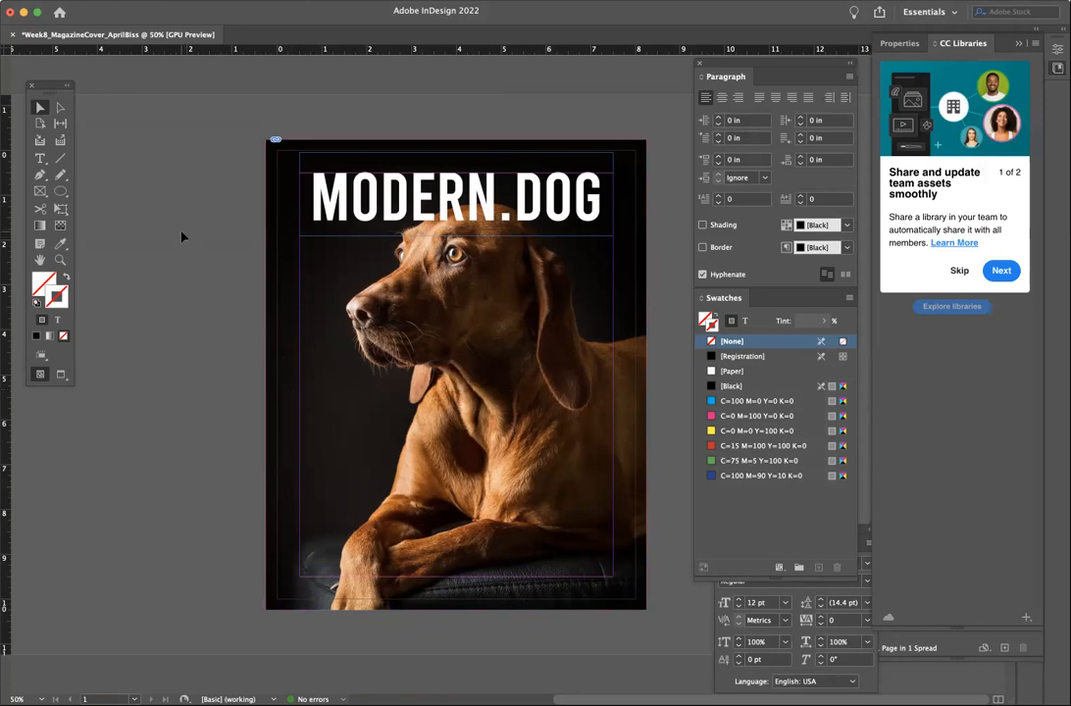
left_click(39, 158)
left_click_drag(6, 274, 318, 294)
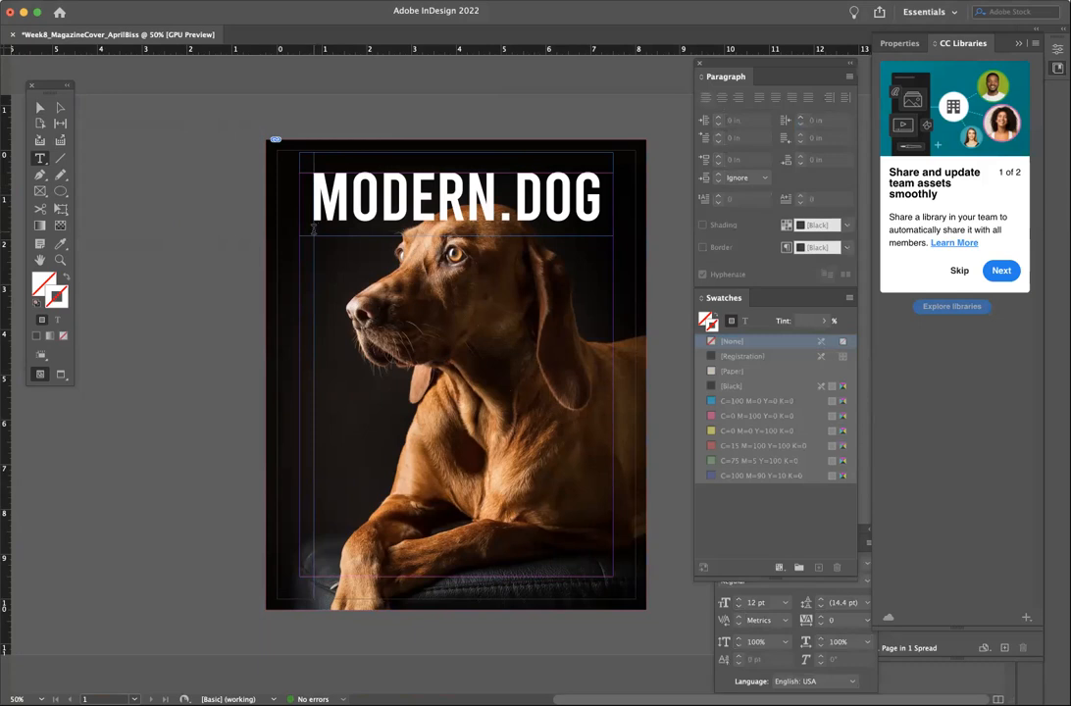
left_click_drag(9, 278, 600, 418)
left_click(39, 107)
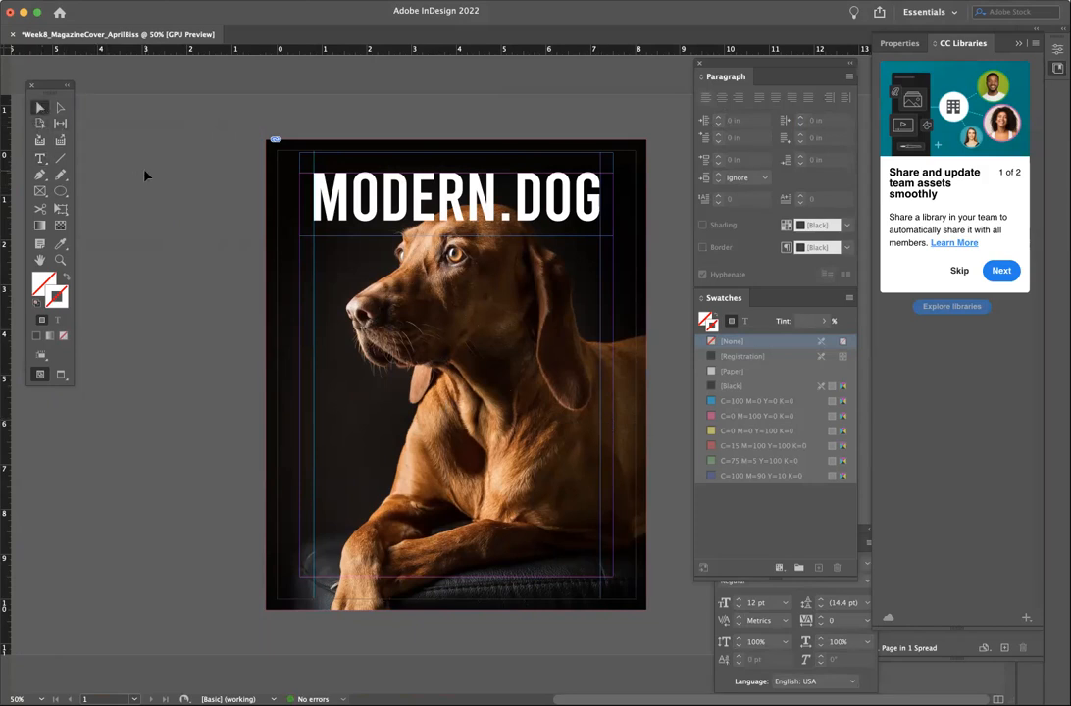
left_click(39, 158)
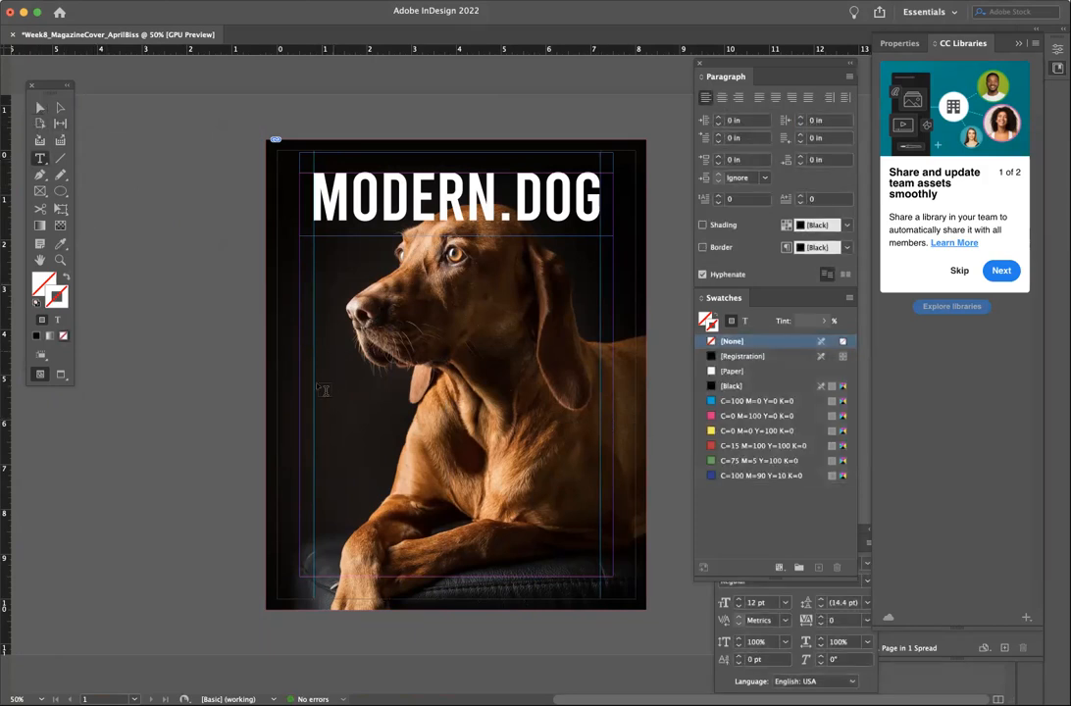
- Draw a text frame at the cover's left, enter the tagline and set it in Bebas
left_click_drag(313, 367, 406, 509)
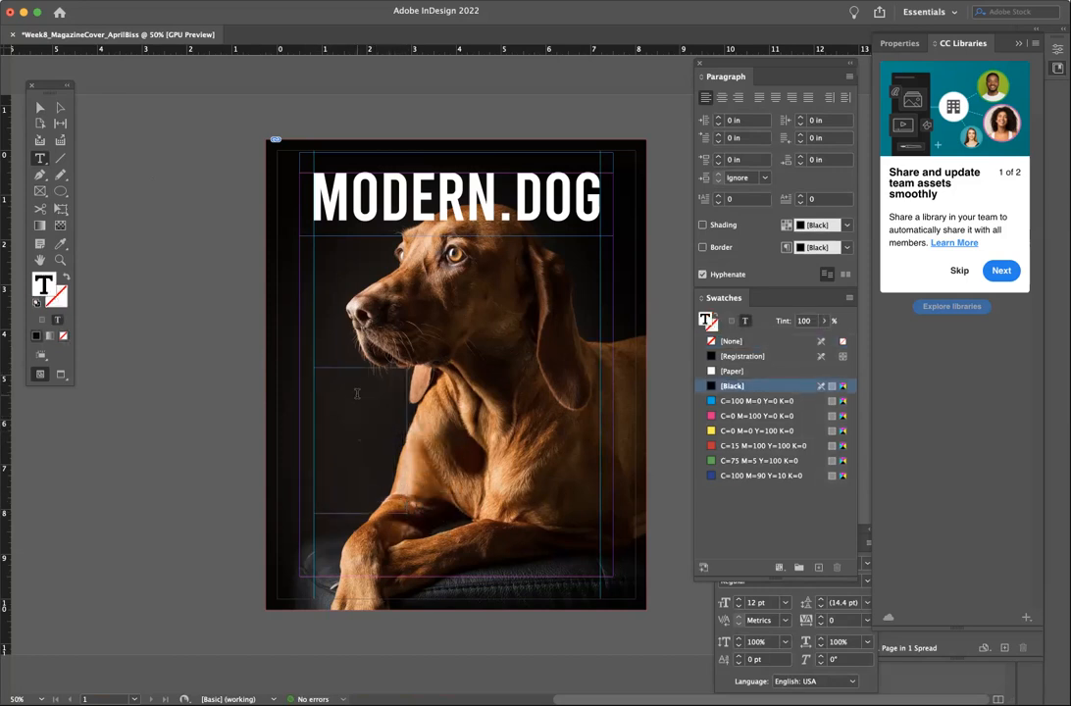
type("T")
key("super+a")
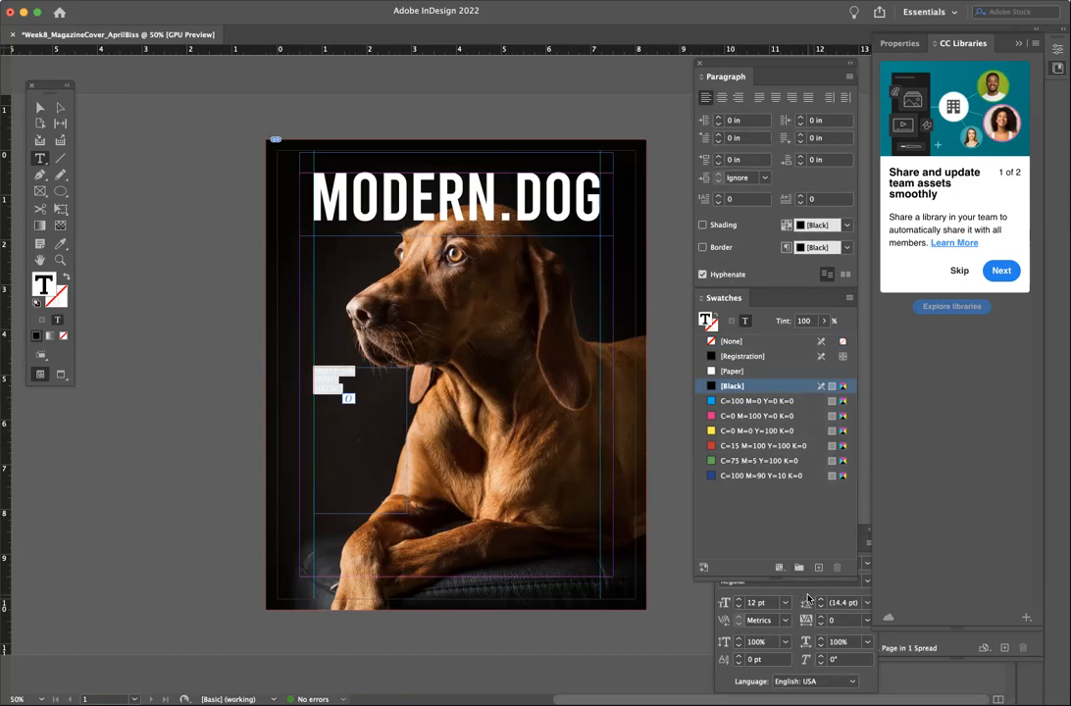
left_click(808, 595)
left_click(769, 565)
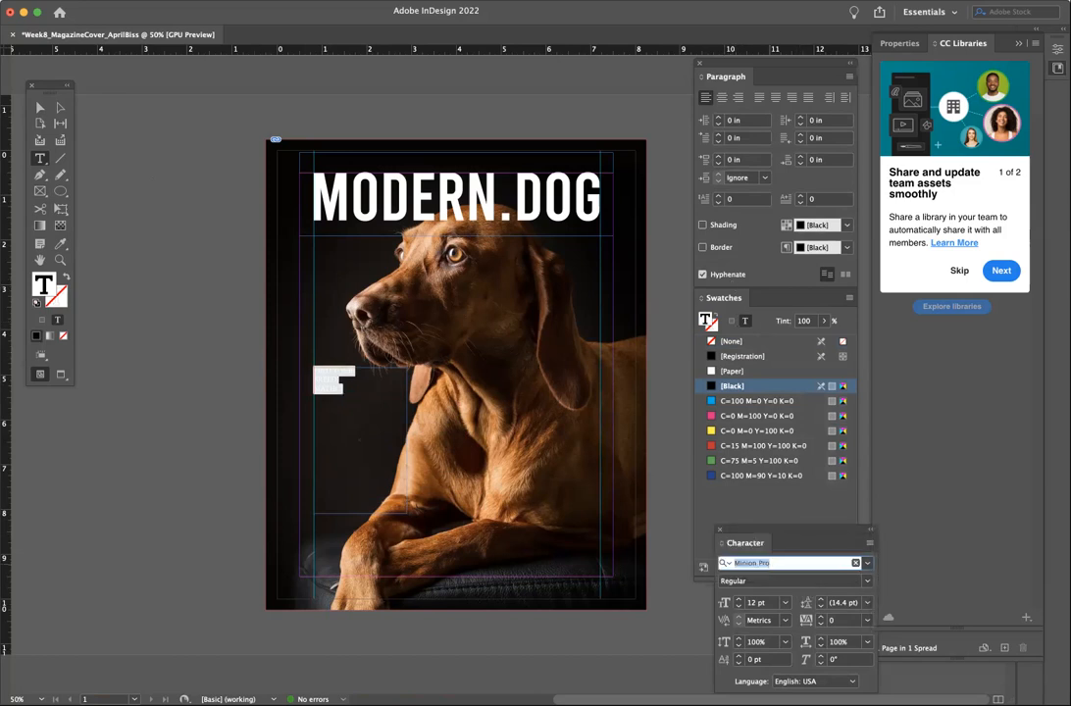
type("Be")
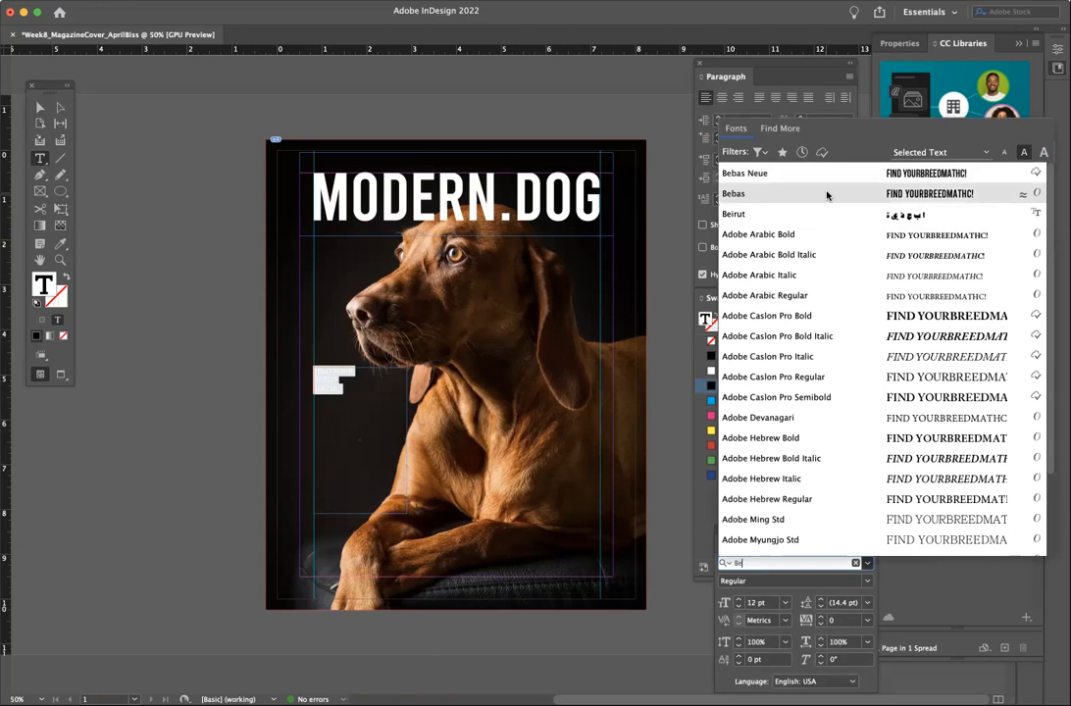
left_click(827, 195)
- Enlarge the tagline to 27 pt and colour it white with the [Paper] swatch
left_click(739, 599)
left_click(739, 599)
left_click(739, 600)
left_click(739, 599)
left_click(740, 599)
left_click(739, 599)
left_click(739, 599)
left_click(739, 599)
left_click(739, 599)
left_click(740, 599)
left_click(739, 599)
left_click(740, 599)
left_click(739, 599)
left_click(740, 599)
left_click(740, 599)
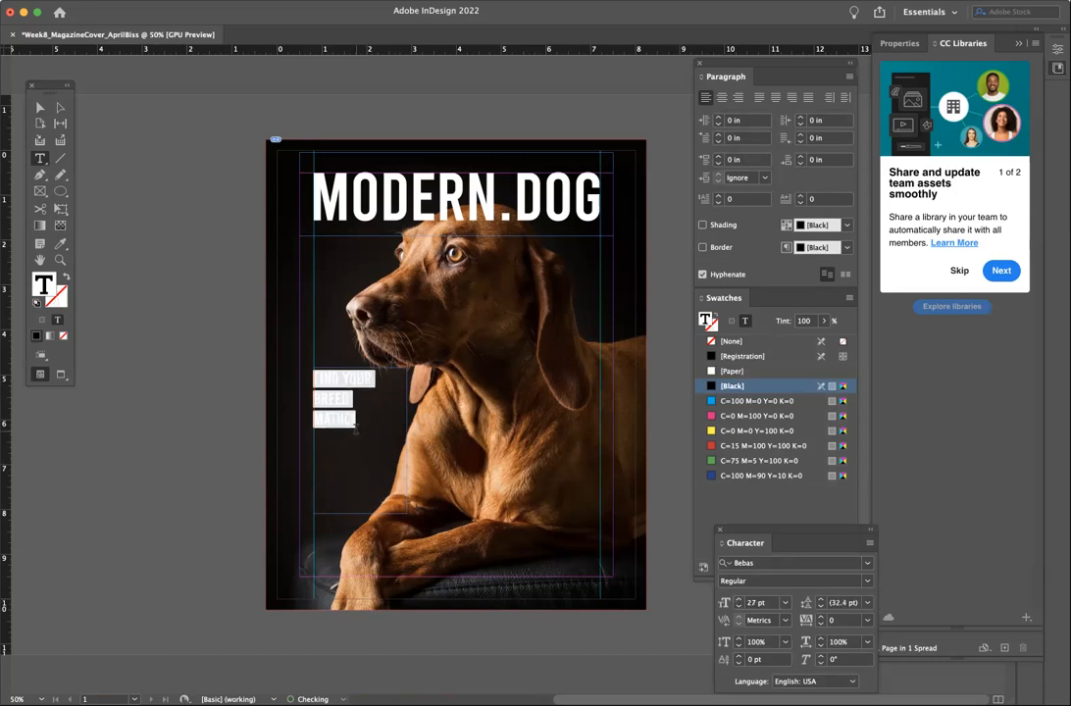
left_click(344, 411)
left_click_drag(359, 418, 271, 337)
left_click(732, 370)
left_click(352, 399)
- Dock the Character panel under the swatches and enlarge the word BREED to 44 pt
key("shift+super+Left")
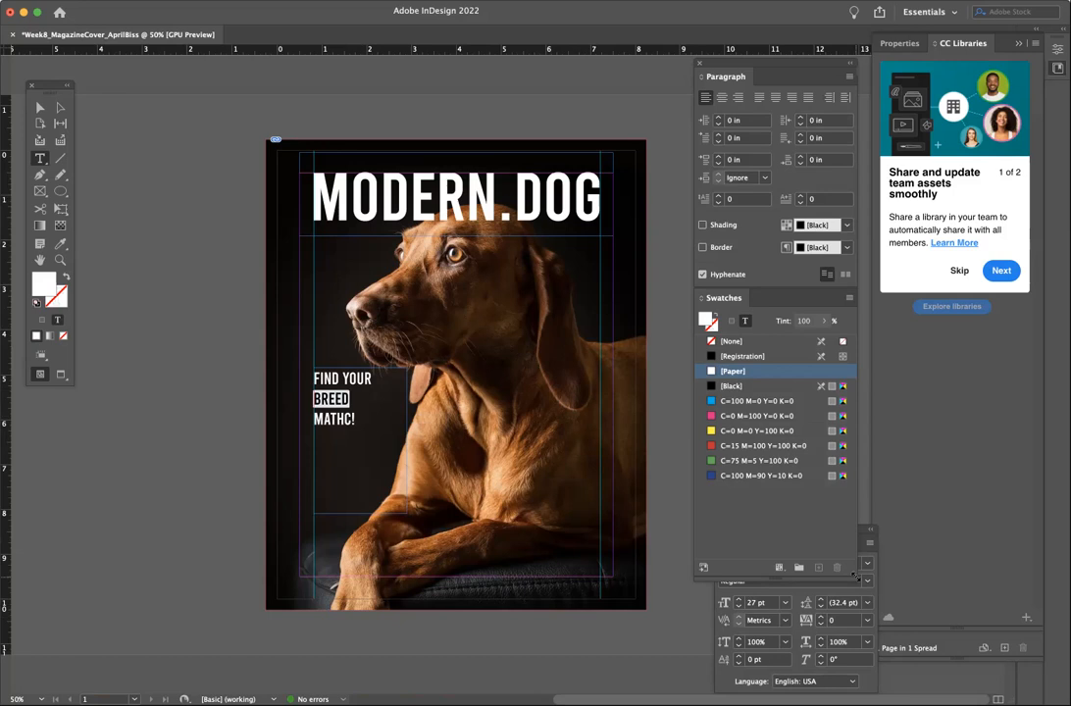
left_click_drag(855, 577, 853, 487)
left_click_drag(819, 530, 784, 503)
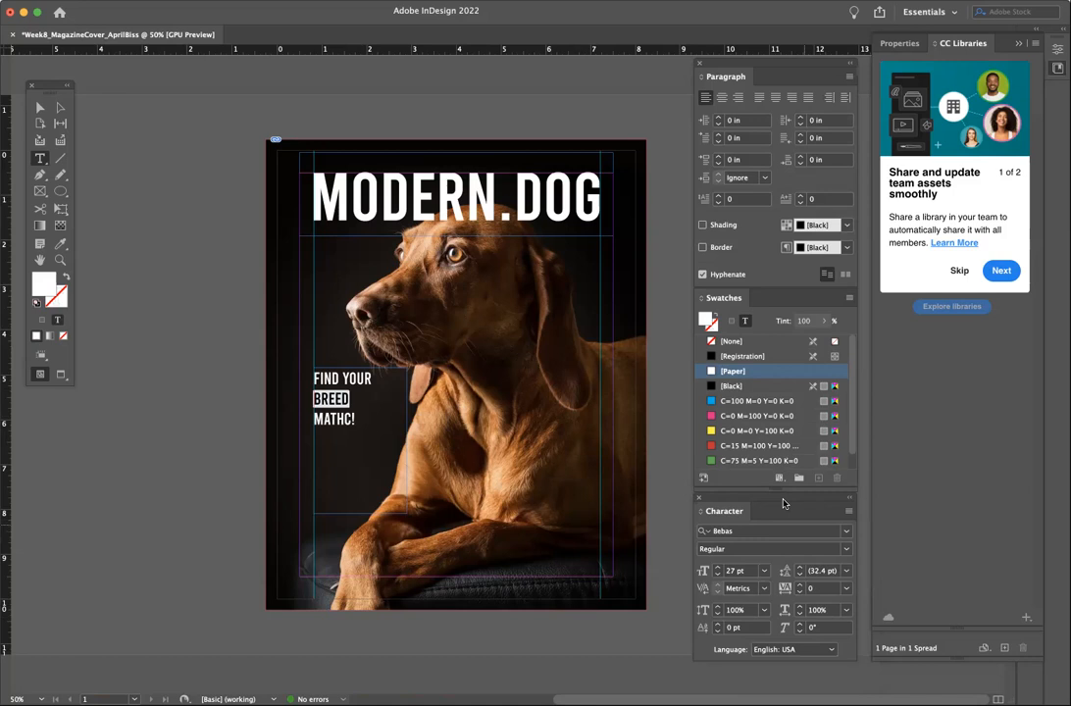
left_click(718, 567)
left_click(717, 567)
left_click(717, 567)
left_click(718, 567)
left_click(717, 567)
left_click(718, 566)
left_click(718, 566)
left_click(717, 570)
left_click(718, 570)
left_click(717, 569)
left_click(718, 569)
left_click(718, 570)
left_click(717, 566)
- Correct MATHC! to MATCH! and enlarge MATCH! to 35 pt
left_click_drag(352, 432, 331, 432)
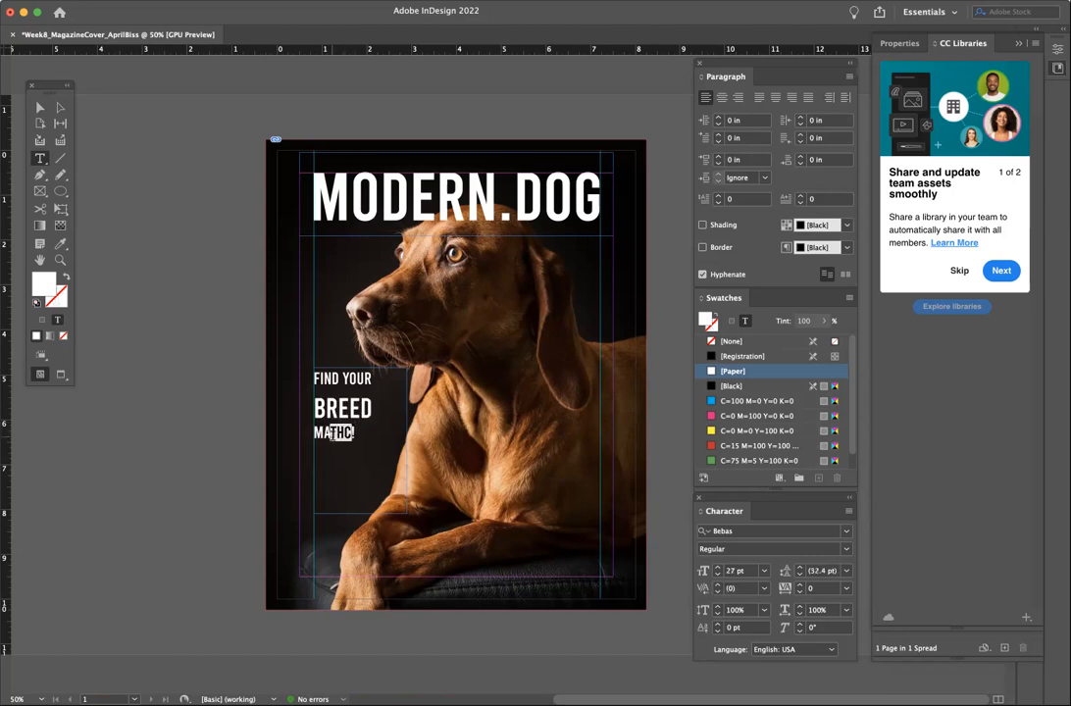
type("TCH")
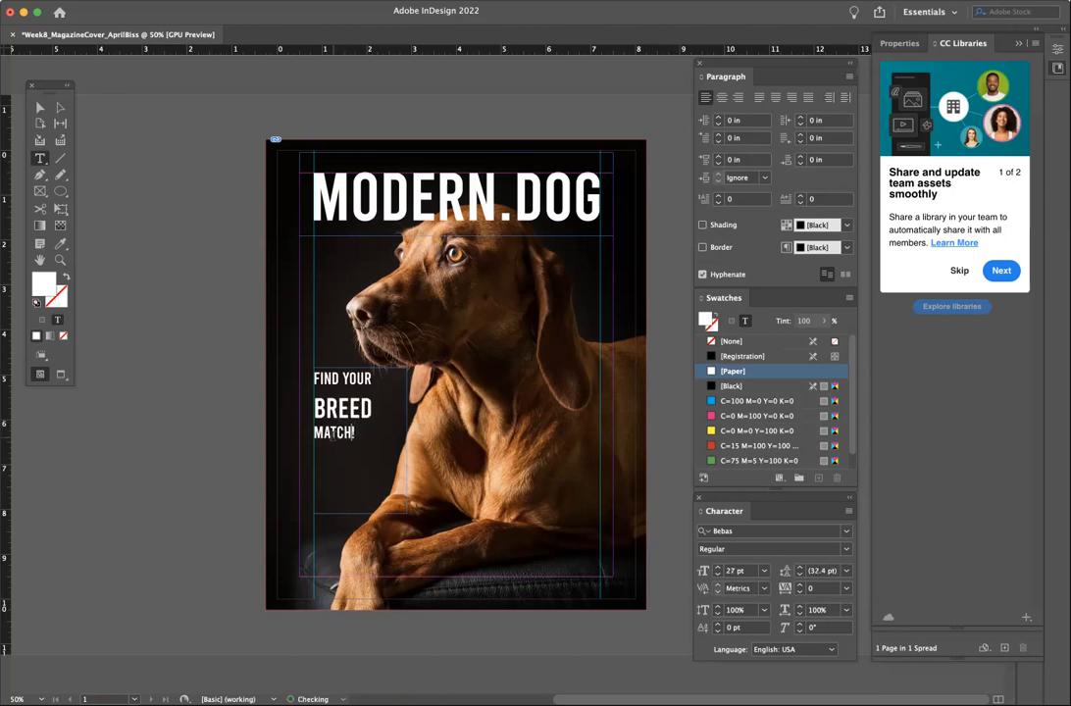
left_click_drag(314, 378, 372, 379)
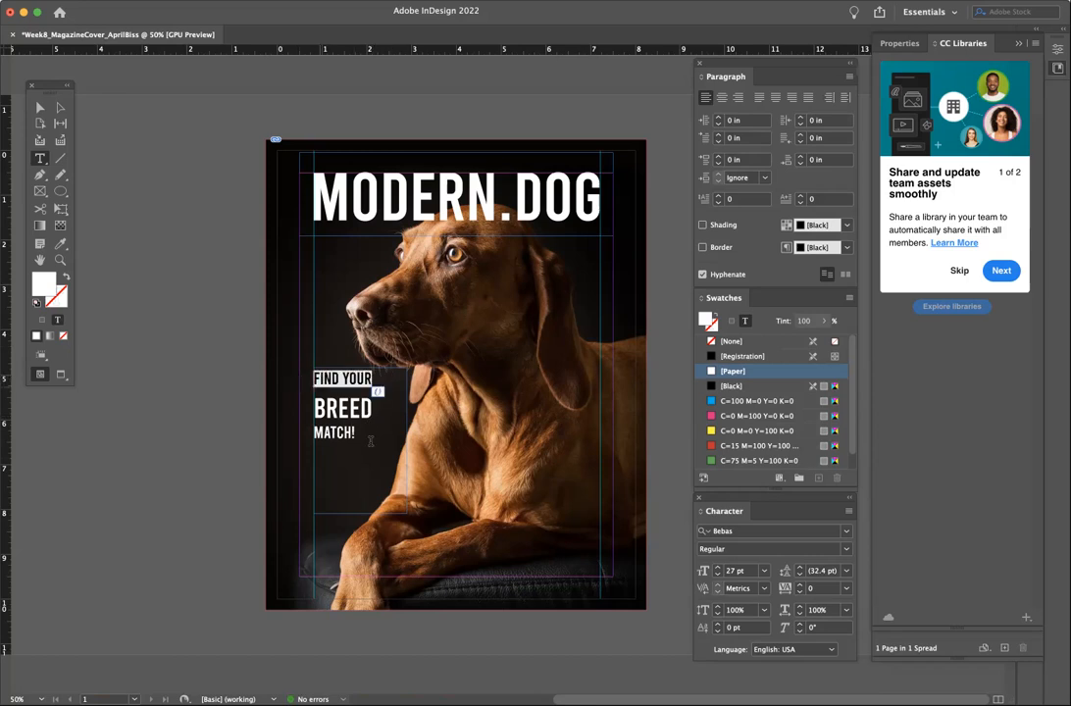
left_click_drag(314, 433, 356, 433)
left_click(717, 569)
left_click(718, 569)
left_click(718, 569)
left_click(718, 569)
left_click(718, 569)
left_click(718, 568)
left_click(718, 569)
left_click(717, 568)
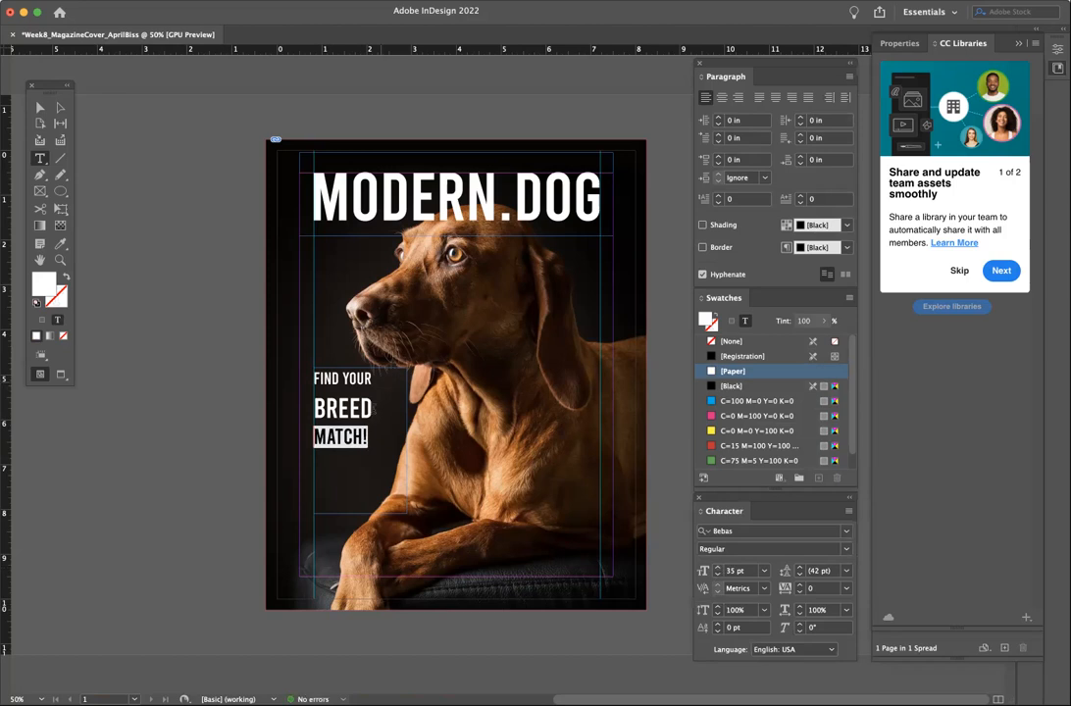
- Set the leading of all three tagline lines to 36 pt
left_click_drag(373, 380, 301, 378)
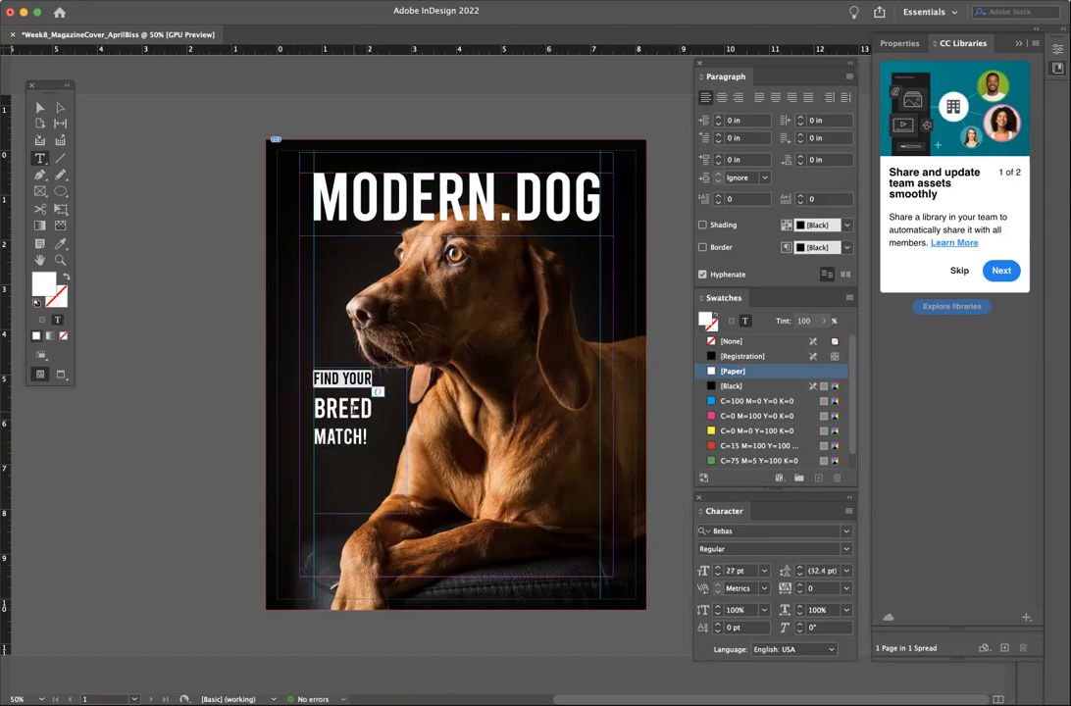
left_click(393, 440)
left_click_drag(390, 441, 311, 437)
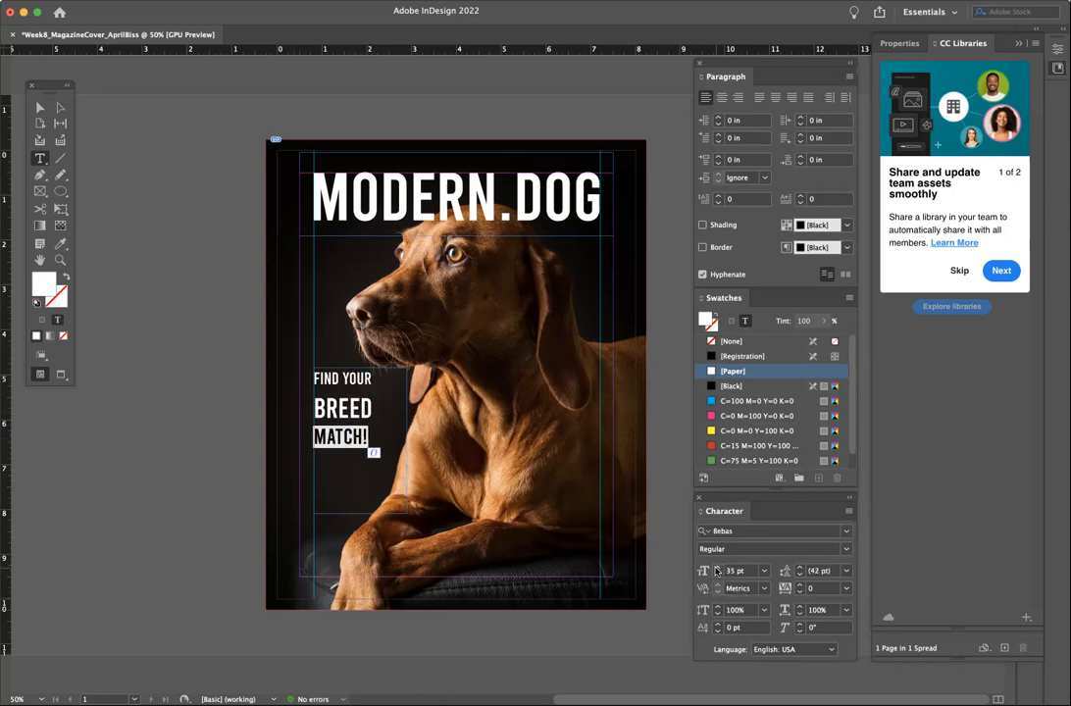
left_click_drag(384, 439, 274, 354)
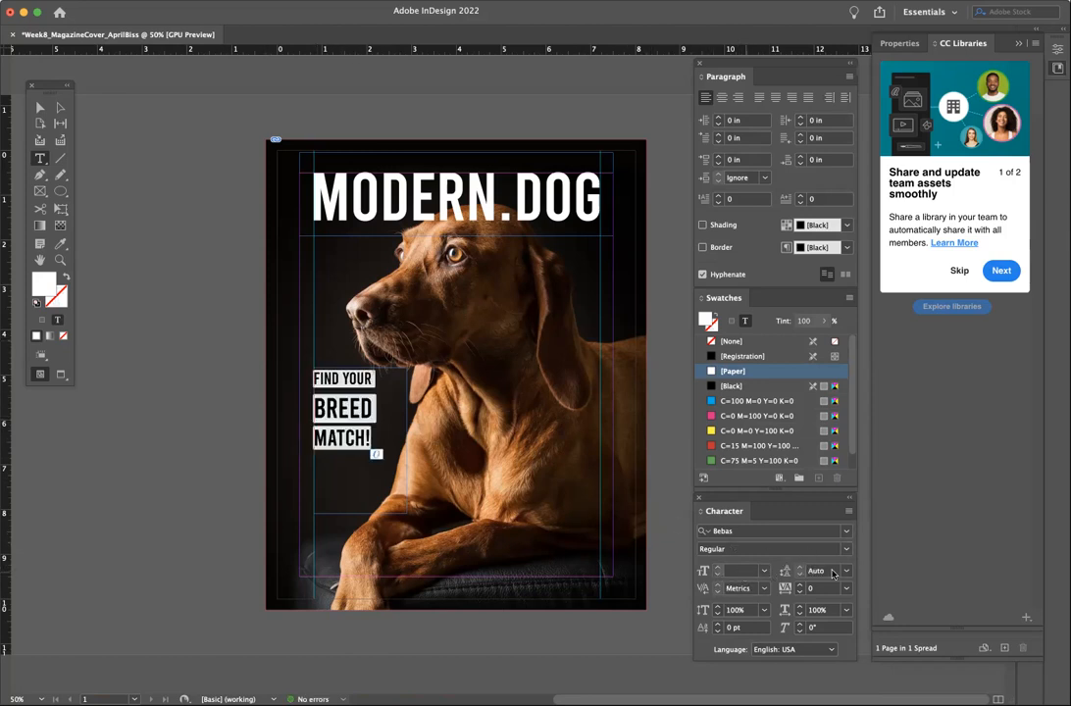
left_click(844, 572)
left_click(832, 500)
left_click(845, 570)
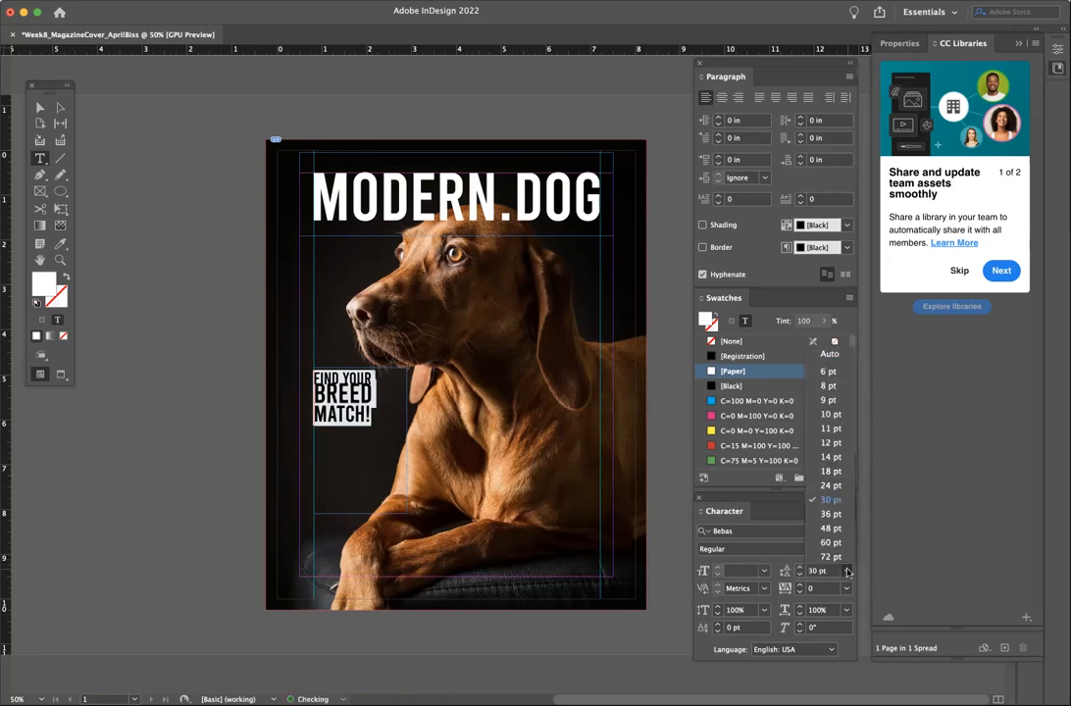
left_click(838, 518)
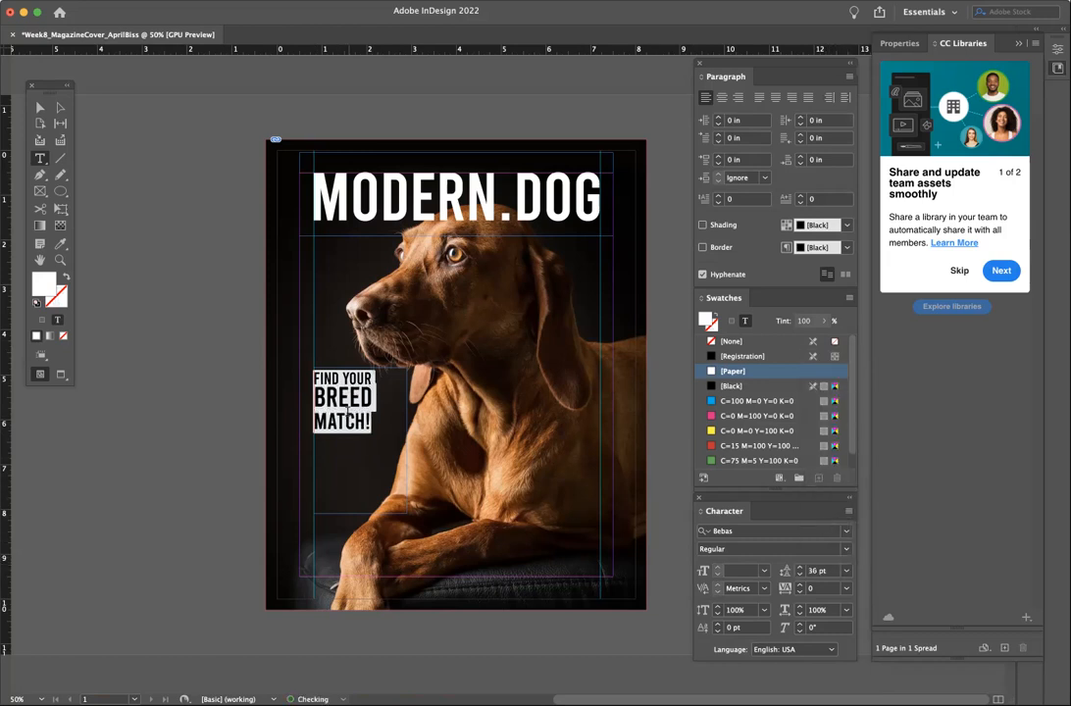
left_click(346, 410)
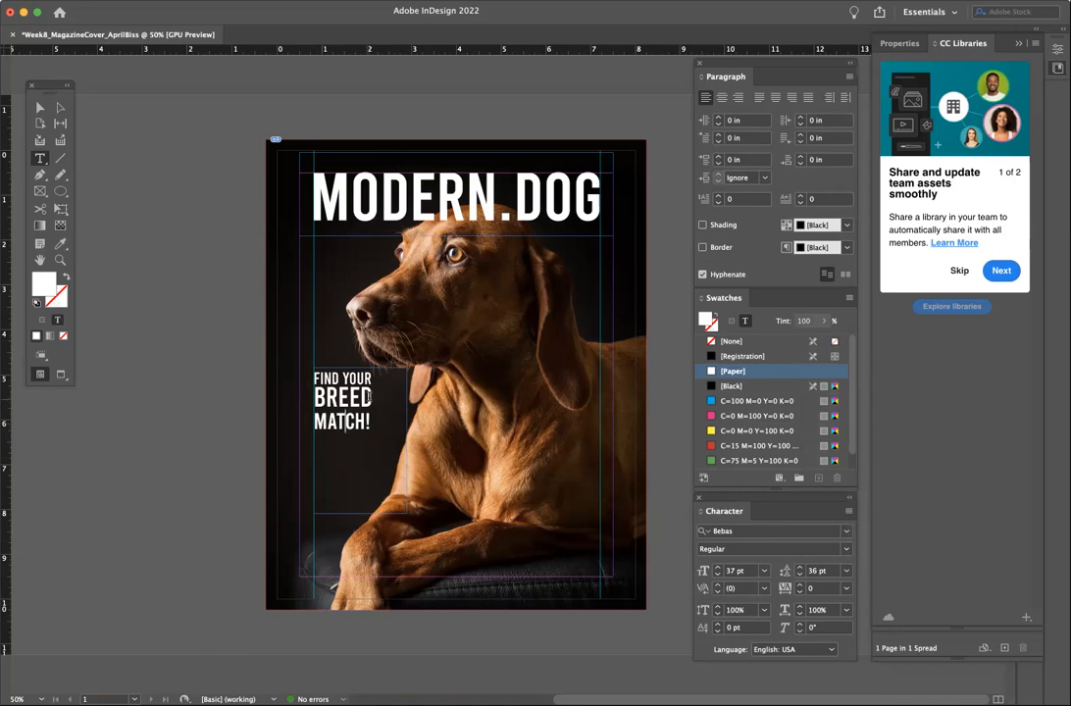
left_click(370, 381)
- Zoom in on the tagline and select the MATCH! line
left_click(59, 261)
left_click(470, 409)
left_click(469, 409)
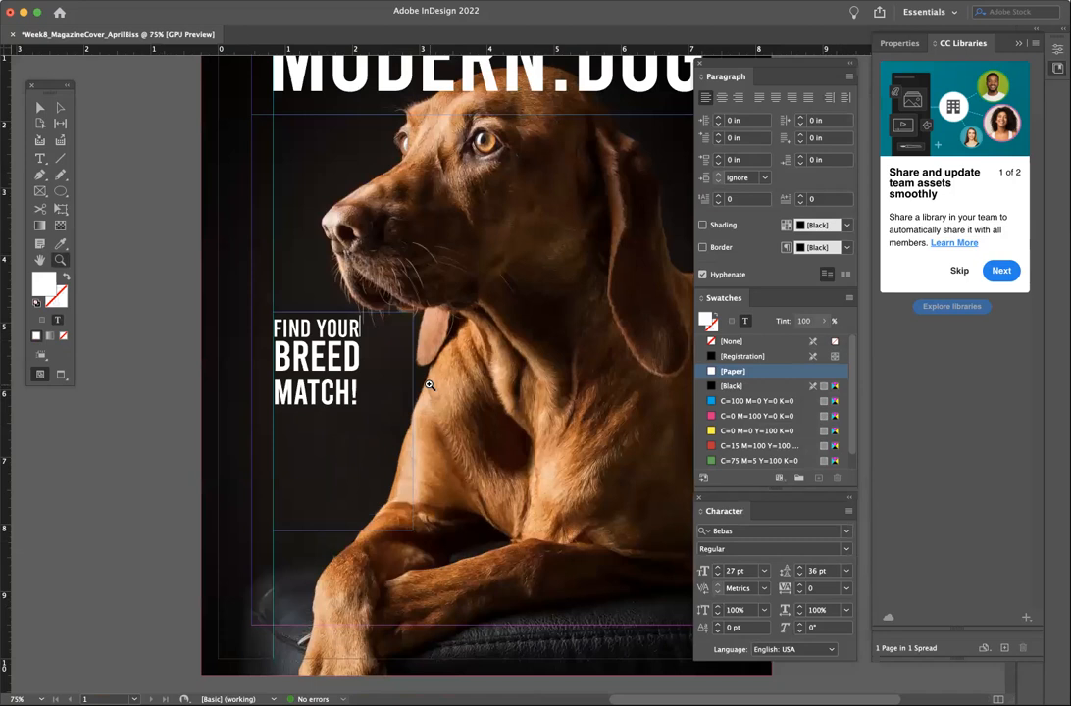
left_click(367, 329)
left_click(40, 160)
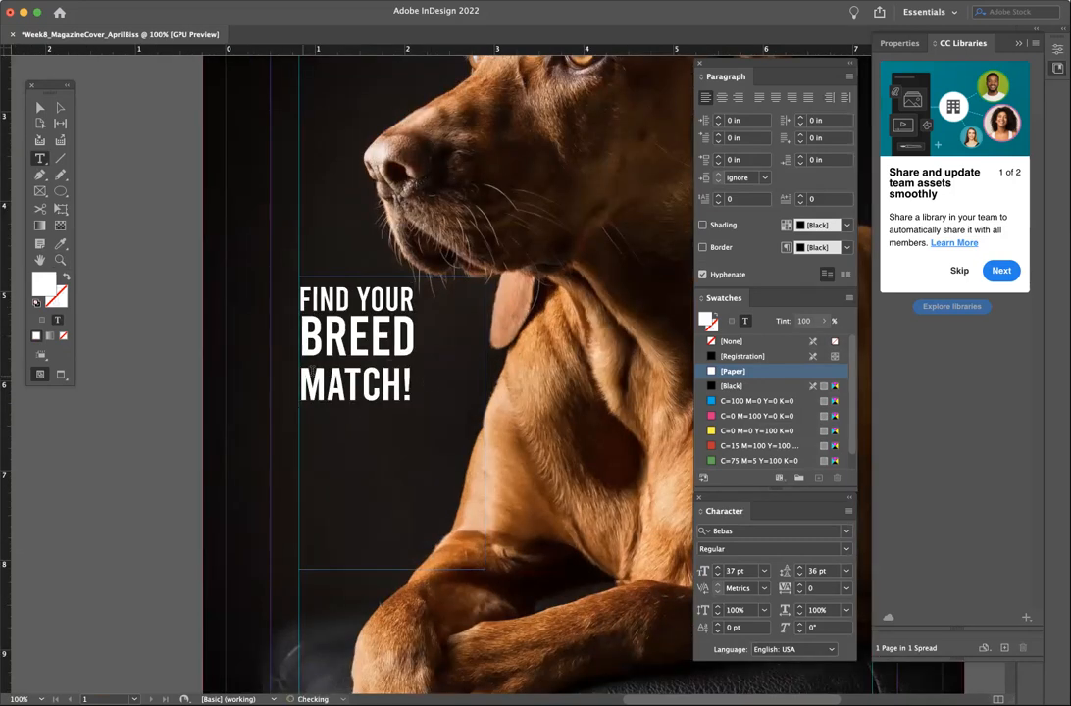
double_click(419, 385)
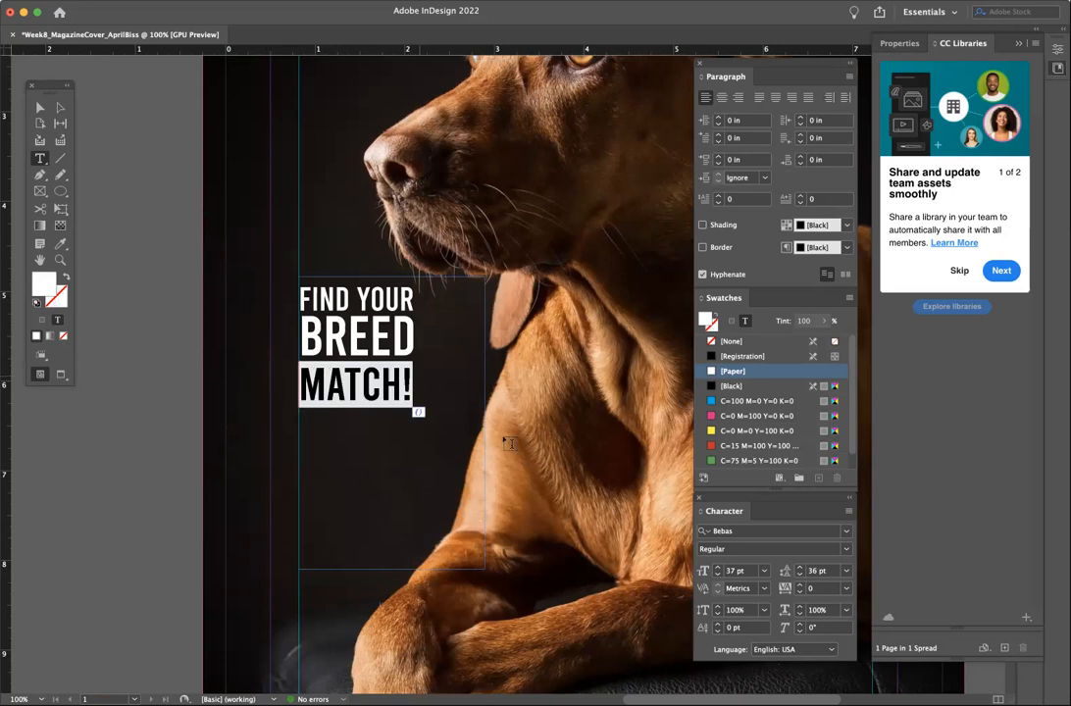
left_click(323, 306)
left_click_drag(299, 294, 414, 387)
left_click(420, 378)
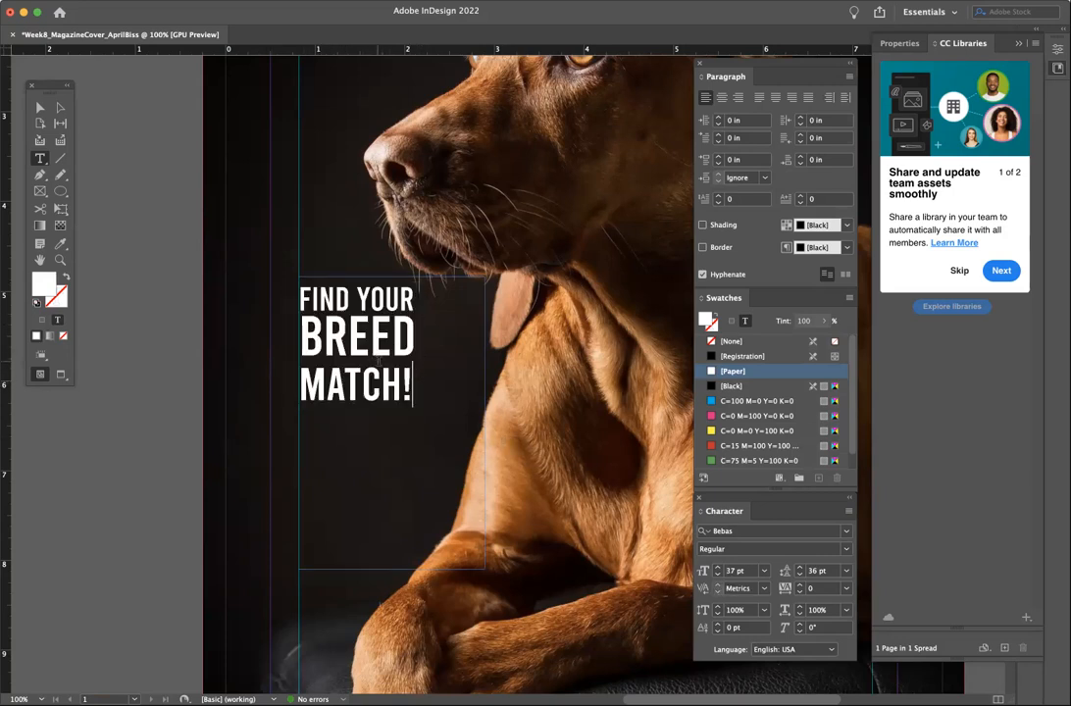
double_click(405, 380)
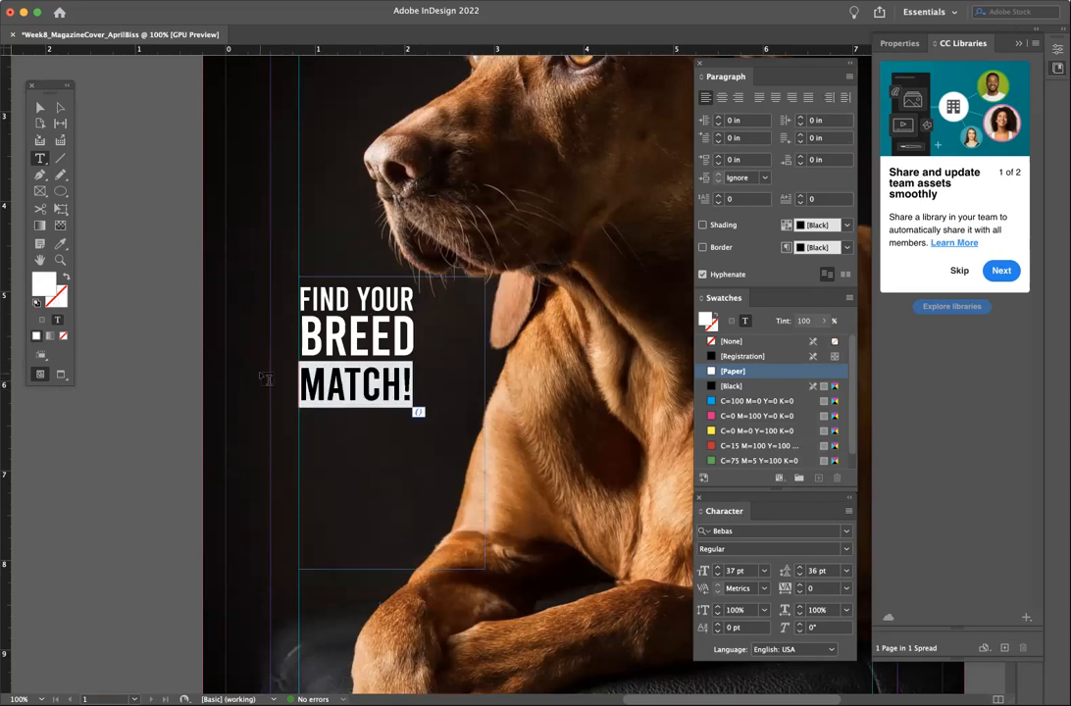
left_click_drag(414, 385, 285, 383)
left_click(398, 379)
left_click_drag(422, 381, 298, 382)
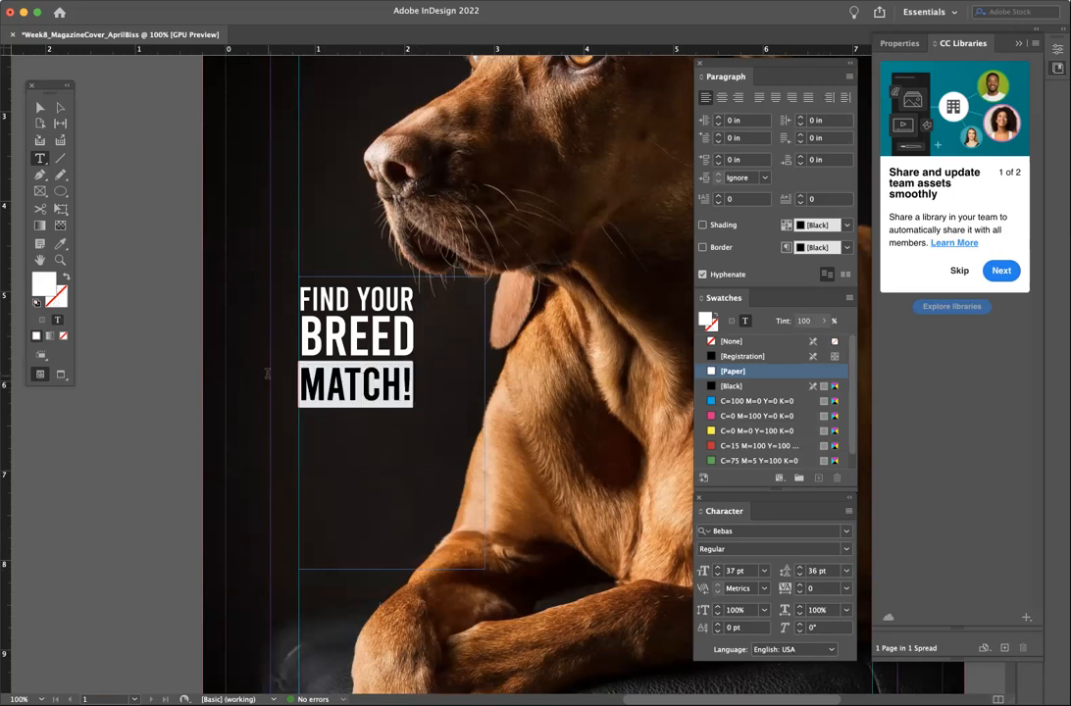
- Reduce the MATCH! line's leading to 30 pt, pulling it closer to BREED
left_click(799, 576)
left_click(799, 575)
left_click(799, 575)
left_click(799, 575)
left_click(800, 576)
left_click(412, 370)
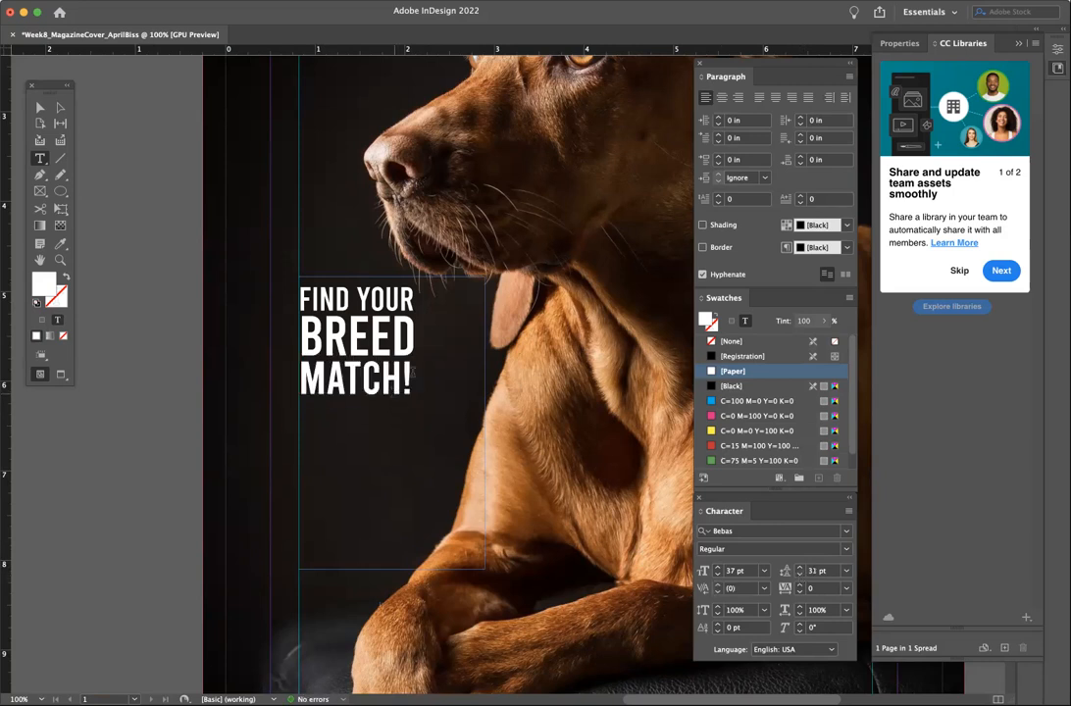
triple_click(421, 370)
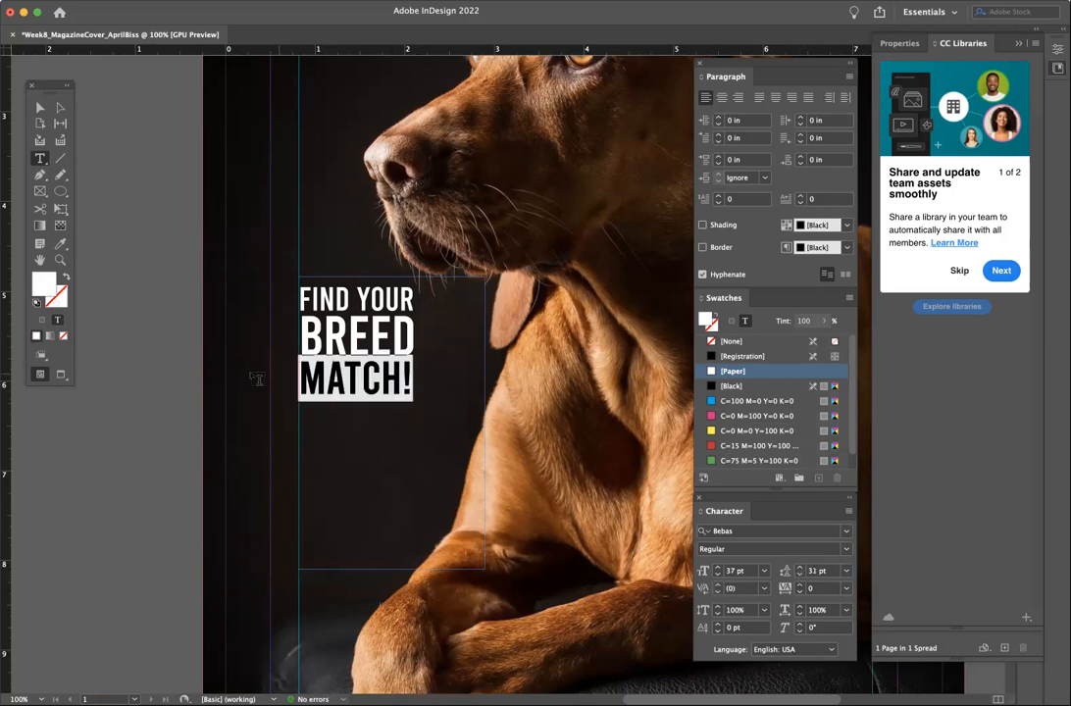
left_click(799, 576)
left_click(369, 363)
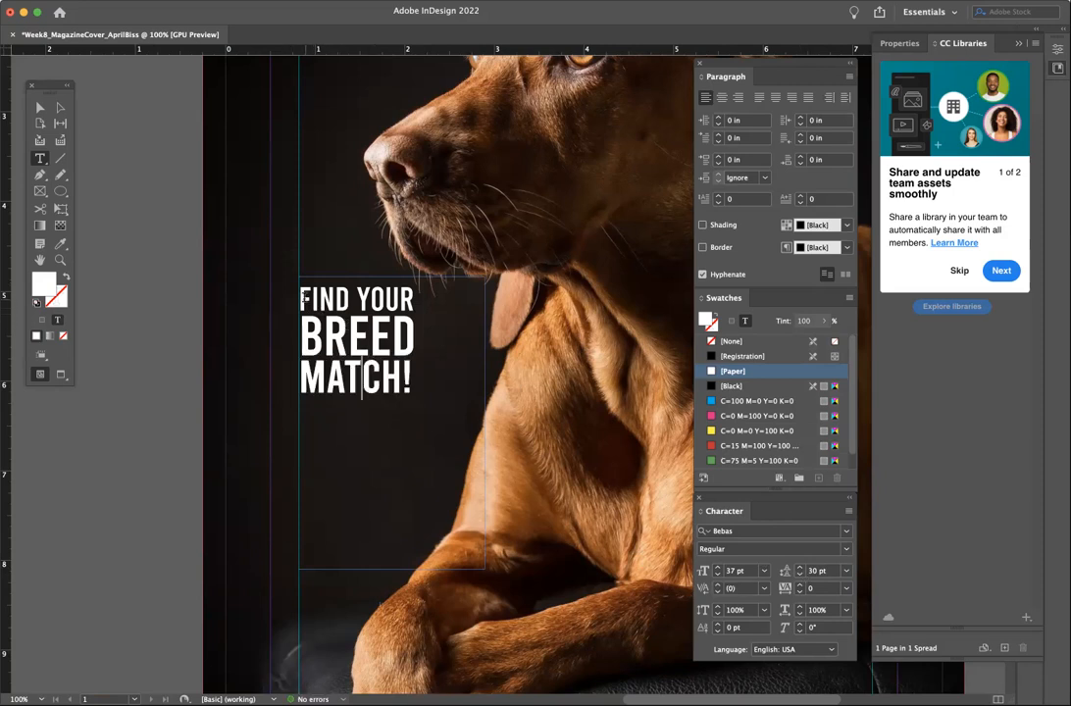
left_click_drag(301, 294, 412, 390)
left_click(388, 333)
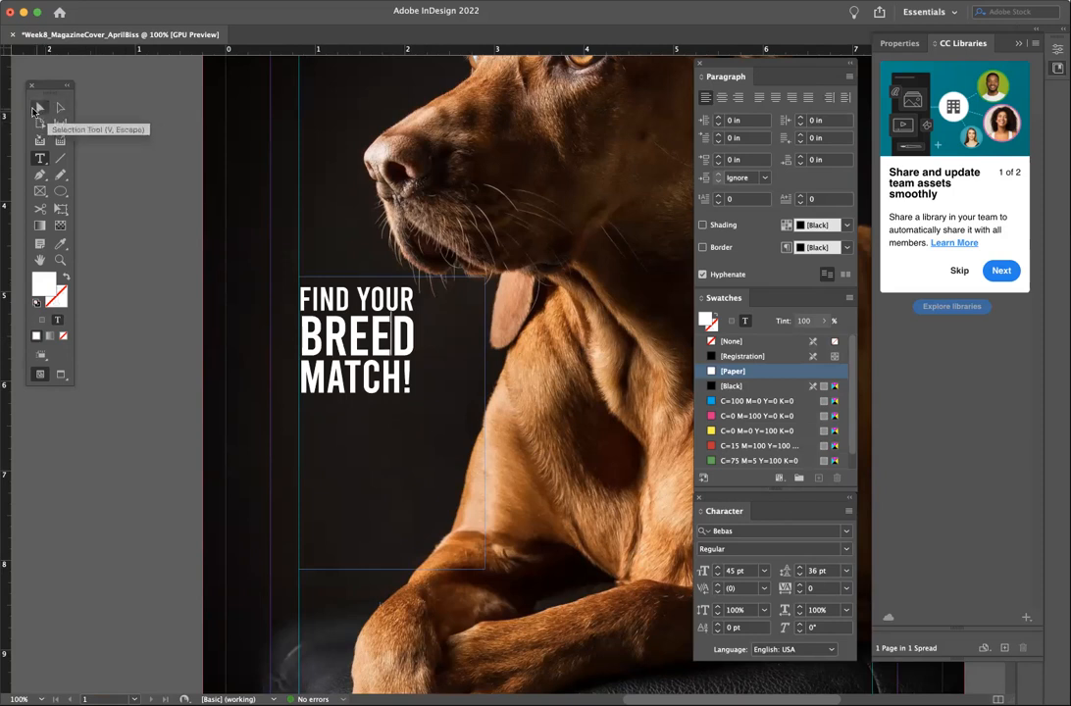
- Shrink the tagline text frame to fit its text
left_click(40, 107)
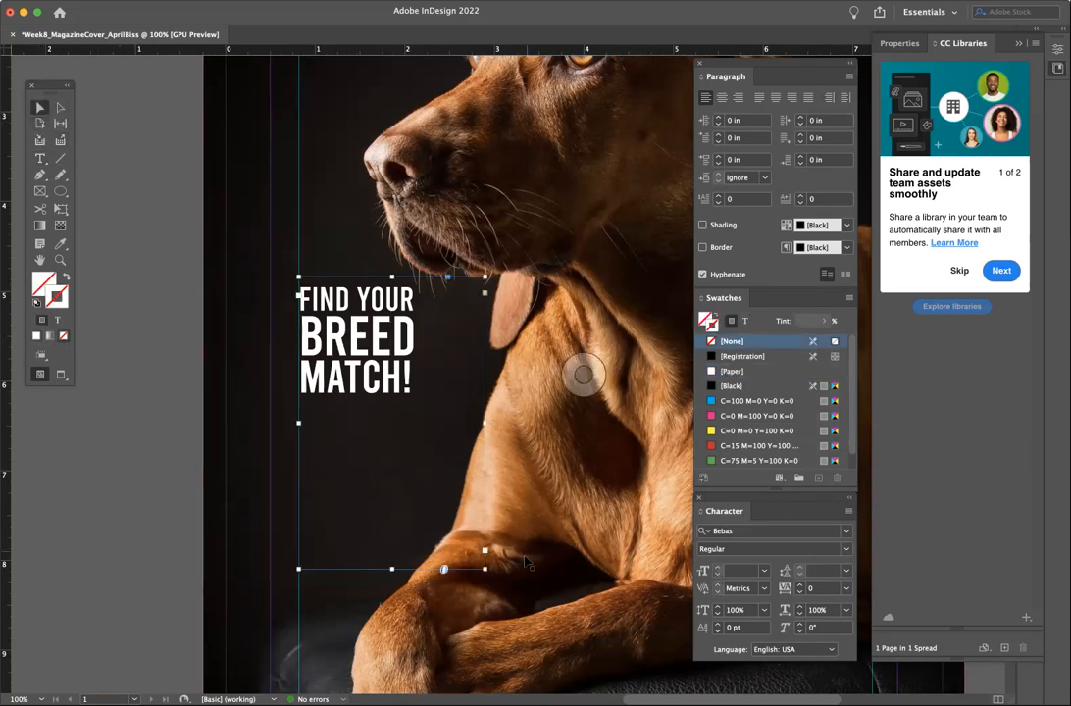
left_click_drag(486, 569, 443, 512)
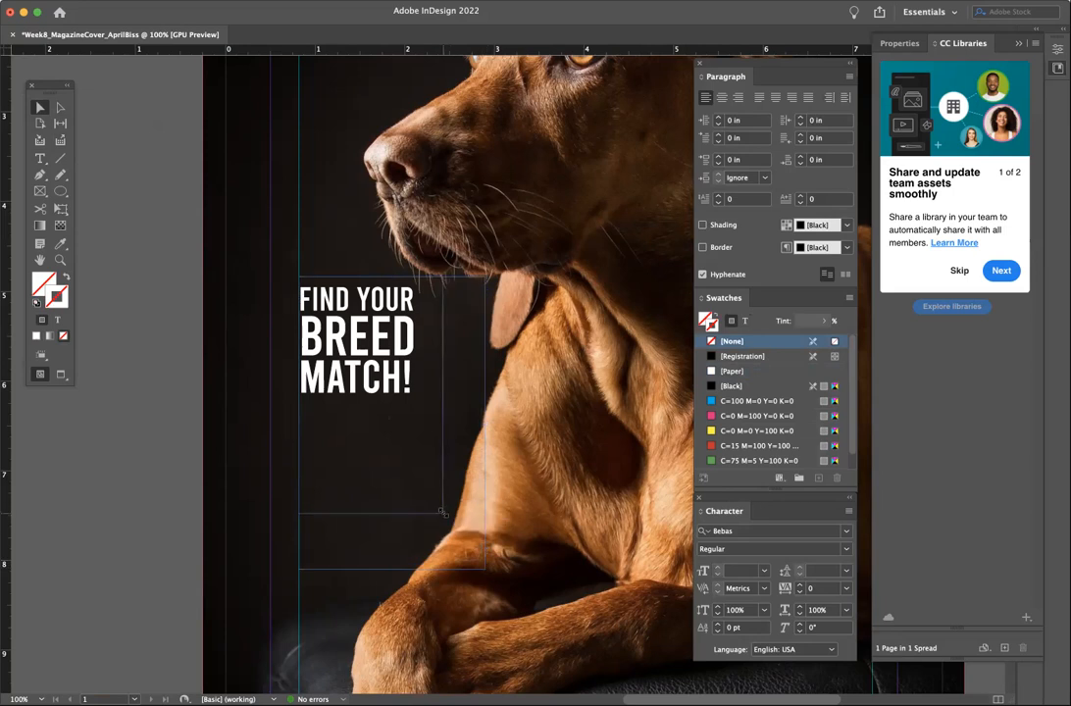
left_click(131, 339)
left_click(39, 158)
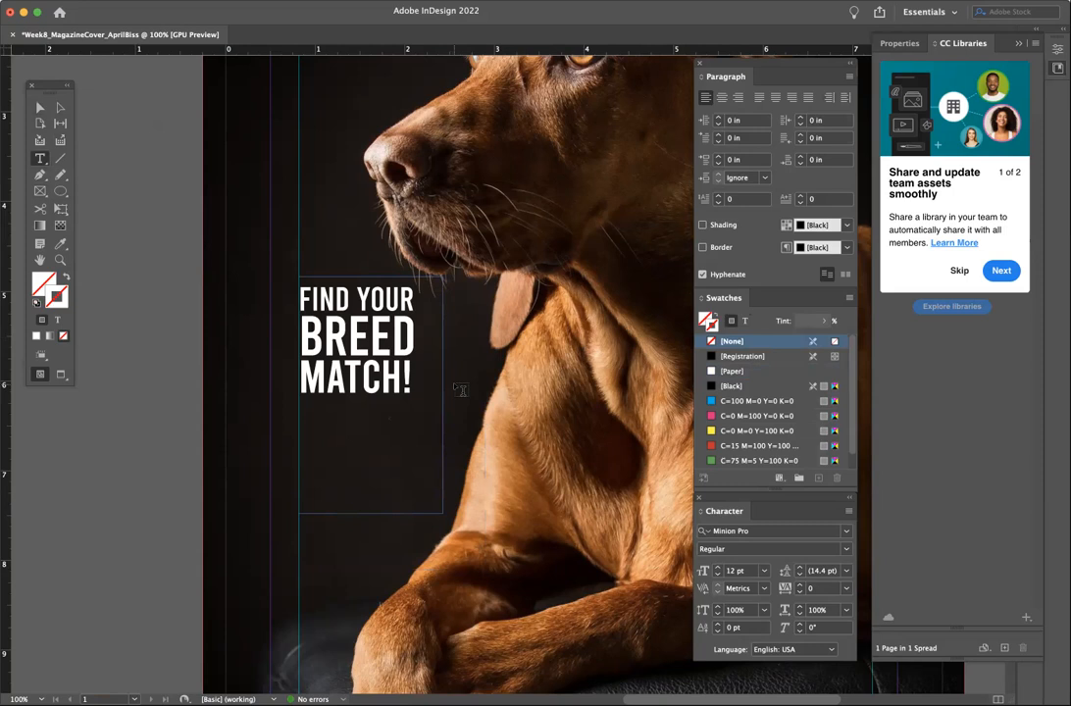
left_click(40, 107)
left_click(333, 357)
left_click_drag(442, 512, 419, 417)
left_click(204, 351)
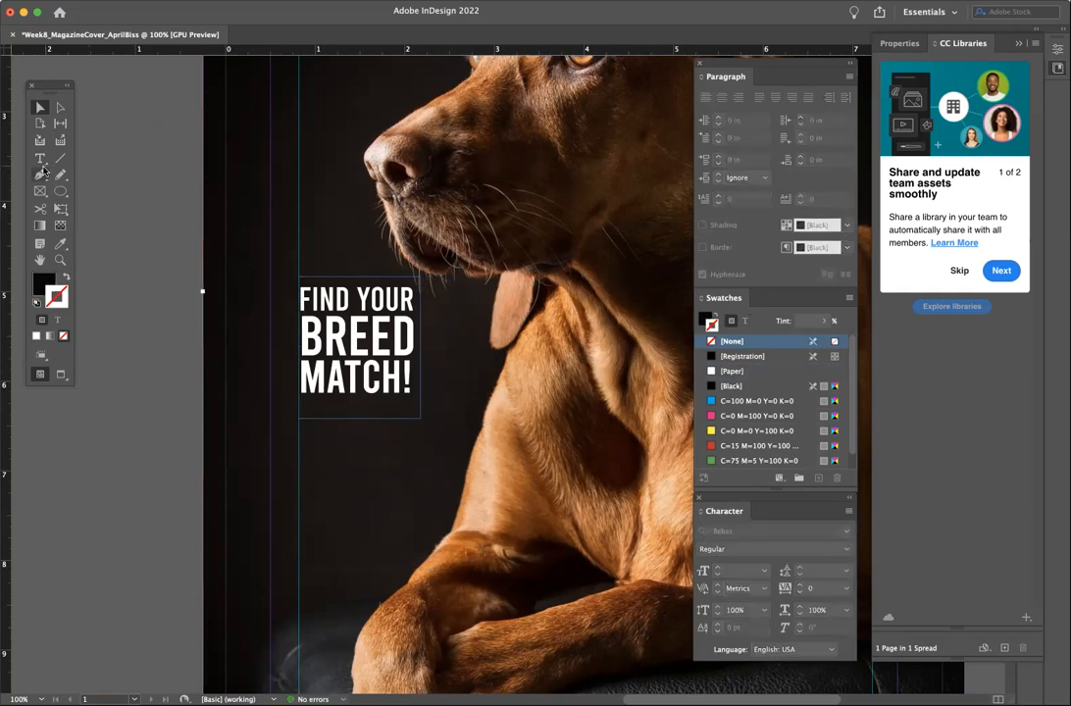
- Set the stroke to white (ffffff) and draw a squiggly Pencil arrow down beside the tagline
left_click(59, 175)
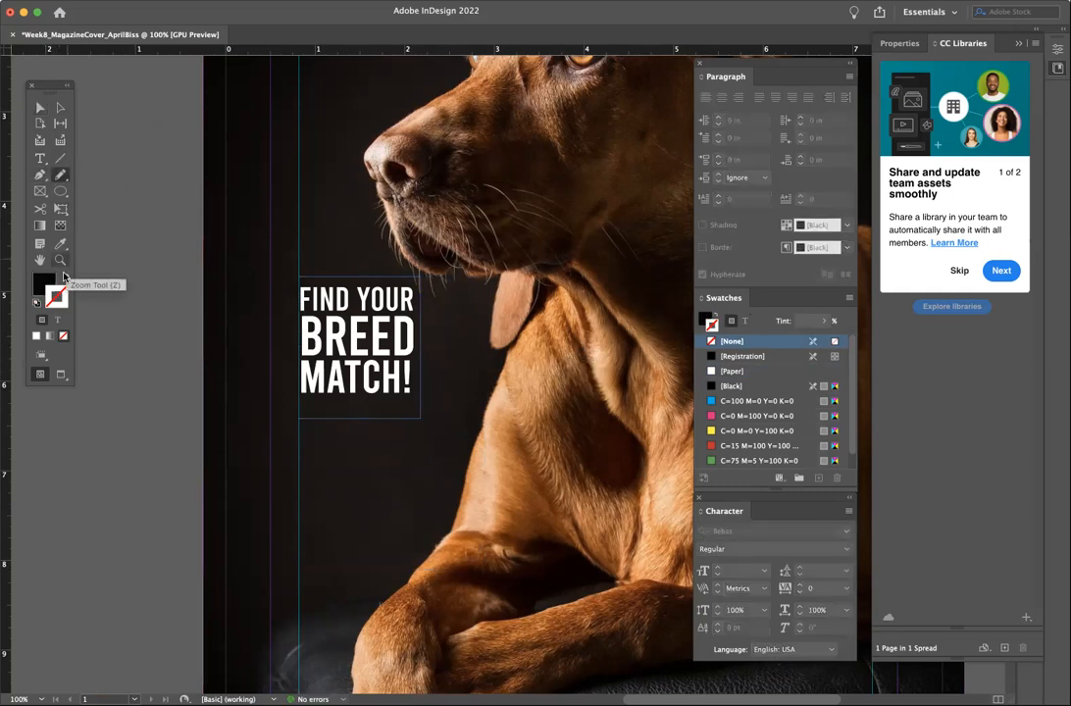
left_click(65, 277)
double_click(56, 302)
left_click_drag(497, 368, 595, 291)
left_click(616, 285)
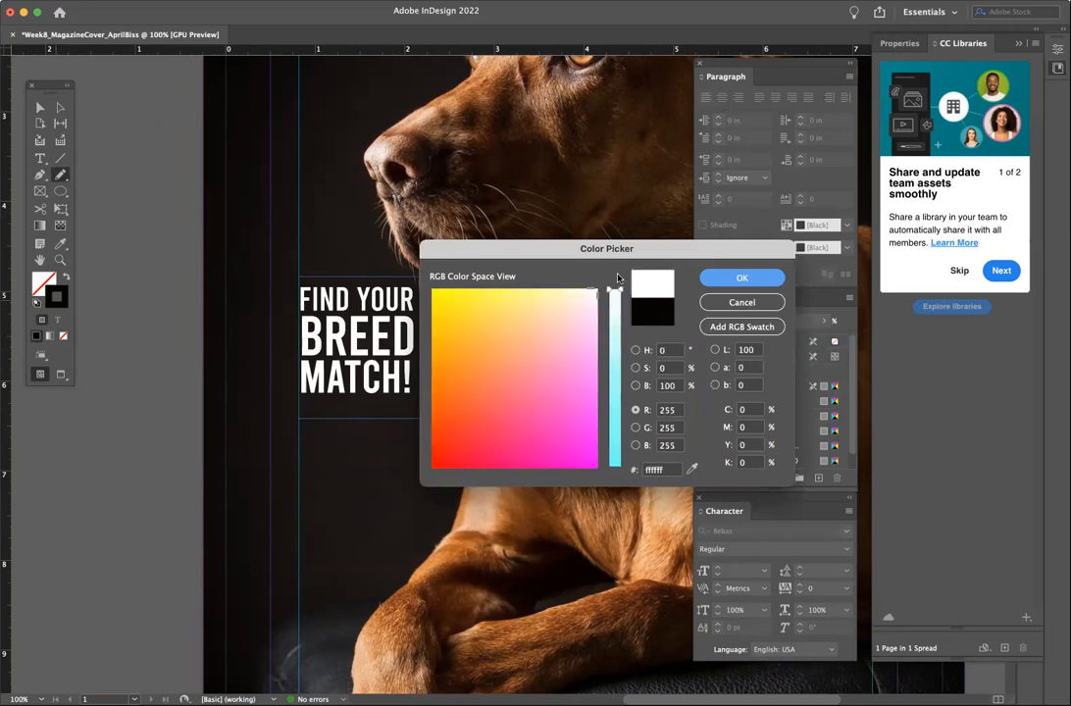
left_click(741, 280)
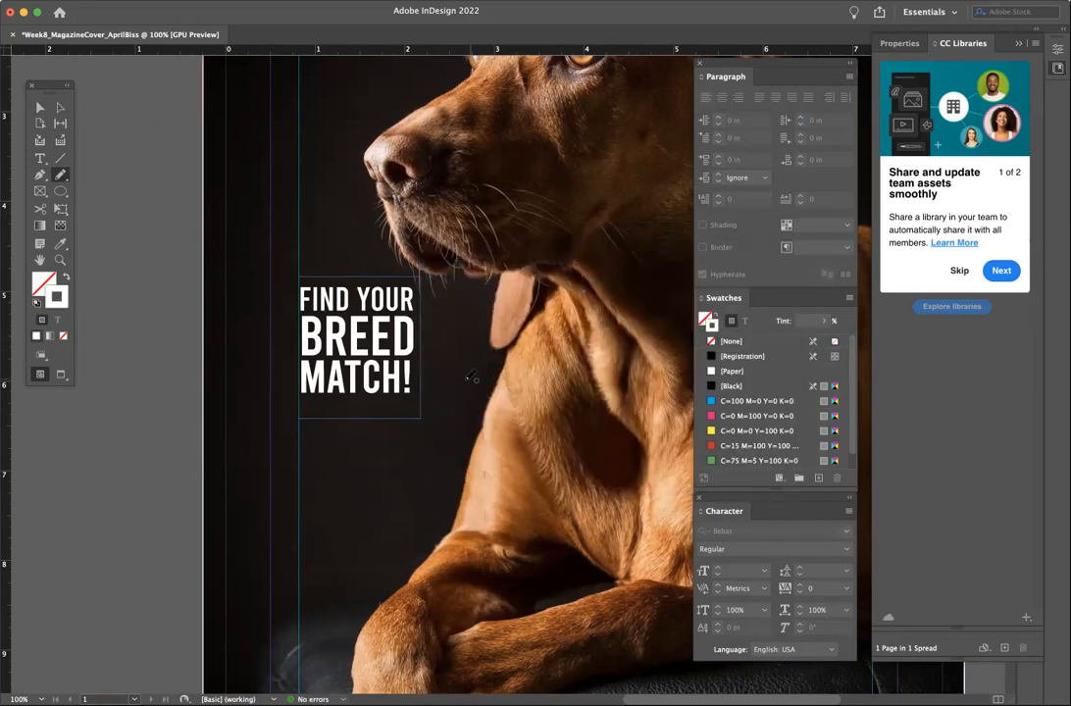
mouse_move(432, 382)
left_mouse_down()
mouse_move(441, 427)
mouse_move(422, 440)
mouse_move(434, 452)
left_mouse_up()
left_click(44, 111)
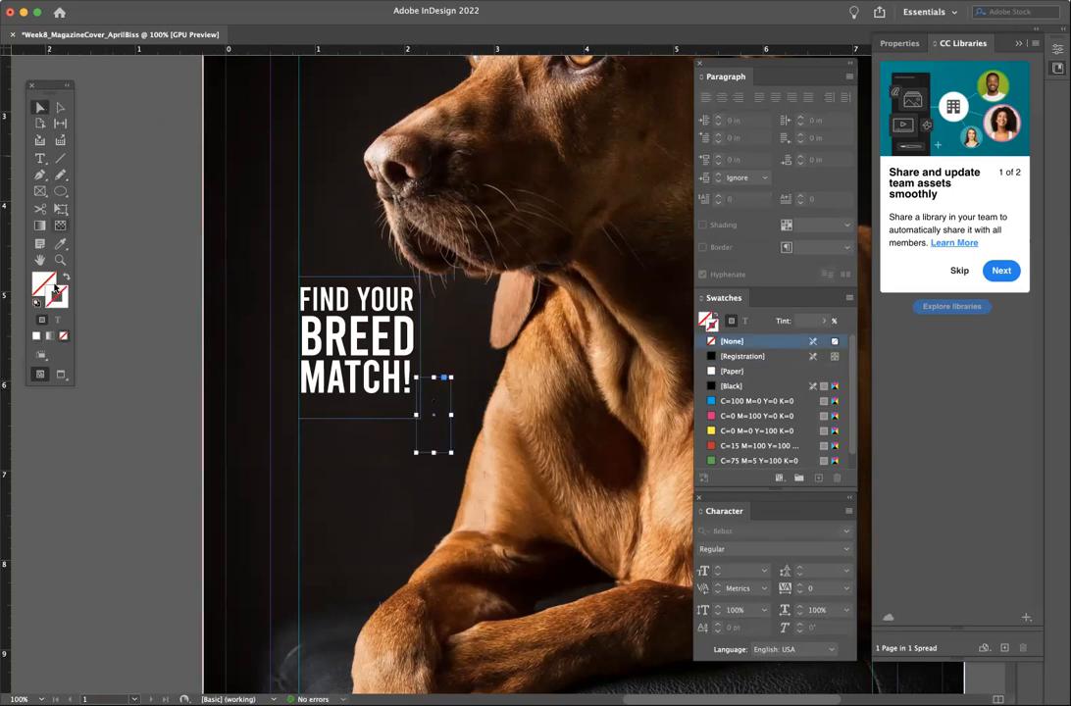
left_click(37, 336)
left_click(115, 419)
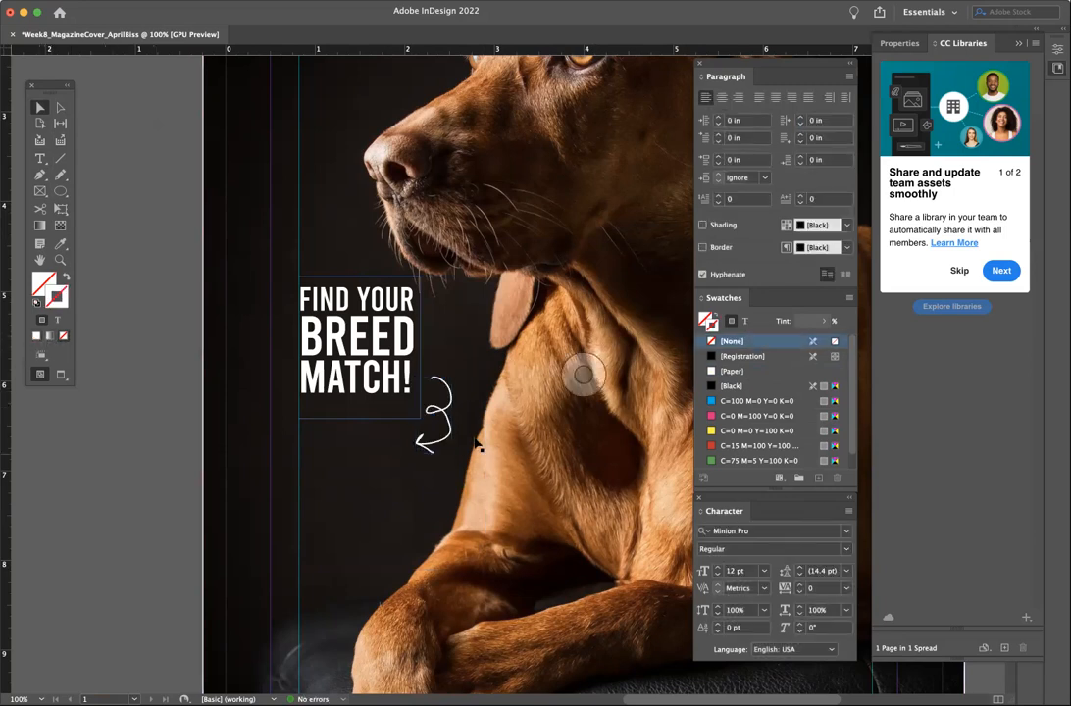
left_click(447, 418)
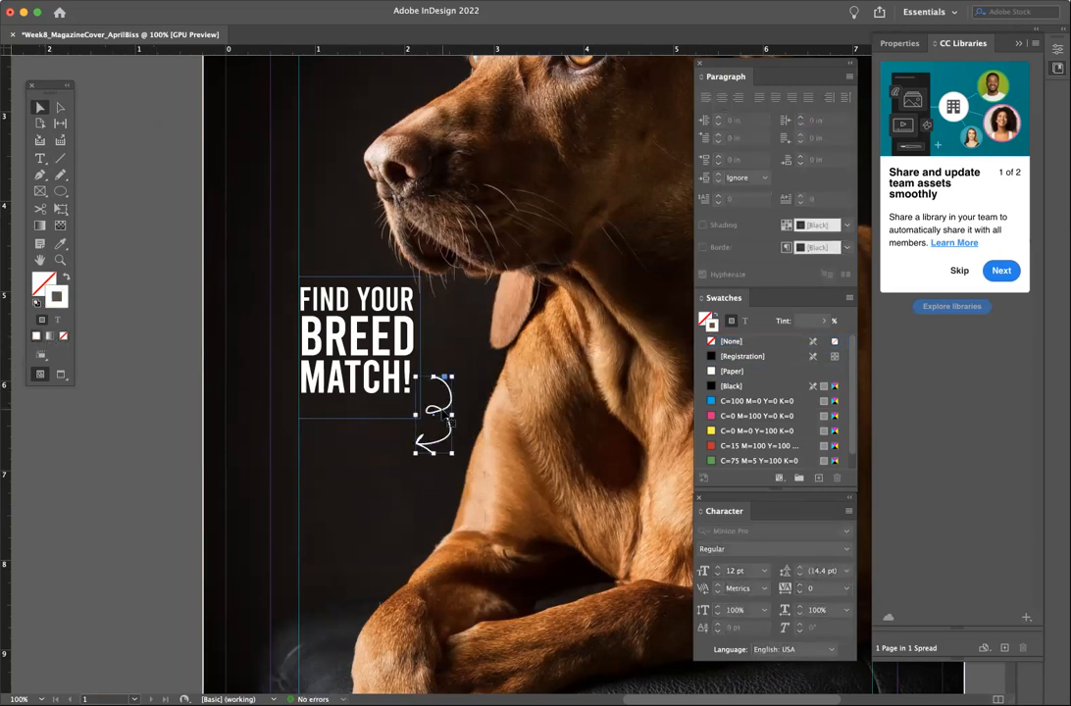
- Float the Stroke panel beside the page and try a wavy 2 pt stroke on the arrow
left_click(341, 1)
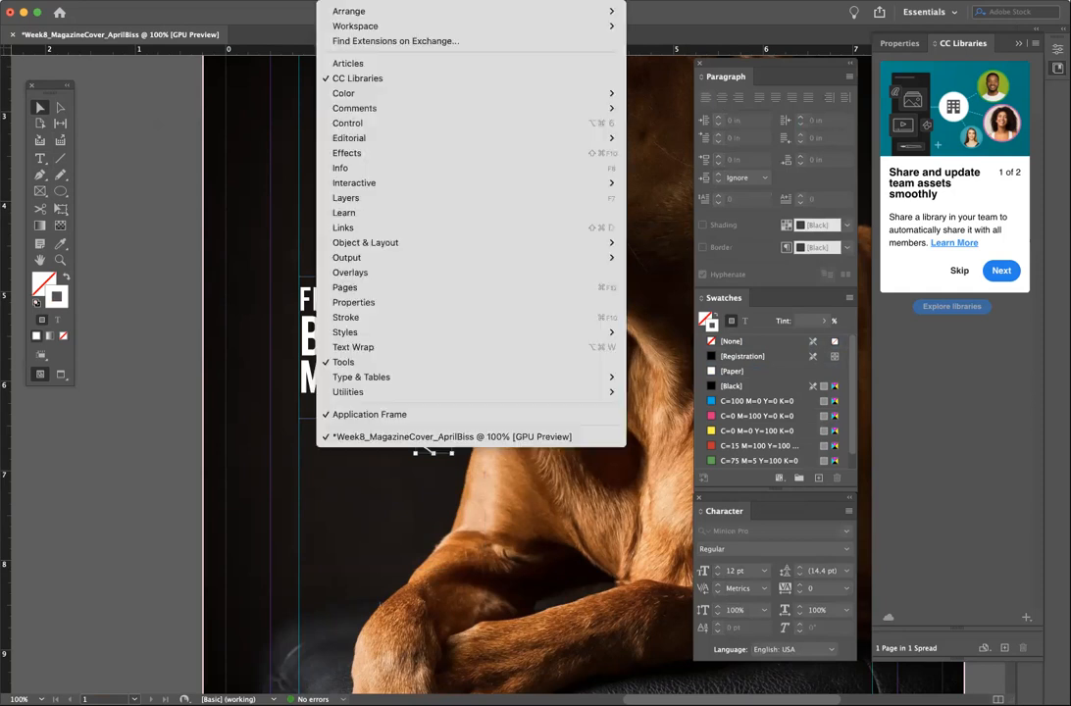
left_click(444, 317)
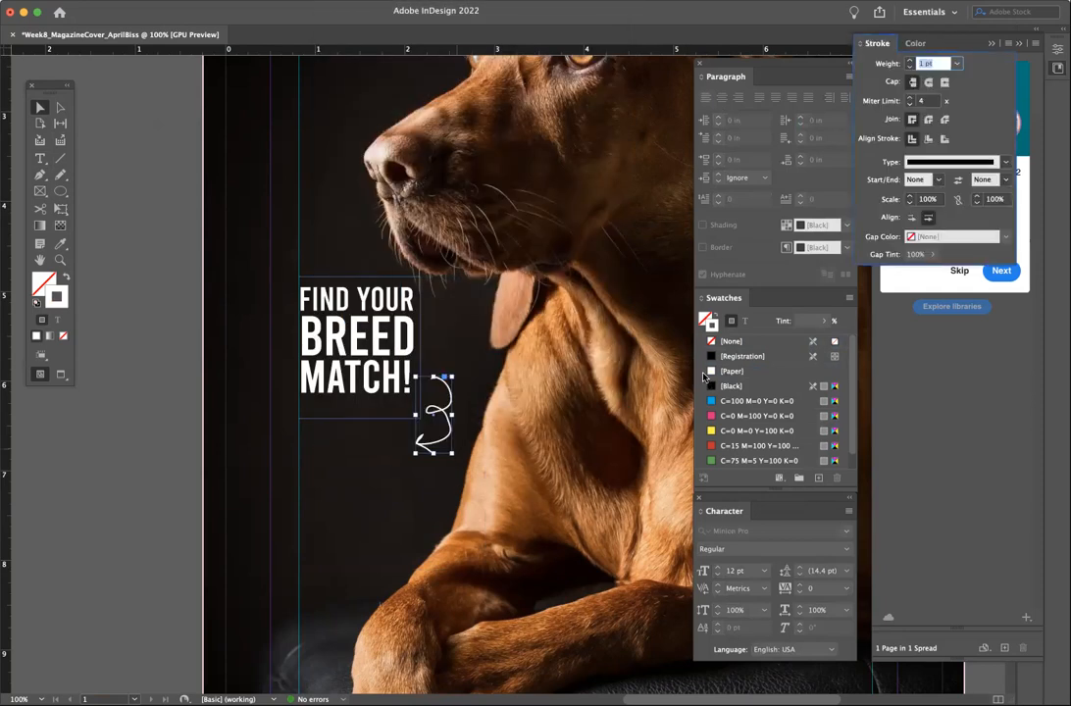
left_click_drag(878, 46, 529, 157)
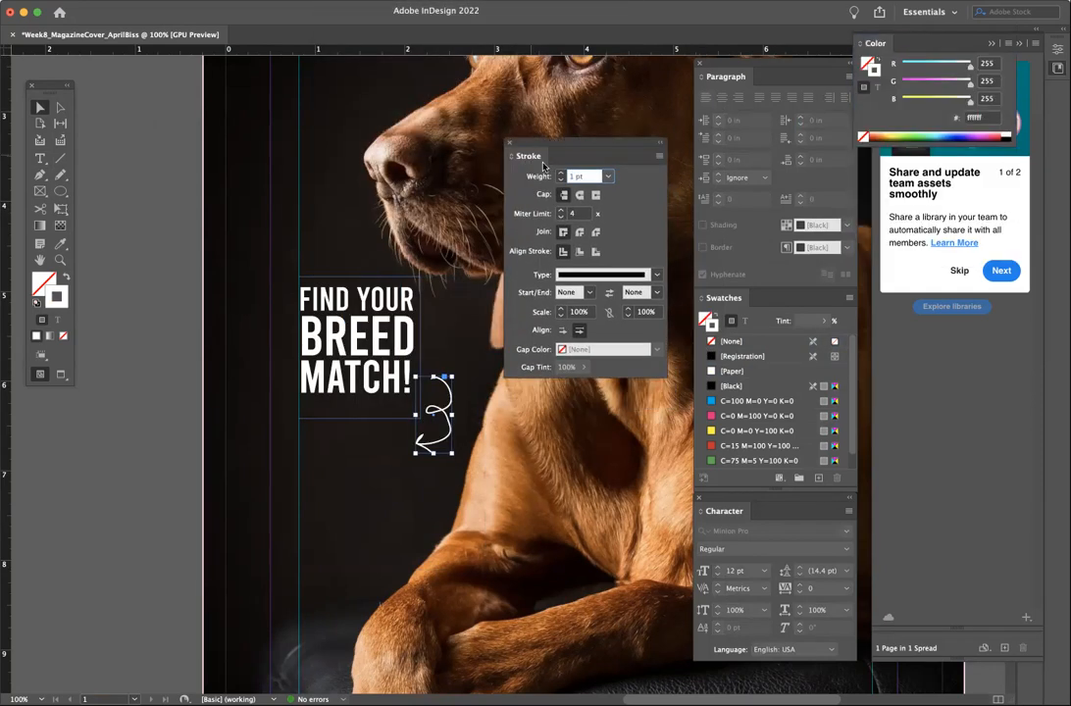
left_click(574, 276)
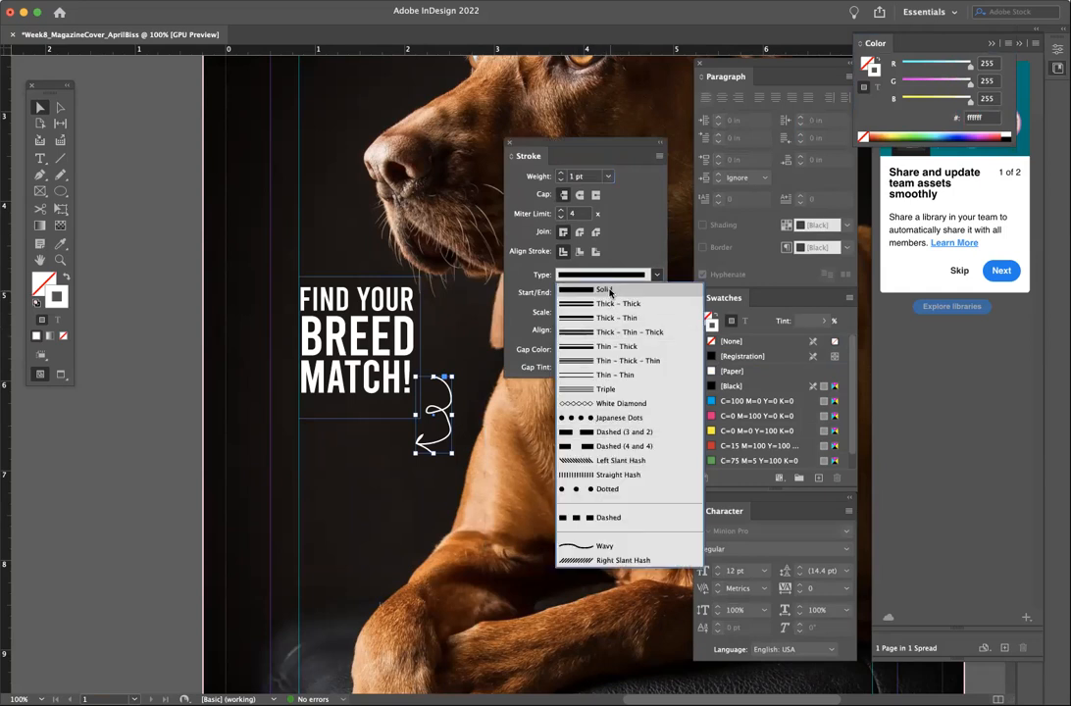
left_click(612, 548)
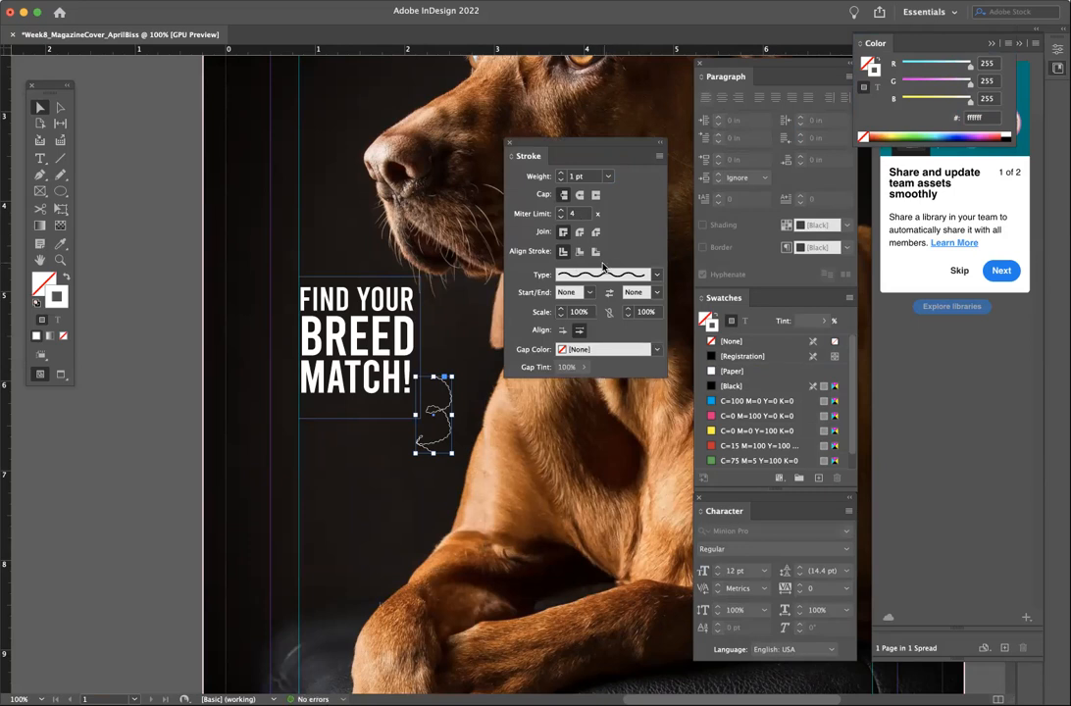
left_click(608, 176)
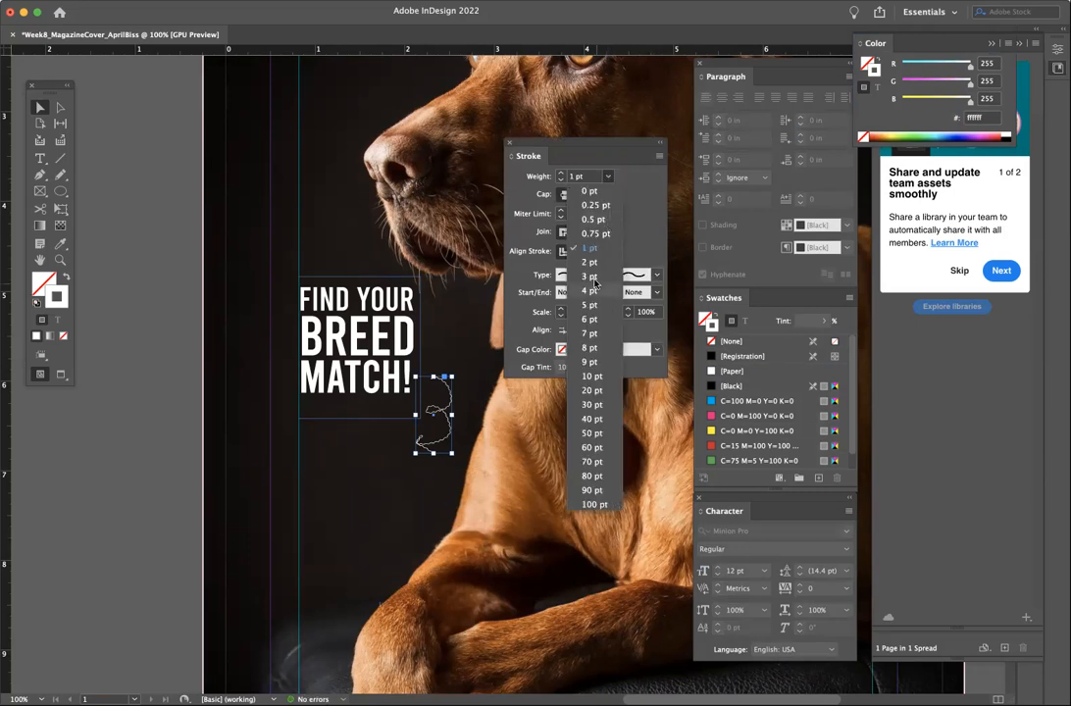
left_click(590, 262)
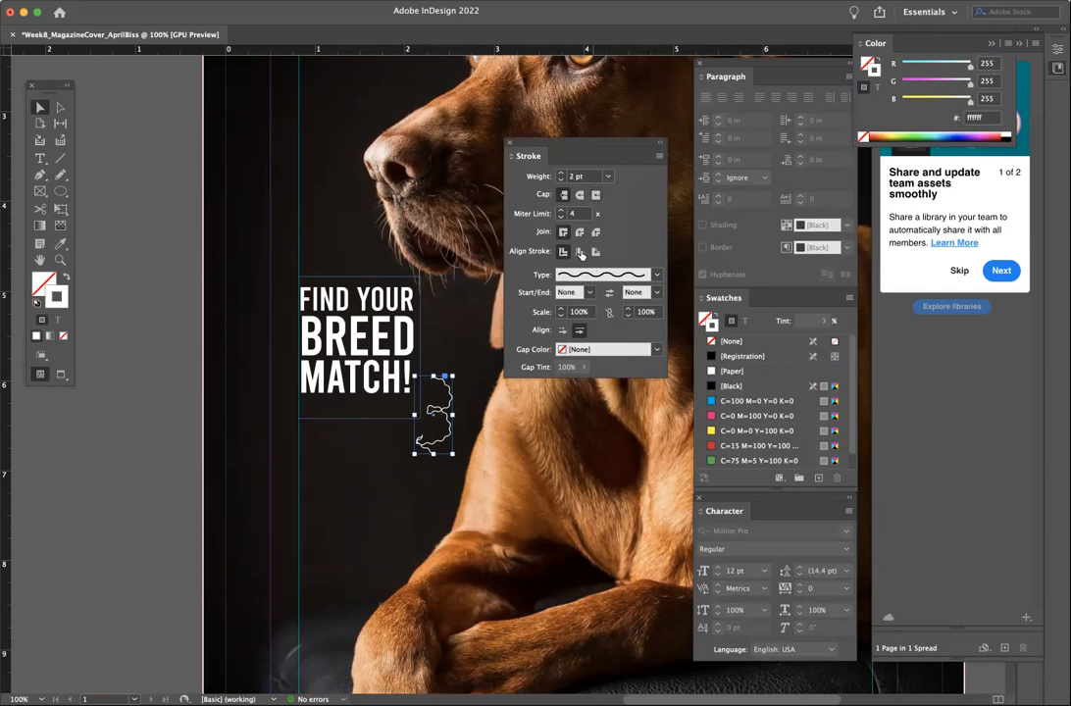
- Return the arrow to a solid stroke with round caps and no end arrowhead
left_click(603, 274)
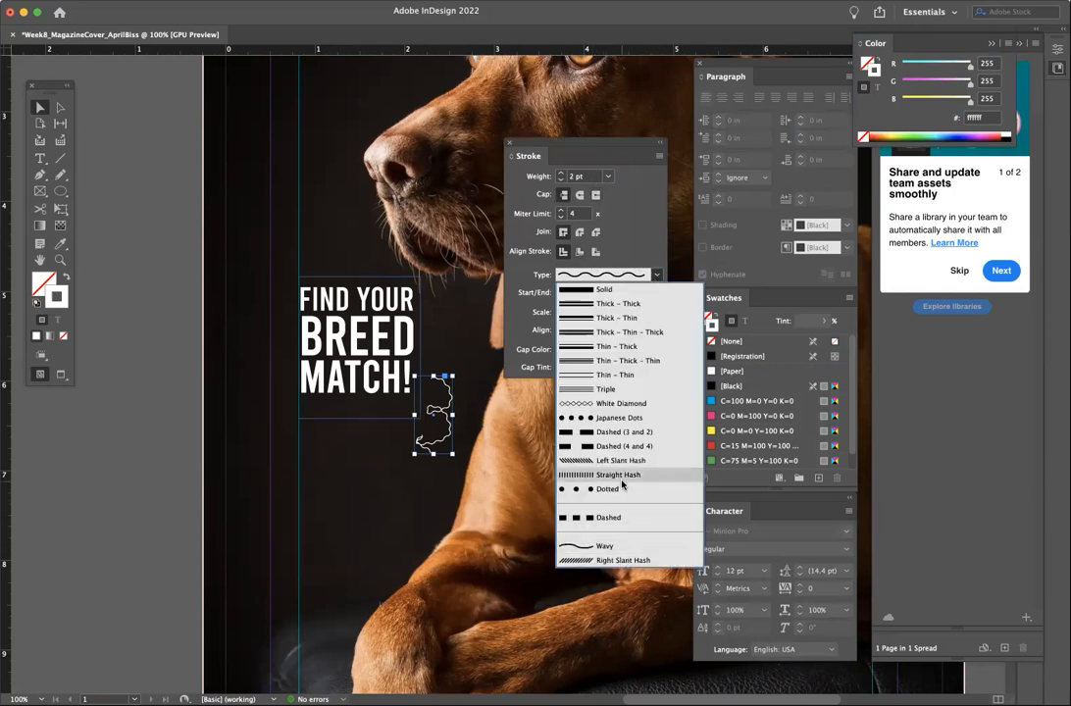
left_click(603, 292)
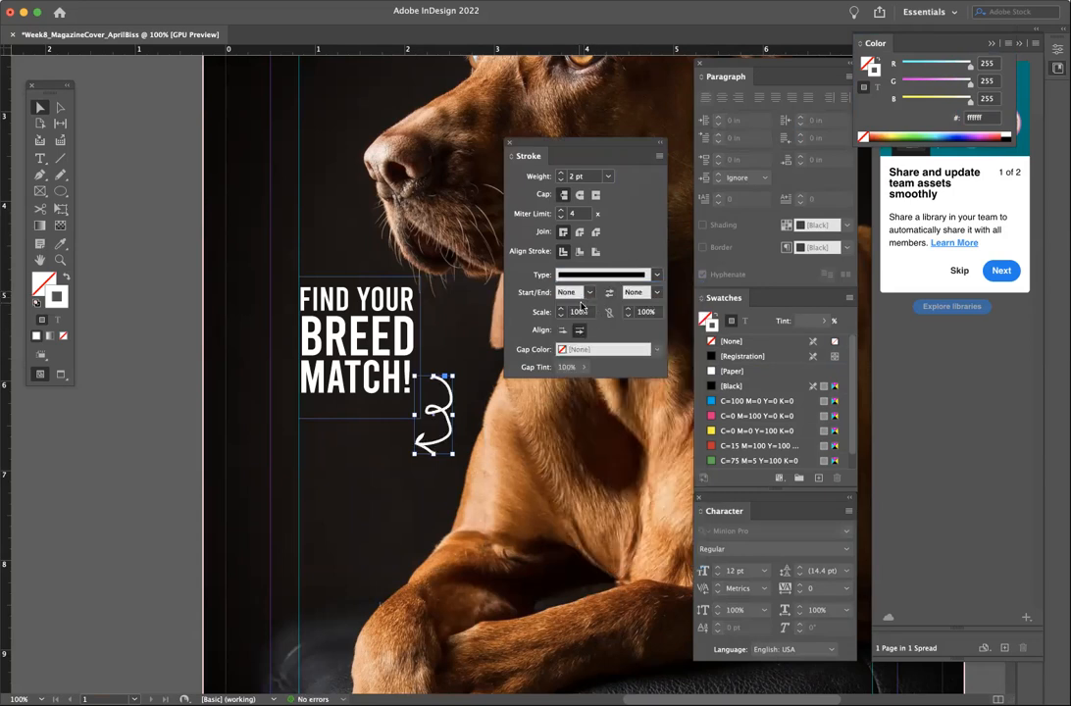
left_click(578, 196)
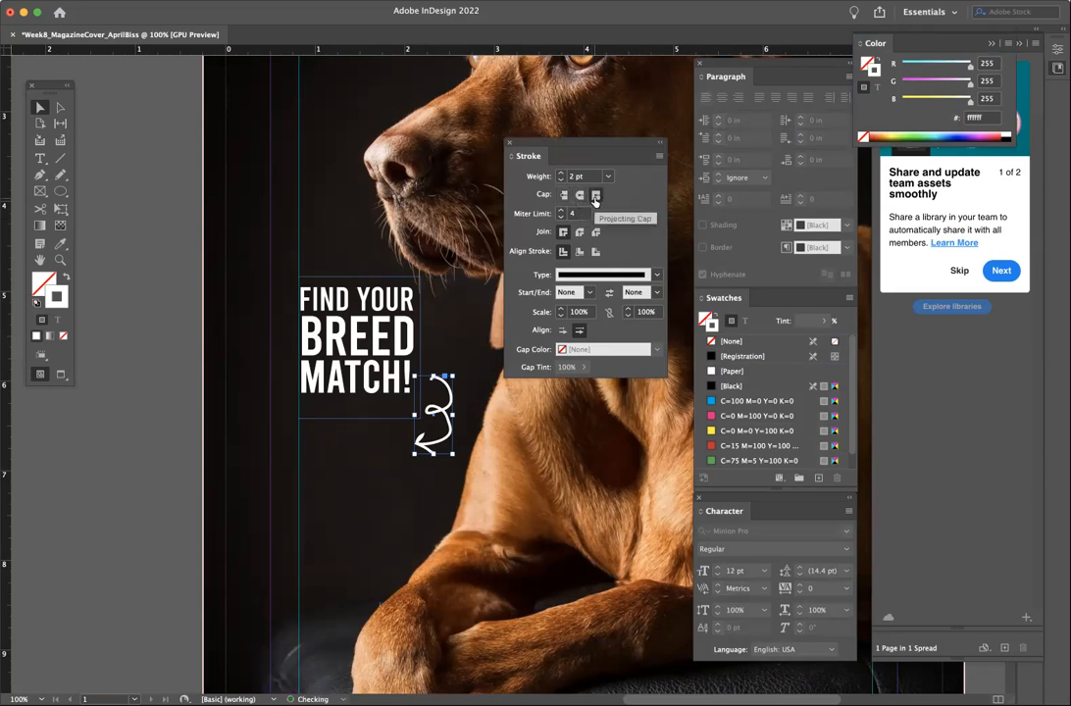
left_click(654, 293)
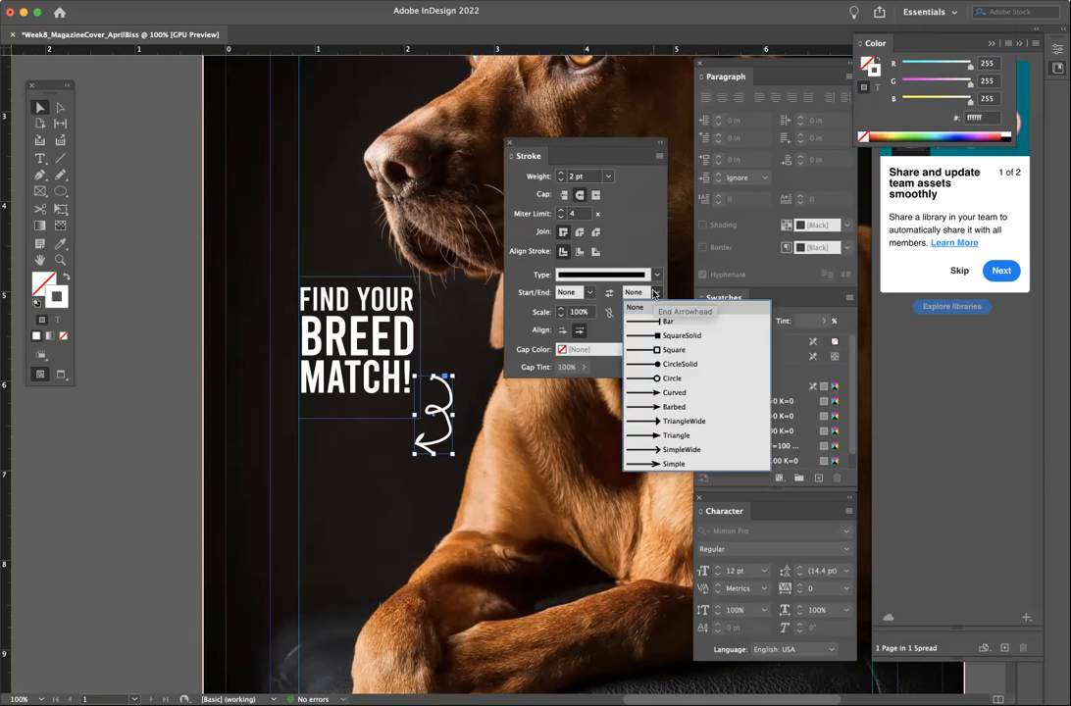
left_click(651, 236)
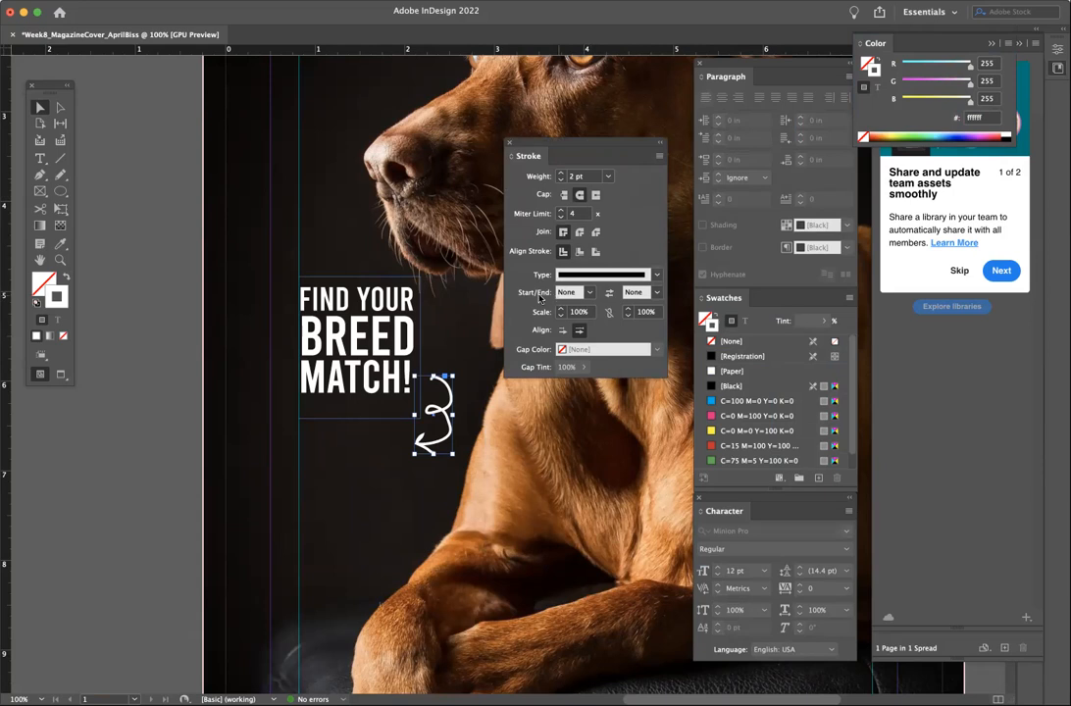
- Try Japanese Dots and Left Slant Hash strokes on the arrow, then revert to Solid
left_click(607, 274)
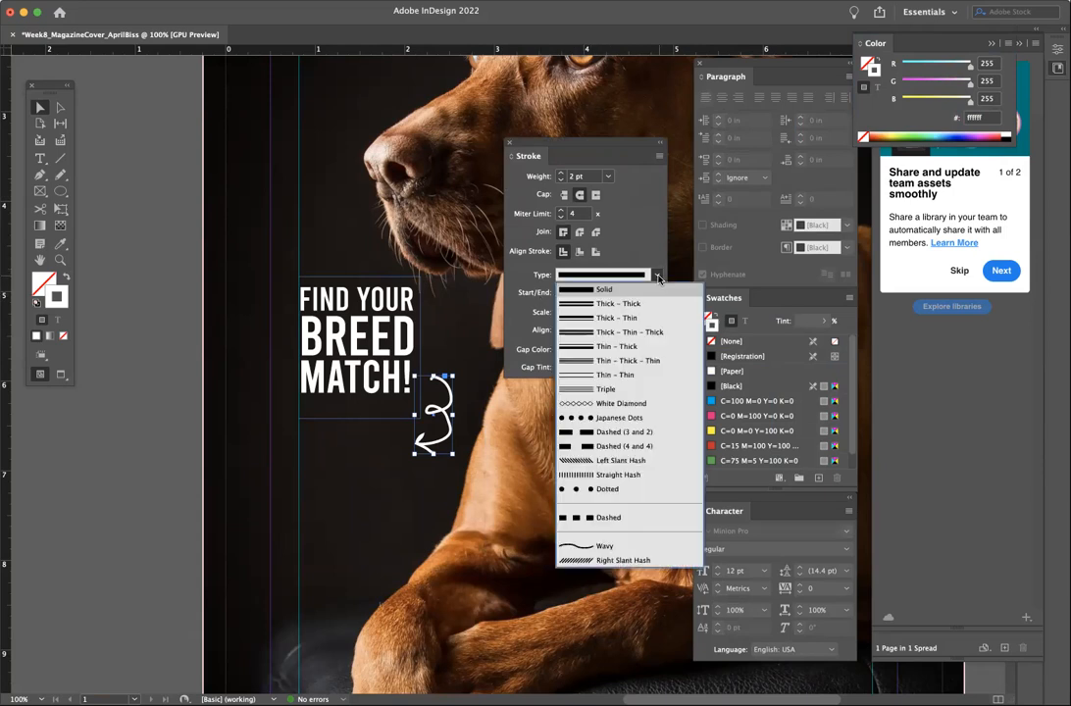
left_click(642, 418)
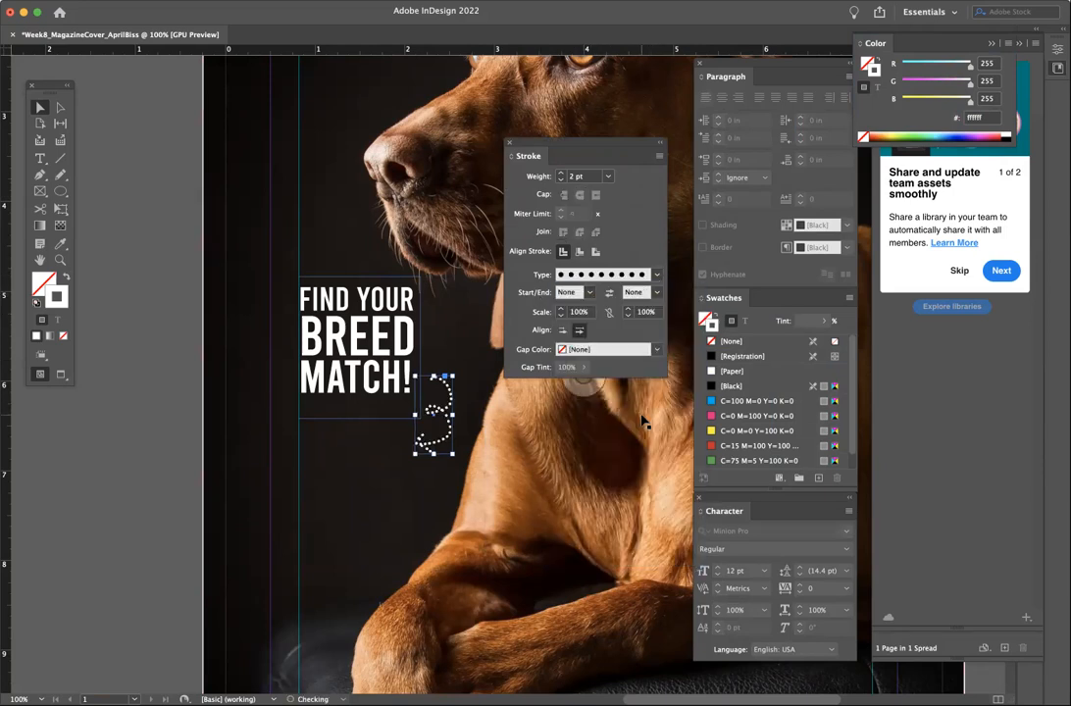
left_click(608, 275)
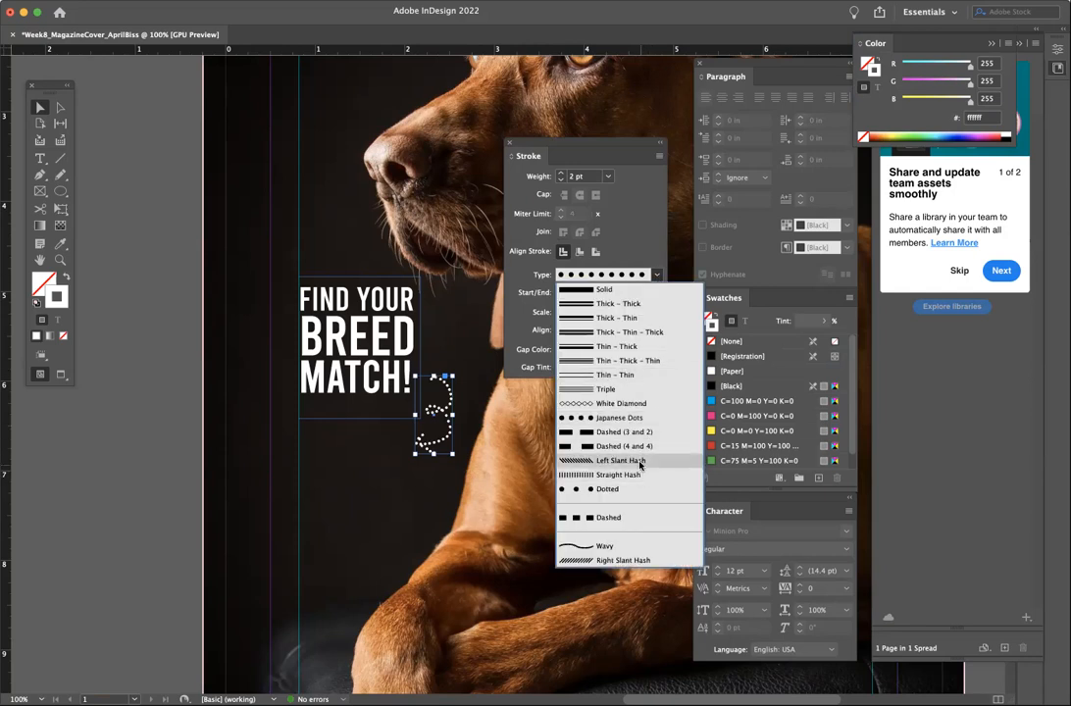
left_click(640, 460)
left_click(655, 276)
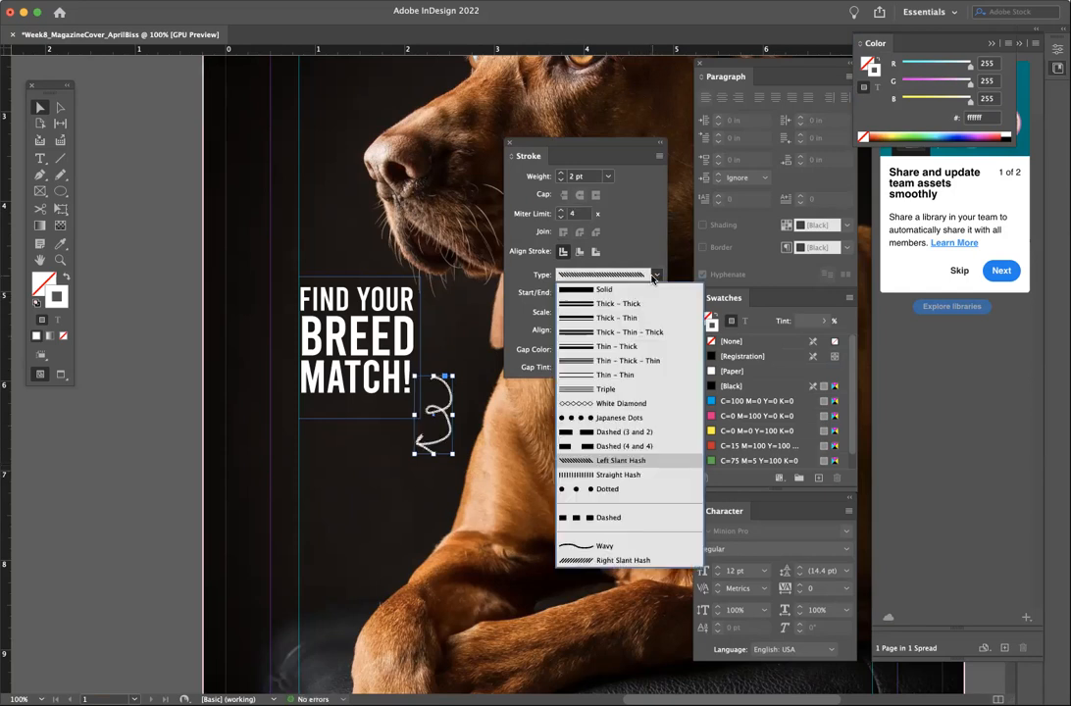
left_click(640, 288)
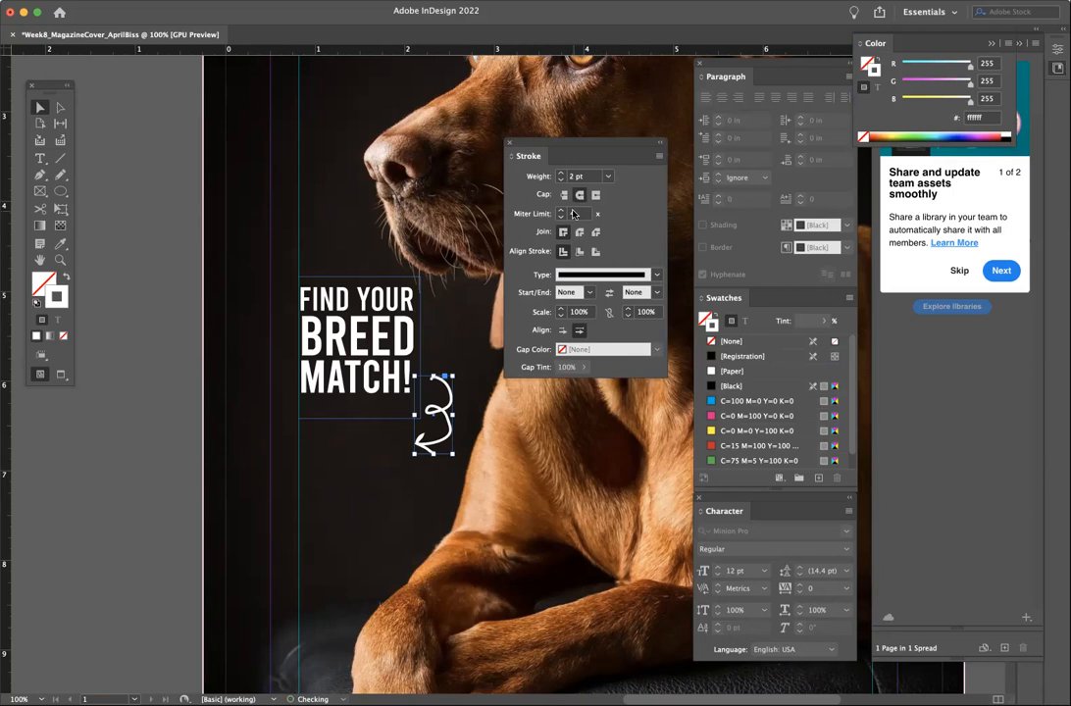
- Settle the arrow's stroke weight at 1 pt after trying 1.5 pt, and shrink the arrow slightly
left_click(586, 177)
type("1.5")
key("Return")
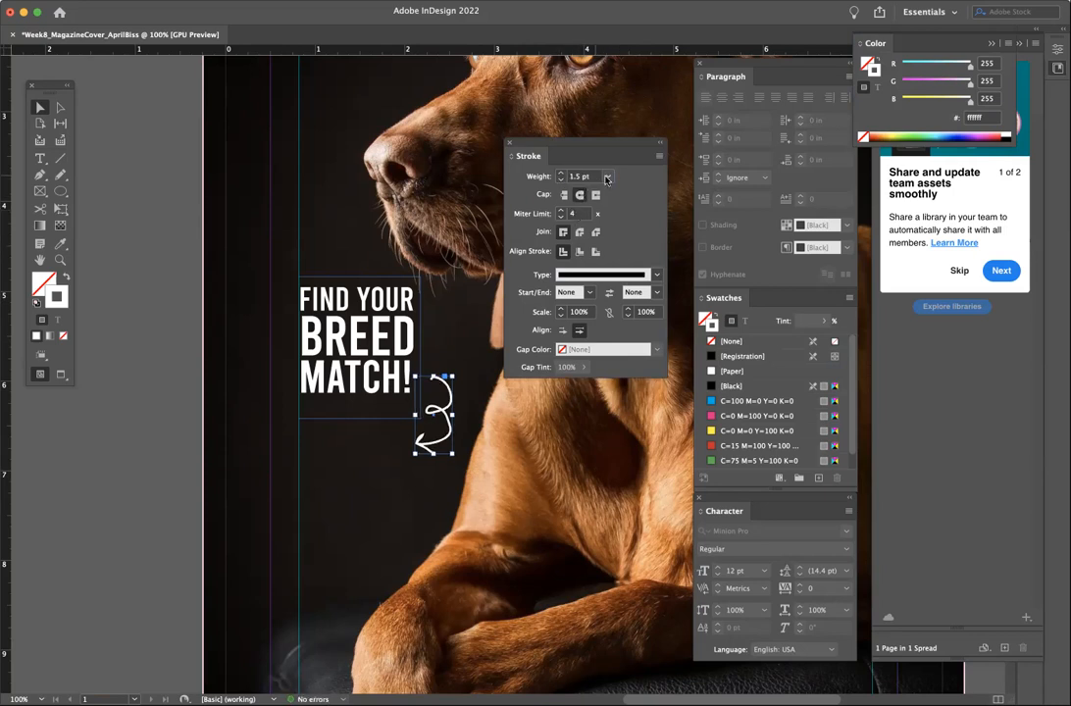
left_click(608, 176)
left_click(599, 251)
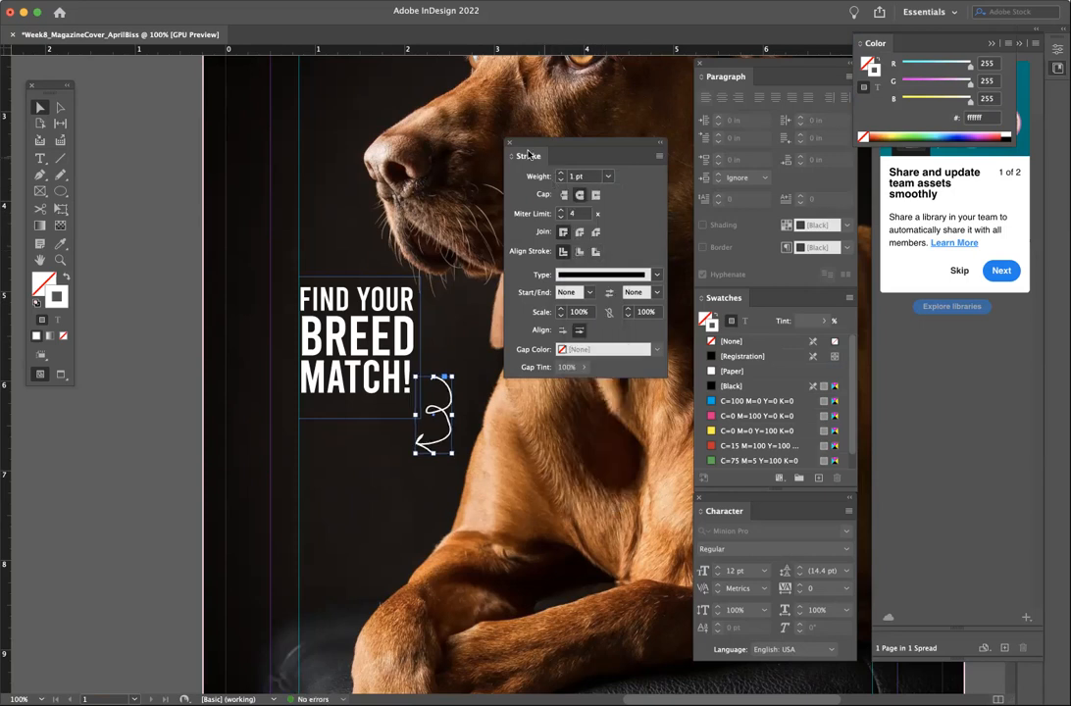
left_click_drag(451, 453, 445, 438)
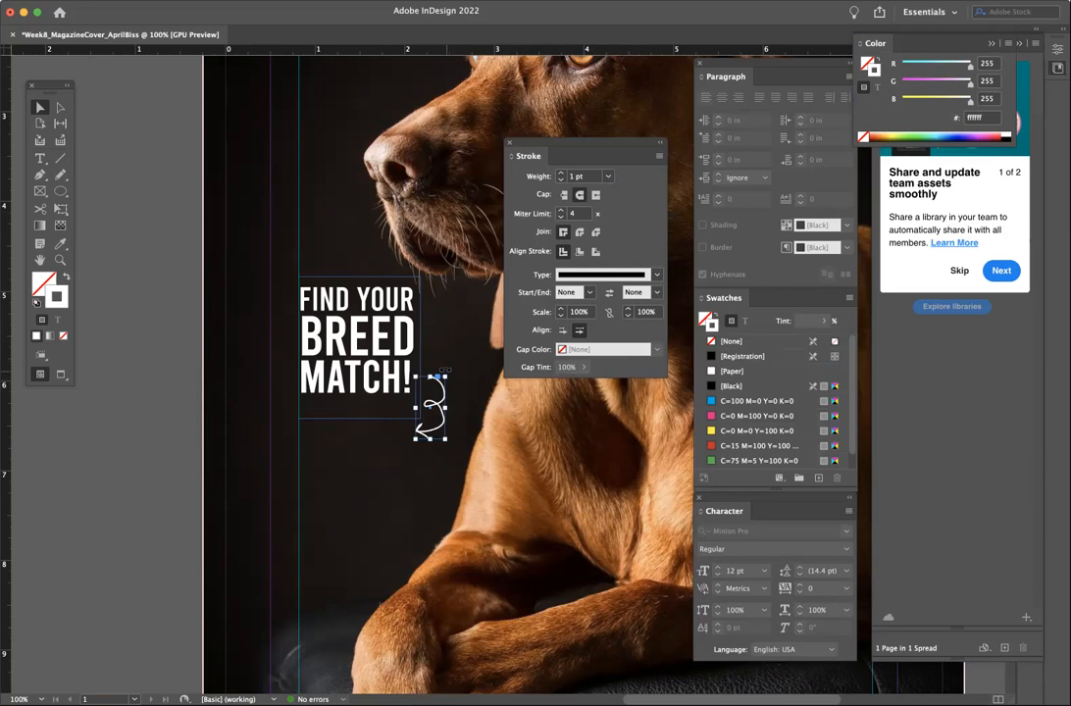
left_click_drag(445, 377, 443, 380)
- Deselect the arrow, draw a new text frame below the tagline, and begin typing the subheading
left_click(125, 367)
left_click(39, 157)
left_click_drag(300, 438, 416, 493)
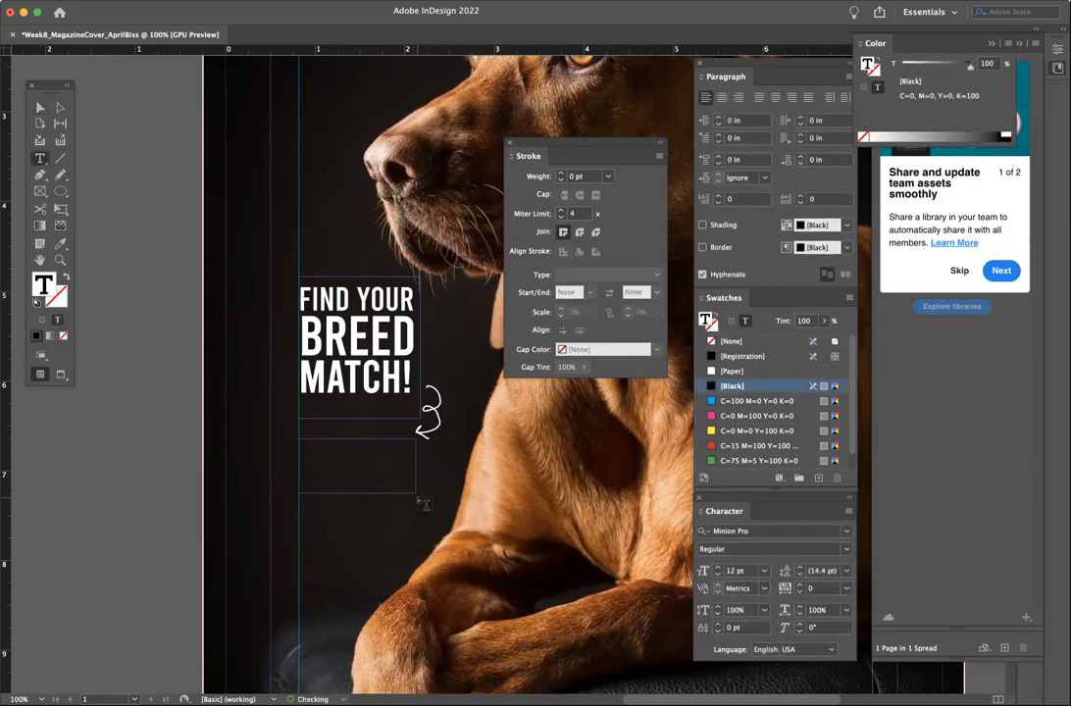
type("P")
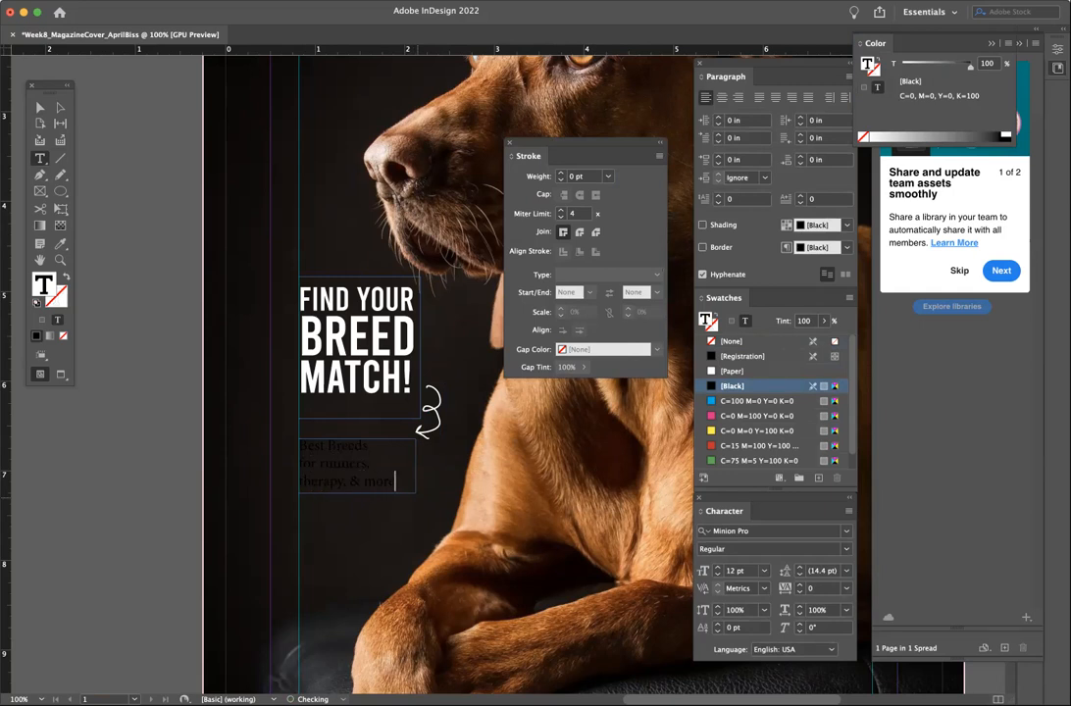
- Colour the 'Best Breeds for runners, therapy, & more' text [Paper] white and centre-align it
key("super+a")
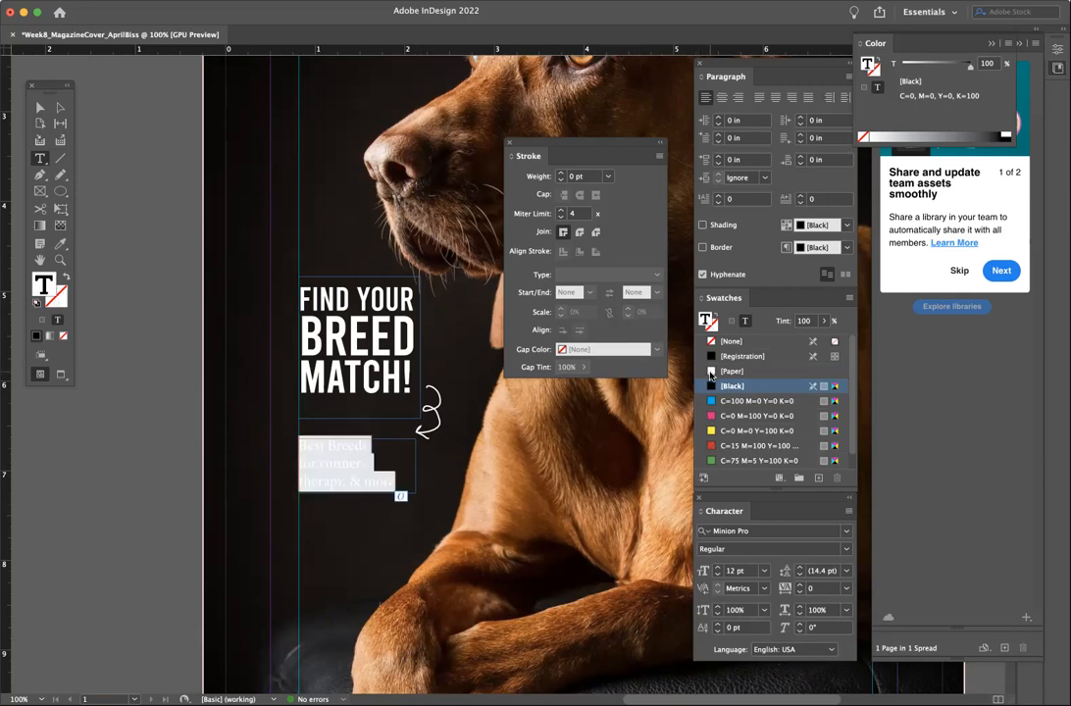
left_click(711, 373)
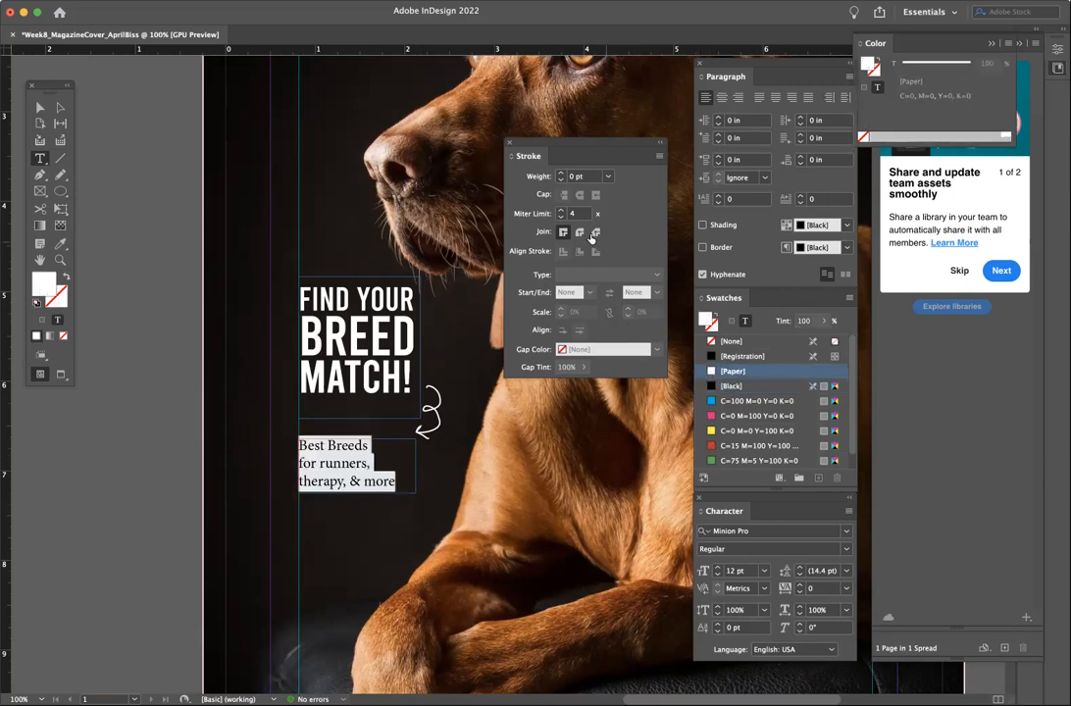
left_click(721, 97)
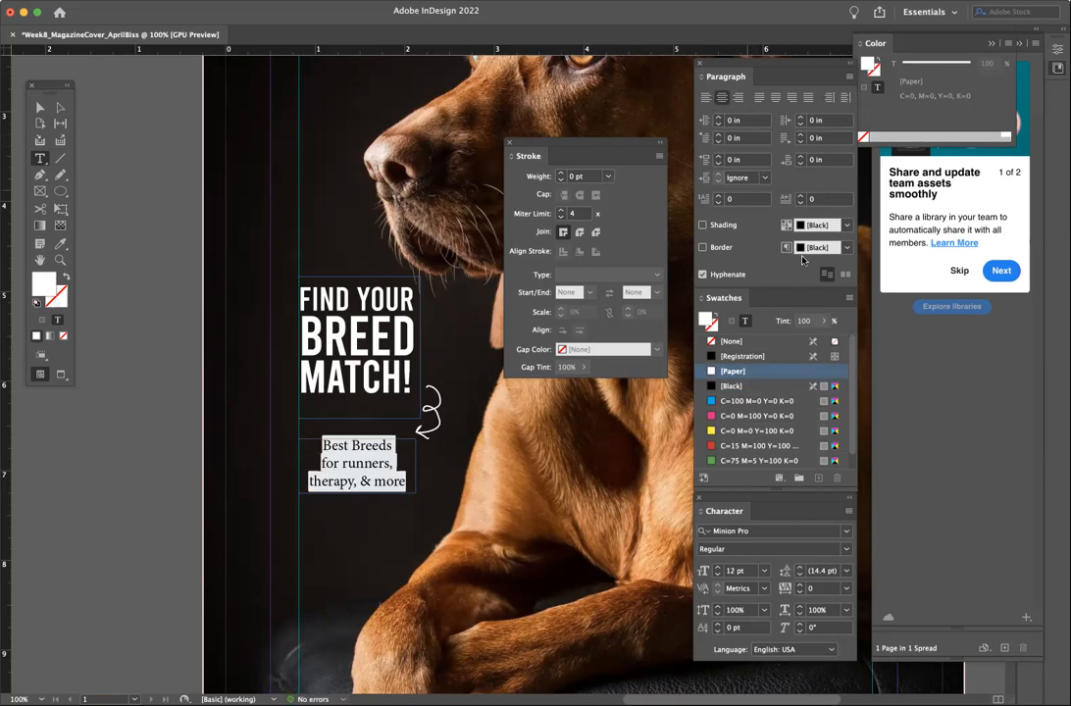
- Apply Avenir Next Condensed in Medium weight to the subtitle, then select its frame
left_click(843, 531)
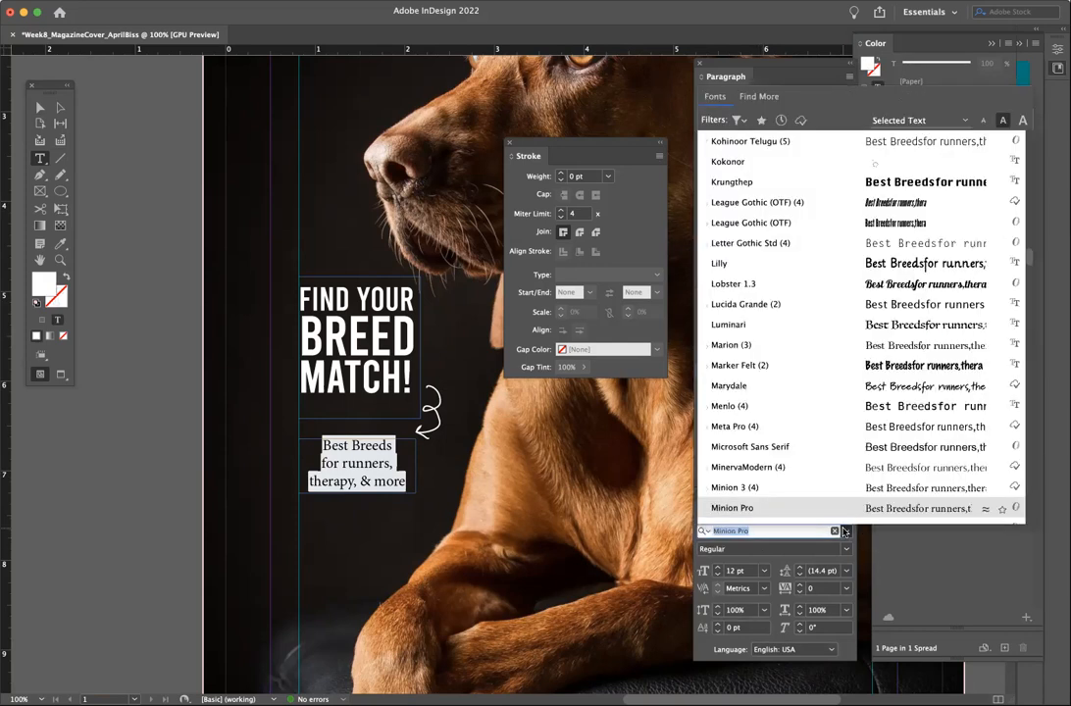
scroll(773, 259, "up", 15)
scroll(773, 259, "up", 10)
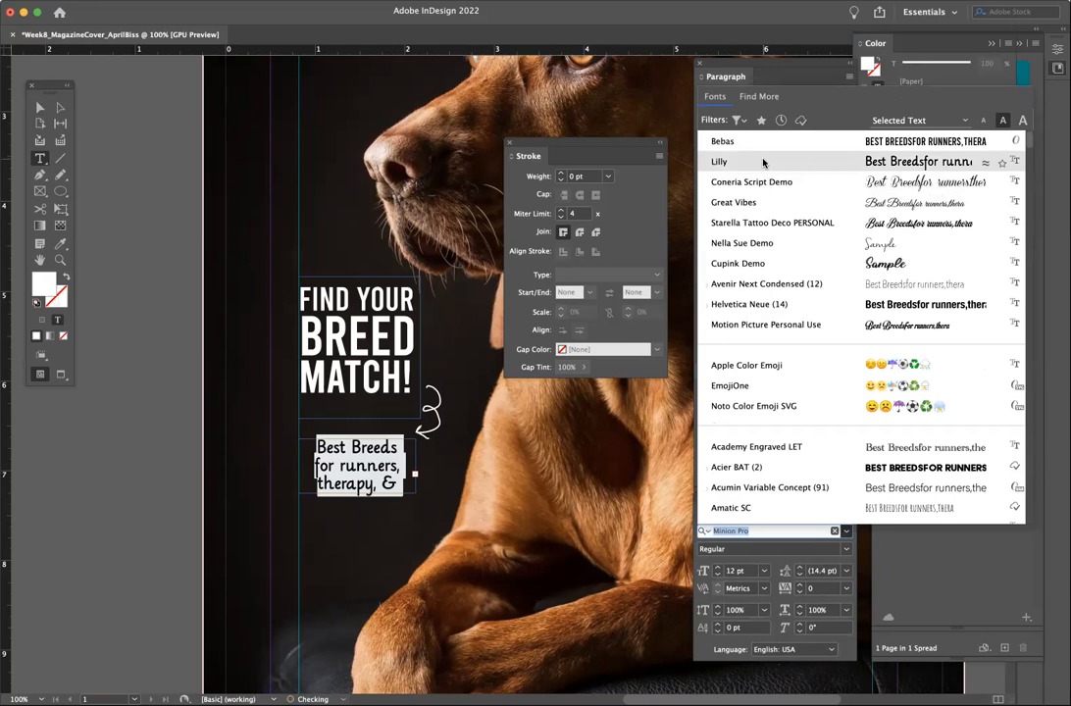
left_click(753, 283)
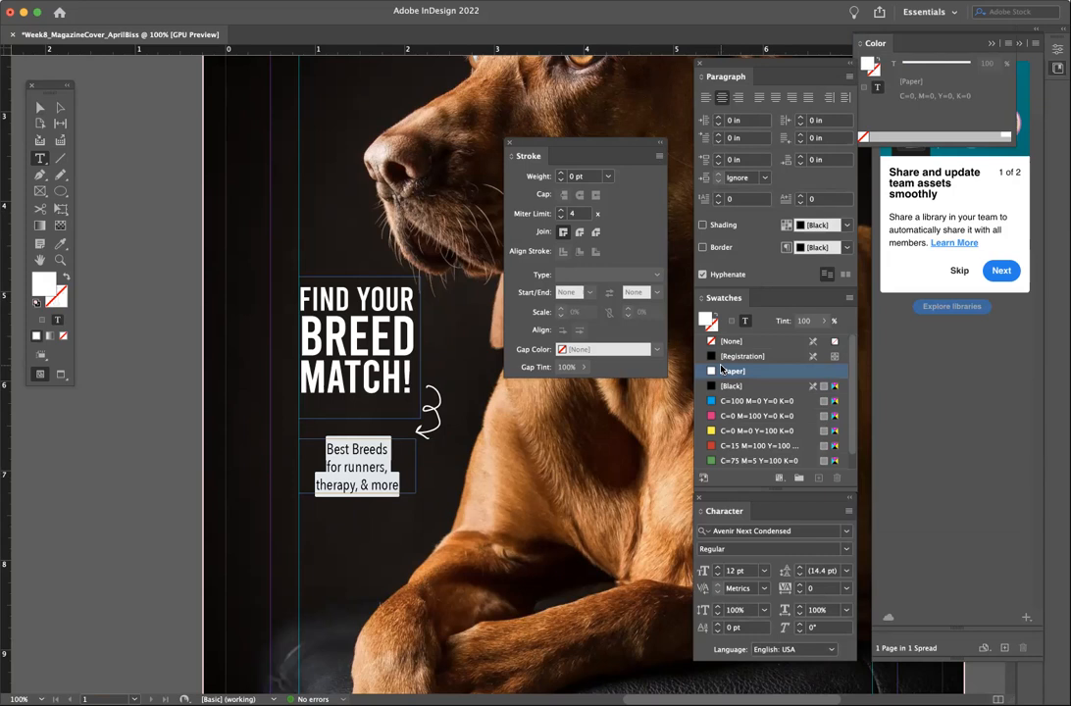
left_click(809, 548)
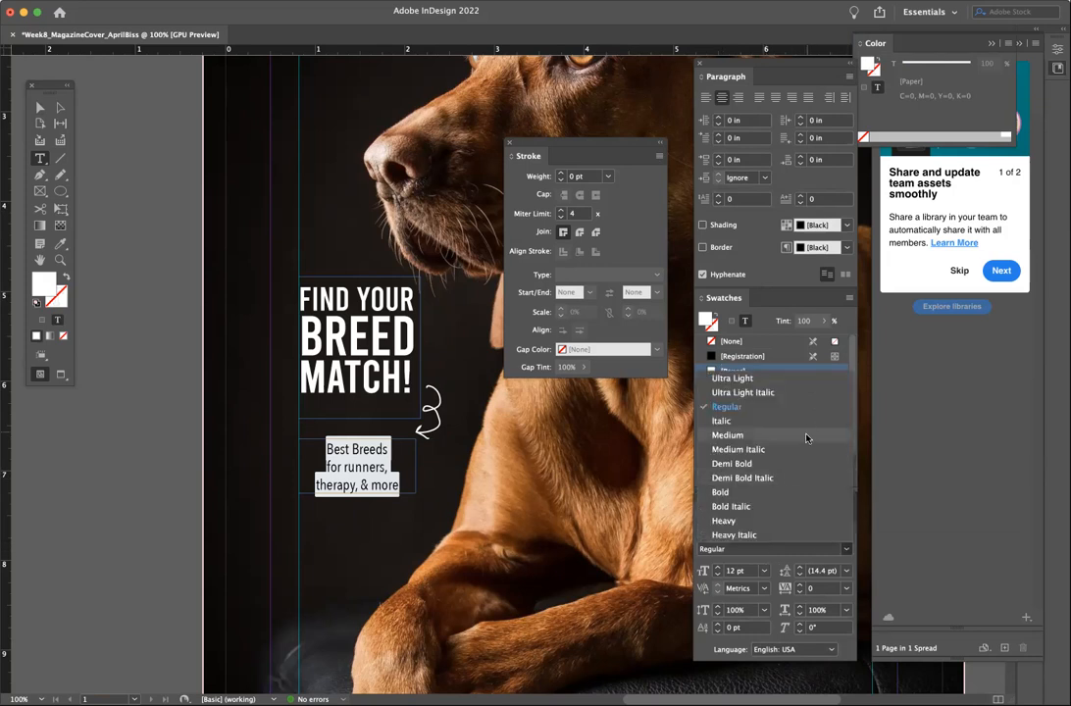
left_click(726, 434)
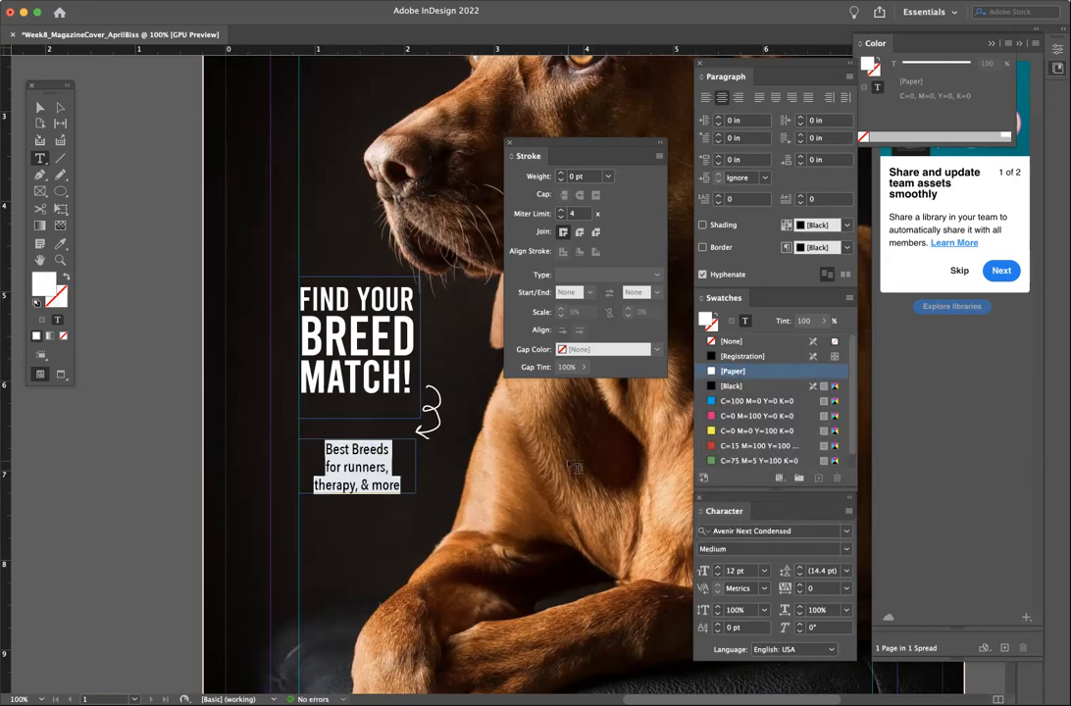
left_click(363, 467)
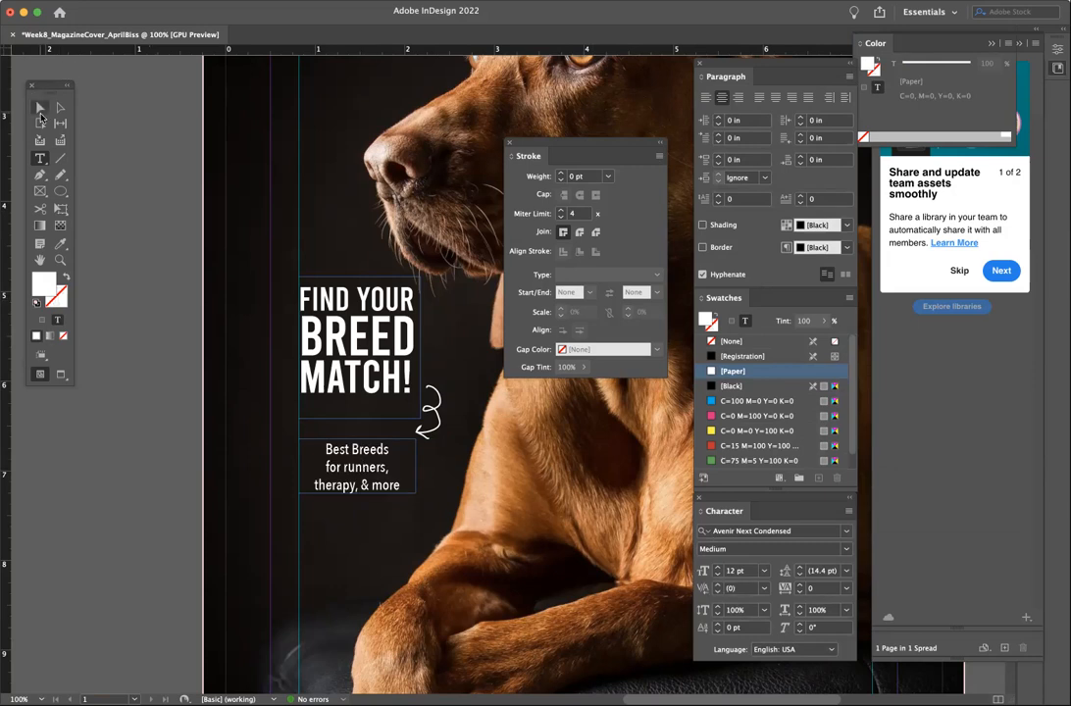
left_click(40, 106)
- Widen the subtitle frame, tighten the headline frame, and move the subtitle up beneath it
left_click_drag(415, 465, 391, 471)
left_click(392, 416)
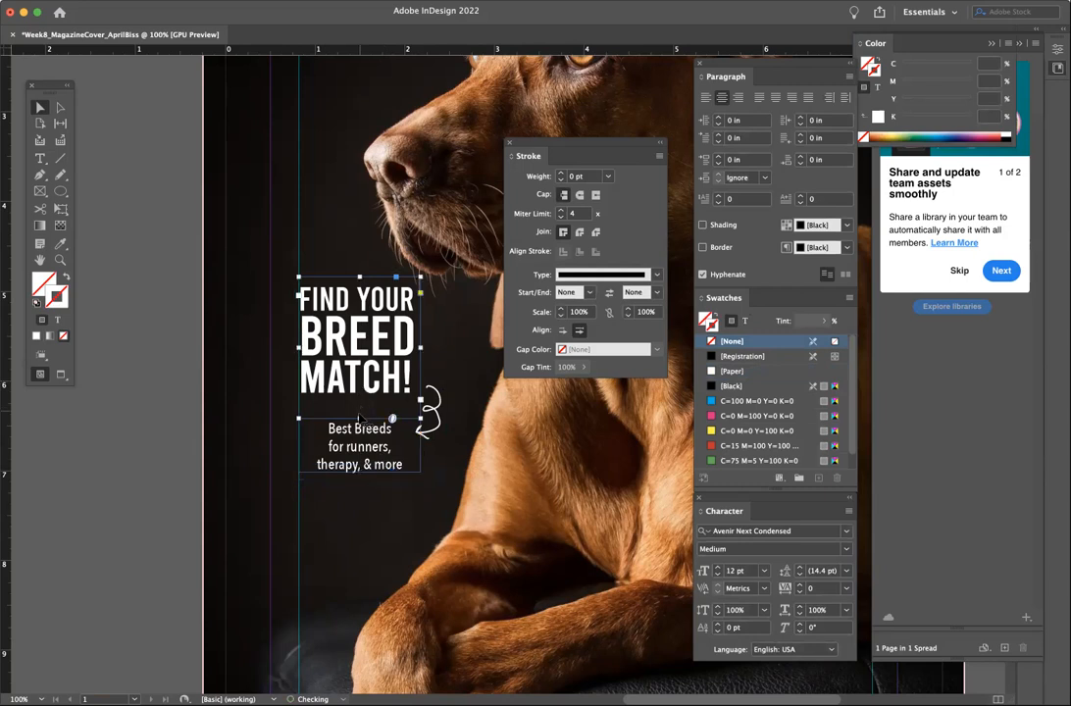
left_click_drag(359, 417, 359, 403)
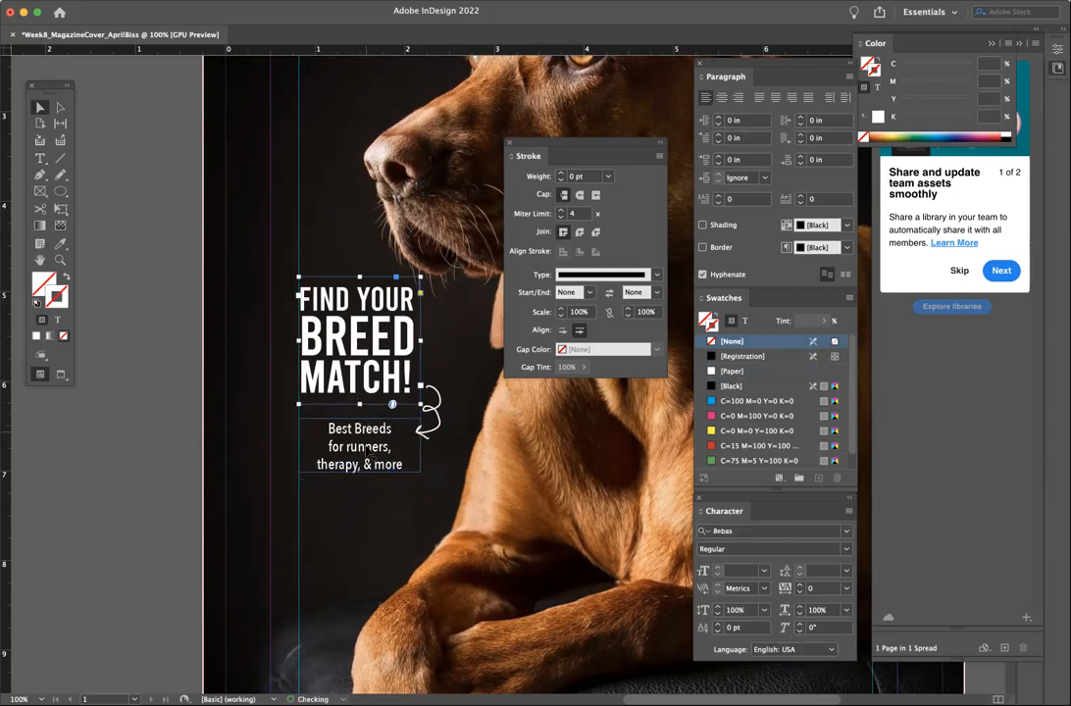
left_click_drag(368, 452, 368, 445)
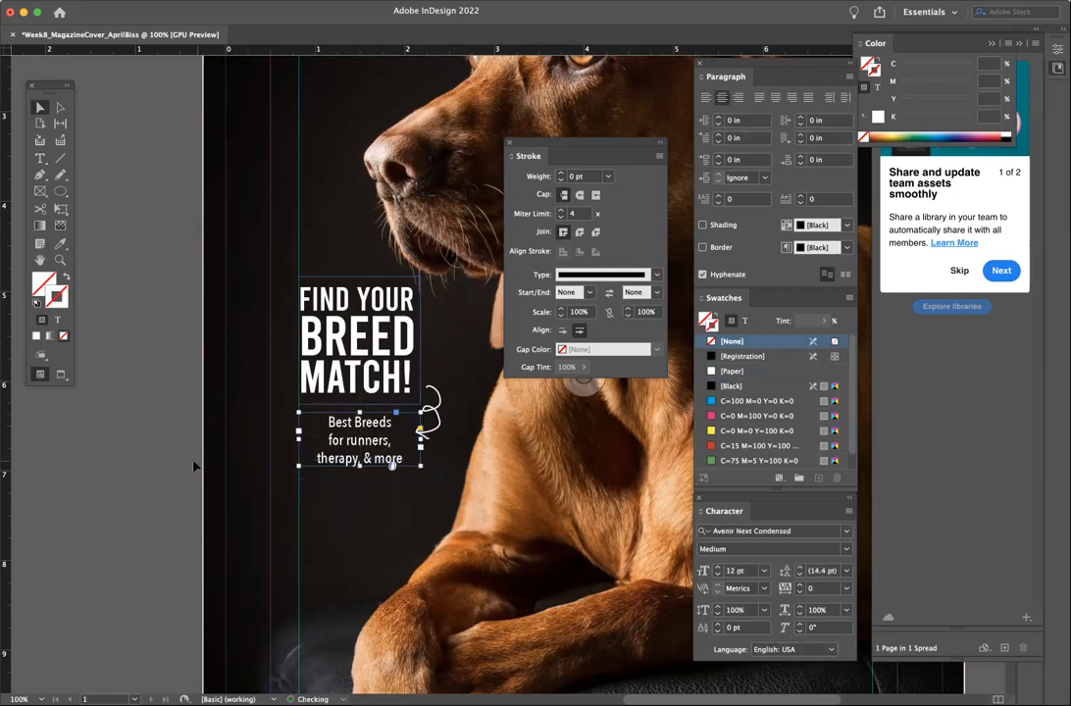
- Colour all the subtitle text with the yellow C=0 M=0 Y=100 K=0 swatch
left_click(40, 160)
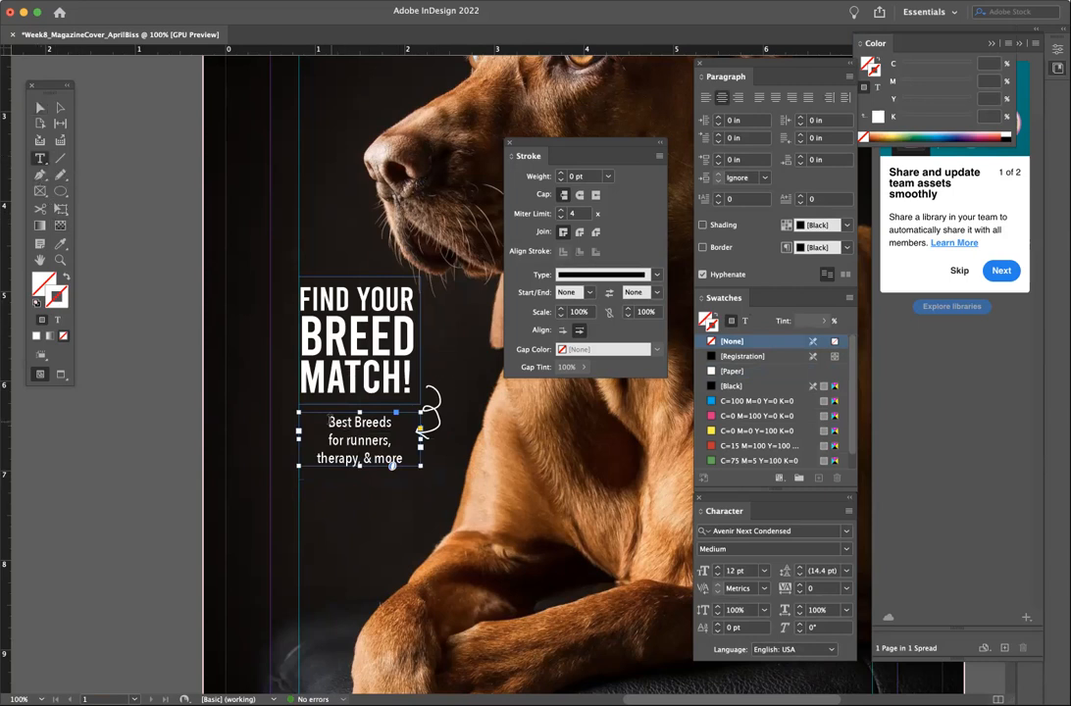
key("ctrl+a")
left_click(732, 371)
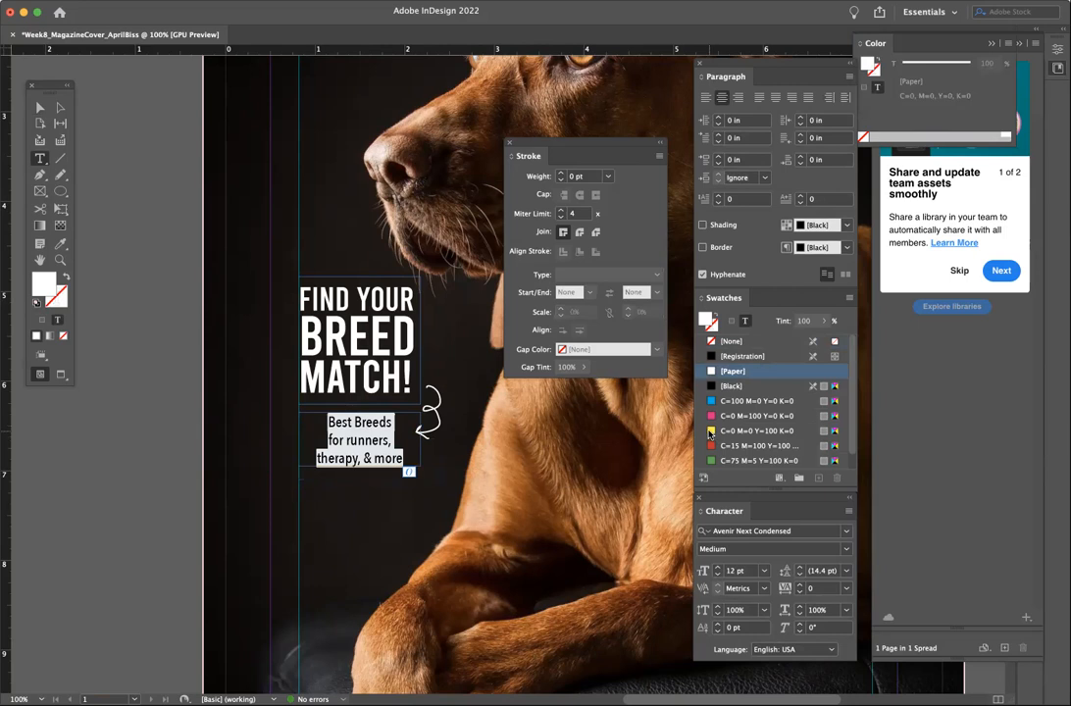
left_click(713, 431)
left_click(41, 106)
left_click(157, 225)
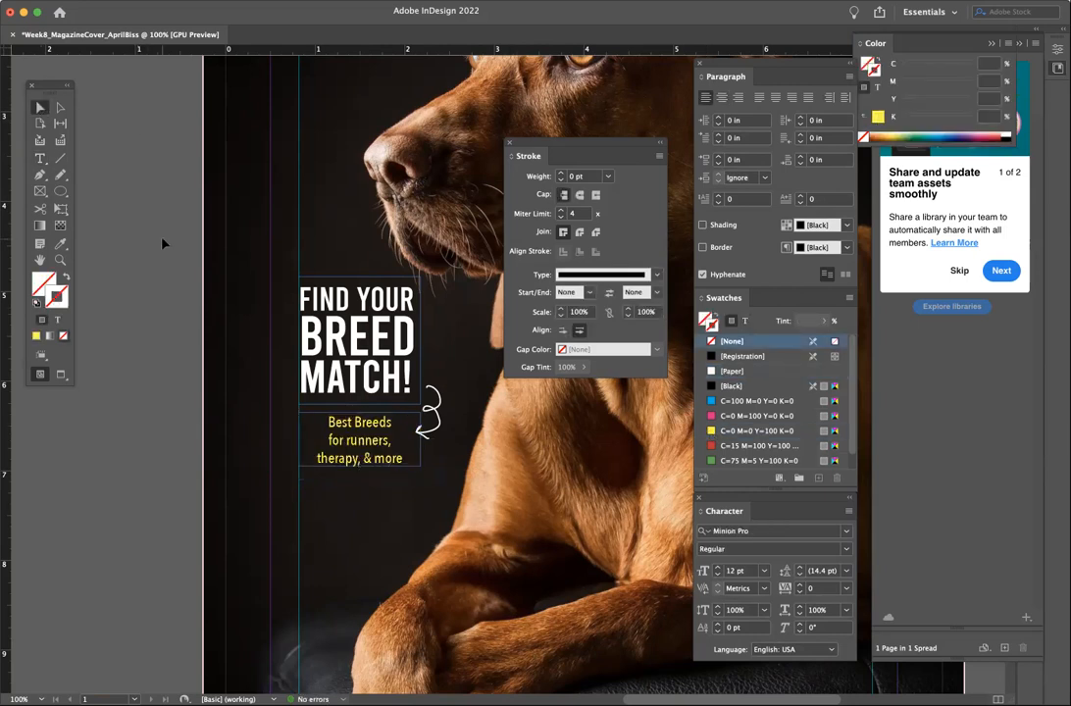
- Scale down the curly arrow beside the headline
scroll(499, 363, "down", 1)
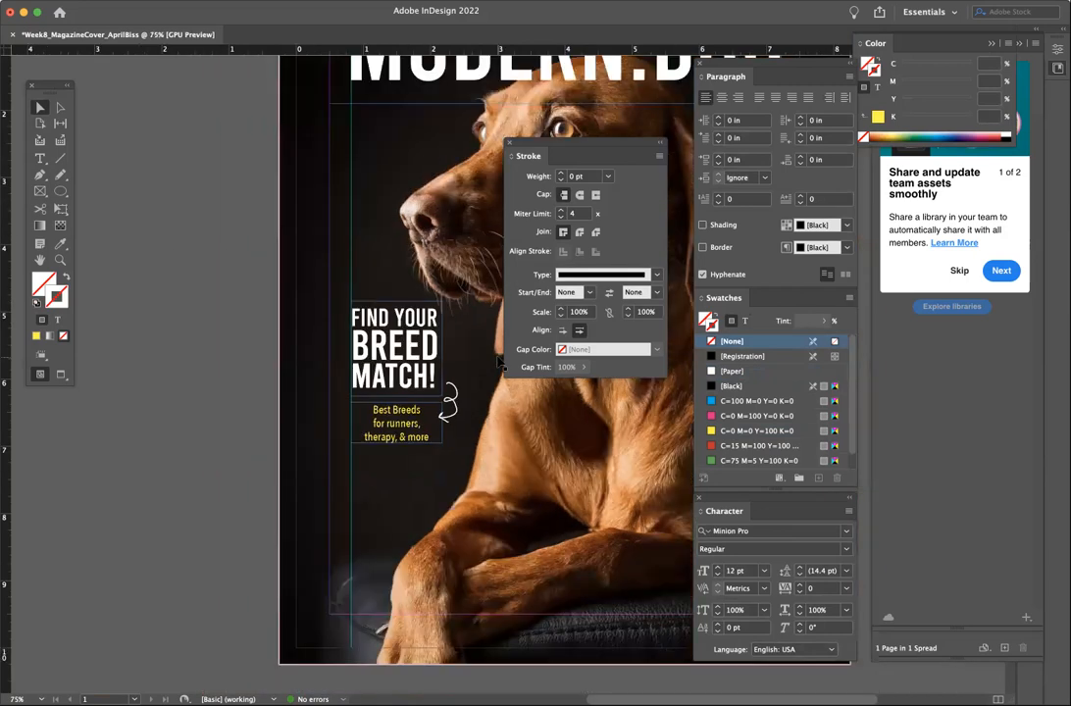
left_click(420, 429)
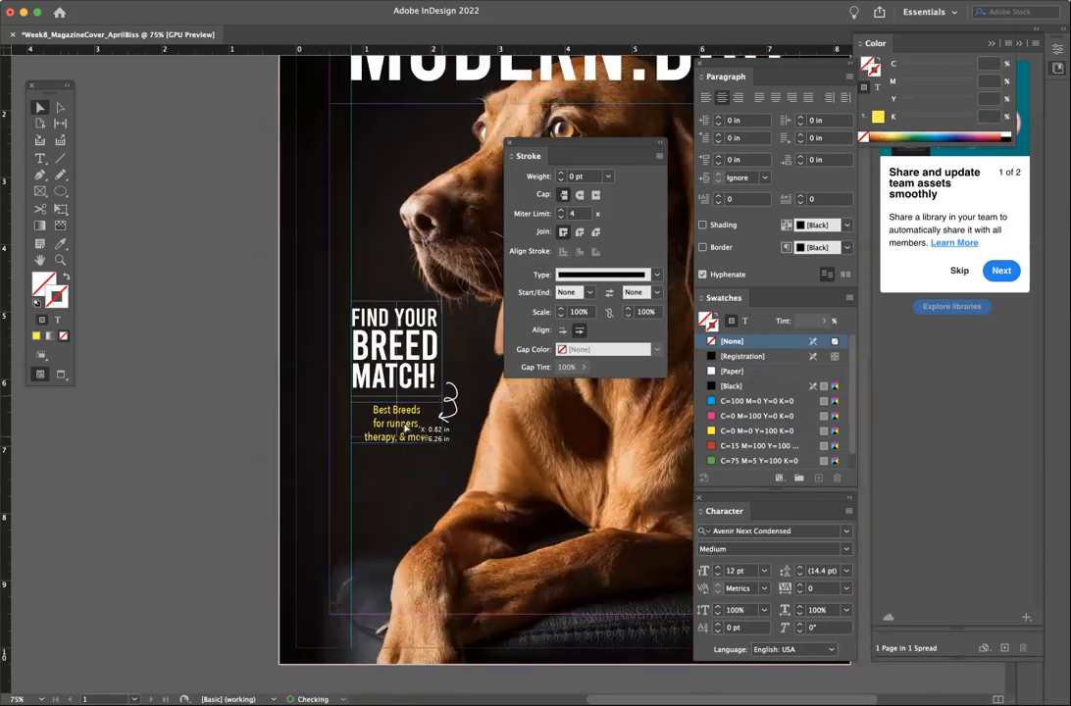
left_click(447, 406)
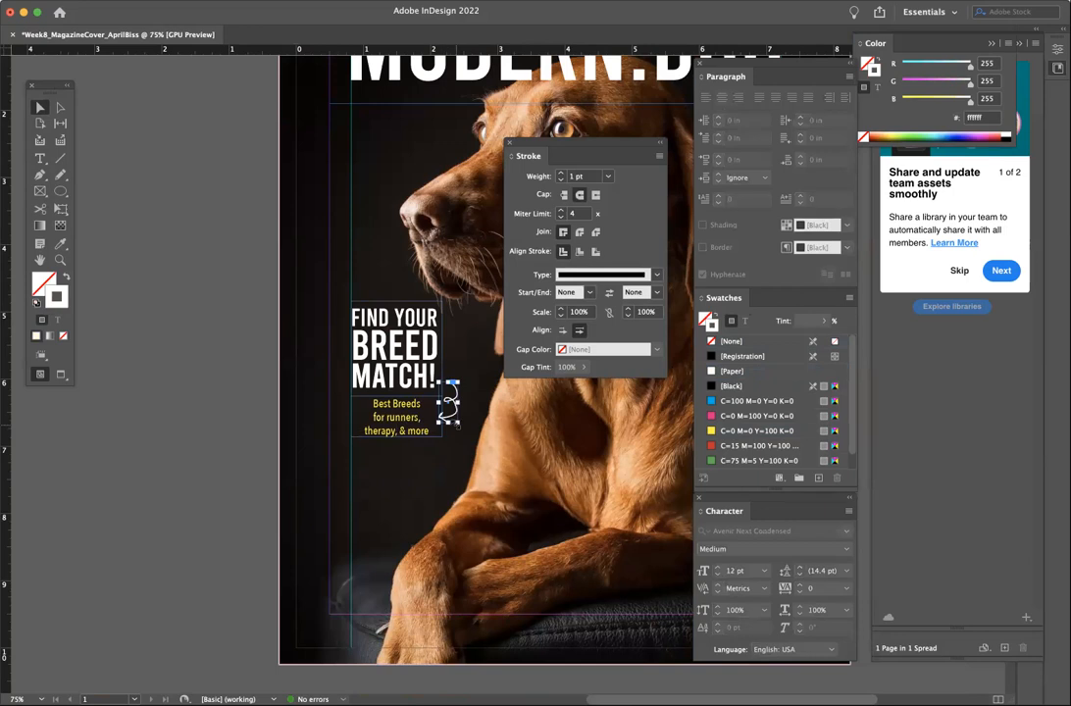
left_click_drag(457, 423, 454, 413)
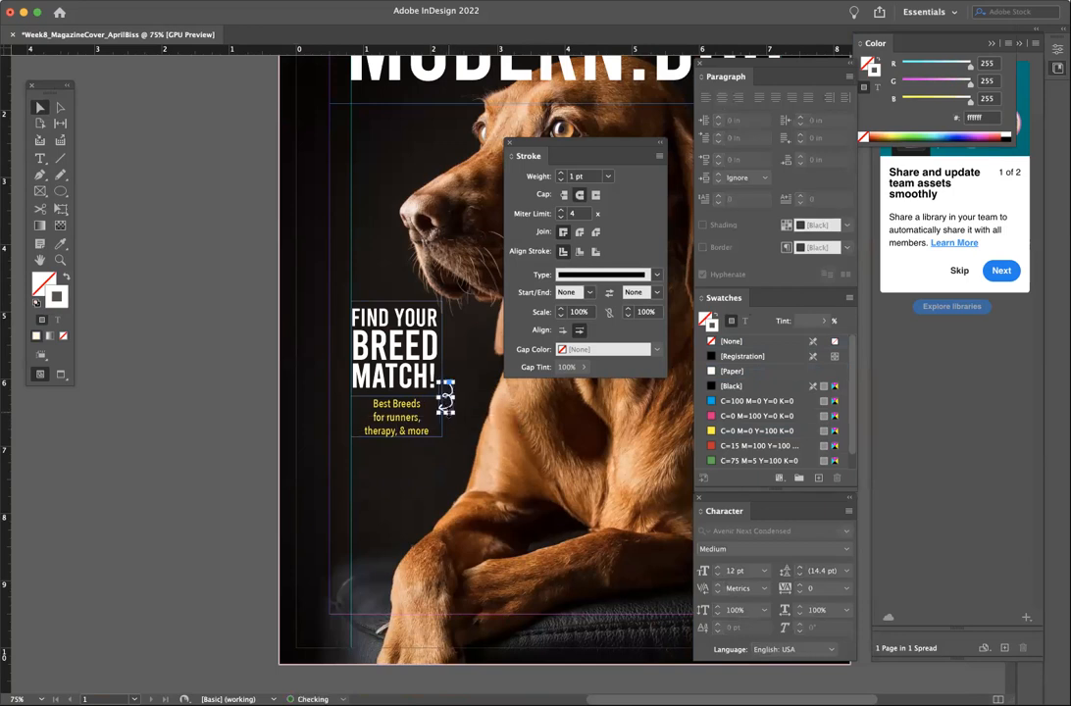
left_click(216, 389)
- Hide the layout guides and switch on Overprint Preview from the View menu
left_click(330, 1)
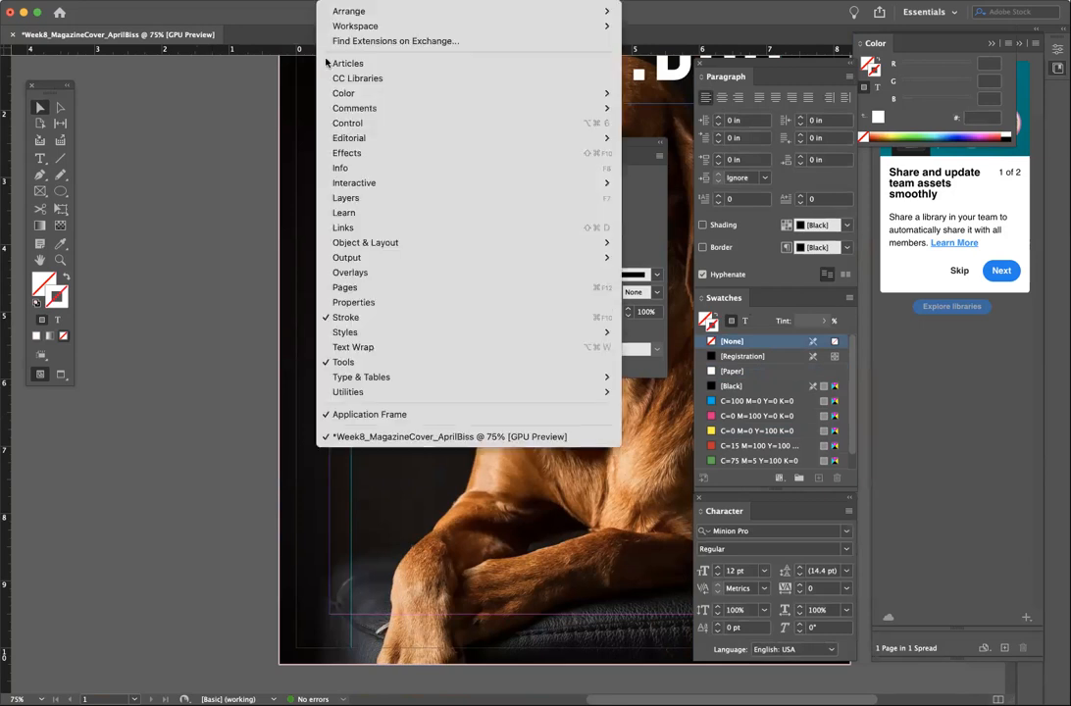
mouse_move(376, 378)
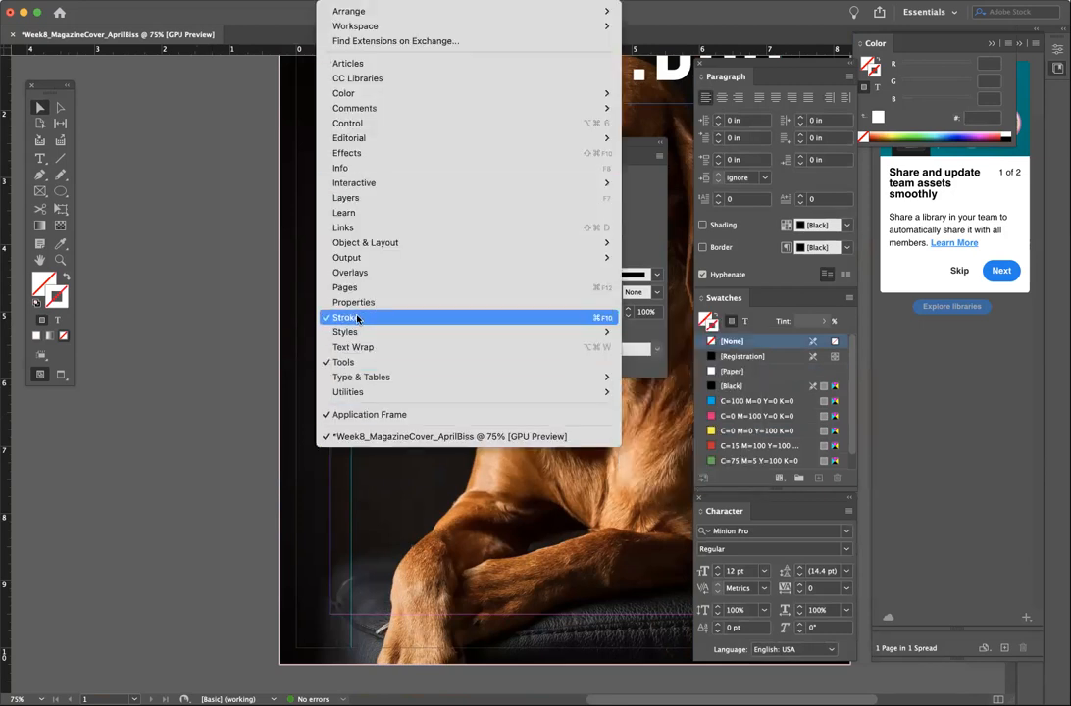
left_click(194, 339)
scroll(193, 342, "right", 3)
scroll(193, 341, "up", 2)
scroll(195, 343, "right", 3)
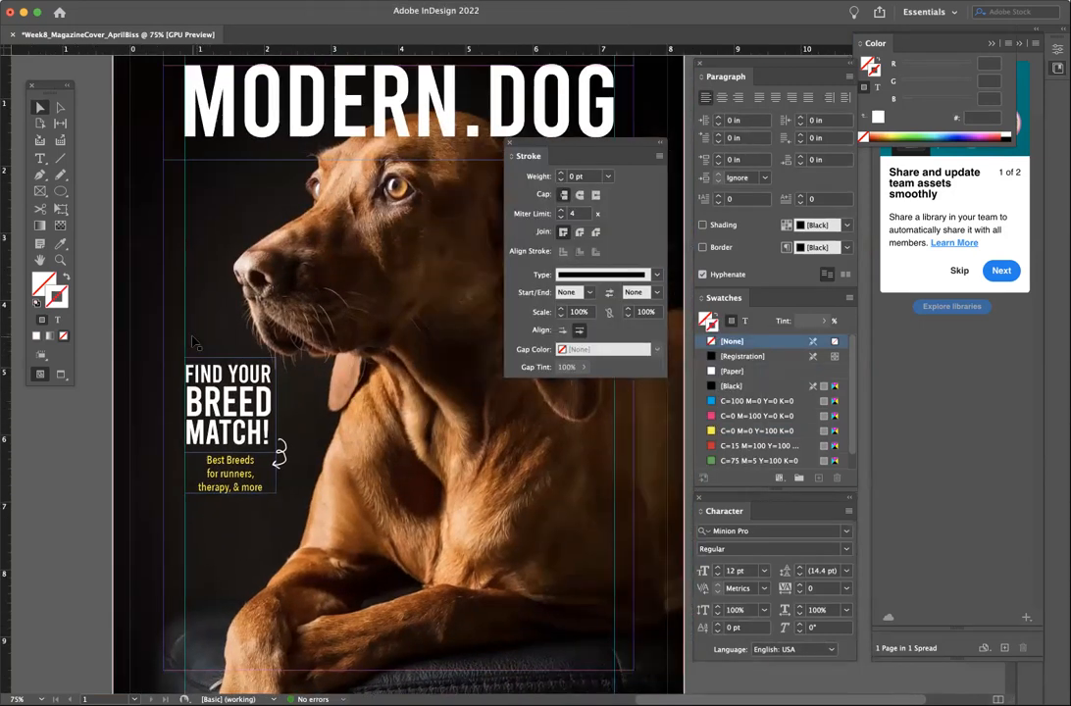
left_click(297, 1)
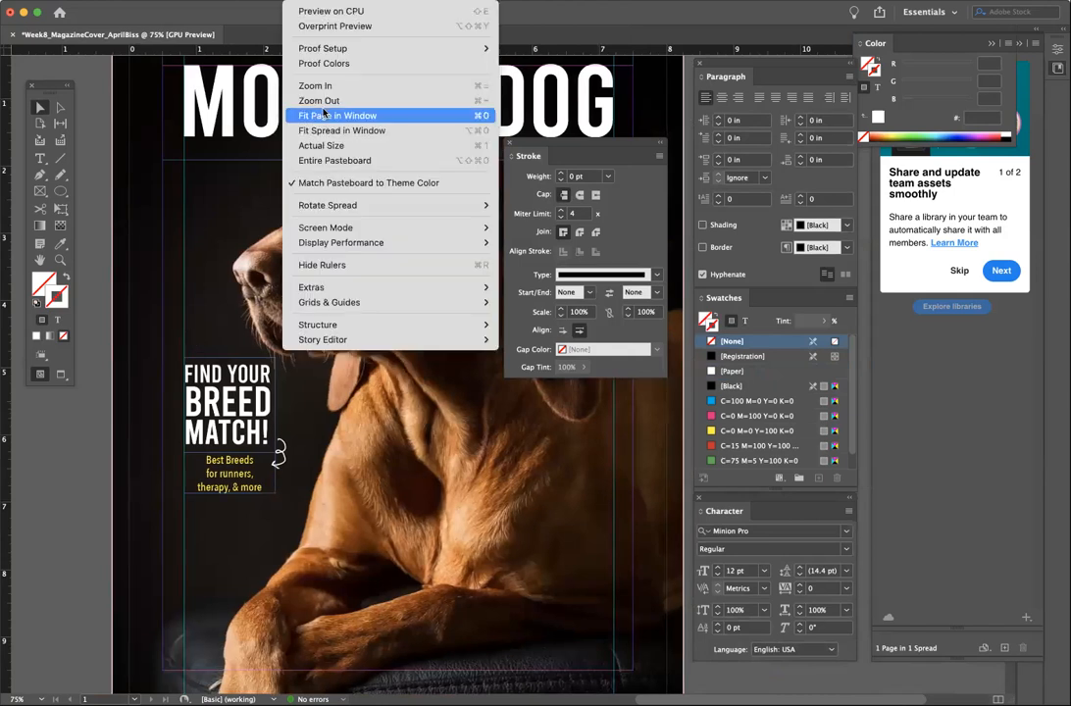
mouse_move(325, 230)
mouse_move(319, 252)
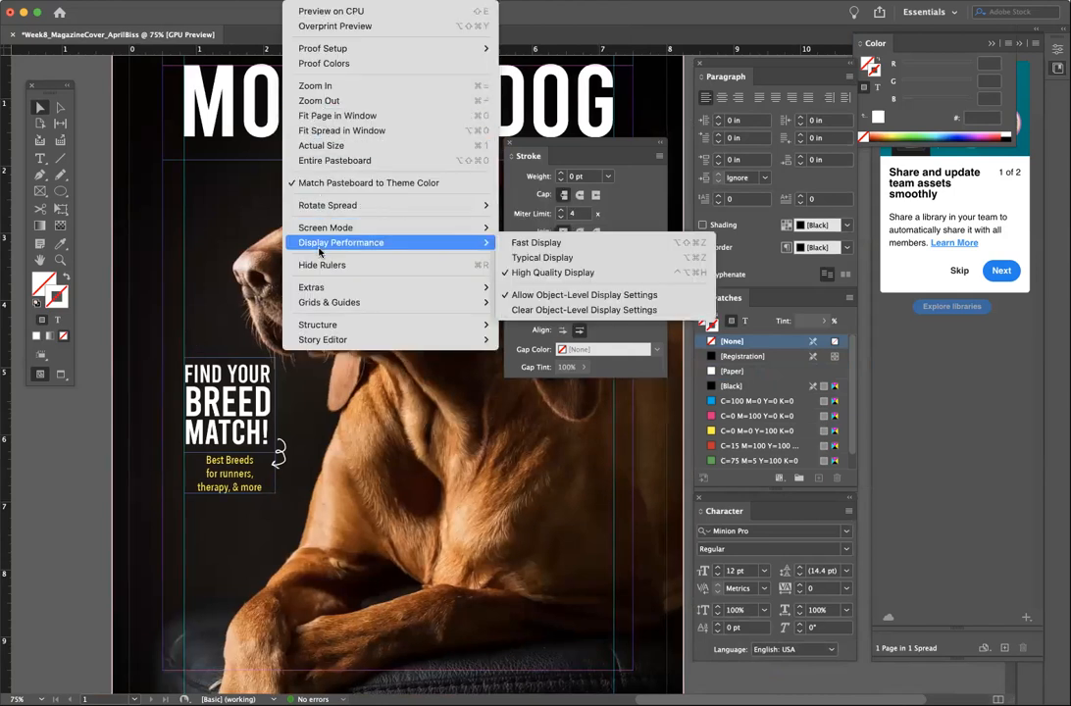
mouse_move(329, 302)
left_click(544, 300)
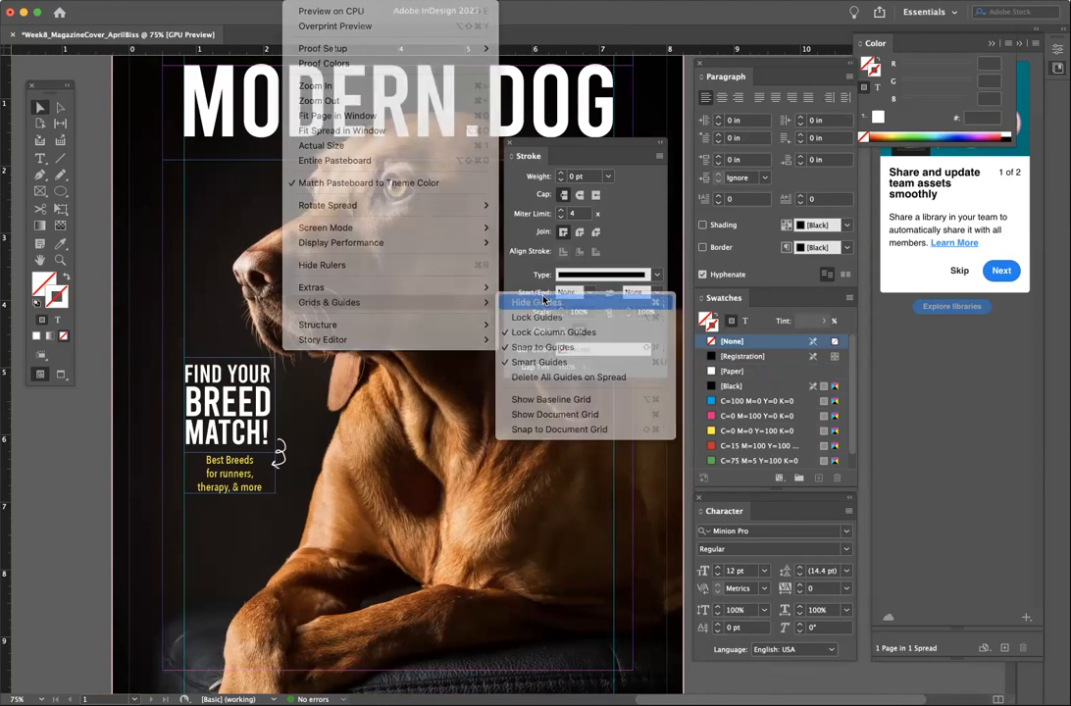
left_click(307, 5)
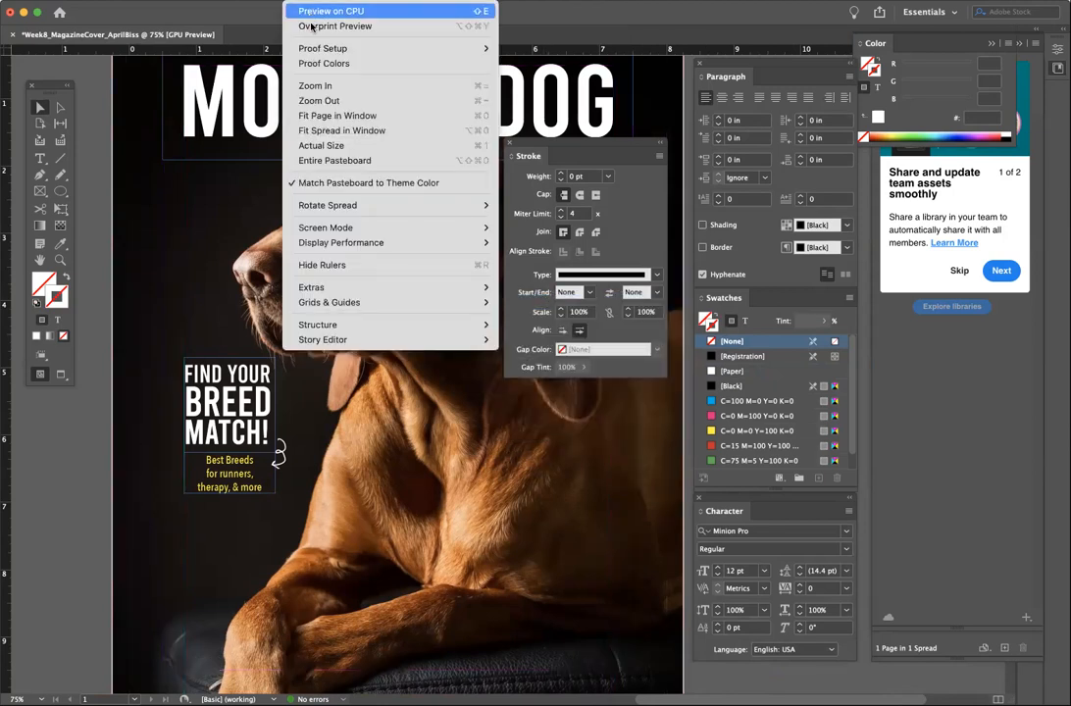
left_click(312, 26)
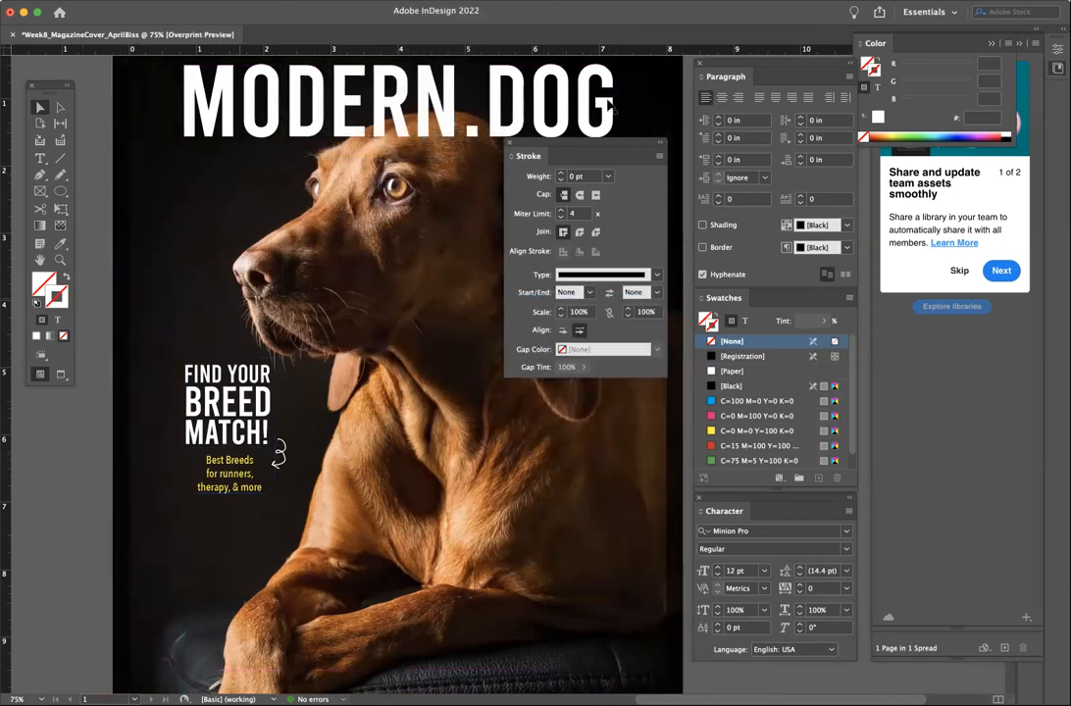
- Zoom out to the whole page and group the headline and subtitle frames
left_click_drag(565, 145, 897, 215)
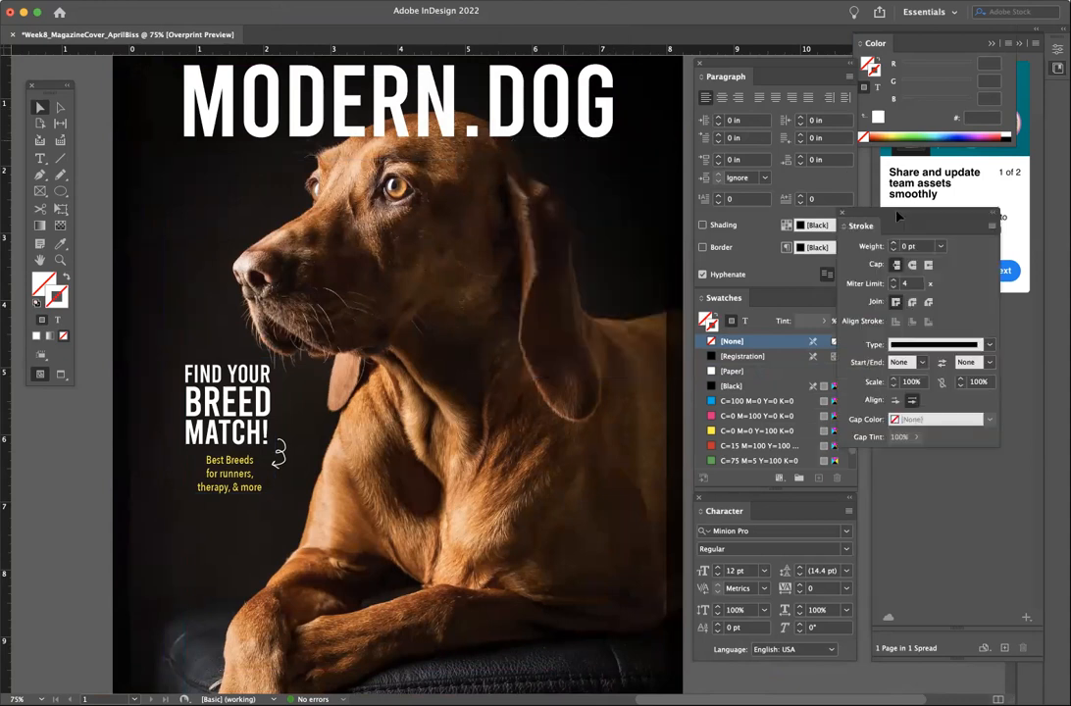
key("super+minus")
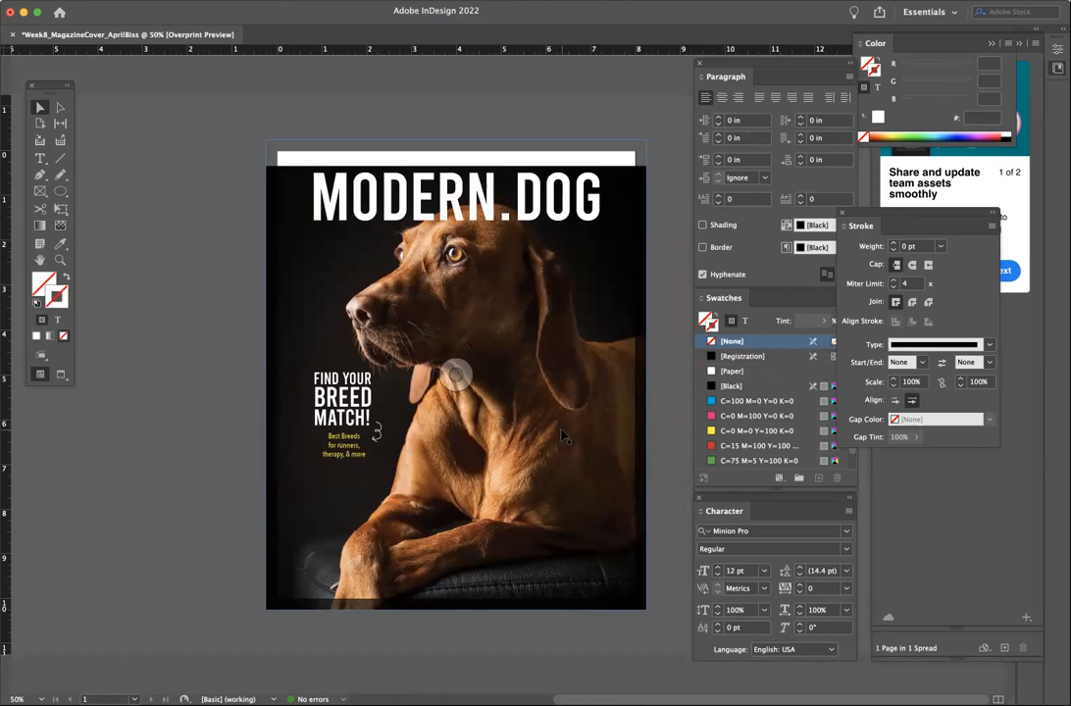
left_click(345, 418)
left_click(377, 438, "shift")
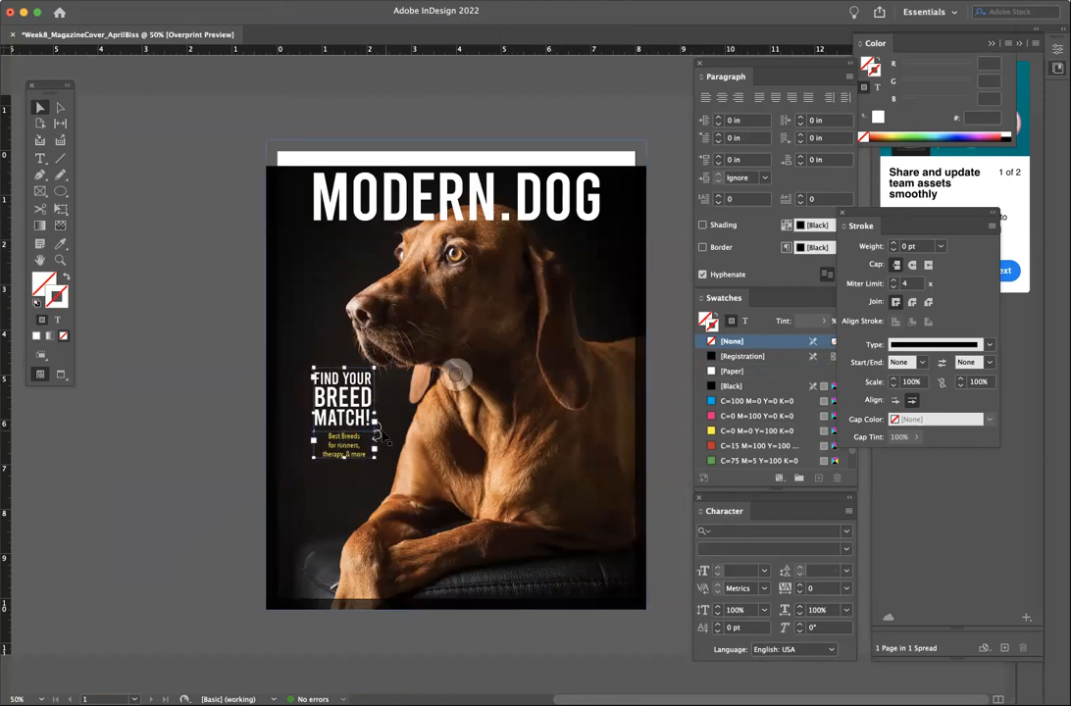
key("super+g")
- Show the page guides again via View > Grids & Guides
left_click(300, 0)
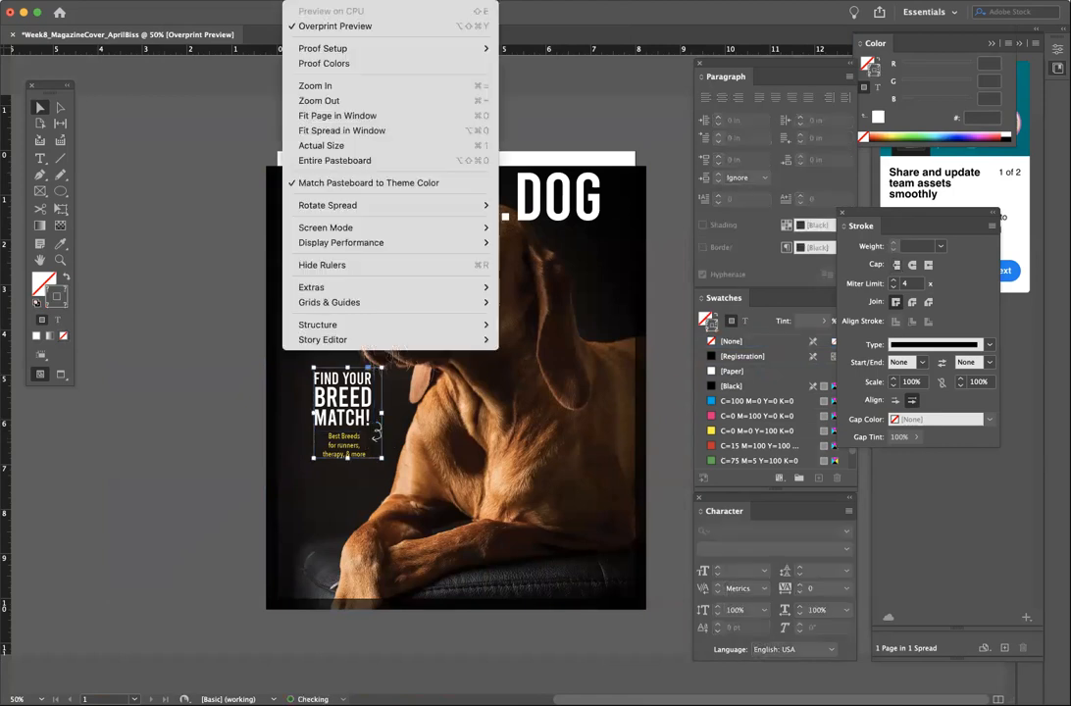
mouse_move(412, 302)
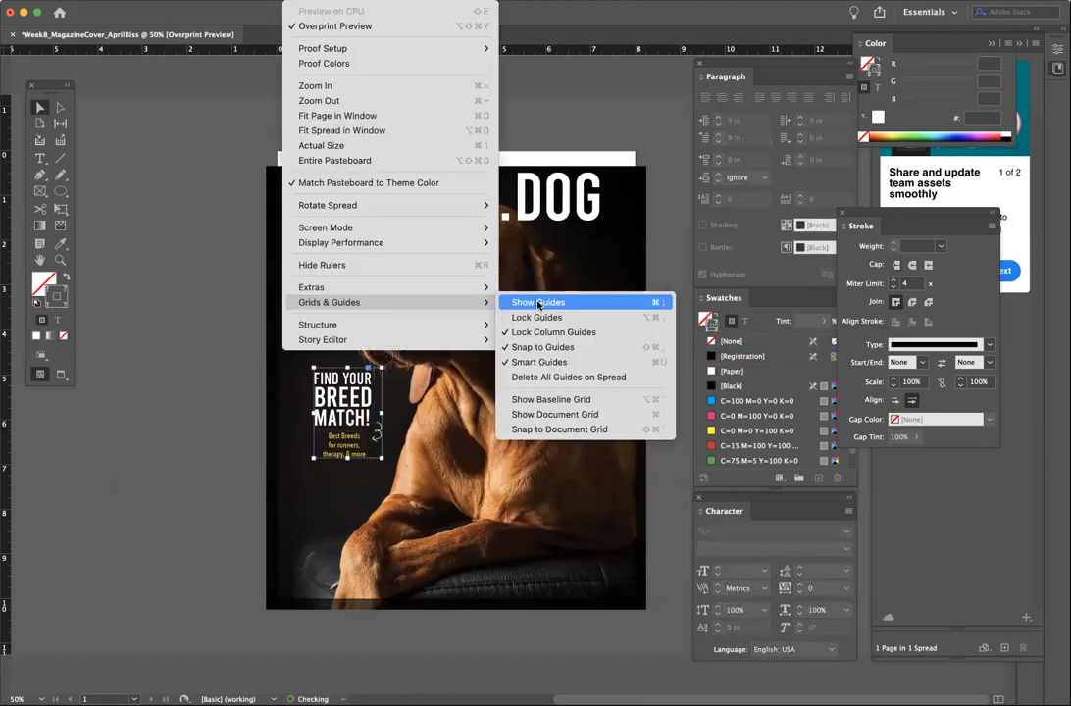
left_click(521, 303)
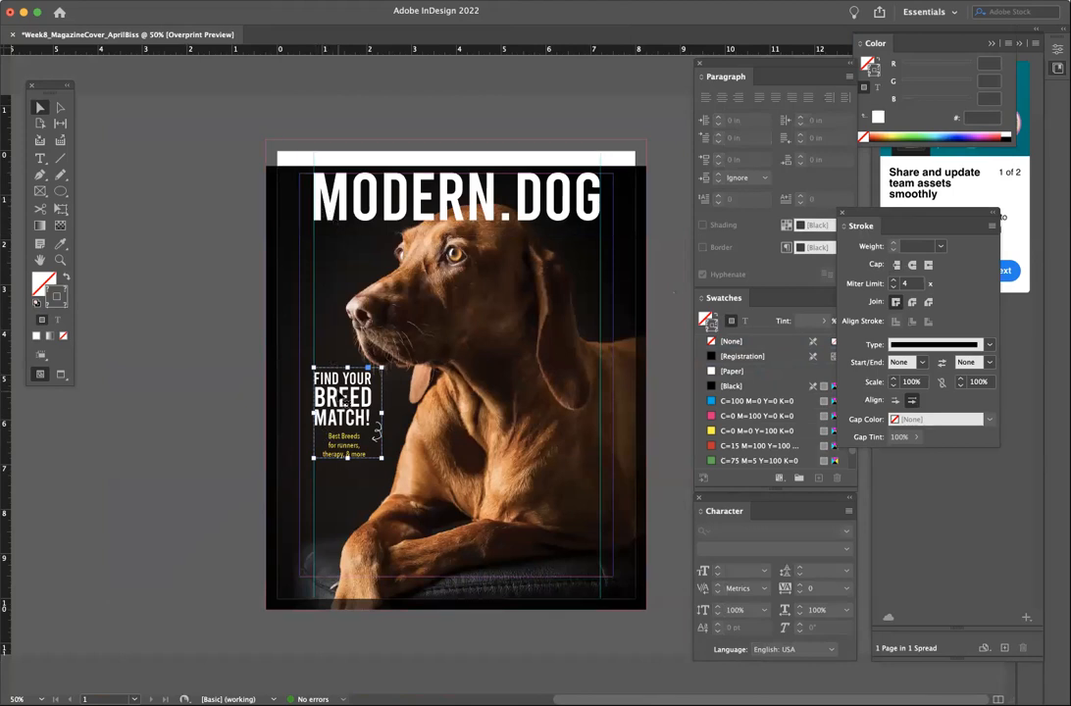
- Move the breed-match group slightly lower on the cover's left side
double_click(342, 400)
left_click_drag(342, 400, 325, 411)
key("ctrl+z")
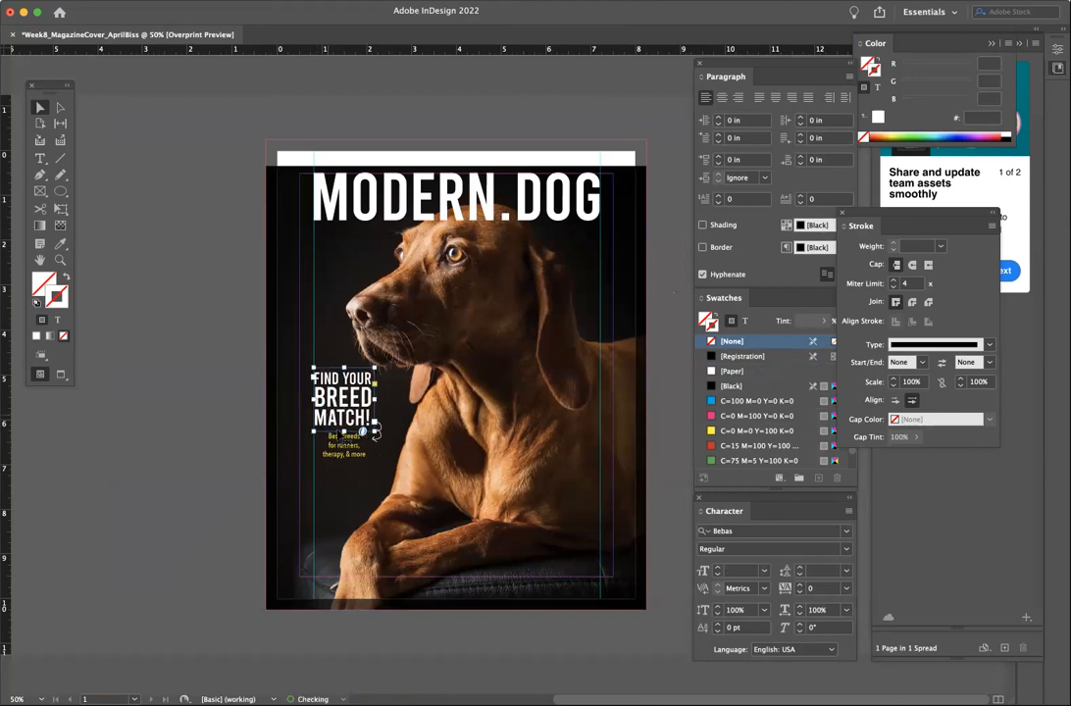
left_click(377, 431)
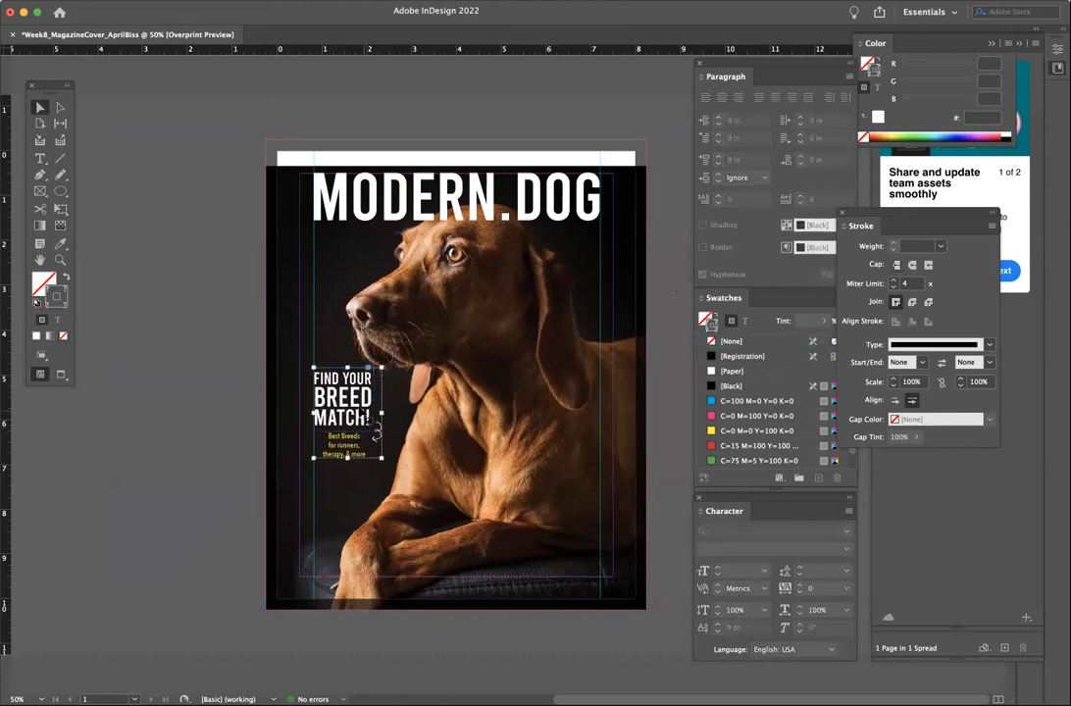
left_click_drag(344, 410, 344, 441)
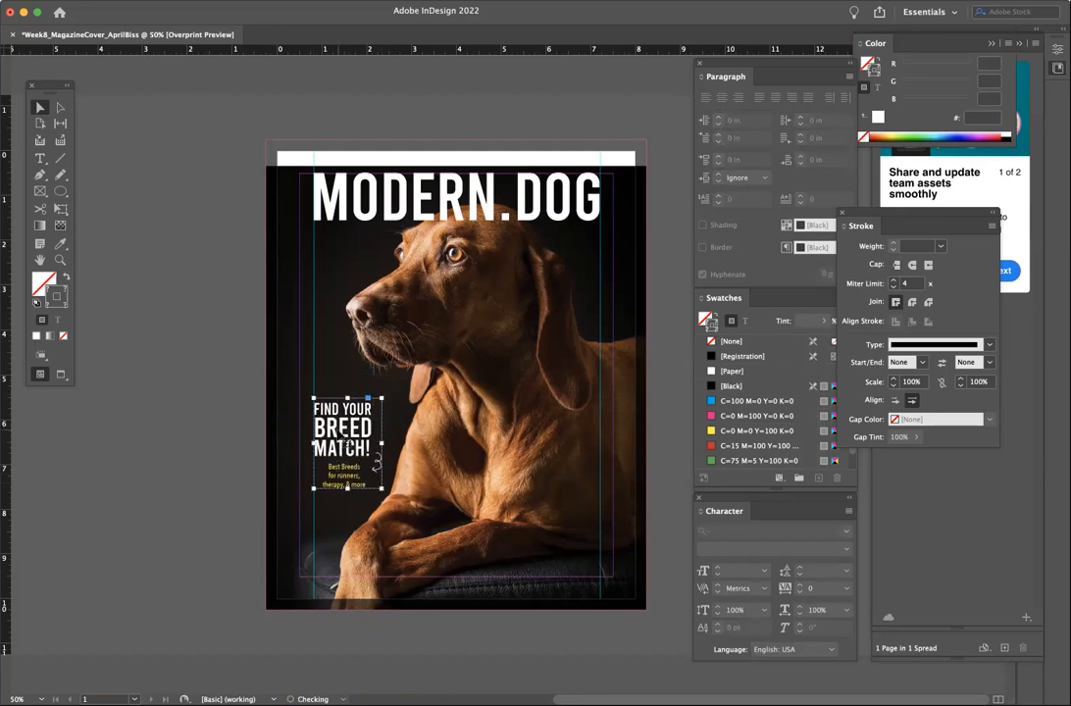
left_click(231, 371)
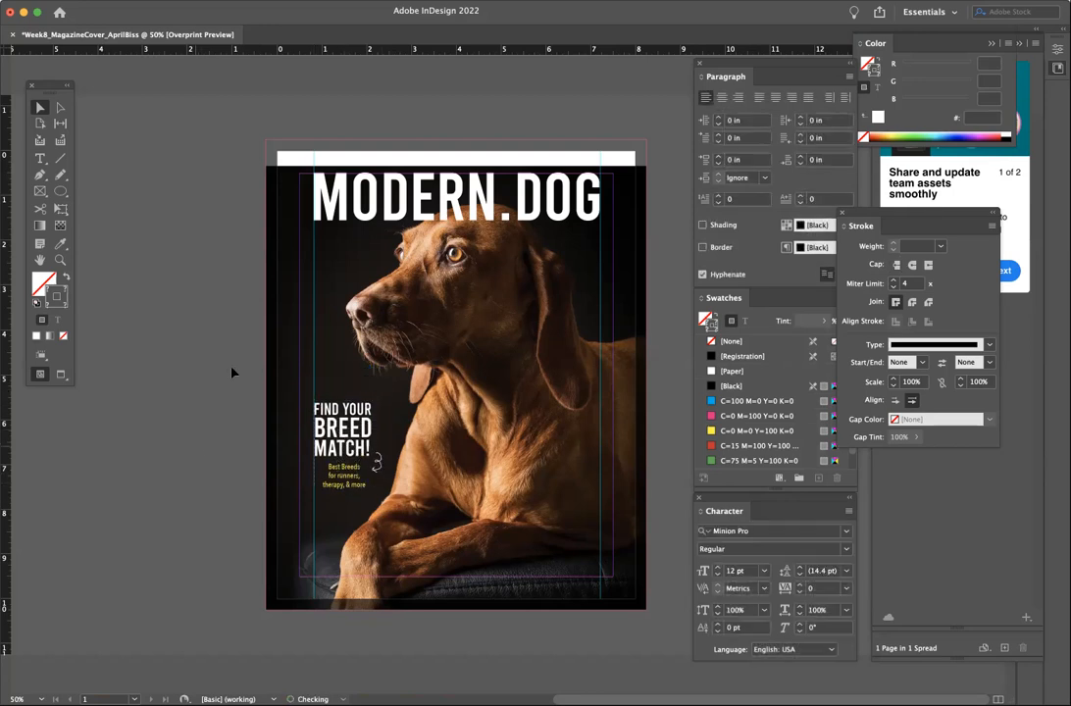
- Fill the cover photo frame with the photo's sampled near-black edge colour
left_click(345, 223)
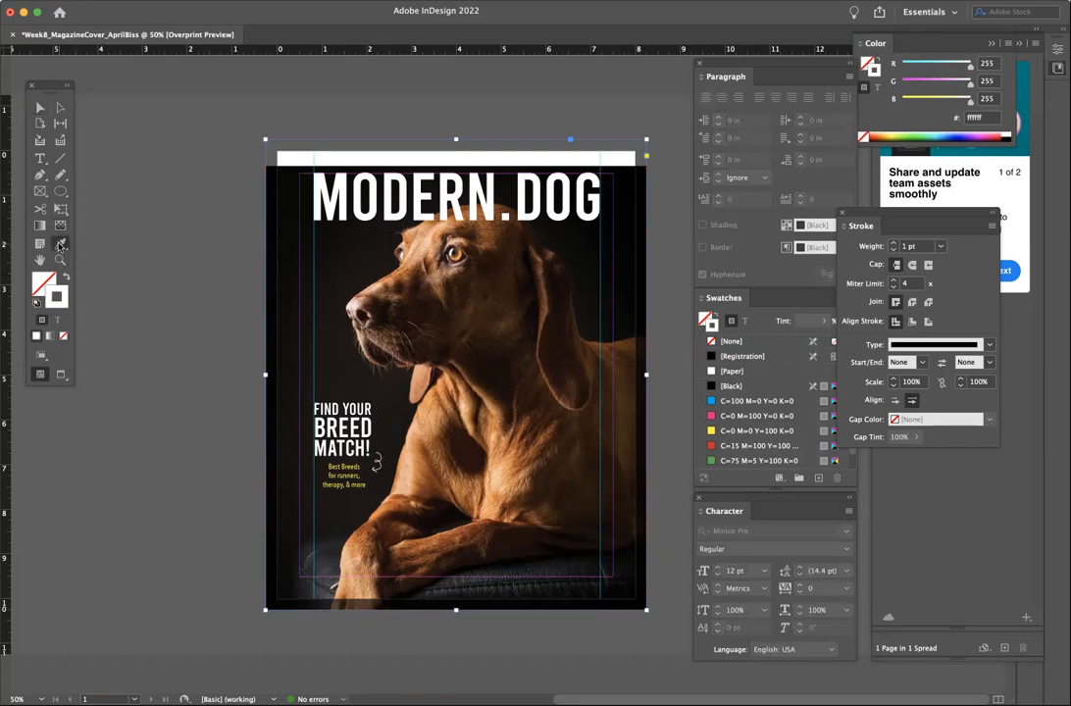
left_click(278, 166)
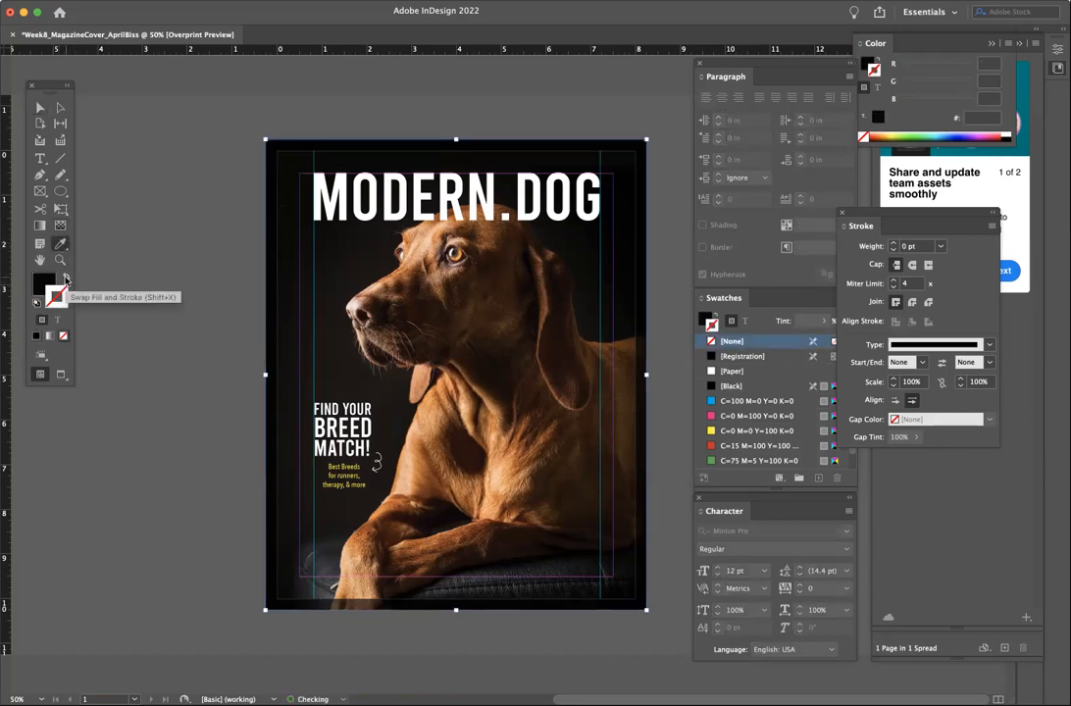
left_click(41, 107)
left_click(162, 177)
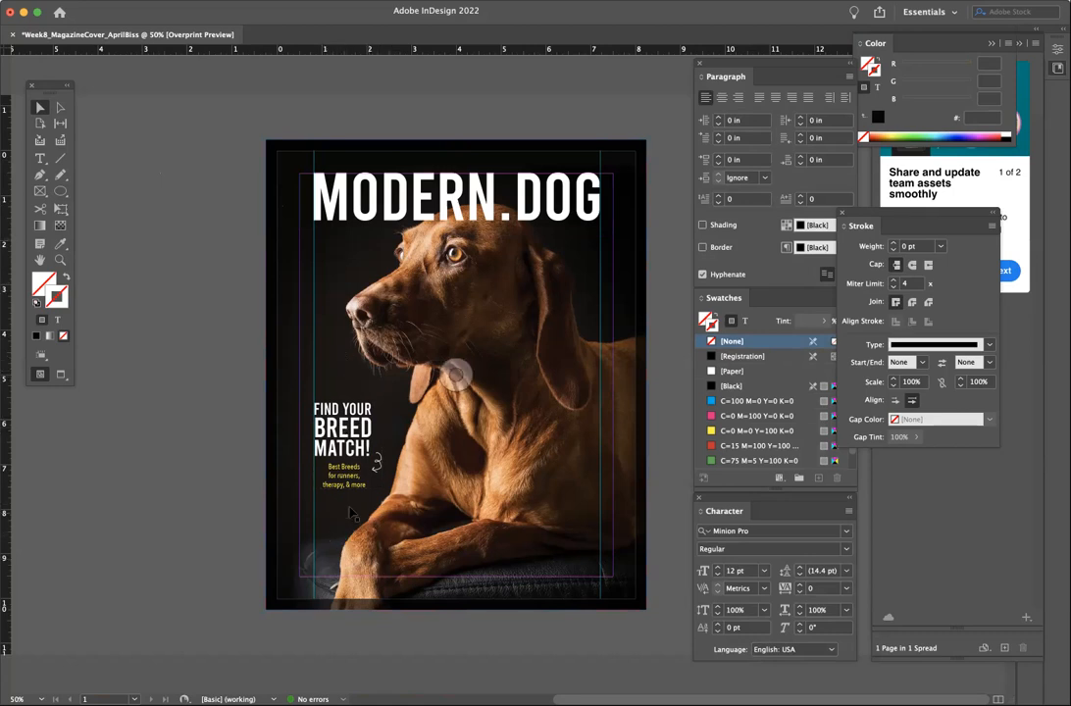
- Try the breed-match block beside the dog's chest, undo back to the left, and redo the black fill
left_click(345, 428)
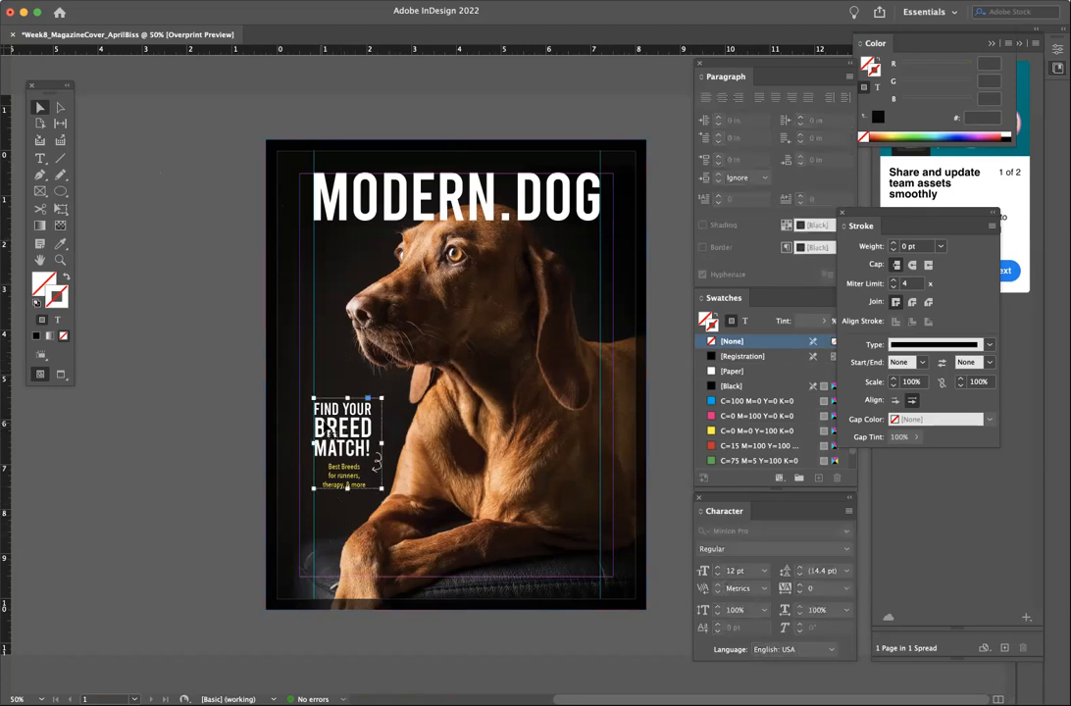
left_click_drag(345, 428, 579, 391)
left_click(659, 434)
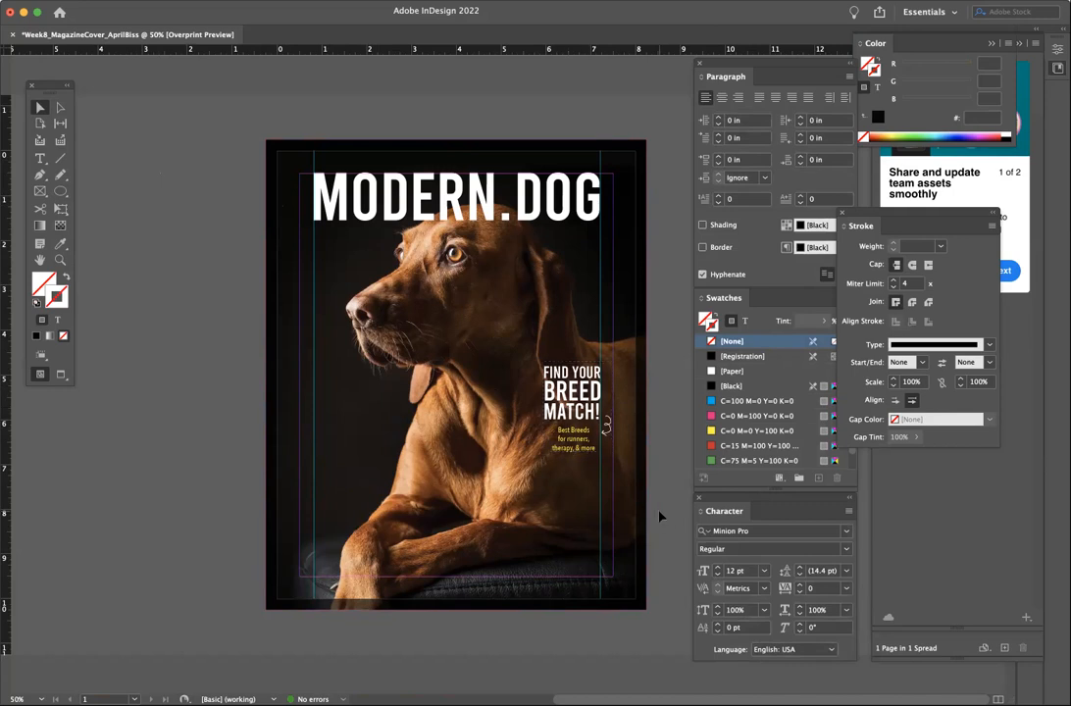
key("super+z")
key("Left")
key("Left")
key("Left")
key("Left")
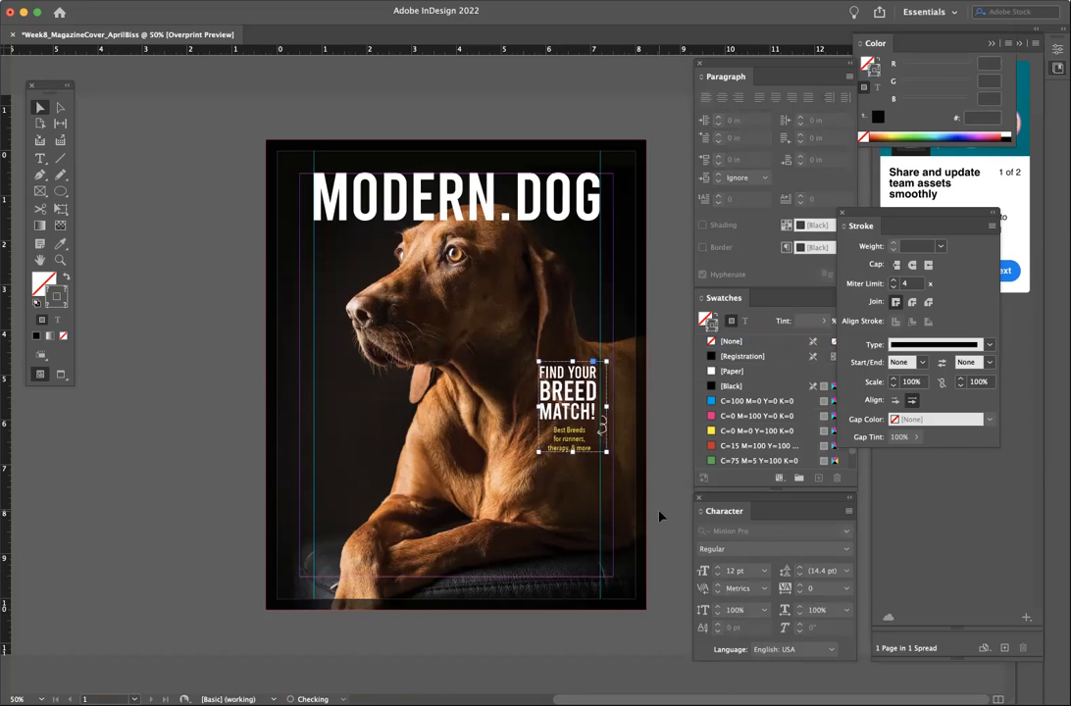
key("super+z")
key("super+z")
key("super+z")
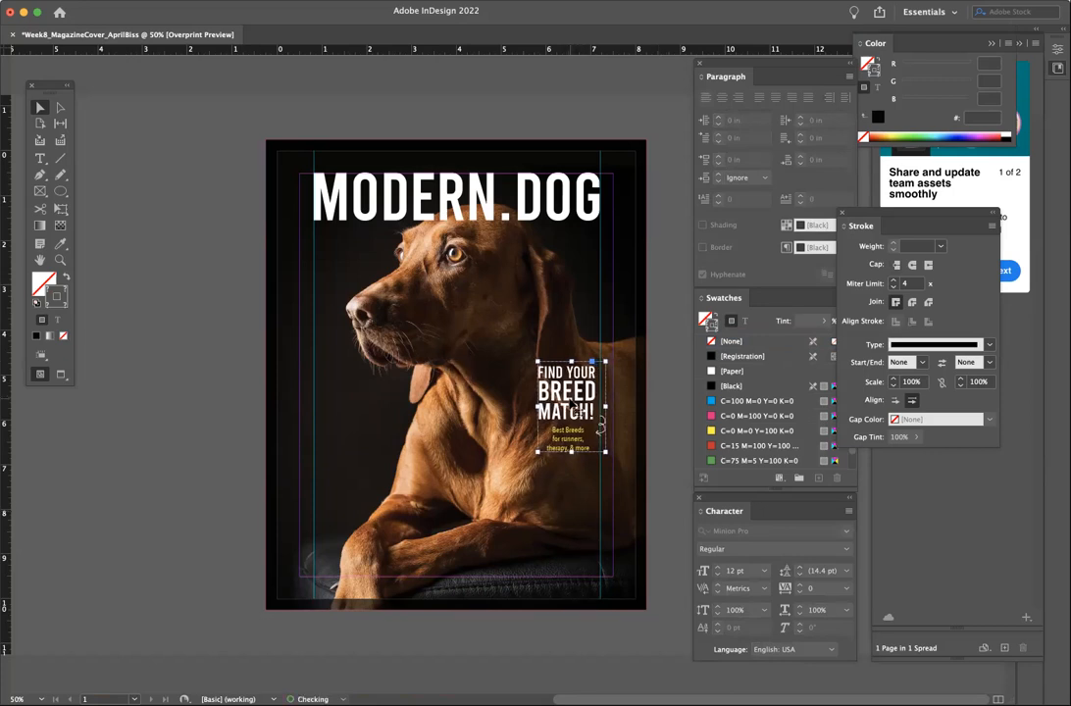
left_click(98, 10)
left_click(188, 33)
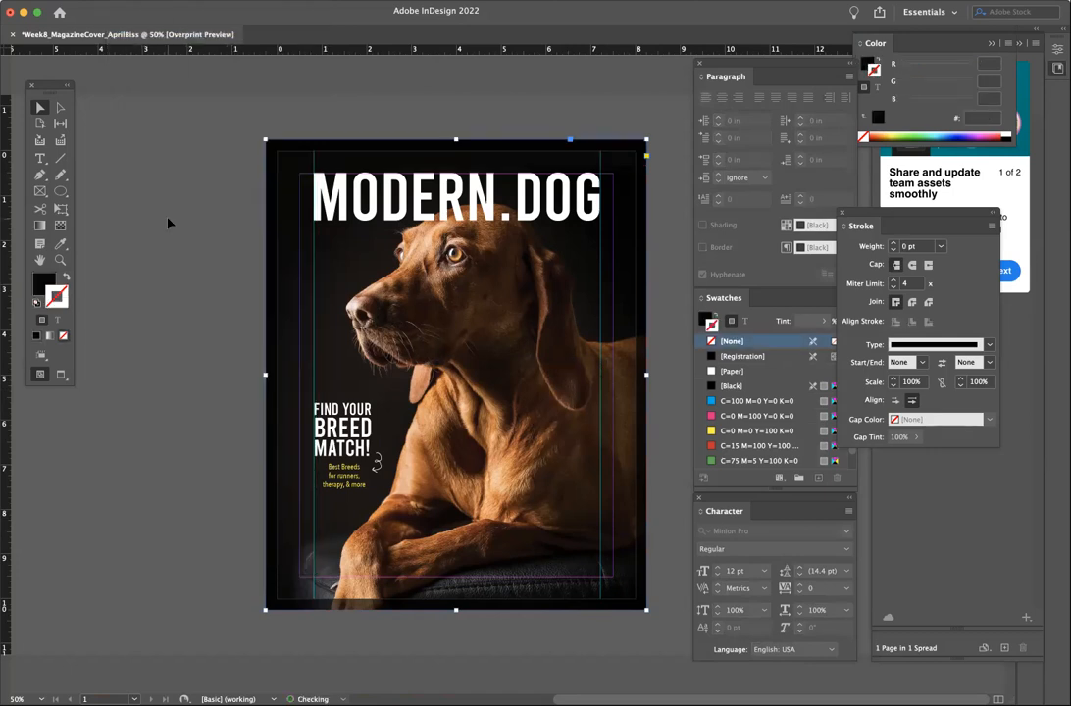
- Draw a circle with the Ellipse tool near the cover's lower-left corner
left_click(241, 349)
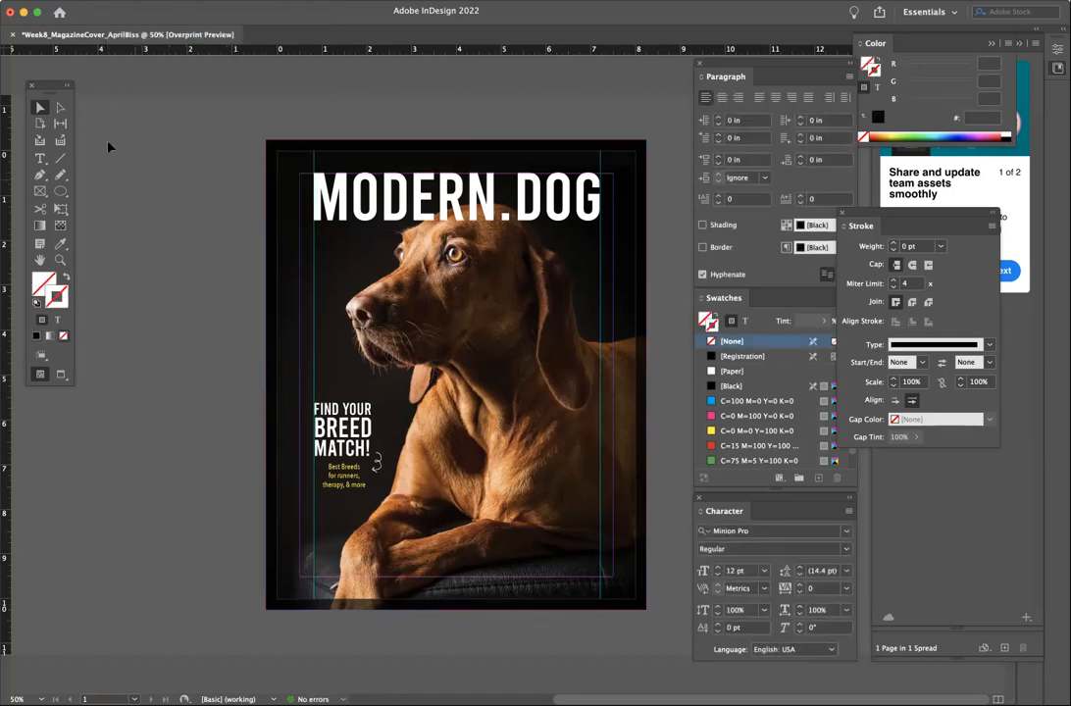
left_click(60, 193)
left_click_drag(309, 501, 385, 575)
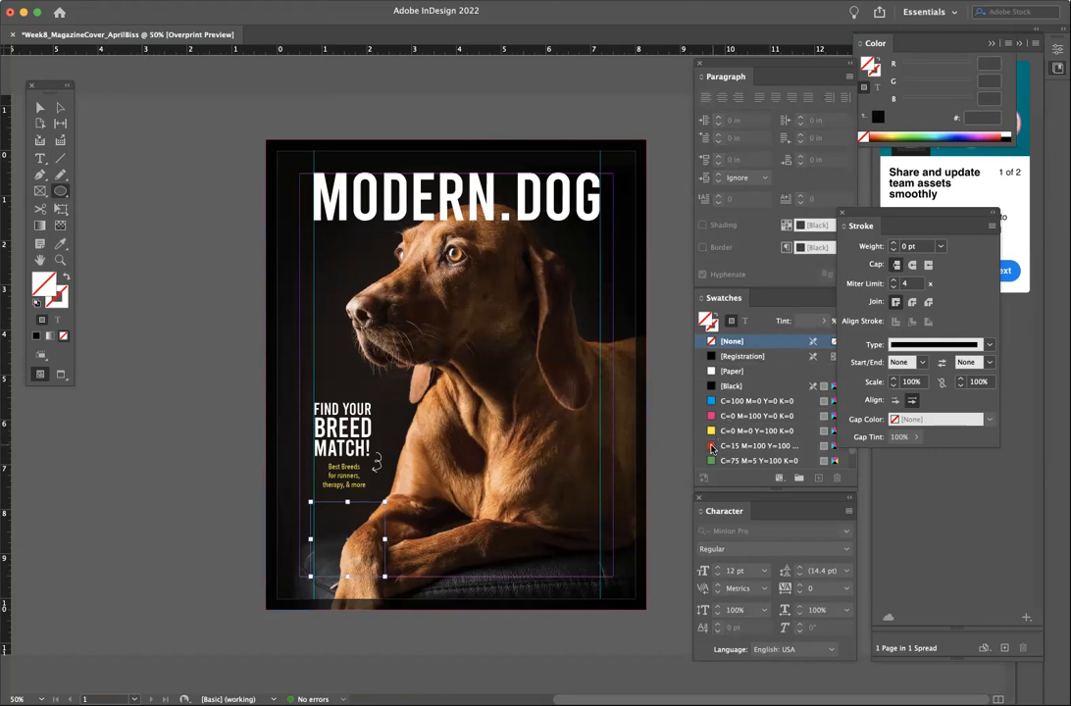
- Fill the new circle with the red C=15 M=100 Y=100 K=0 swatch
left_click(713, 447)
left_click(41, 107)
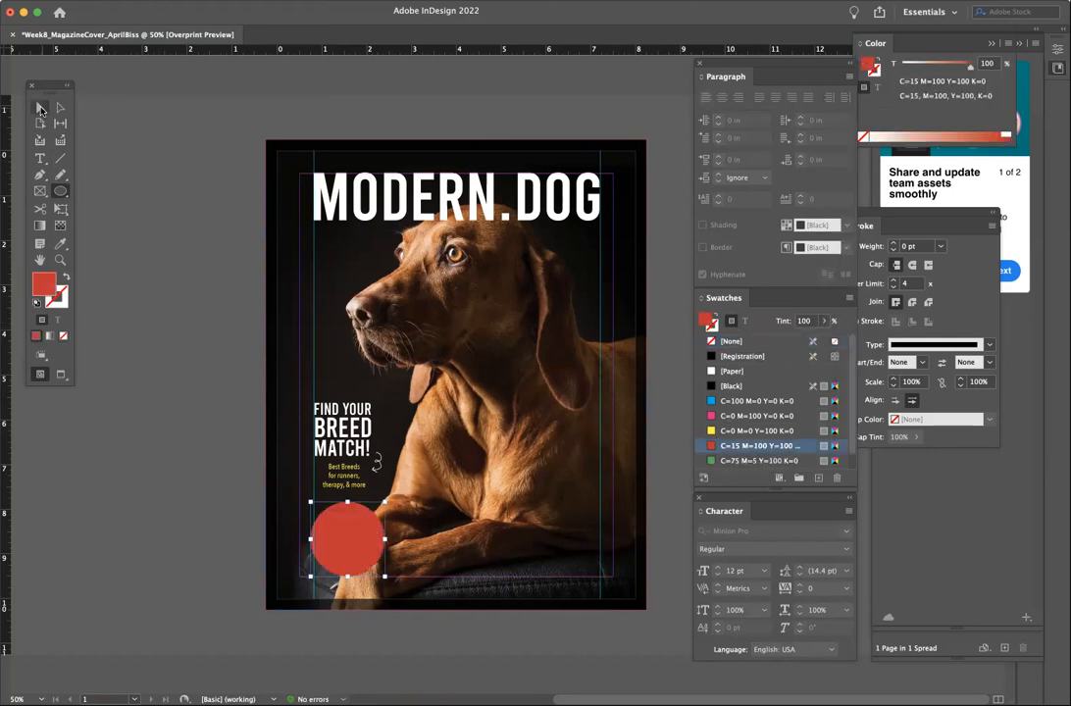
left_click(196, 371)
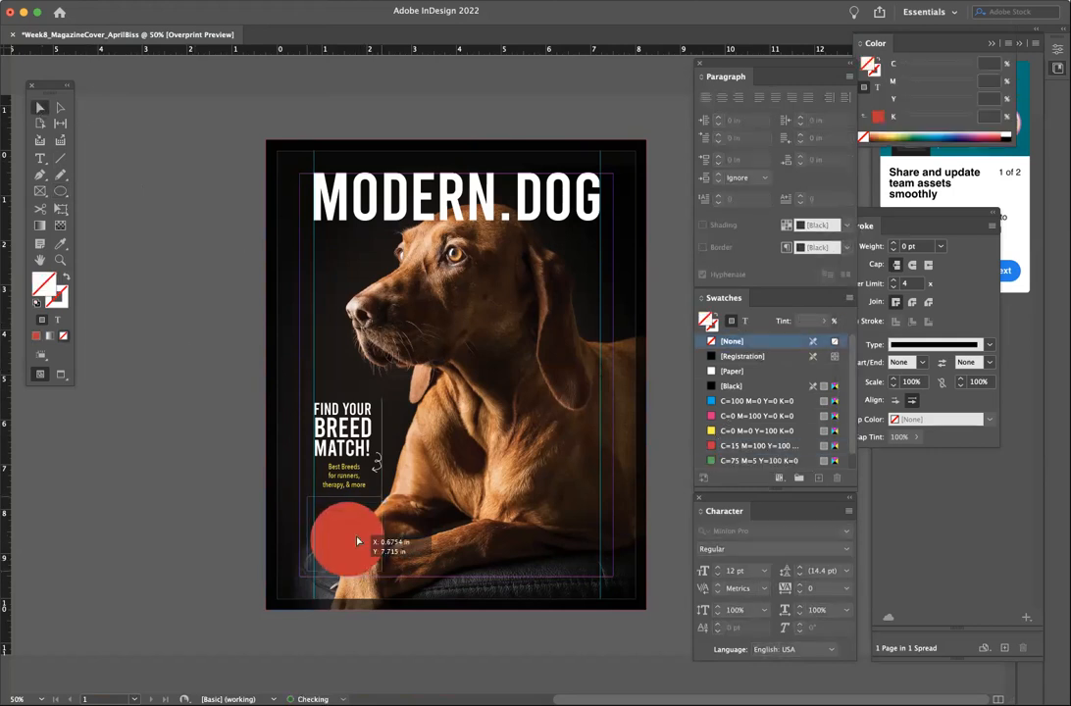
left_click(353, 545)
left_click(191, 454)
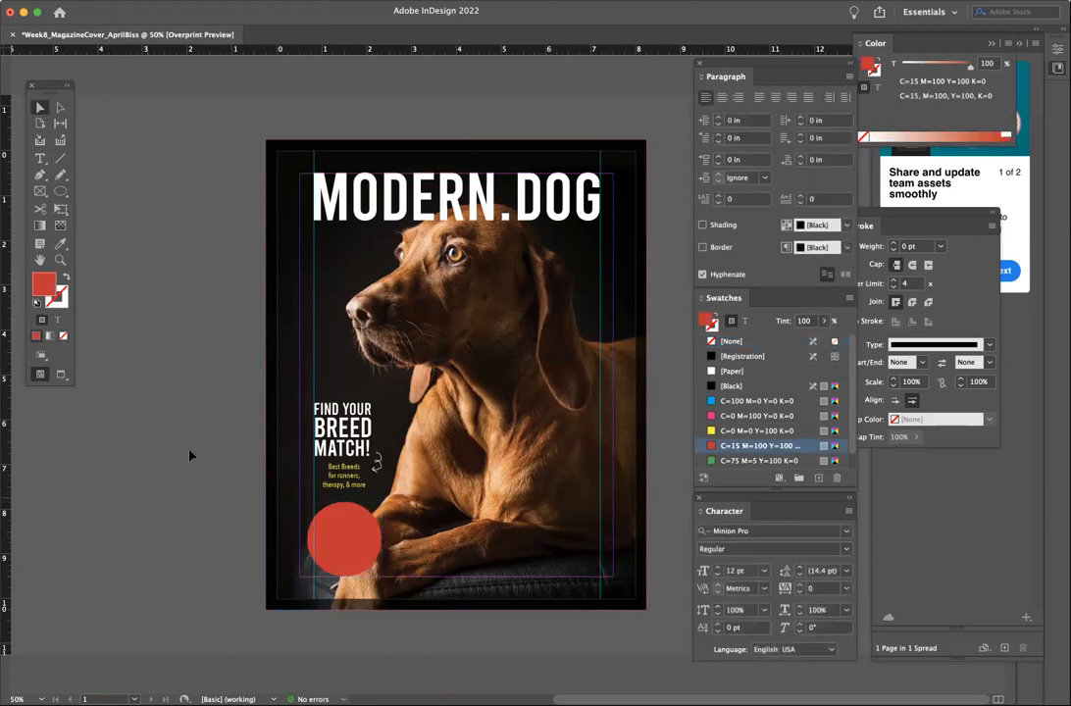
- Nudge the breed-match text and the red circle slightly higher
left_click(339, 468)
left_click_drag(338, 467, 338, 458)
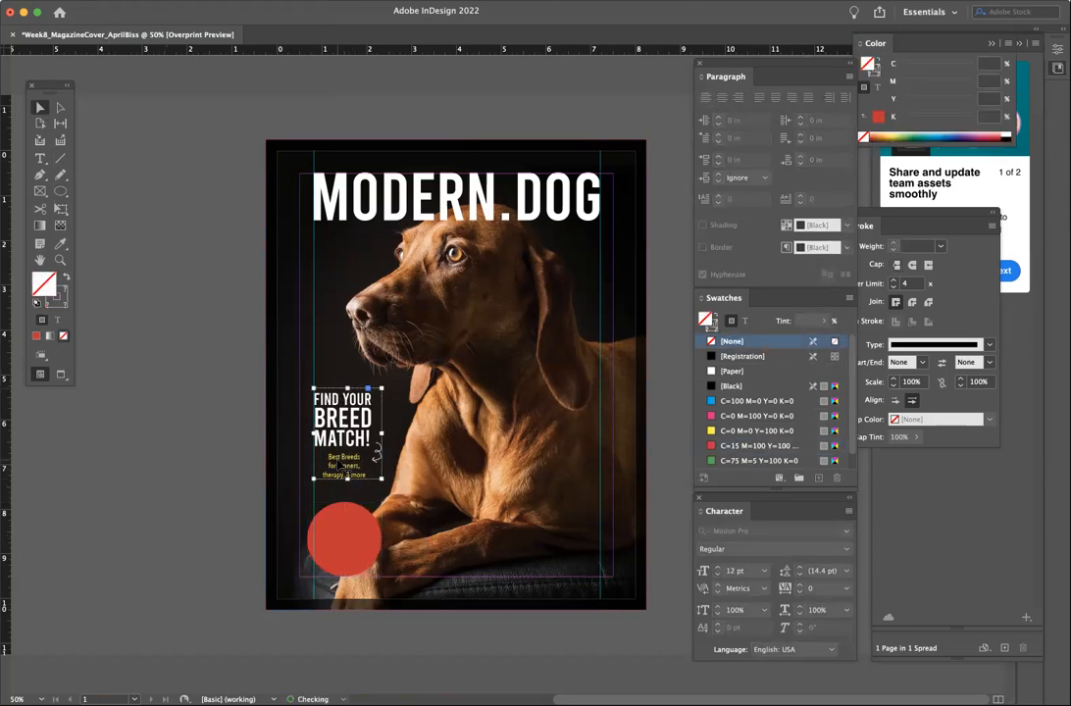
left_click_drag(337, 535, 339, 530)
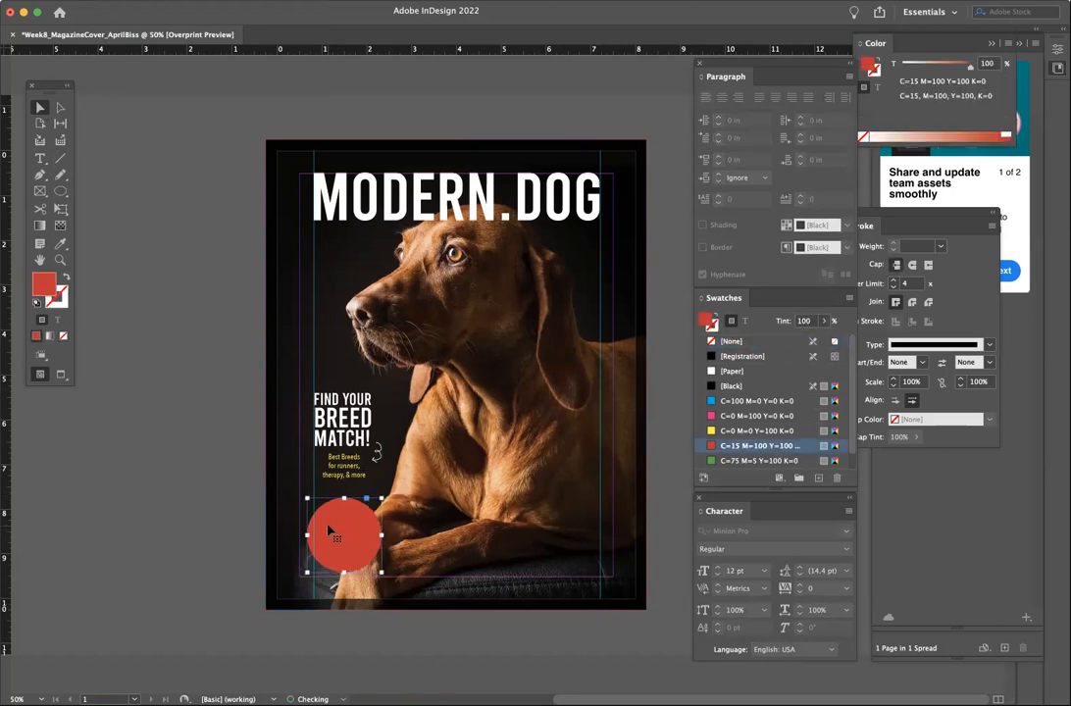
left_click(155, 513)
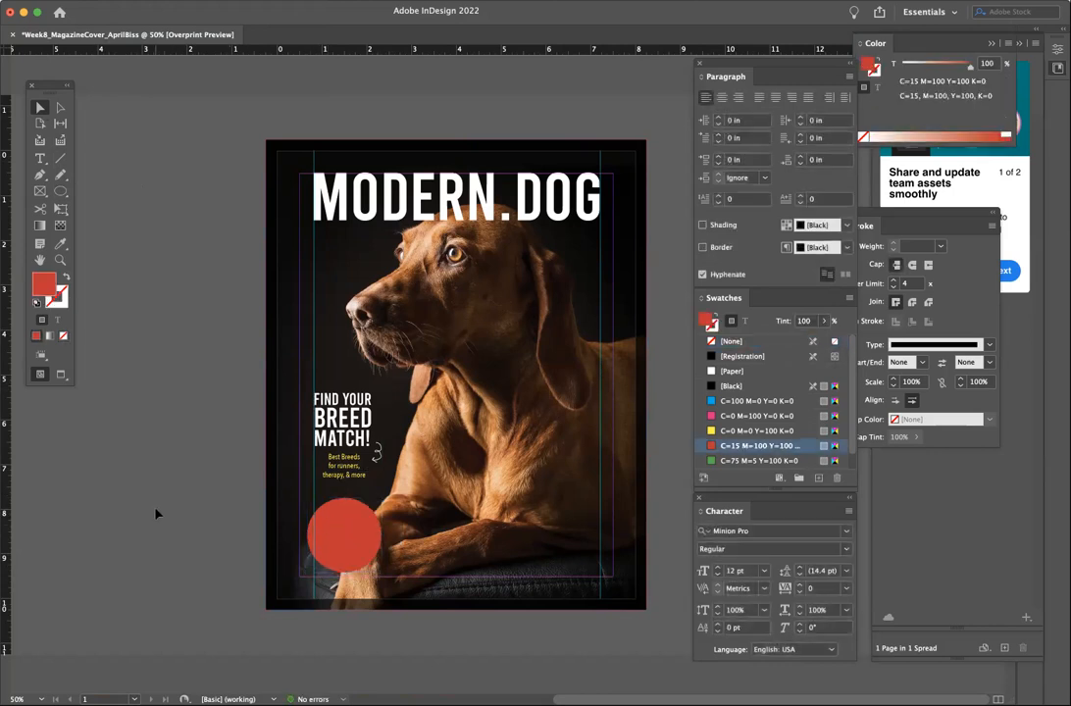
left_click(60, 259)
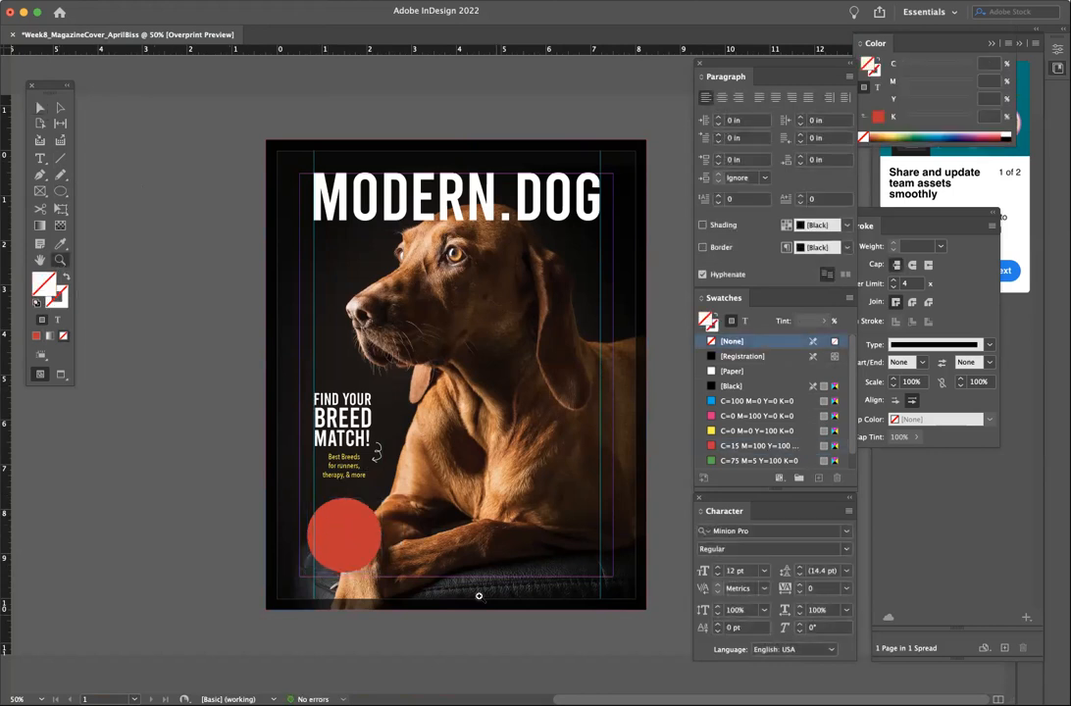
left_click(425, 544)
- Add 'The Best Dog' text inside the red circle and set it in Lobster 1.3
left_click(440, 405)
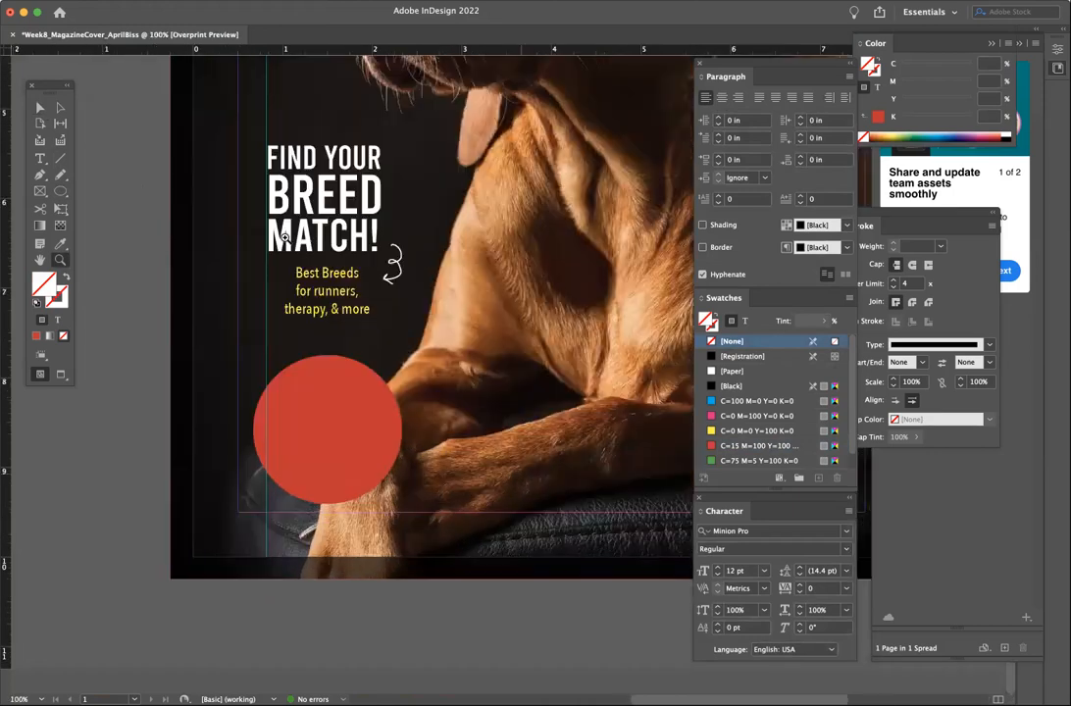
left_click(41, 161)
left_click(374, 473)
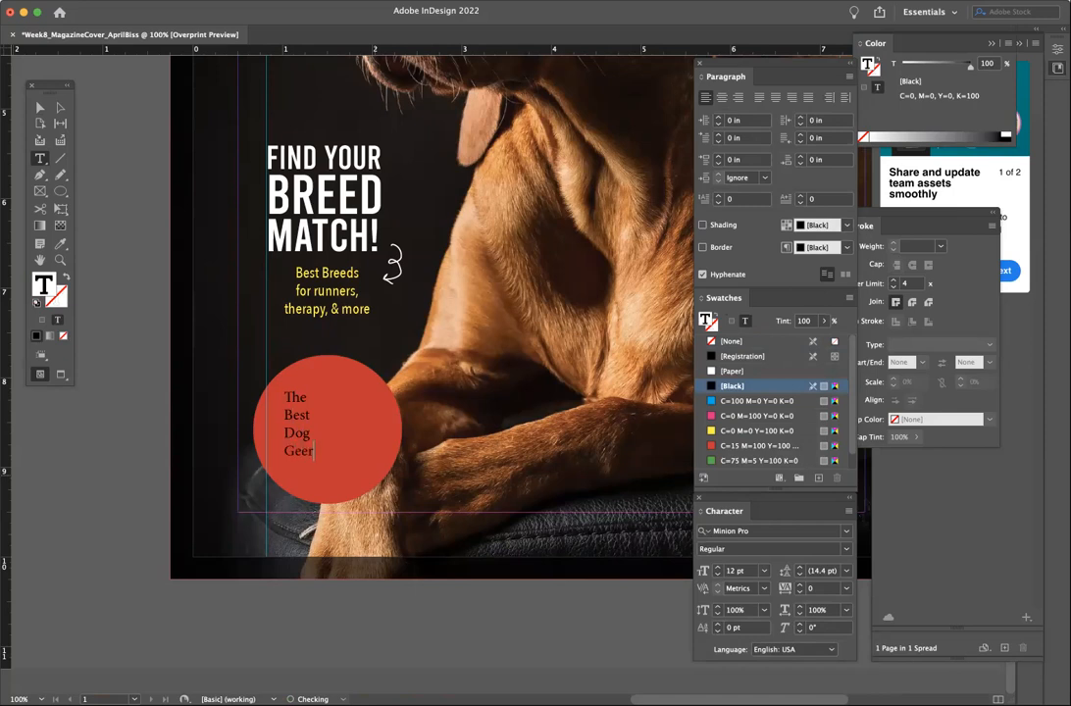
key("super+a")
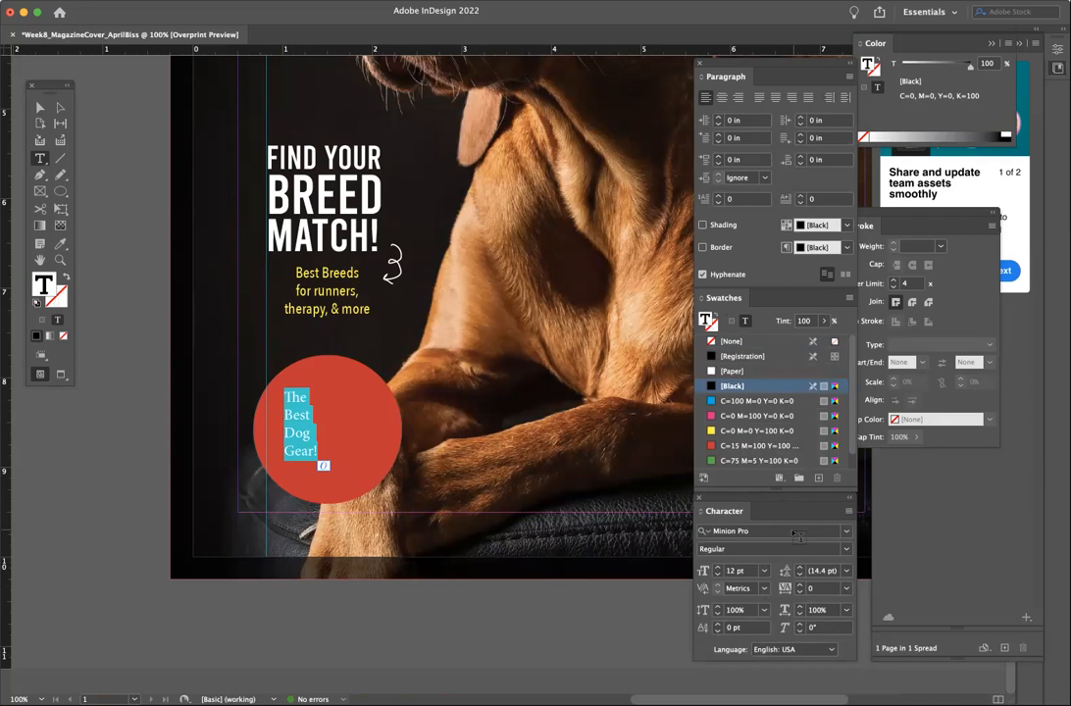
left_click(839, 532)
left_click(844, 532)
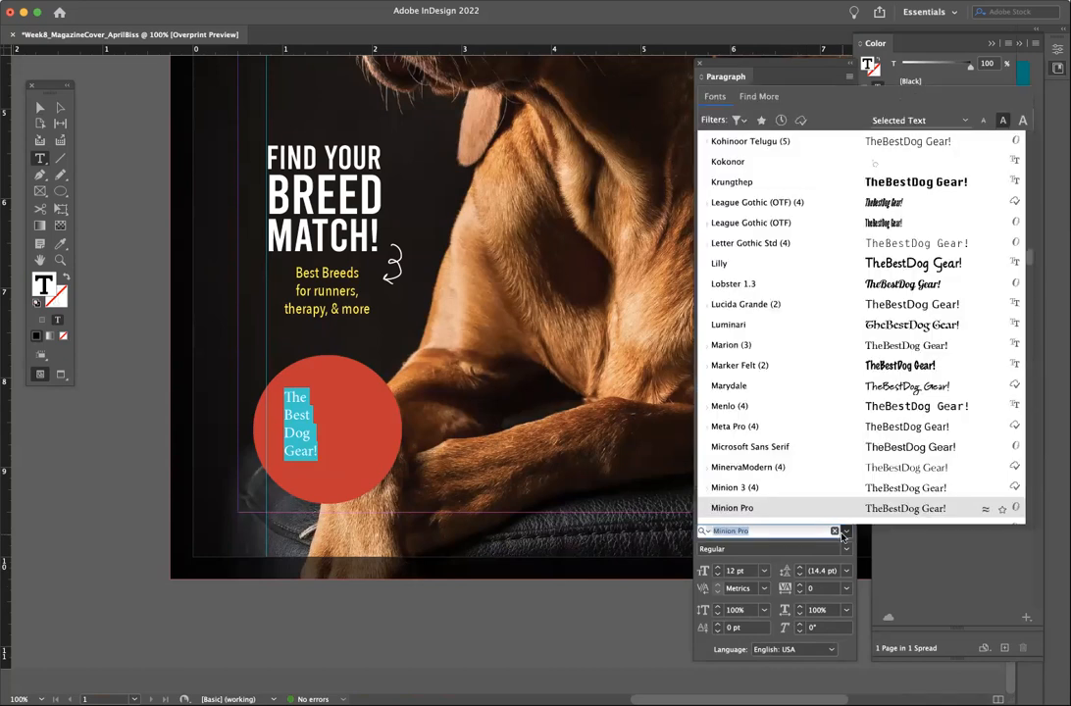
left_click(810, 283)
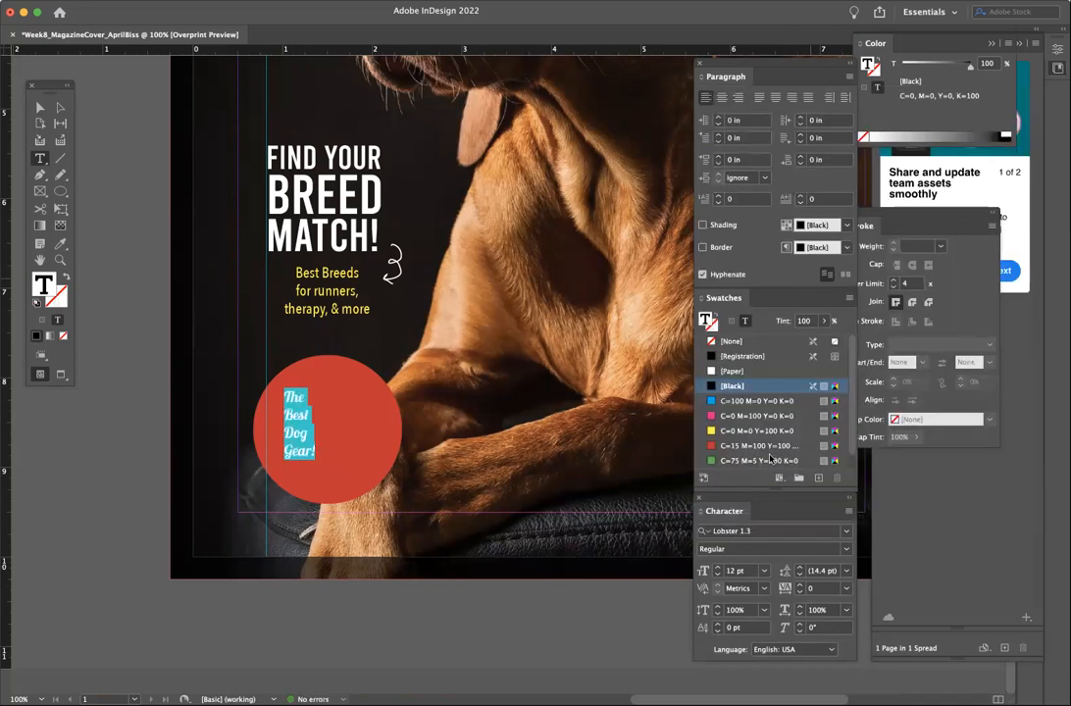
- Try badge sizes of 48 and 24 pt and leading of 30, 12, then 15 pt
left_click(764, 571)
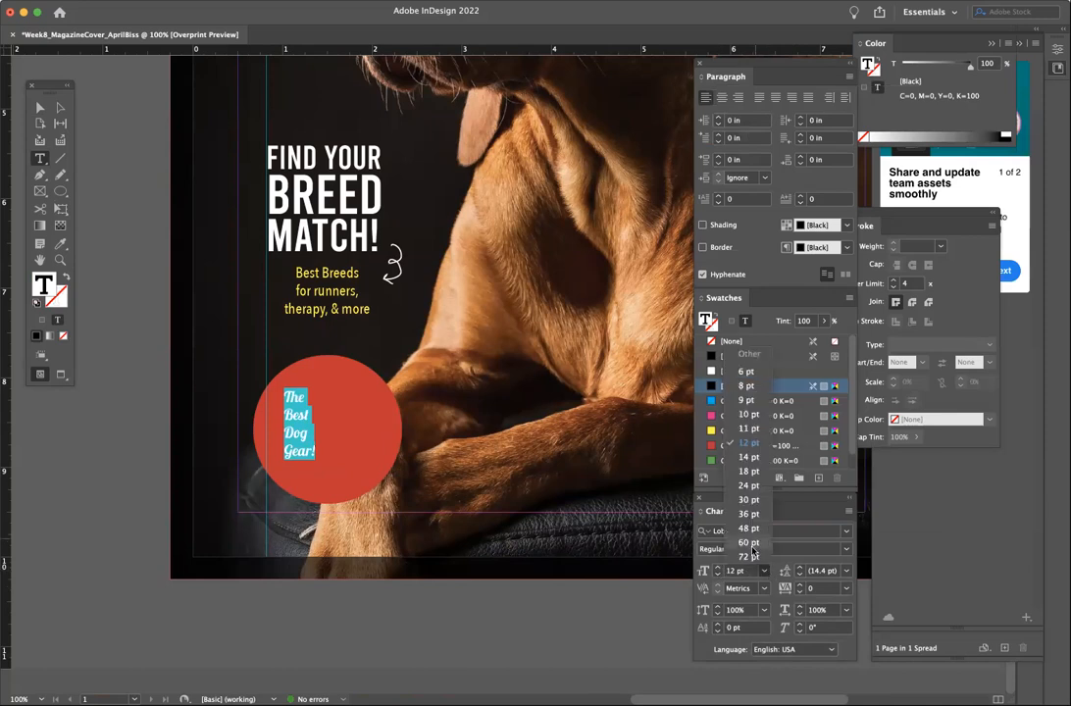
left_click(749, 527)
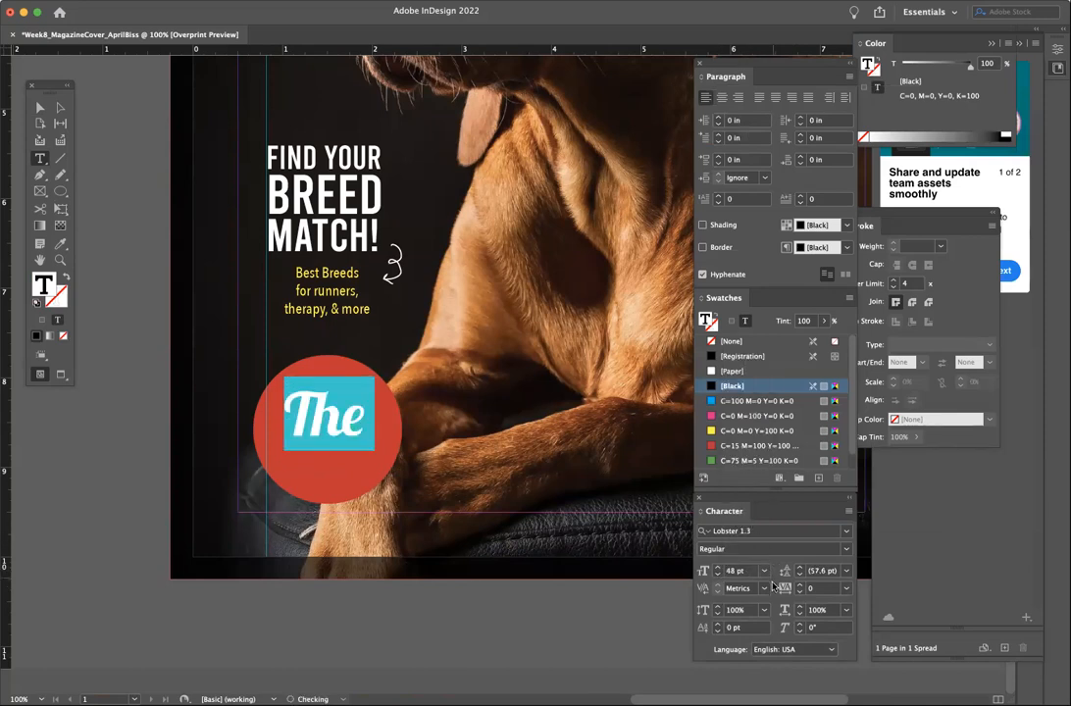
left_click(764, 570)
left_click(745, 487)
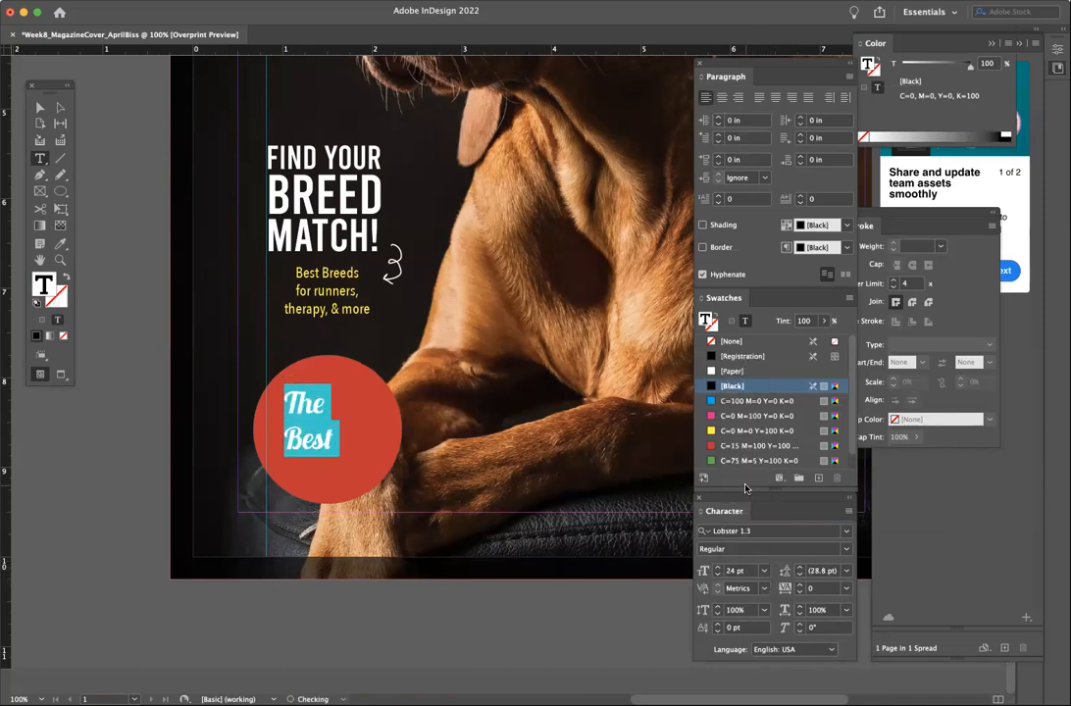
left_click(847, 570)
left_click(830, 497)
left_click(846, 571)
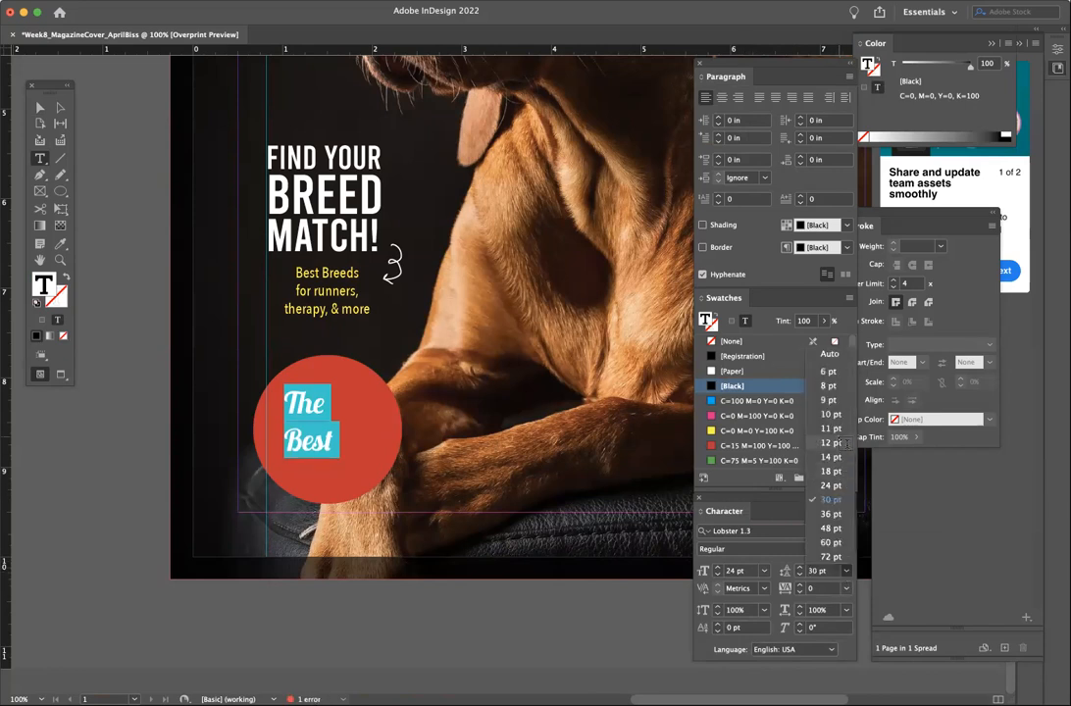
left_click(832, 493)
left_click(799, 568)
left_click(799, 568)
left_click(799, 568)
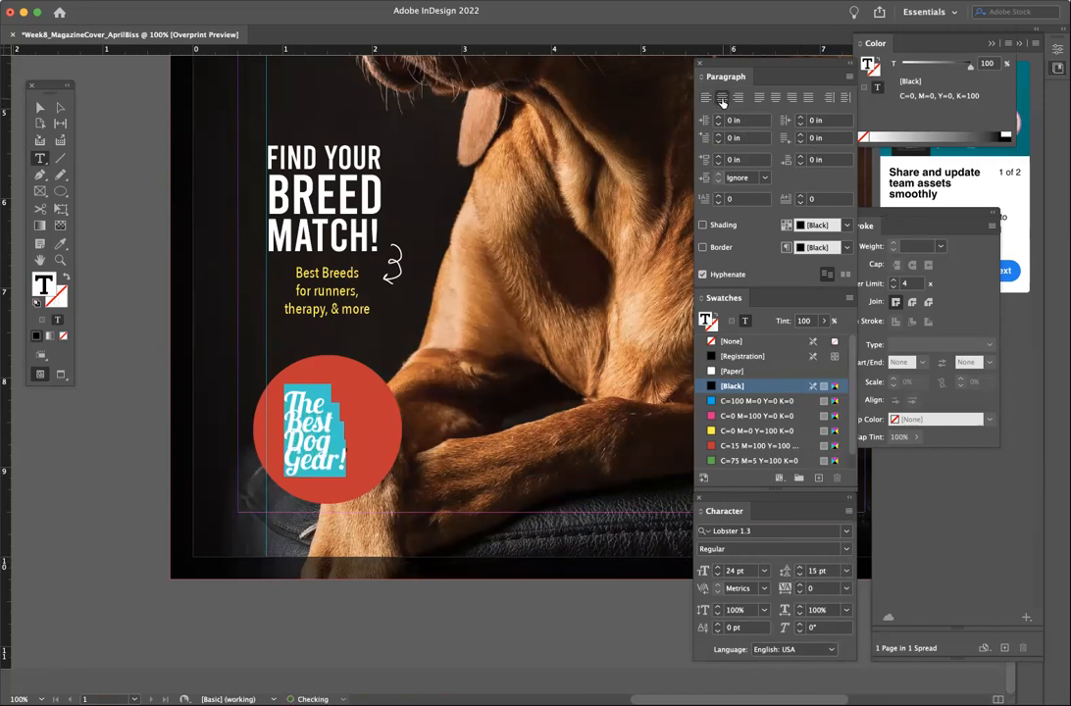
- Centre the badge text and raise it to 26 pt on 19 pt leading
left_click(722, 97)
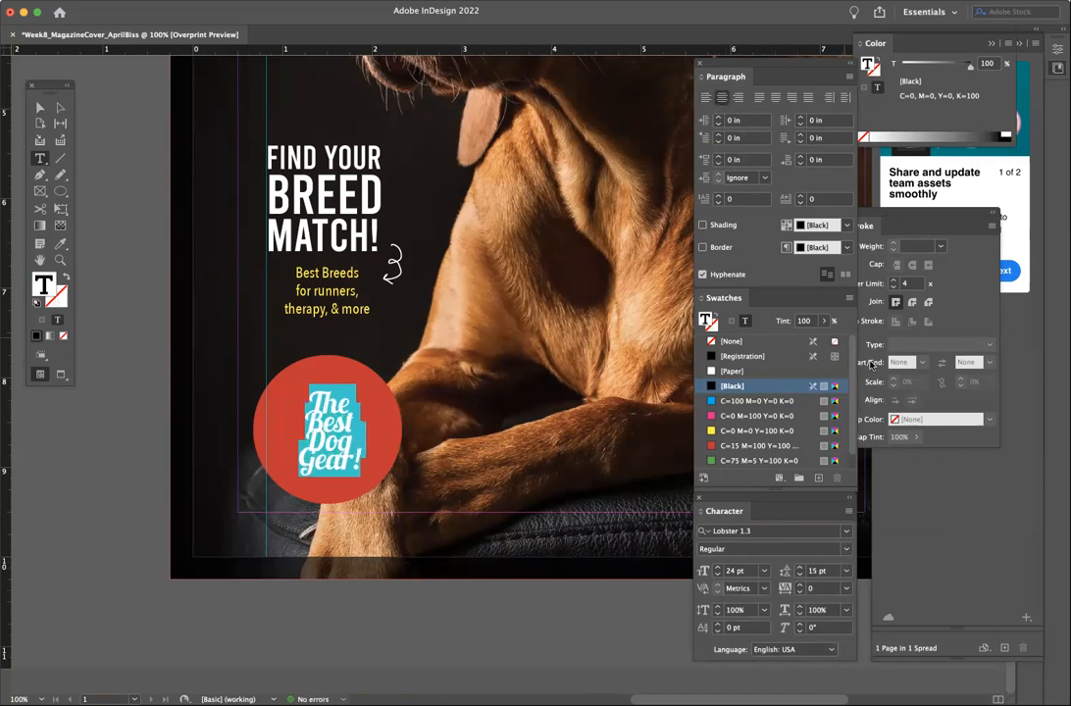
left_click(717, 567)
left_click(717, 567)
left_click(800, 567)
left_click(800, 569)
left_click(801, 569)
left_click(800, 569)
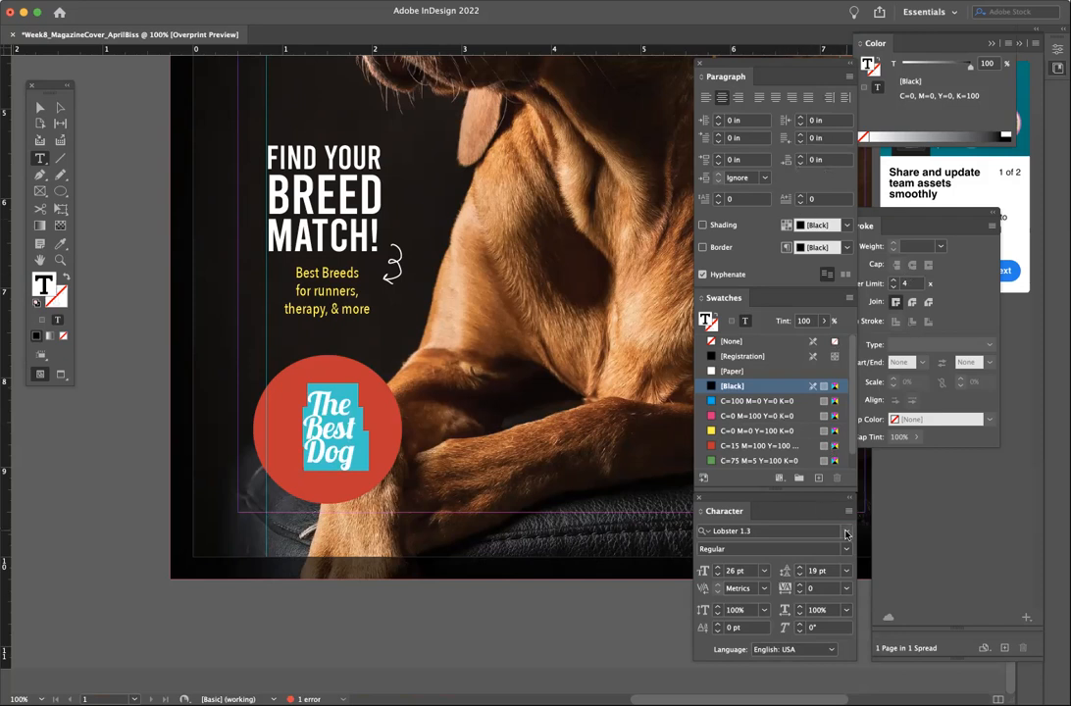
- Browse the font list for a new badge typeface
left_click(846, 532)
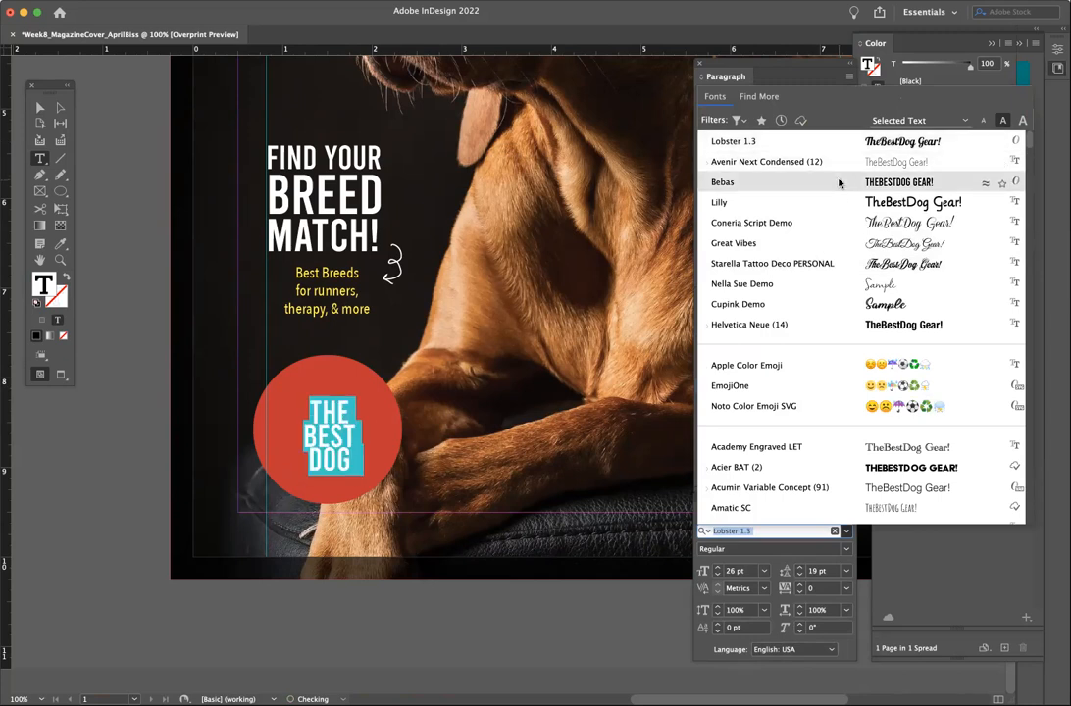
scroll(846, 238, "down", 2)
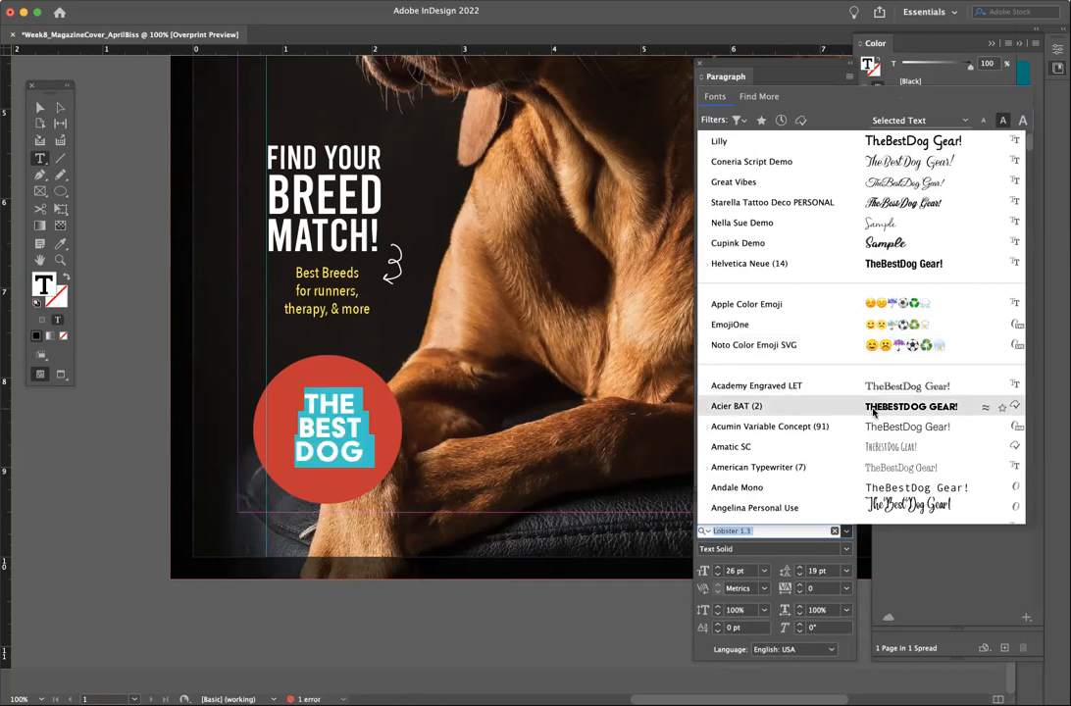
scroll(873, 424, "down", 2)
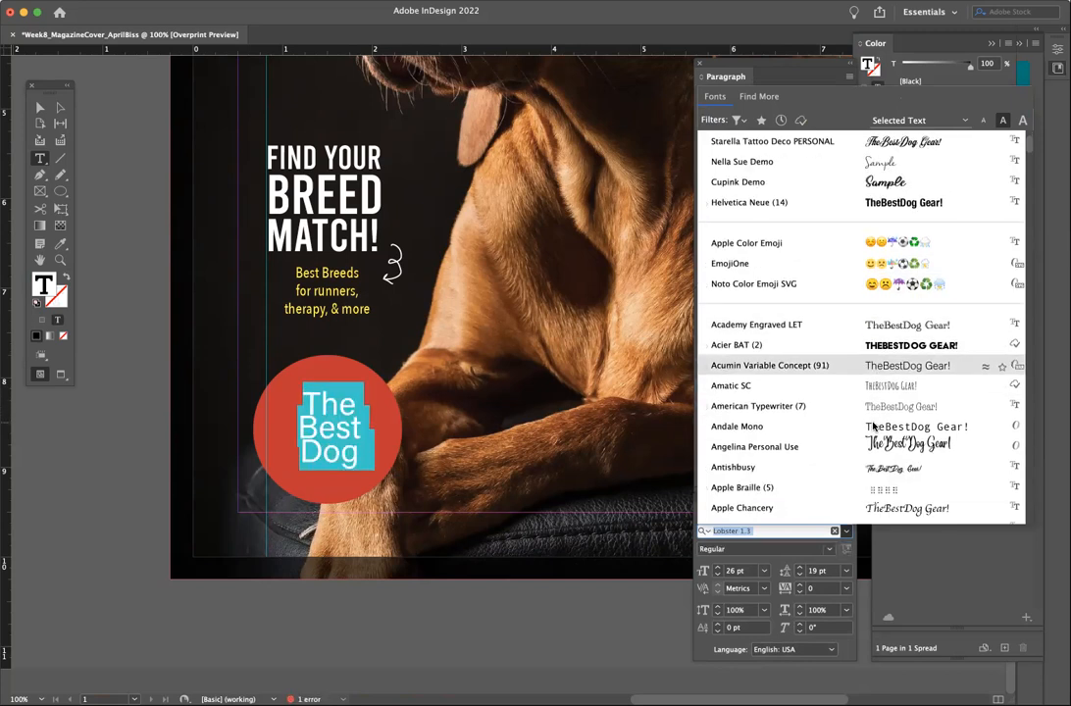
scroll(873, 426, "down", 1)
scroll(895, 441, "down", 2)
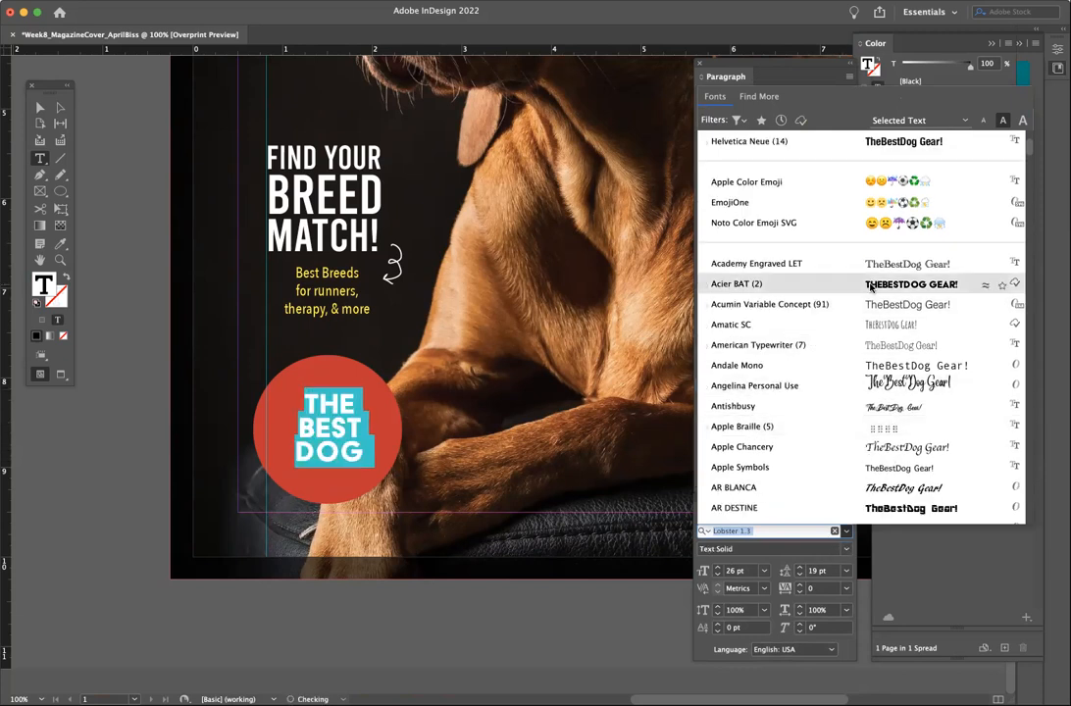
scroll(870, 286, "up", 5)
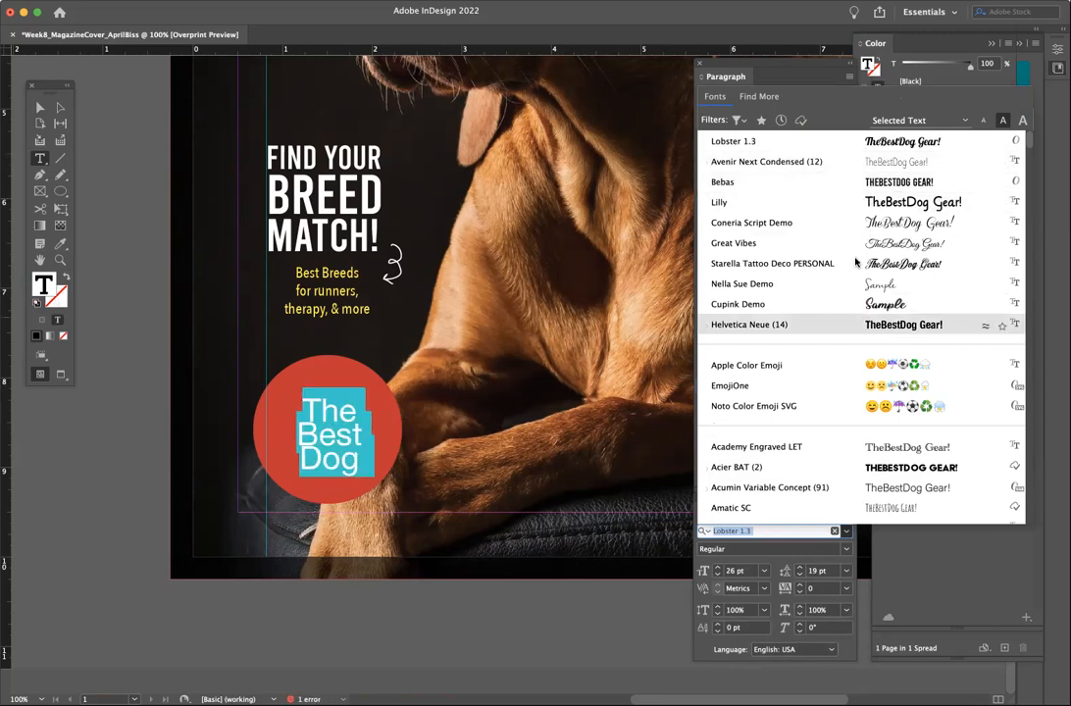
- Set the badge text in Avenir Next Condensed Demi Bold
left_click(845, 166)
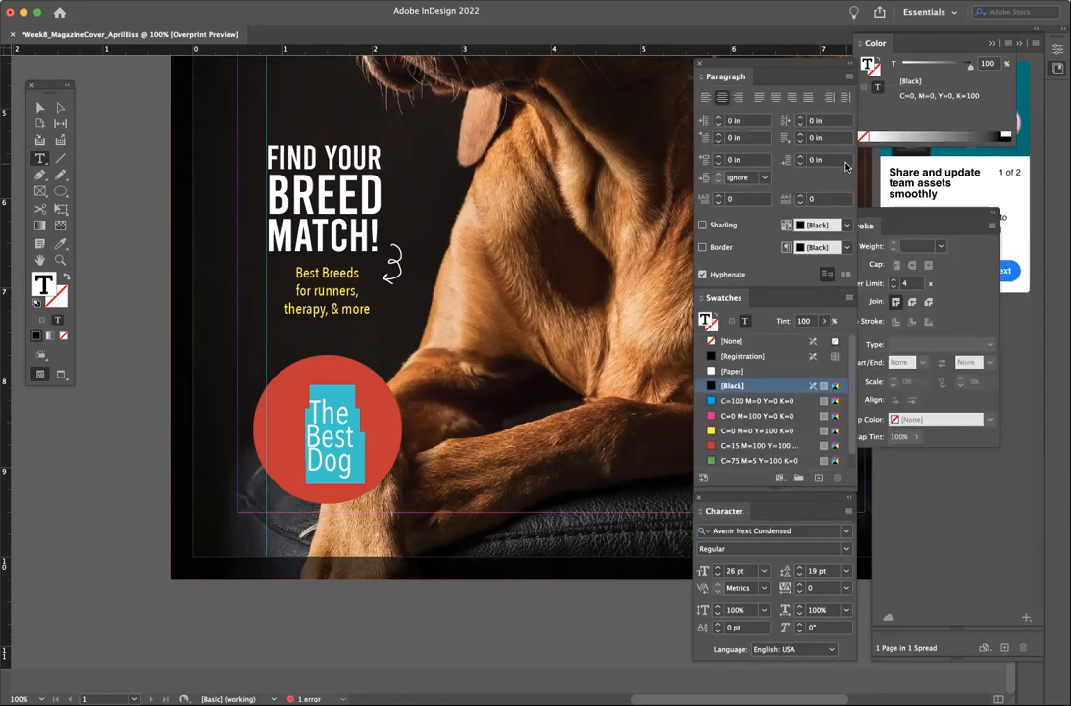
left_click(845, 548)
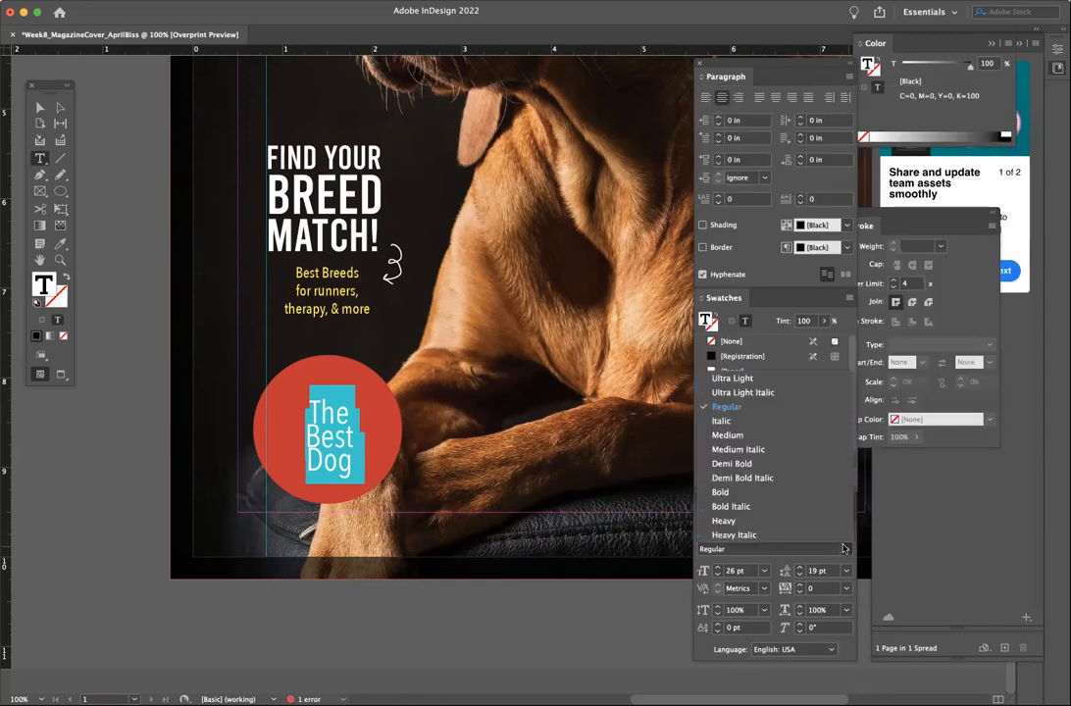
left_click(817, 465)
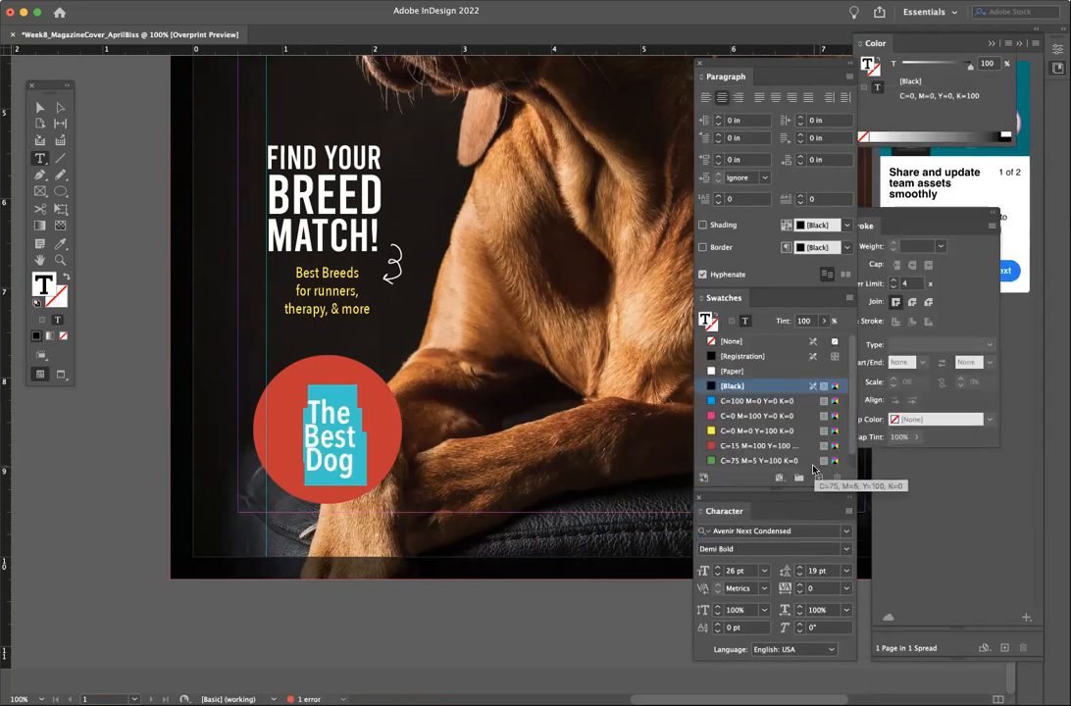
left_click(296, 372)
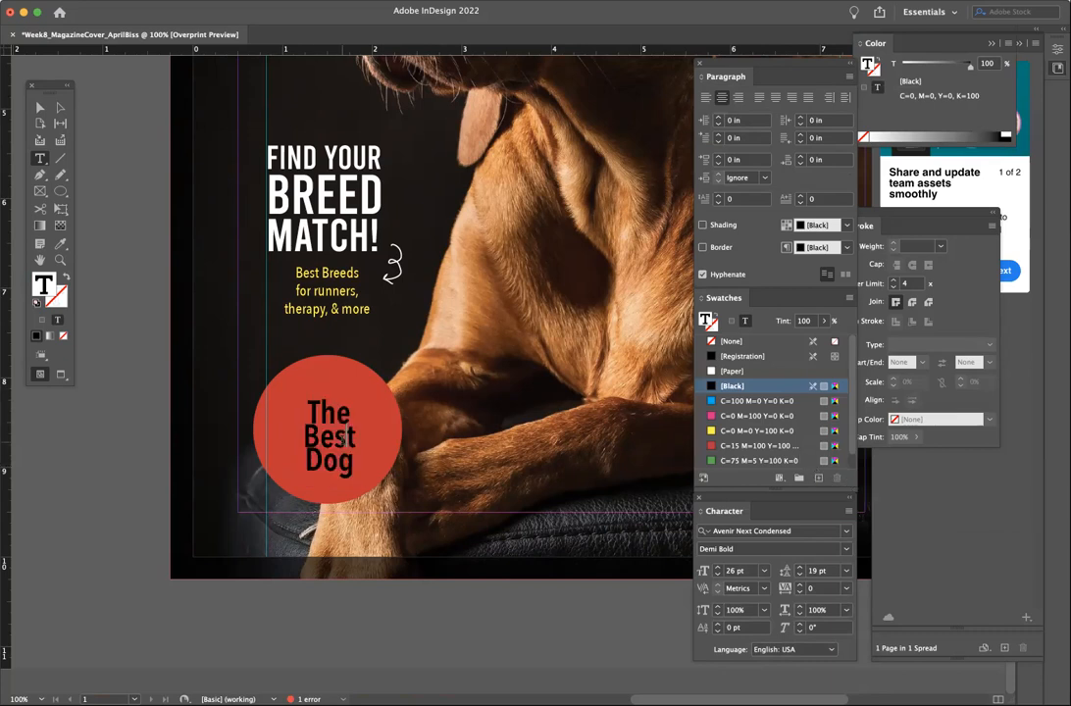
- Undo a stray letter and colour all the badge text Paper white
left_click(339, 430)
type("a")
key("ctrl+z")
key("ctrl+a")
left_click(712, 372)
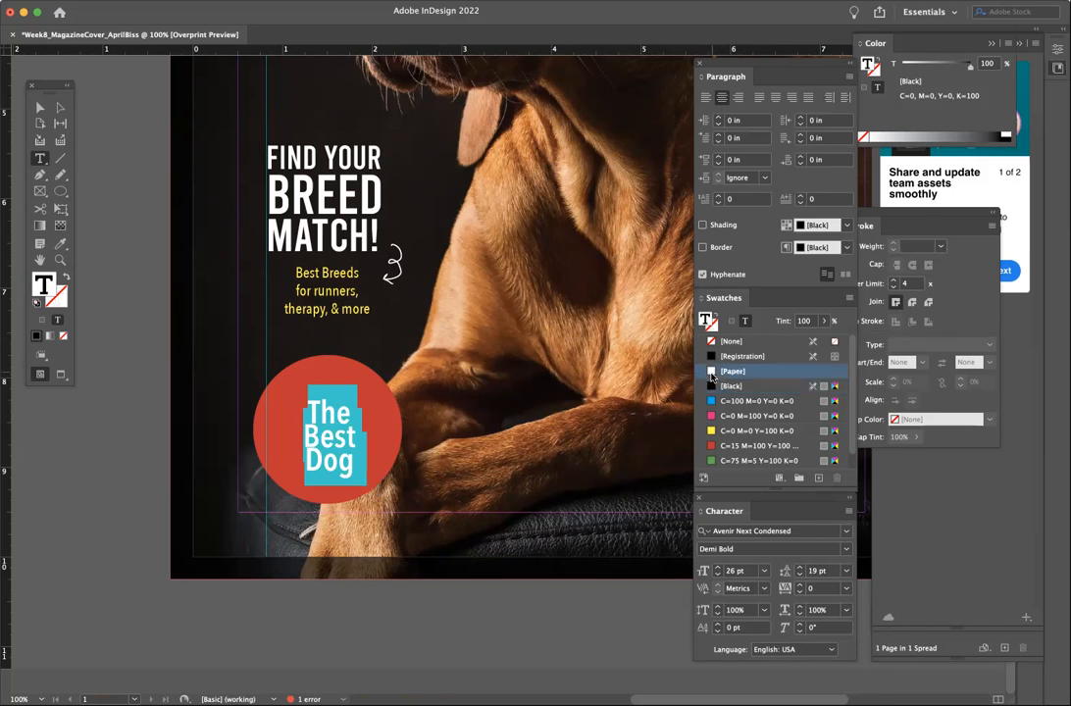
- Enlarge the badge text frame upward and downward so 'Gear!' fits
left_click(40, 107)
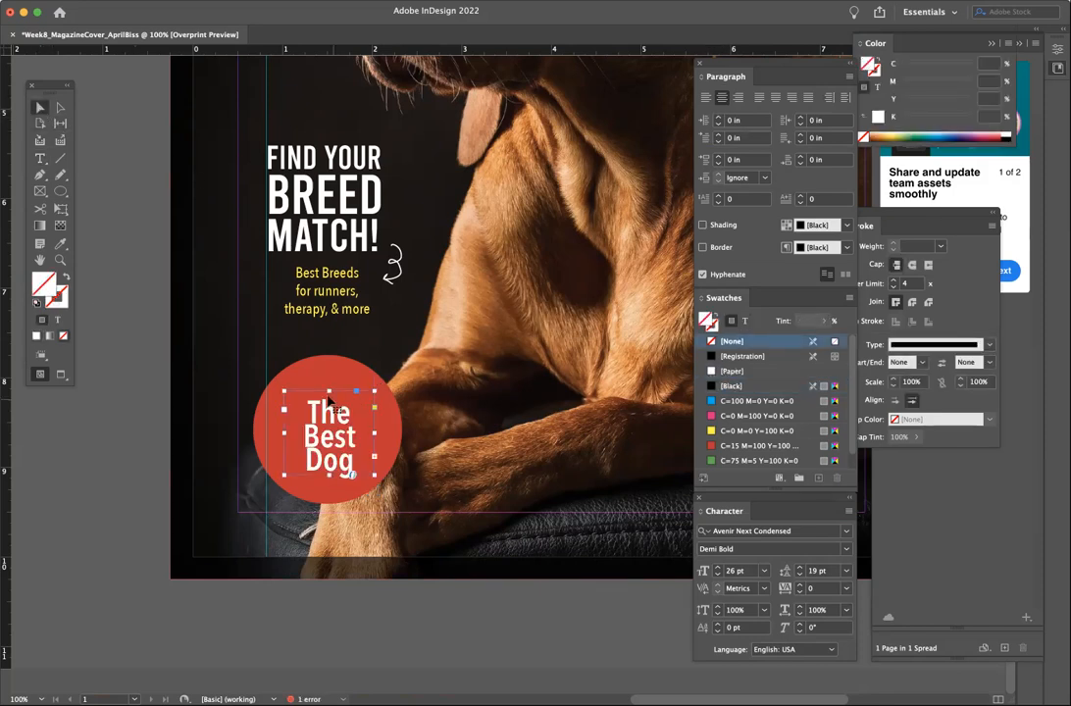
left_click_drag(329, 390, 329, 363)
left_click_drag(329, 474, 330, 503)
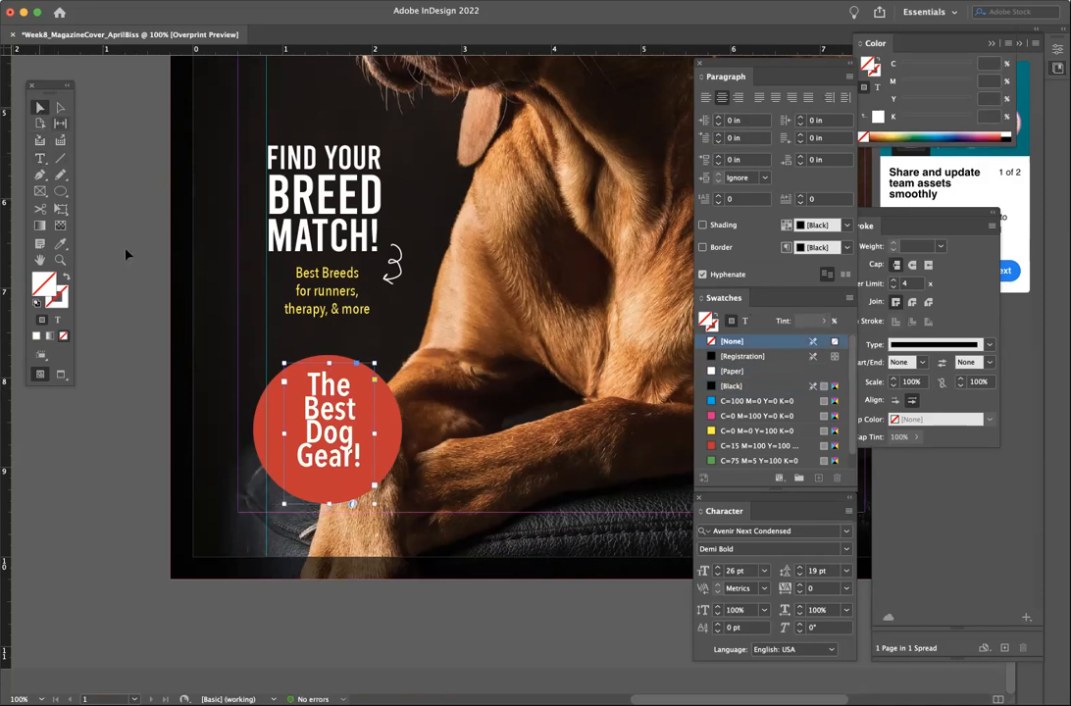
- Set the badge leading to 21 pt, then select the word 'The'
left_click(39, 158)
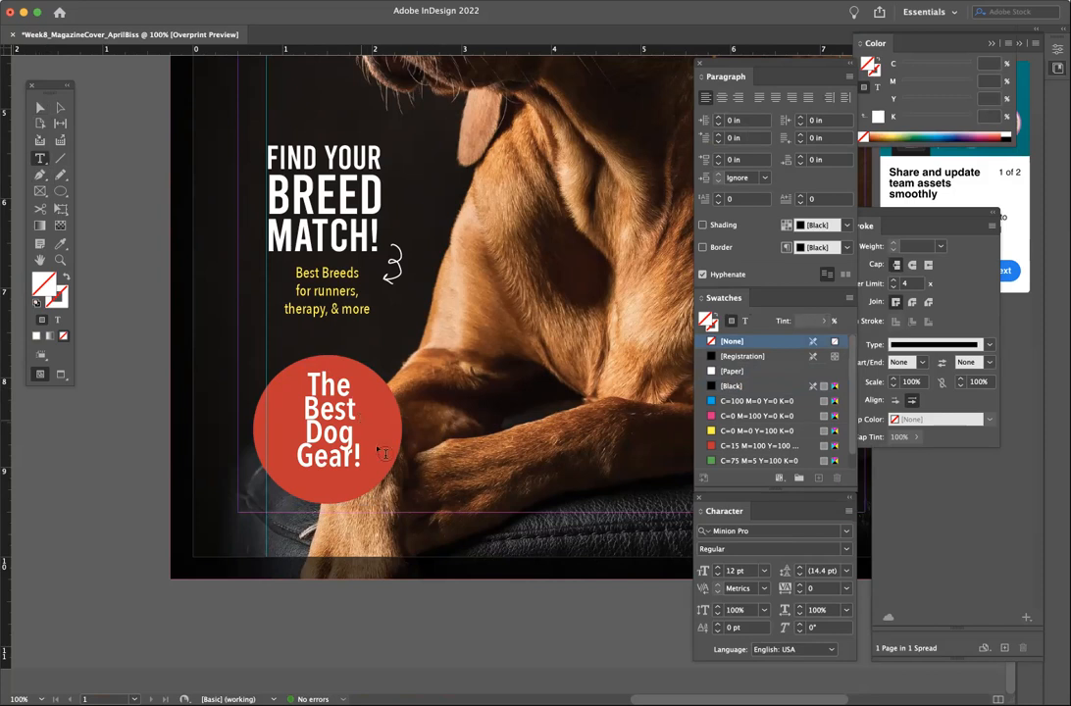
left_click(342, 434)
key("super+a")
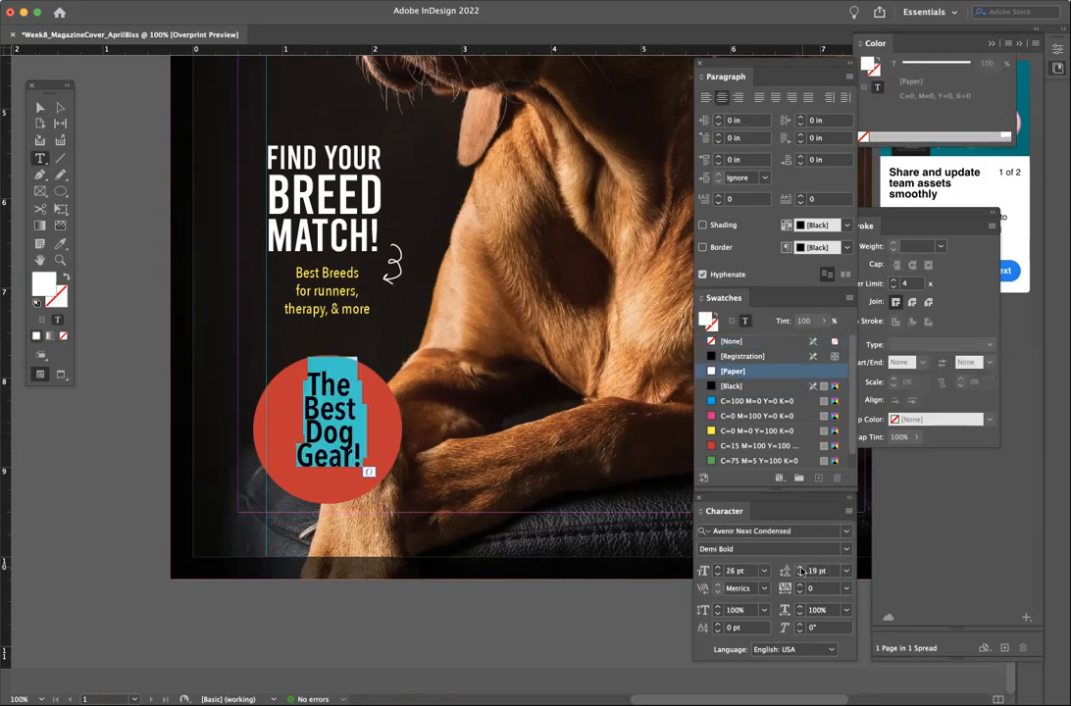
left_click(801, 569)
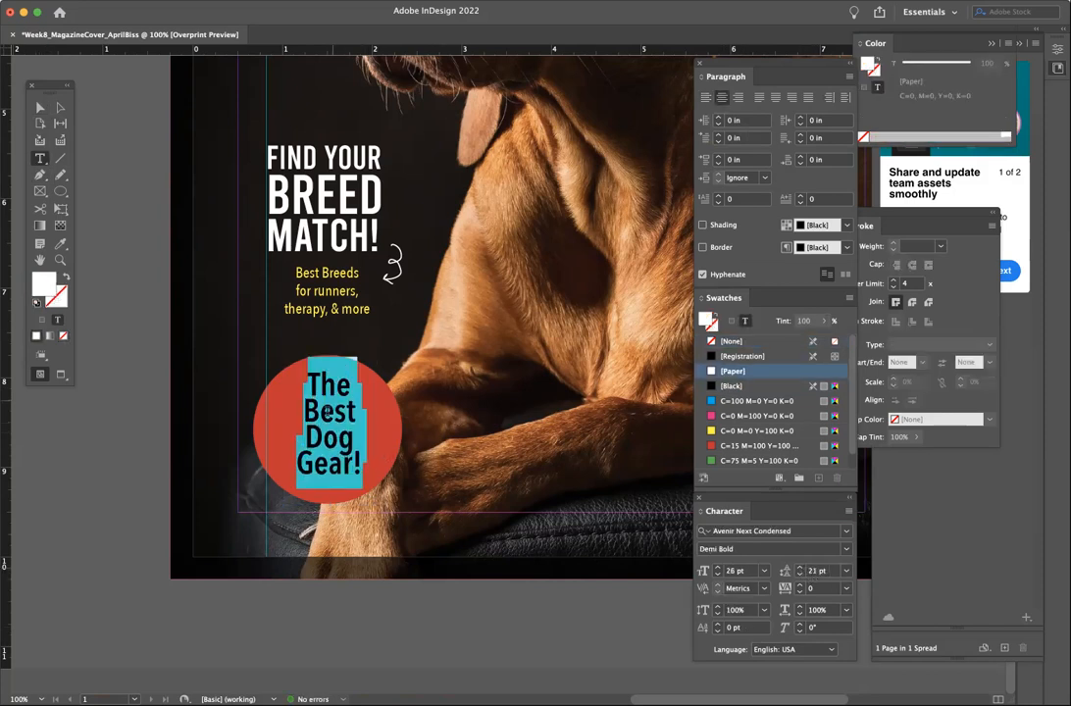
left_click(313, 380)
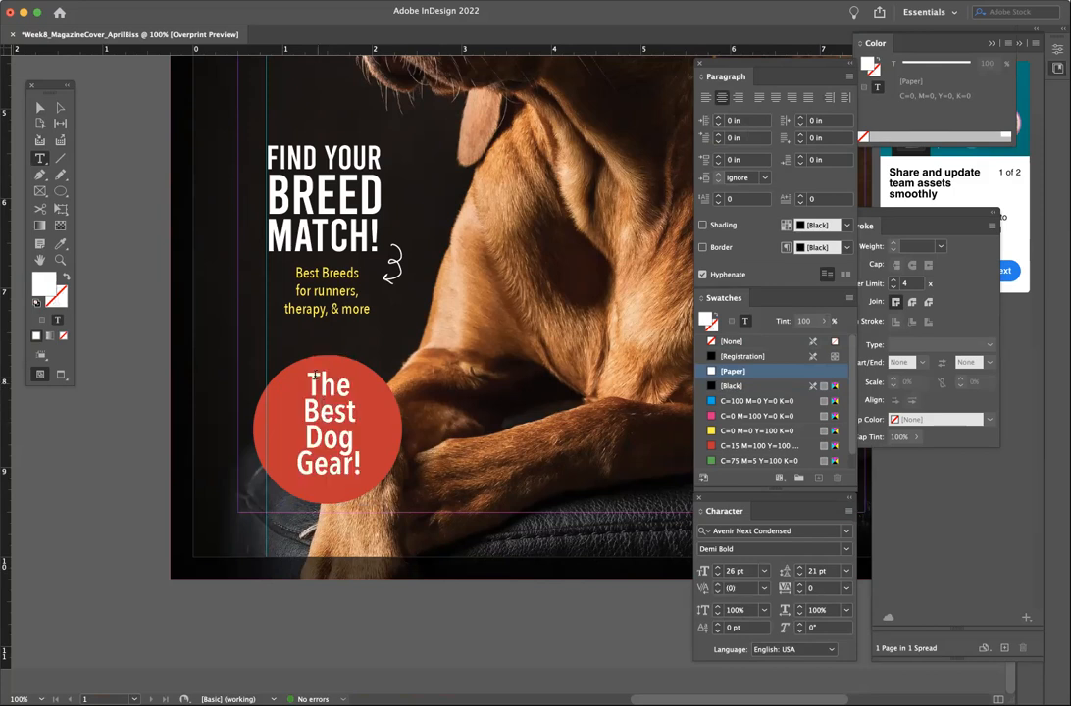
left_click(365, 376, "shift")
- Shrink the first word to 20 pt, retype it as THE, and put it on its own line
left_click(717, 575)
left_click(717, 575)
left_click(717, 575)
left_click(717, 575)
left_click(717, 576)
left_click(717, 576)
type("THEBest")
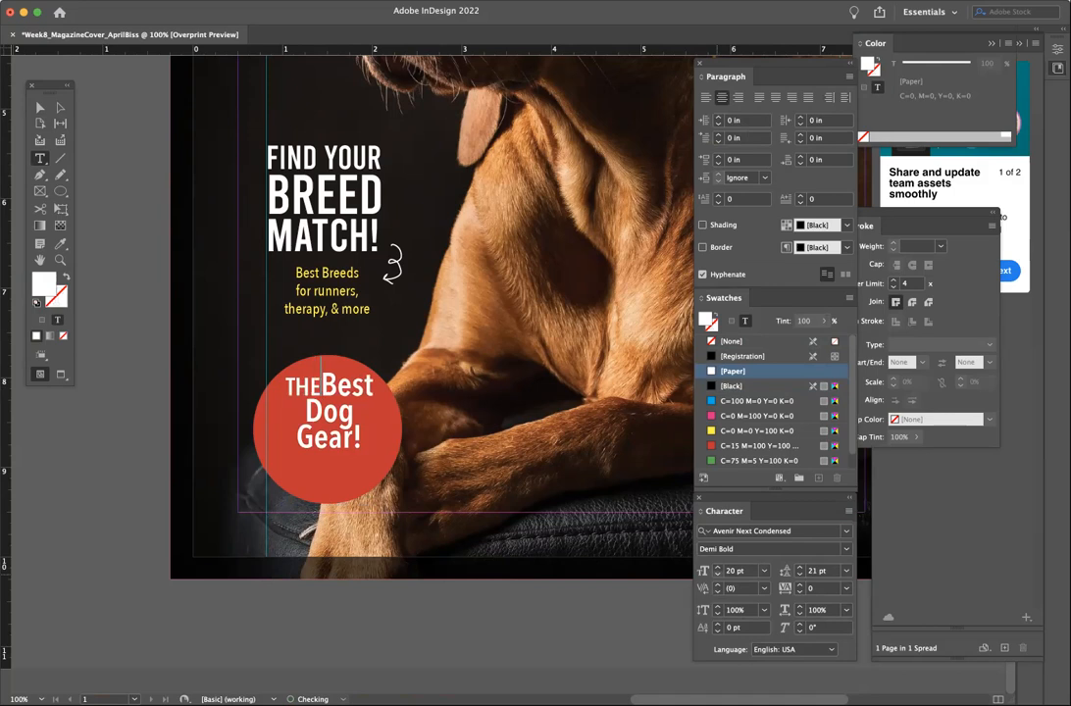
key("Return")
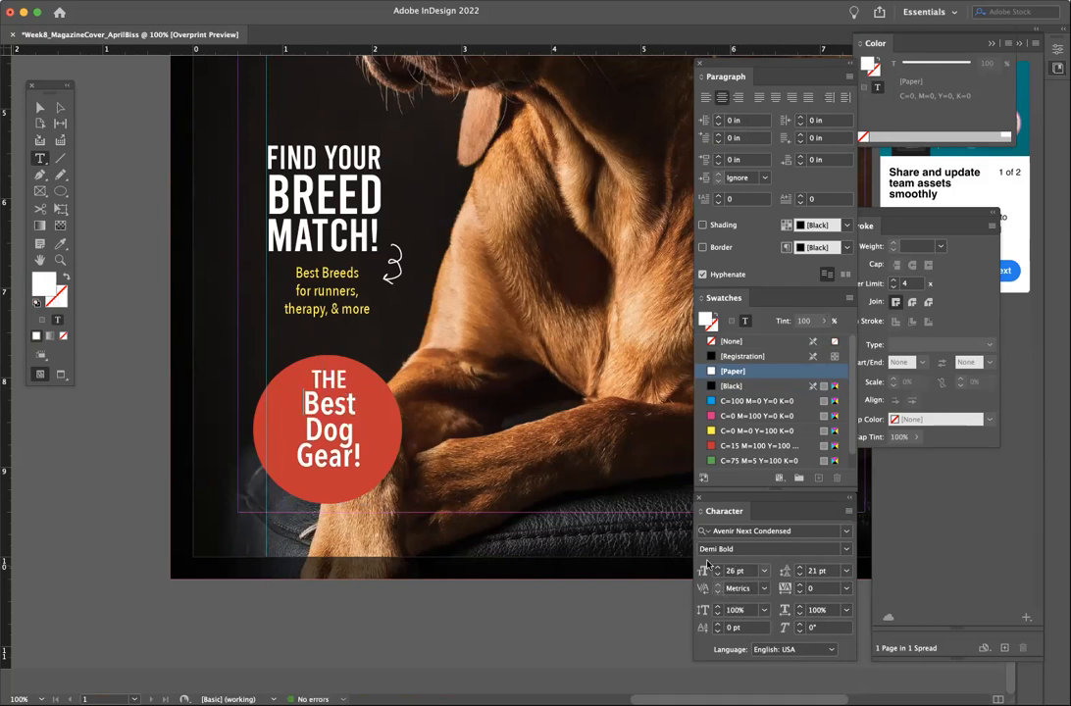
- Retype Best, Dog and Gear! in capitals as BEST, DOG, GEAR!
double_click(323, 405)
type("BEST")
double_click(330, 431)
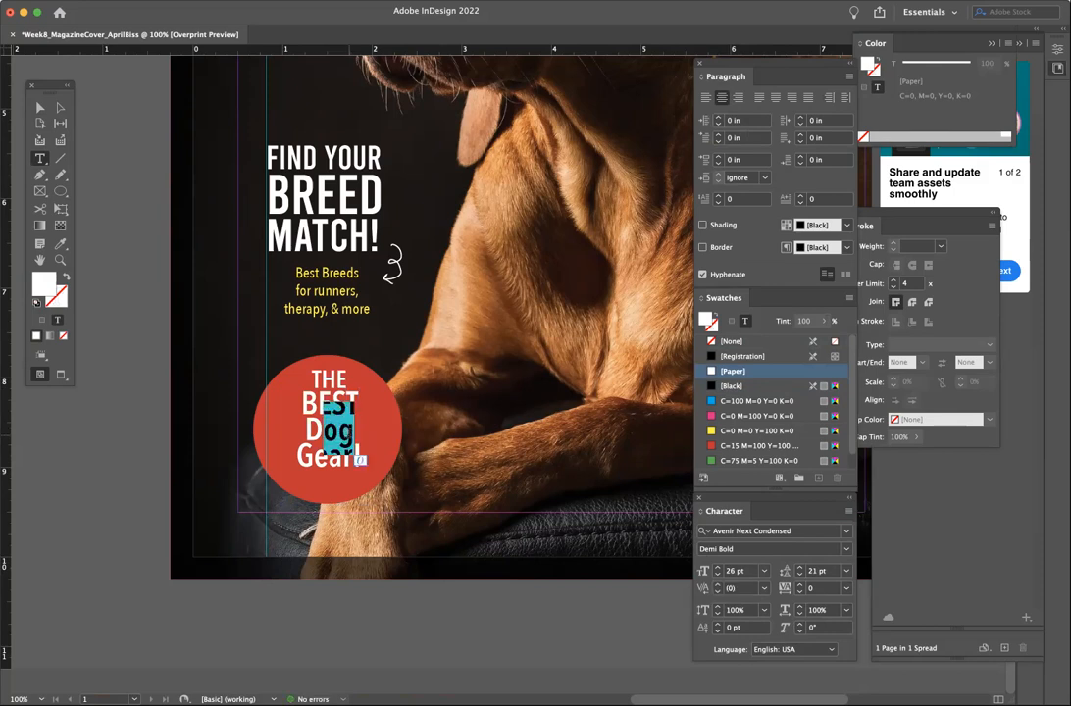
type("DOG")
double_click(324, 456)
type("GEAR!")
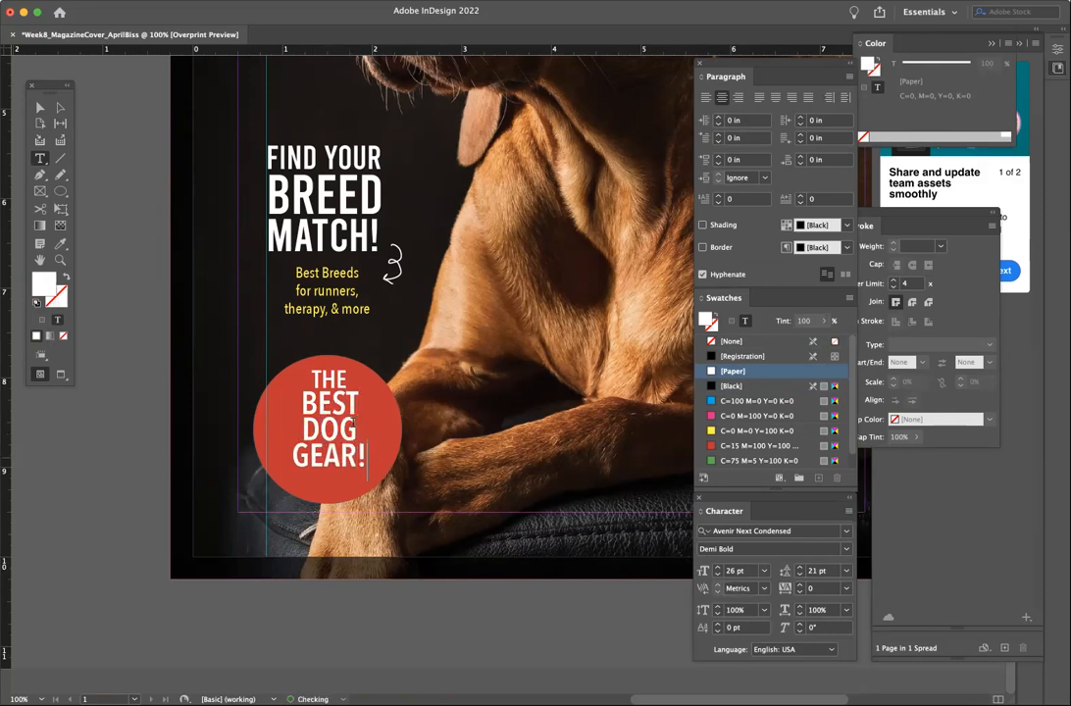
- Shrink THE to 15 pt
double_click(317, 376)
left_click(718, 576)
left_click(718, 577)
left_click(718, 577)
left_click(718, 577)
left_click(718, 576)
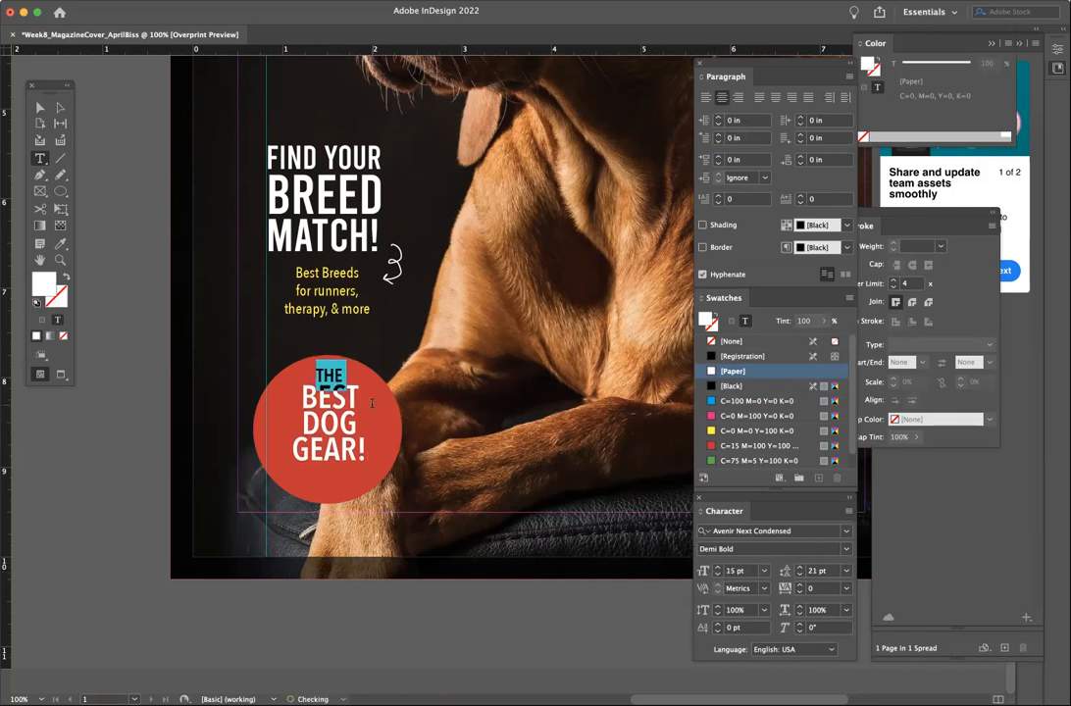
left_click(371, 403)
- Reselect the THE BEST DOG GEAR! text frame and place the insertion point in its text
left_click(41, 107)
left_click(96, 158)
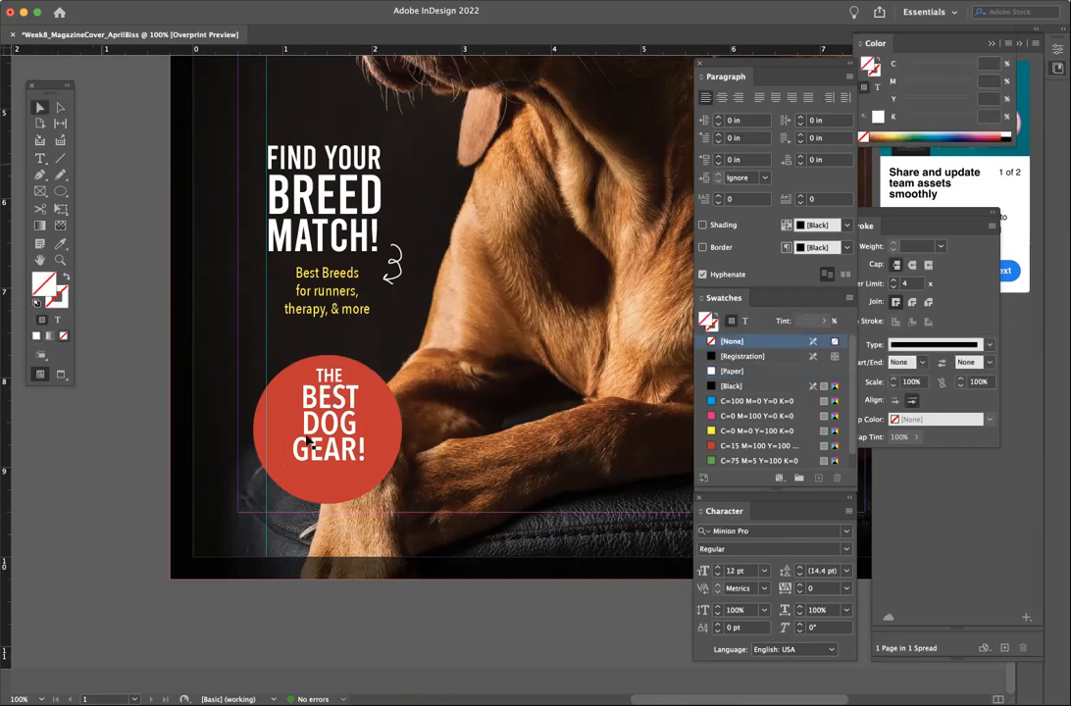
left_click(307, 441)
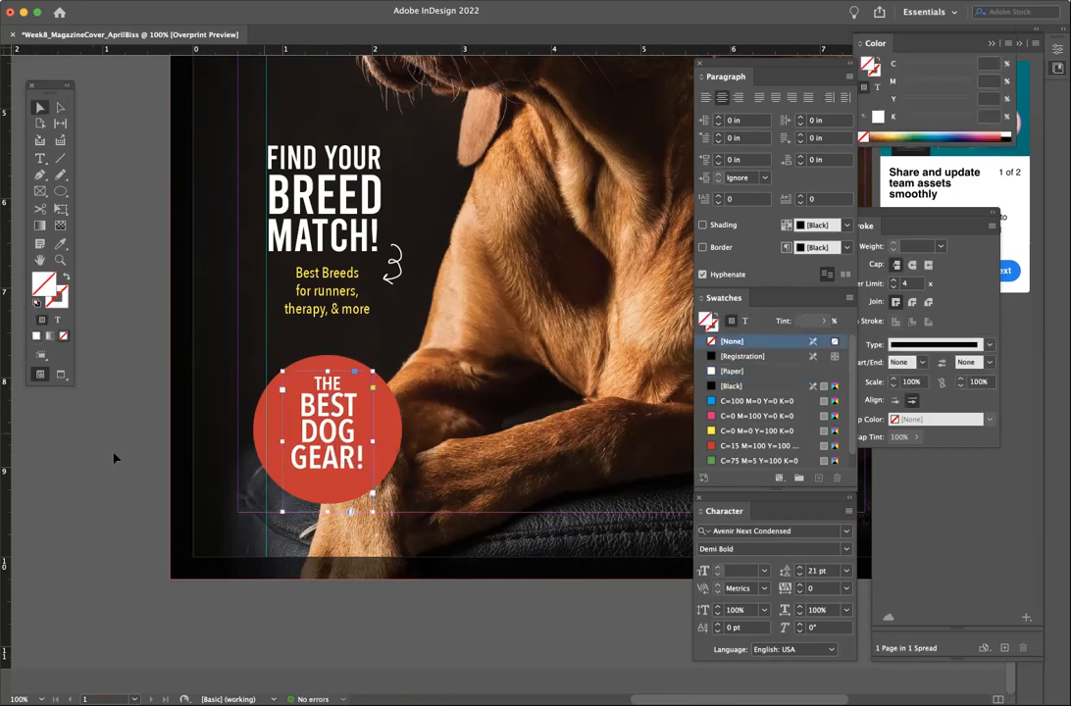
left_click(113, 458)
left_click(39, 158)
left_click(310, 394)
triple_click(309, 395)
left_click(304, 399)
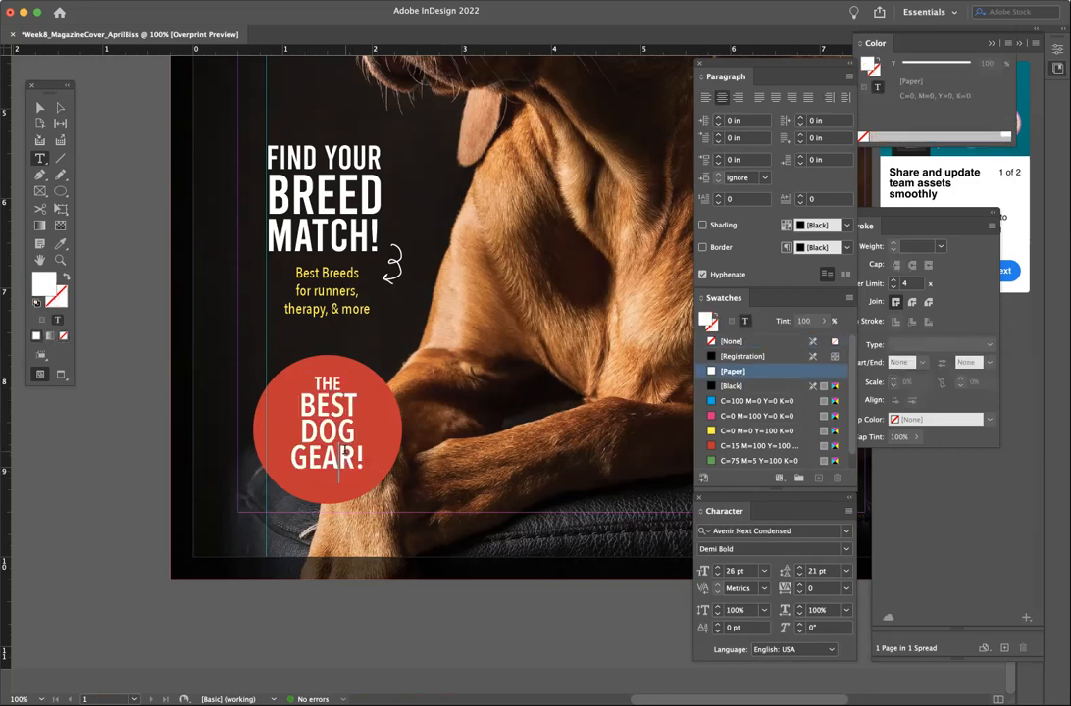
triple_click(303, 403)
left_click(302, 411)
- Delete BEST DOG GEAR! from the frame, leaving only THE
left_click_drag(365, 457, 291, 419)
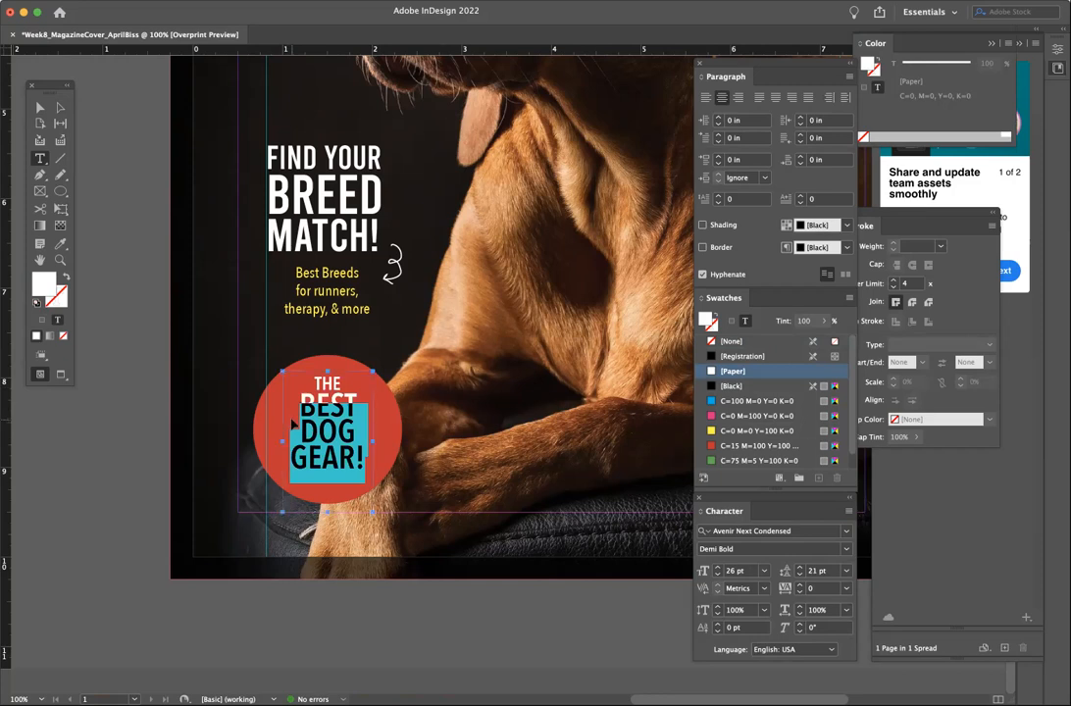
key("BackSpace")
key("super+z")
left_click(328, 428)
left_click_drag(301, 404, 366, 457)
key("super+c")
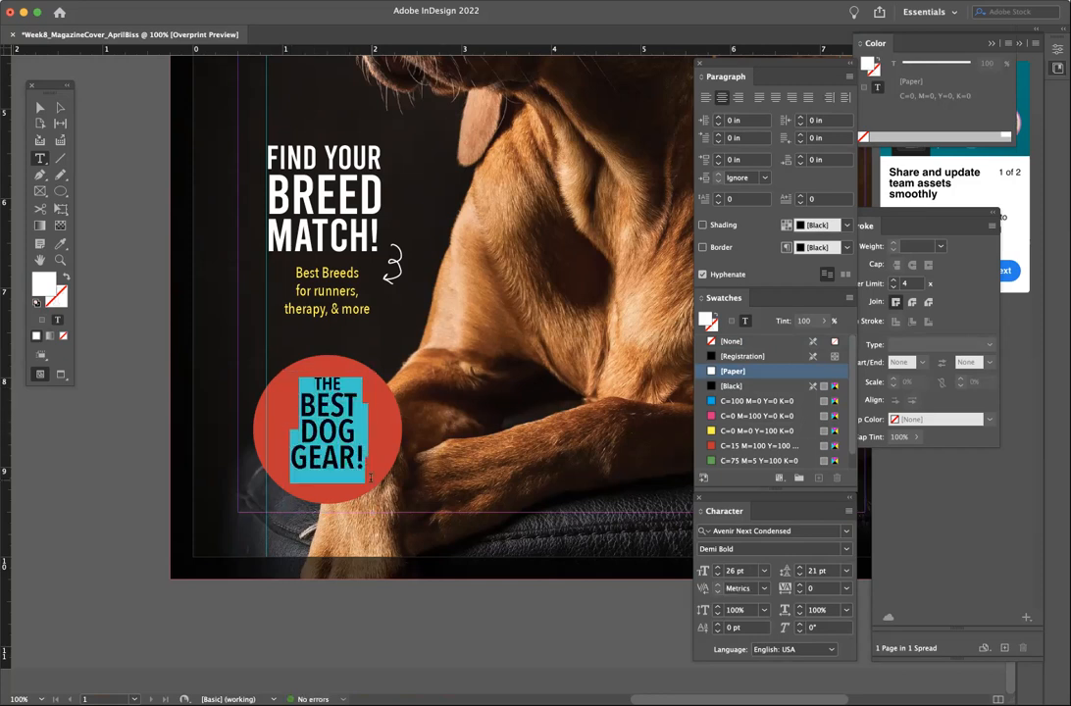
key("BackSpace")
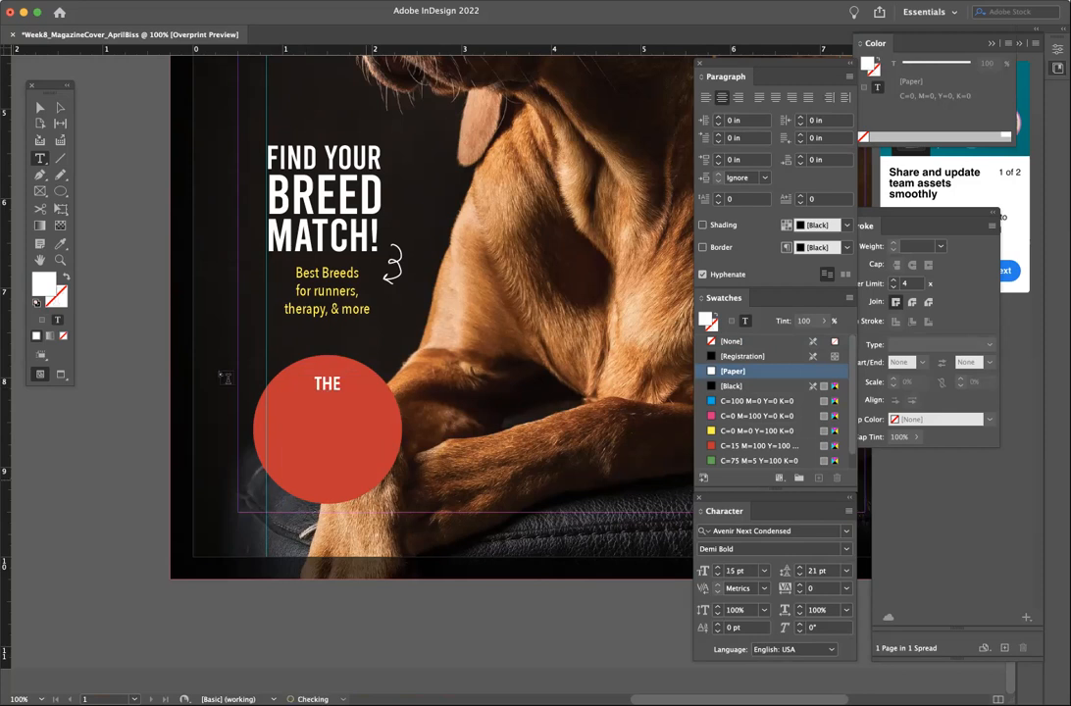
- Shorten the THE frame to a single line
left_click(40, 107)
left_click(331, 475)
left_click_drag(327, 510, 336, 377)
left_click(111, 363)
- Paste BEST DOG GEAR! into a new text frame inside the circle, then delete that rotated frame
key("t")
left_click_drag(285, 417, 402, 506)
key("super+v")
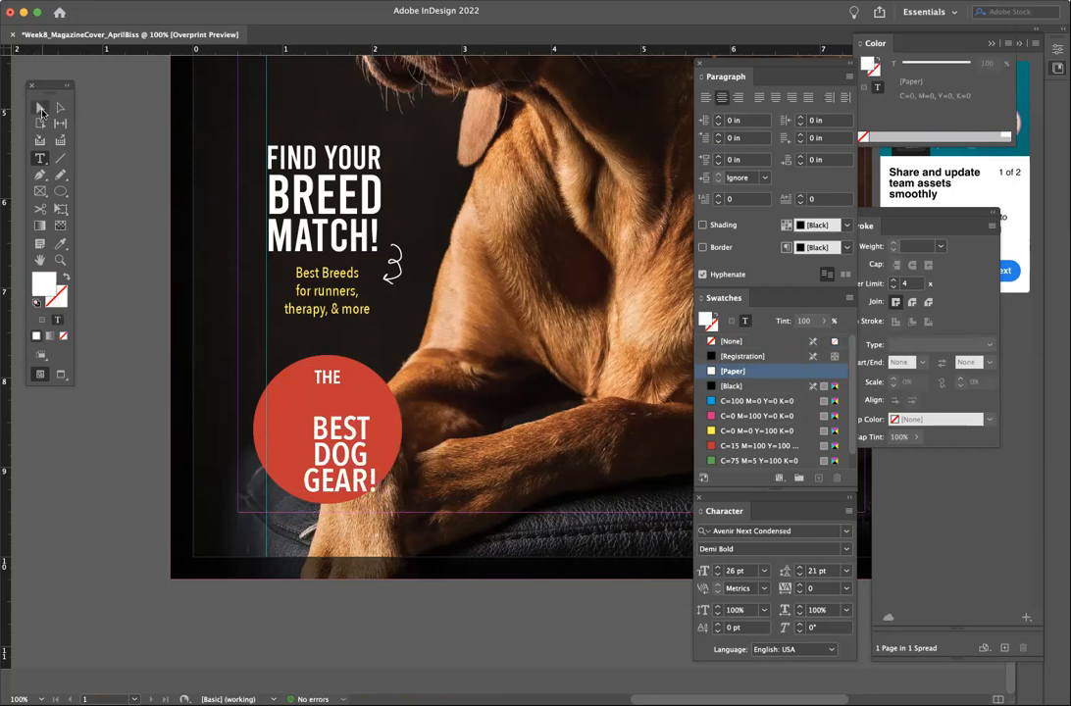
key("Escape")
left_click_drag(404, 403, 399, 401)
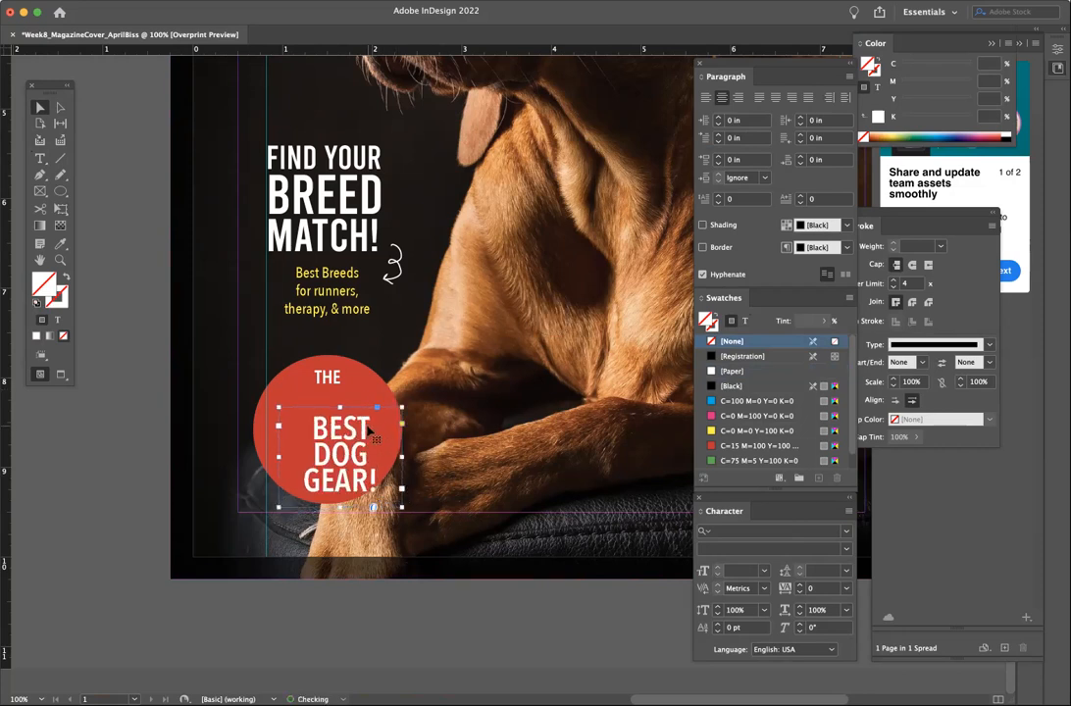
key("Delete")
key("super+z")
key("super+z")
- Tilt the THE BEST DOG GEAR! text frame clockwise and set its leading to 22 pt
left_click(333, 414)
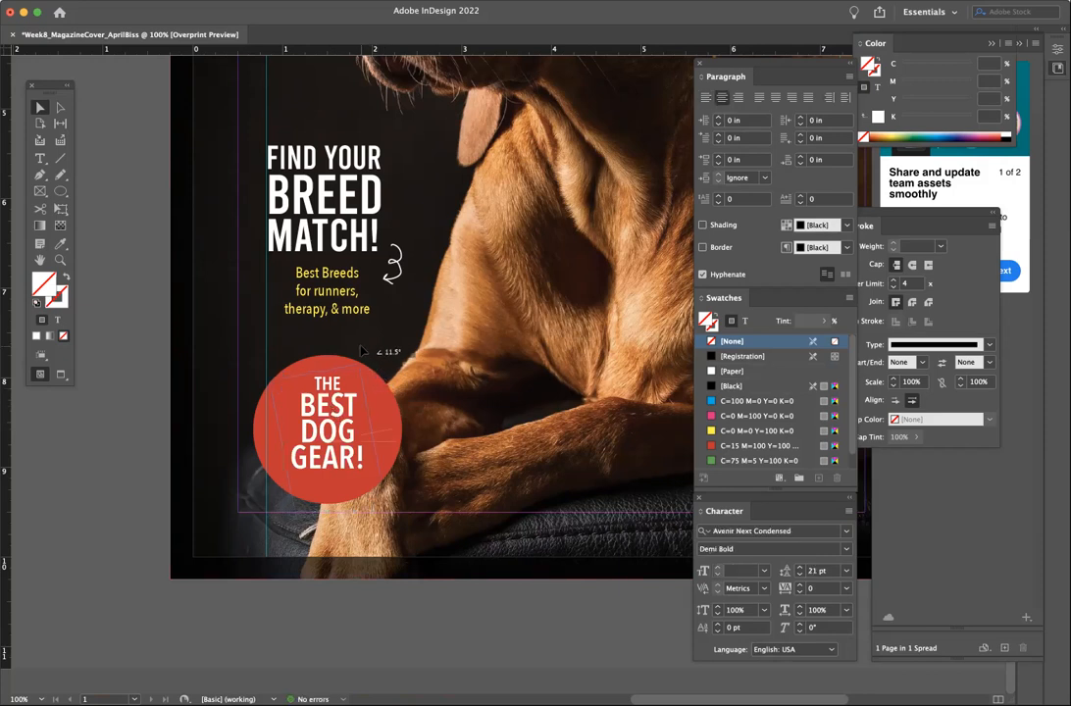
left_click_drag(372, 355, 391, 370)
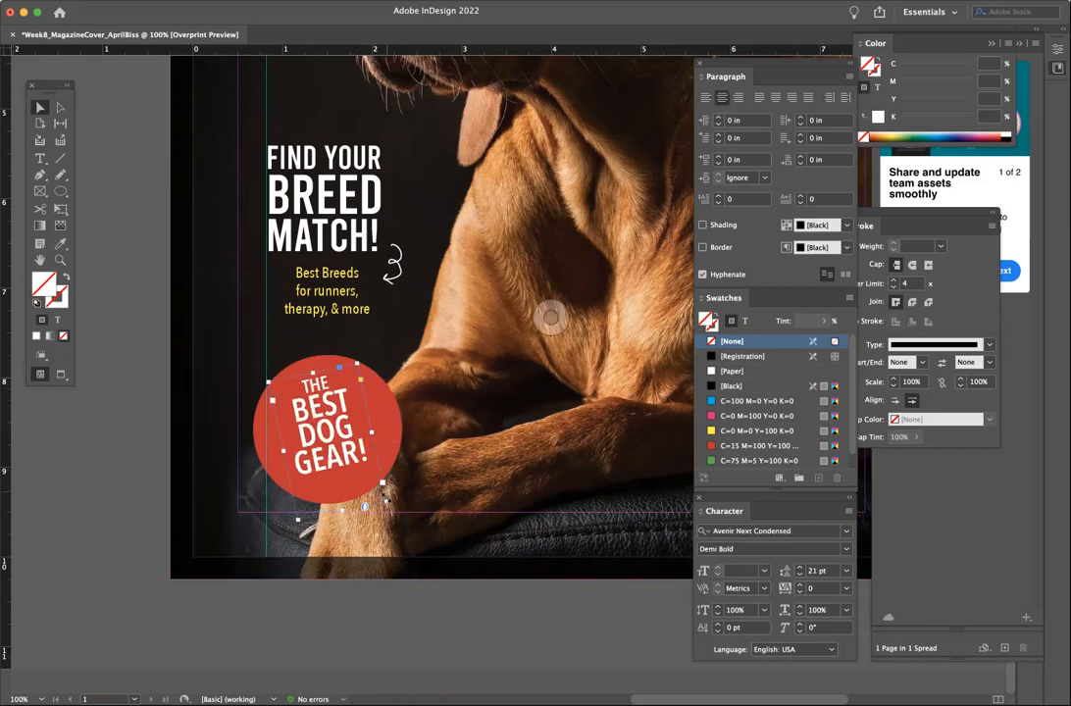
left_click(800, 568)
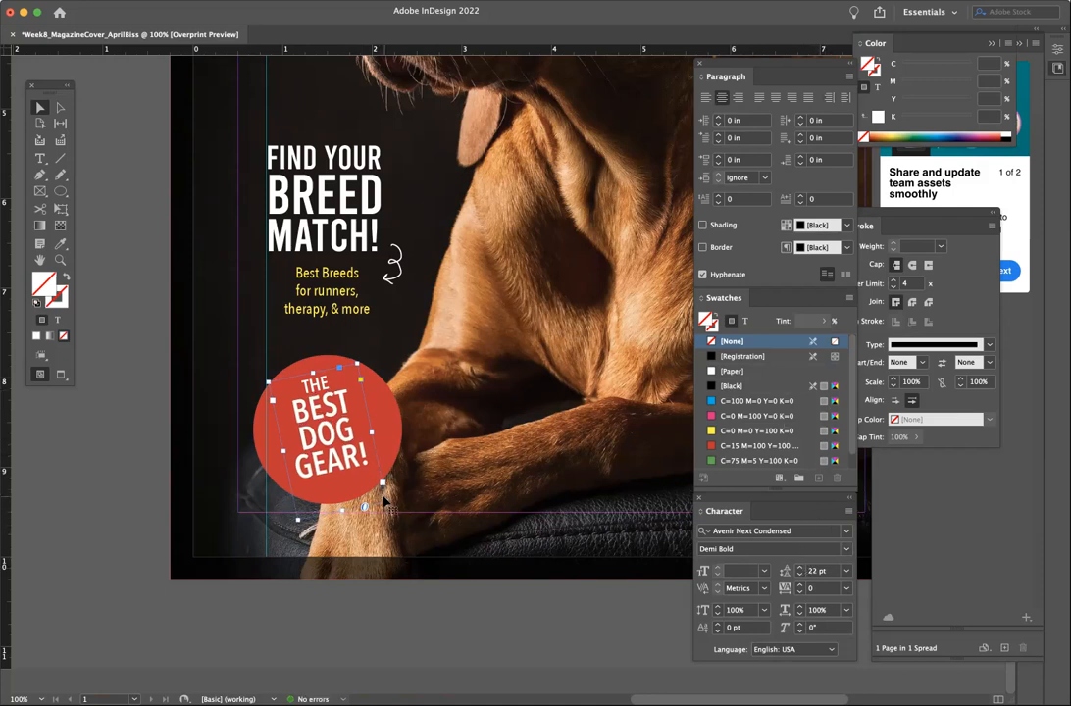
left_click_drag(365, 507, 380, 524)
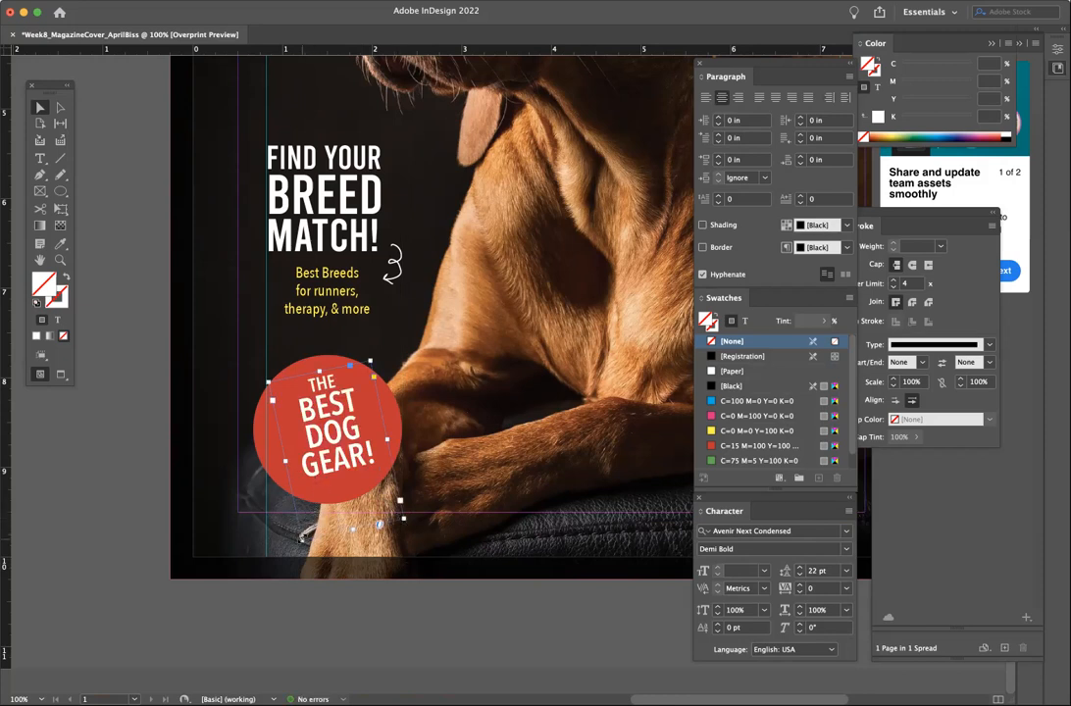
left_click_drag(379, 524, 382, 545)
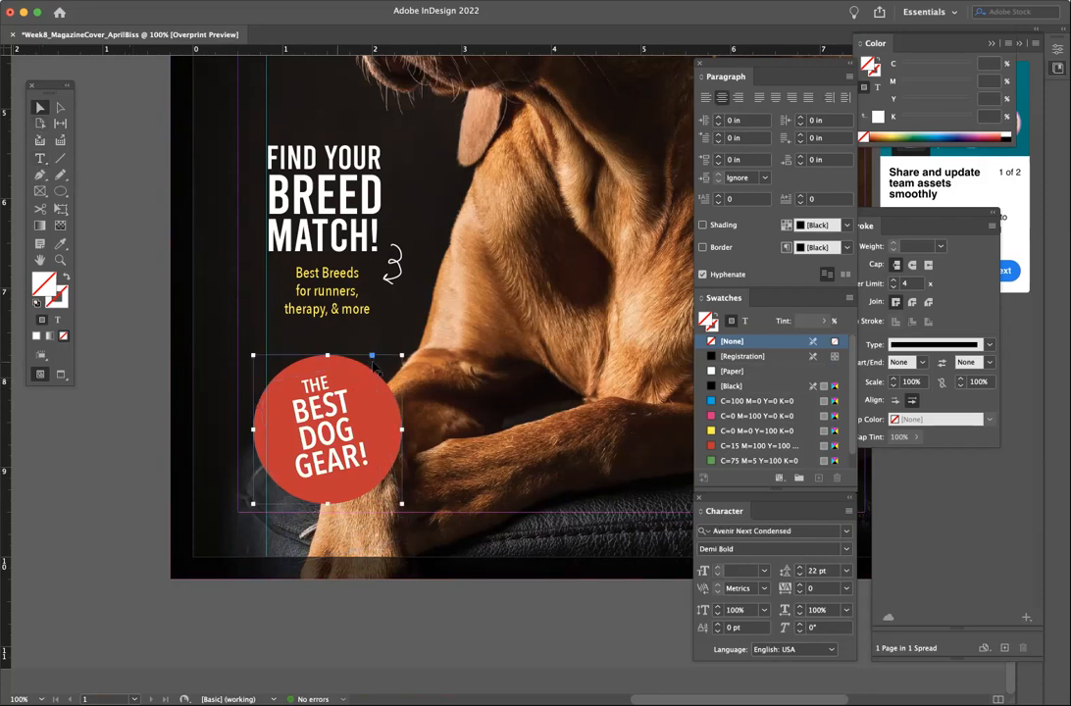
- Shrink the red circle slightly, then select it together with the badge text frame
left_click(338, 365)
left_click_drag(401, 356, 378, 395)
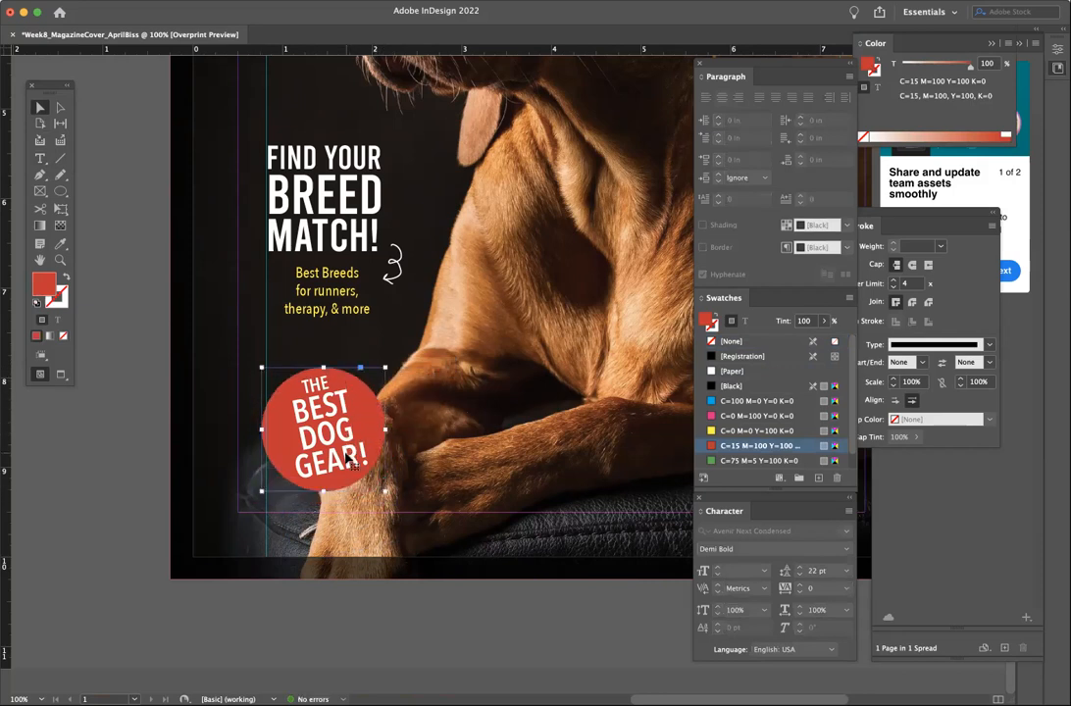
left_click(303, 377)
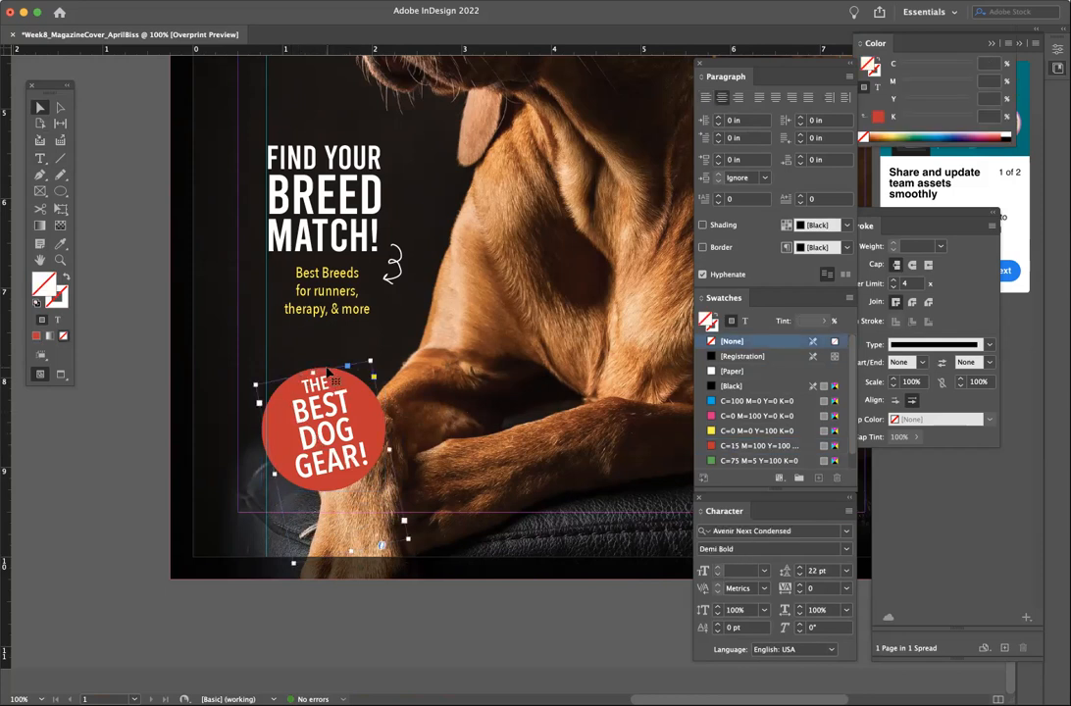
left_click(278, 322)
scroll(320, 453, "up", 2)
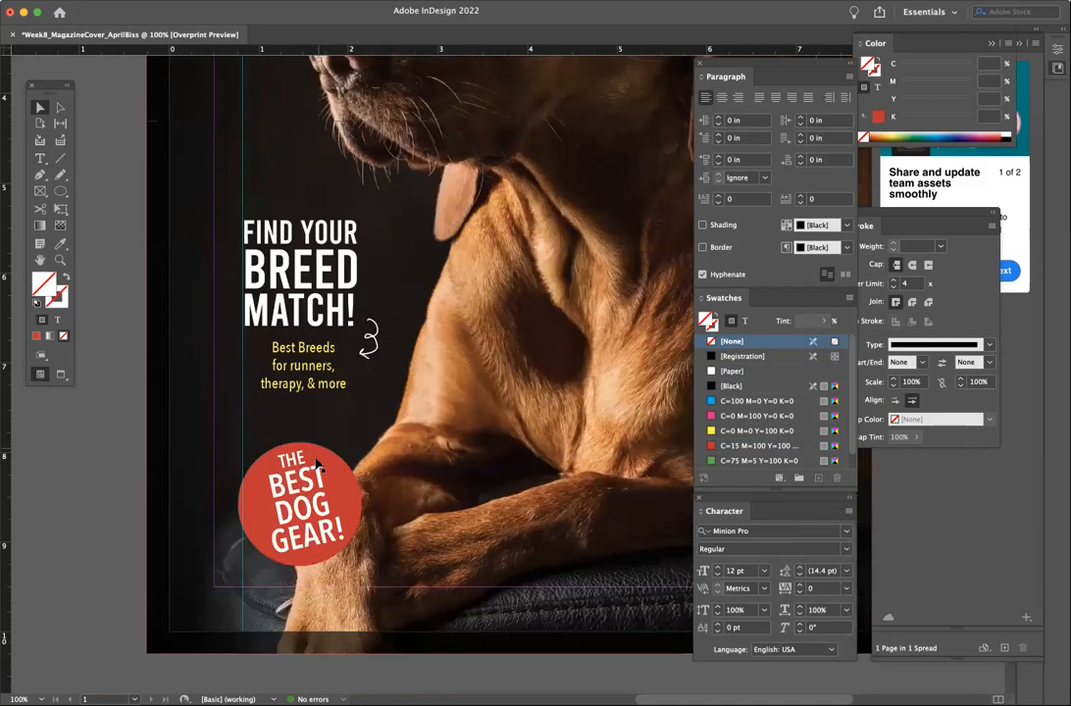
left_click(294, 461)
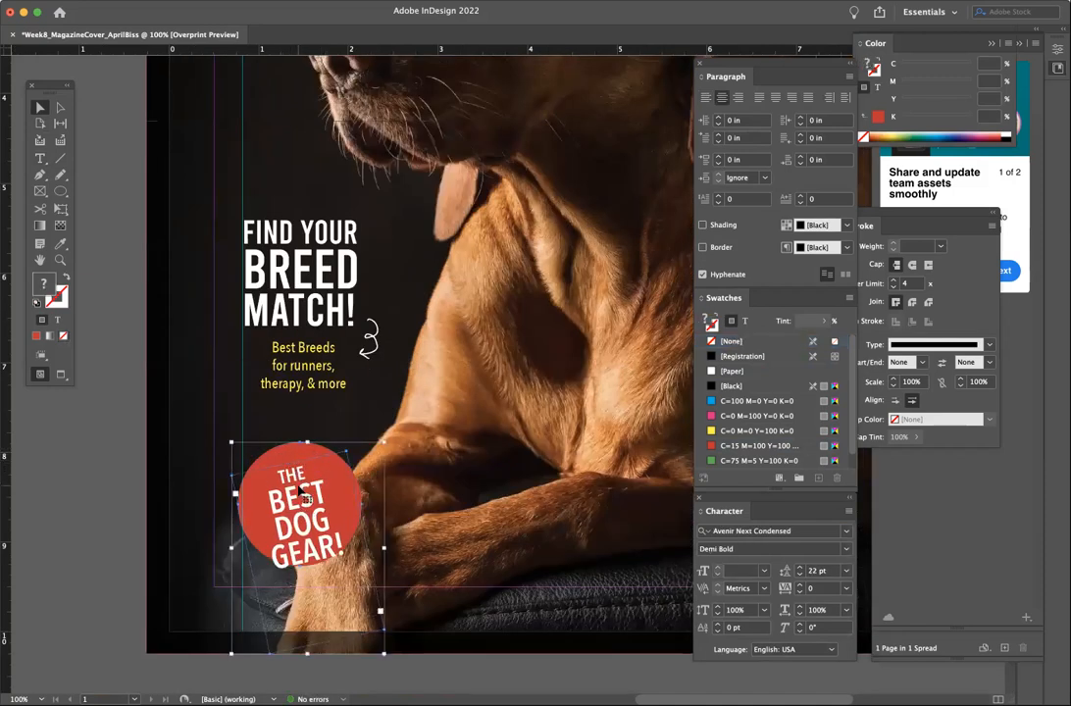
left_click(305, 497, "shift")
left_click(314, 524, "shift")
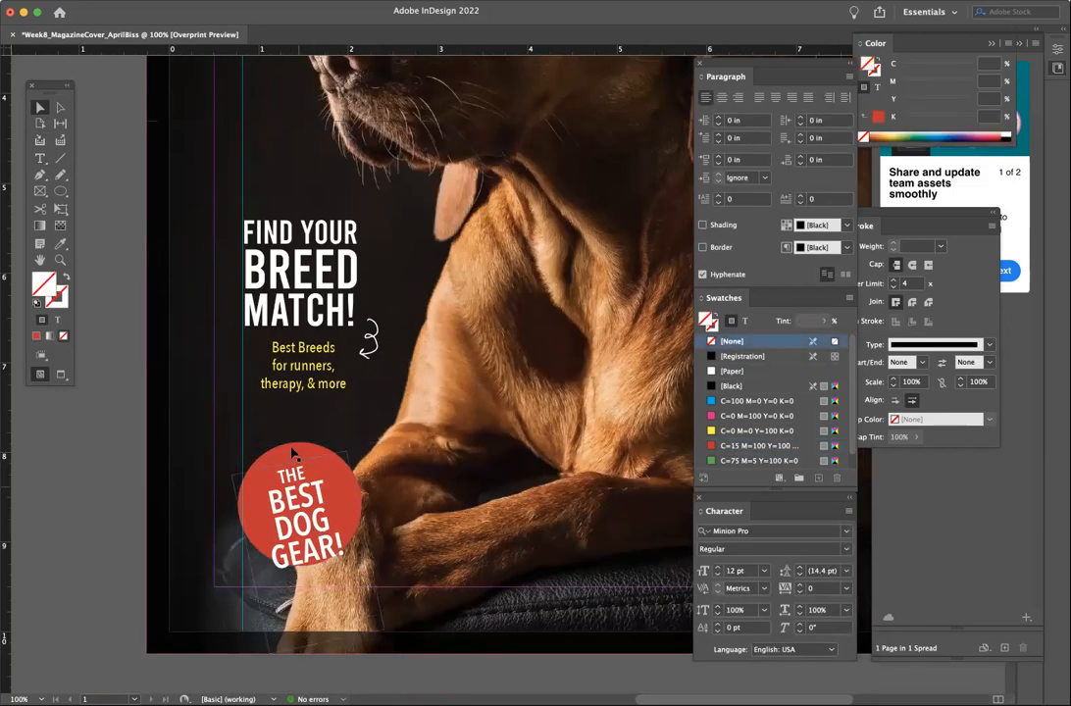
left_click(293, 450)
left_click(297, 484, "shift")
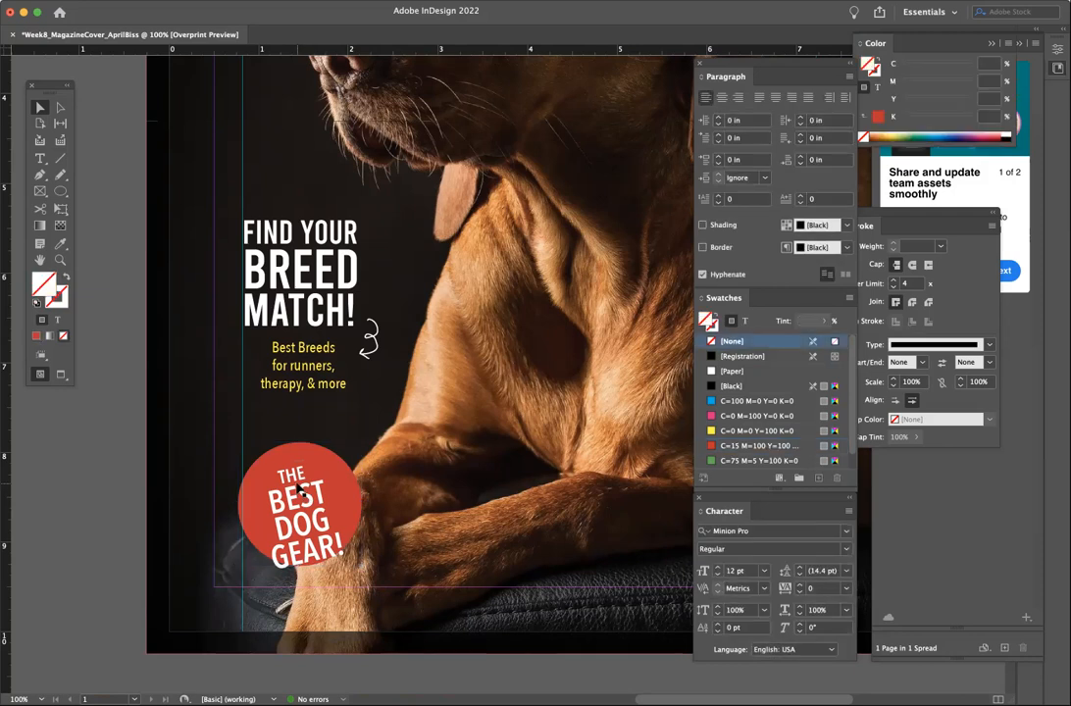
left_click(312, 553)
left_click(300, 449, "shift")
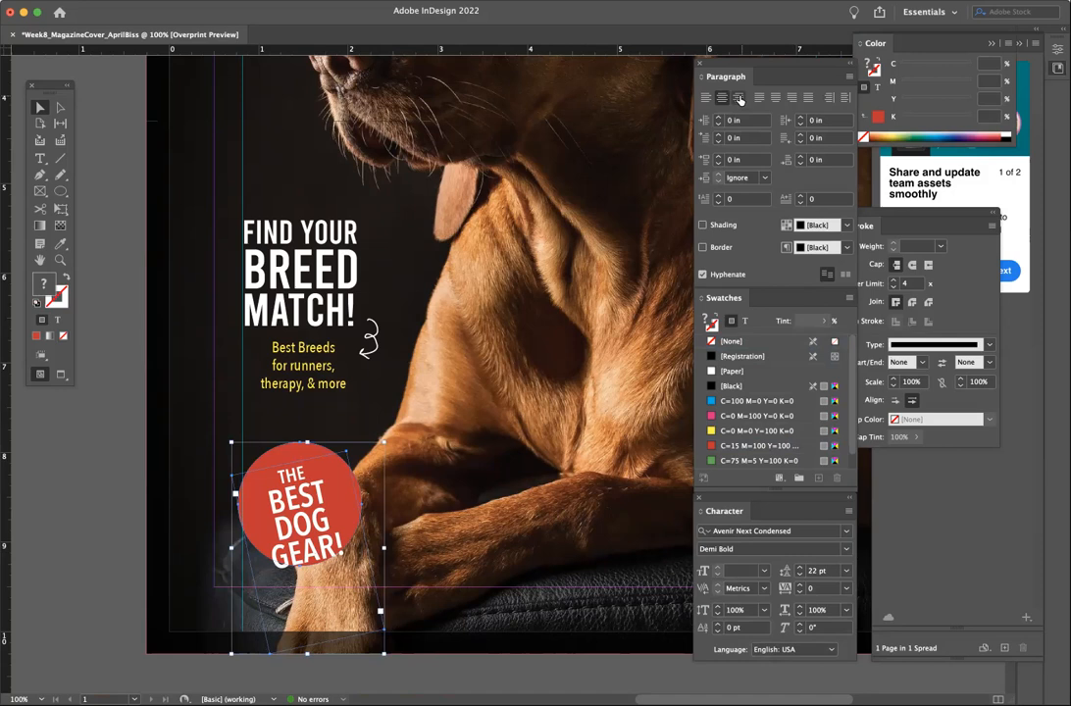
- Open the Align panel and centre the badge text and red circle horizontally
left_click(341, 1)
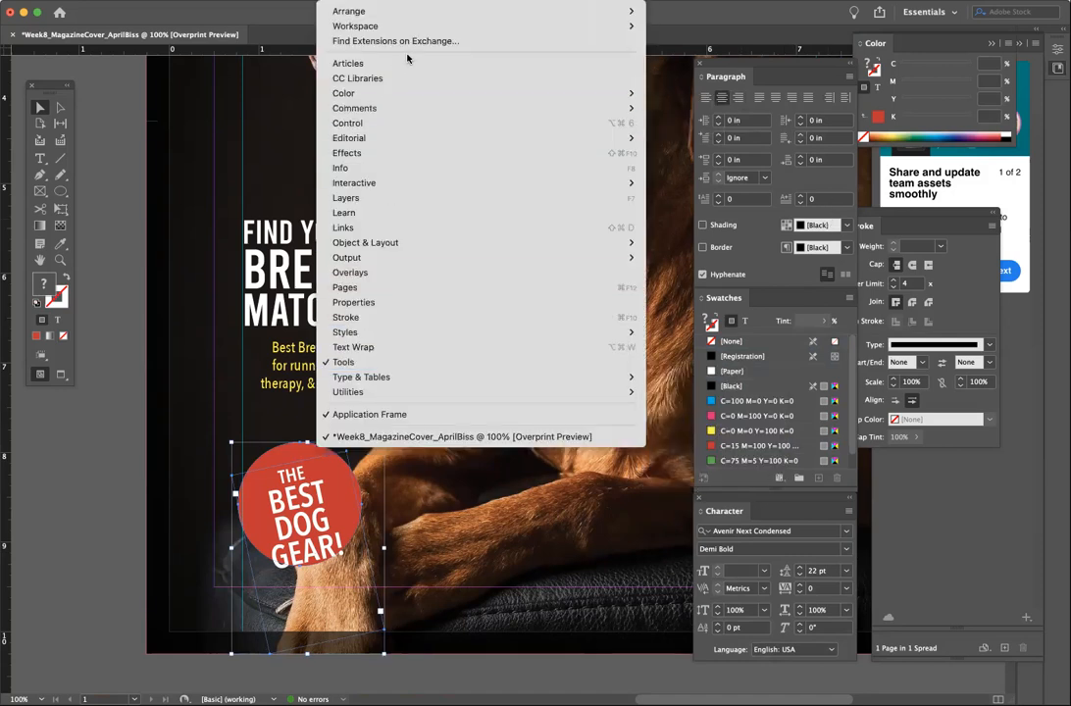
mouse_move(439, 384)
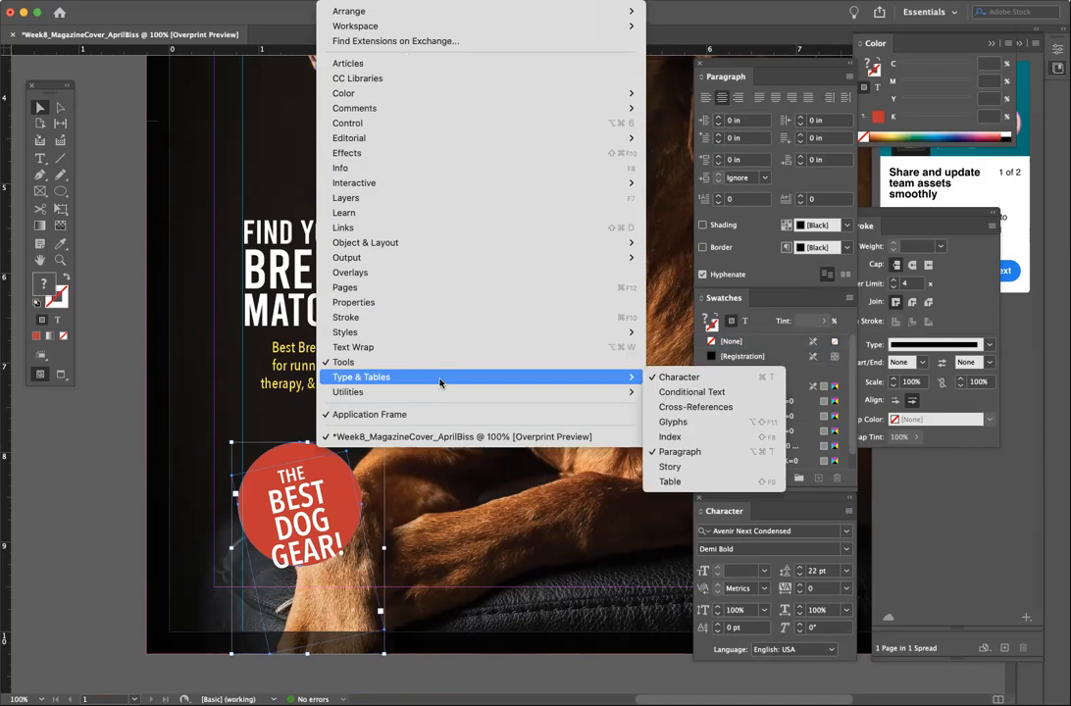
mouse_move(442, 249)
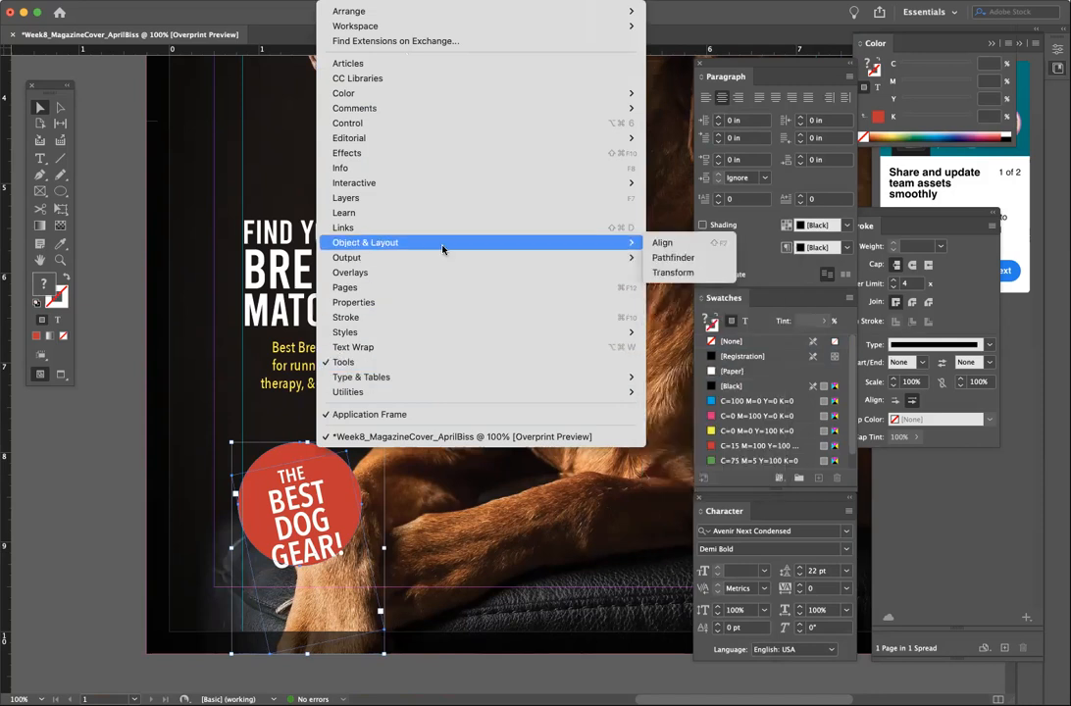
left_click(661, 244)
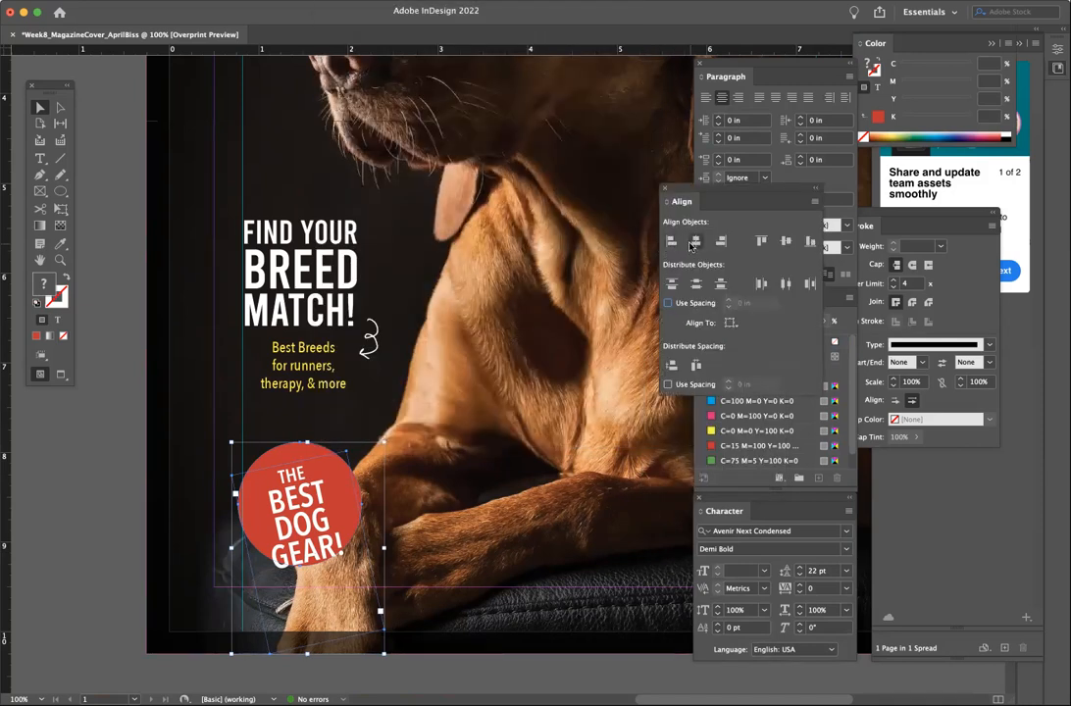
left_click(786, 282)
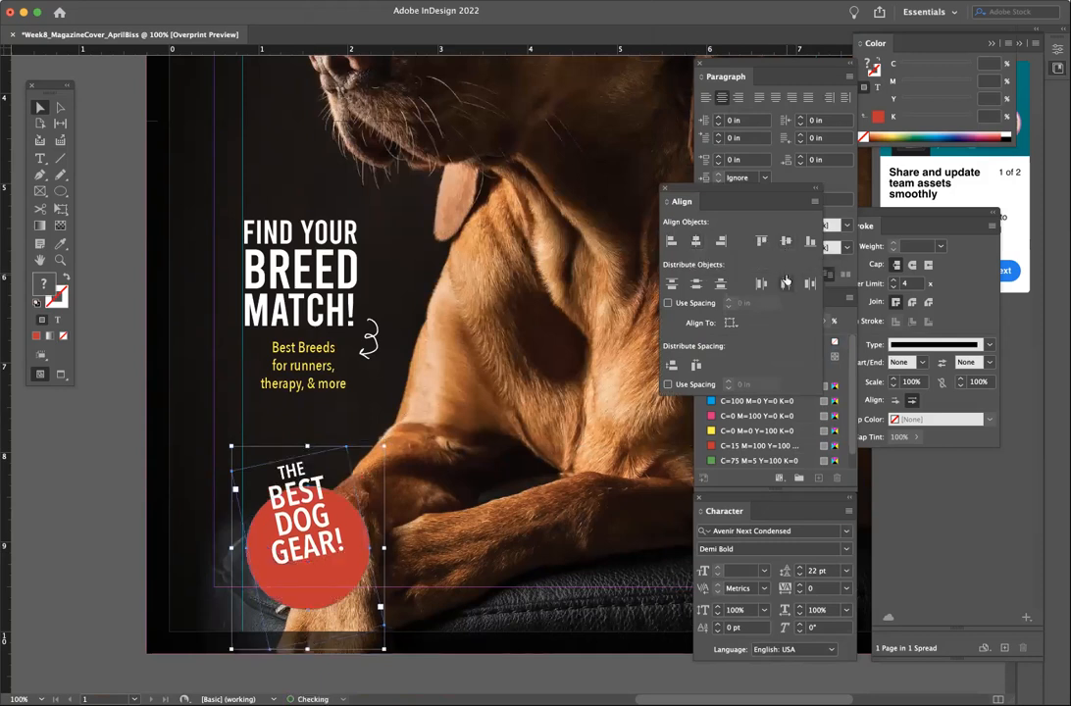
key("super+z")
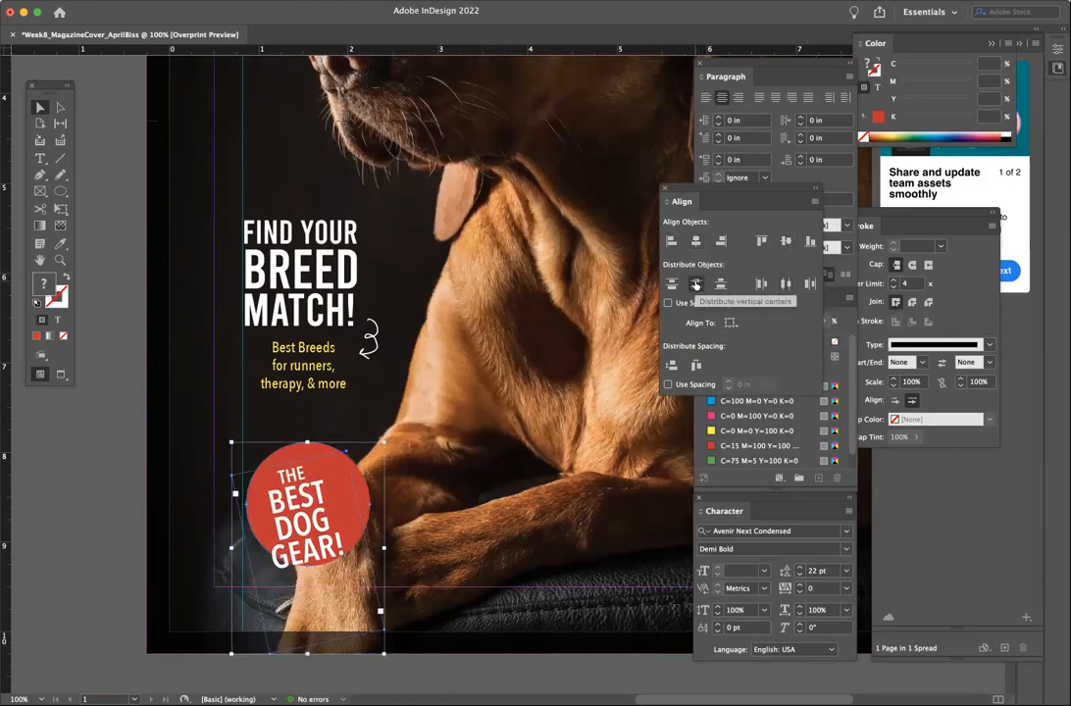
left_click(785, 282)
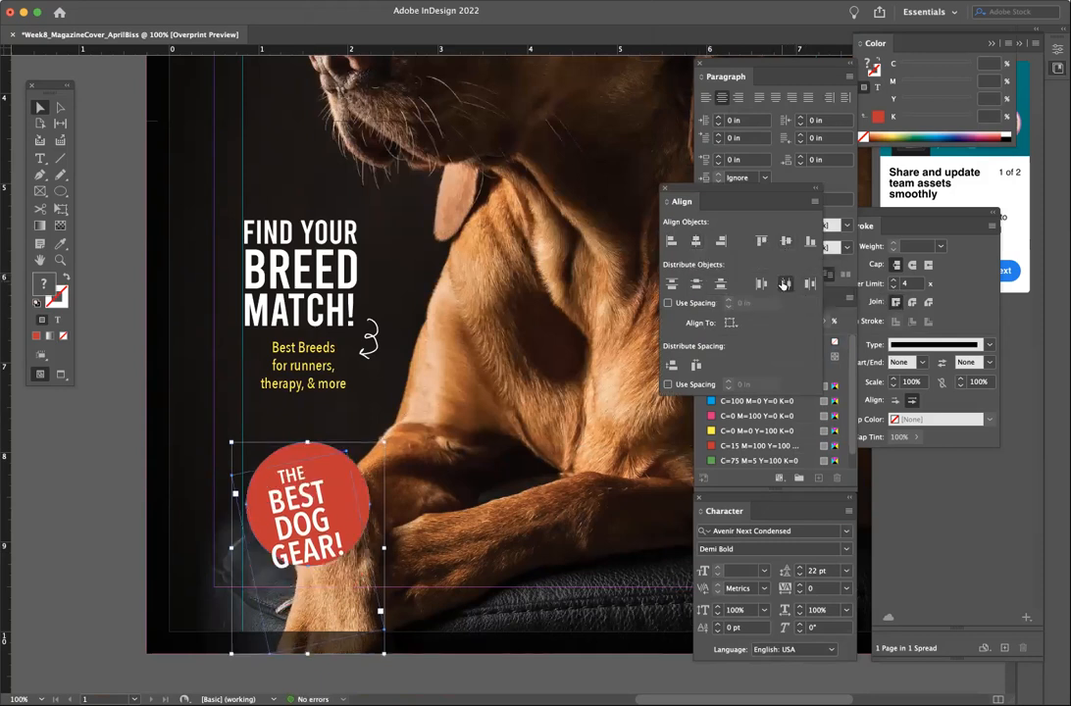
- Move the THE BEST DOG GEAR! text up inside the red circle
left_click(132, 486)
left_click_drag(316, 514, 315, 501)
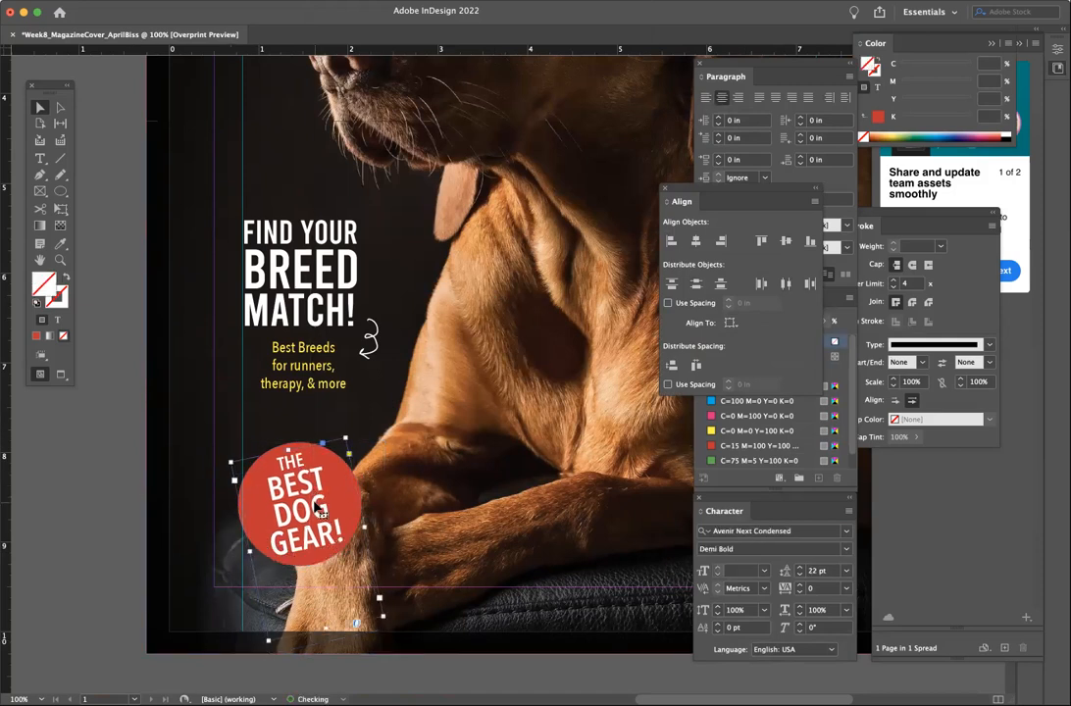
left_click(115, 442)
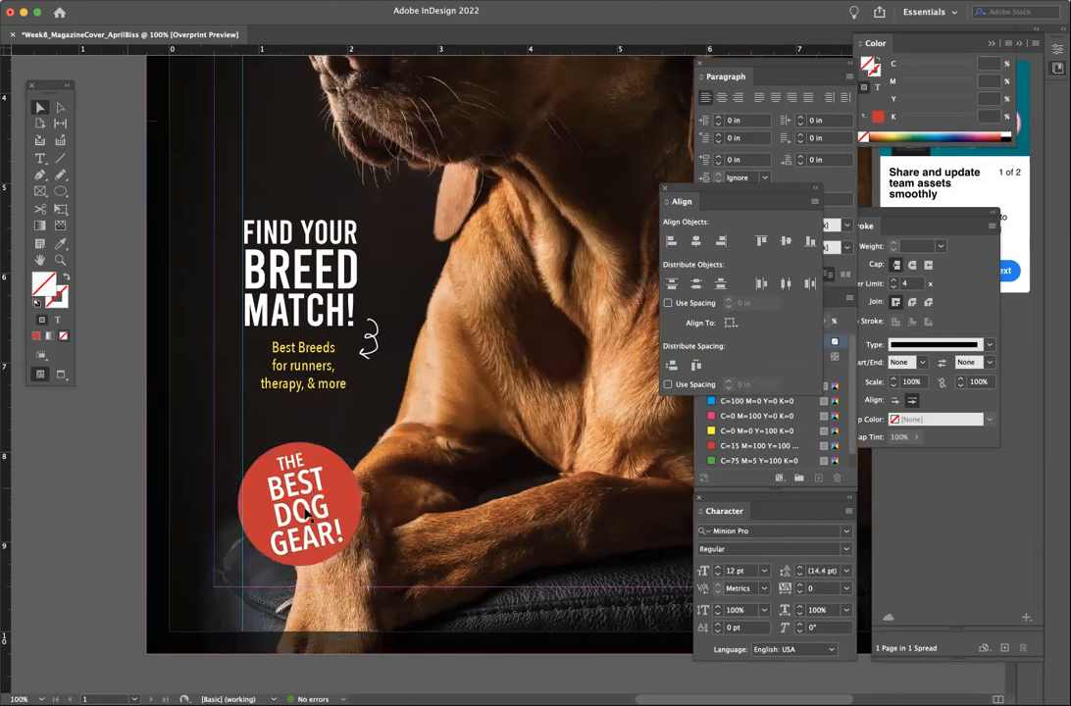
left_click(321, 531)
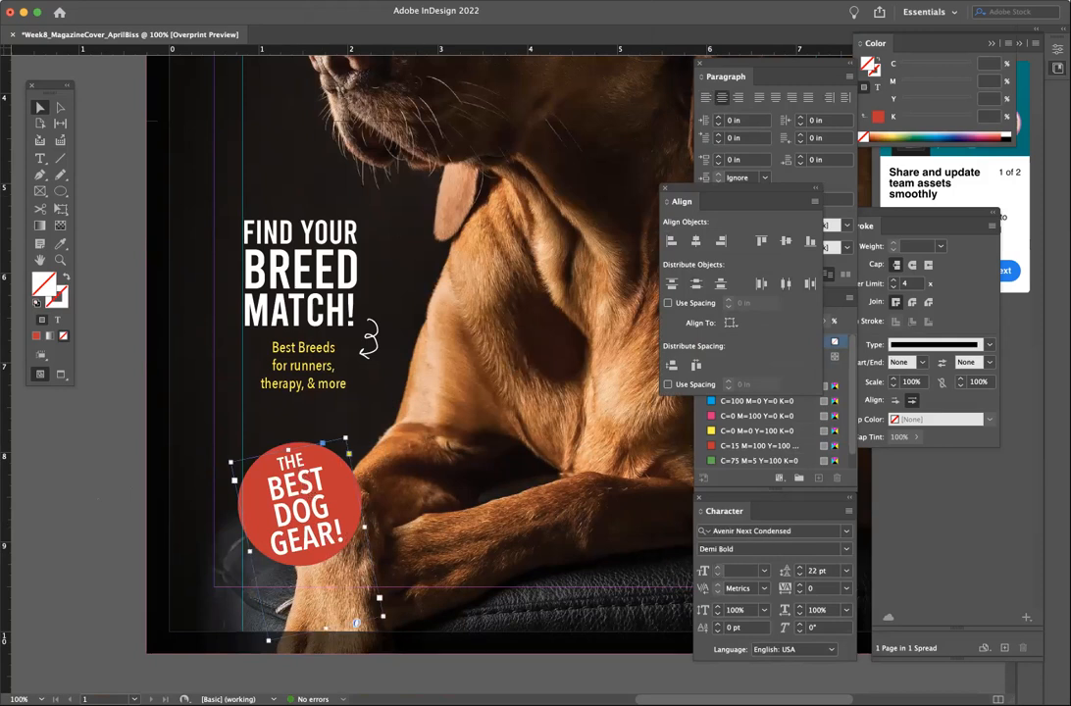
- Add a drop shadow to the badge text with 0.0625 in distance, 50% opacity and 0.0625 in size
right_click(226, 529)
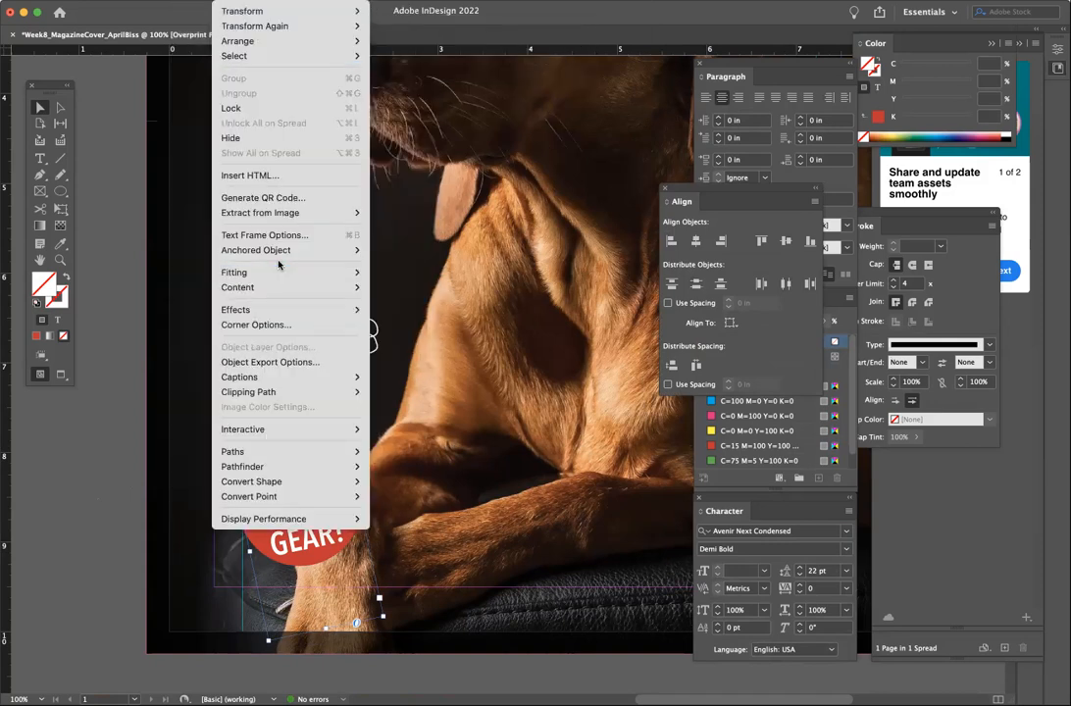
mouse_move(278, 314)
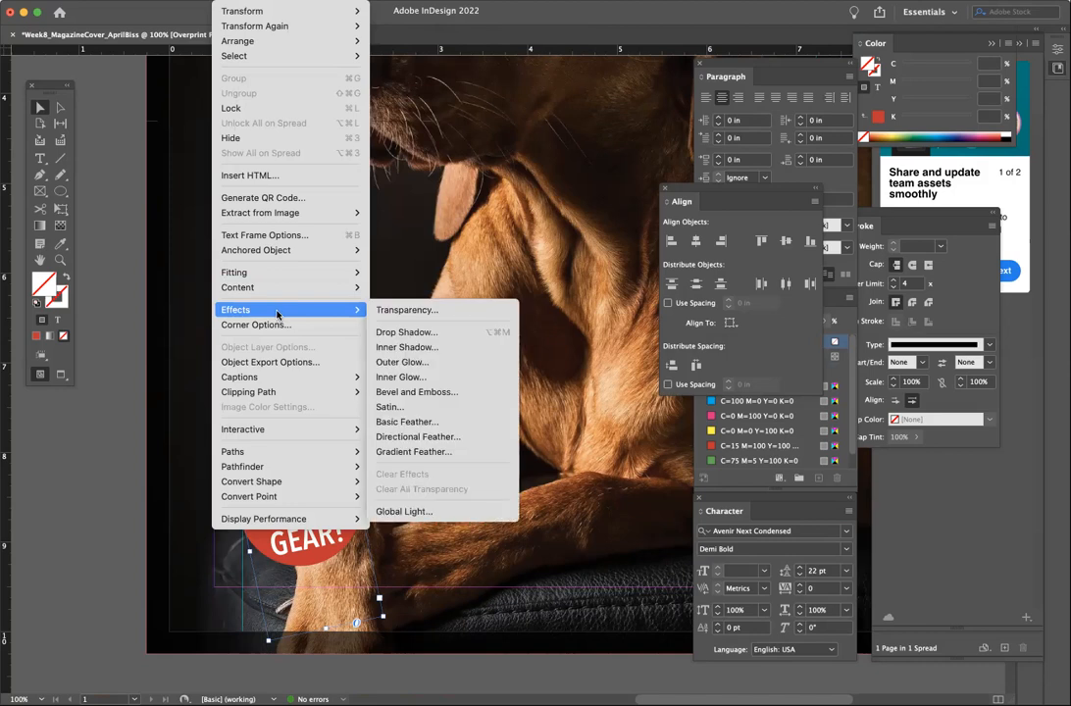
left_click(410, 333)
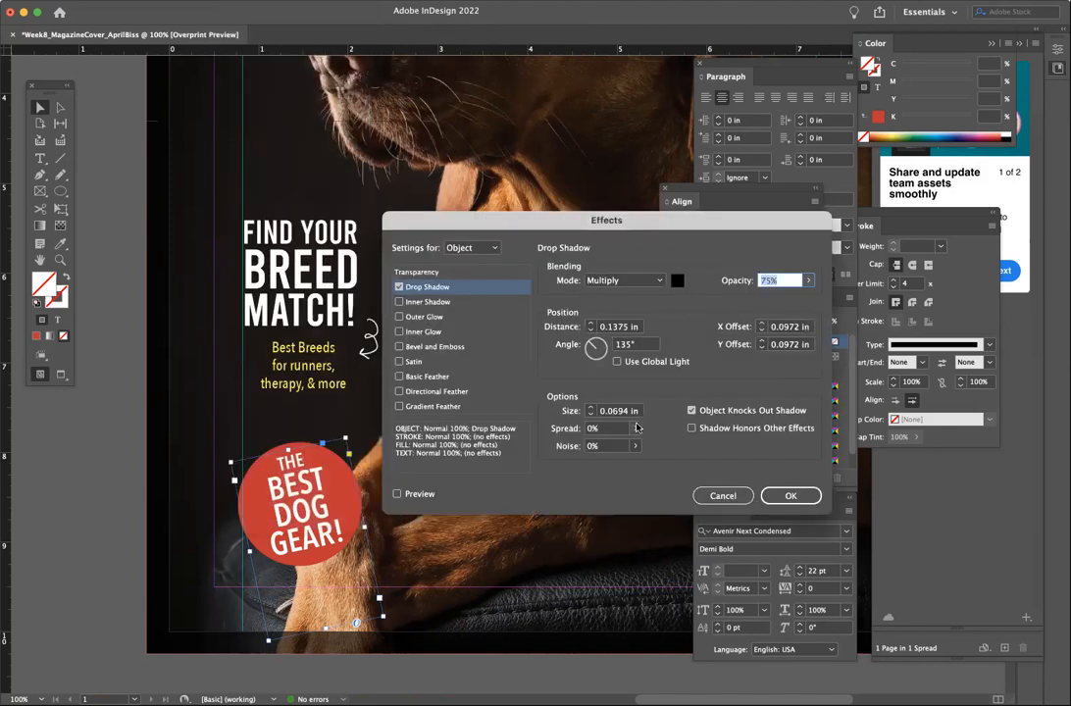
left_click(396, 494)
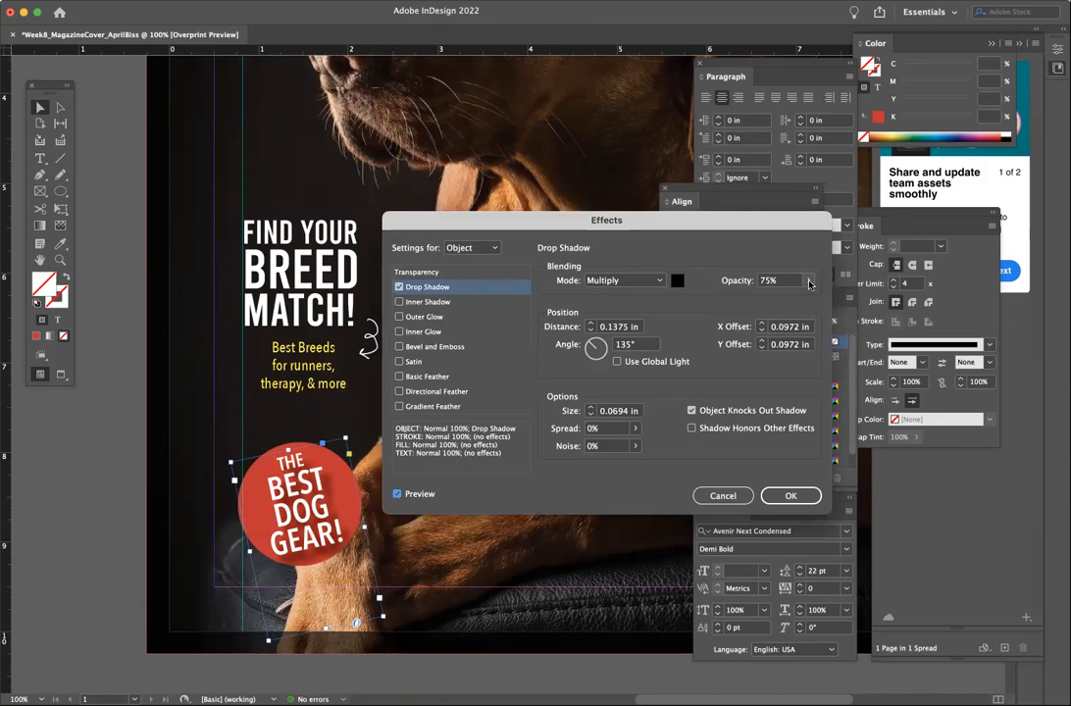
left_click(591, 329)
left_click(591, 331)
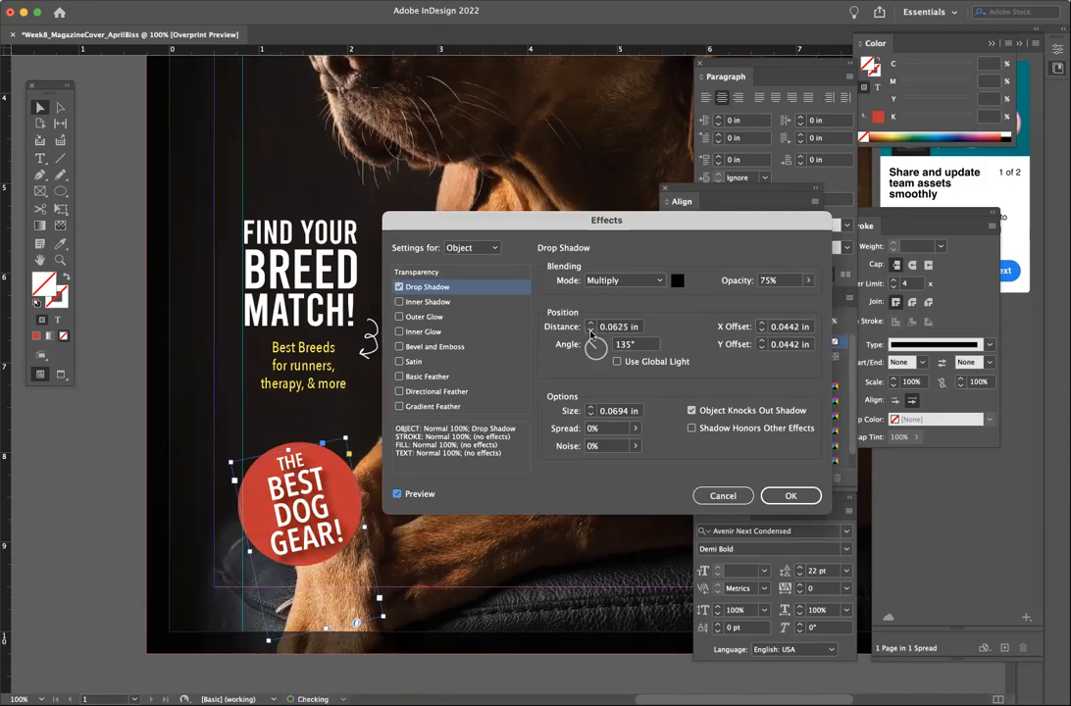
left_click(808, 281)
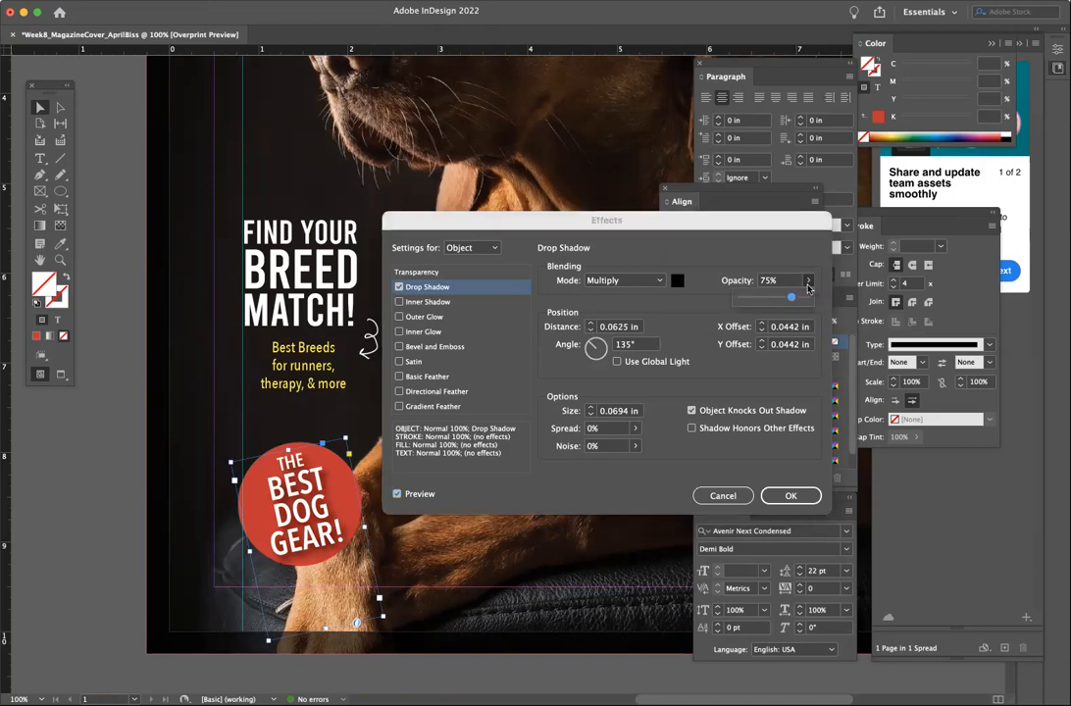
left_click_drag(791, 300, 773, 300)
left_click(590, 418)
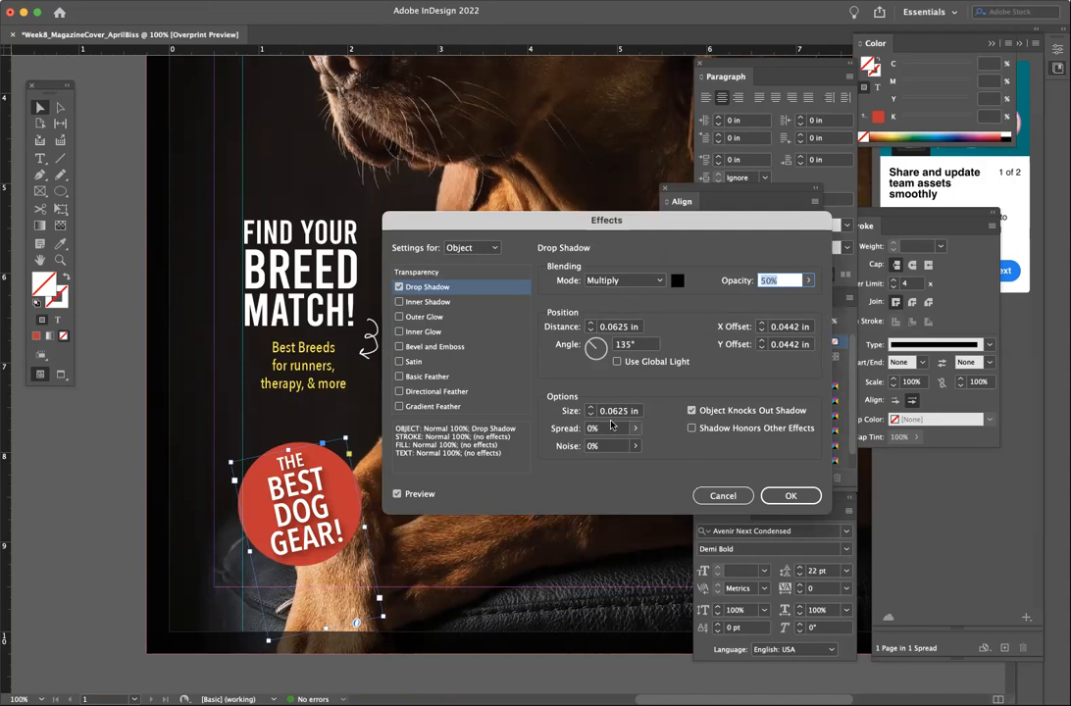
left_click(790, 495)
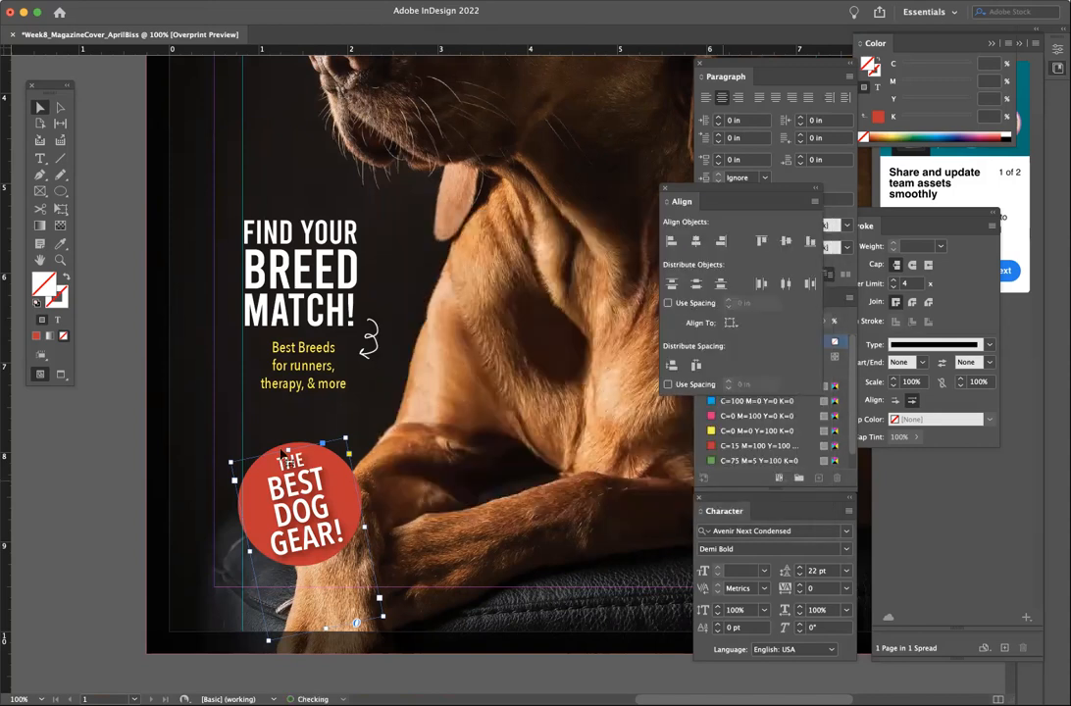
left_click(69, 509)
- Select the red badge circle and open its Drop Shadow effect settings
left_click(257, 494)
left_click(276, 450)
left_click(299, 1)
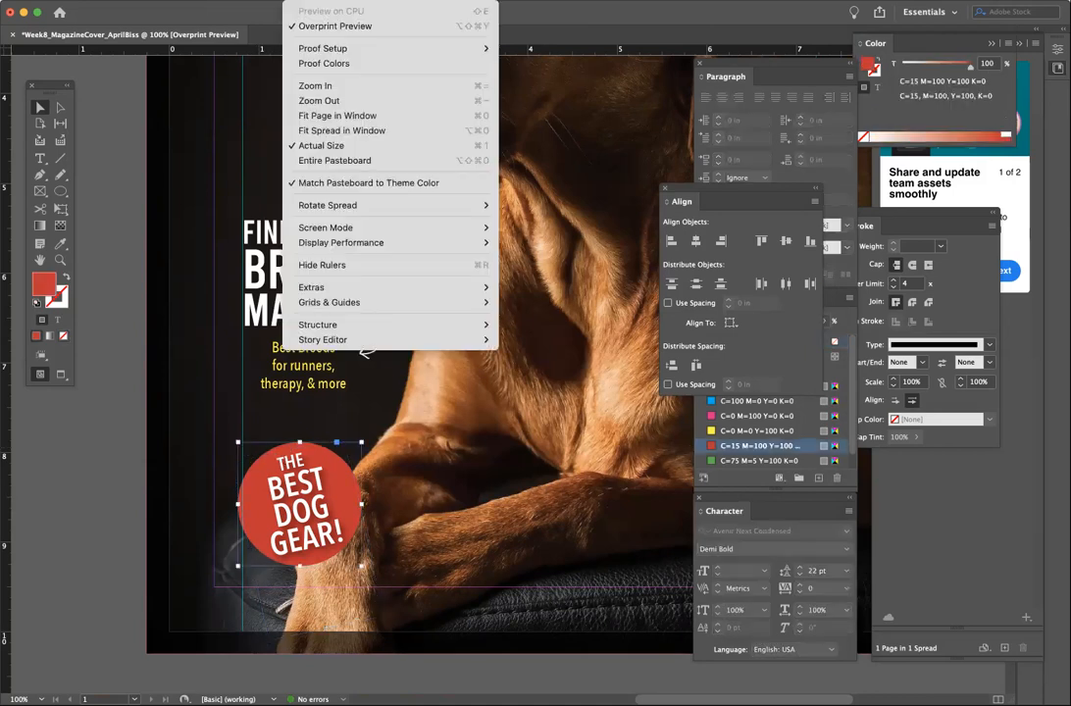
mouse_move(189, 1)
mouse_move(270, 1)
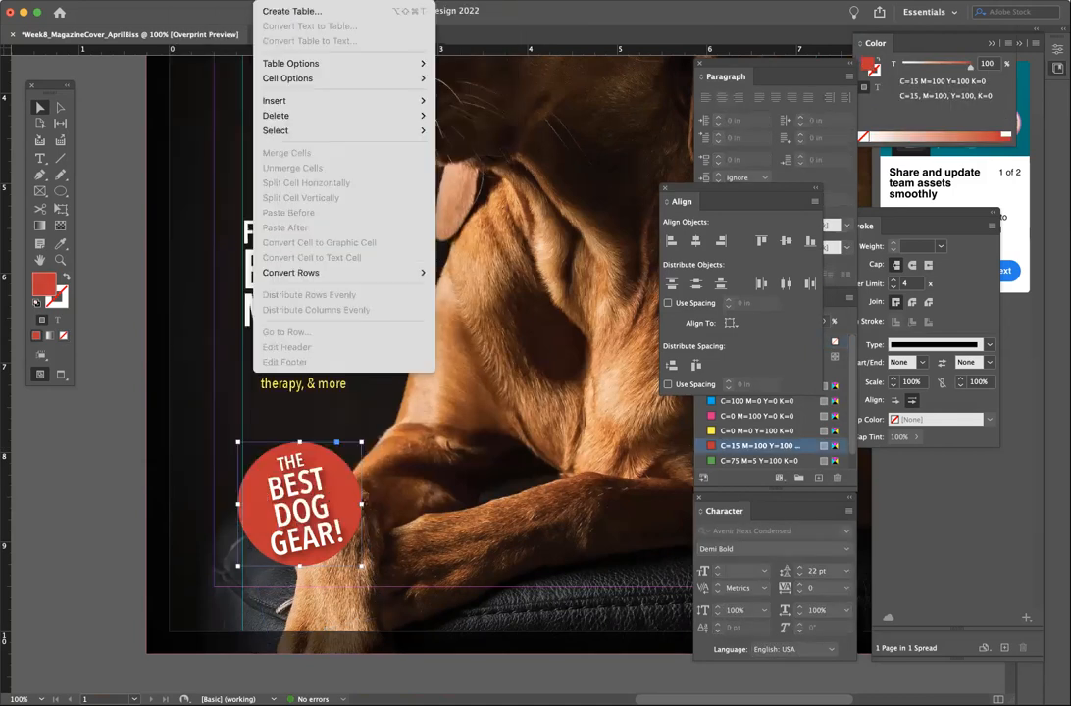
mouse_move(231, 1)
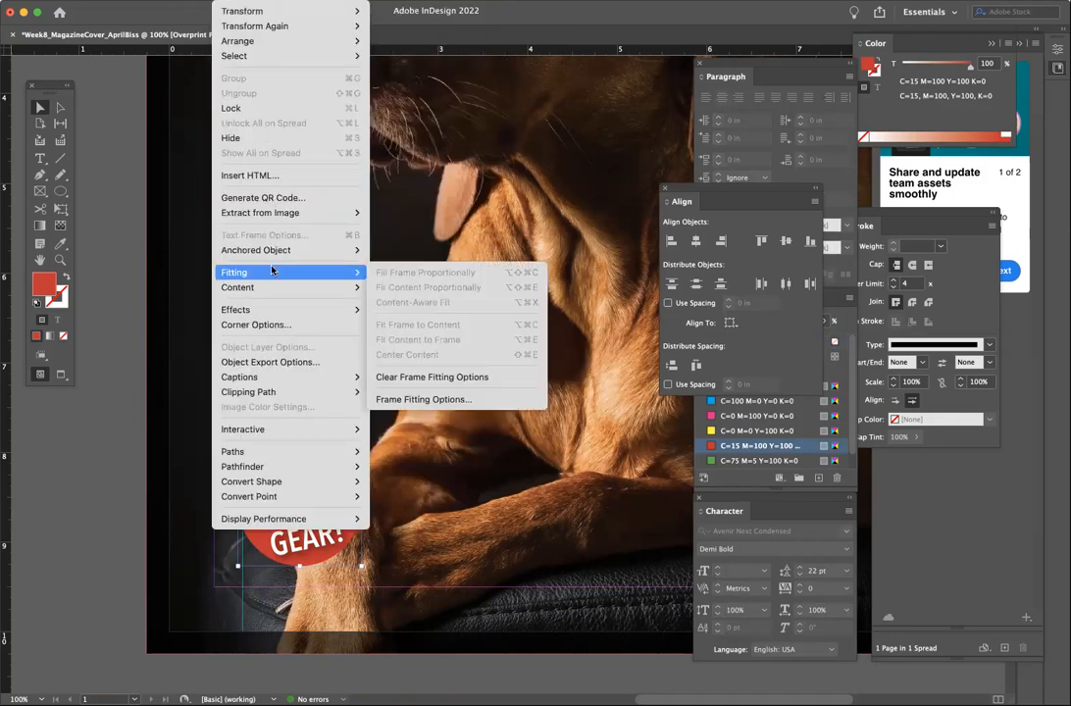
mouse_move(295, 312)
left_click(408, 332)
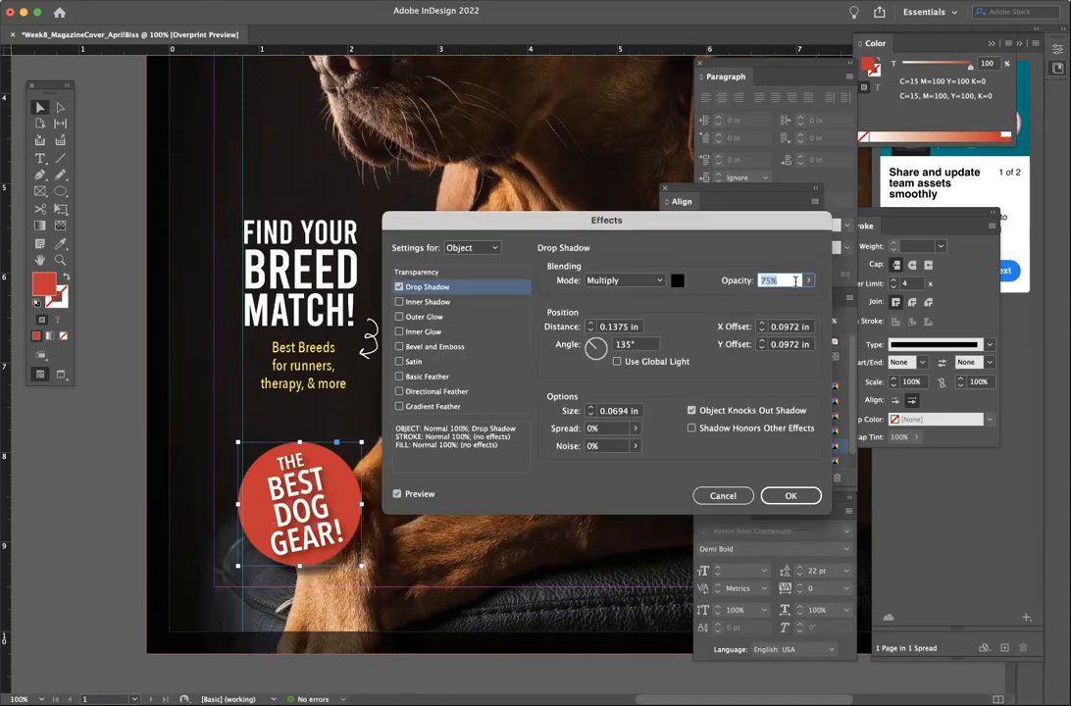
- Set the circle's shadow to 37% opacity, 0.0625 in size and 0.0625 in distance, and apply it
left_click(807, 282)
left_click_drag(792, 300, 758, 303)
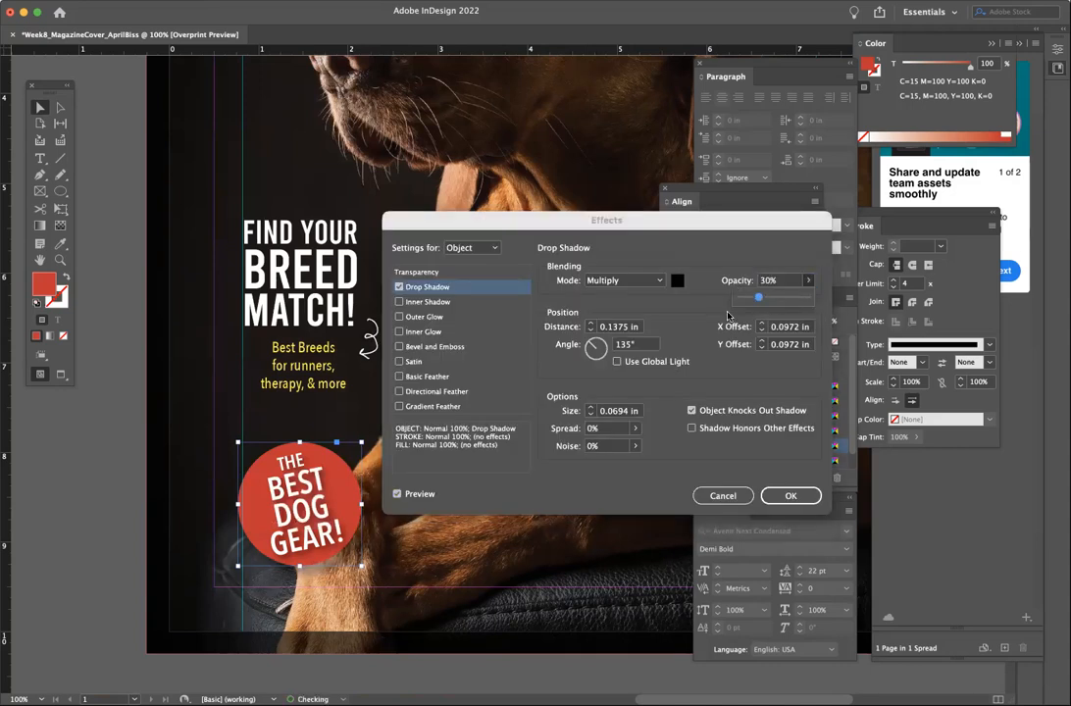
left_click(590, 330)
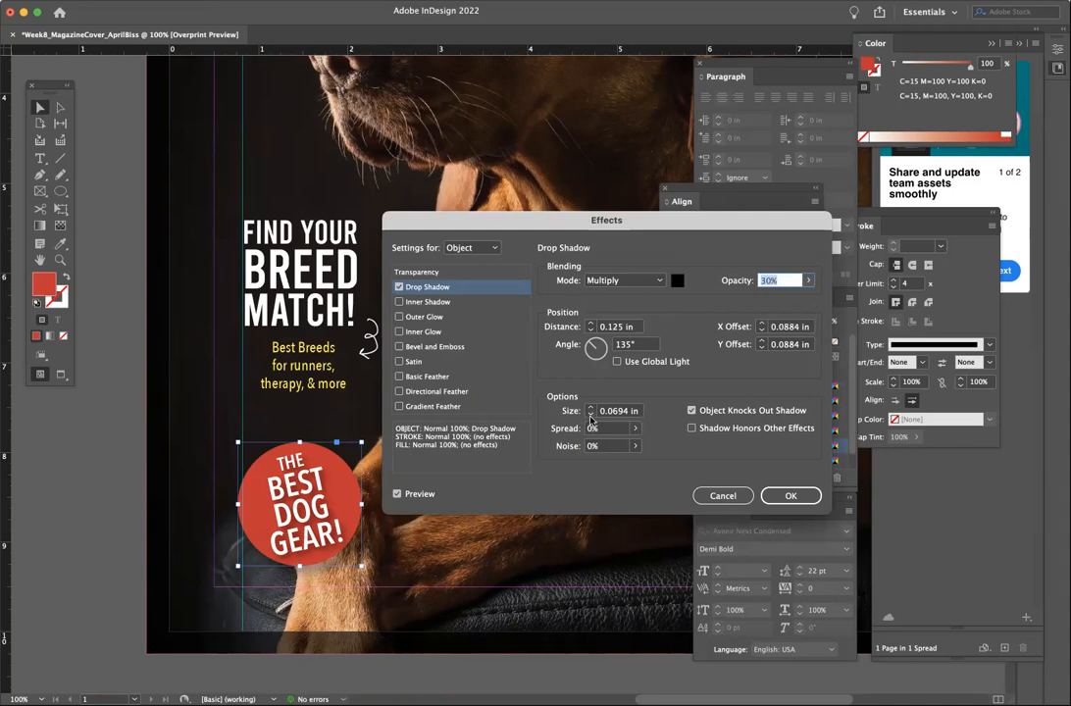
left_click(809, 283)
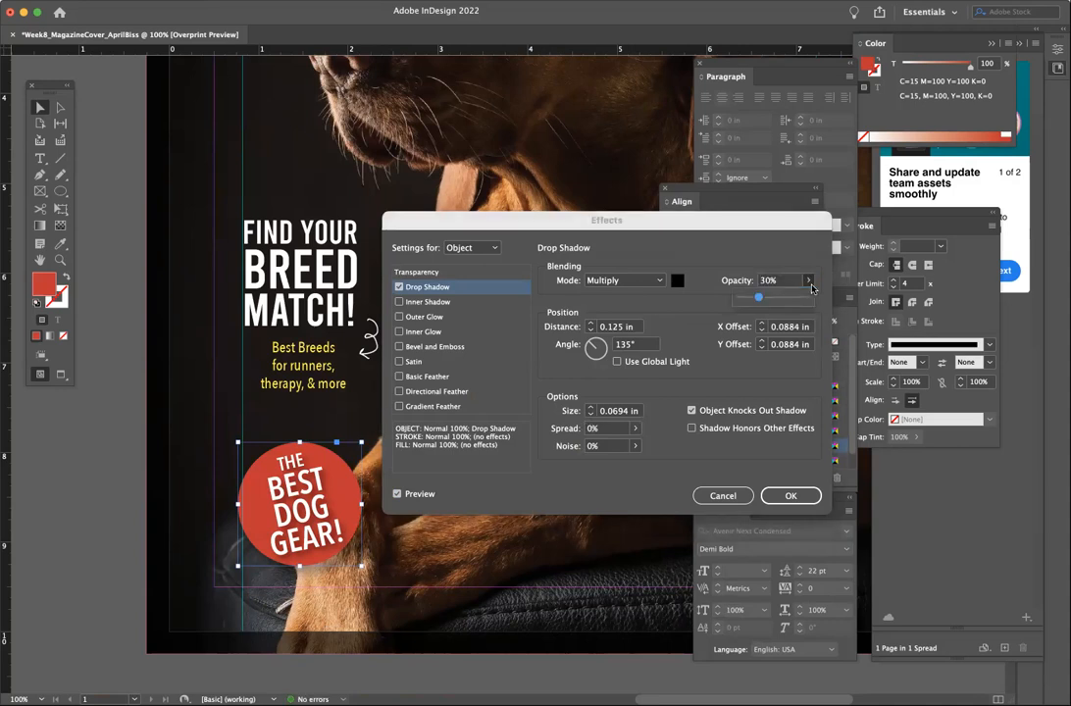
left_click_drag(758, 304, 765, 301)
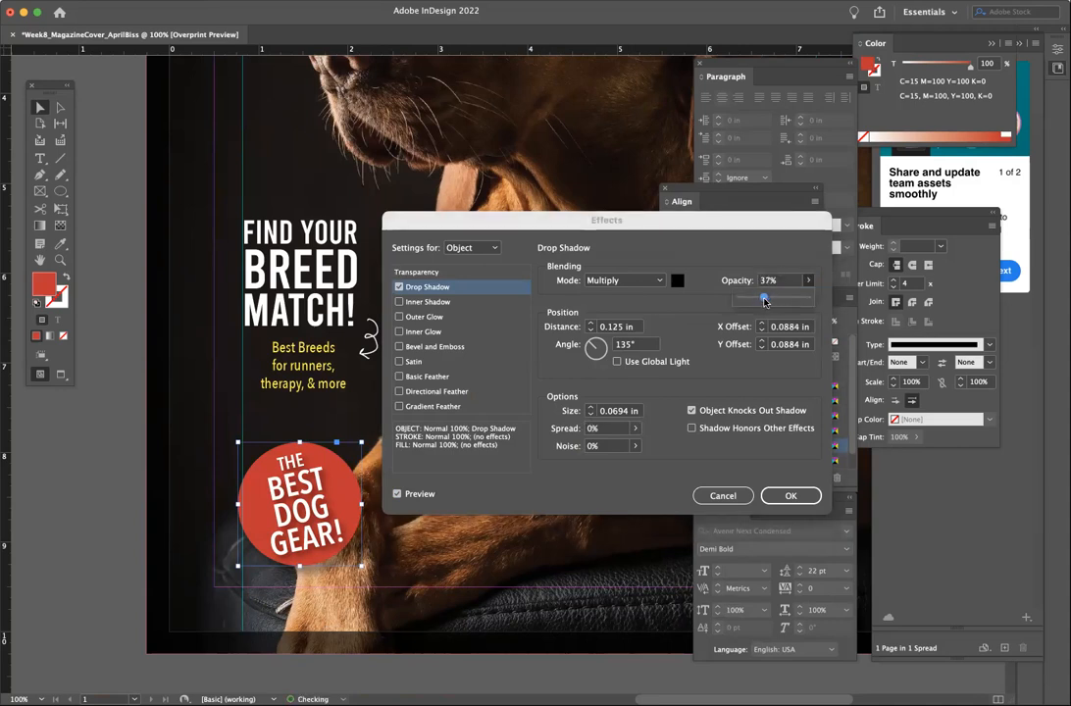
left_click(590, 414)
left_click(591, 332)
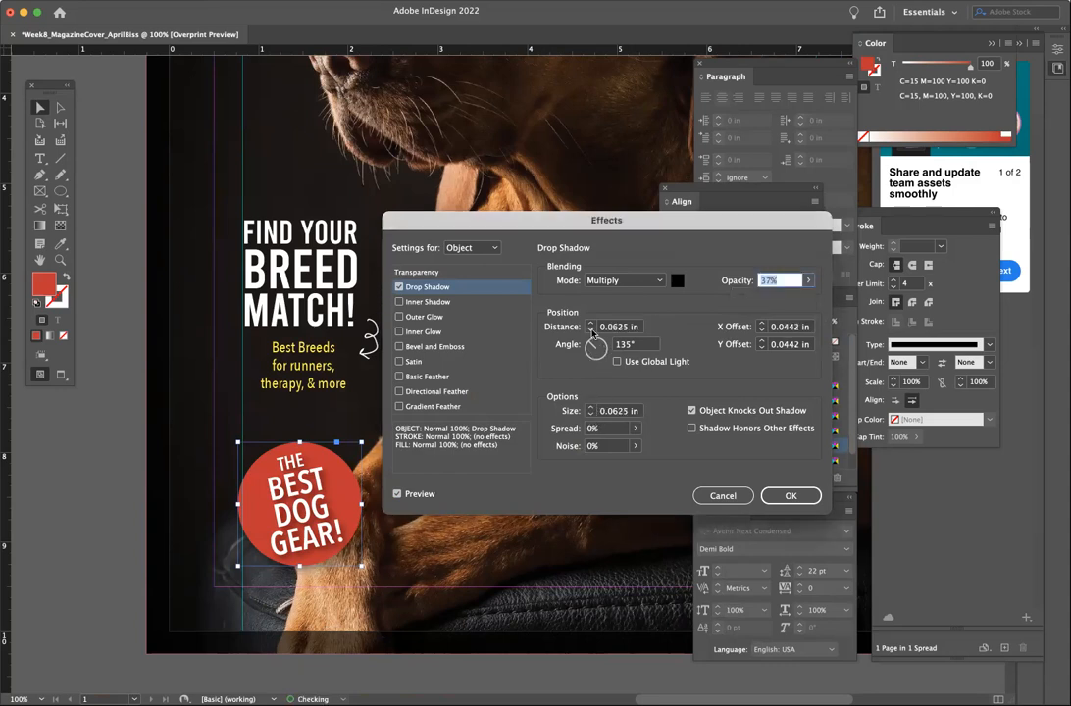
left_click(786, 497)
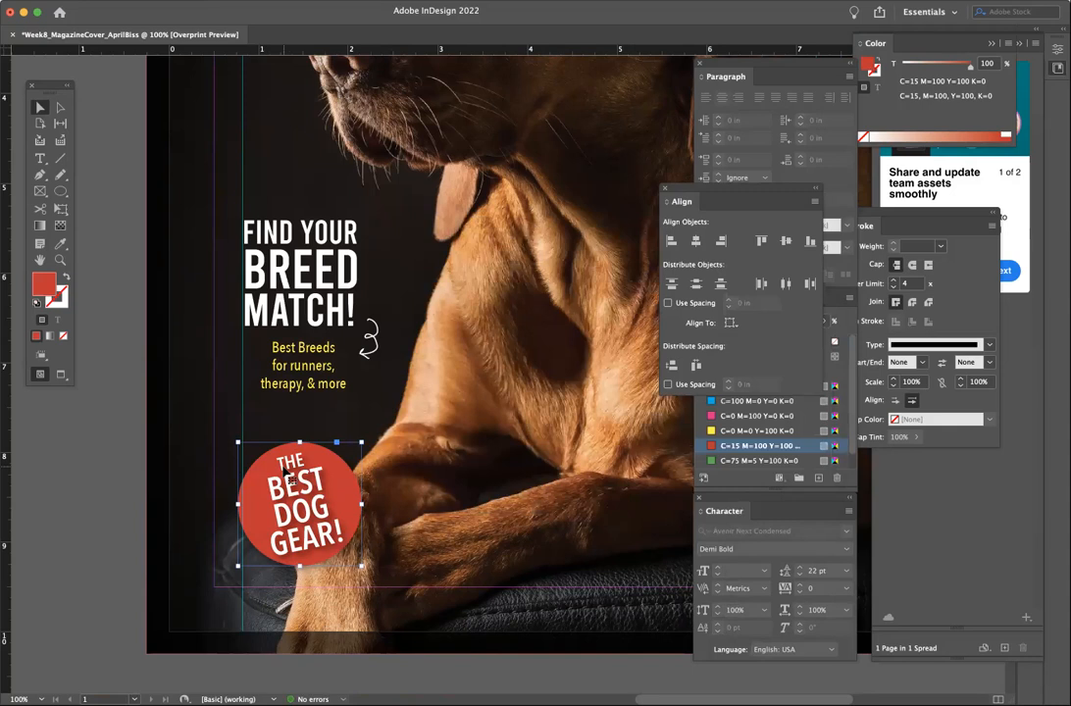
left_click(63, 489)
- Group the red circle with its THE BEST DOG GEAR! text and move the badge slightly lower
left_click(299, 531)
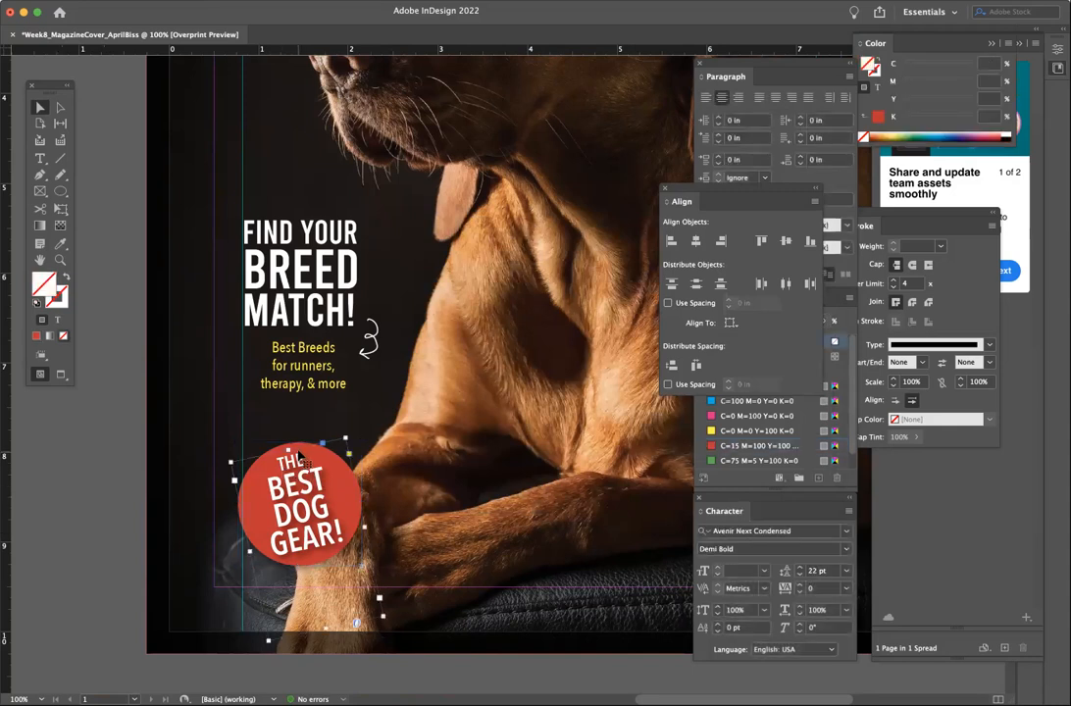
left_click(526, 351)
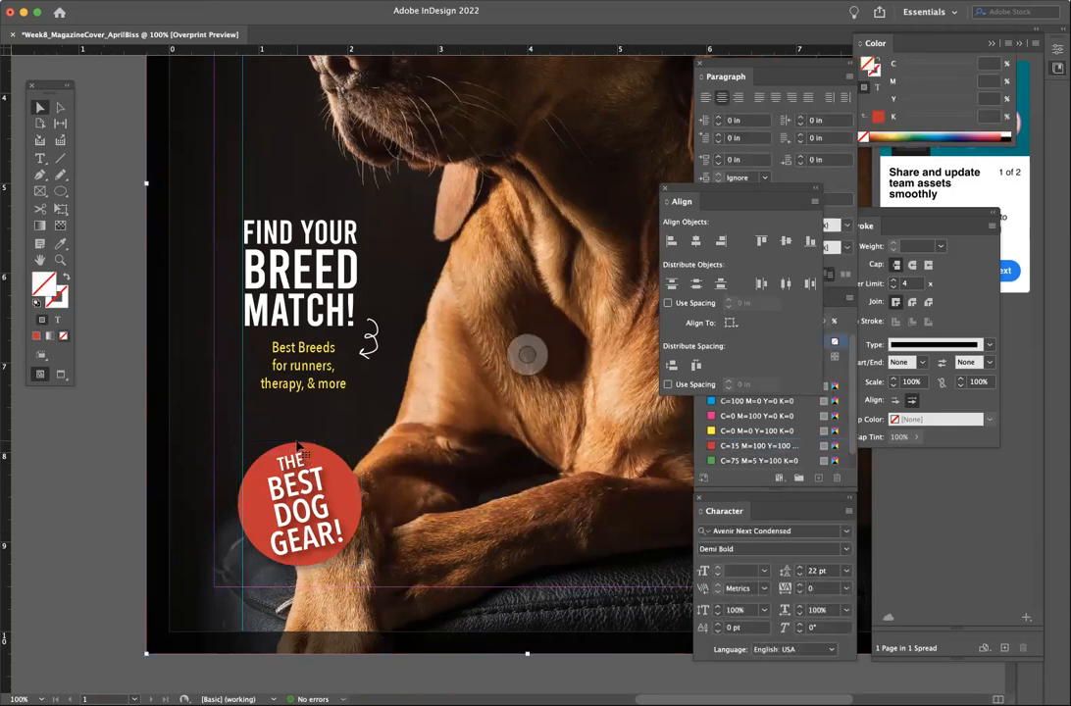
left_click(302, 480)
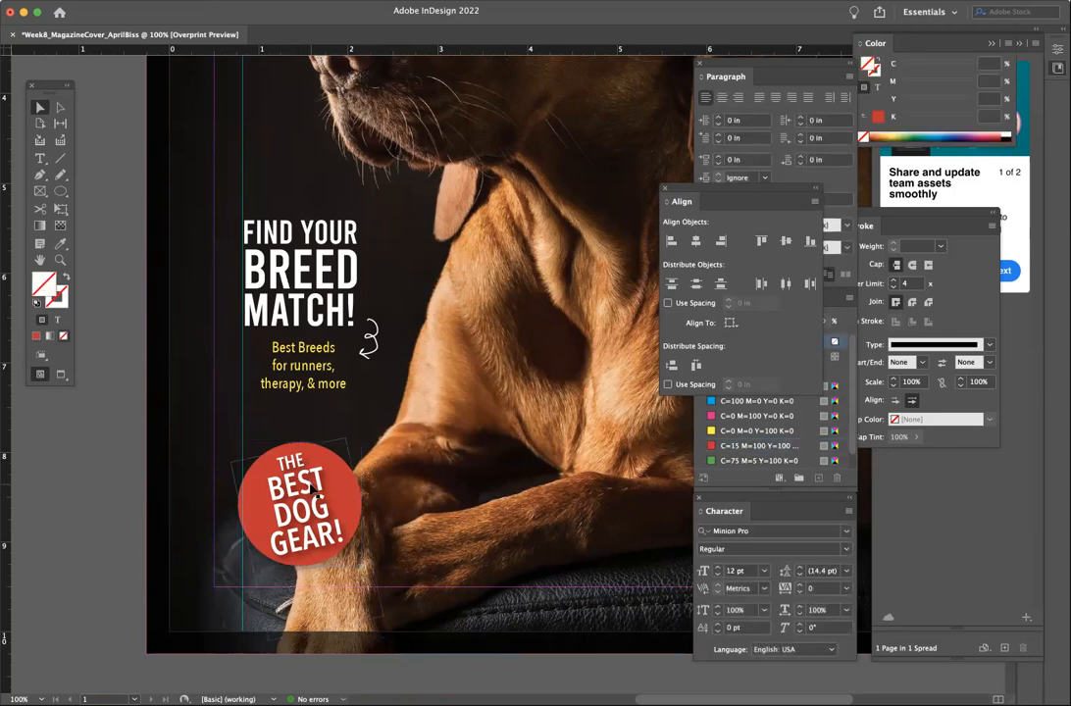
left_click(294, 479)
left_click(298, 497)
left_click(287, 450)
left_click(276, 453, "shift")
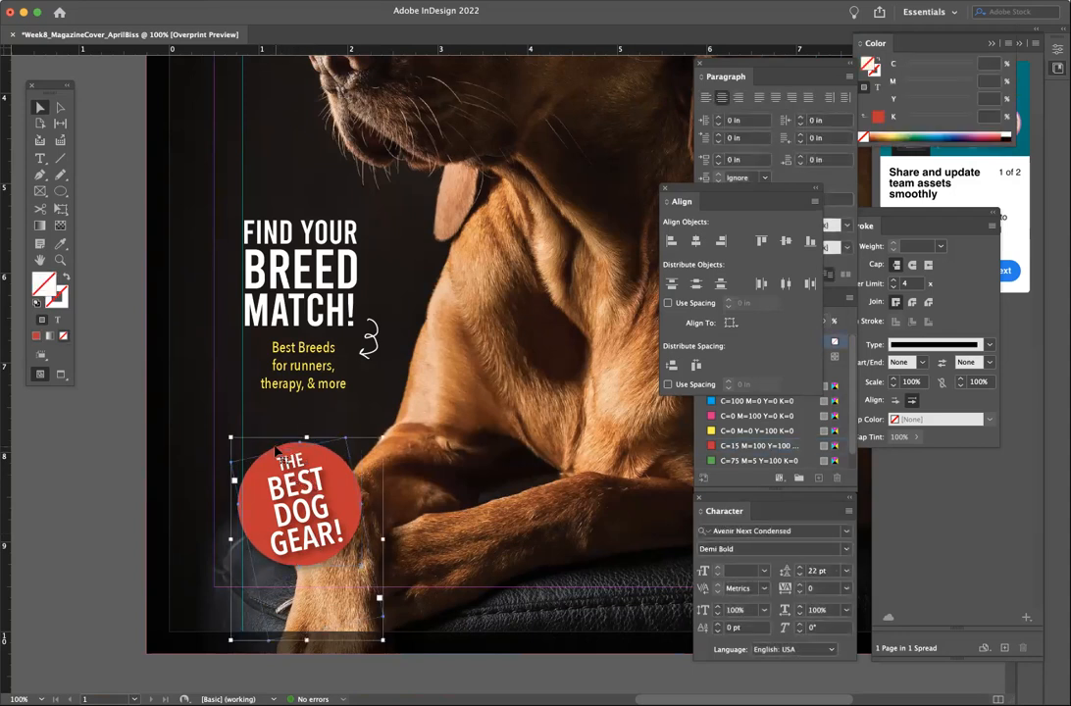
key("super+g")
left_click_drag(329, 508, 334, 535)
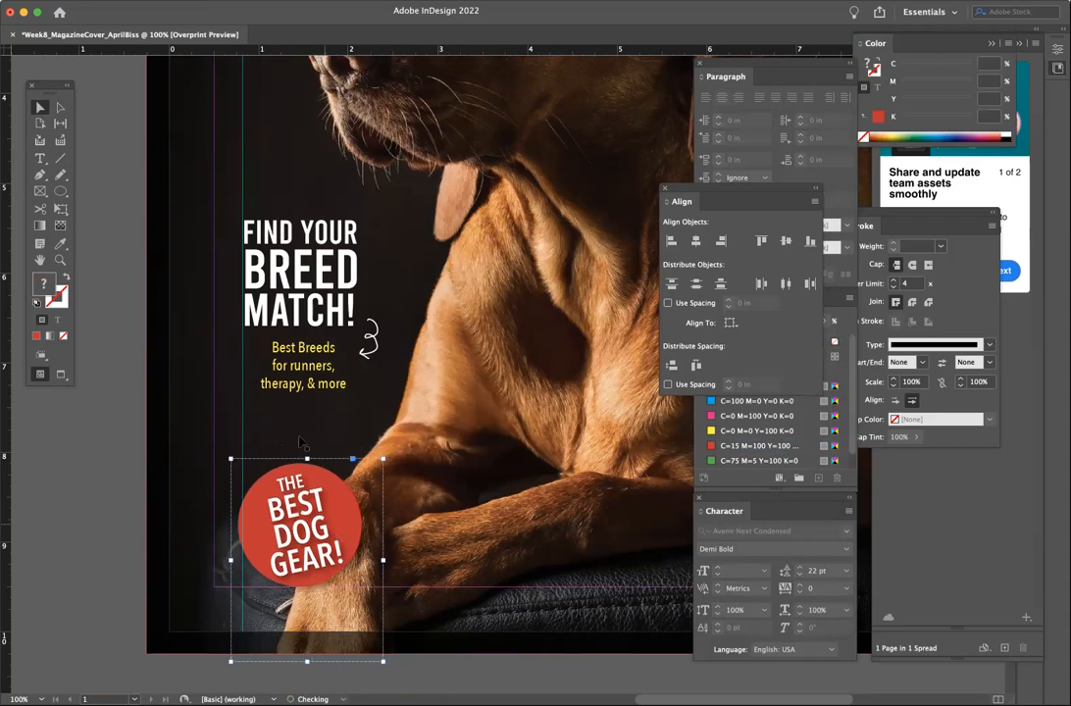
- Nudge the headline text block down slightly and zoom out to preview the whole cover
left_click_drag(299, 366, 304, 379)
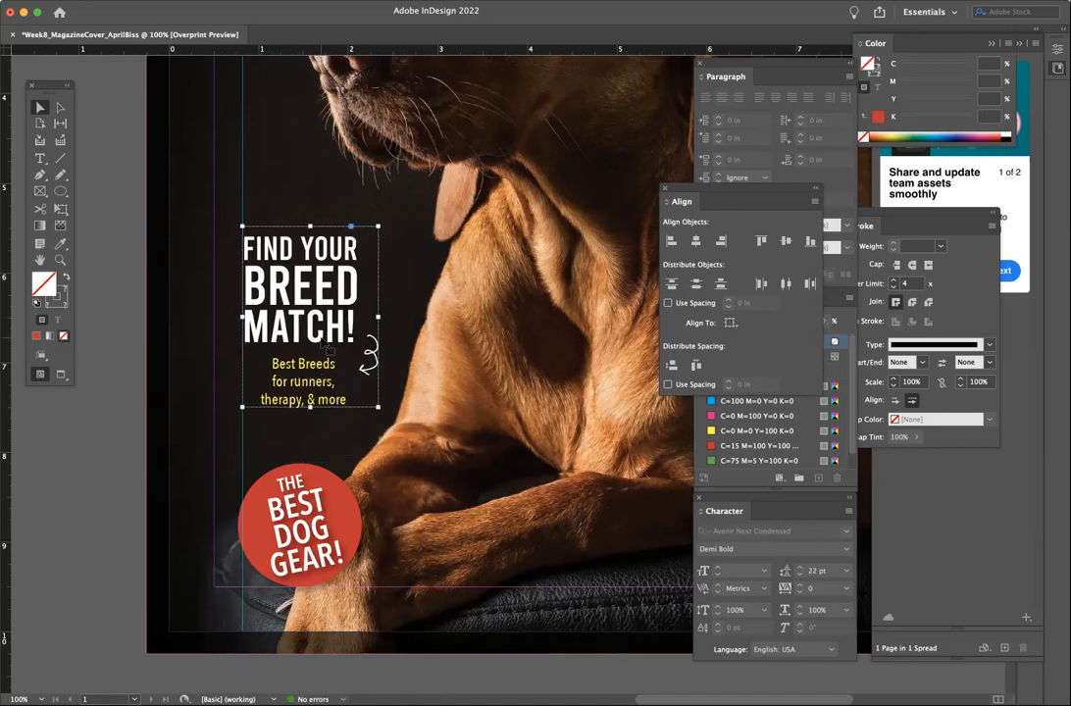
left_click(142, 437)
key("super+minus")
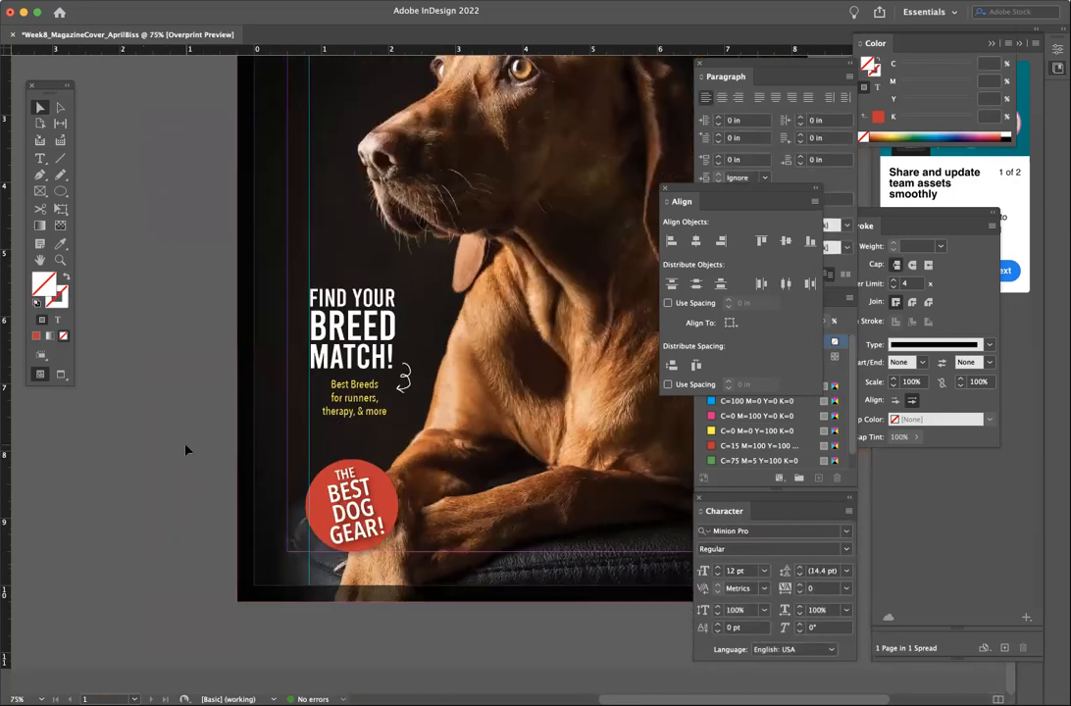
scroll(186, 450, "right", 5)
scroll(186, 450, "up", 2)
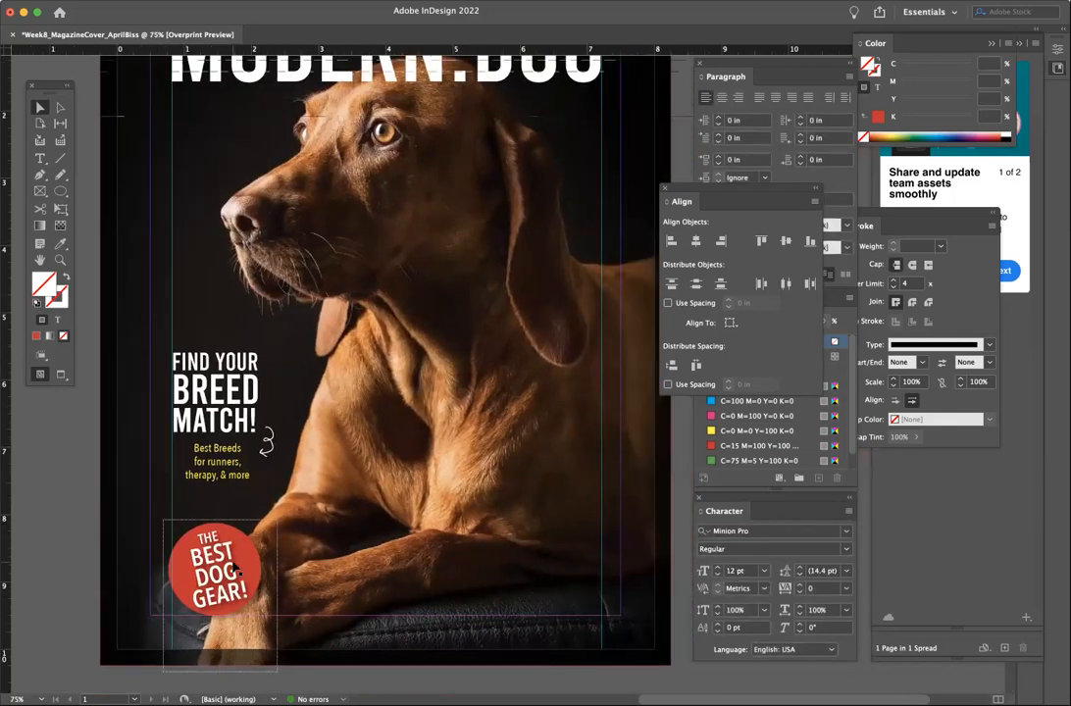
left_click(236, 561)
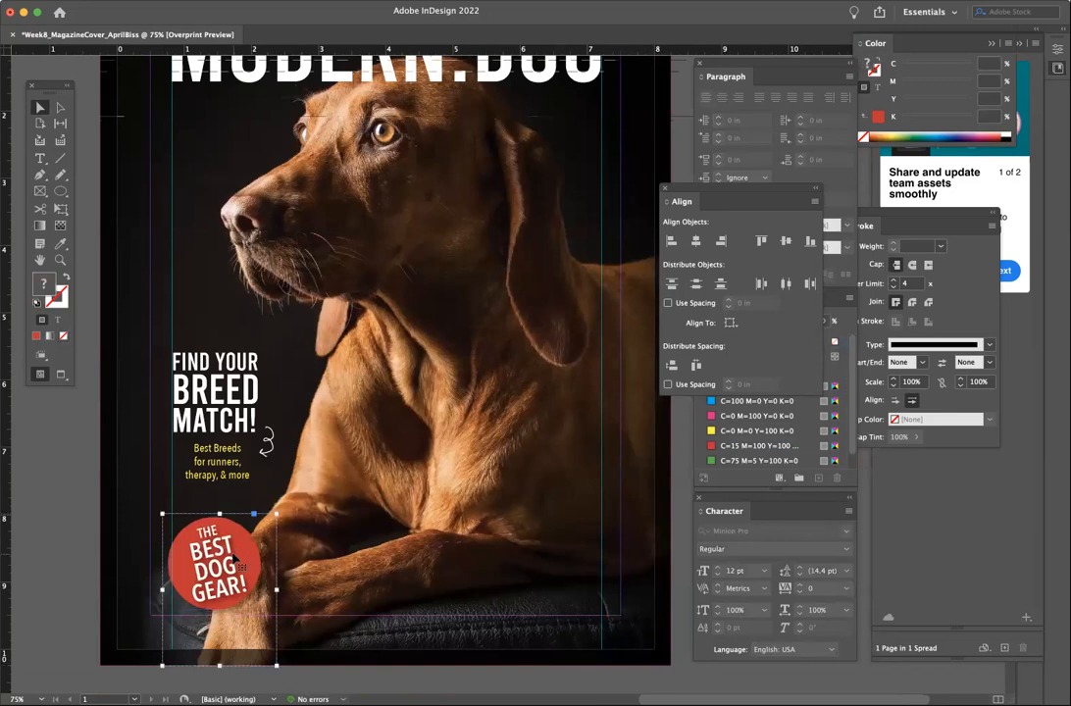
left_click(64, 519)
scroll(82, 516, "up", 2)
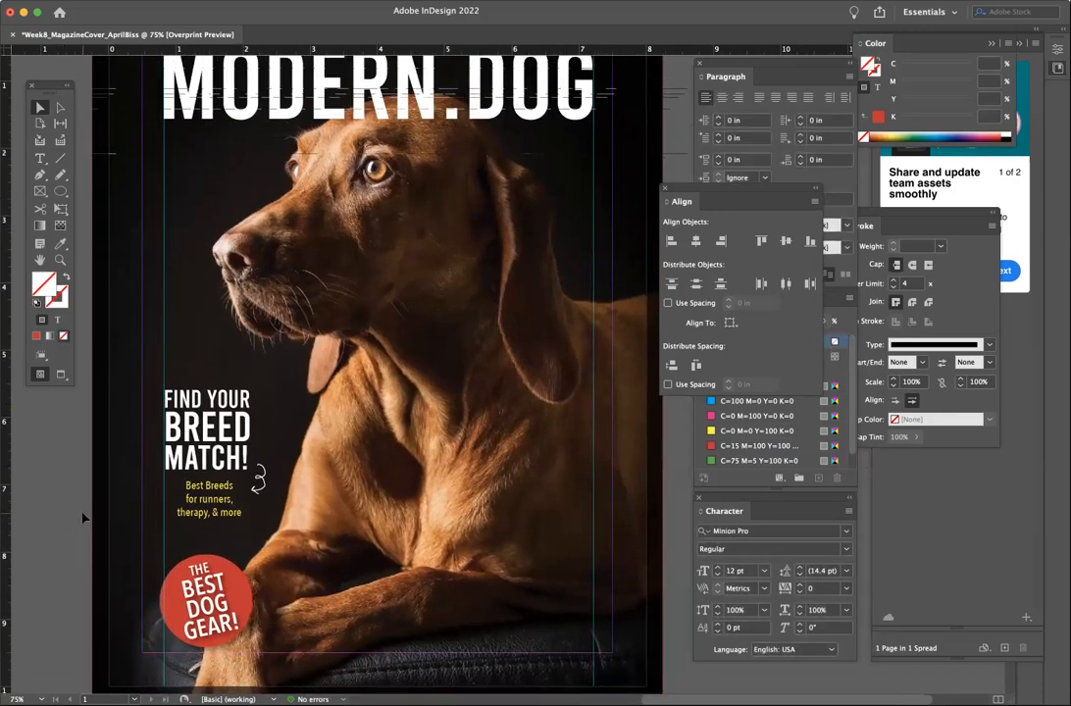
scroll(258, 478, "down", 1)
scroll(257, 477, "right", 1)
key("Tab")
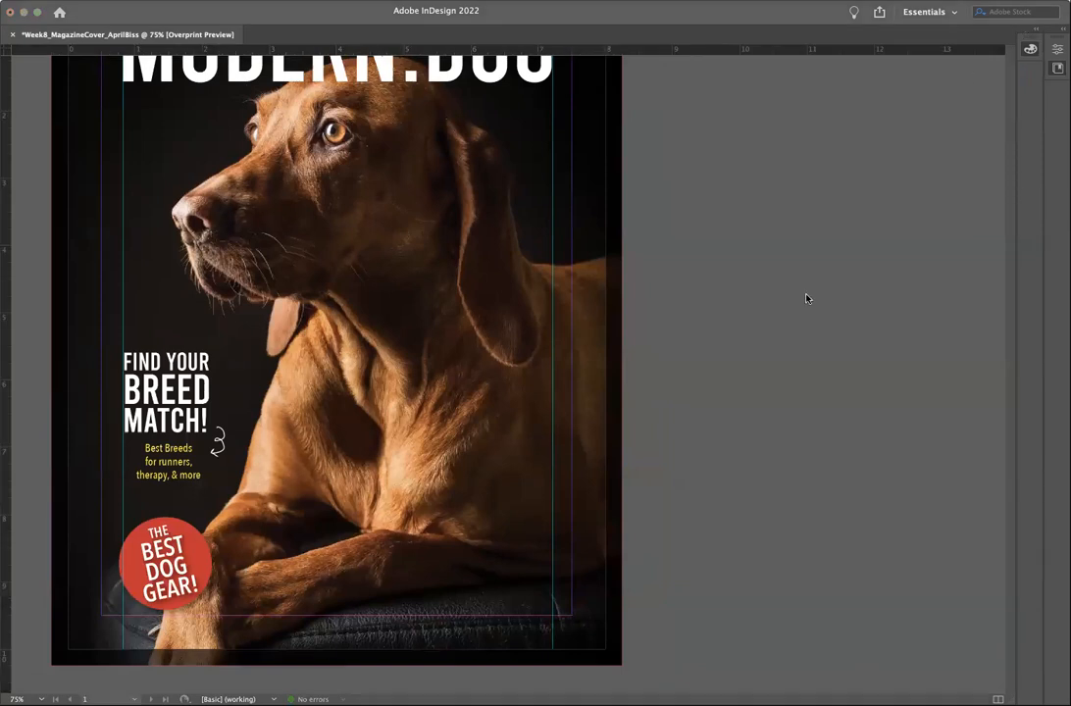
key("Tab")
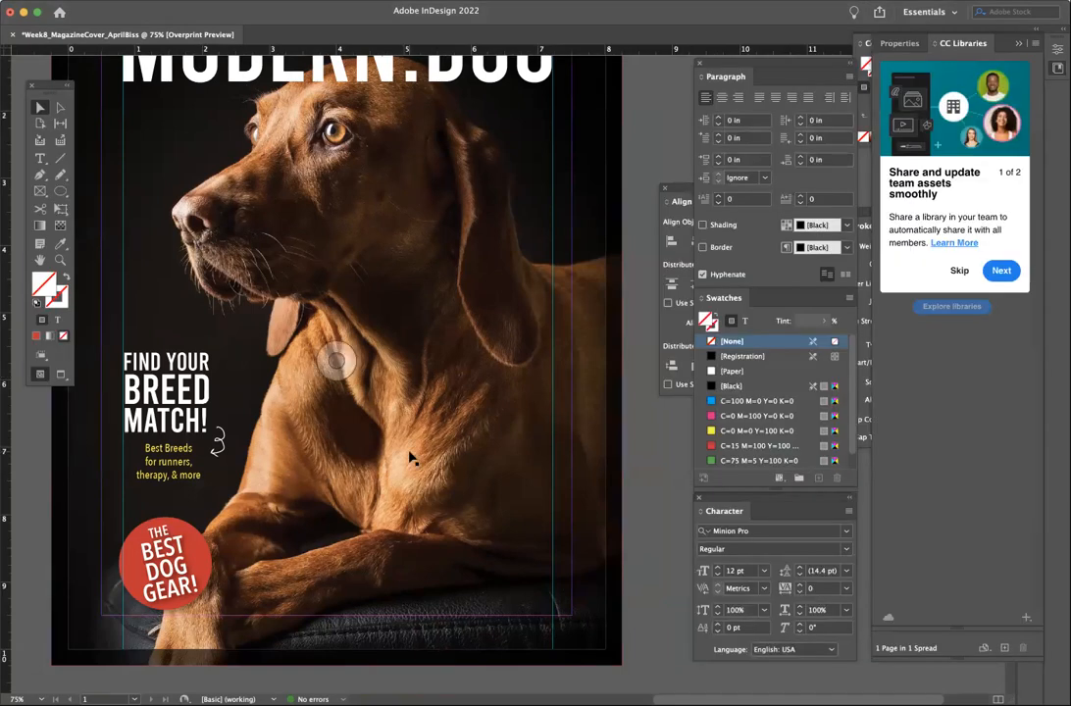
scroll(409, 458, "left", 1)
scroll(410, 458, "up", 1)
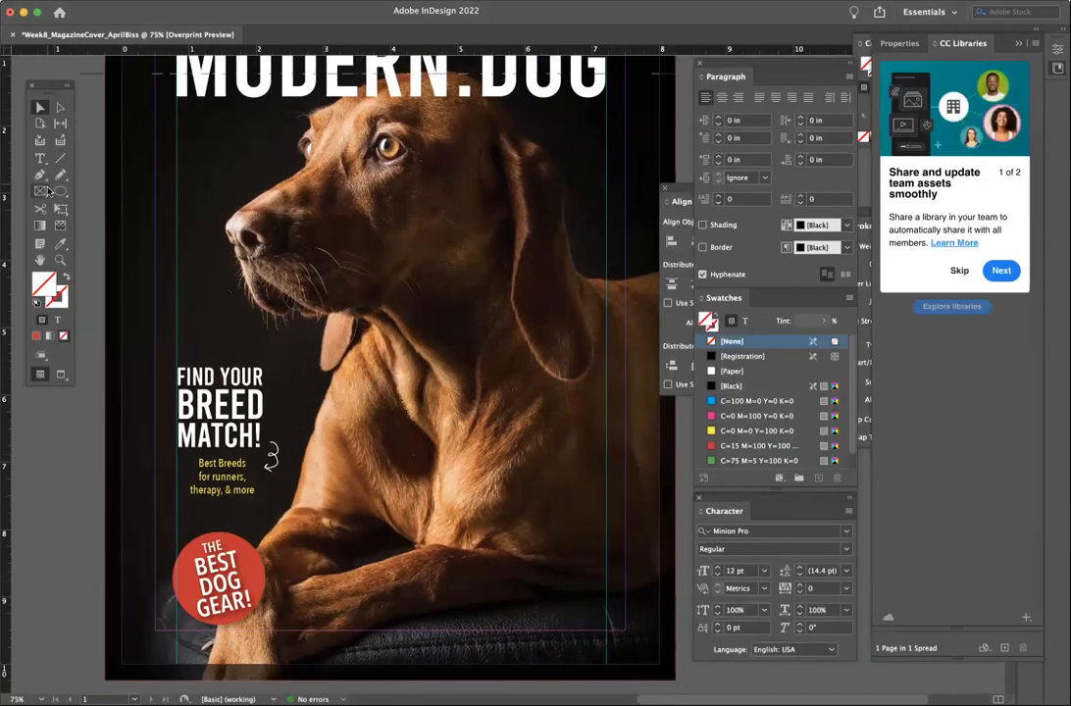
- Draw a plain circle over the dog's chest with the Ellipse tool
left_click(62, 191)
left_click(63, 193)
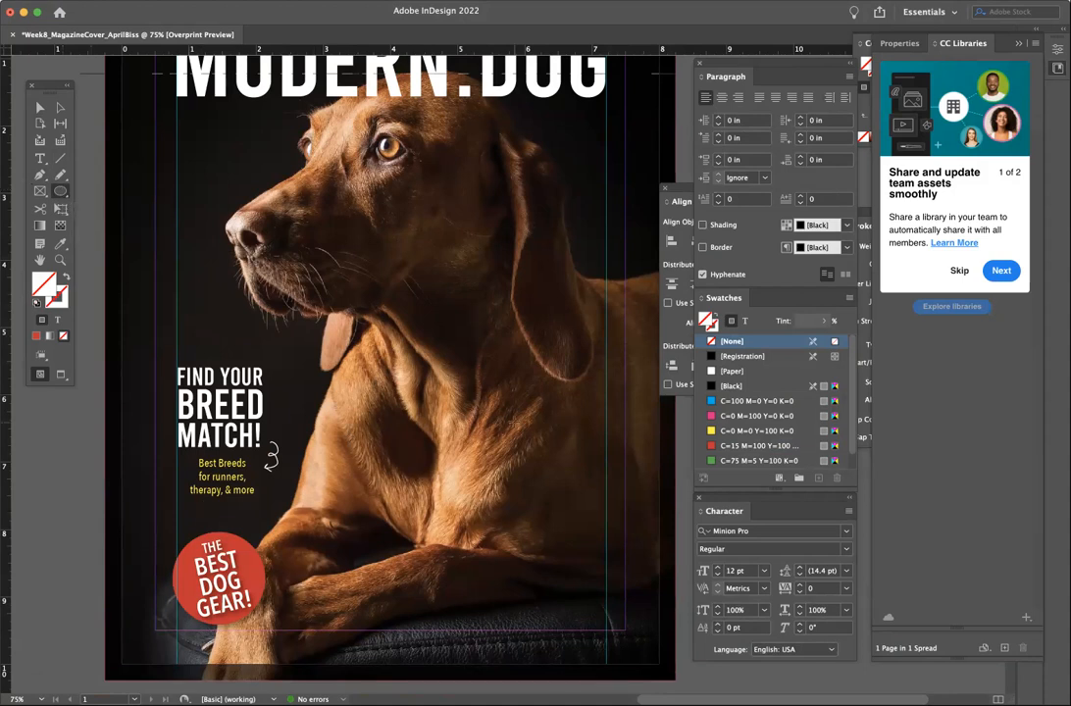
left_click_drag(496, 350, 587, 442)
left_click(40, 107)
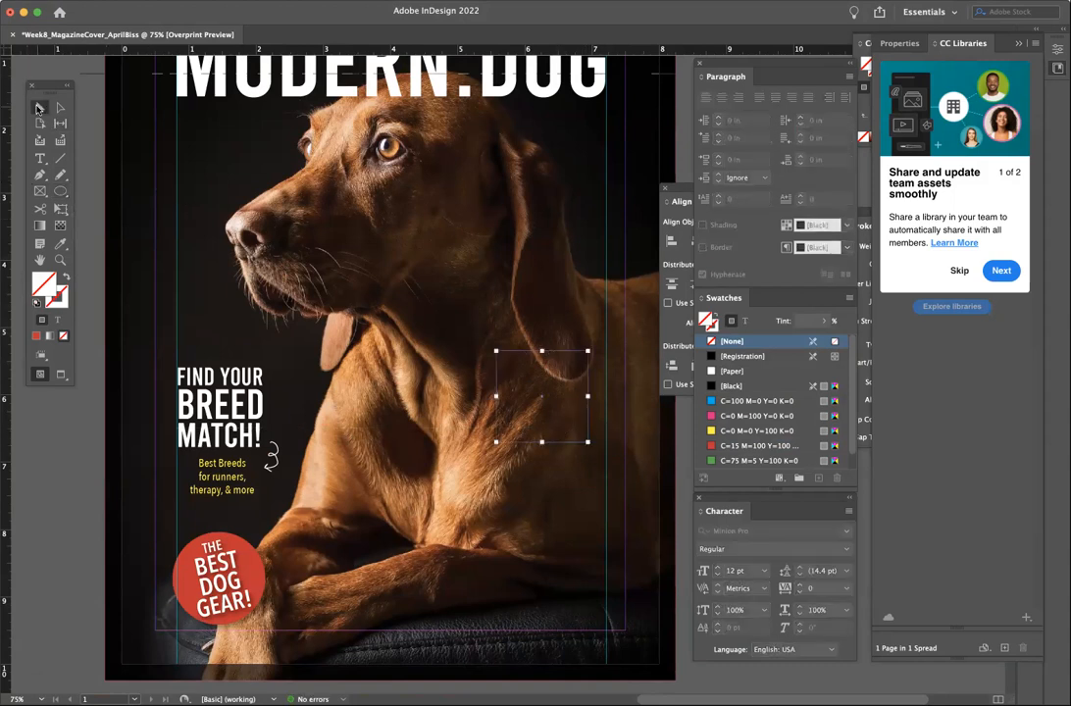
left_click(454, 456)
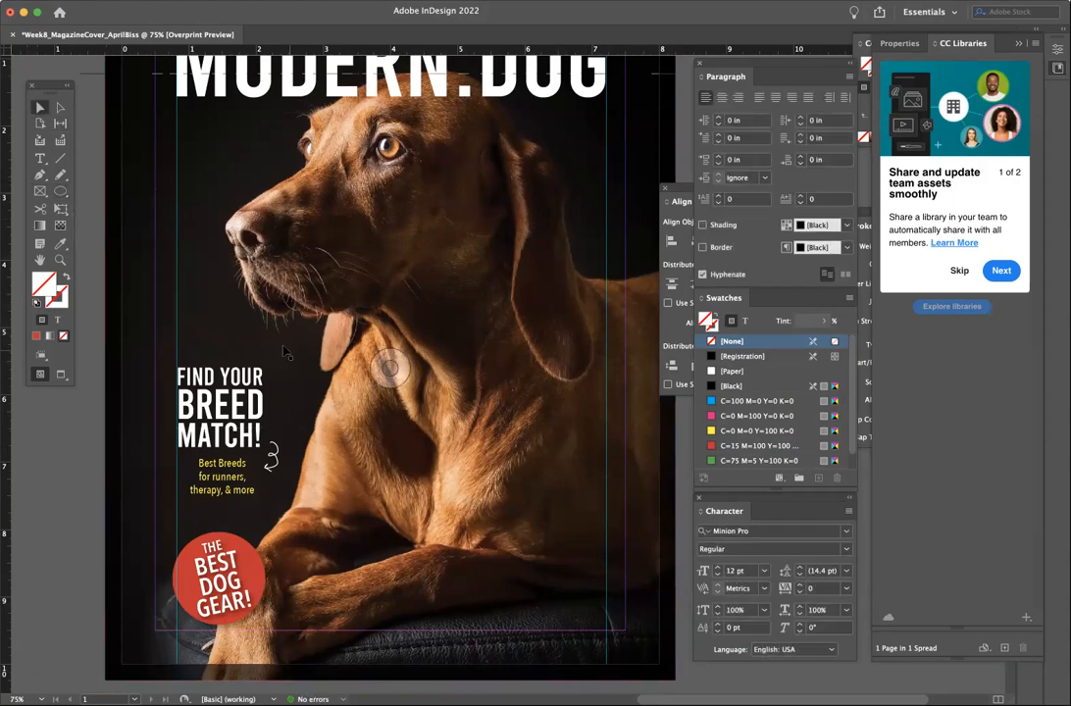
- Draw a circular picture frame about 1.085 in across on the dog's chest and start Place
left_click(39, 191)
left_click_drag(44, 193, 63, 190)
mouse_move(495, 365)
left_mouse_down()
mouse_move(571, 421)
mouse_move(580, 450)
left_mouse_up()
left_click(36, 106)
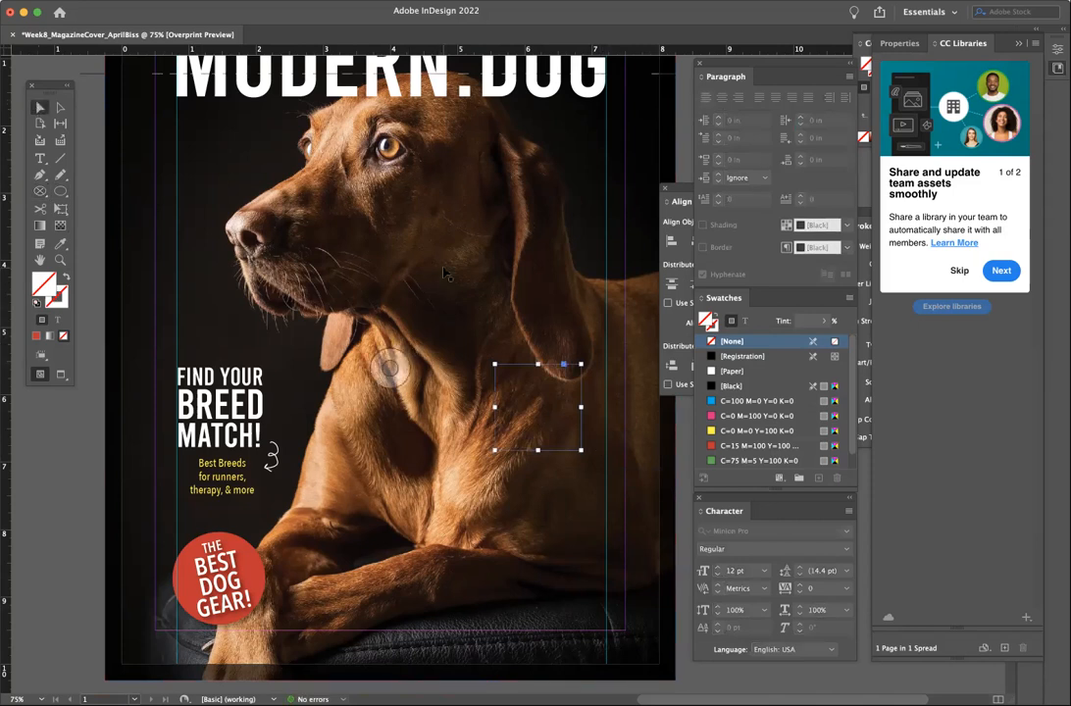
key("super+d")
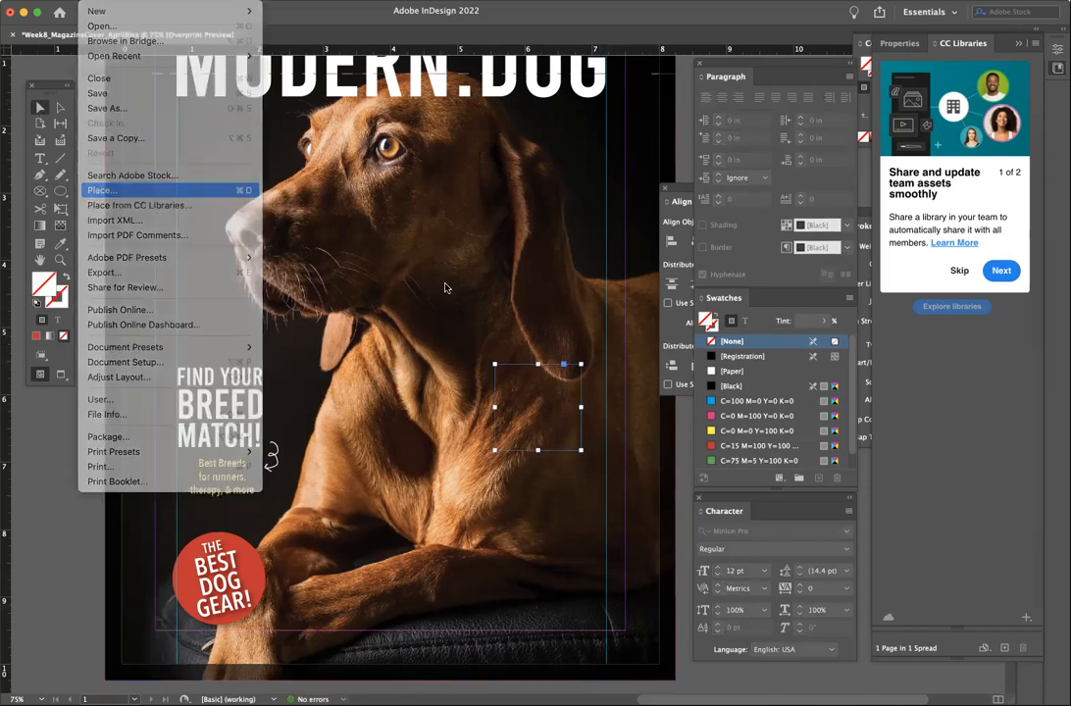
- Place the dachshund photo into the small circle frame and fill it proportionally
left_click(465, 214)
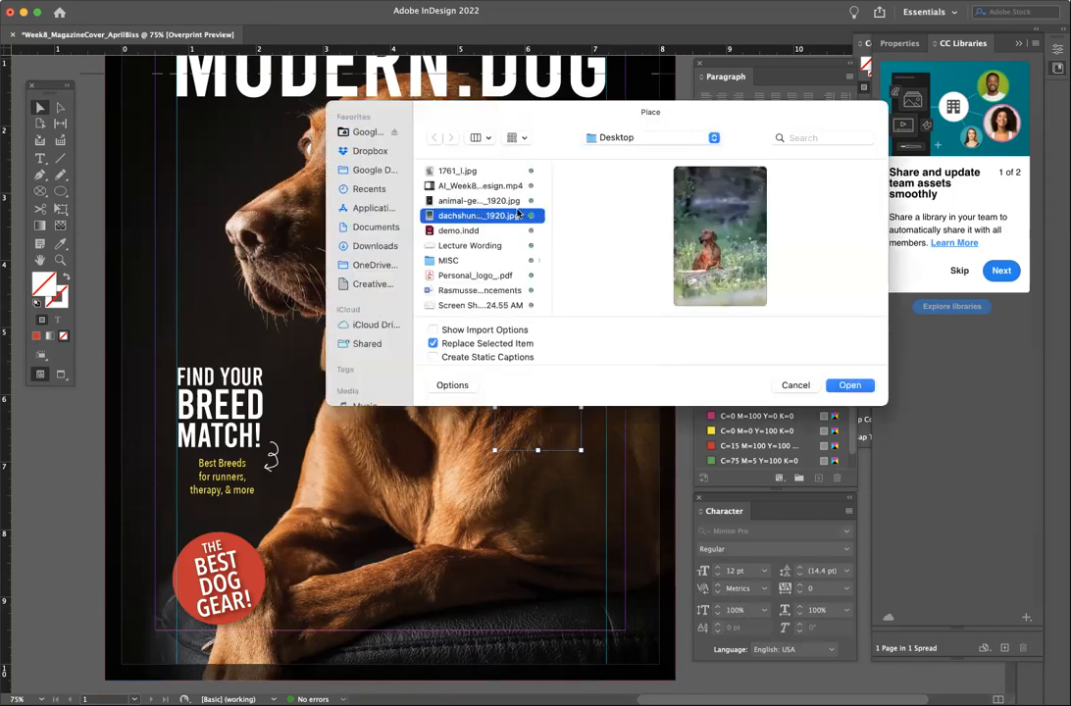
left_click(849, 385)
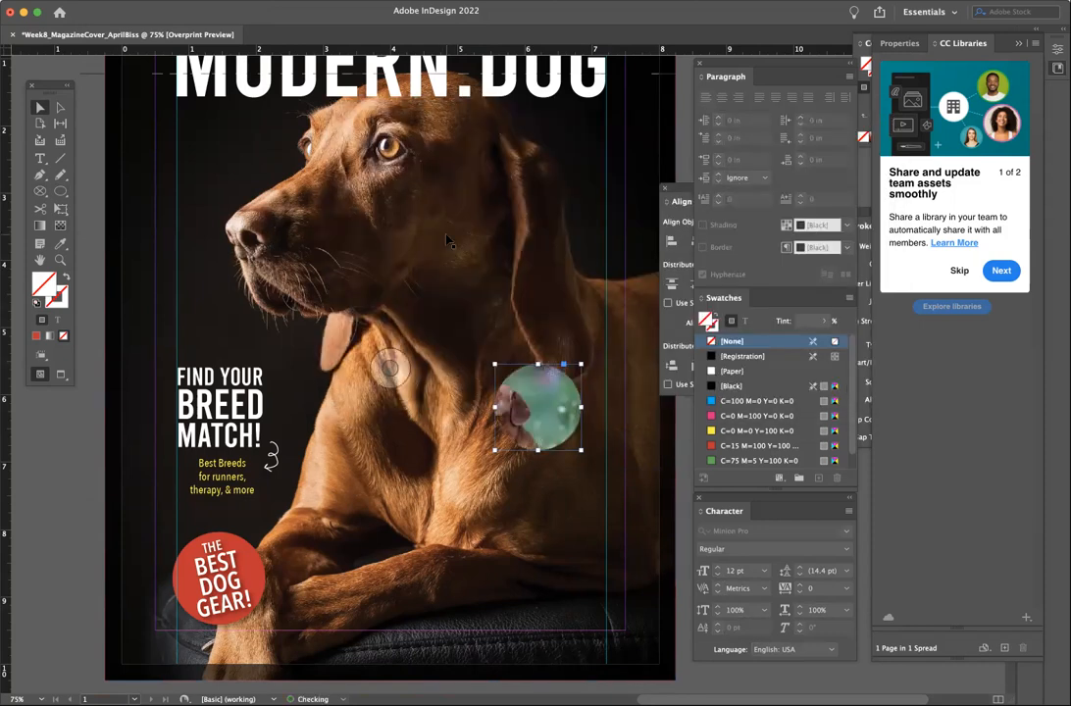
right_click(215, 246)
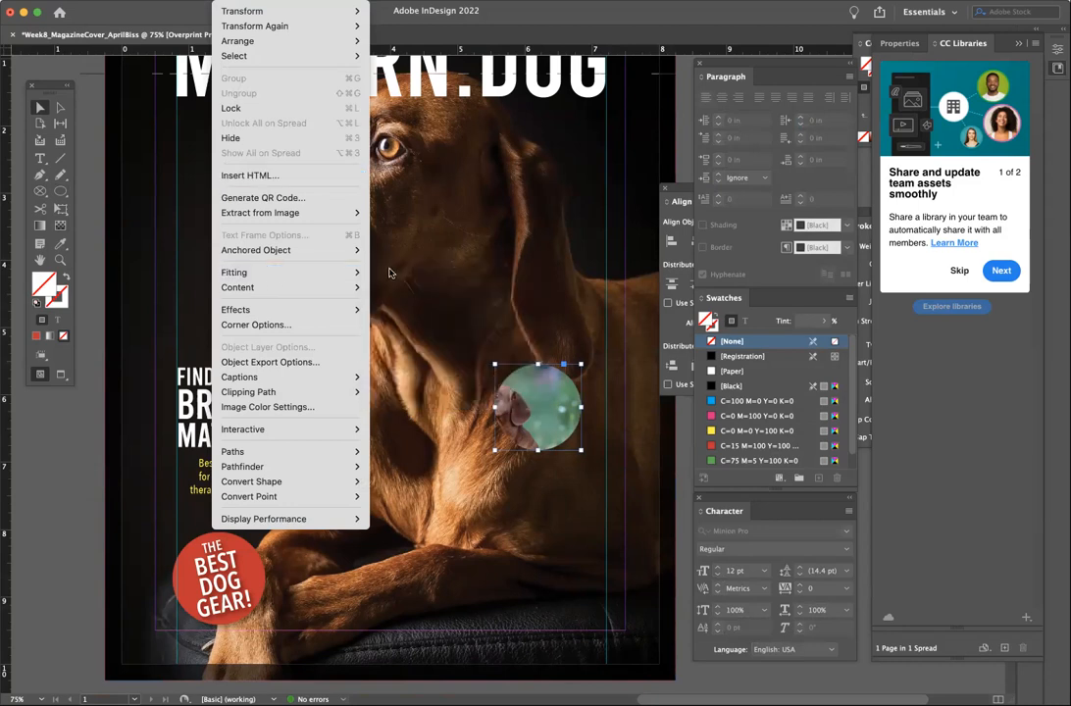
mouse_move(264, 271)
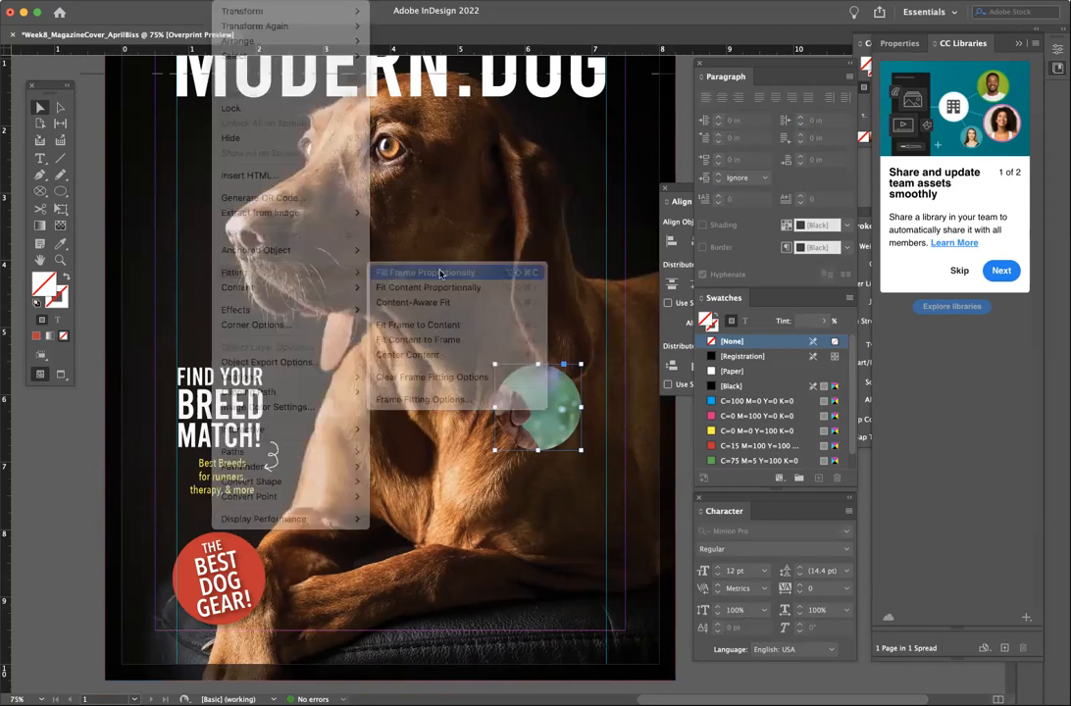
left_click(441, 274)
left_click(546, 400)
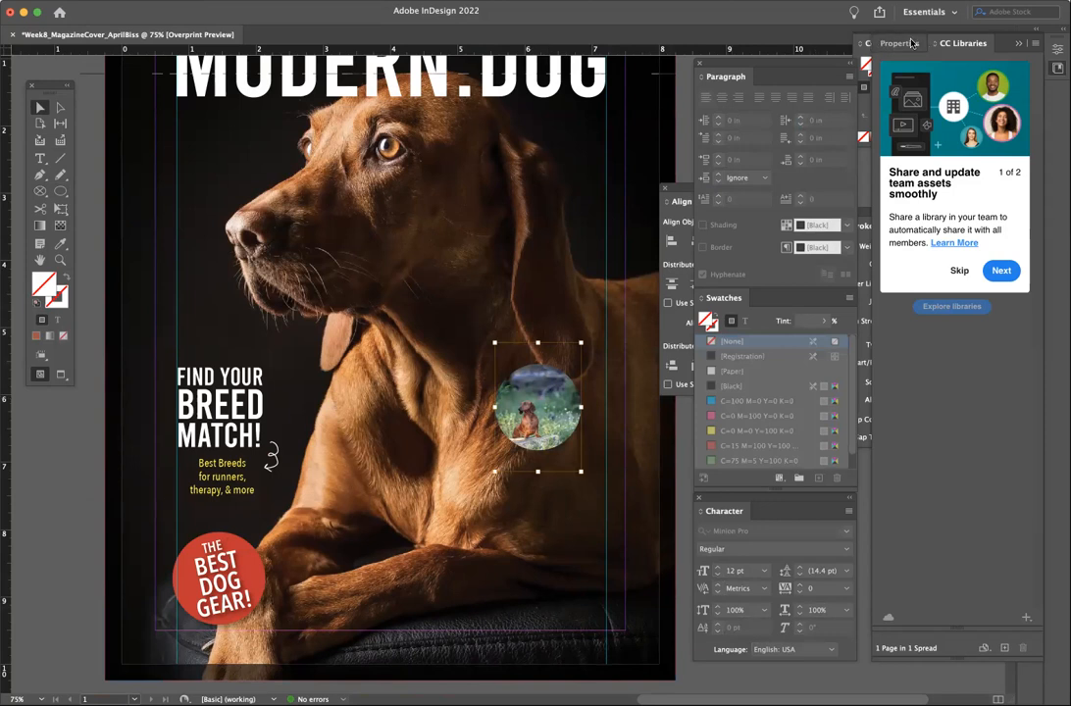
- Close the Libraries, Paragraph, Swatches, Align and Stroke panels, show Properties, and select the circle frame
left_click(1015, 45)
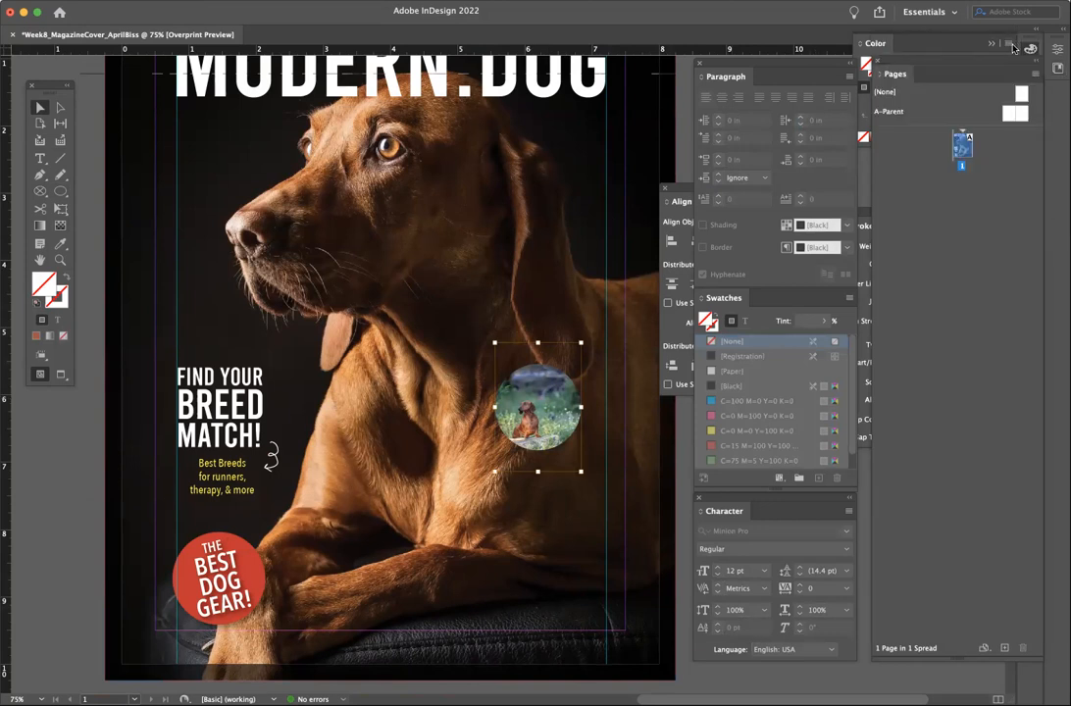
left_click(700, 66)
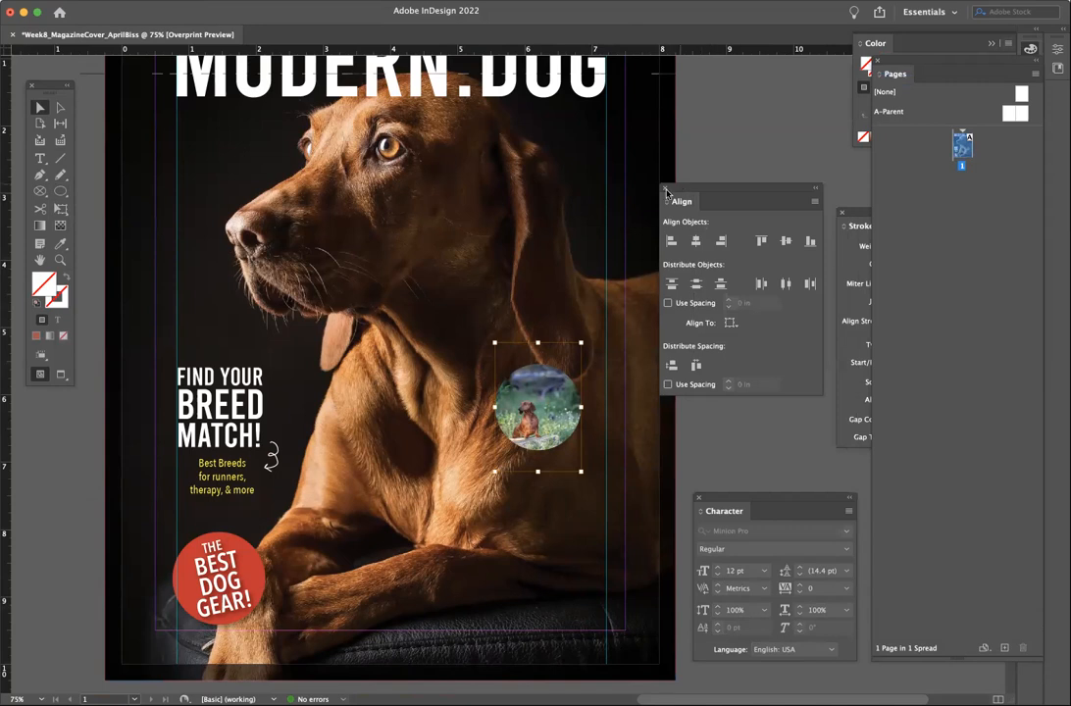
left_click(665, 188)
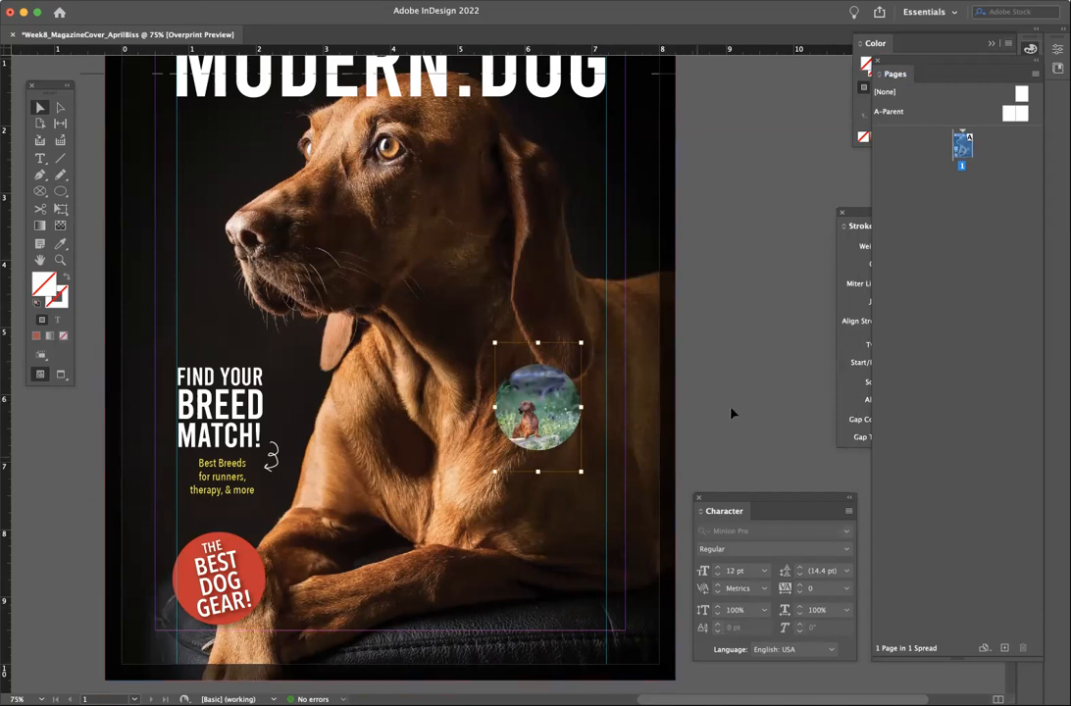
left_click(841, 218)
left_click(841, 211)
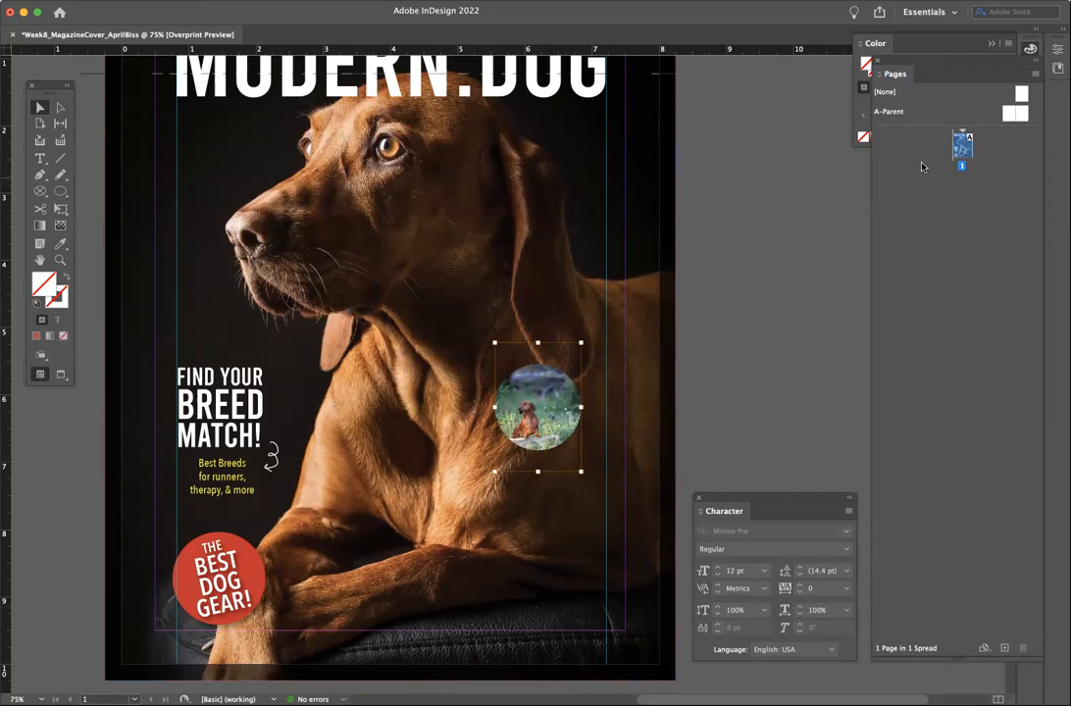
left_click(339, 1)
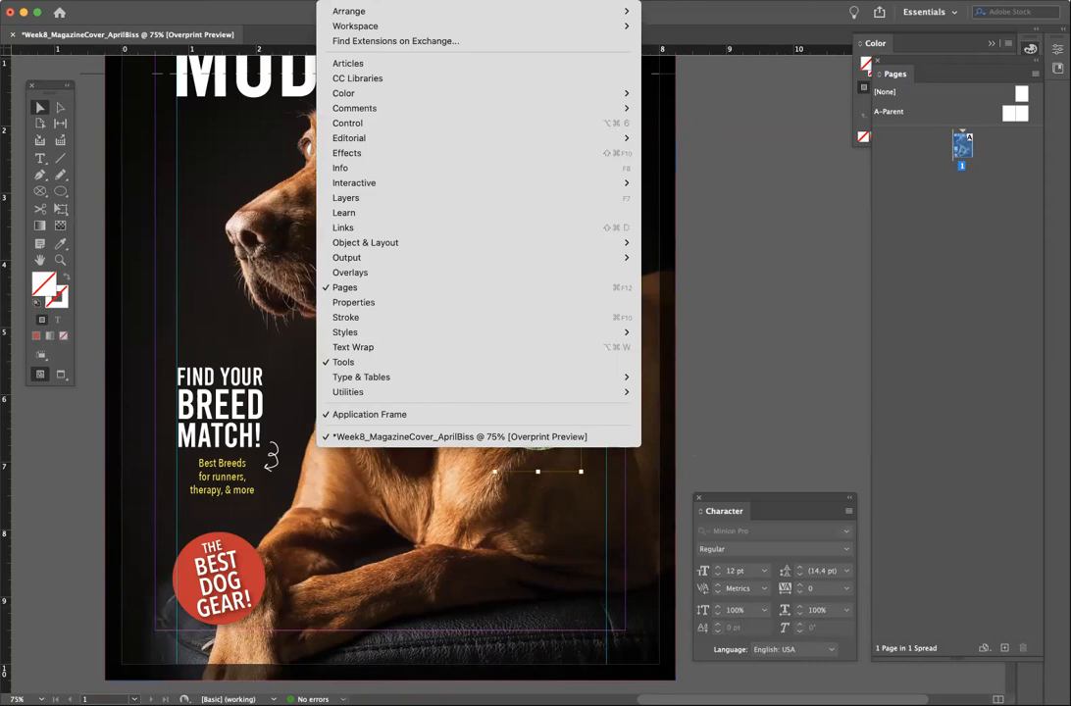
left_click(421, 304)
double_click(554, 419)
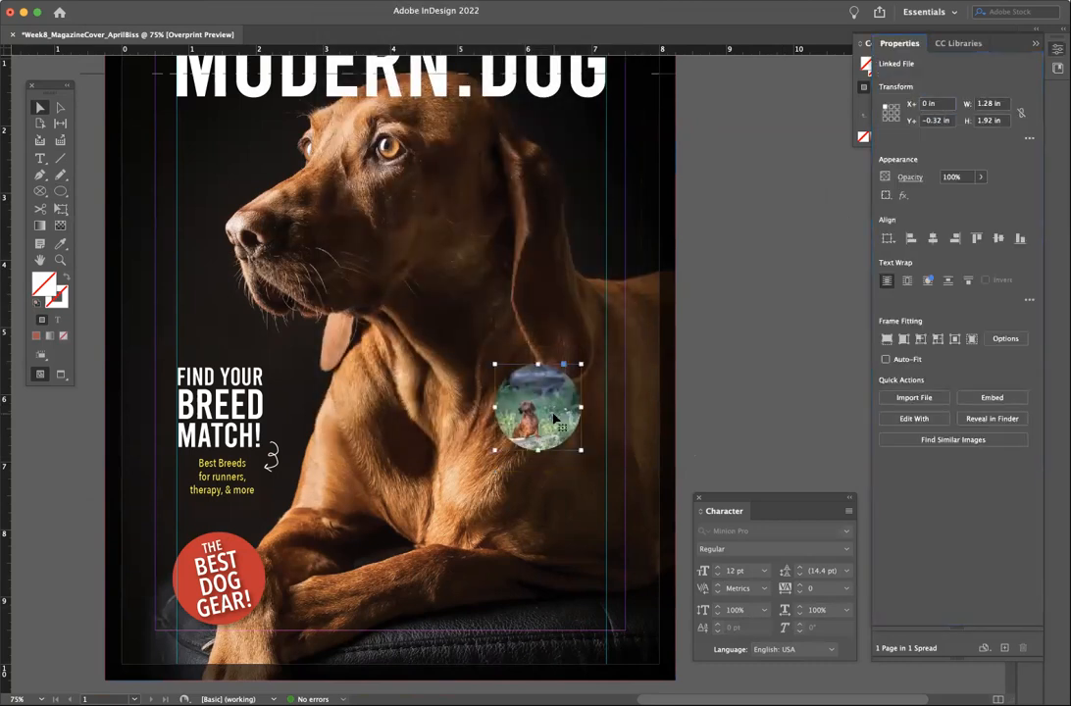
- Try resizing the dachshund photo to 3 × 3 in and shifting it, then undo
double_click(553, 413)
left_click(1000, 104)
type("3")
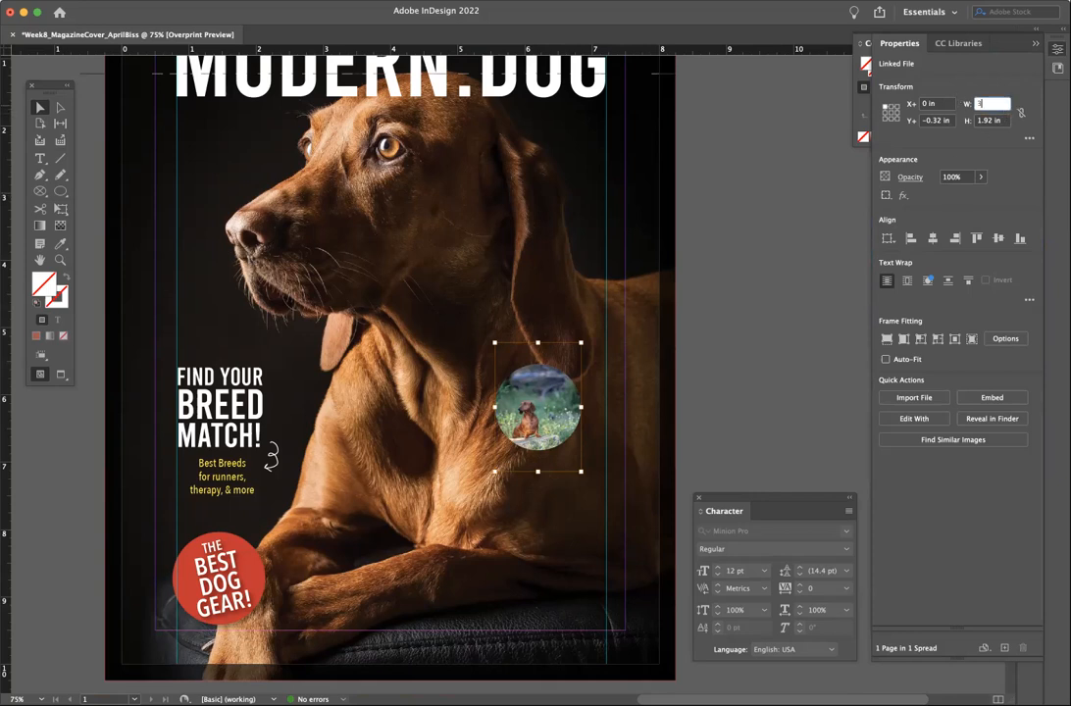
key("Return")
left_click(996, 120)
type("3")
key("Return")
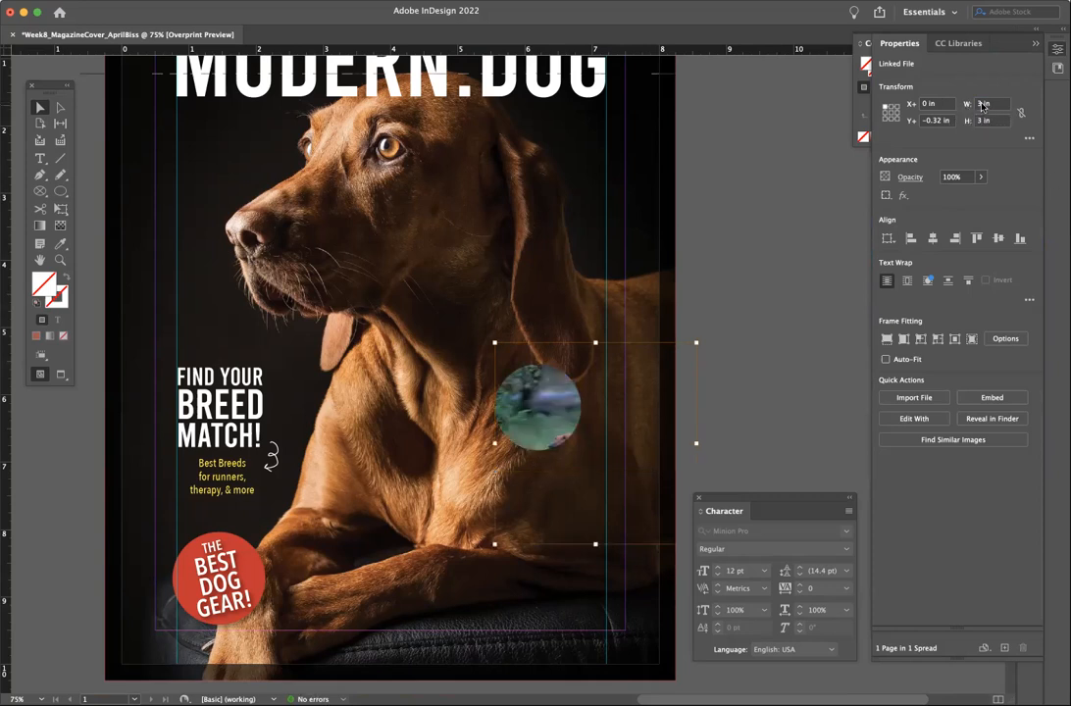
left_click_drag(566, 431, 540, 381)
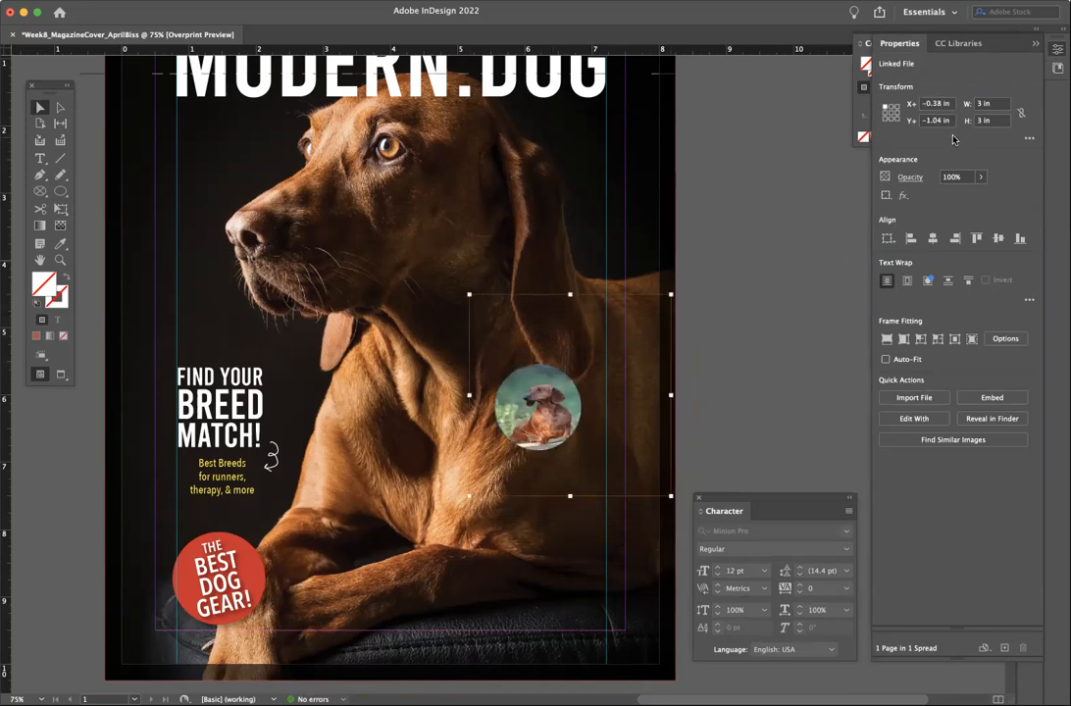
key("super+z")
key("super+z")
key("super+z")
key("super+z")
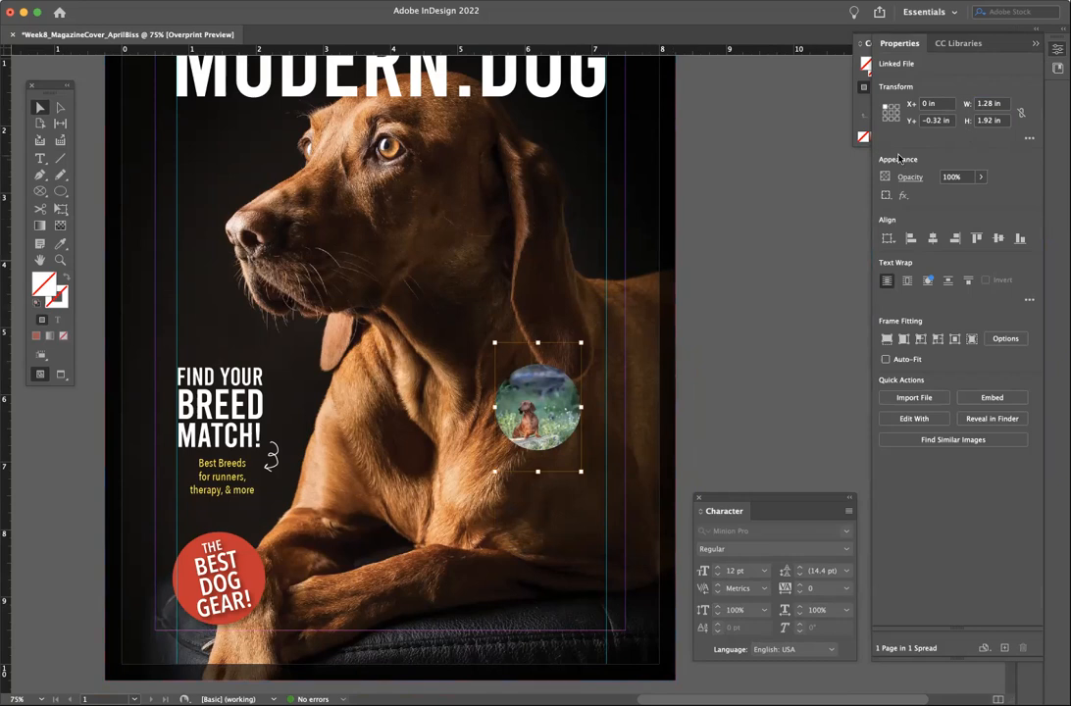
- With proportions linked, scale the photo to 3 in wide and centre the dachshund in the circle
left_click(1021, 114)
left_click(1000, 103)
type("3")
left_click(993, 121)
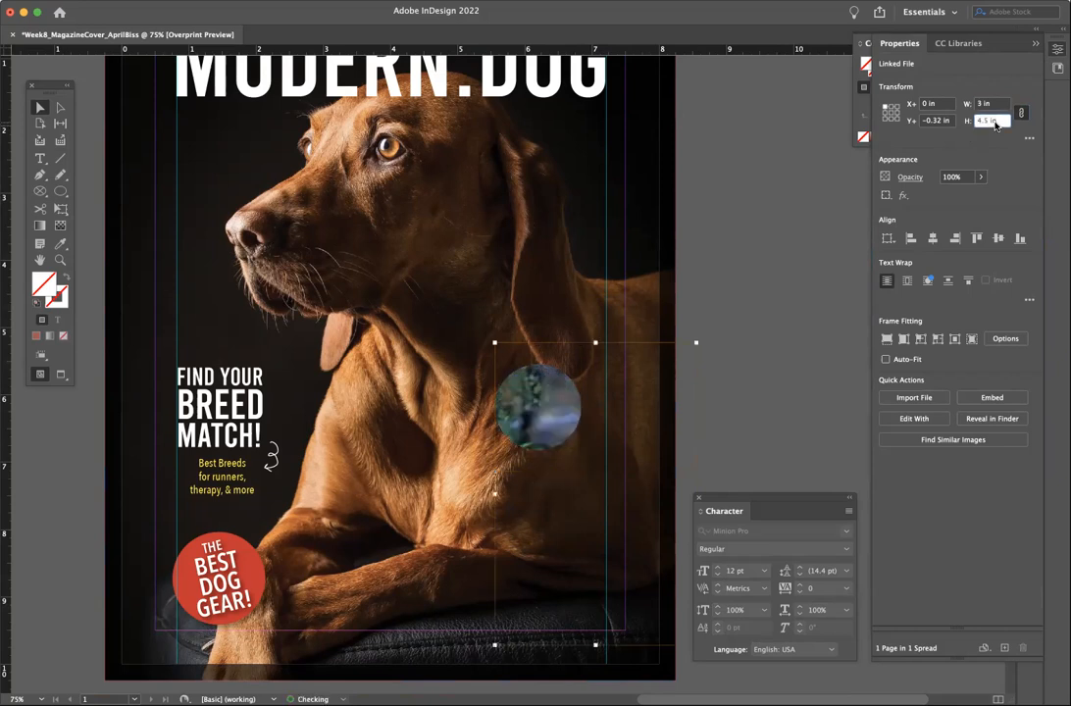
left_click(543, 405)
left_click_drag(551, 404, 536, 376)
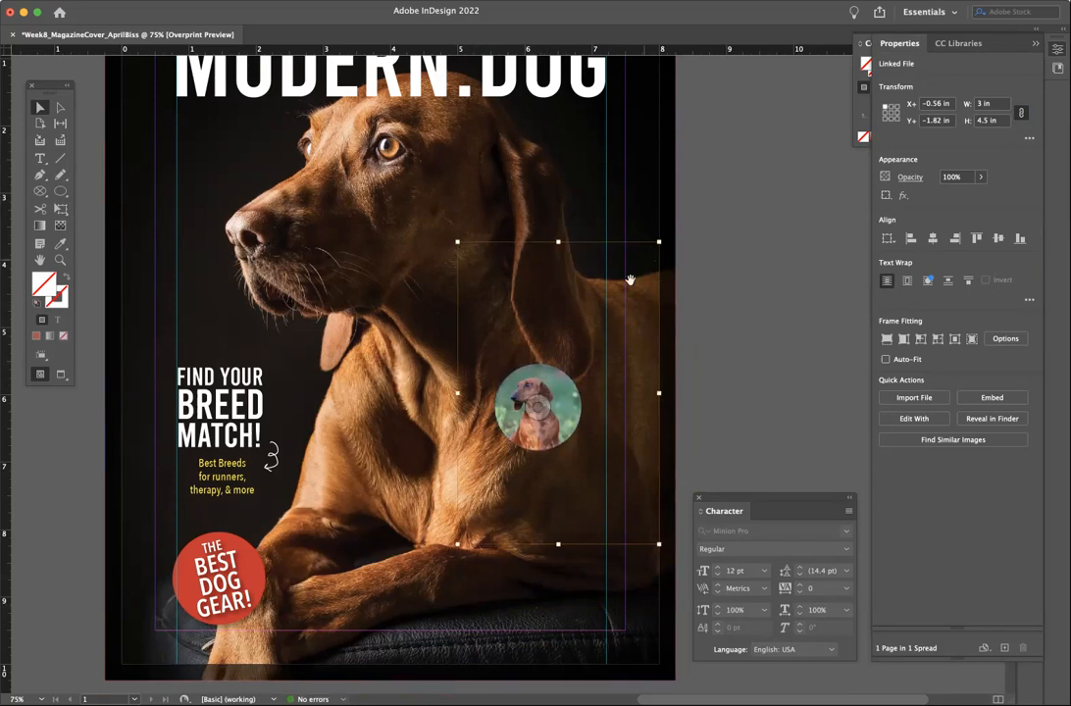
left_click(551, 389)
left_click(550, 383)
left_click_drag(550, 439, 553, 439)
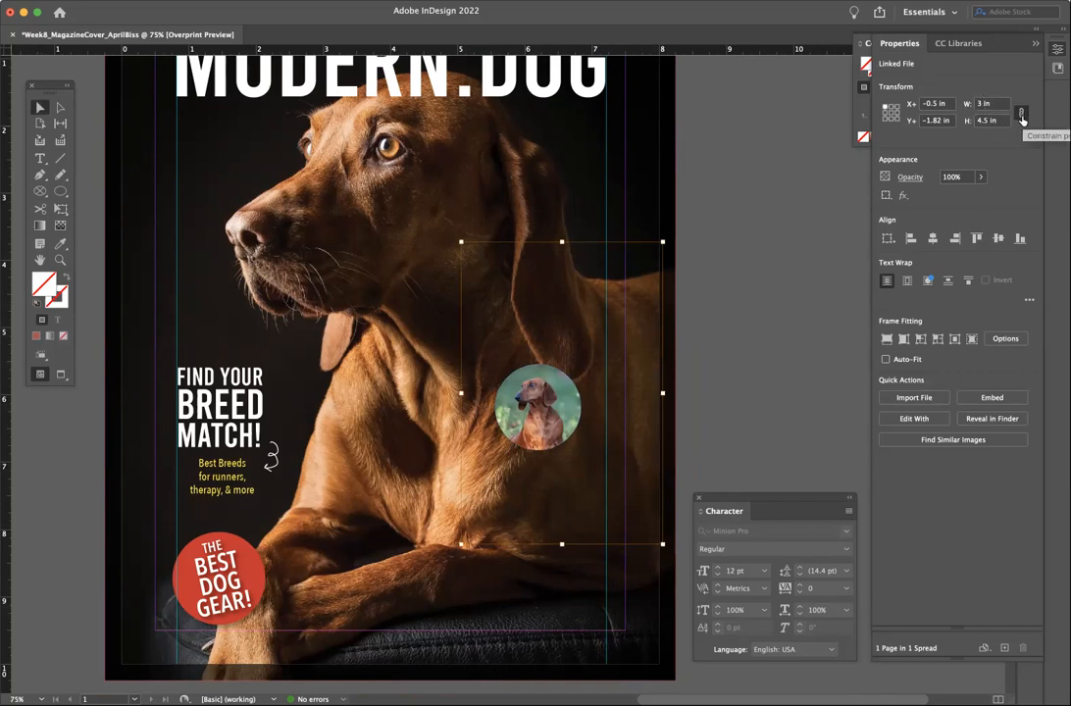
- Duplicate the dog circle and arrange three circles in an evenly spaced column on the right
left_click(333, 313)
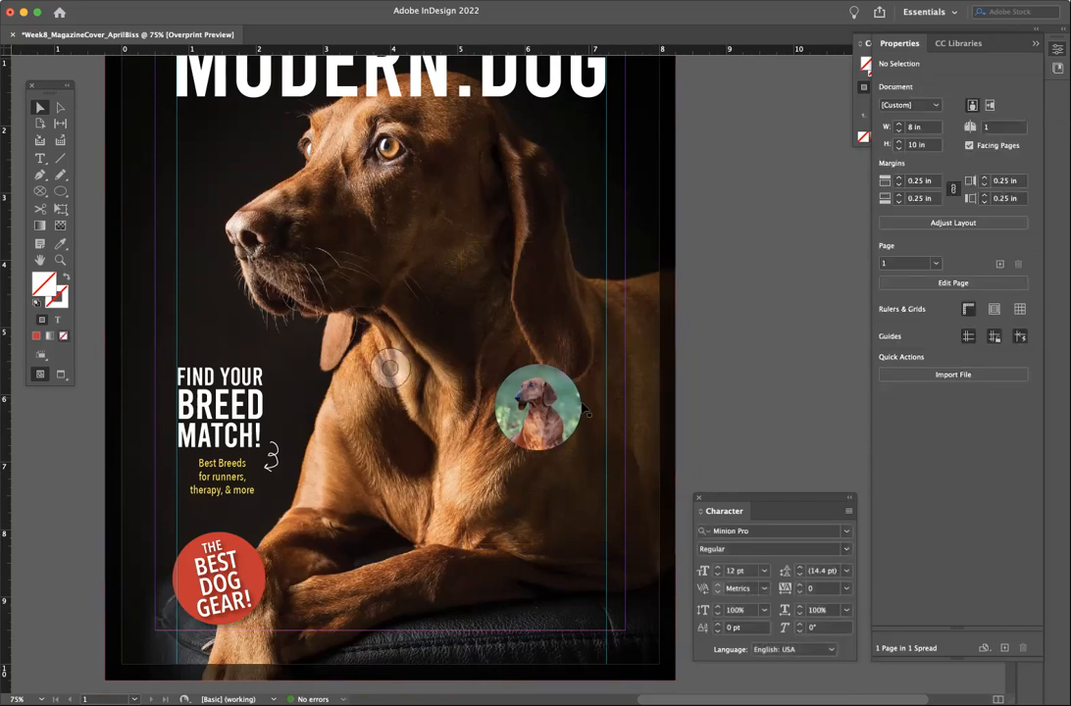
left_click_drag(574, 420, 592, 598)
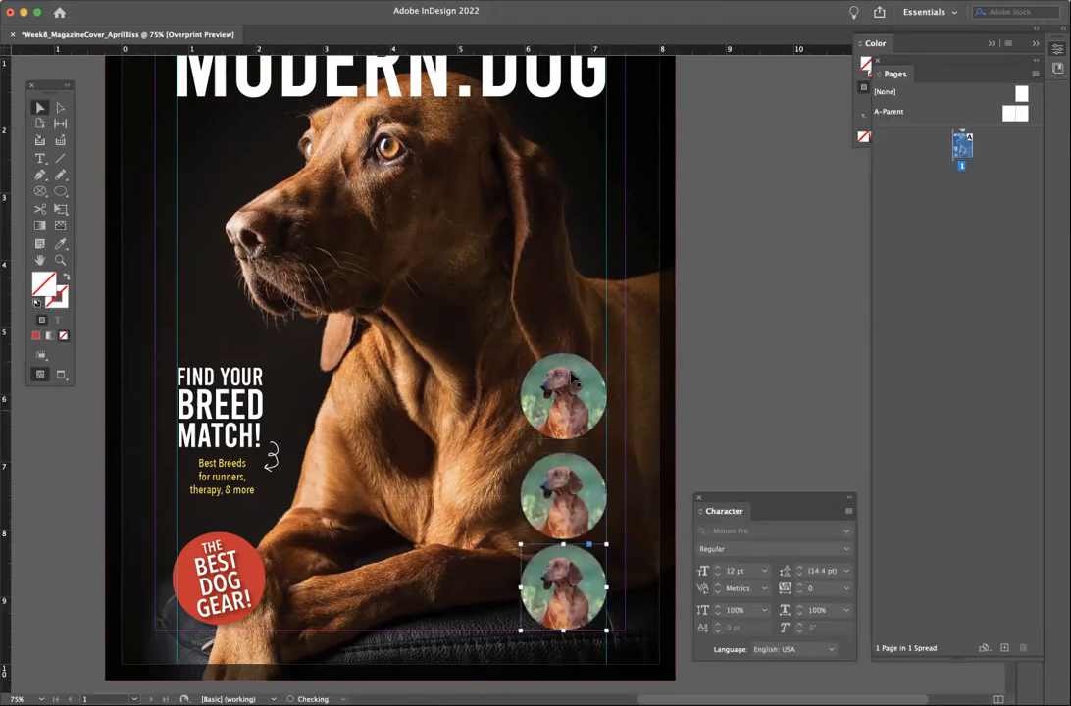
left_click_drag(593, 392, 593, 352)
left_click_drag(594, 496, 586, 471)
left_click_drag(580, 339, 585, 370)
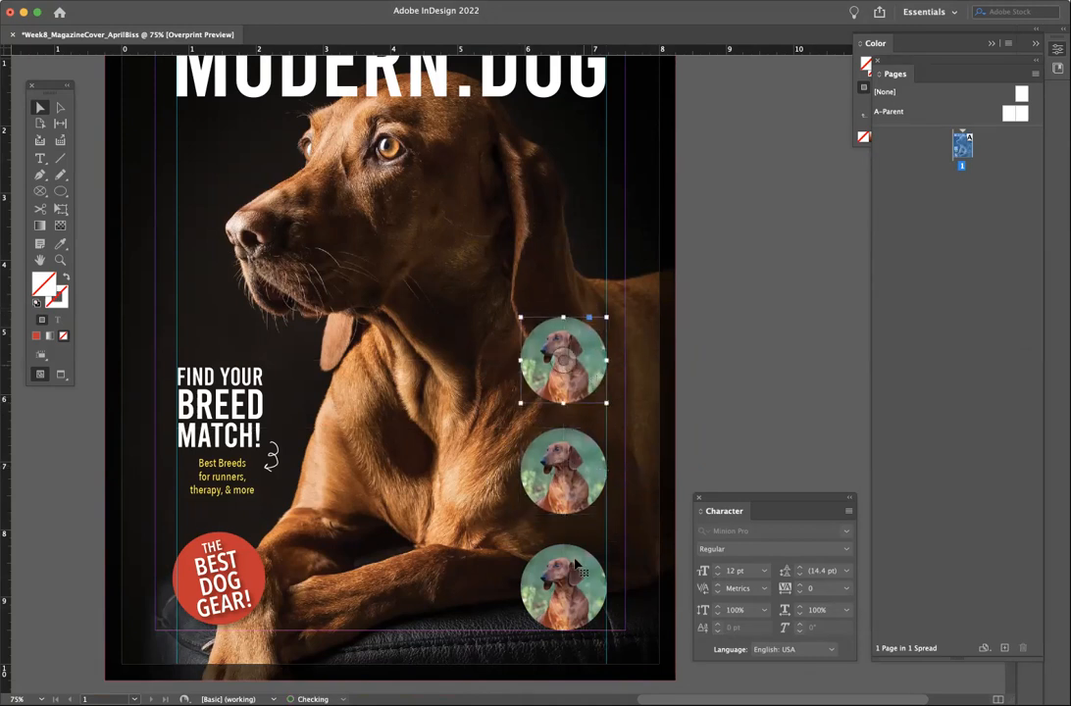
left_click_drag(586, 477, 585, 490)
left_click_drag(585, 363, 585, 375)
left_click_drag(588, 471, 588, 465)
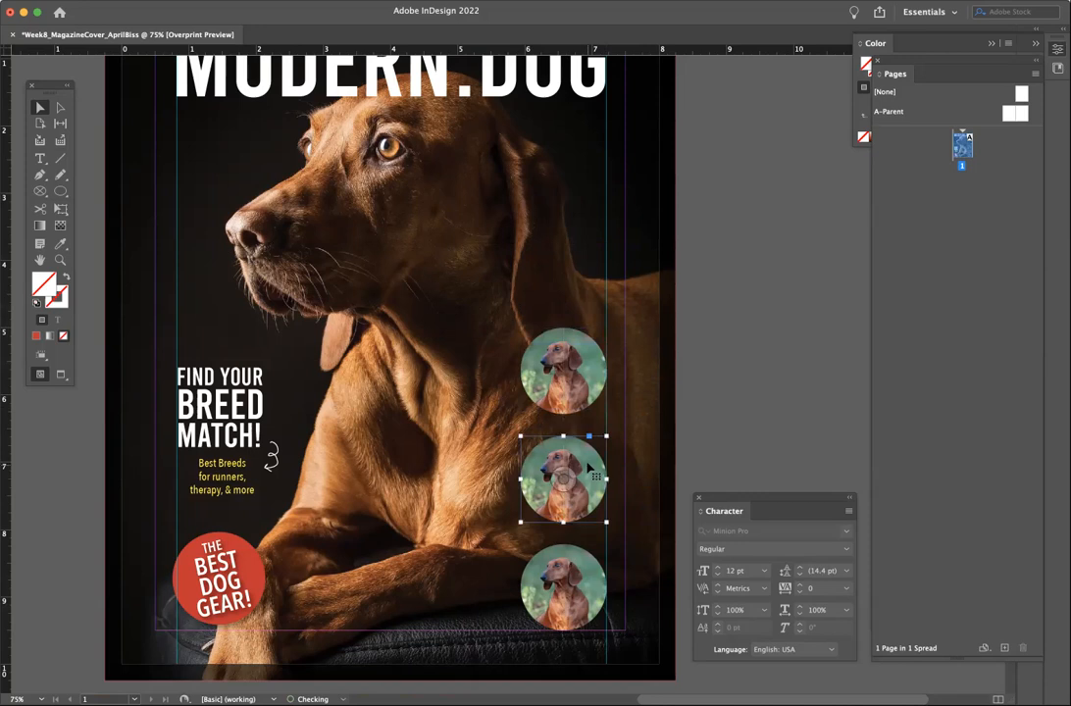
- Try aligning the three circles with the Align panel, undo it, and hide all panels
left_click(340, 1)
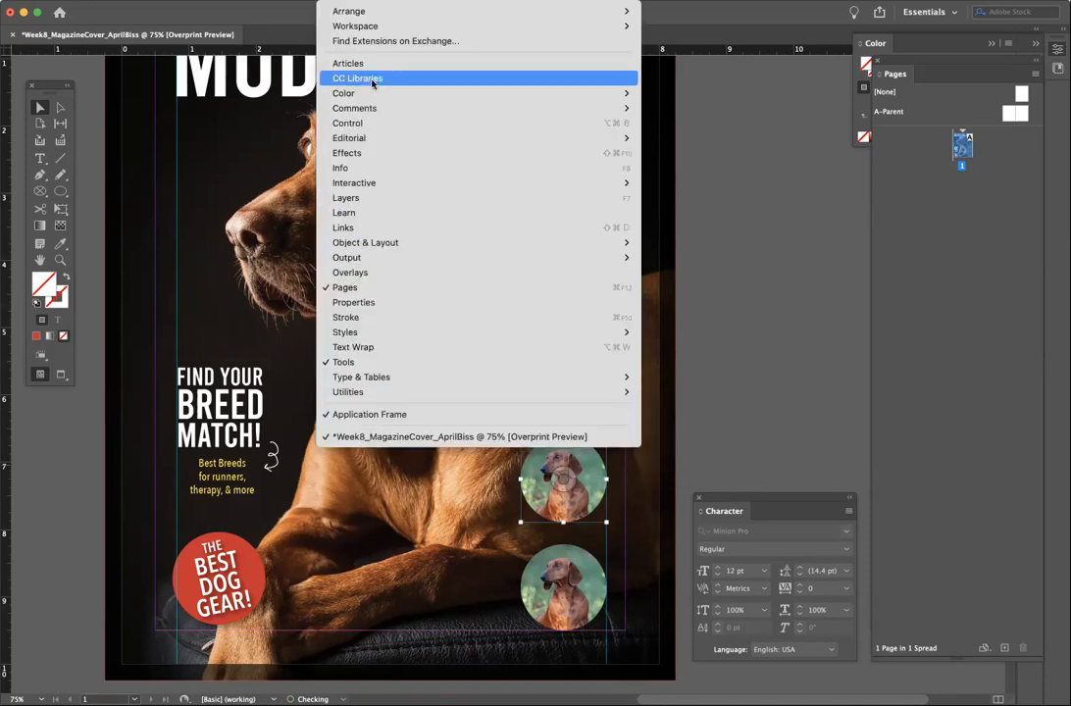
mouse_move(392, 383)
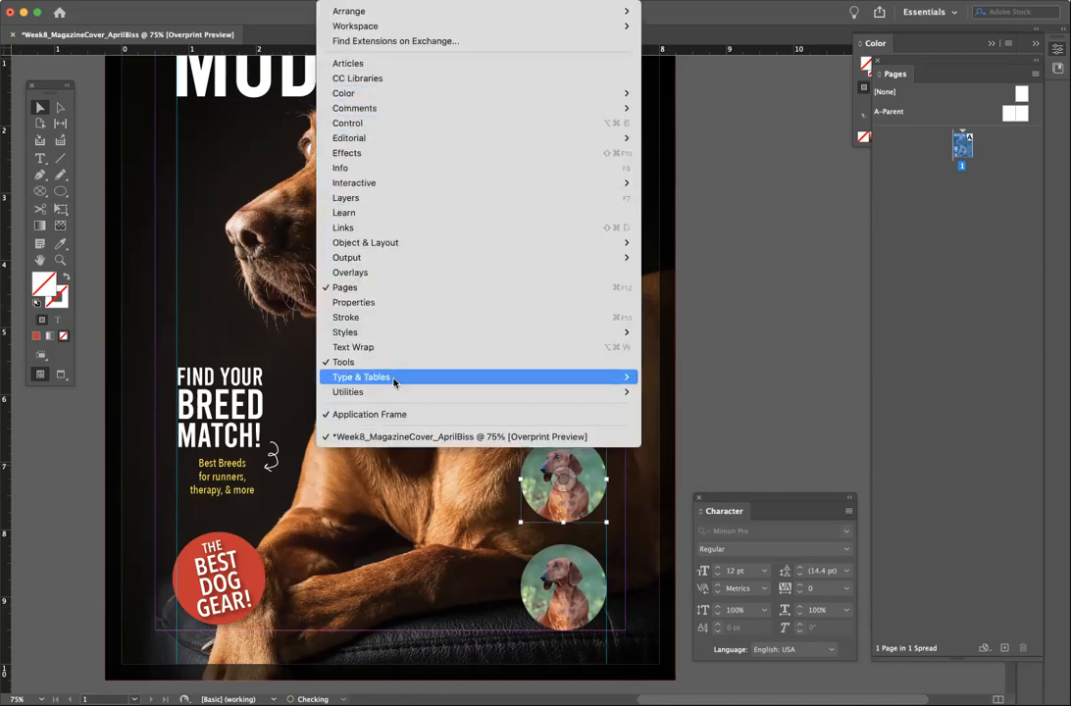
mouse_move(392, 242)
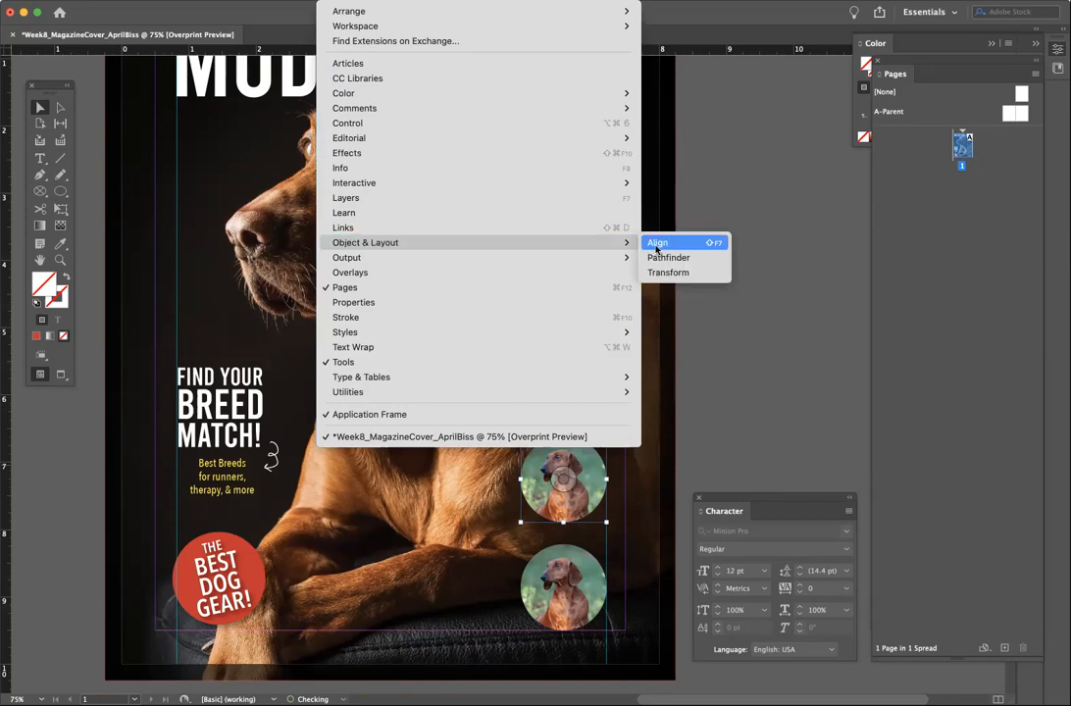
left_click(658, 241)
left_click(576, 351, "shift")
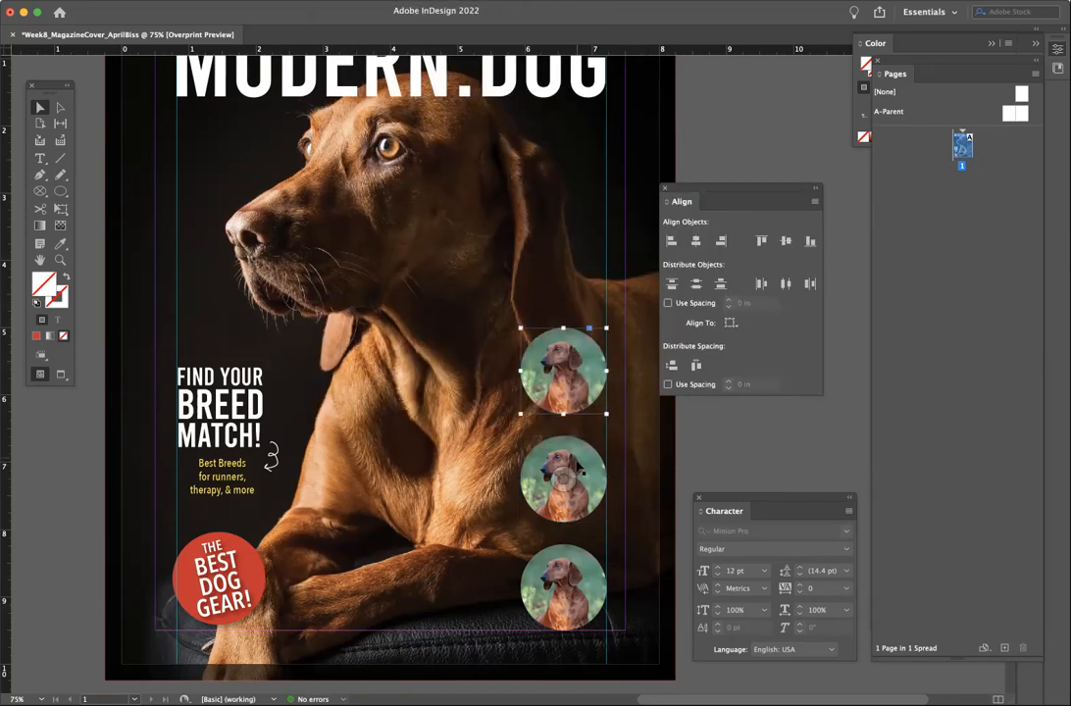
left_click(564, 586, "shift")
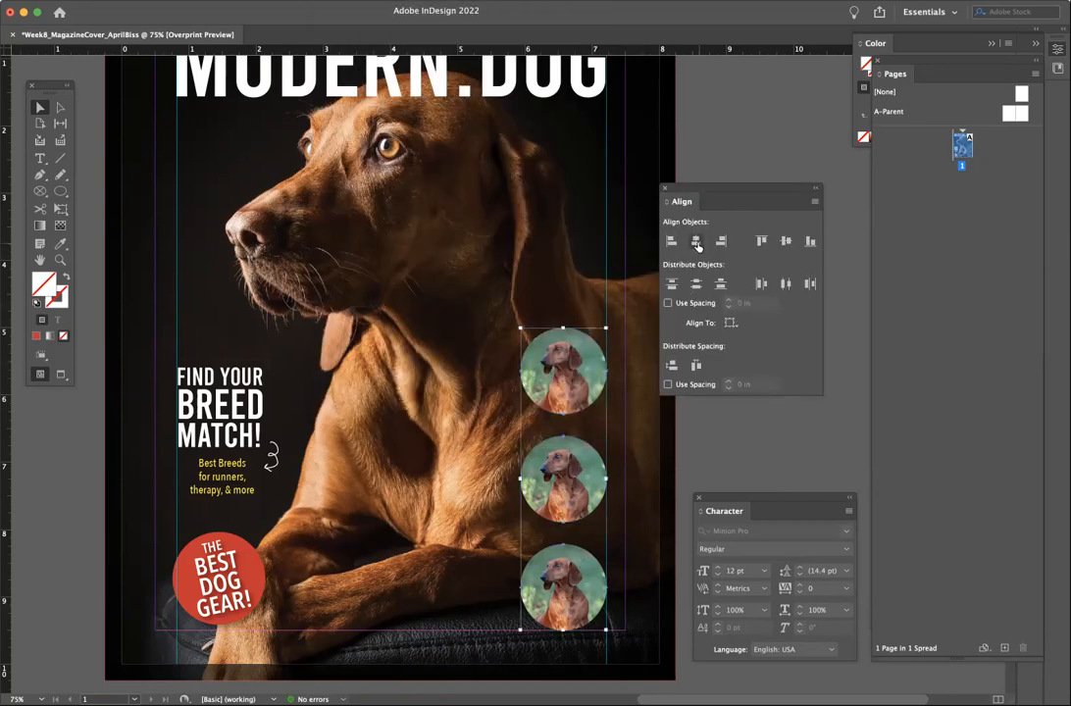
left_click(785, 240)
key("super+z")
left_click_drag(692, 194, 742, 198)
left_click(690, 178)
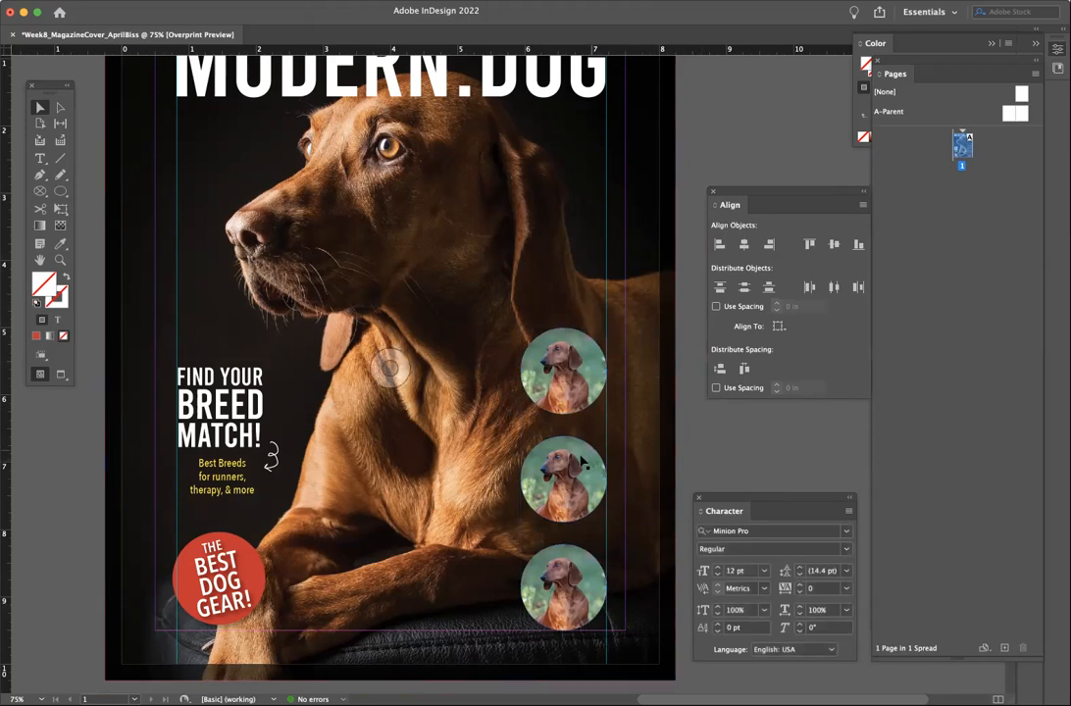
key("Tab")
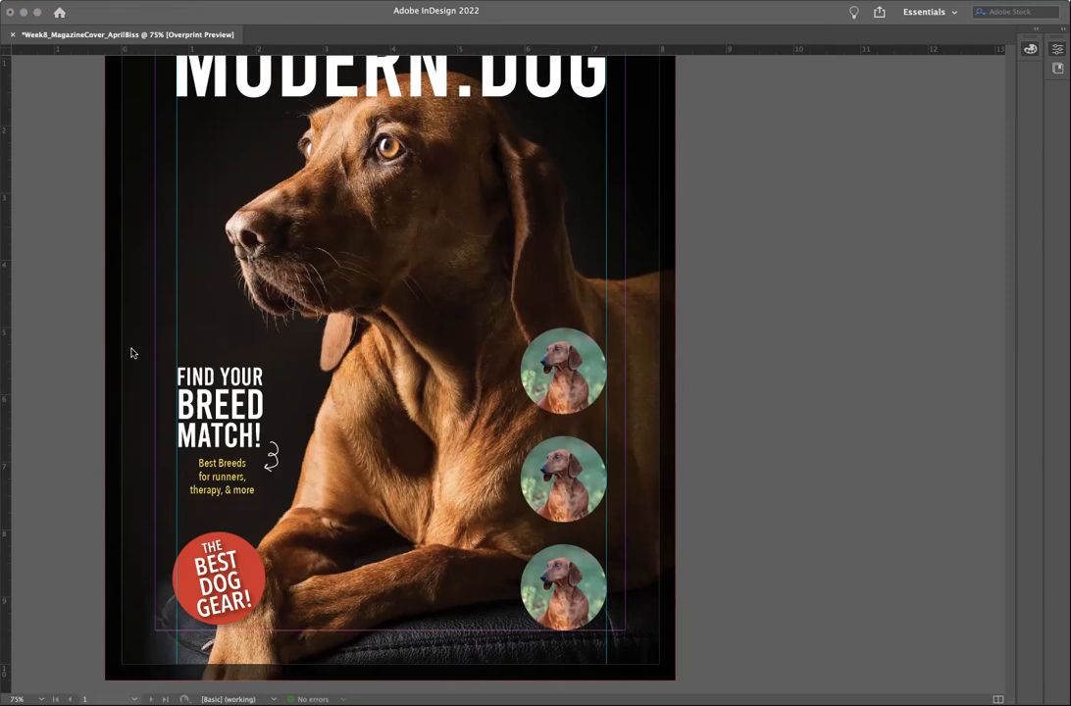
key("Tab")
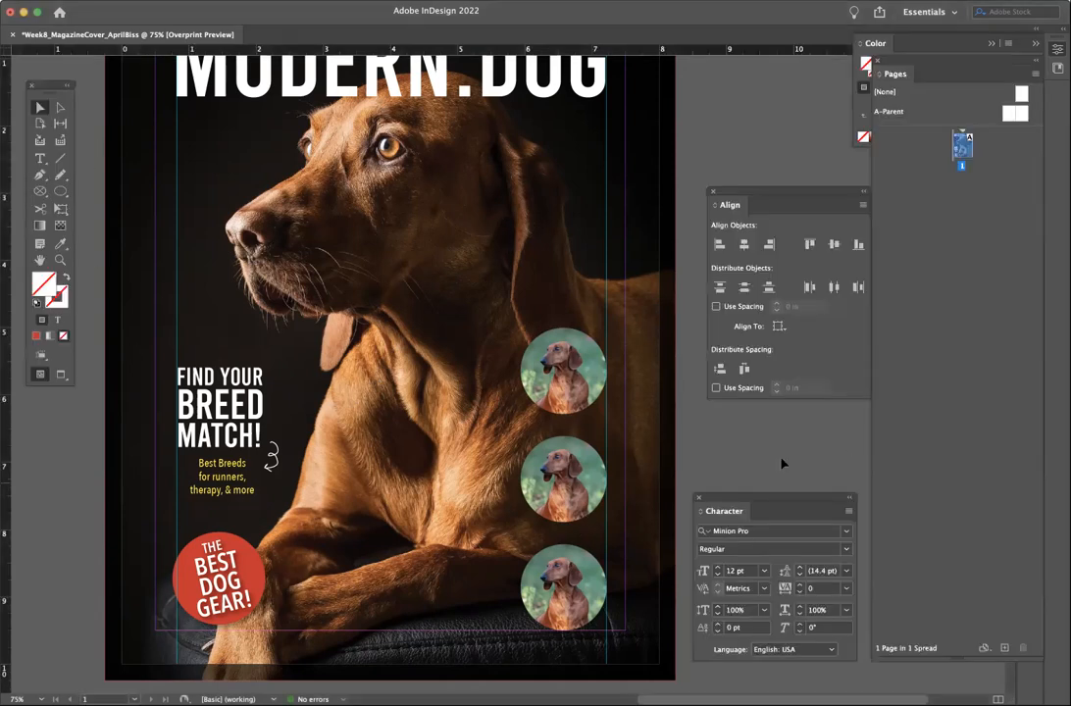
- Place the corgi photo into the middle circle and shift it so its face shows
left_click(550, 452)
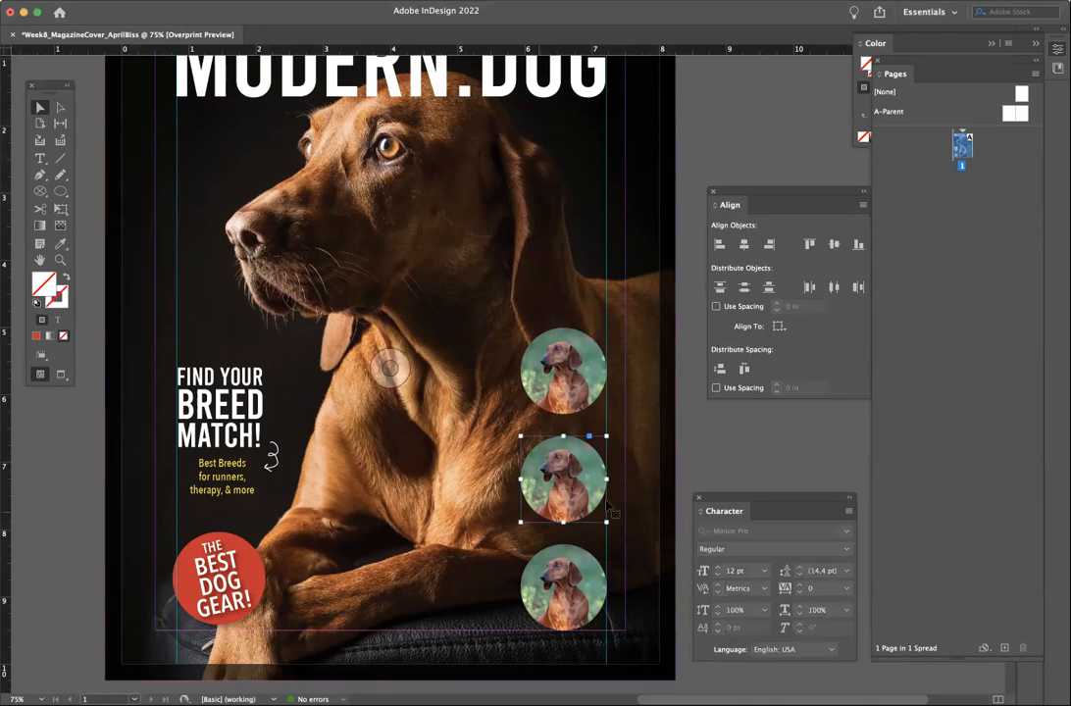
left_click(98, 2)
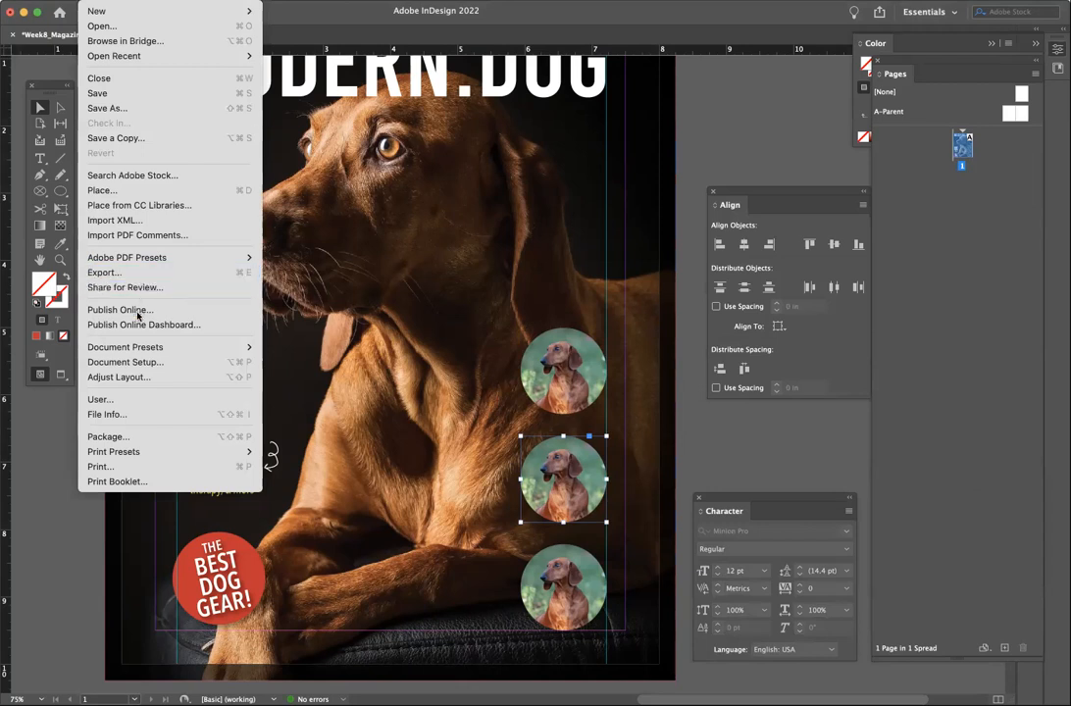
left_click(102, 190)
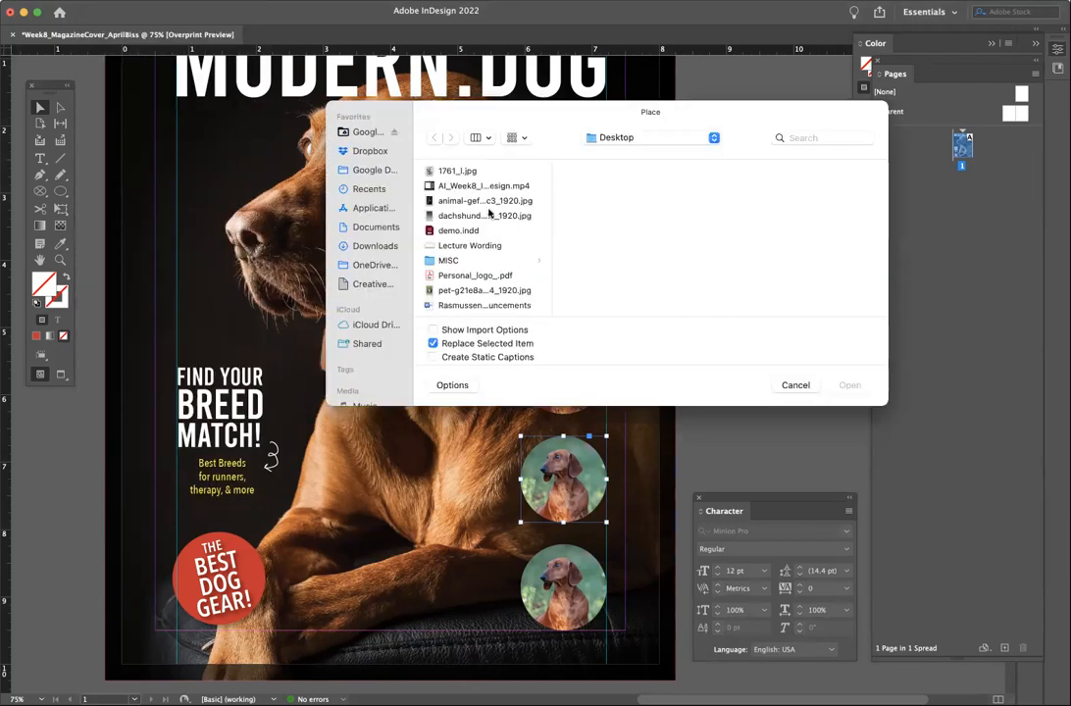
scroll(508, 278, "down", 2)
left_click(491, 257)
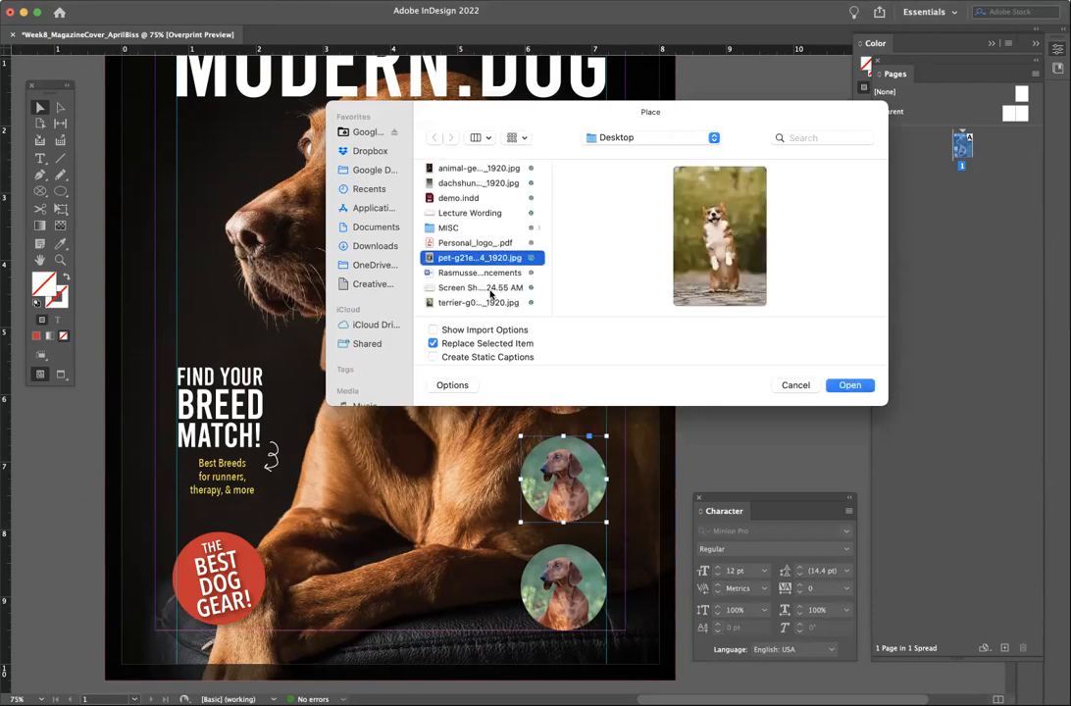
left_click(867, 389)
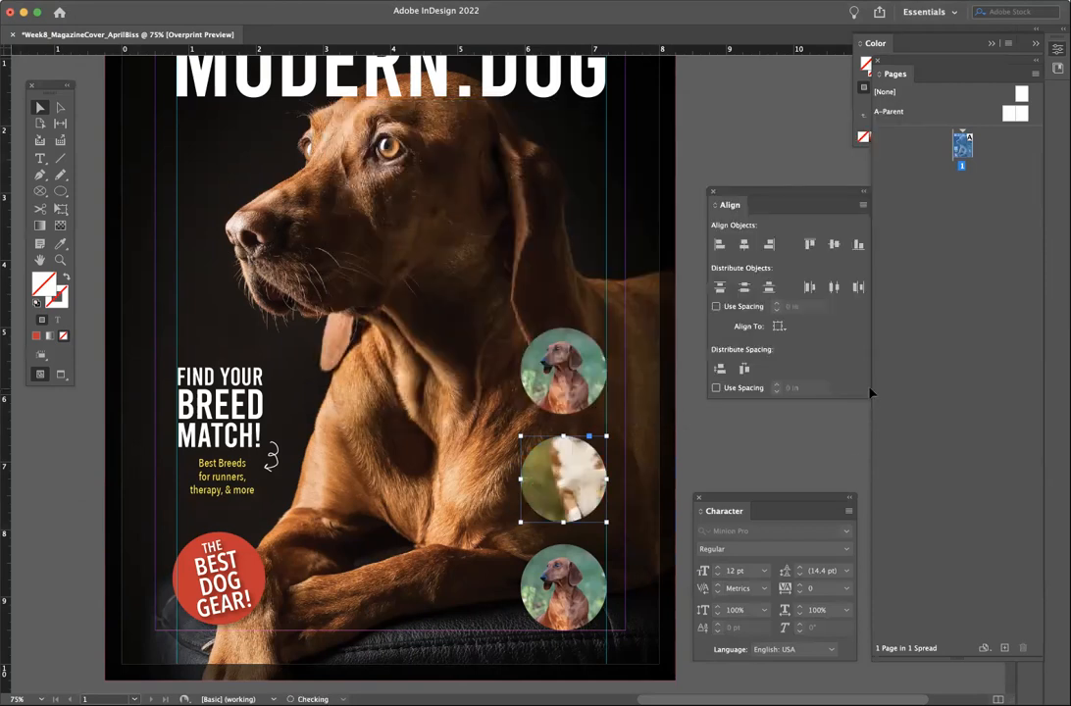
left_click(564, 456)
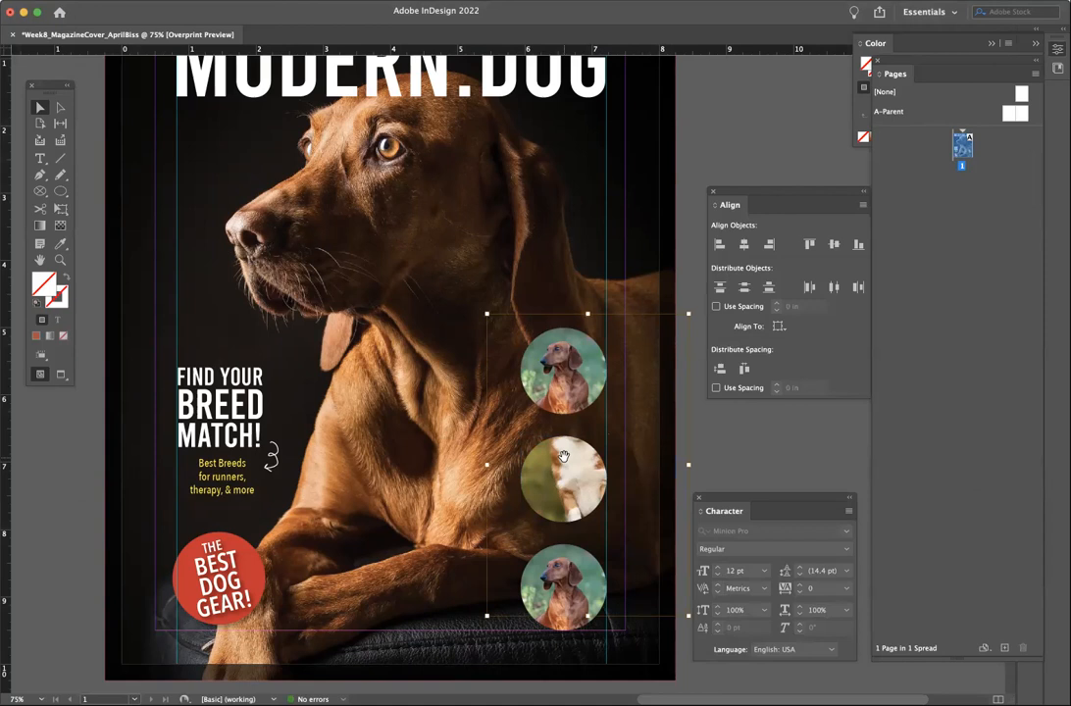
left_click_drag(563, 456, 558, 539)
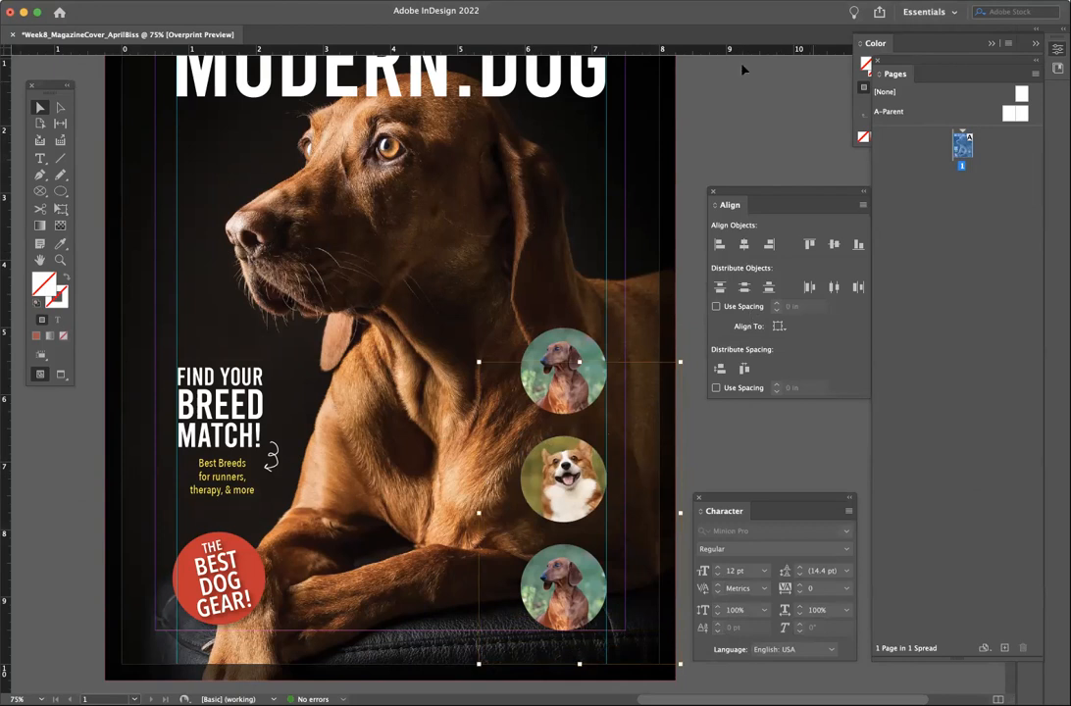
- Resize the corgi photo to 2 in wide in Properties and reposition it to fill the circle
left_click(341, 1)
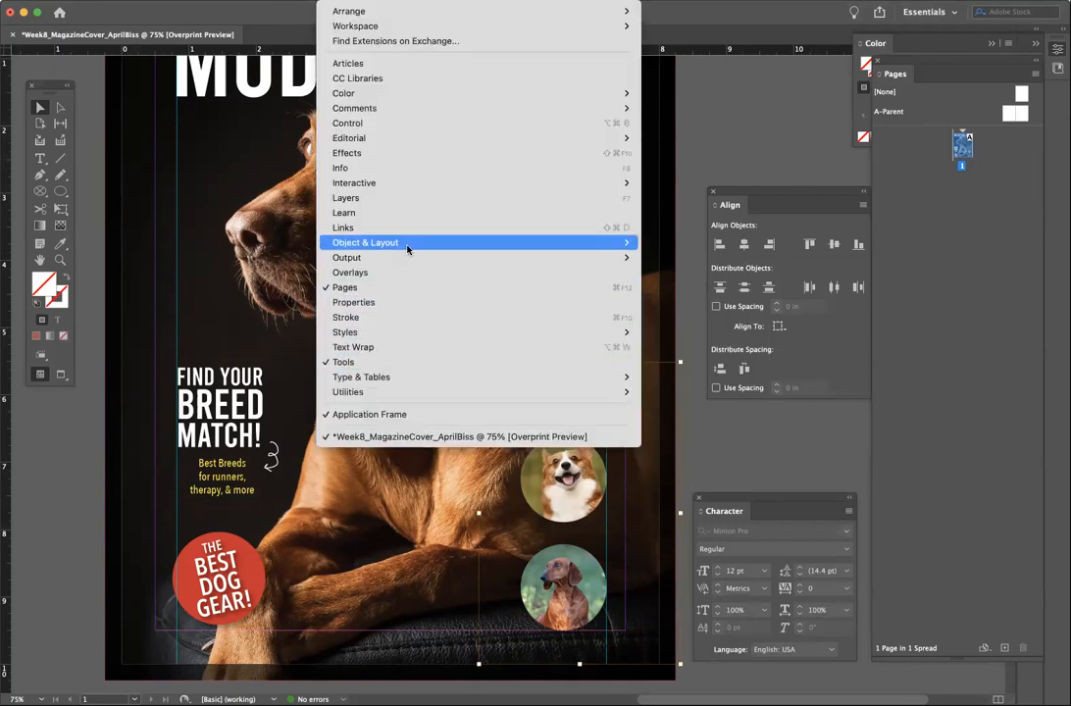
left_click(339, 302)
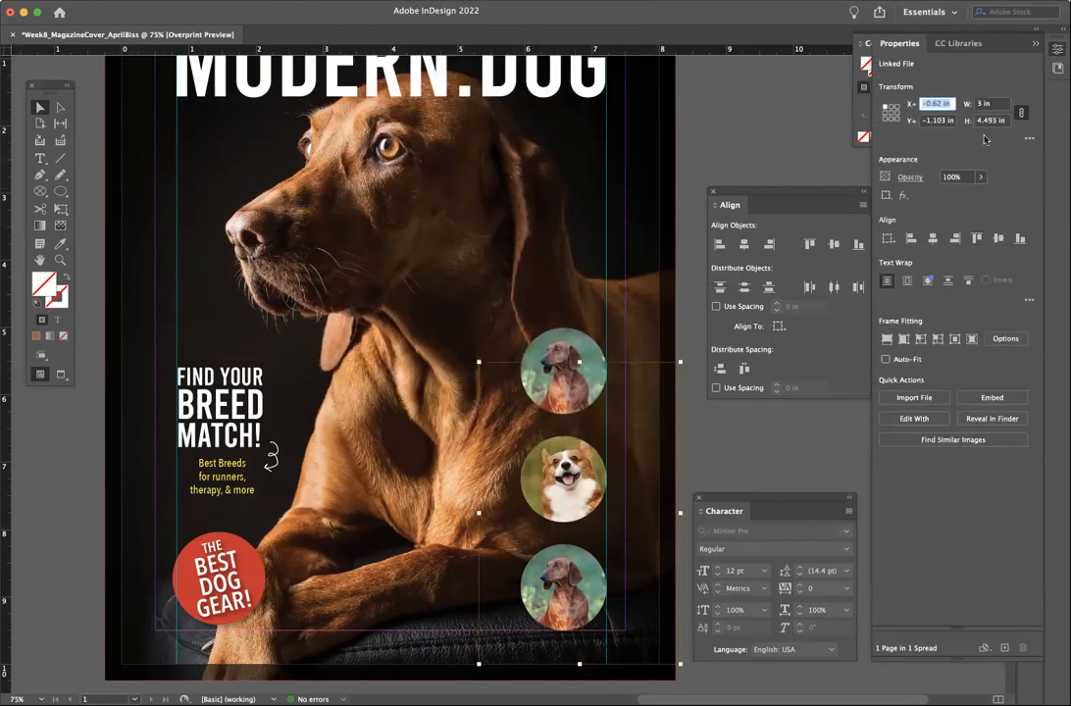
left_click(993, 109)
type("2")
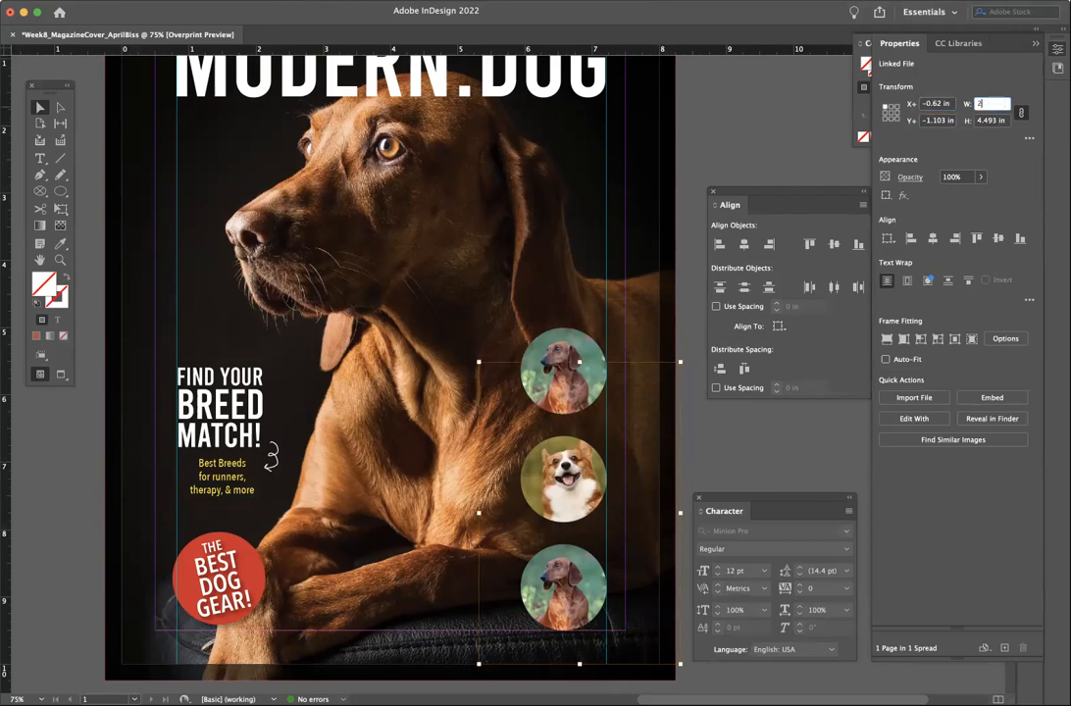
type(".5")
key("Tab")
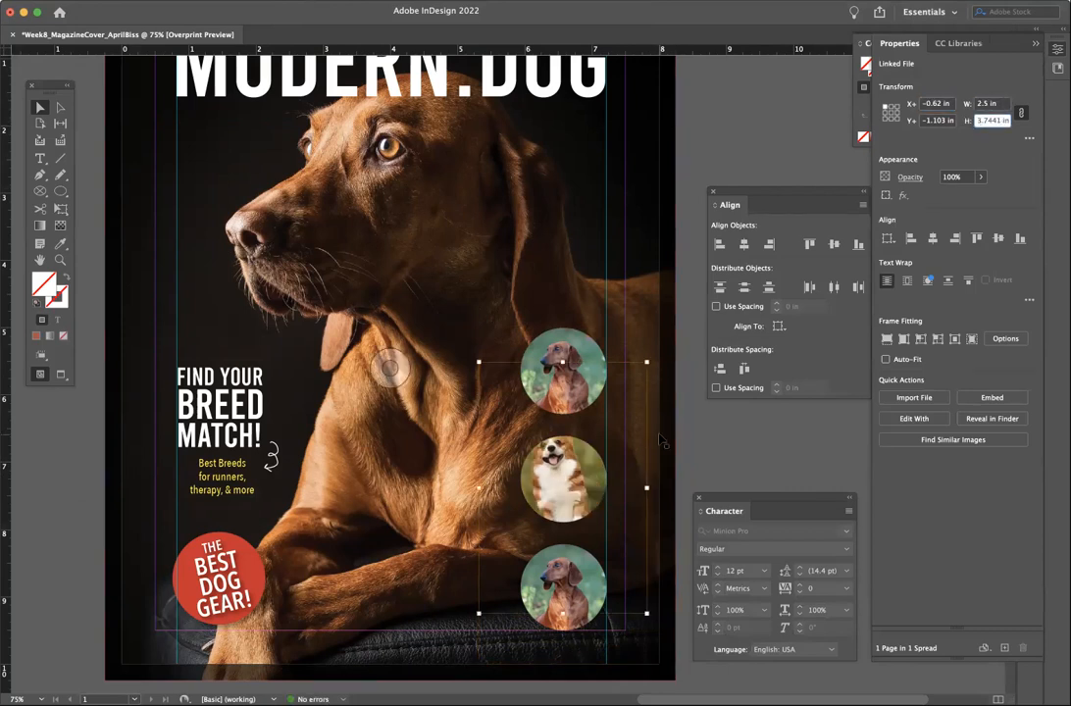
left_click(988, 104)
type("2")
key("Return")
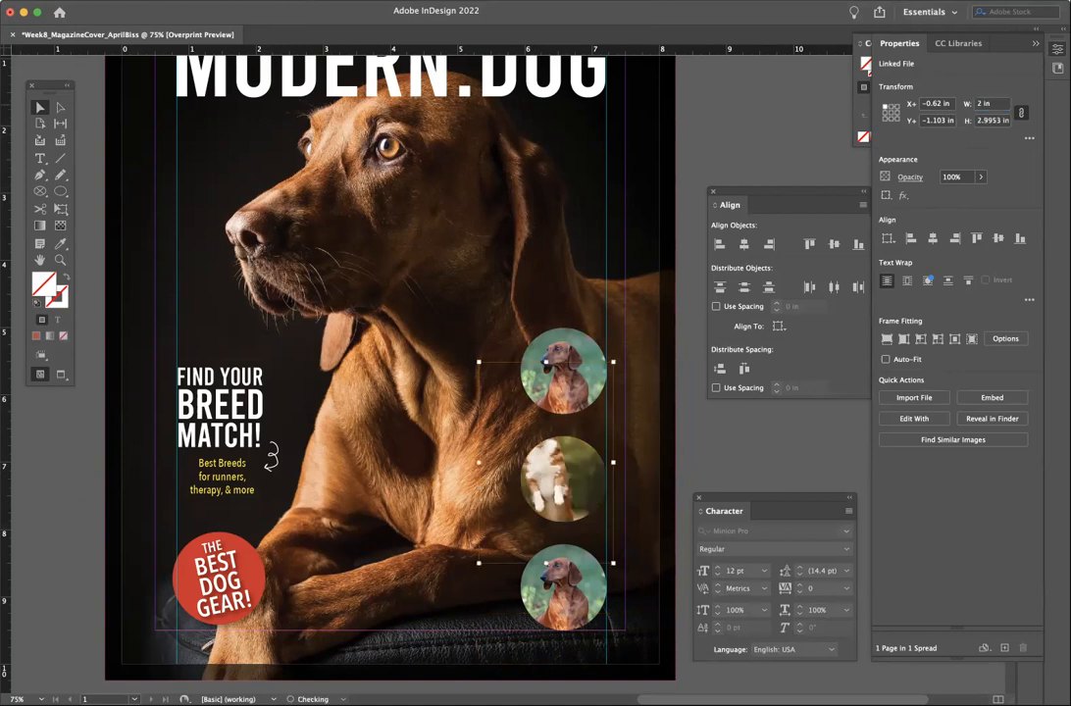
left_click_drag(593, 440, 593, 489)
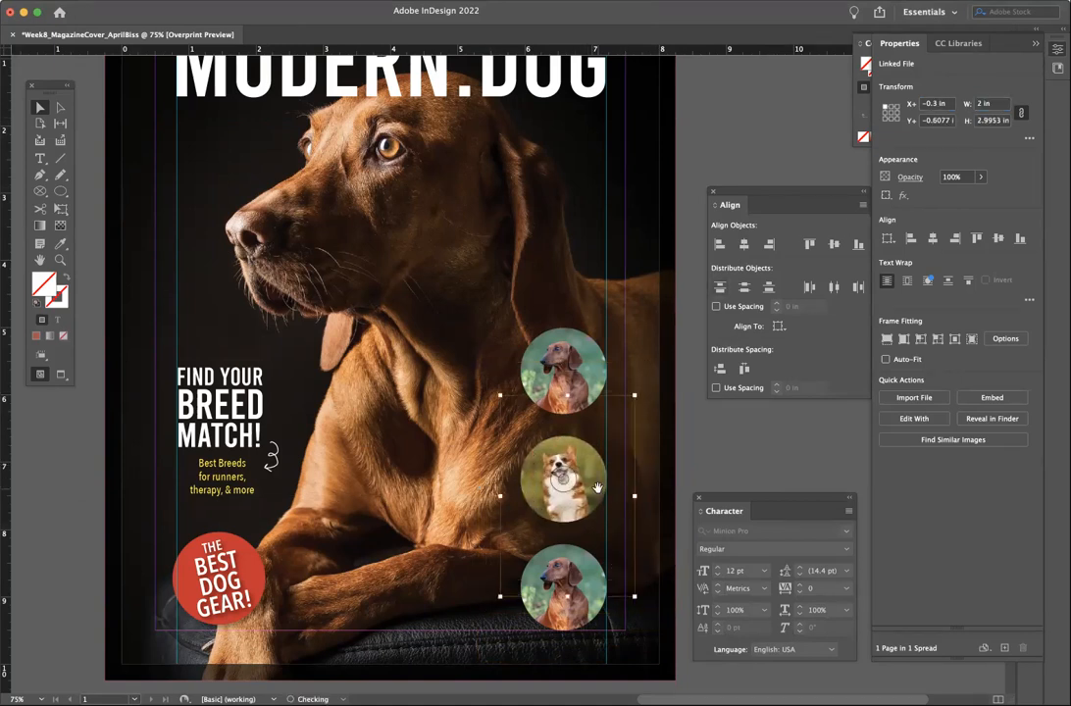
- Replace the bottom circle's image with the terrier photo using Place (Cmd+D) and reposition it
left_click(561, 619)
key("super+d")
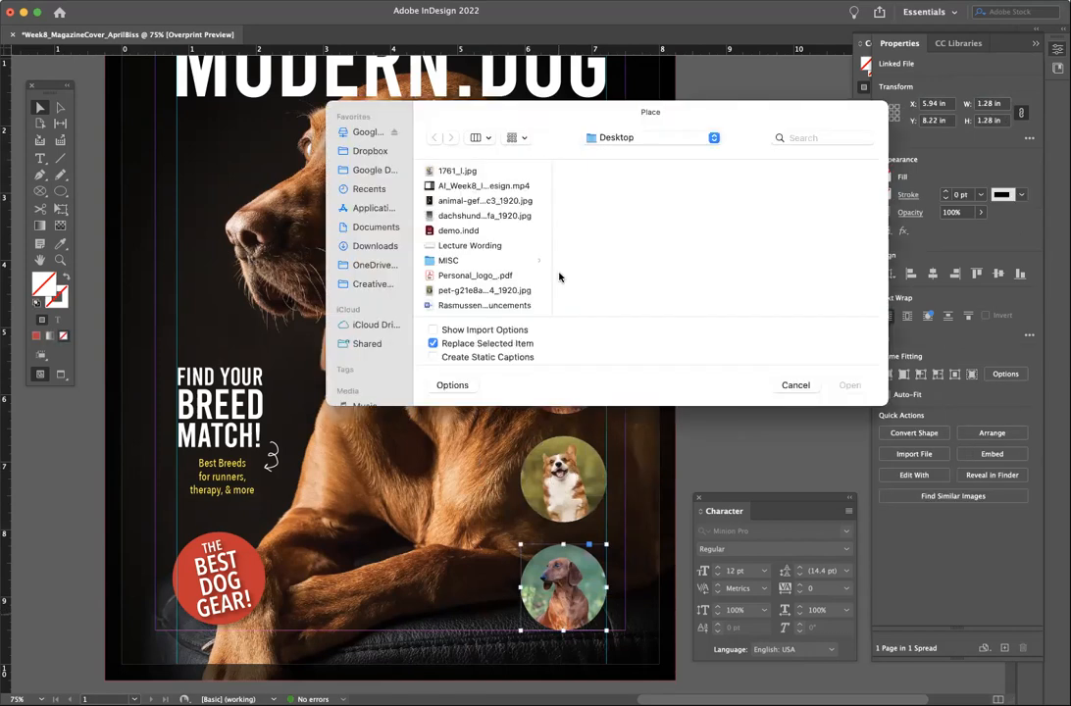
left_click(471, 200)
left_click(473, 215)
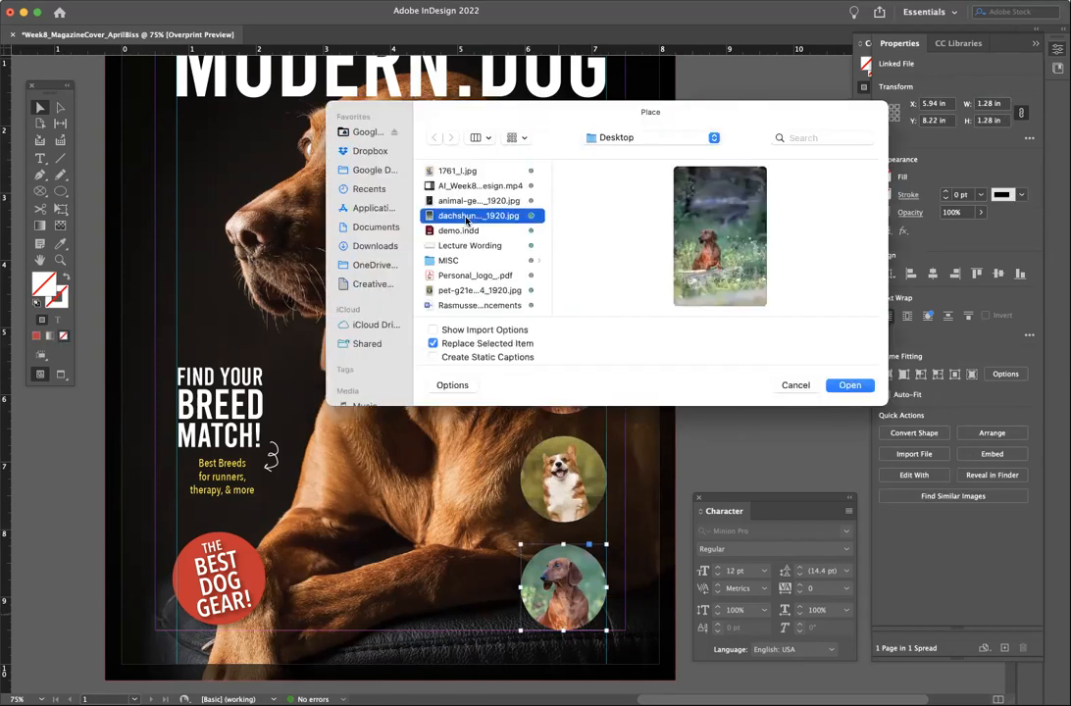
left_click(480, 290)
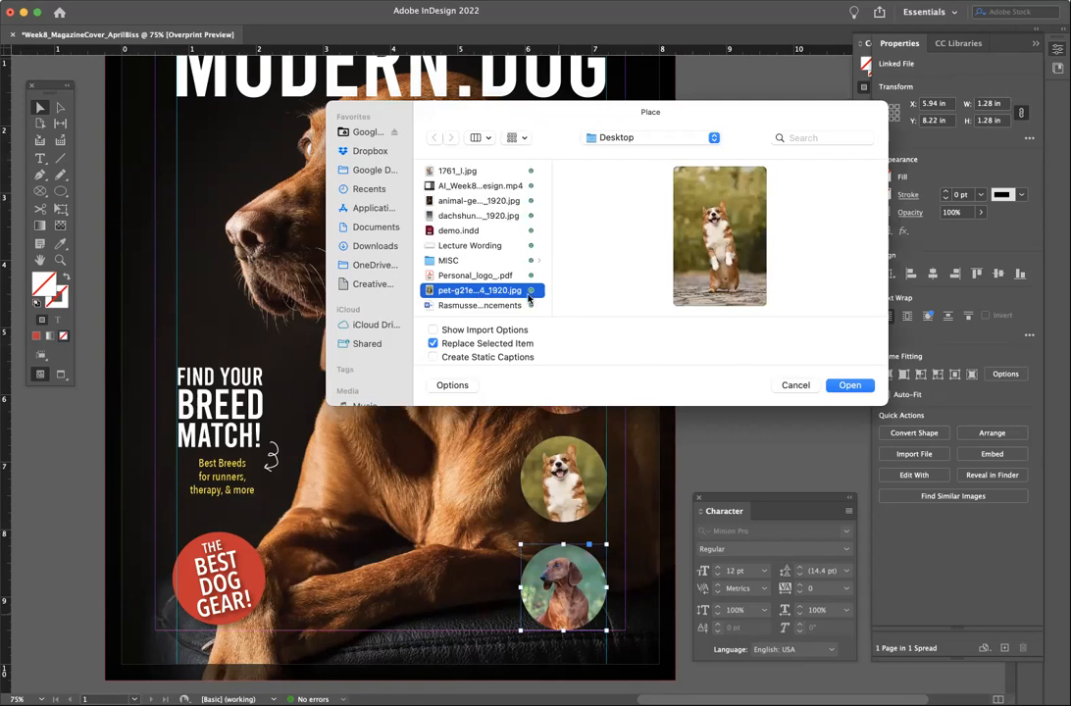
scroll(529, 294, "down", 2)
left_click(478, 302)
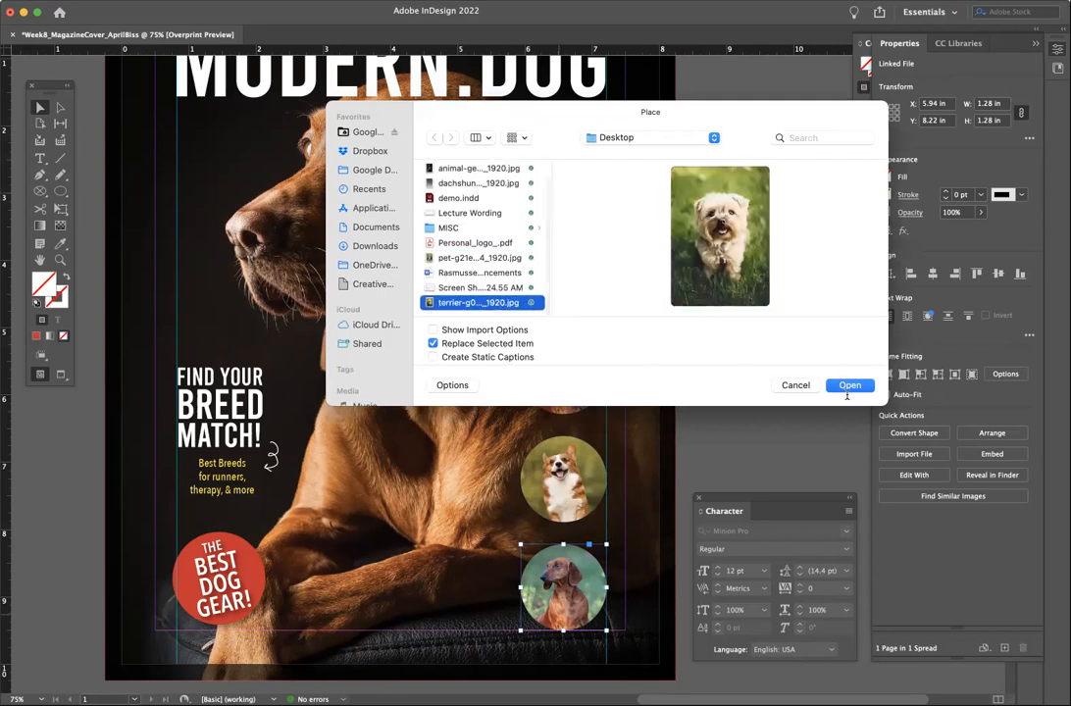
left_click(848, 383)
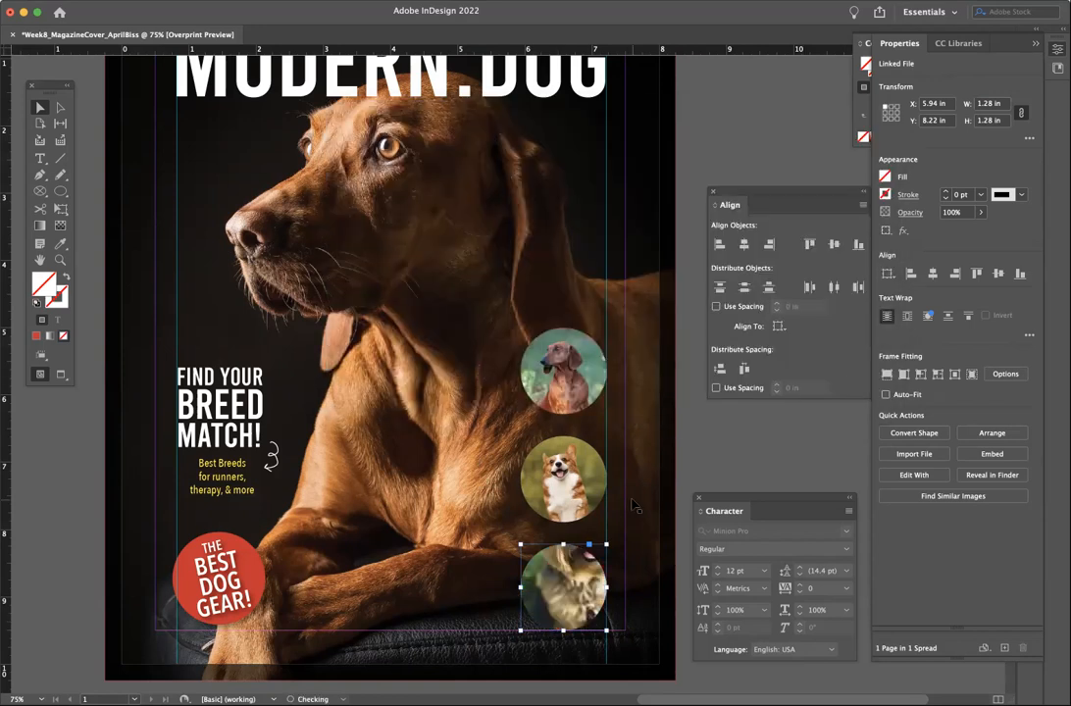
left_click(567, 588)
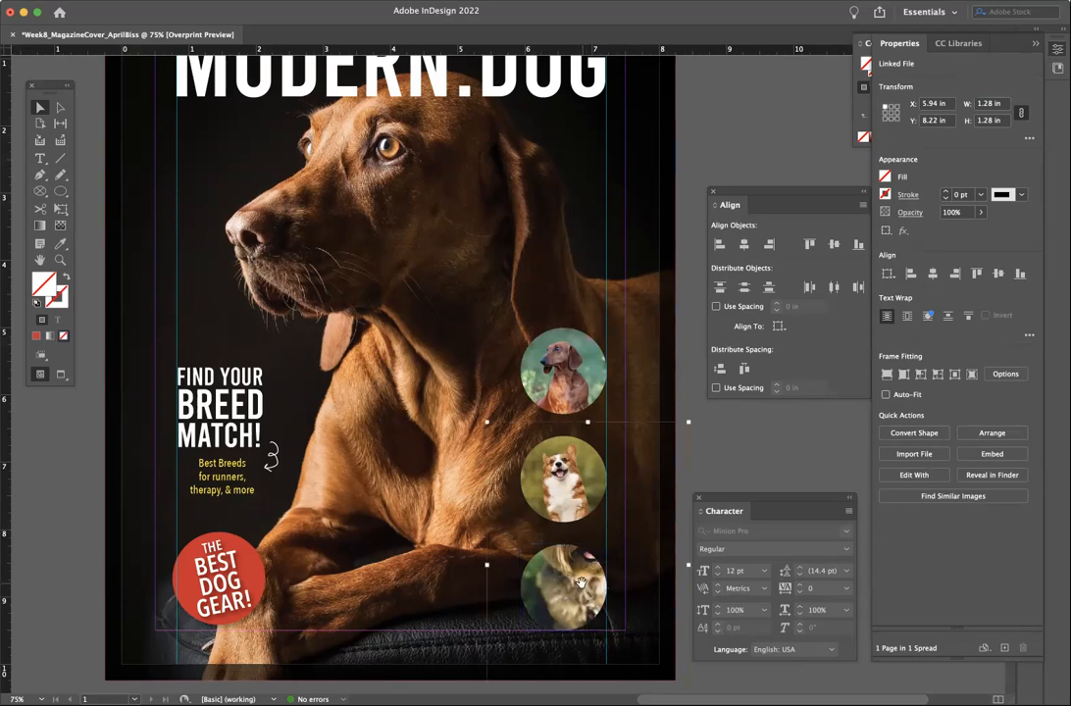
left_click_drag(582, 581, 565, 604)
- Try terrier widths of 1.5 in and smaller, shifting the image within the circle
left_click(999, 104)
type("1")
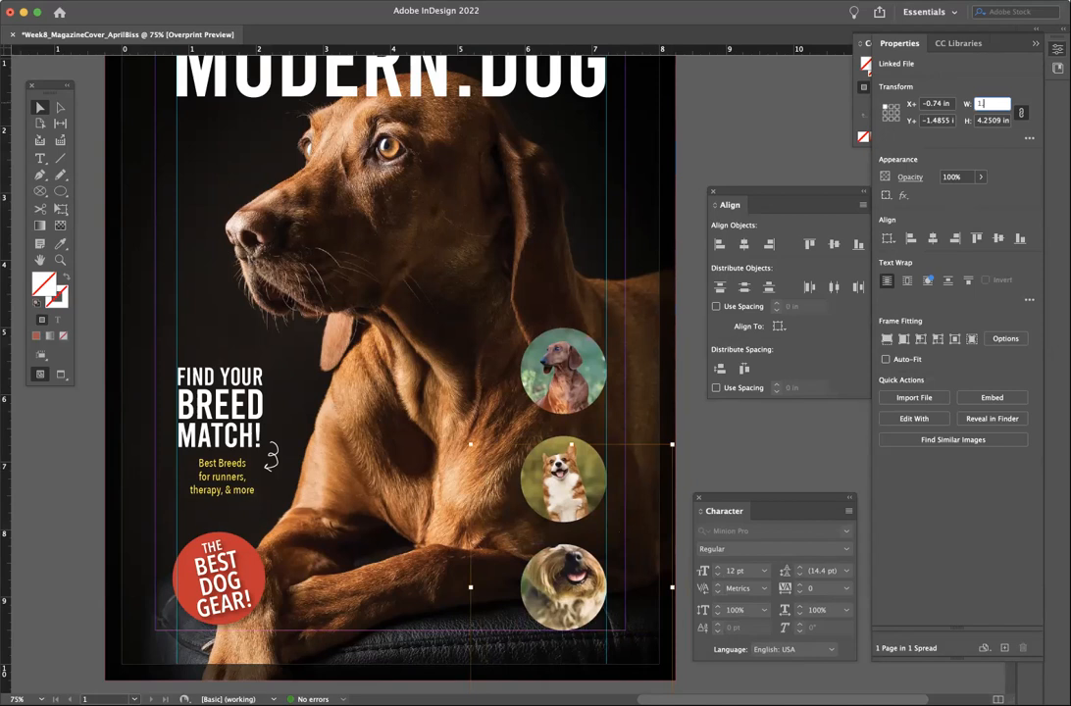
type(".5")
key("Return")
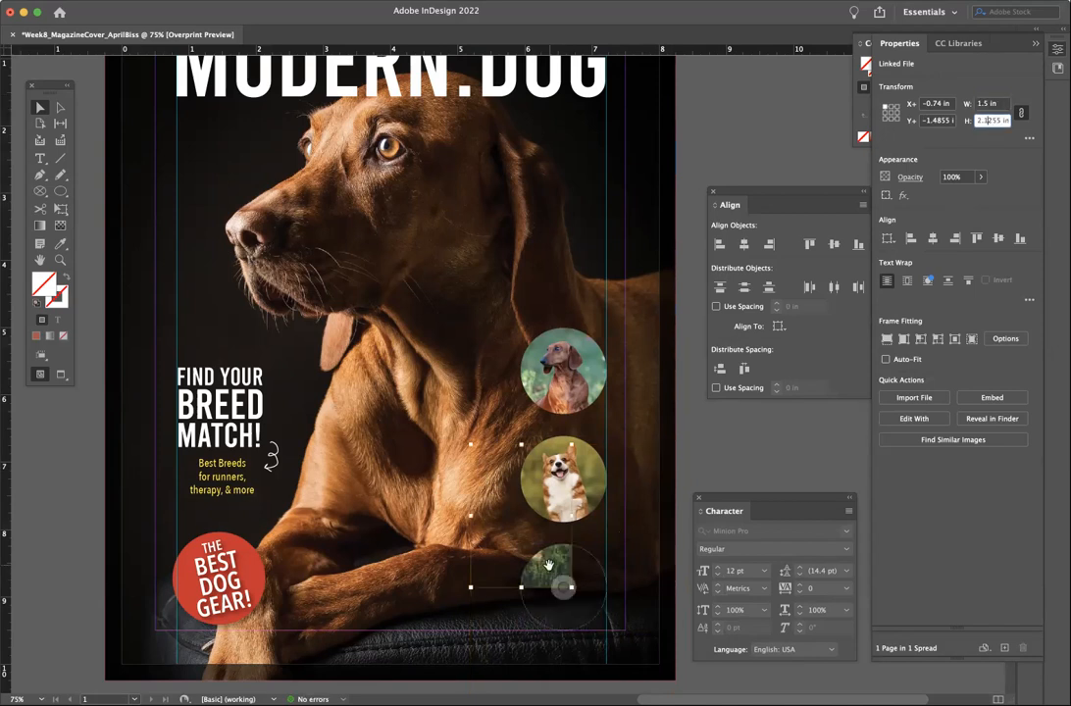
left_click_drag(577, 619, 576, 617)
left_click_drag(566, 568, 578, 587)
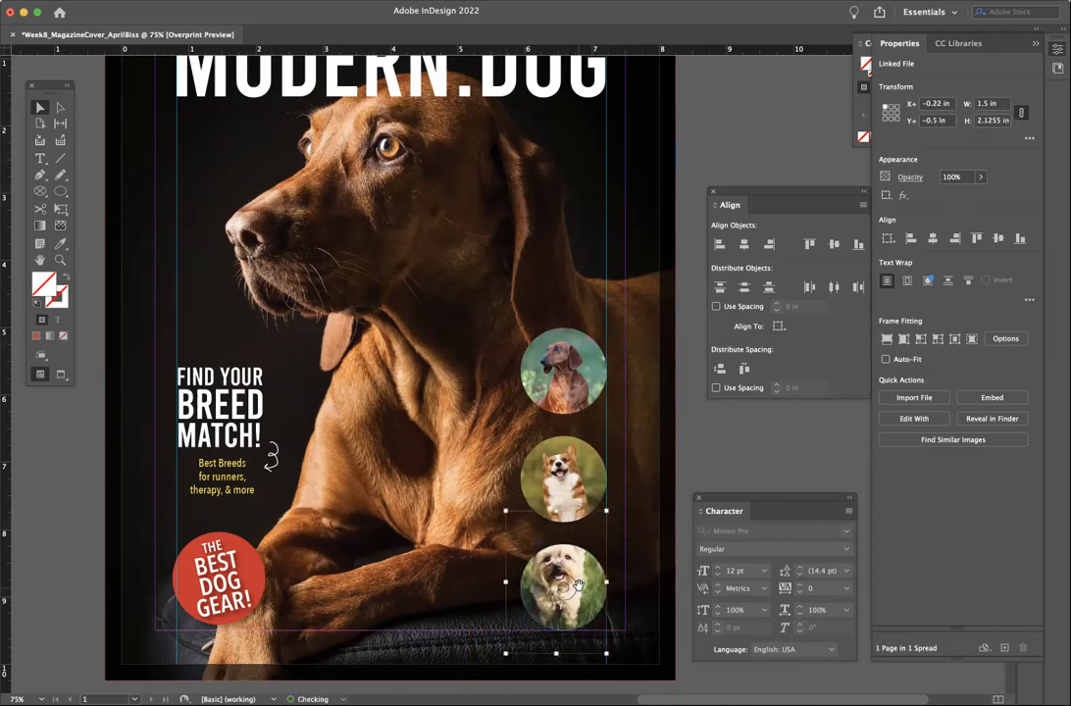
left_click(999, 106)
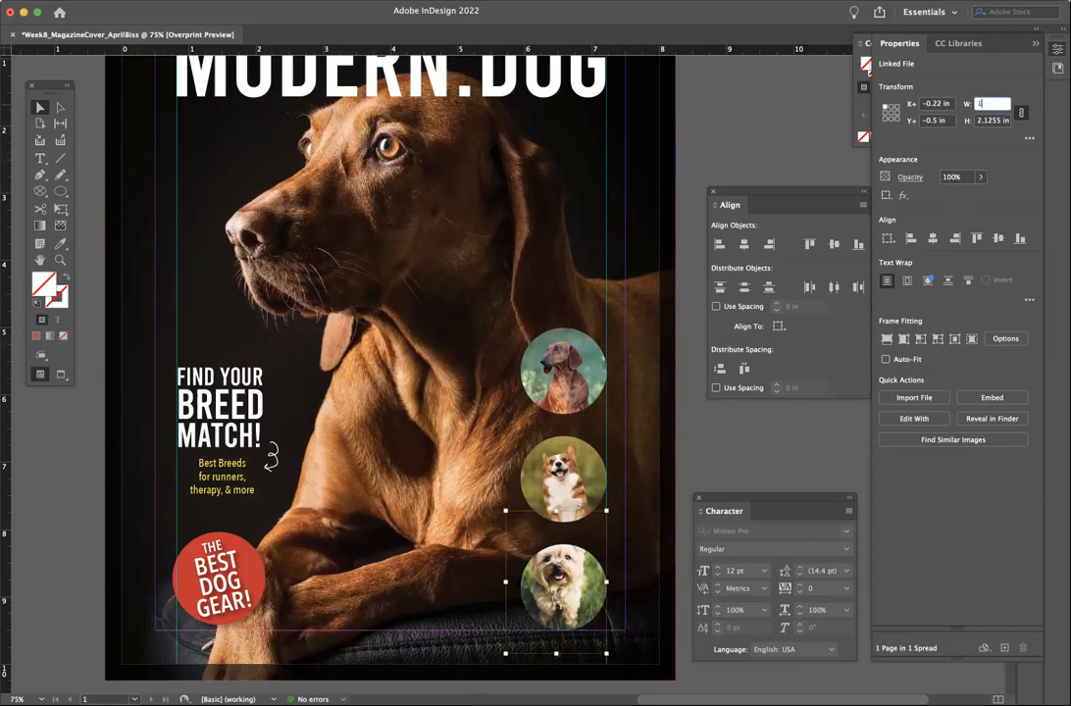
type("1")
key("Return")
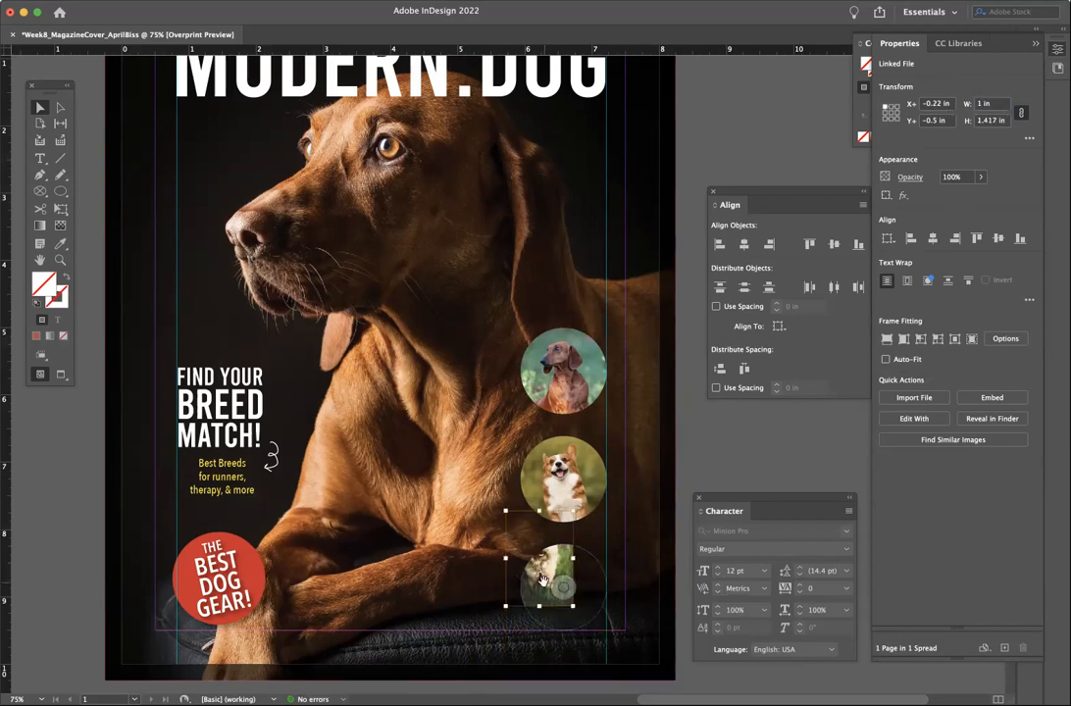
left_click_drag(542, 569, 568, 602)
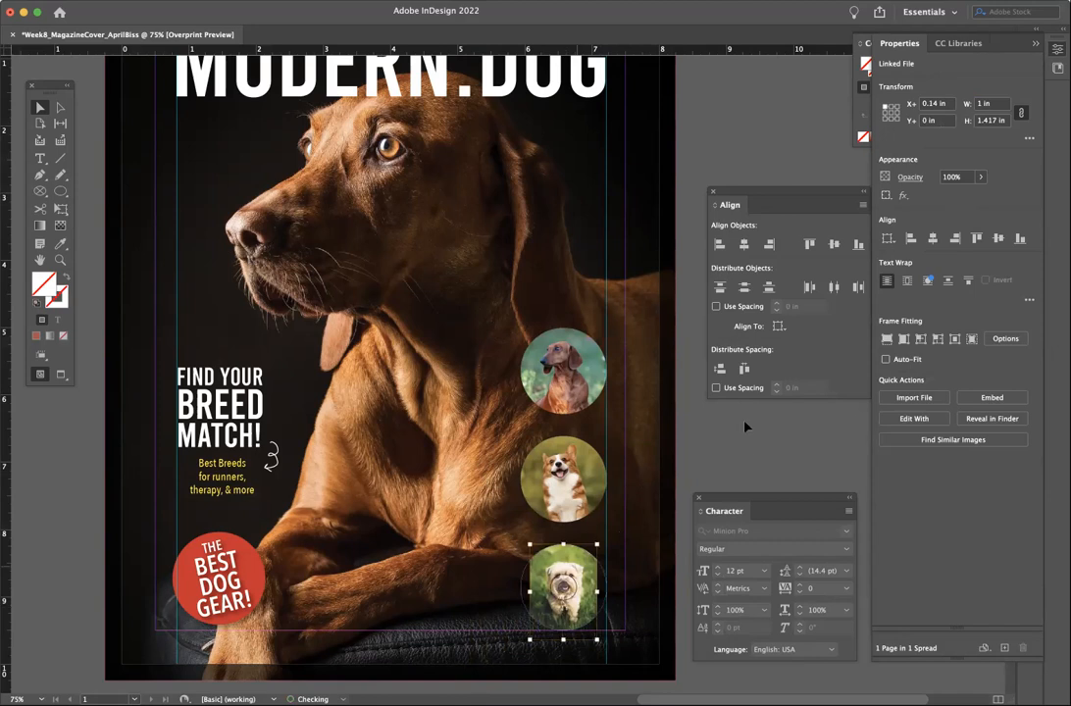
- Settle the terrier at 1.35 in wide and centre its face in the bottom circle
left_click(1002, 106)
type("1.25")
key("Return")
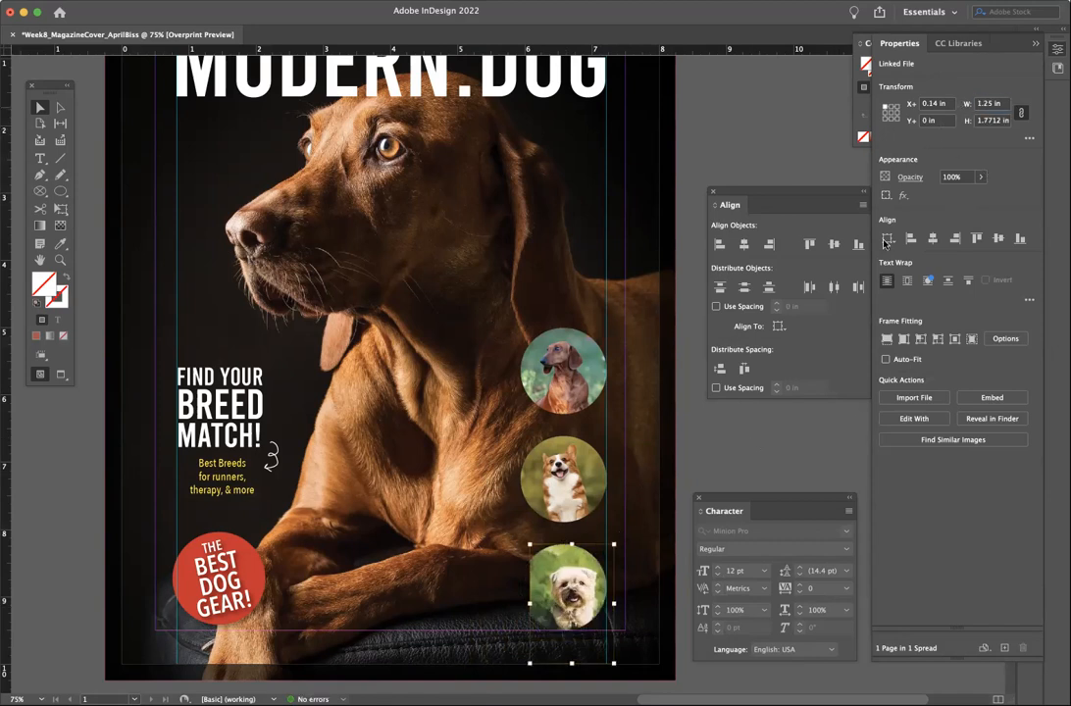
left_click_drag(566, 566, 553, 565)
left_click_drag(1000, 105, 956, 107)
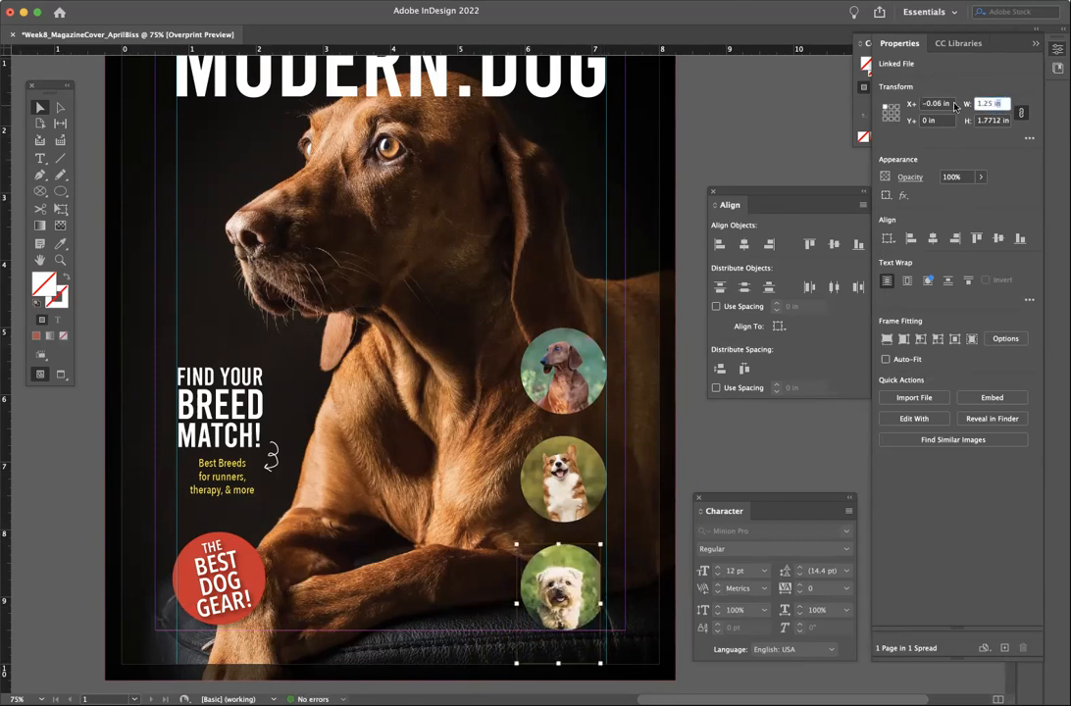
type("1")
key("Return")
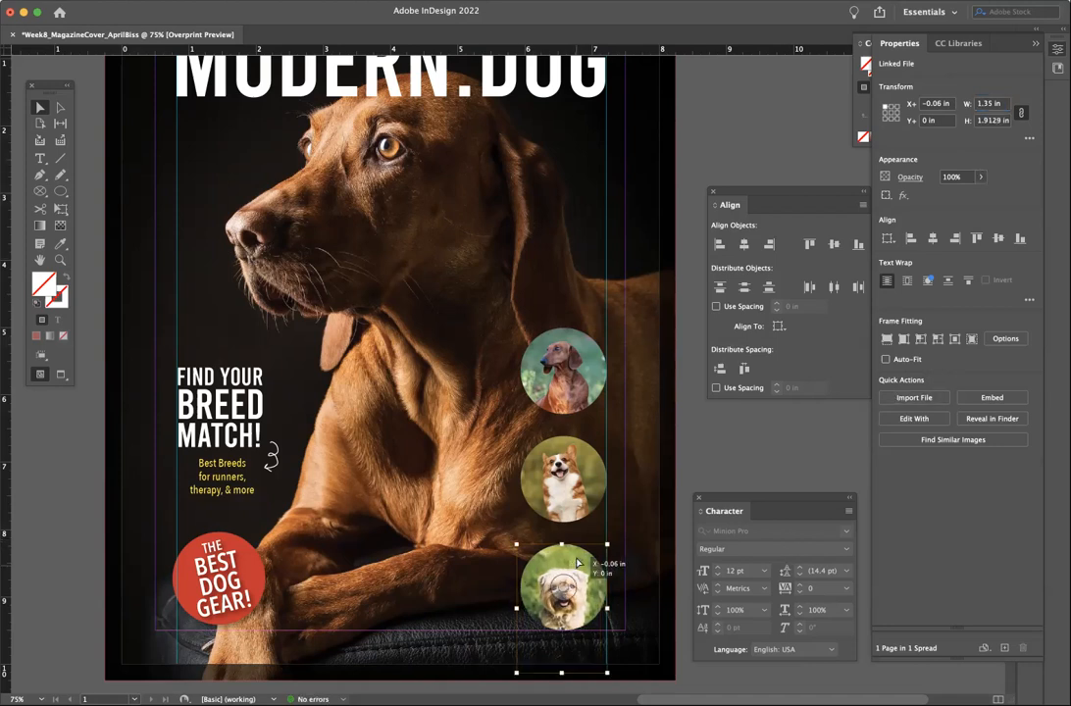
left_click_drag(578, 563, 575, 556)
left_click(748, 444)
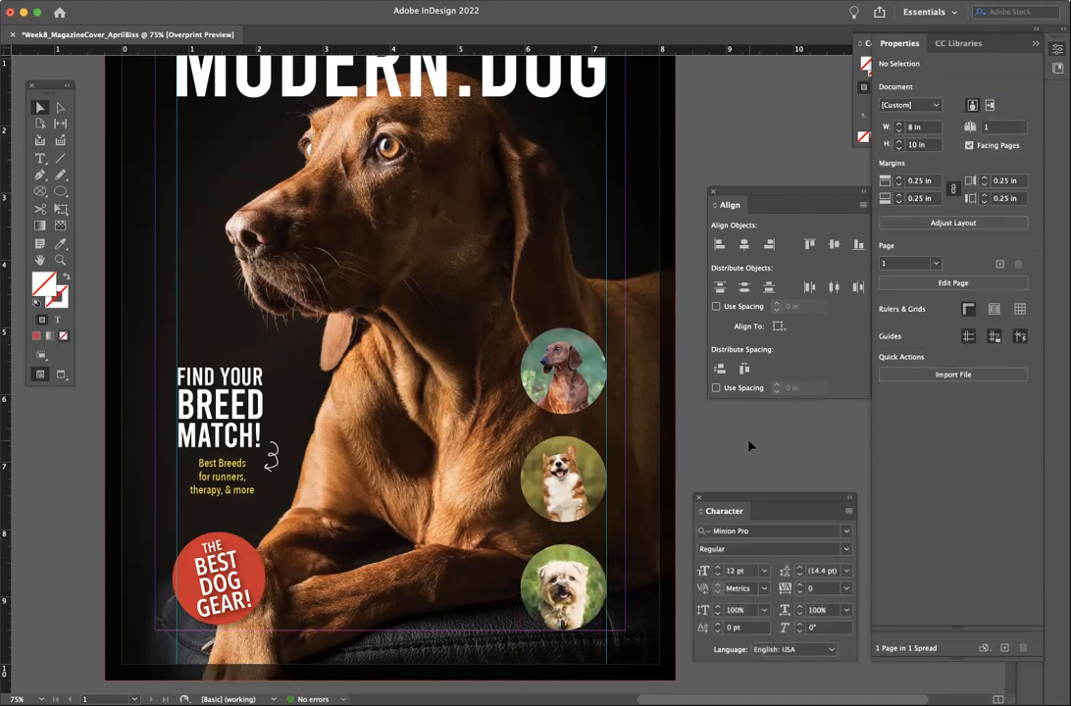
- Select all three dog circles and add an Object > Effects > Drop Shadow
left_click(574, 383)
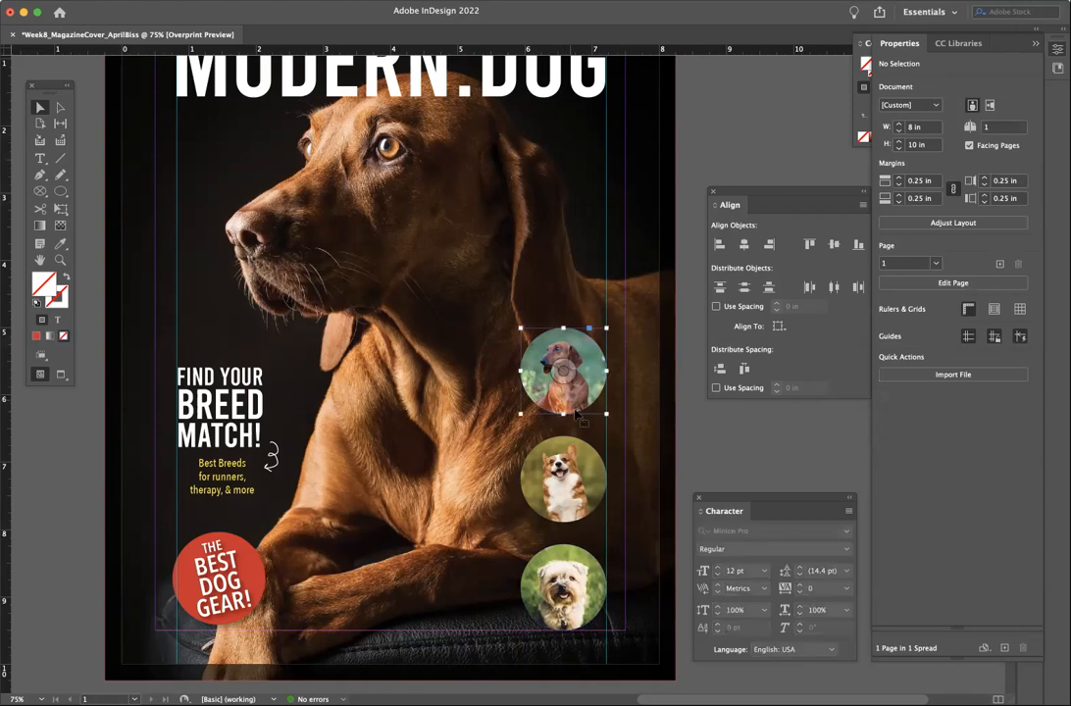
left_click(582, 471, "shift")
left_click(586, 567, "shift")
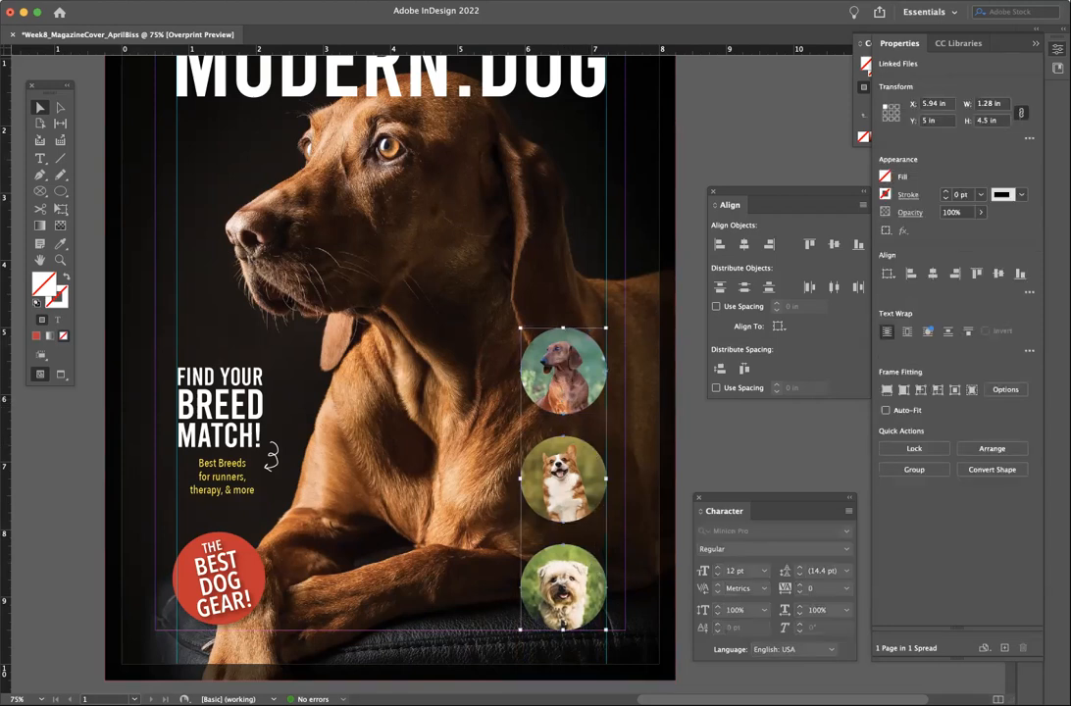
left_click(271, 1)
mouse_move(230, 1)
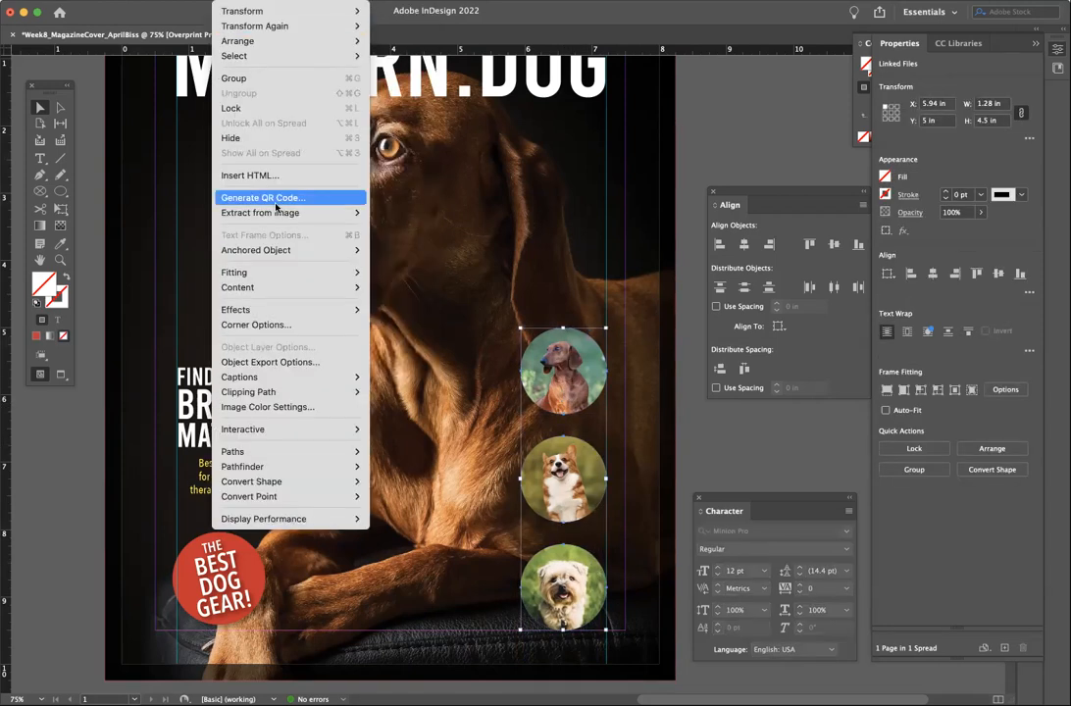
mouse_move(271, 311)
left_click(406, 332)
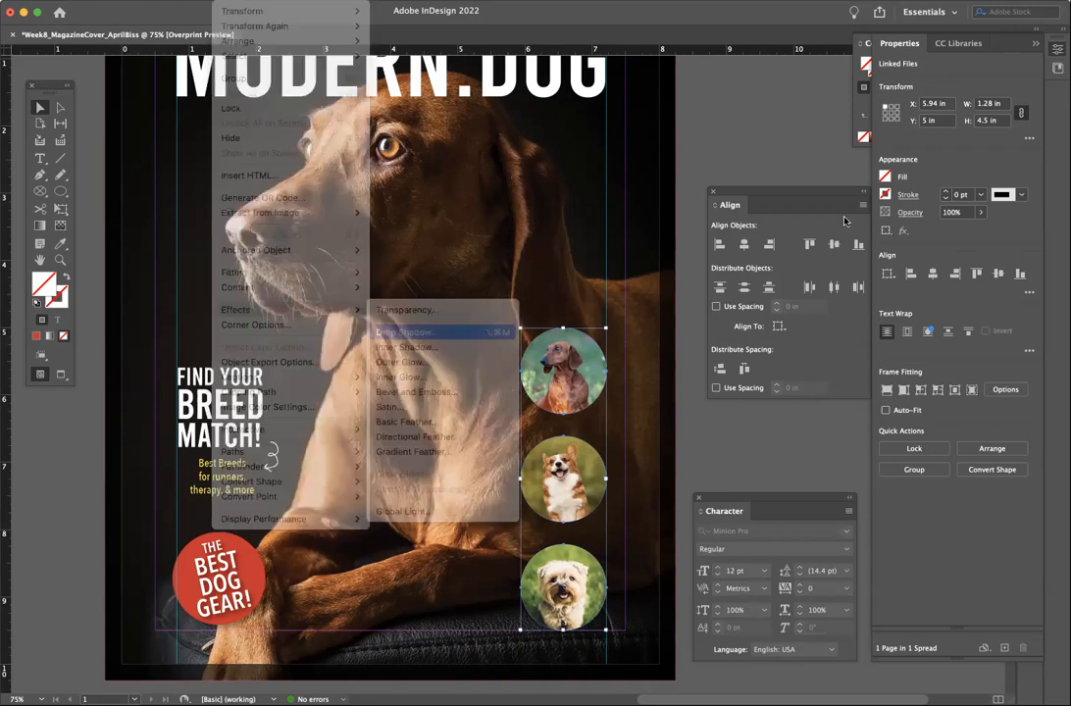
- Set the drop shadow to 45% opacity and 0.0625 in size, and apply it
left_click_drag(644, 218, 923, 72)
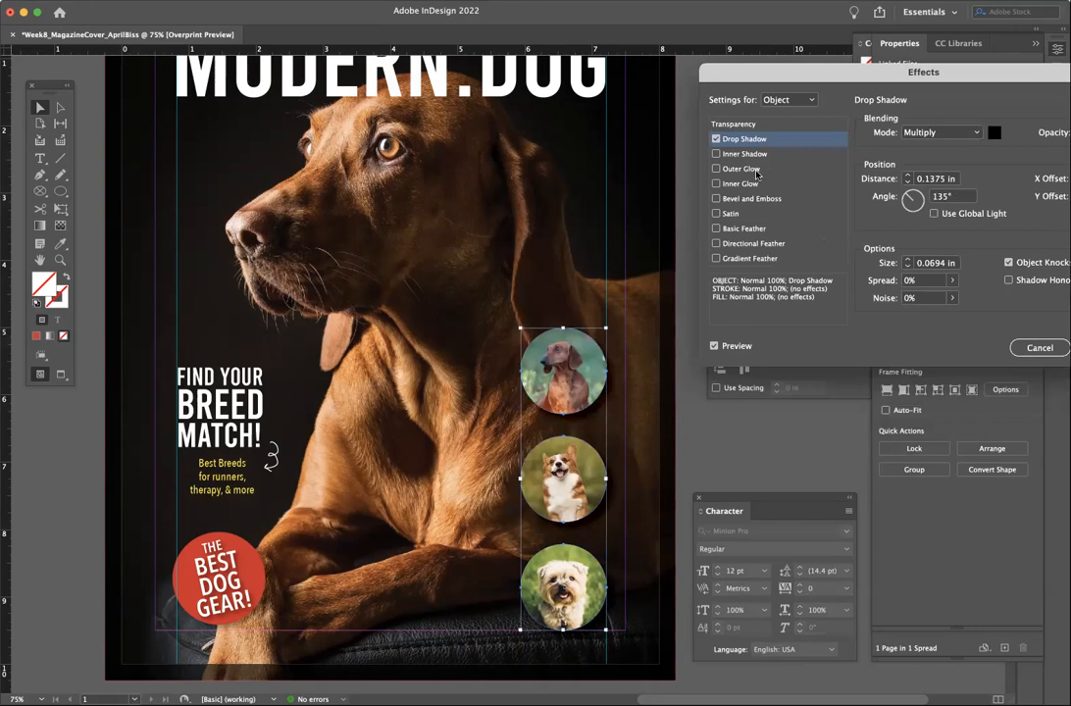
left_click_drag(1004, 81, 899, 63)
left_click(1017, 115)
left_click_drag(1002, 134, 974, 143)
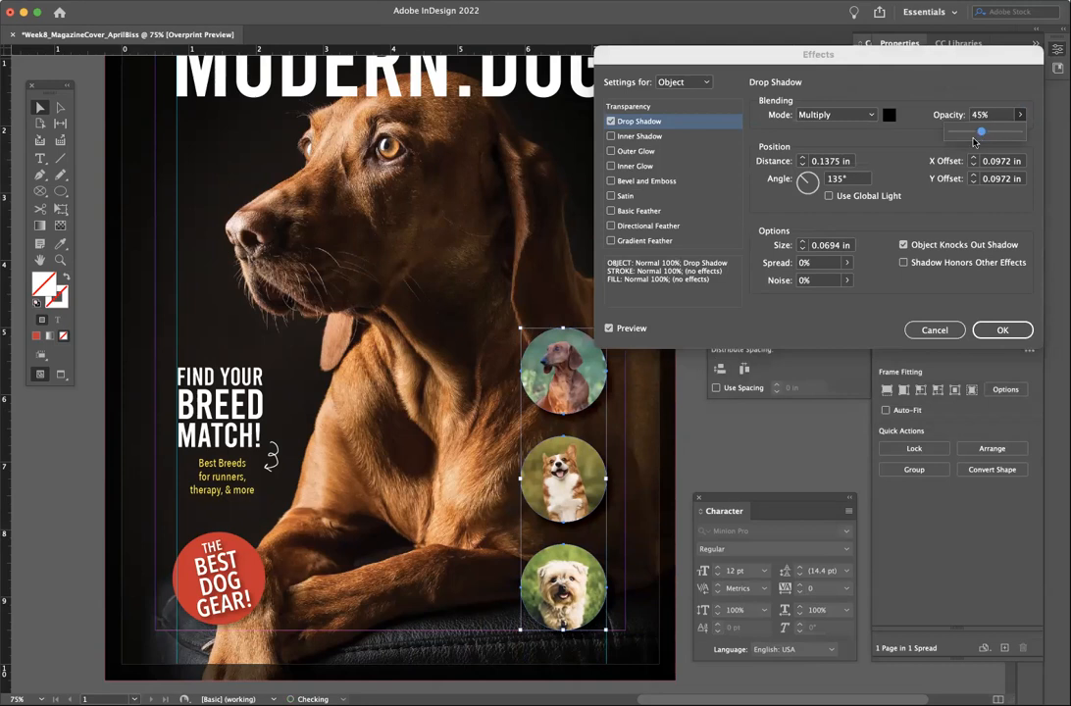
left_click(801, 251)
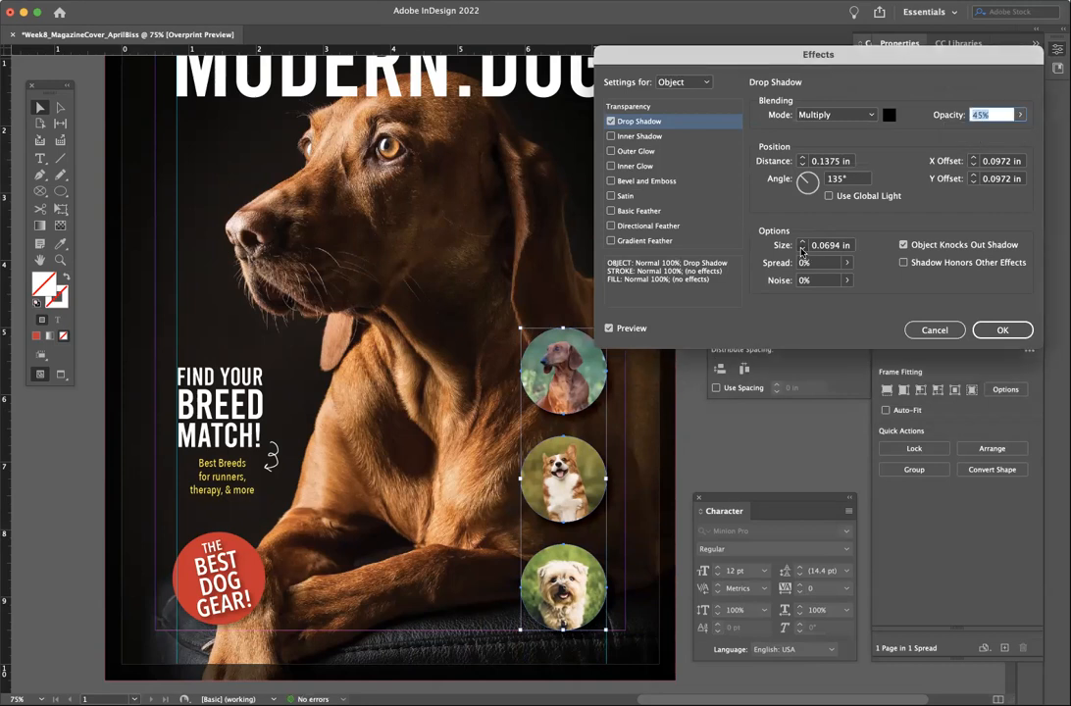
left_click(801, 251)
left_click(802, 242)
left_click(991, 330)
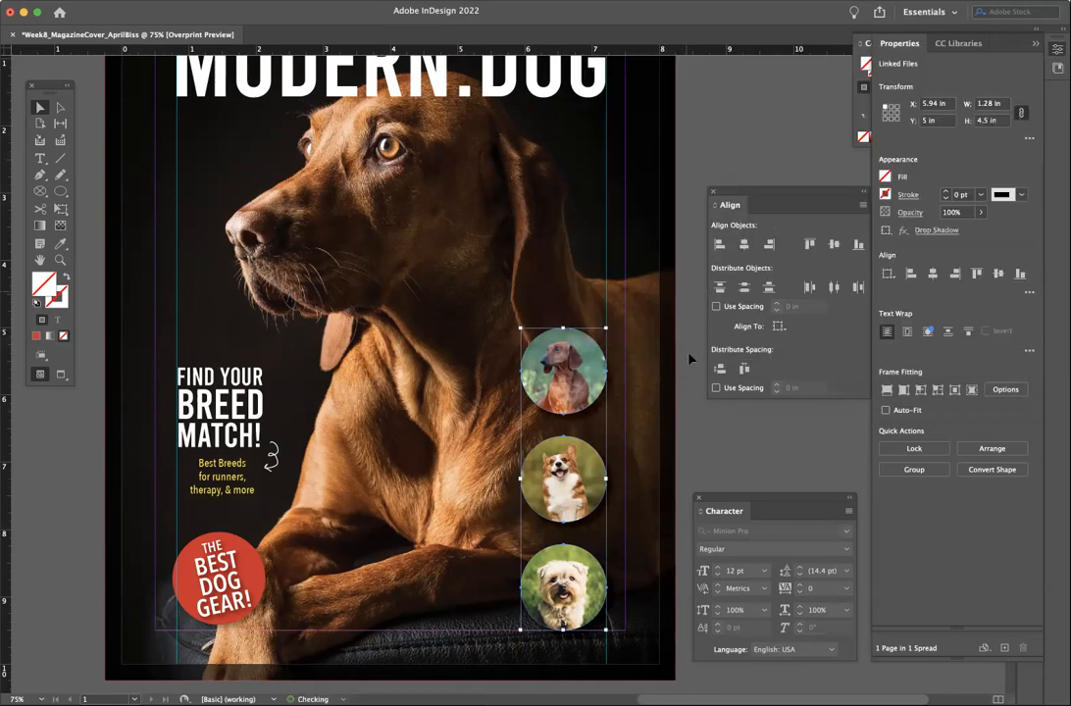
left_click(721, 431)
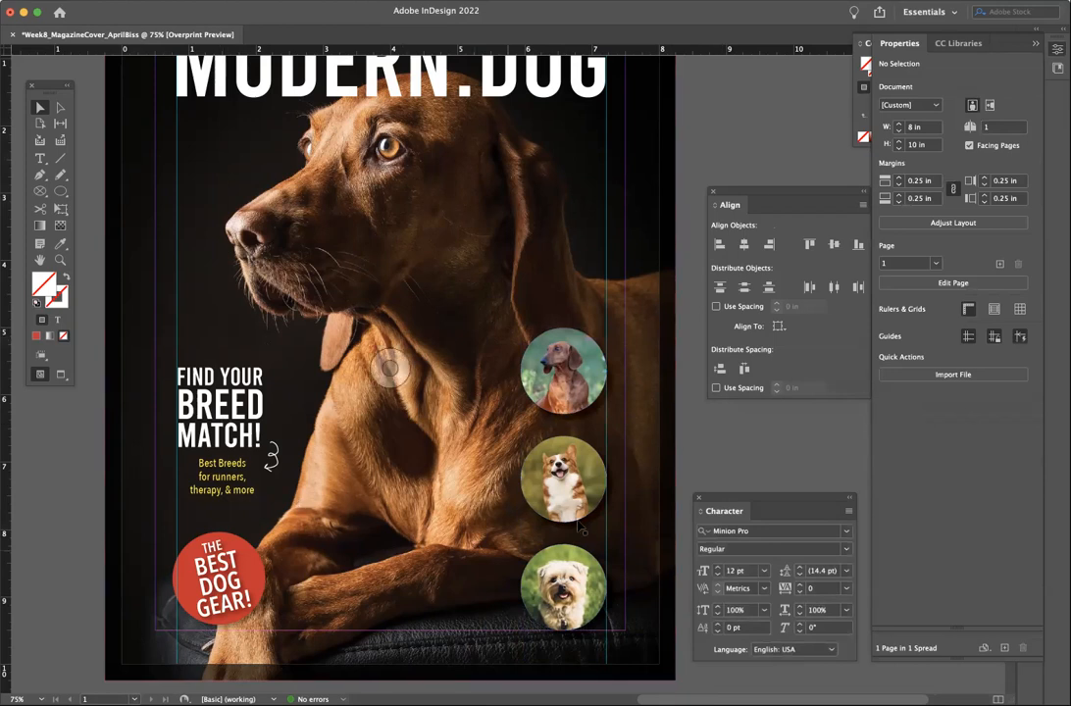
- Draw a caption text frame beneath the top dachshund circle, toggle the panels, and undo the last change
left_click(41, 160)
left_click_drag(528, 421, 610, 434)
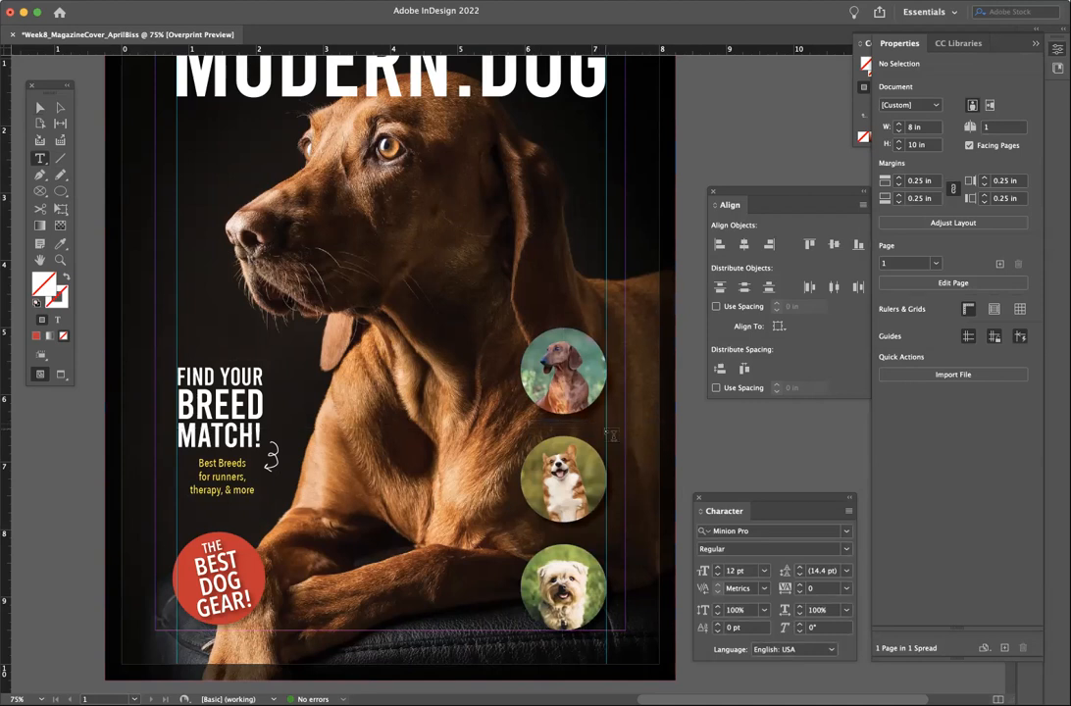
left_click(40, 107)
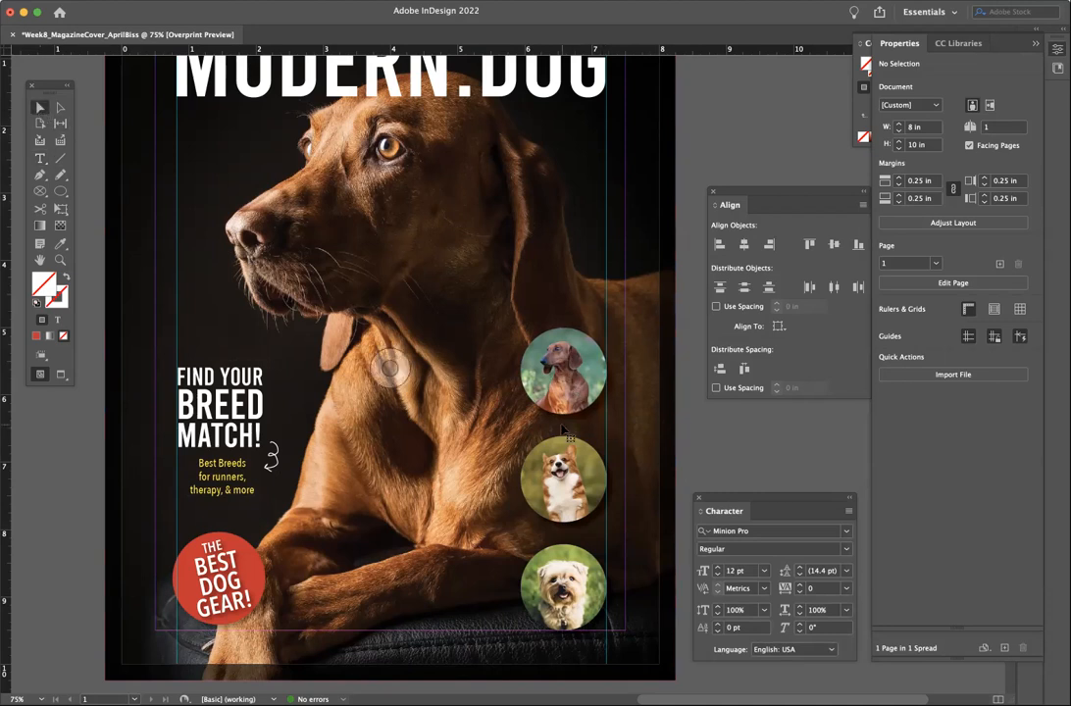
left_click(563, 430)
left_click(95, 245)
left_click(39, 157)
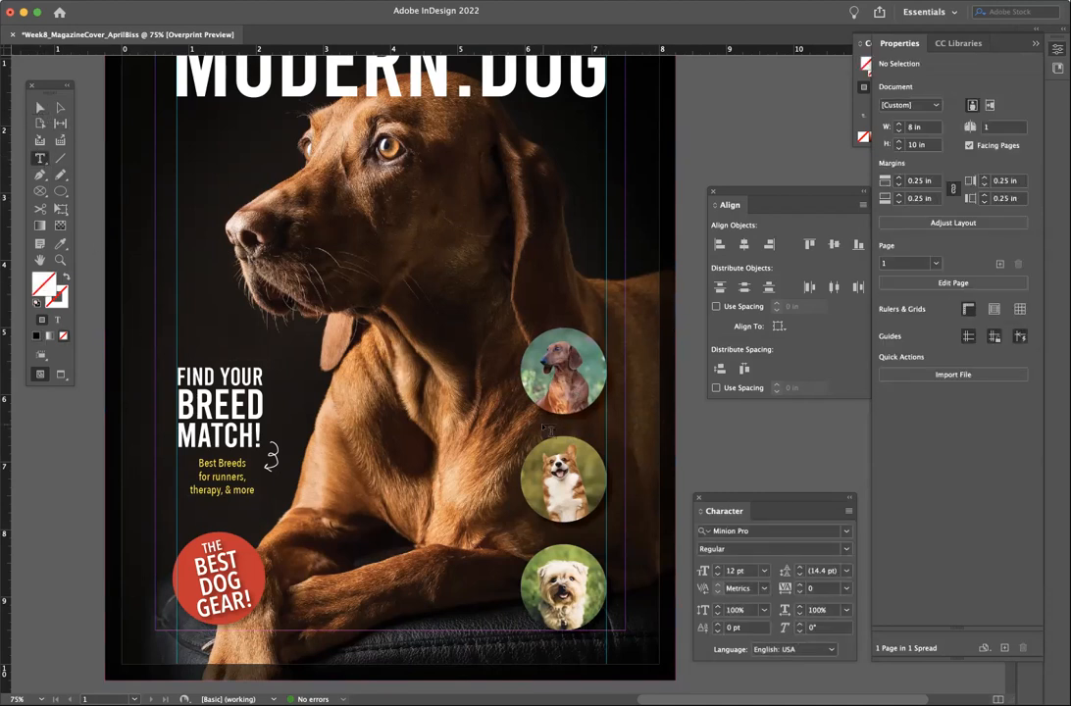
left_click_drag(523, 435, 616, 441)
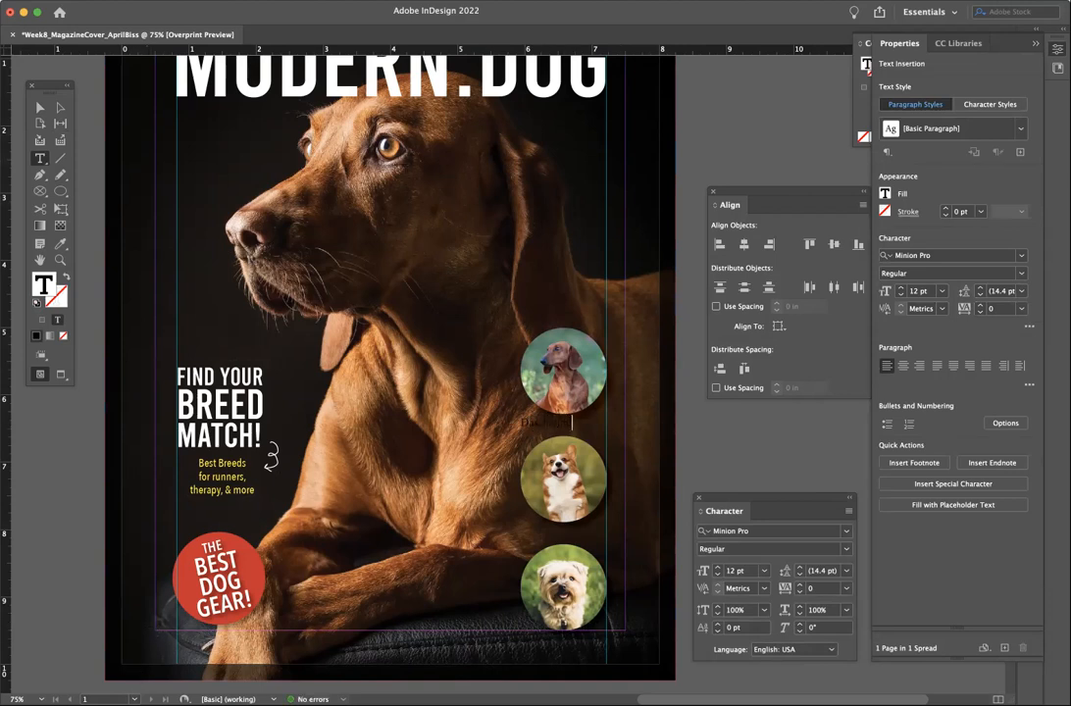
key("Tab")
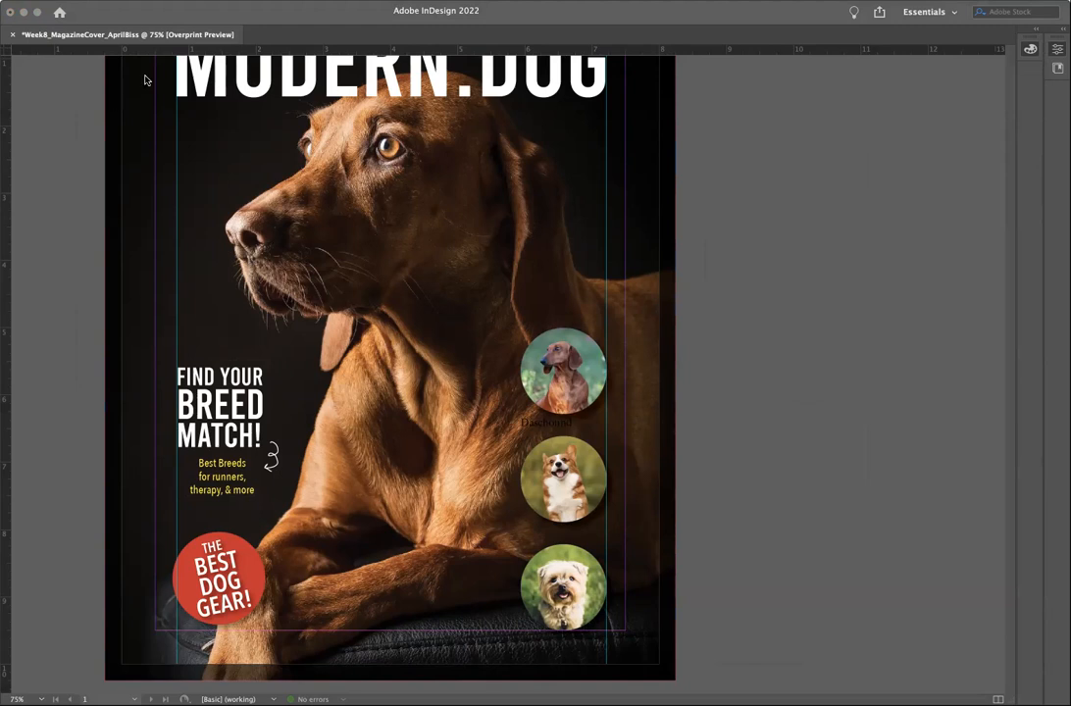
key("Tab")
key("super+z")
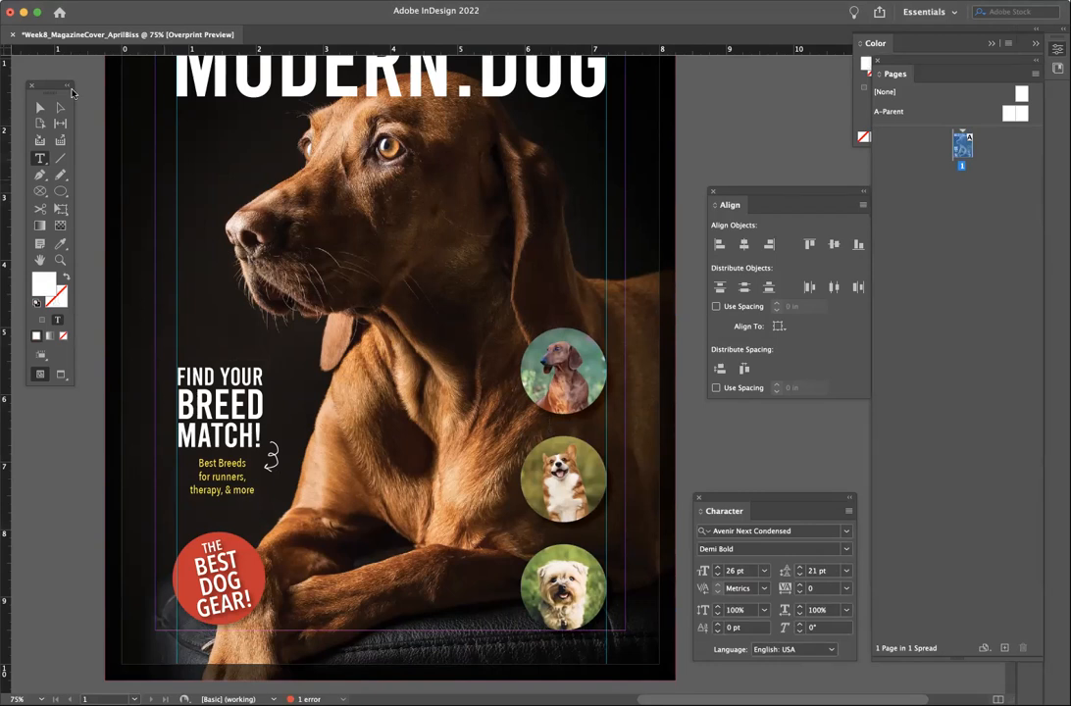
left_click(39, 107)
left_click(39, 158)
left_click_drag(525, 415, 609, 432)
left_click(820, 534)
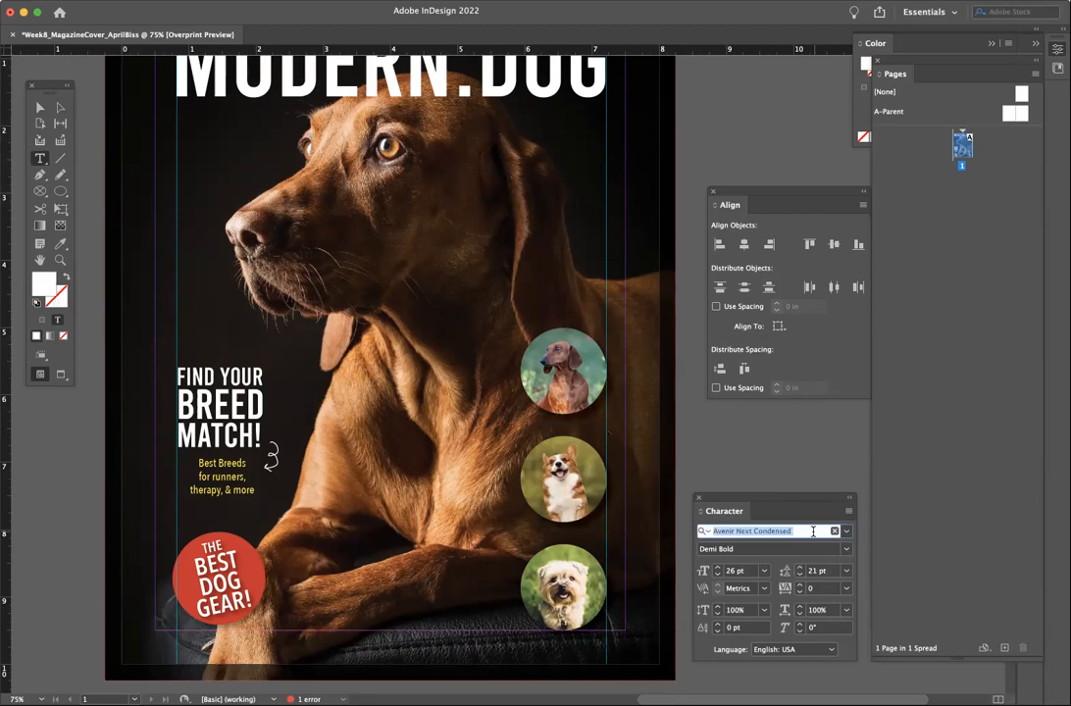
left_click(718, 576)
left_click(718, 576)
left_click(717, 575)
left_click(718, 574)
left_click(717, 574)
left_click(718, 575)
left_click(718, 575)
left_click(718, 575)
left_click(718, 577)
left_click(718, 576)
left_click(718, 577)
left_click(718, 577)
left_click(718, 577)
left_click(718, 576)
left_click(718, 577)
left_click(718, 577)
left_click(717, 578)
double_click(566, 419)
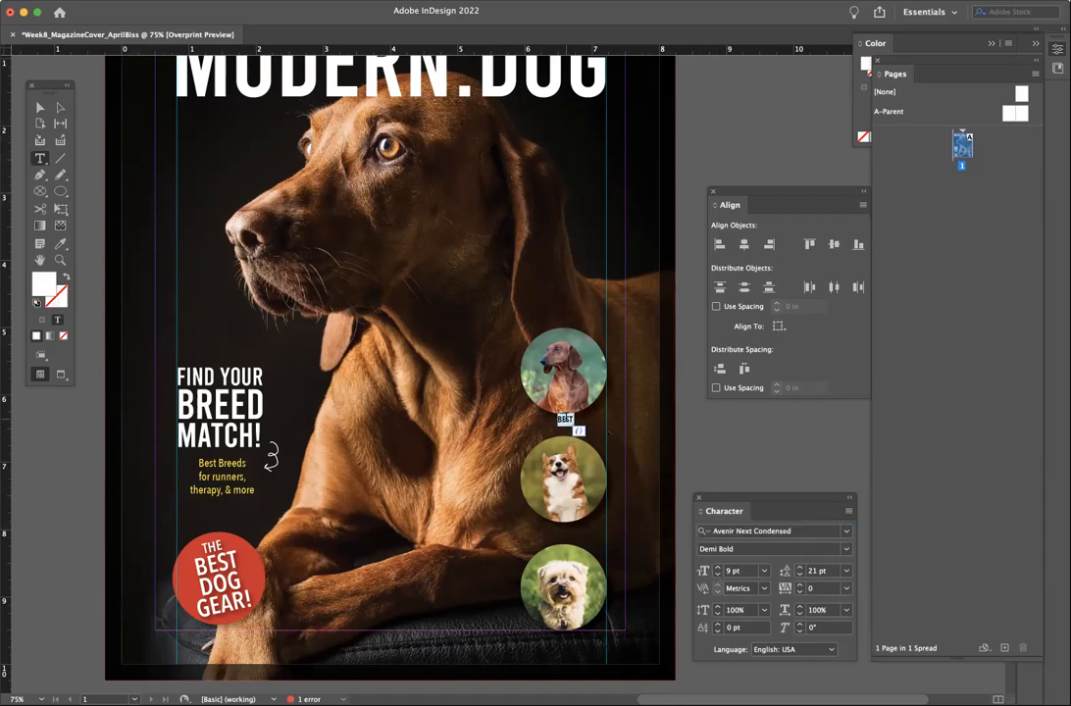
key("BackSpace")
key("super+a")
key("Tab")
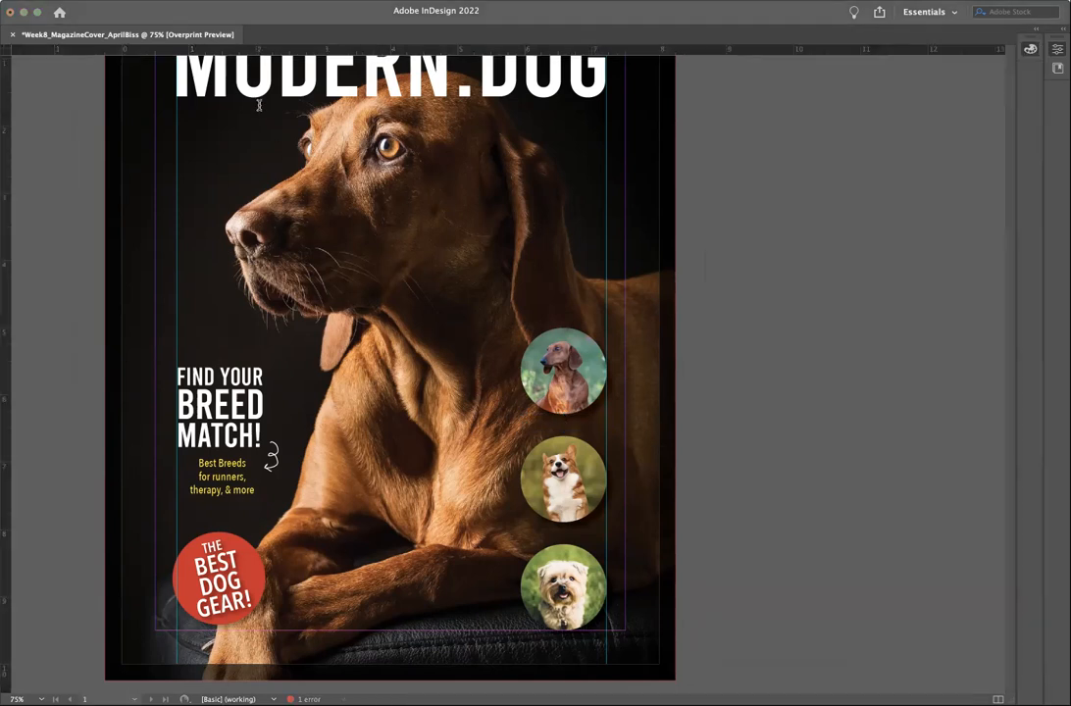
key("Tab")
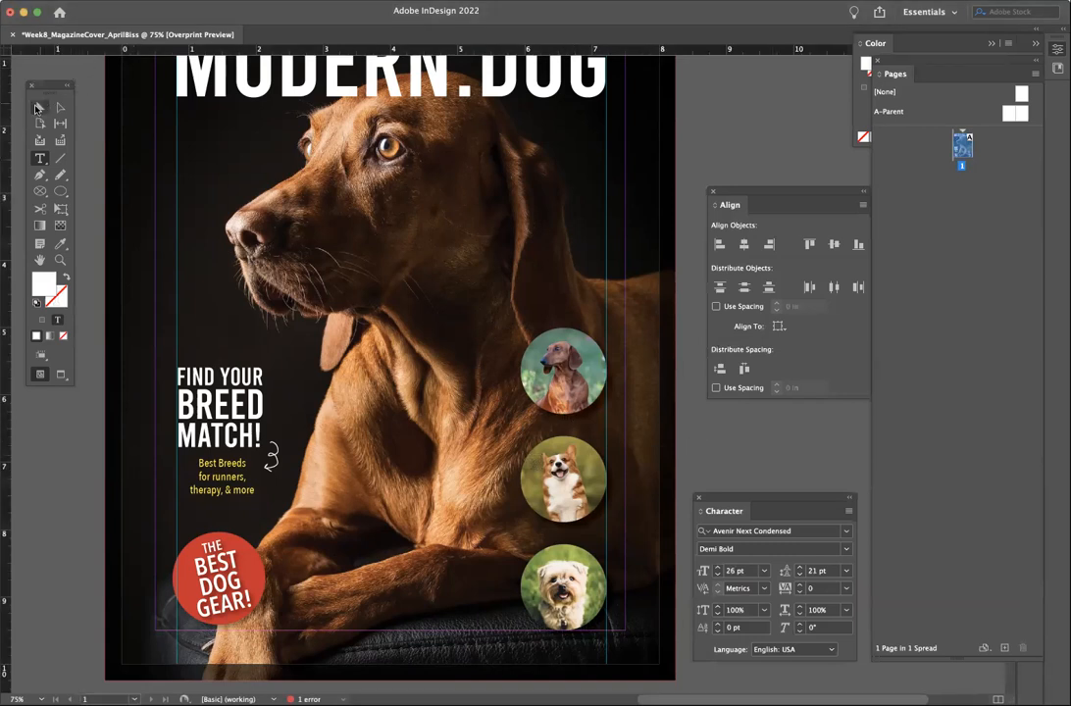
key("Escape")
key("t")
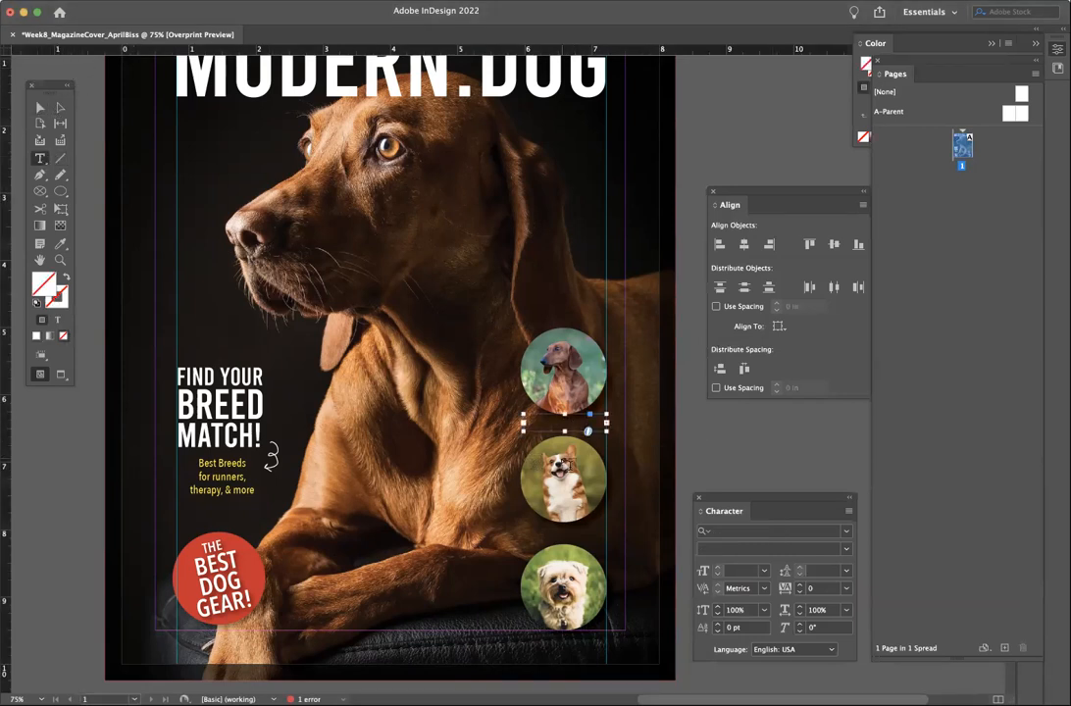
left_click(566, 430)
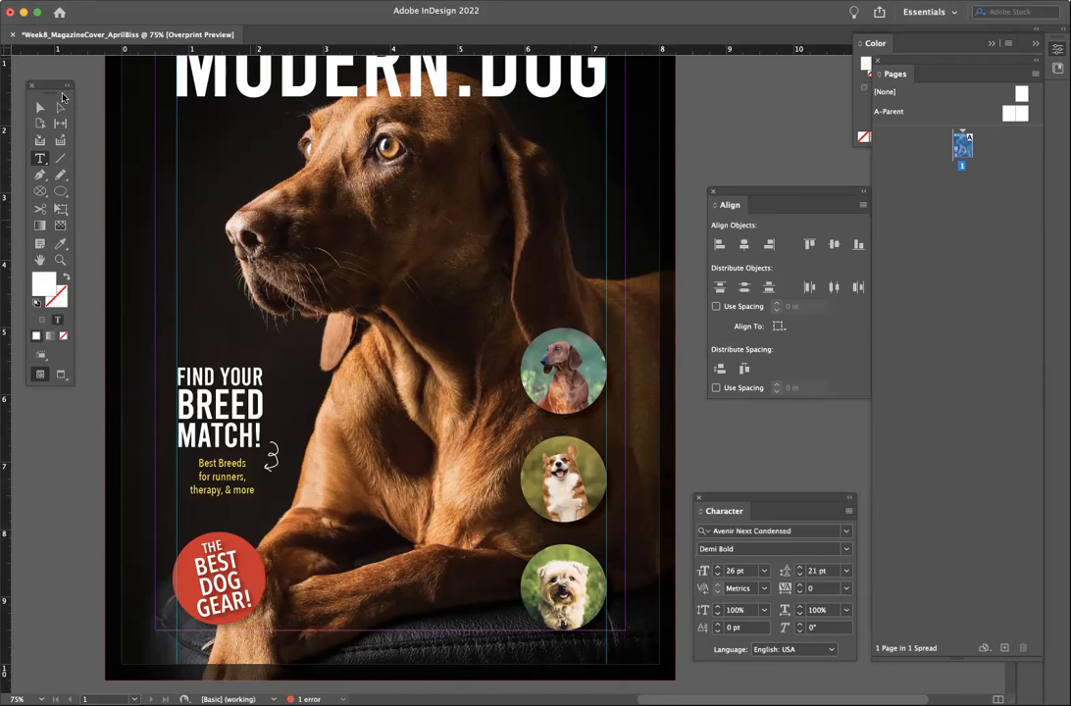
left_click(38, 108)
- Draw a text frame on the pasteboard and capitalise its caption to 'Dachshund'
left_click(39, 158)
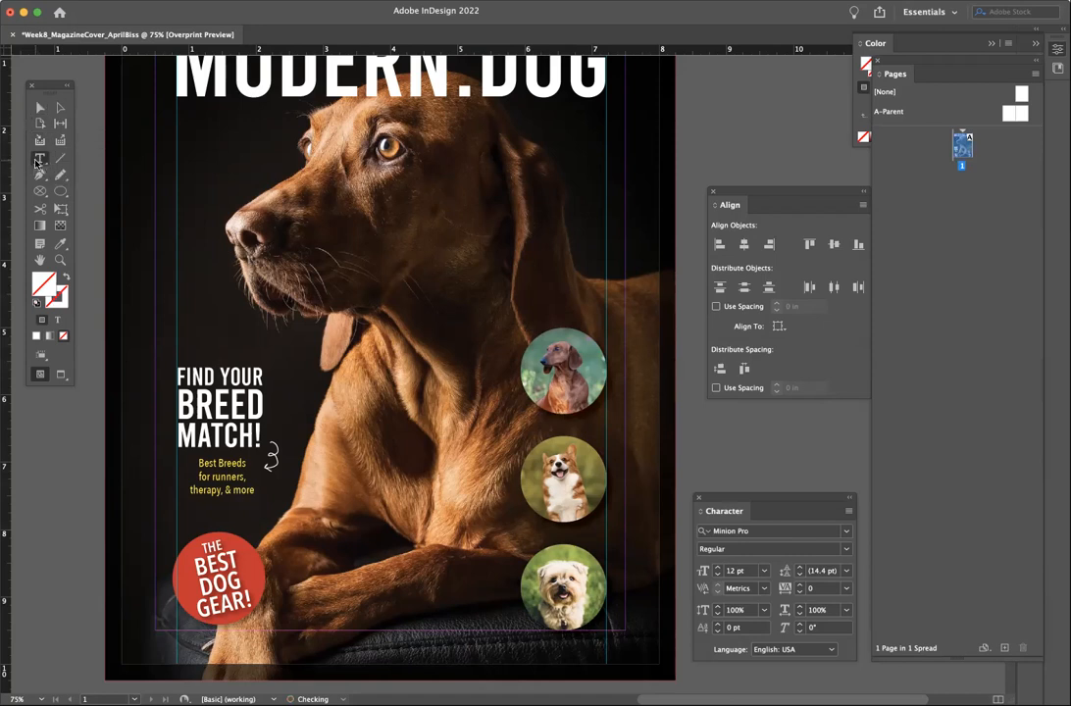
scroll(519, 345, "right", 5)
left_click_drag(490, 326, 645, 397)
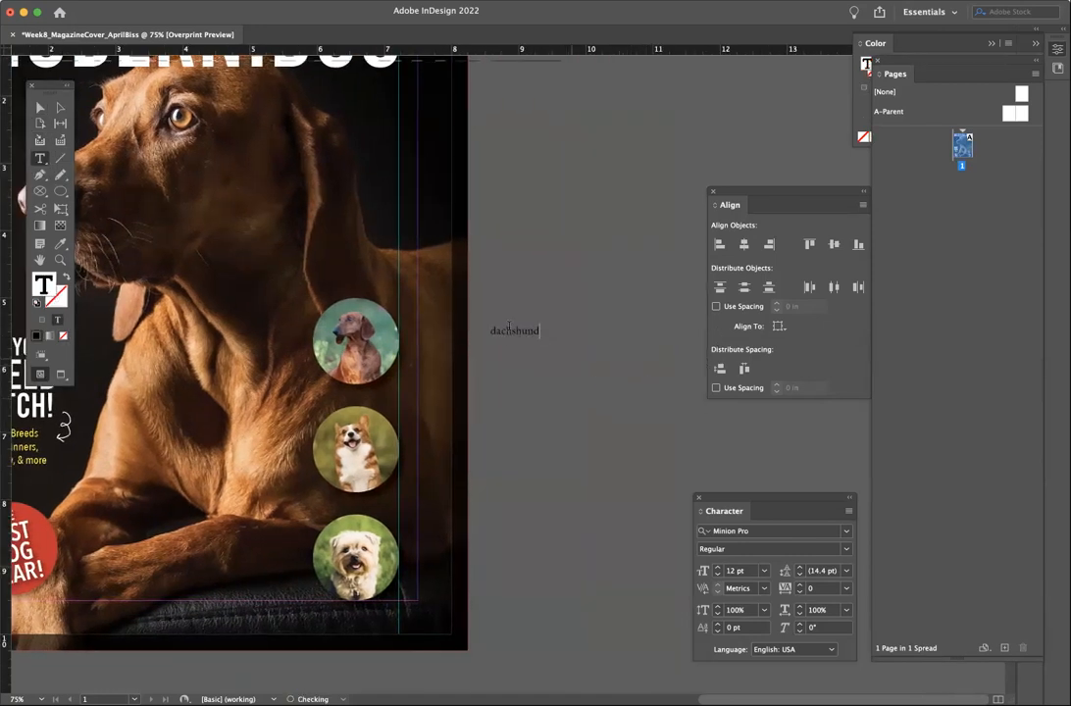
left_click_drag(496, 332, 489, 331)
type("D")
double_click(518, 332)
- Make the caption white Avenir Next Condensed Bold and move it beneath the top dog circle
double_click(43, 286)
left_click(595, 290)
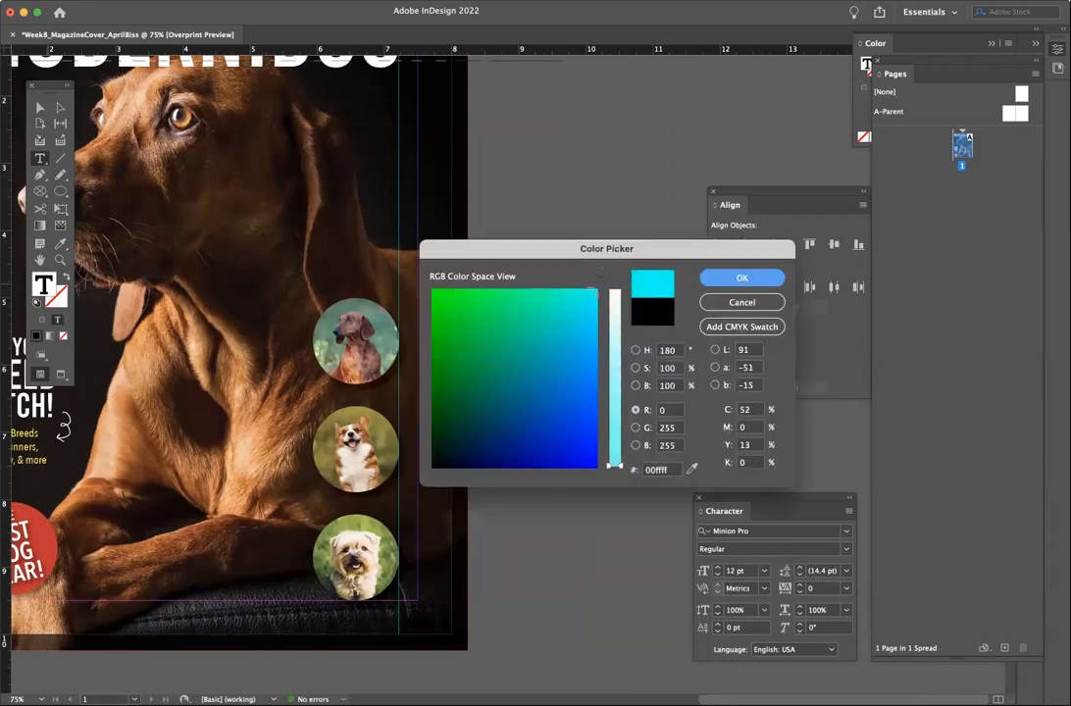
left_click_drag(614, 465, 617, 269)
left_click(737, 277)
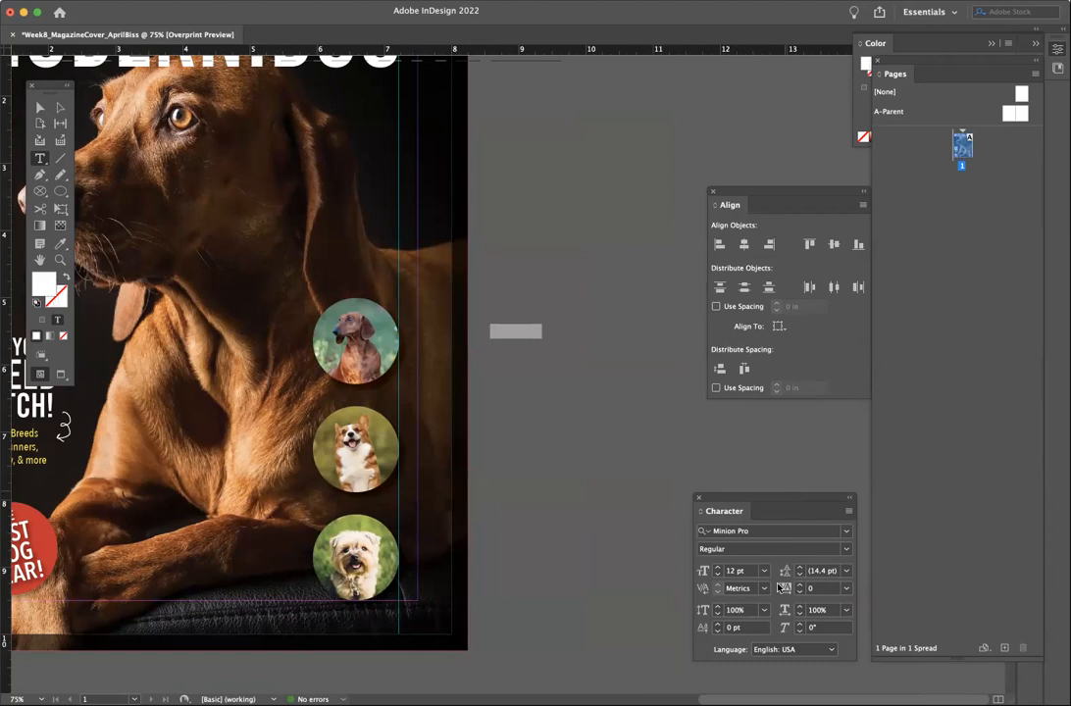
left_click(797, 531)
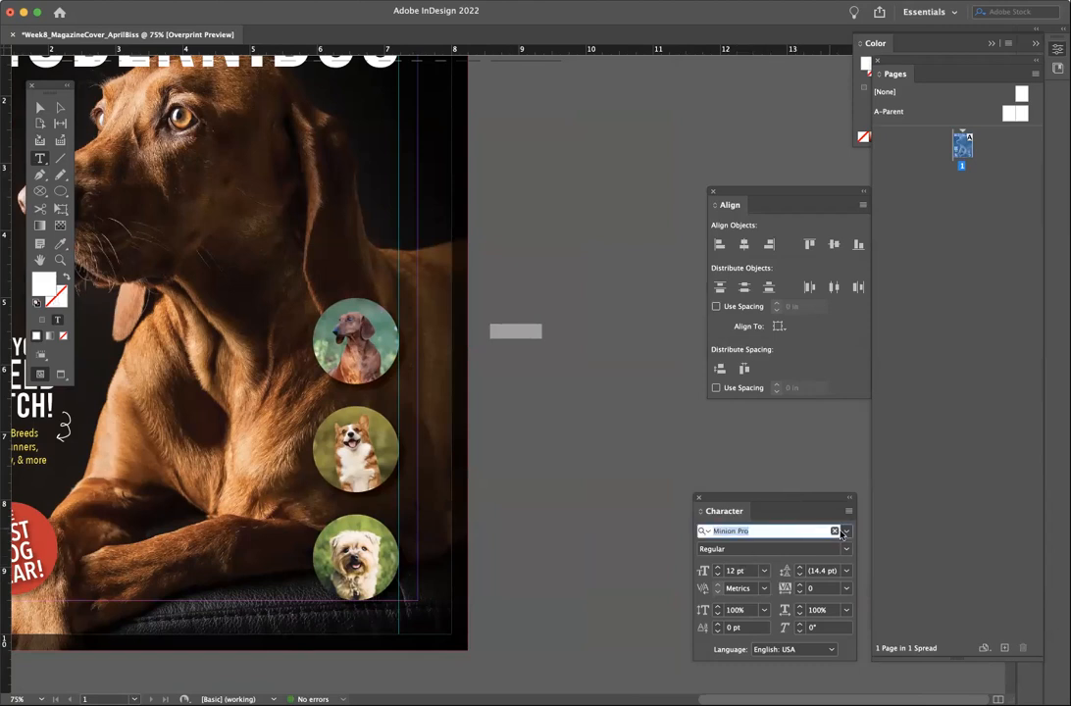
left_click(844, 532)
scroll(772, 165, "up", 10)
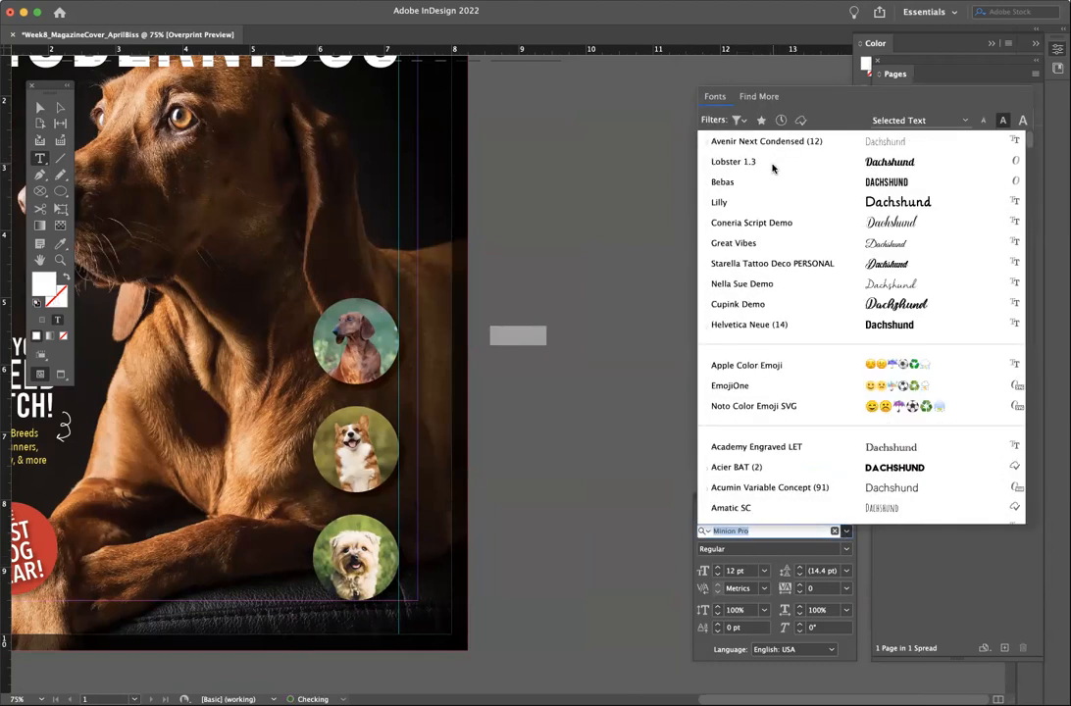
left_click(758, 144)
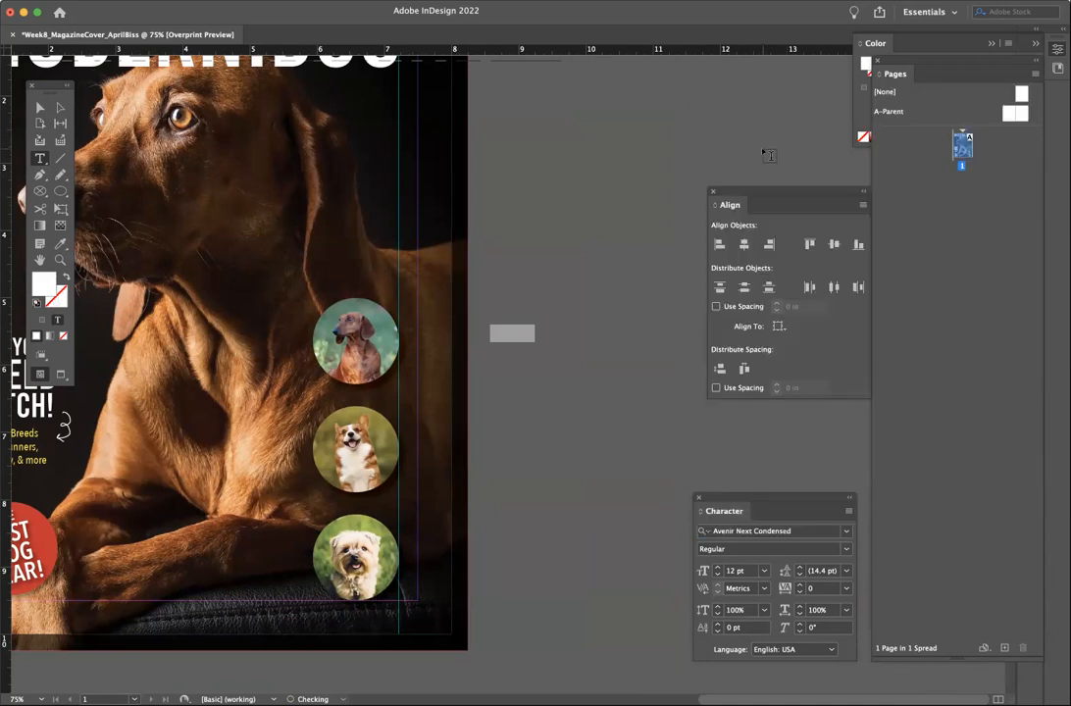
left_click(848, 550)
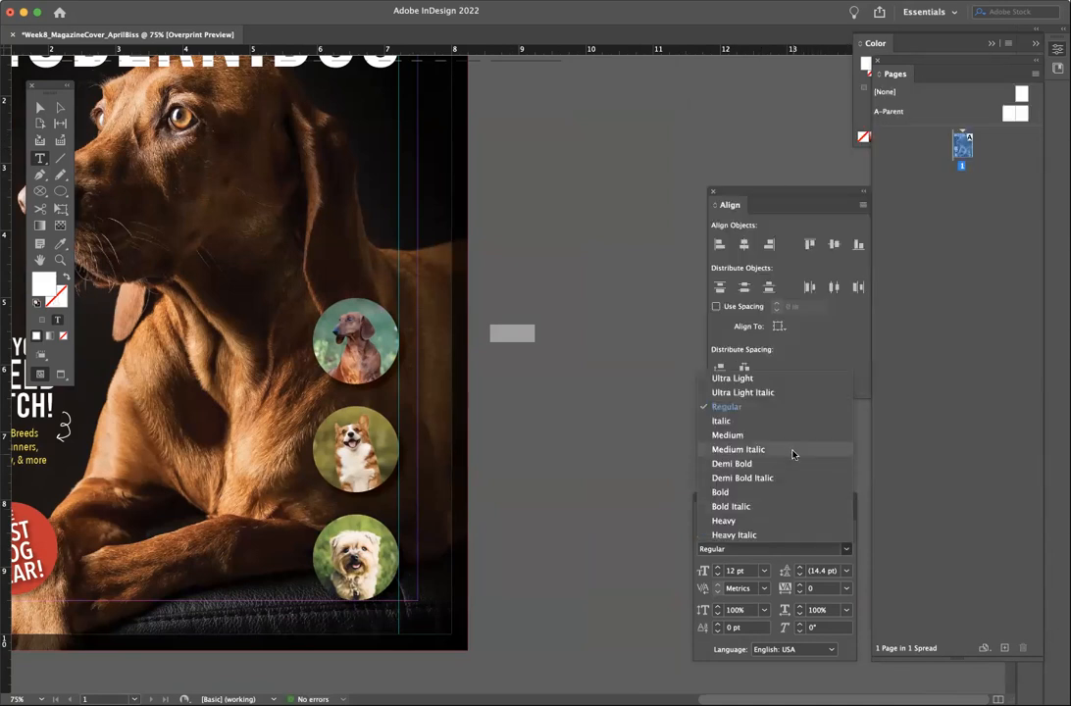
left_click(799, 493)
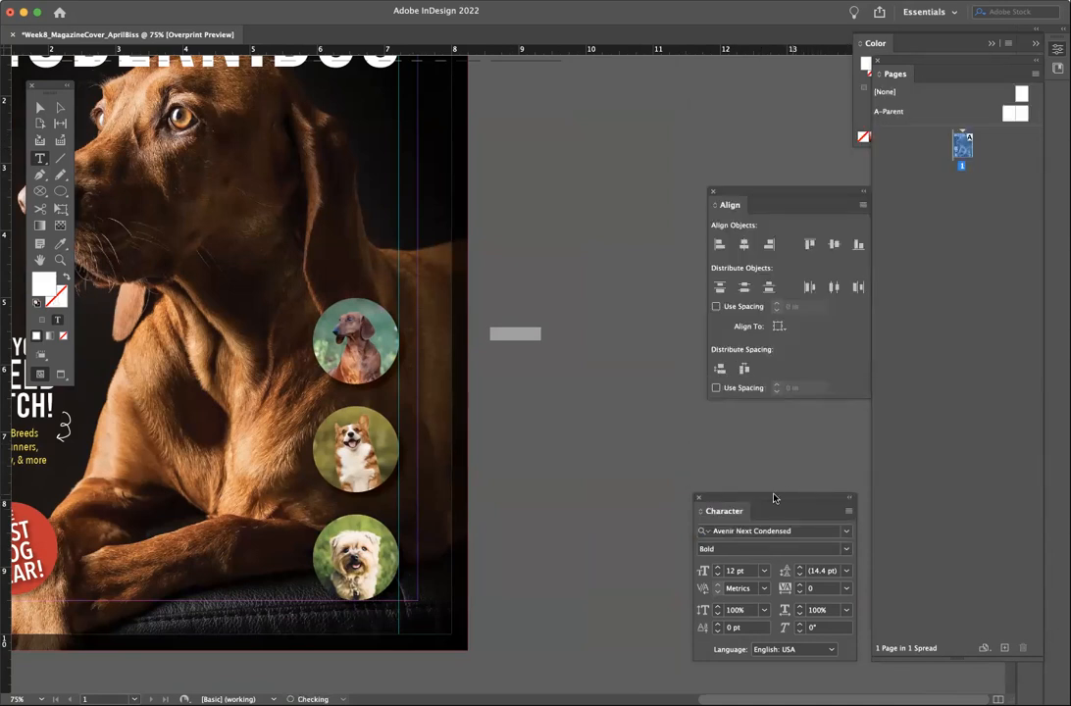
left_click(39, 107)
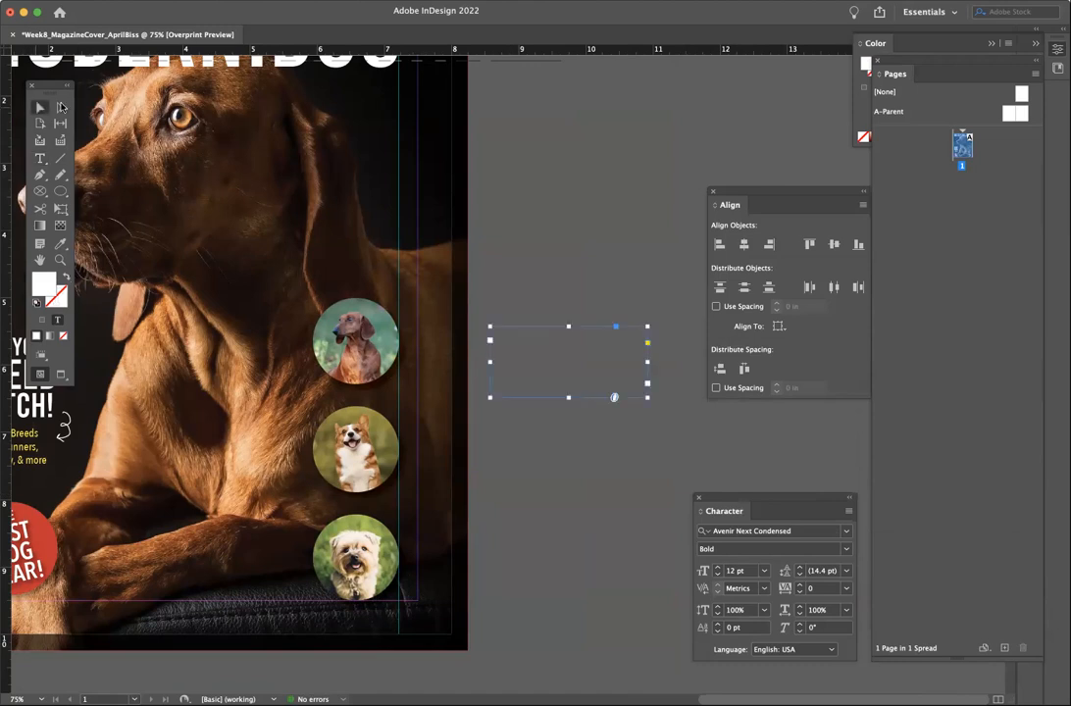
left_click_drag(542, 361, 369, 449)
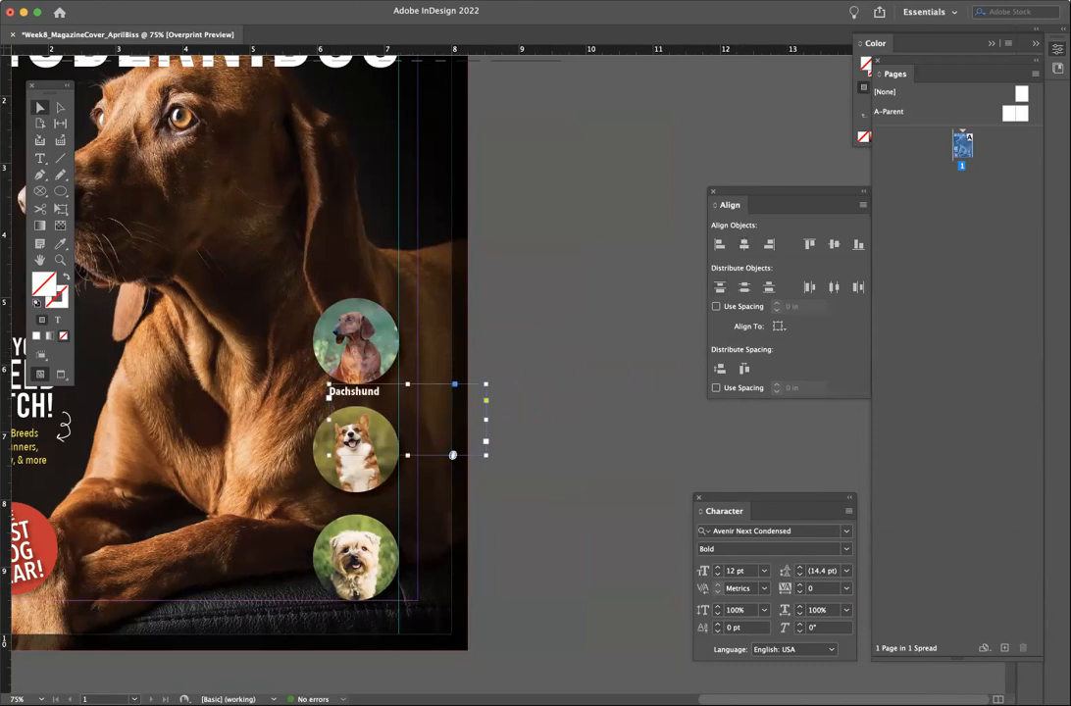
- Centre the Dachshund caption and fit its frame to the circle width using a vertical guide
left_click(338, 0)
mouse_move(369, 376)
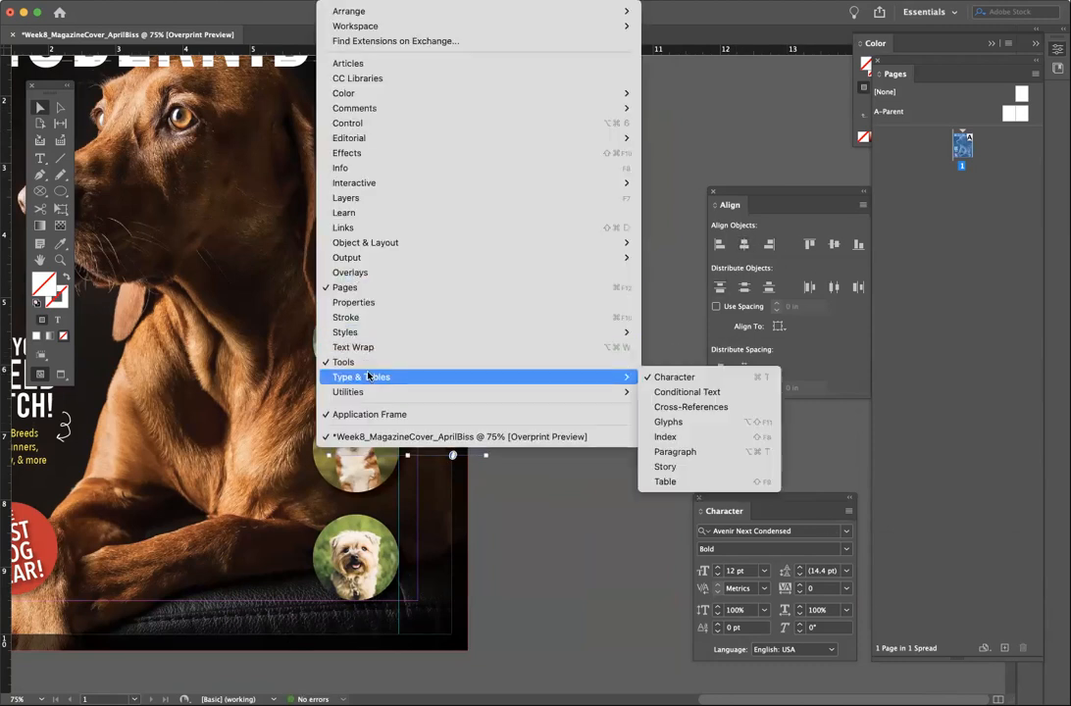
left_click(677, 451)
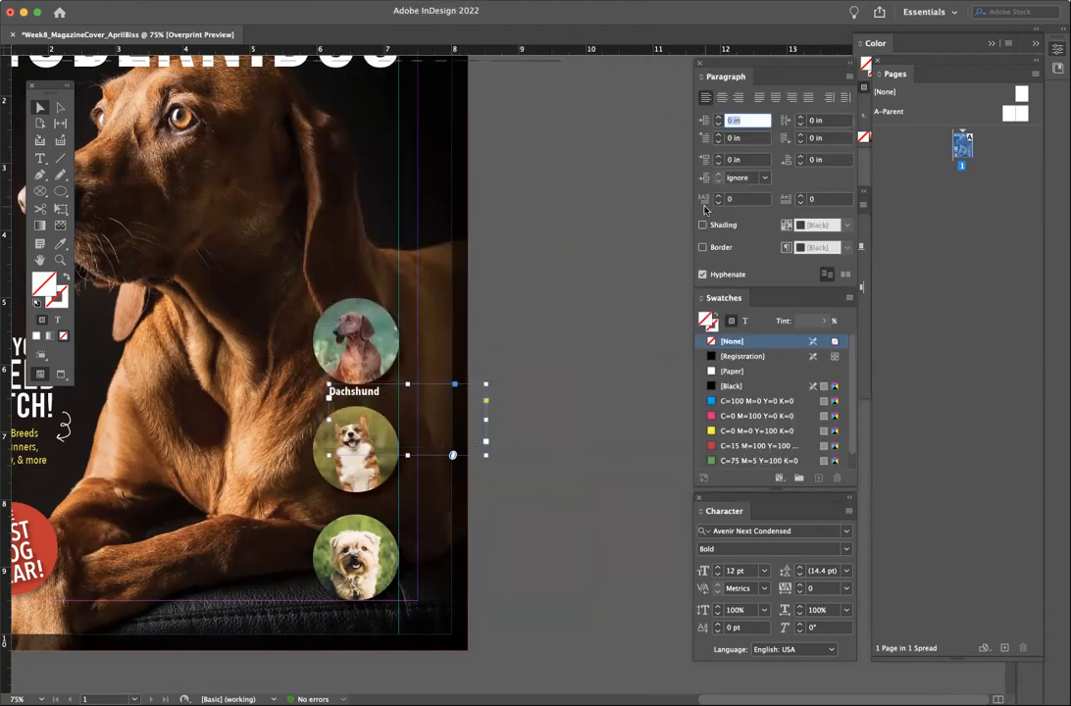
left_click(722, 97)
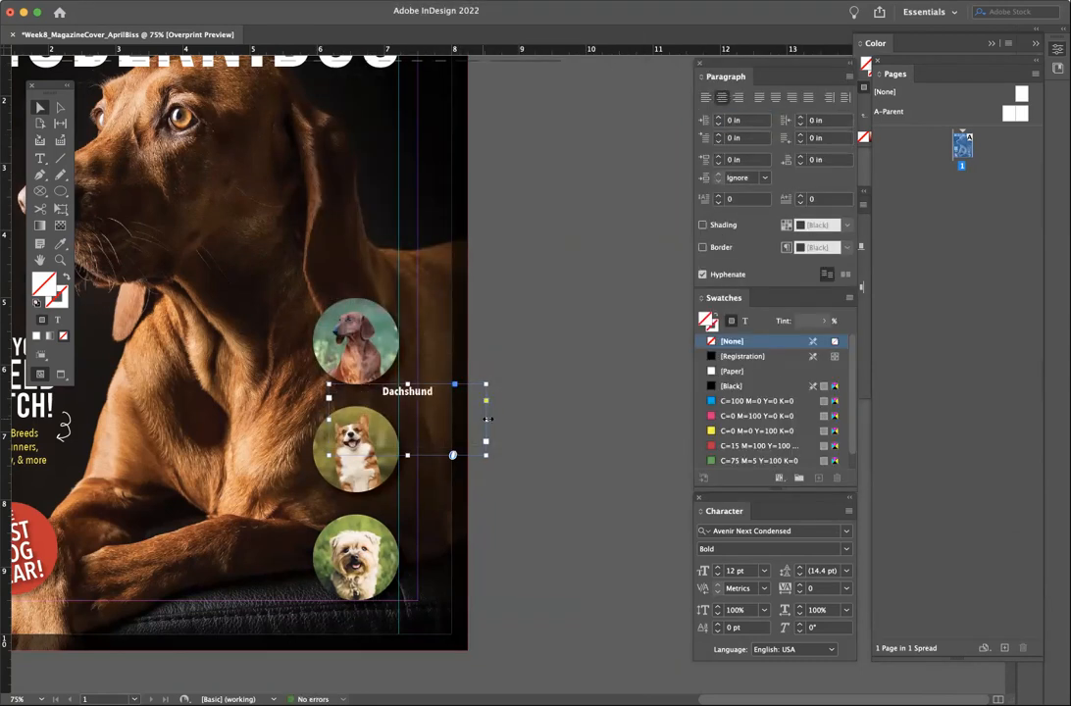
left_click_drag(484, 418, 399, 419)
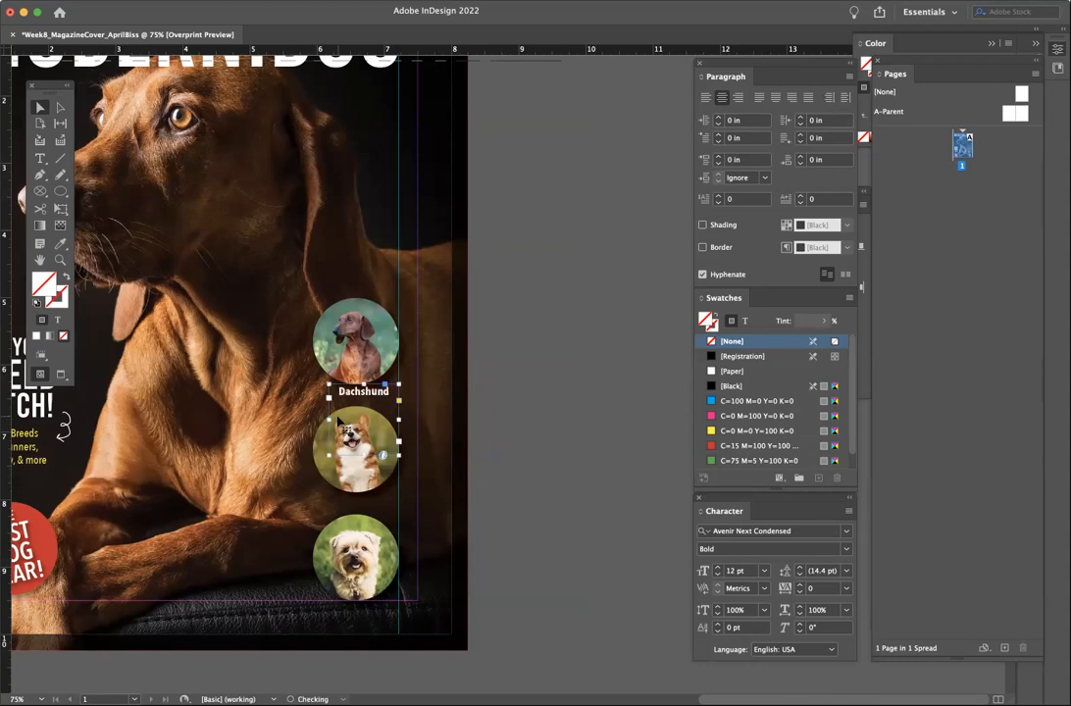
left_click_drag(7, 476, 312, 479)
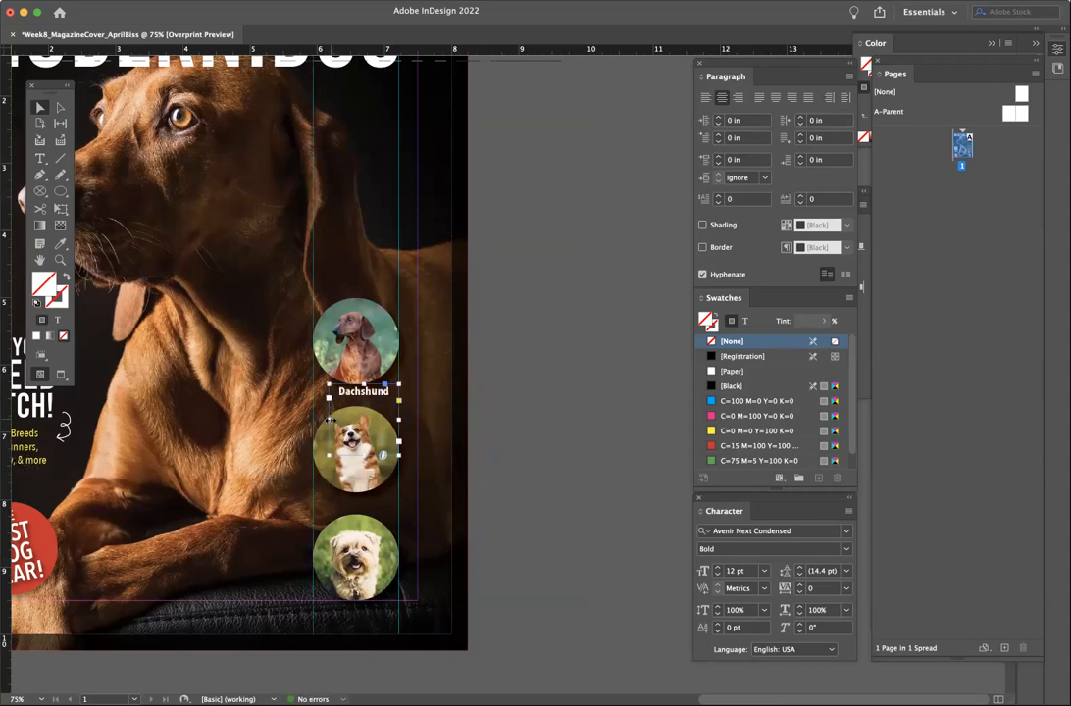
left_click_drag(328, 419, 313, 420)
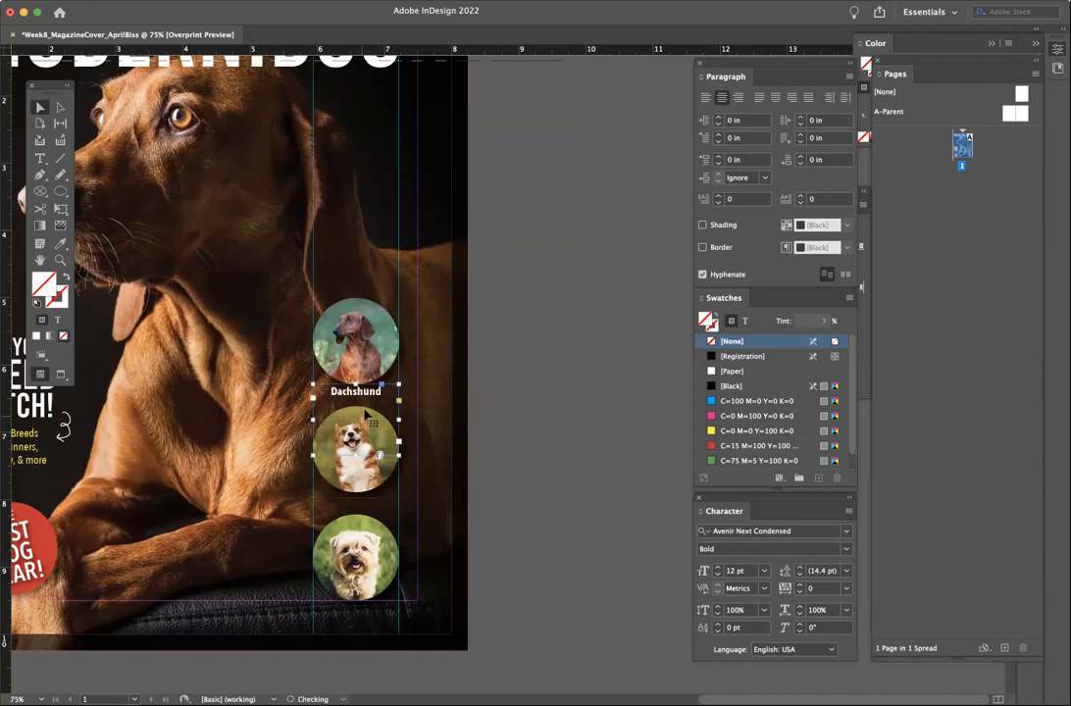
- Zoom in on the photo column and nudge the dachshund photo and caption up slightly
left_click(328, 333)
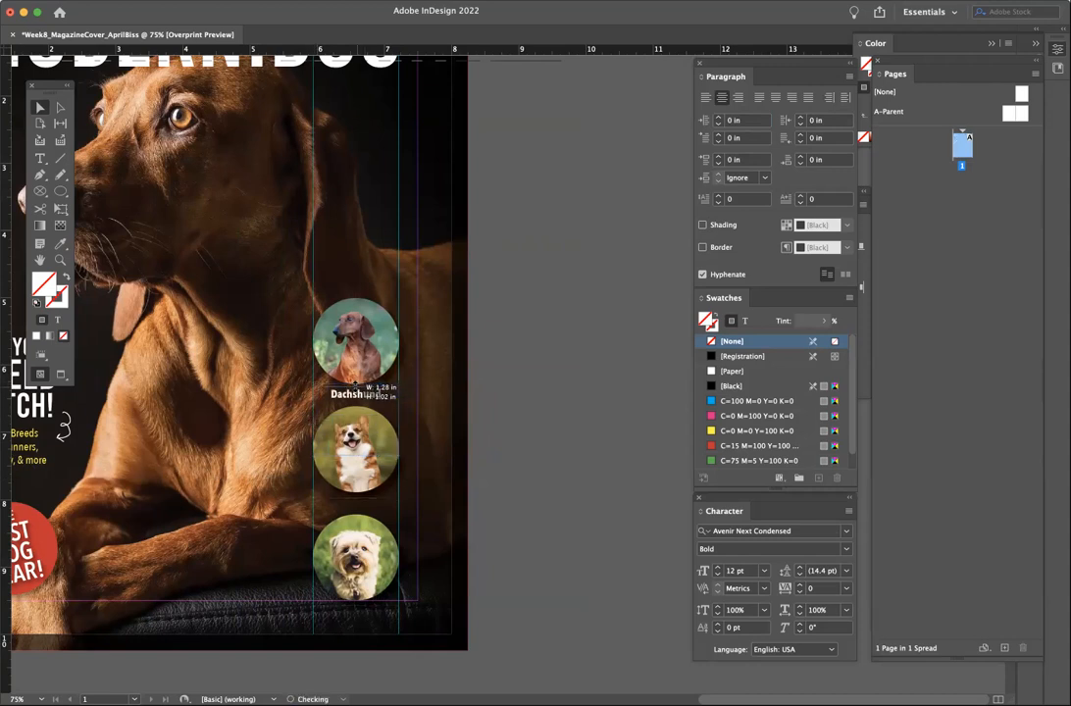
left_click(365, 354)
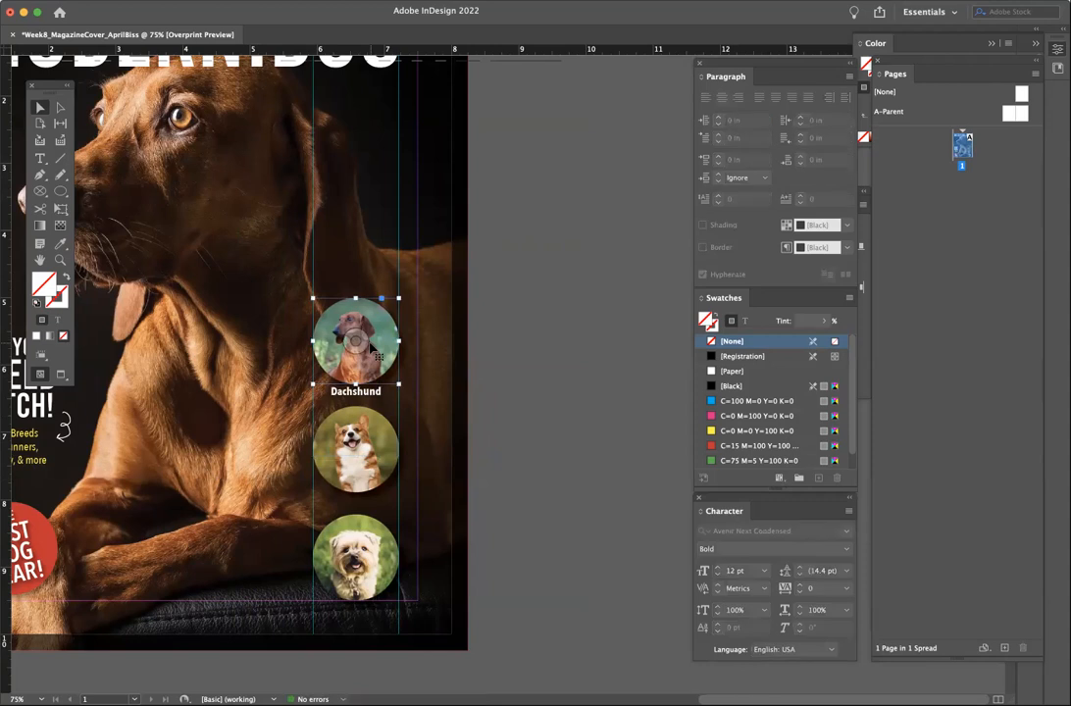
left_click(529, 433)
scroll(240, 351, "down", 3)
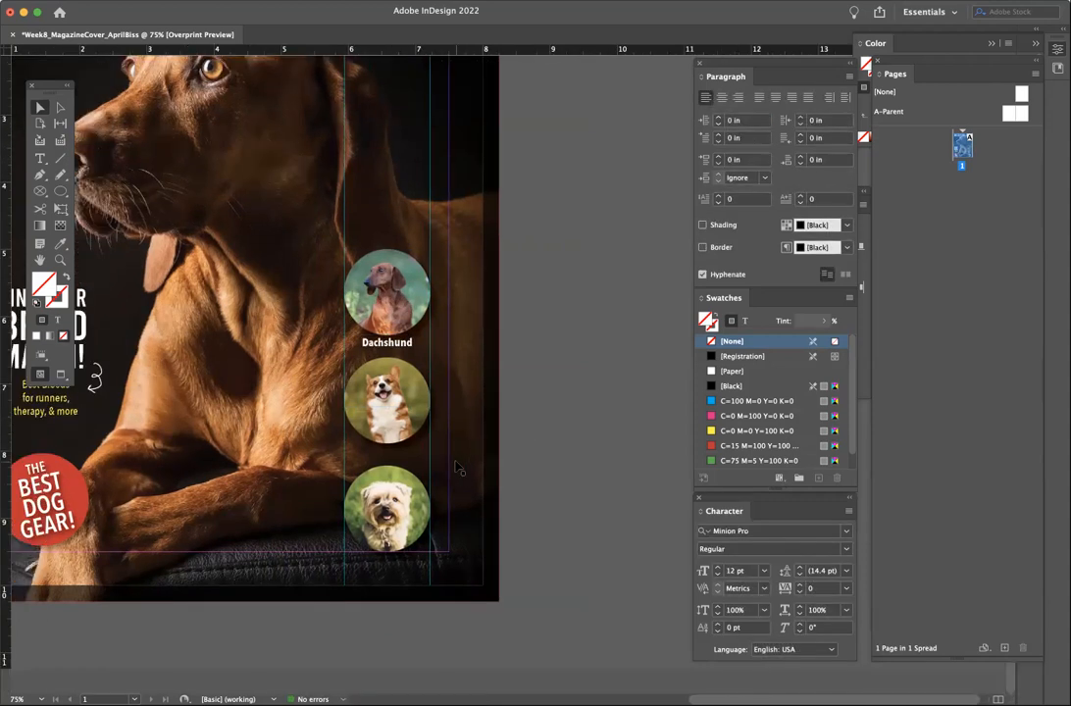
key("super+equal")
key("super+equal")
scroll(459, 469, "down", 2)
scroll(459, 469, "left", 2)
scroll(495, 315, "down", 3)
scroll(495, 315, "left", 2)
scroll(529, 196, "up", 5)
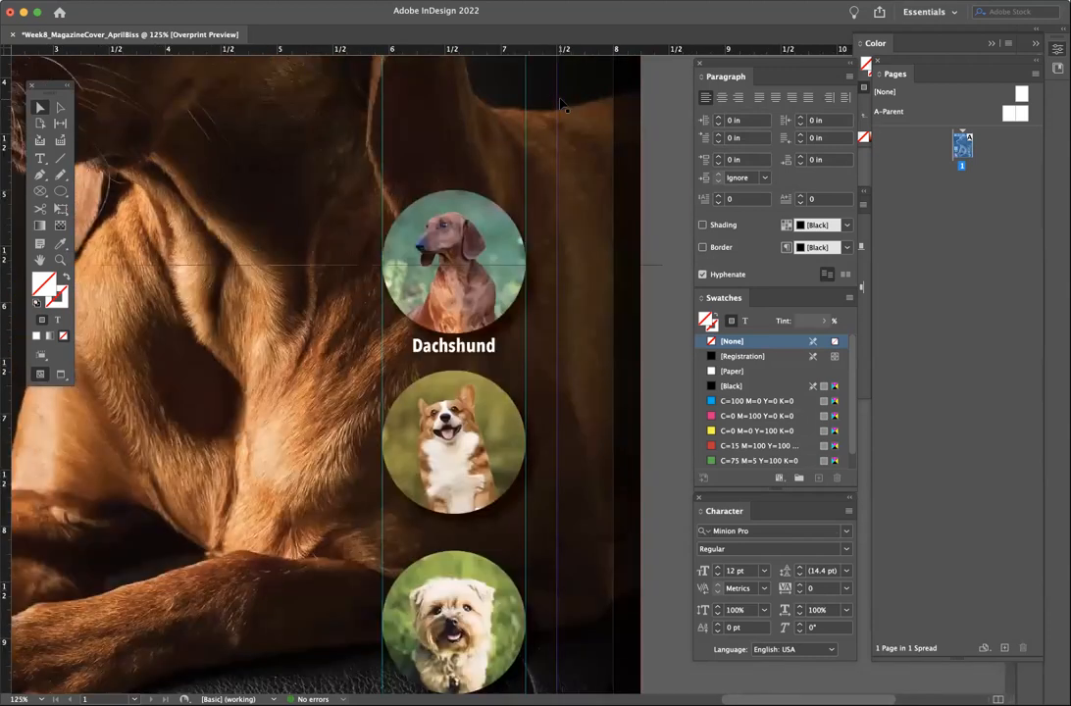
scroll(563, 105, "down", 2)
scroll(564, 105, "left", 1)
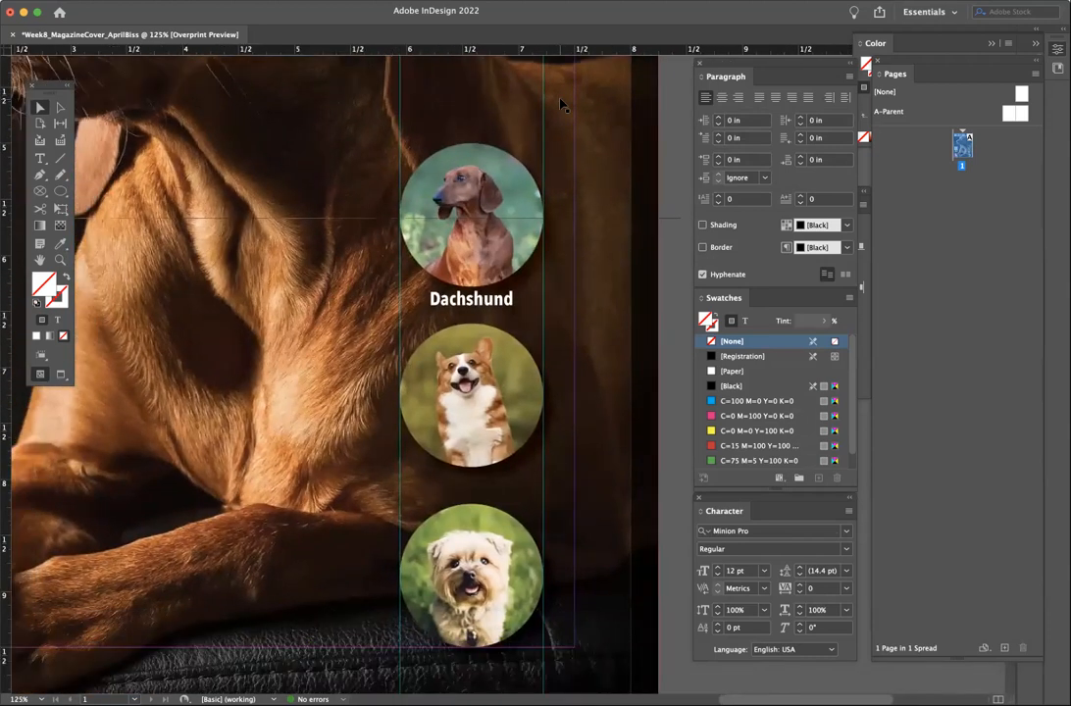
left_click(500, 307)
left_click(456, 216, "shift")
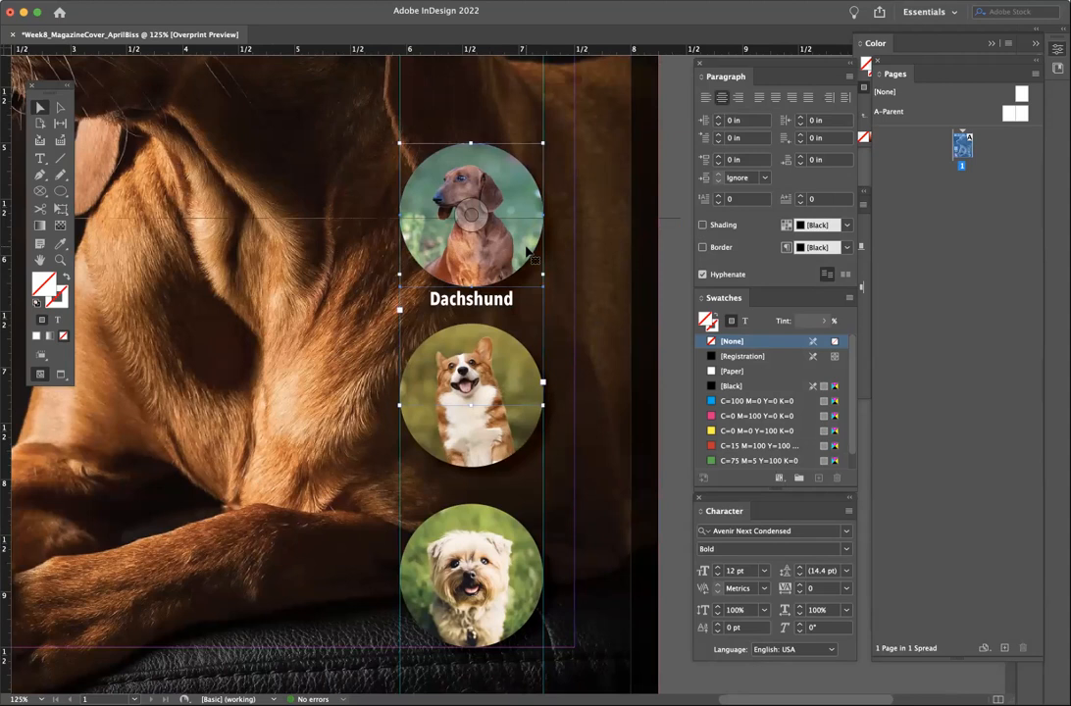
left_click_drag(527, 245, 526, 242)
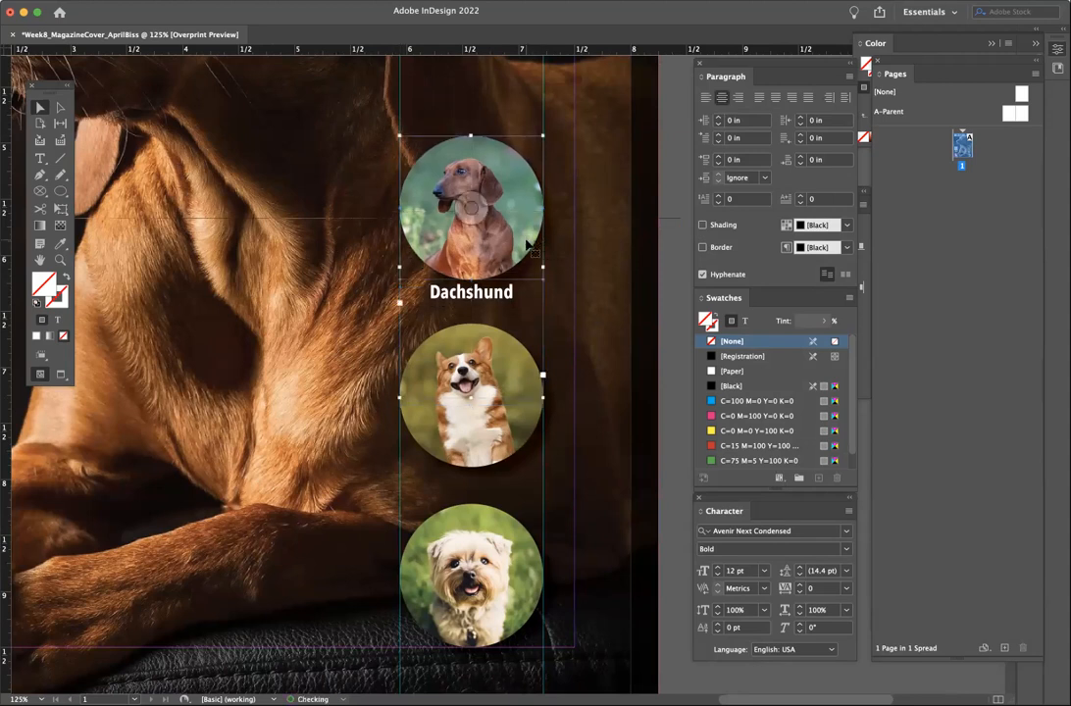
- Nudge the Dachshund caption slightly lower and duplicate it
left_click(334, 371)
left_click(480, 299)
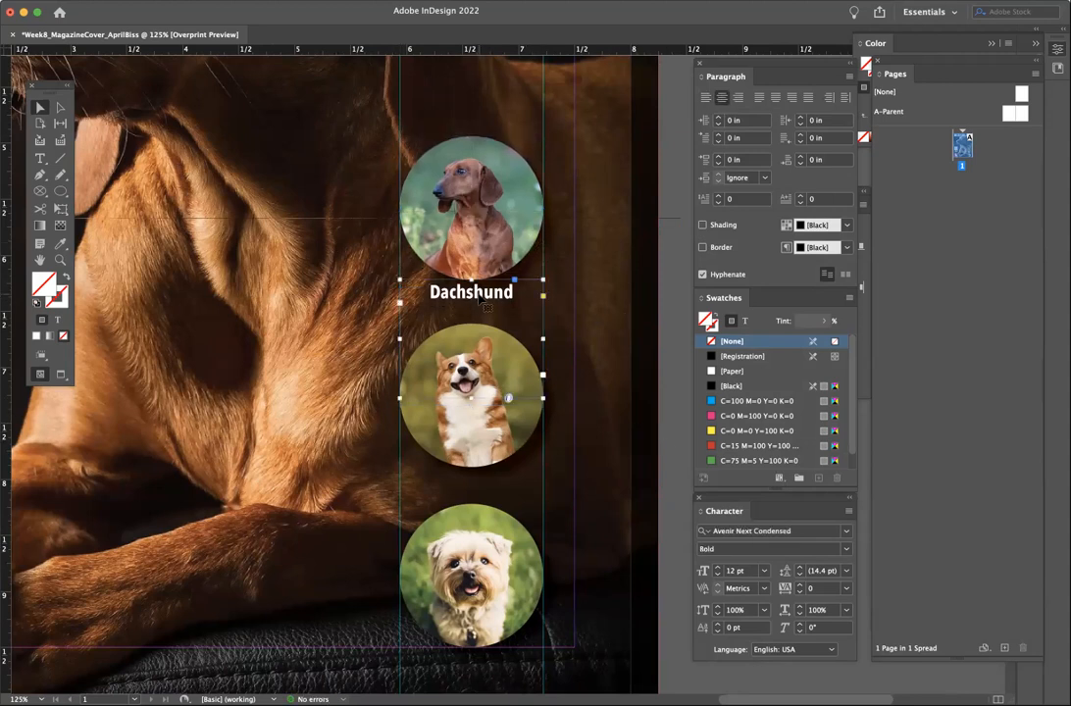
left_click_drag(480, 305, 479, 303)
key("alt+shift+super+d")
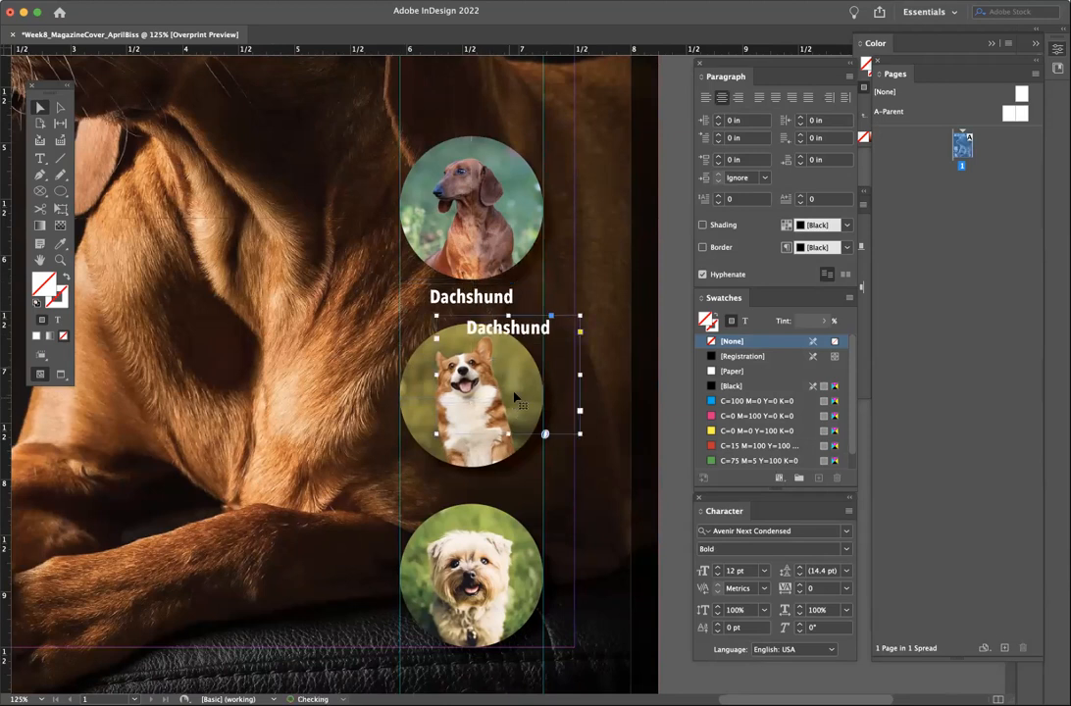
- Move the caption copy below the corgi photo and retype it as 'Corgi'
left_click_drag(522, 336, 488, 491)
left_click(39, 158)
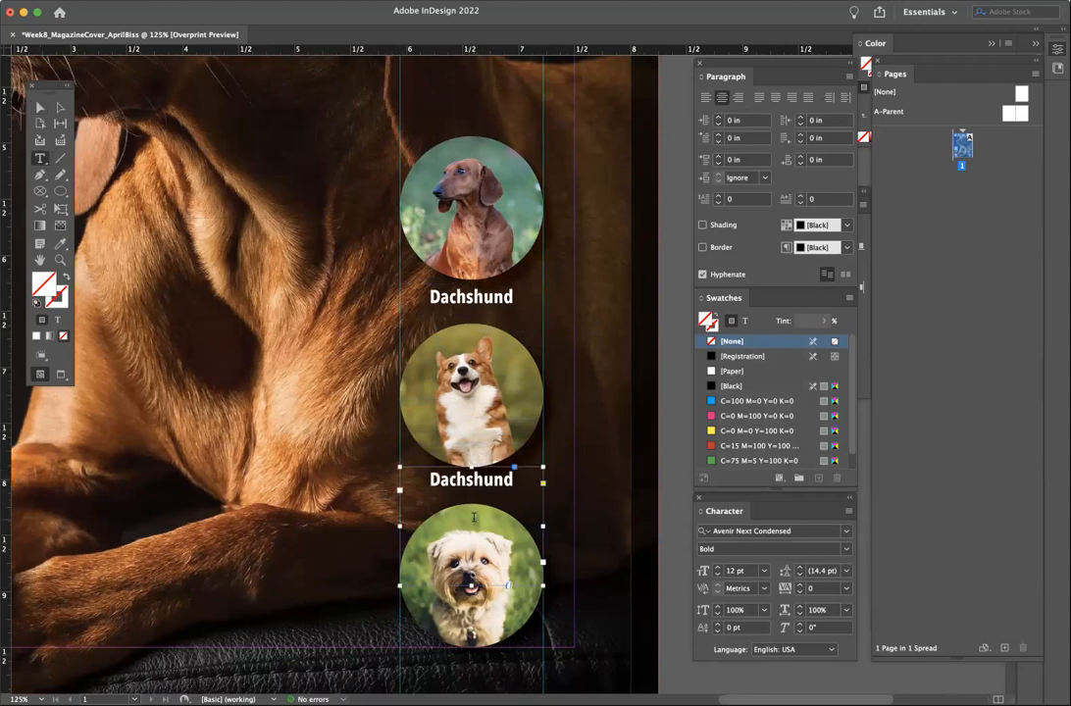
double_click(470, 479)
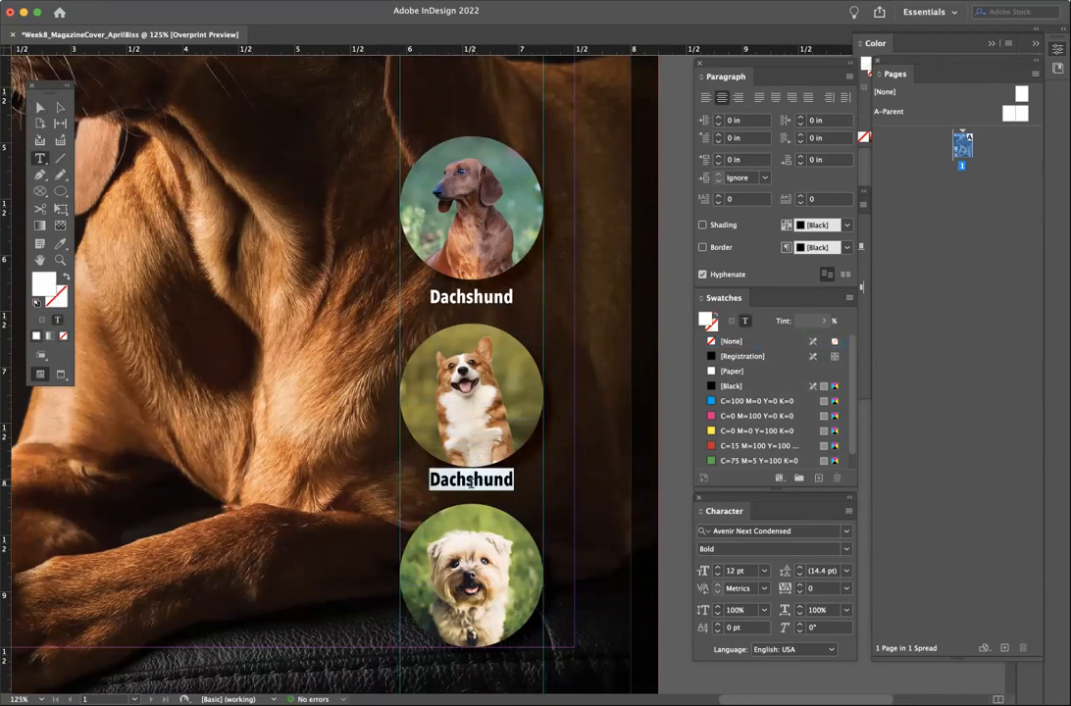
type("Corgi")
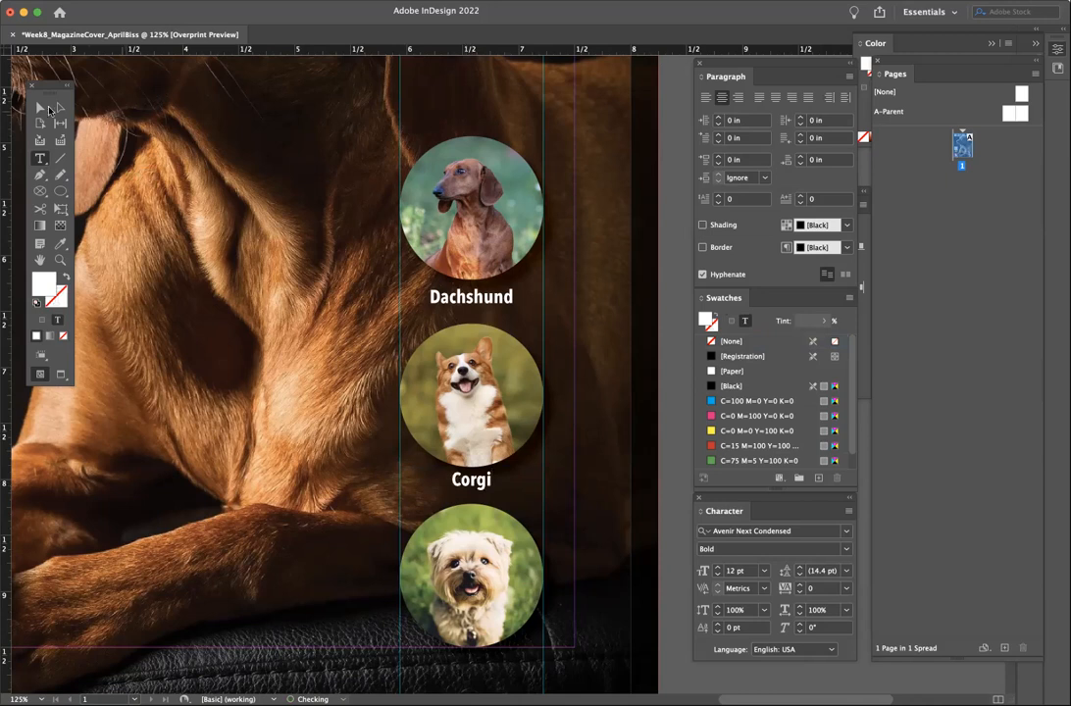
left_click(41, 107)
left_click_drag(487, 482, 488, 485)
- Shift the corgi and dachshund photos with their captions up to tighten spacing
left_click(521, 410, "shift")
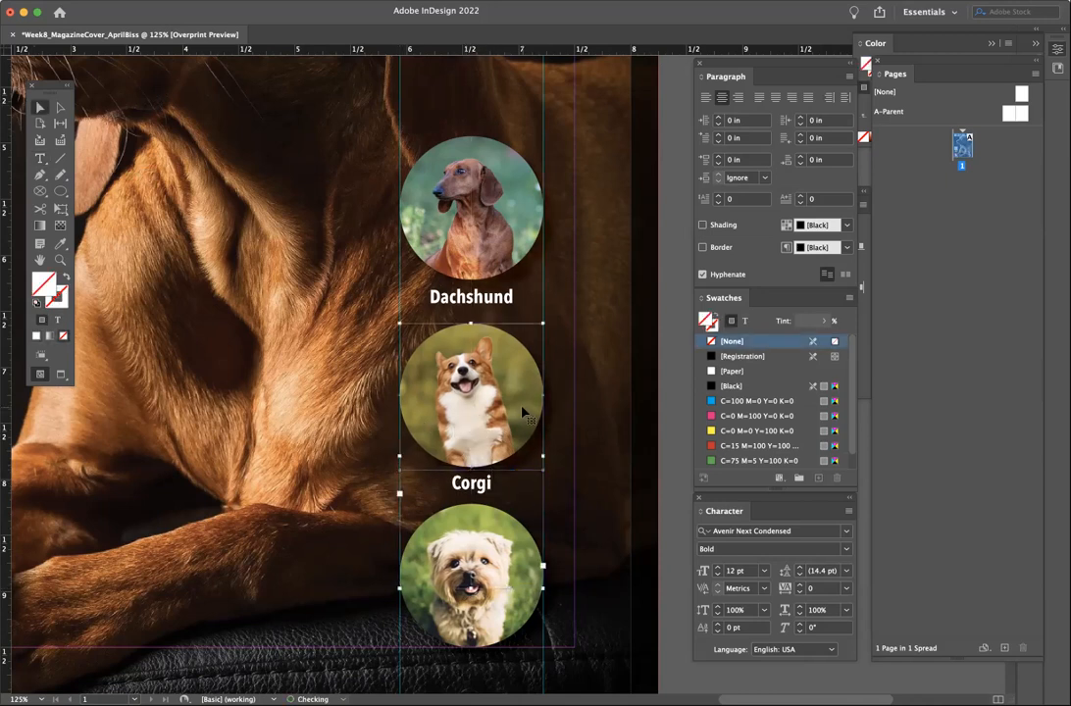
left_click_drag(522, 390, 521, 389)
left_click(481, 299)
left_click(509, 232)
left_click(482, 480, "shift")
left_click_drag(490, 262, 503, 218)
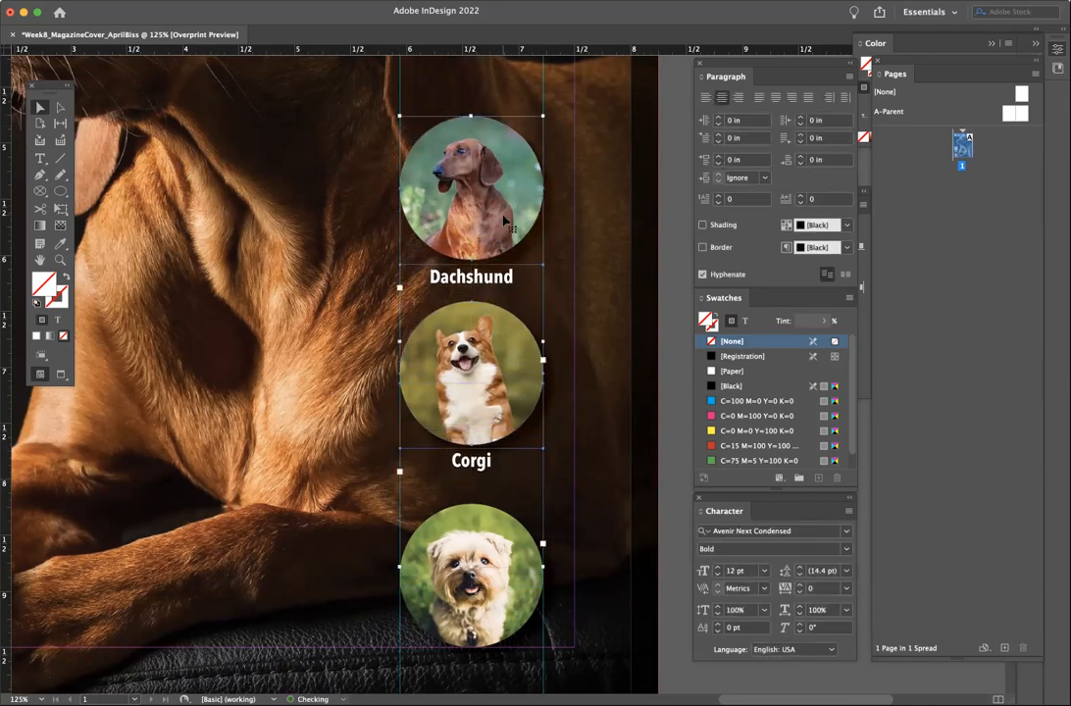
left_click(333, 375)
left_click_drag(529, 561, 522, 586)
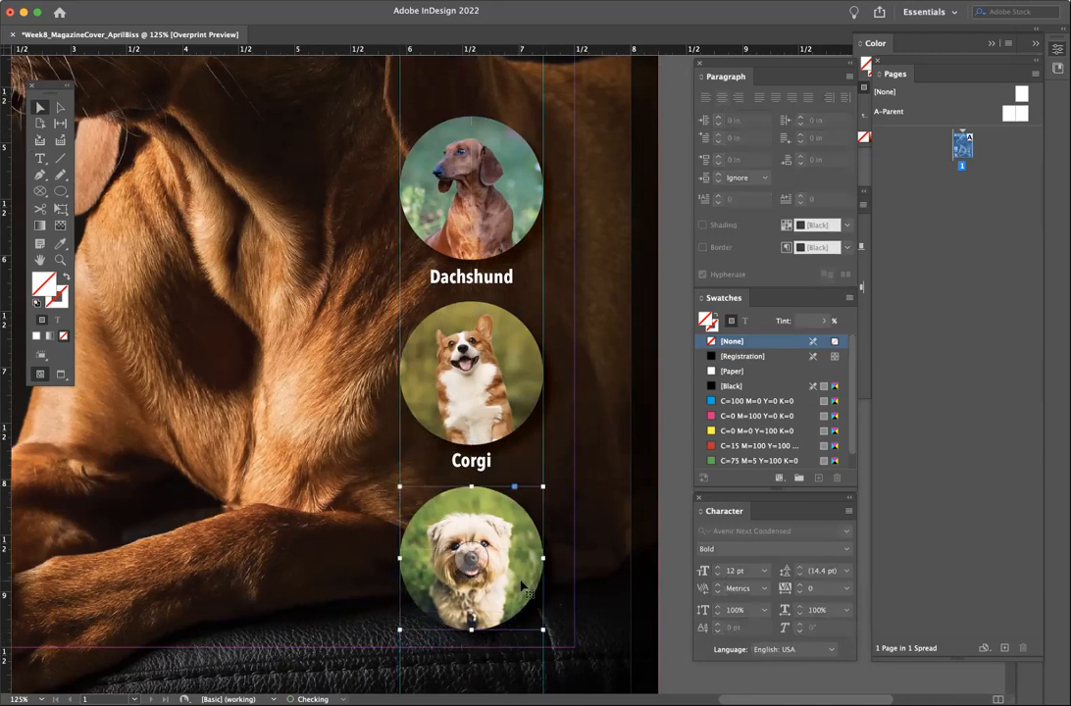
- Copy the Corgi caption and place the copy under the third dog photo
left_click(578, 507)
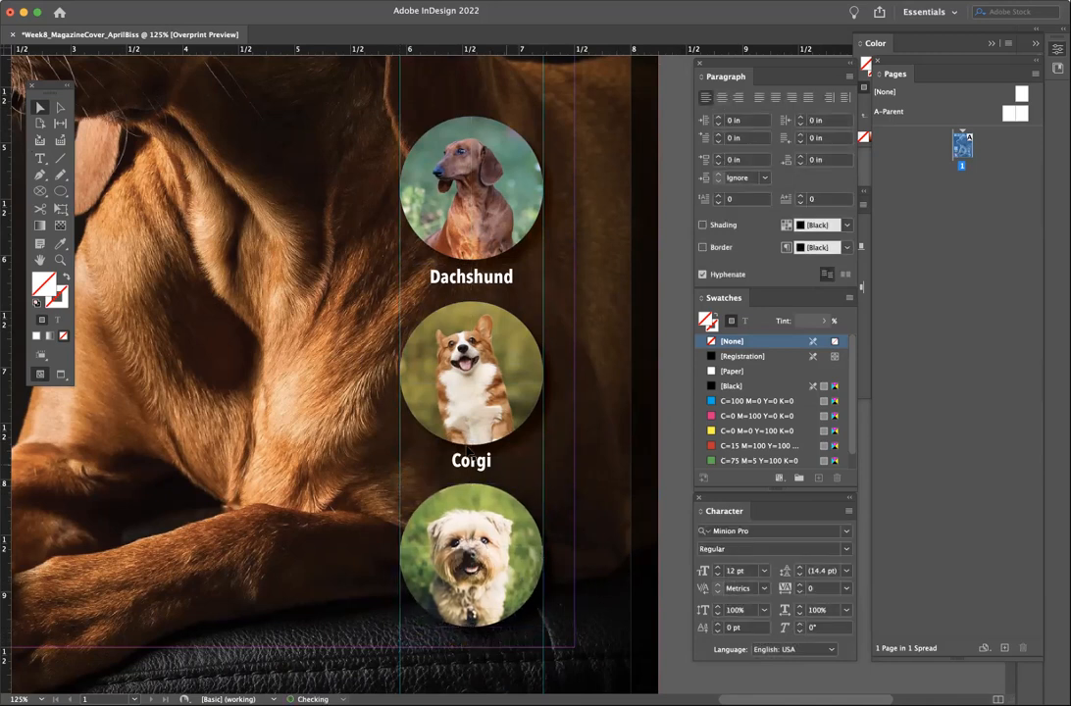
left_click(474, 474)
left_click_drag(478, 472, 484, 660)
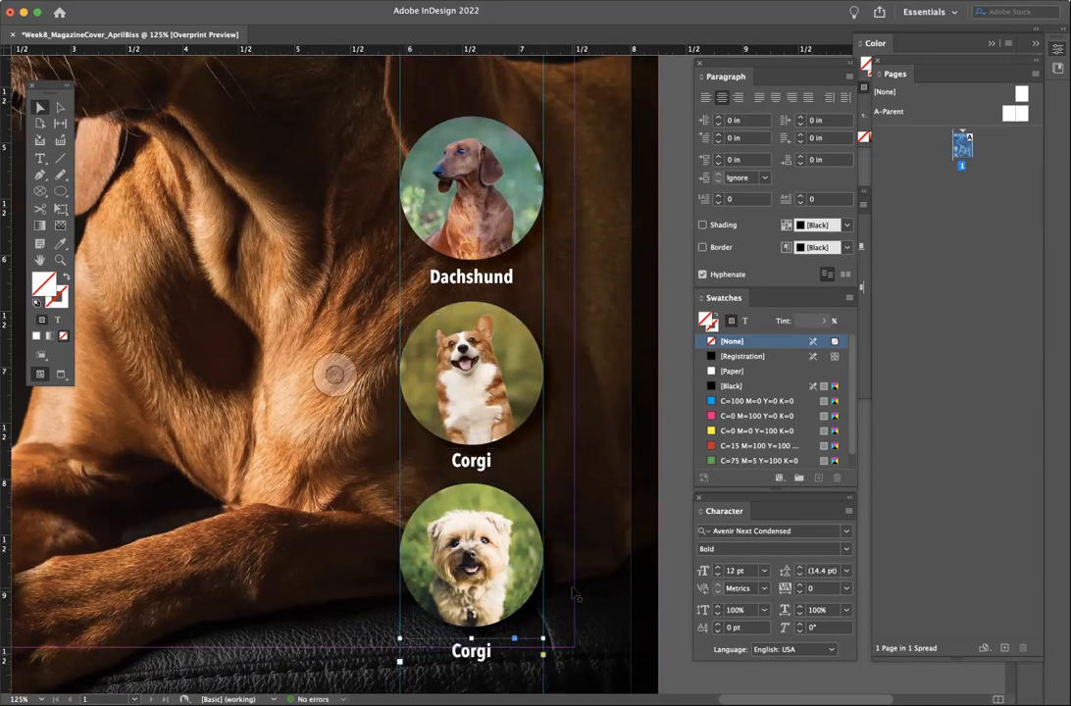
scroll(569, 591, "down", 5)
left_click_drag(478, 585, 489, 484)
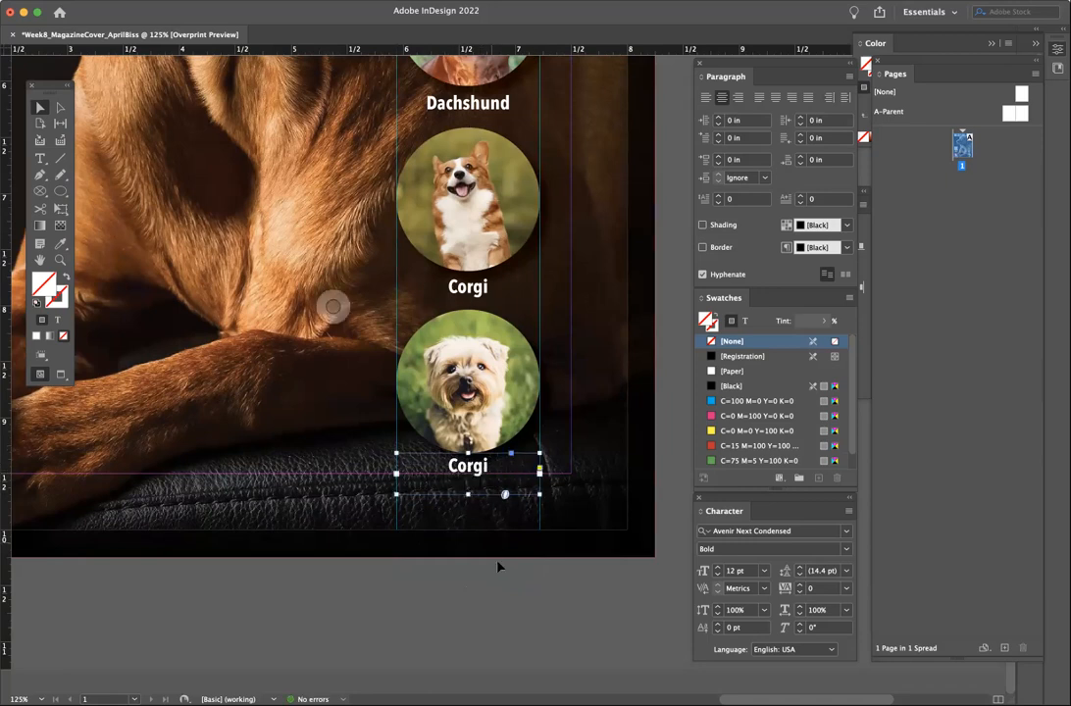
- Move the dachshund photo, its caption and the third photo up slightly together
left_click(500, 410)
scroll(500, 410, "up", 4)
scroll(500, 410, "right", 1)
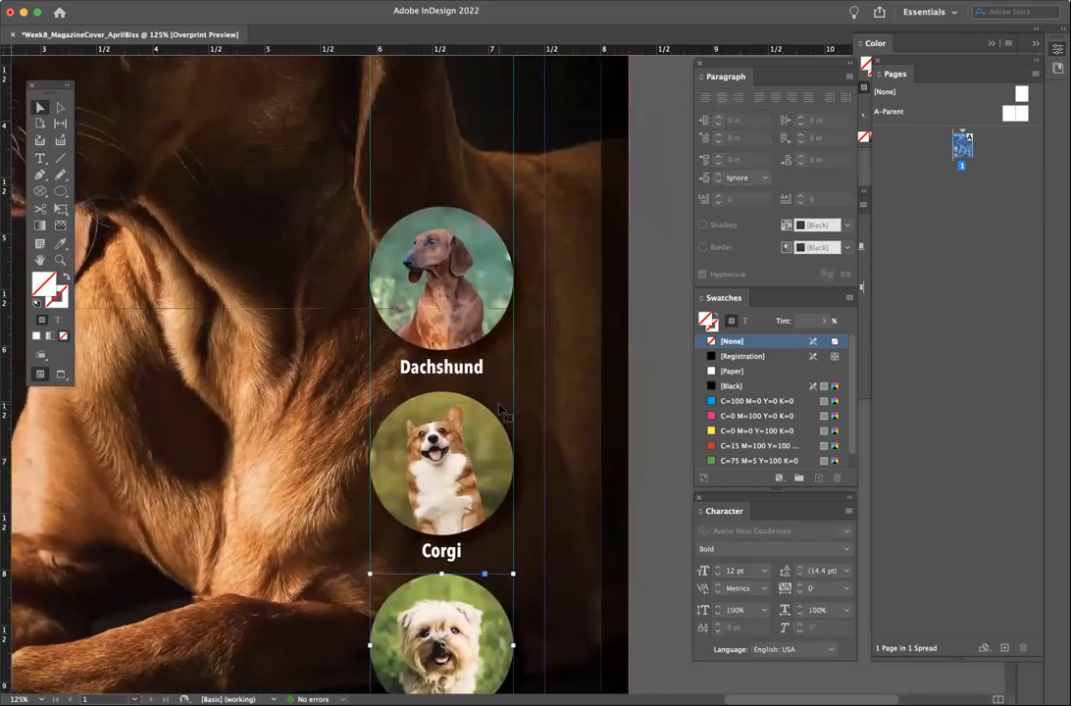
scroll(500, 410, "down", 3)
scroll(500, 410, "up", 1)
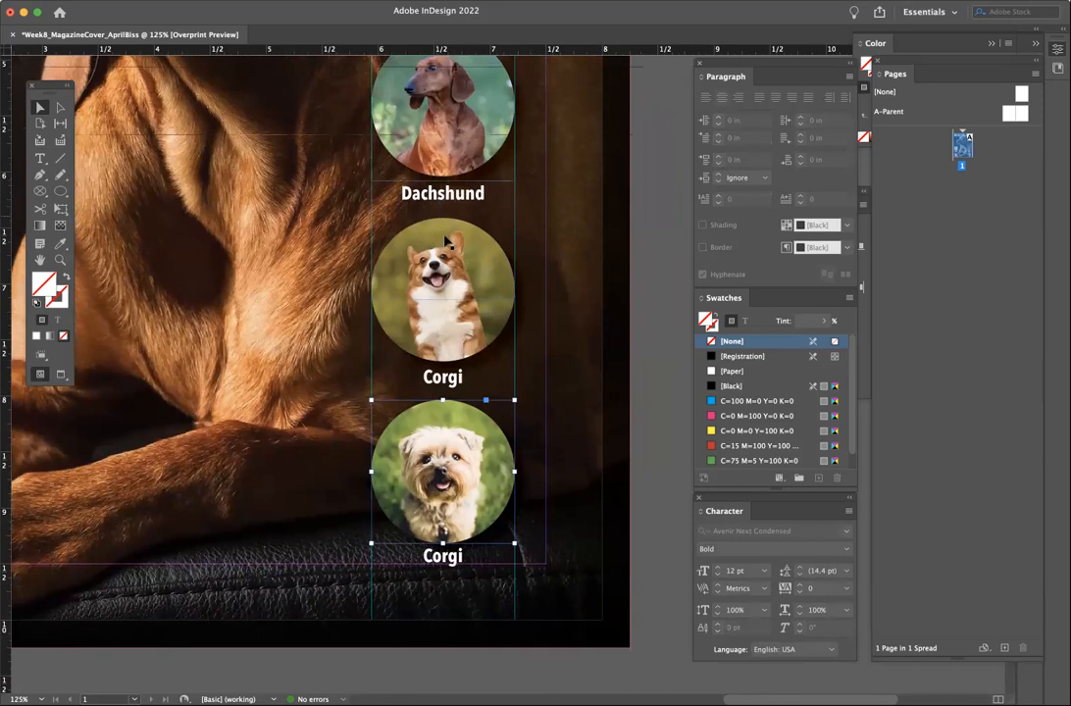
scroll(456, 266, "up", 1)
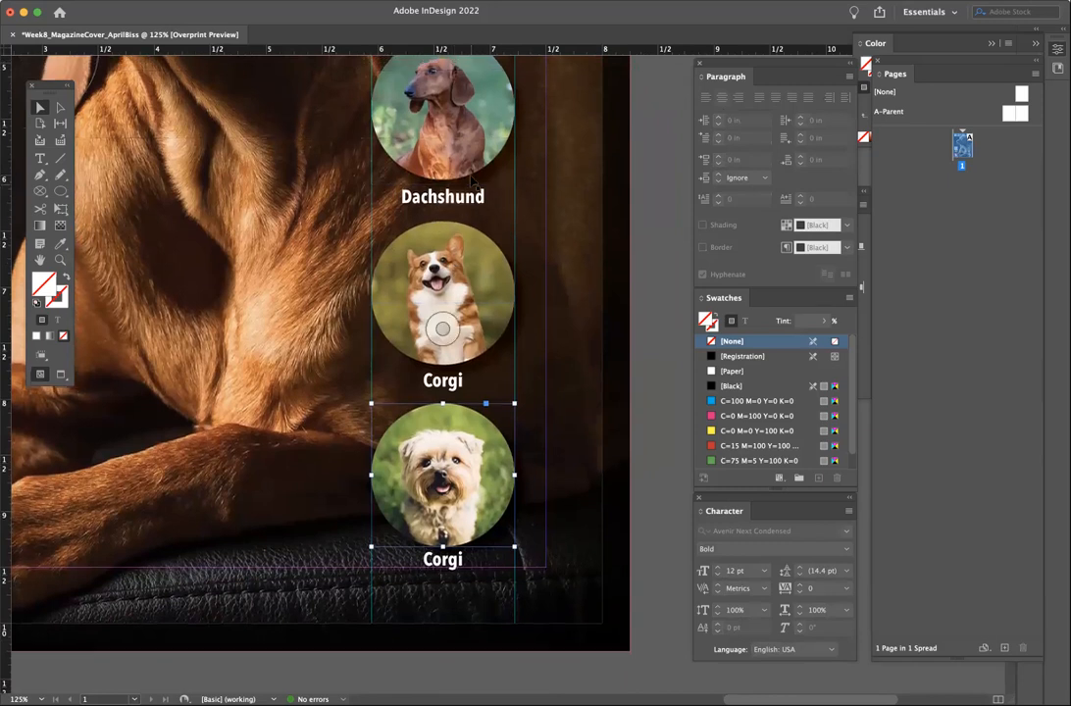
left_click(404, 155)
left_click(472, 197)
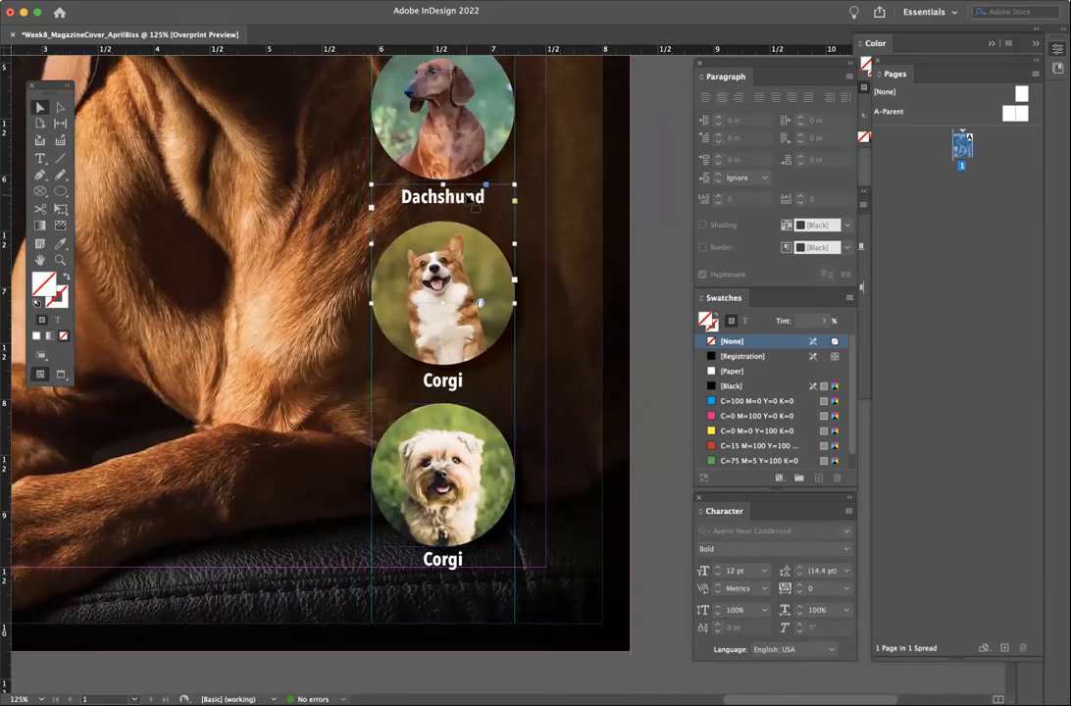
left_click(673, 248)
left_click(472, 235, "shift")
left_click(448, 408, "shift")
left_click(448, 422, "shift")
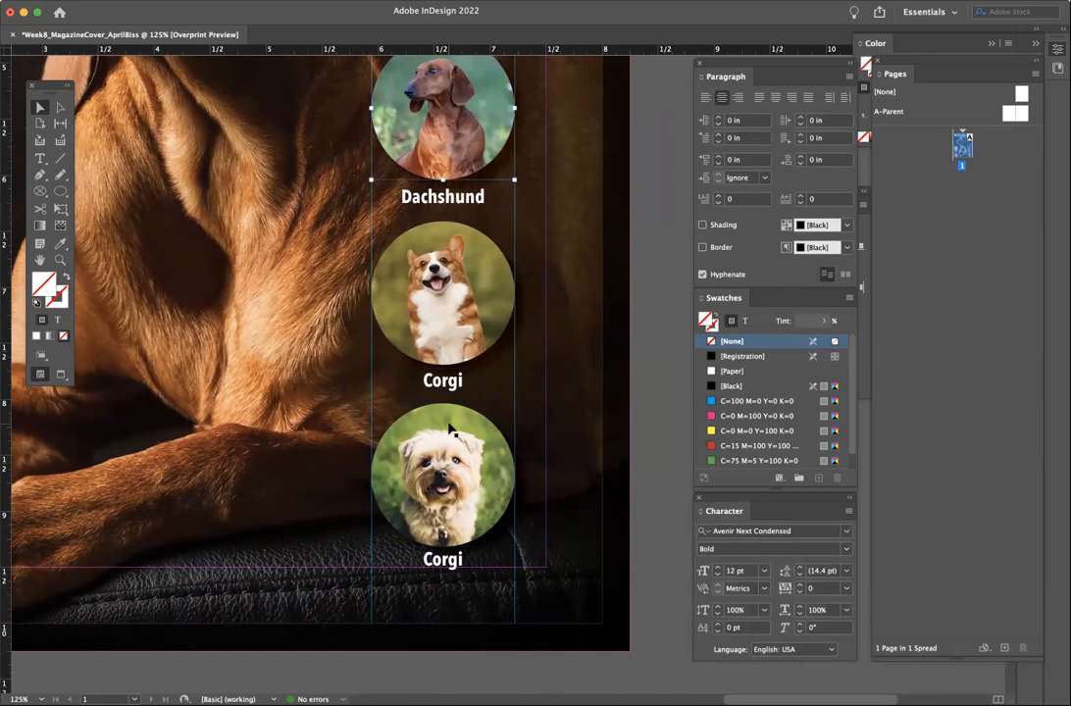
left_click(463, 498, "shift")
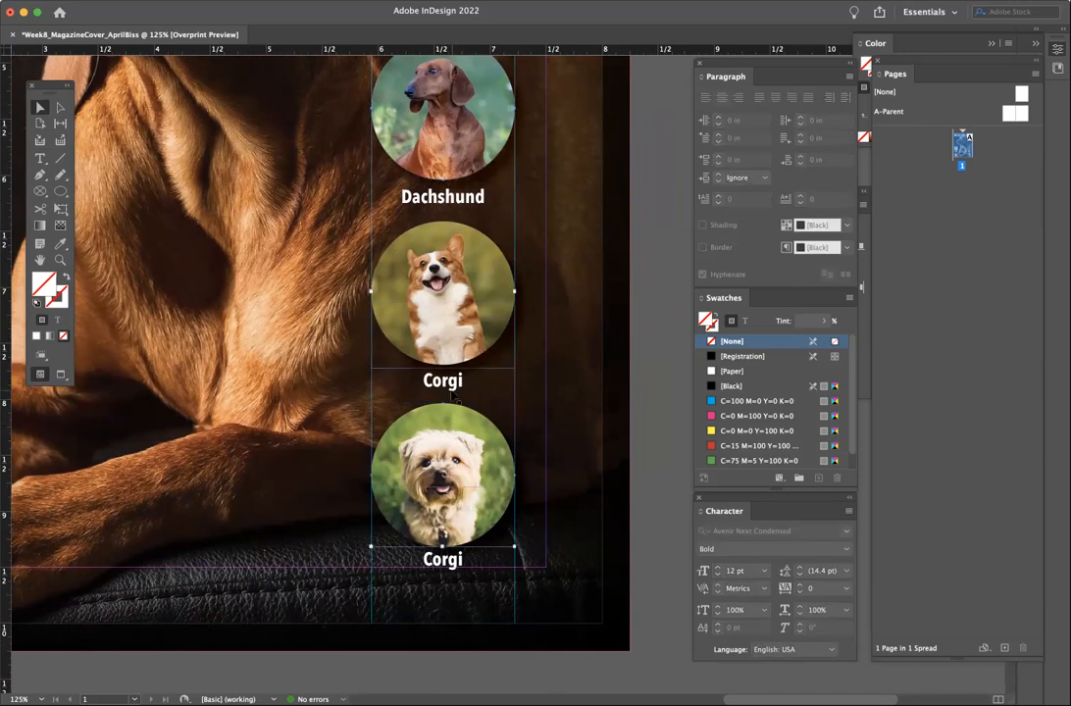
left_click(472, 208, "shift")
left_click_drag(481, 257, 480, 250)
- Lower the third dog photo slightly and zoom out
left_click(318, 351)
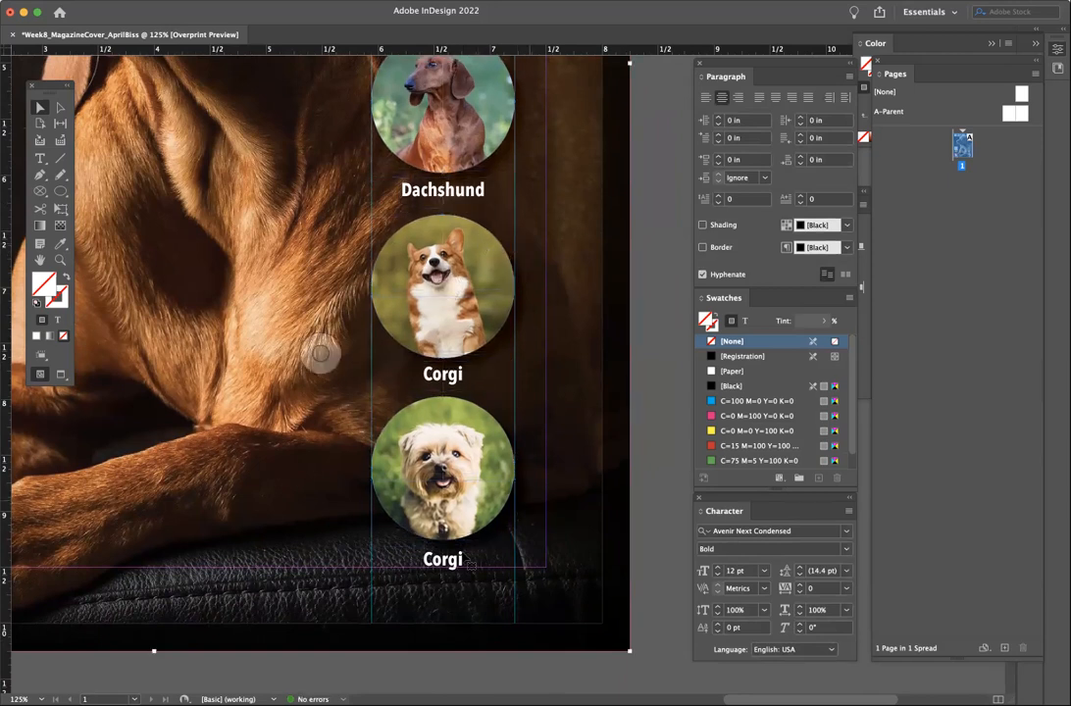
left_click(463, 525)
left_click_drag(473, 510, 499, 492)
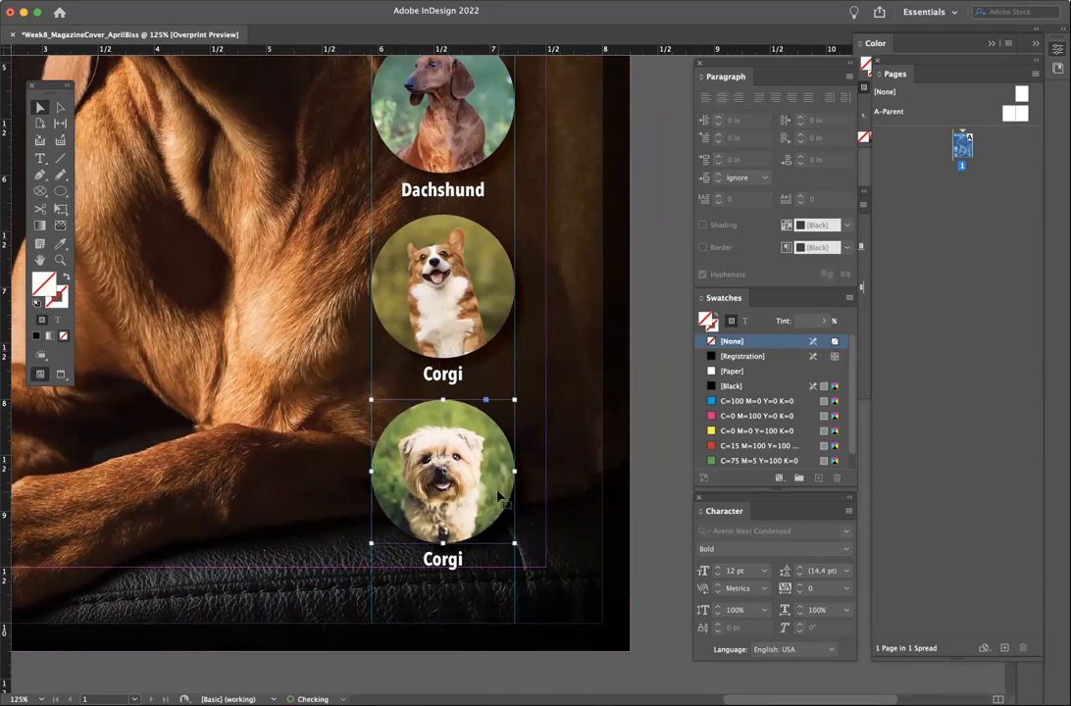
left_click(635, 503)
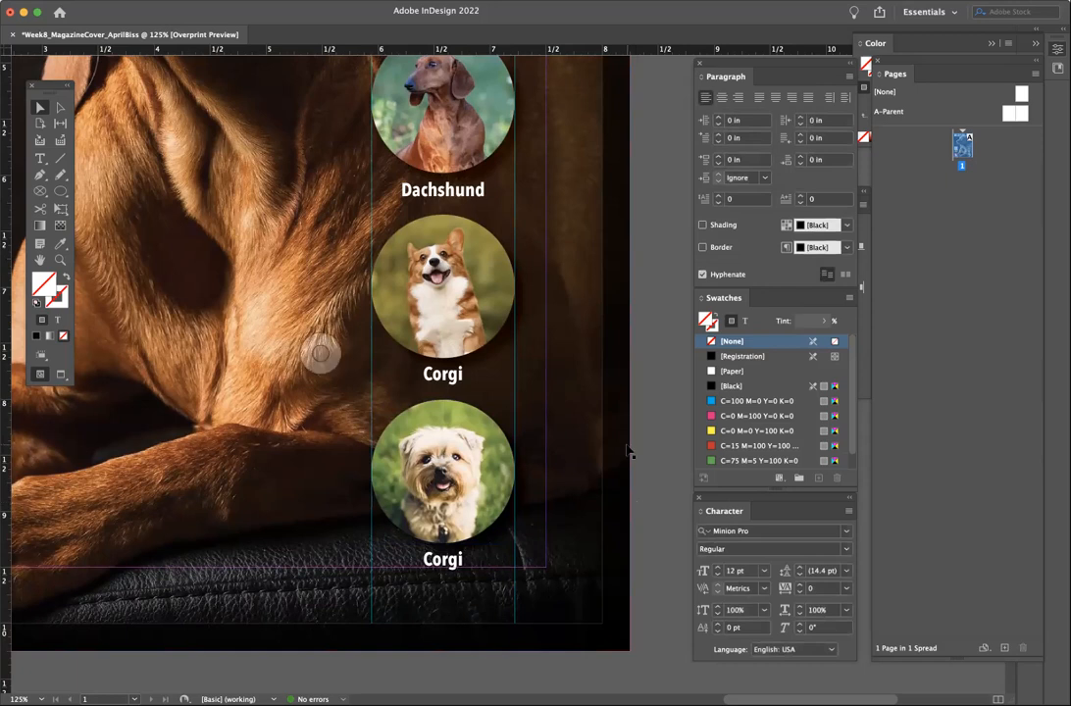
key("super+minus")
key("super+minus")
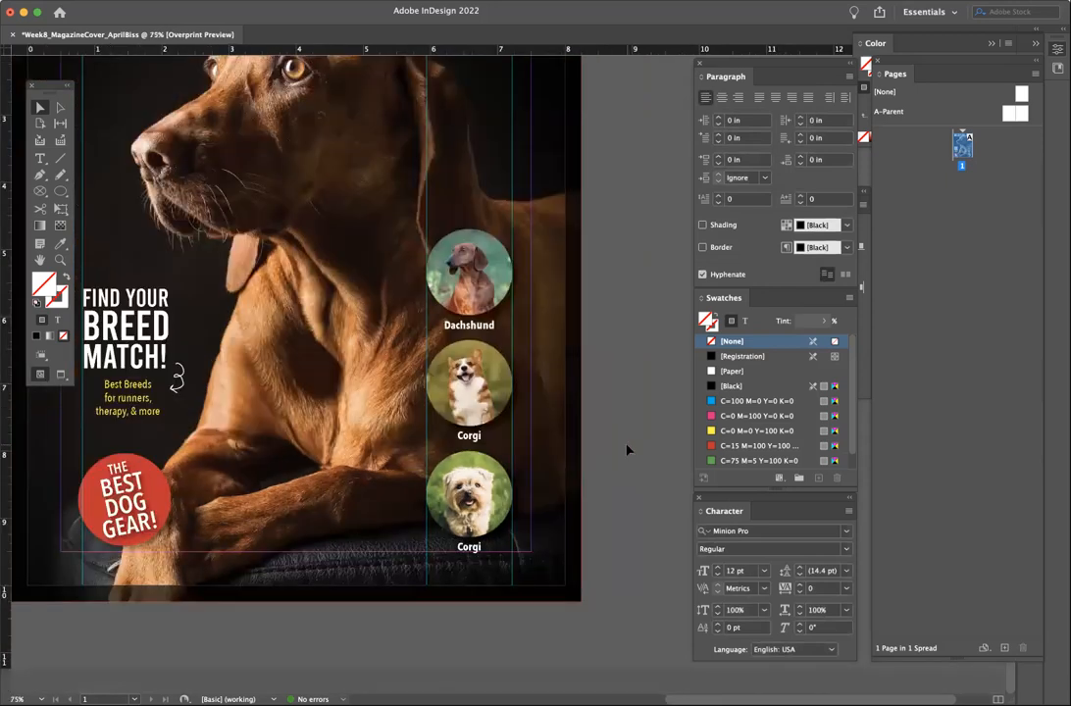
- Zoom out to the whole cover, disable Overprint Preview, and switch to Preview screen mode
key("super+minus")
left_click(296, 2)
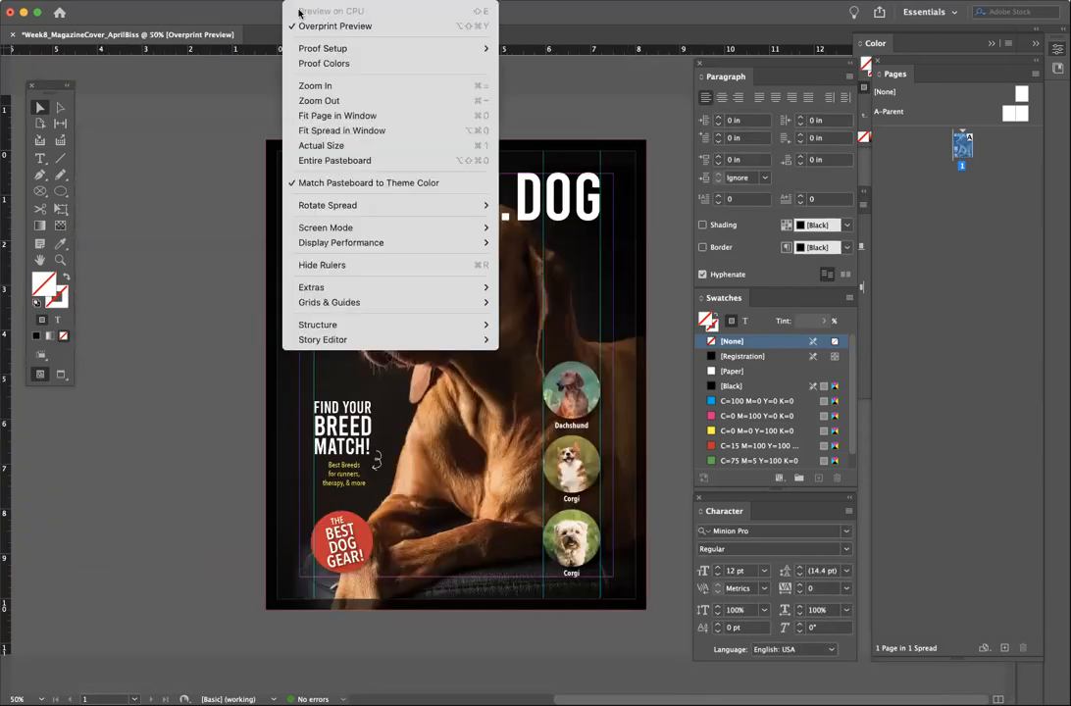
left_click(302, 27)
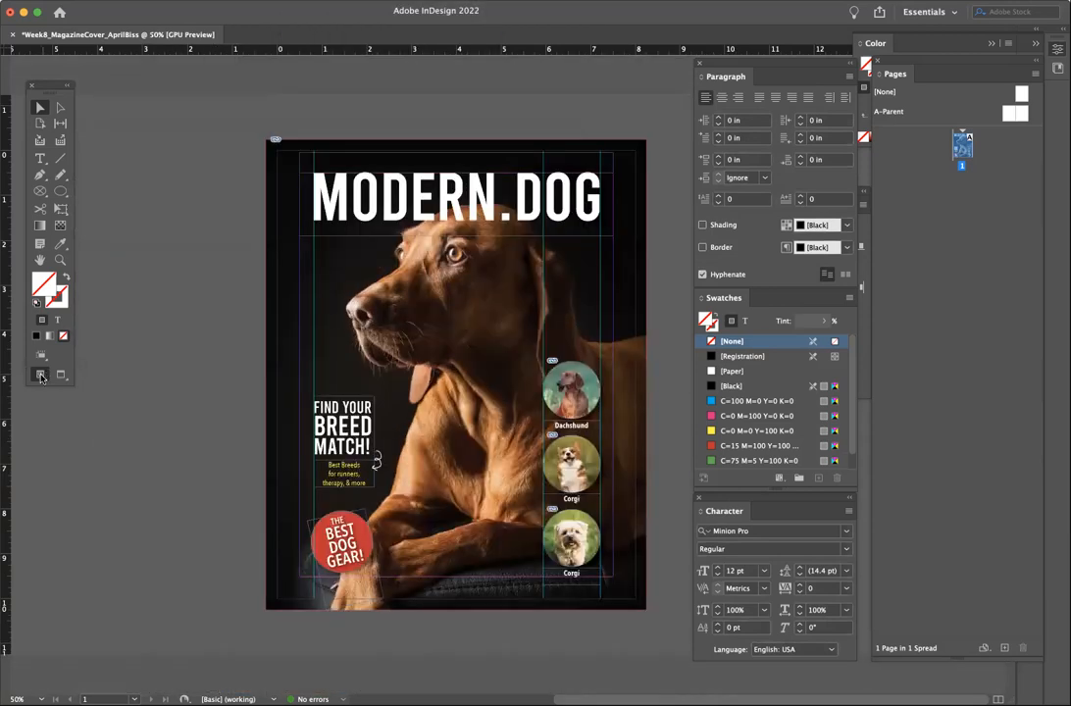
left_click(59, 375)
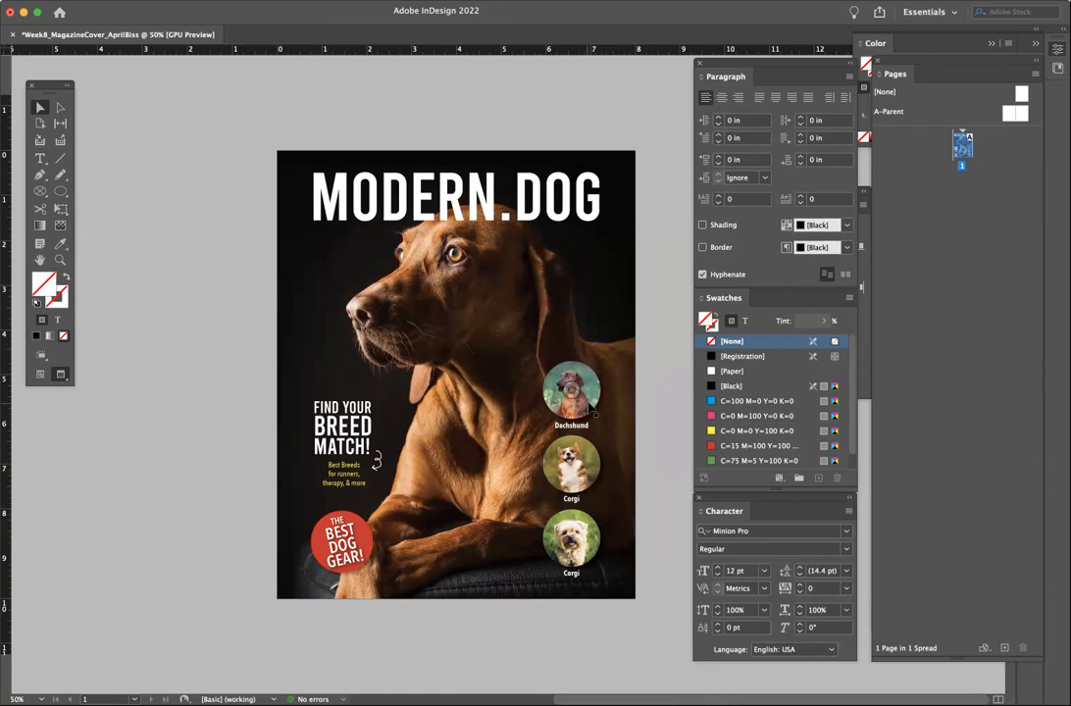
- Zoom in and create a small PG 3 text frame beside the Dachshund circle
key("super+equal")
key("super+equal")
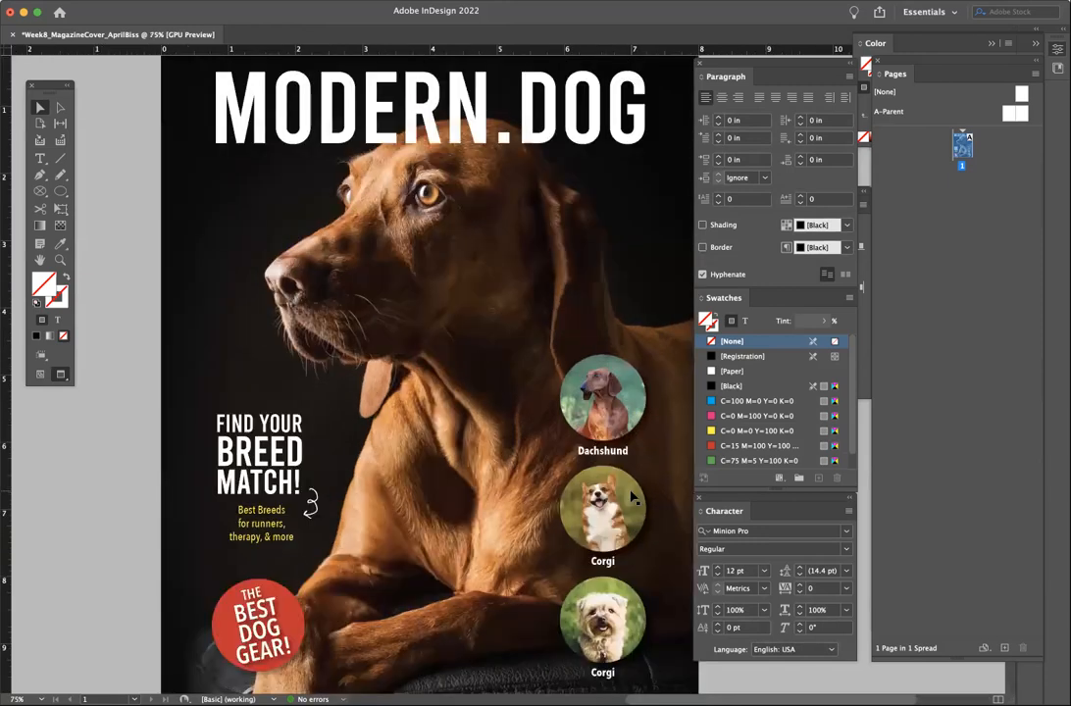
scroll(632, 497, "down", 3)
scroll(633, 497, "right", 3)
scroll(562, 373, "down", 1)
scroll(562, 374, "right", 1)
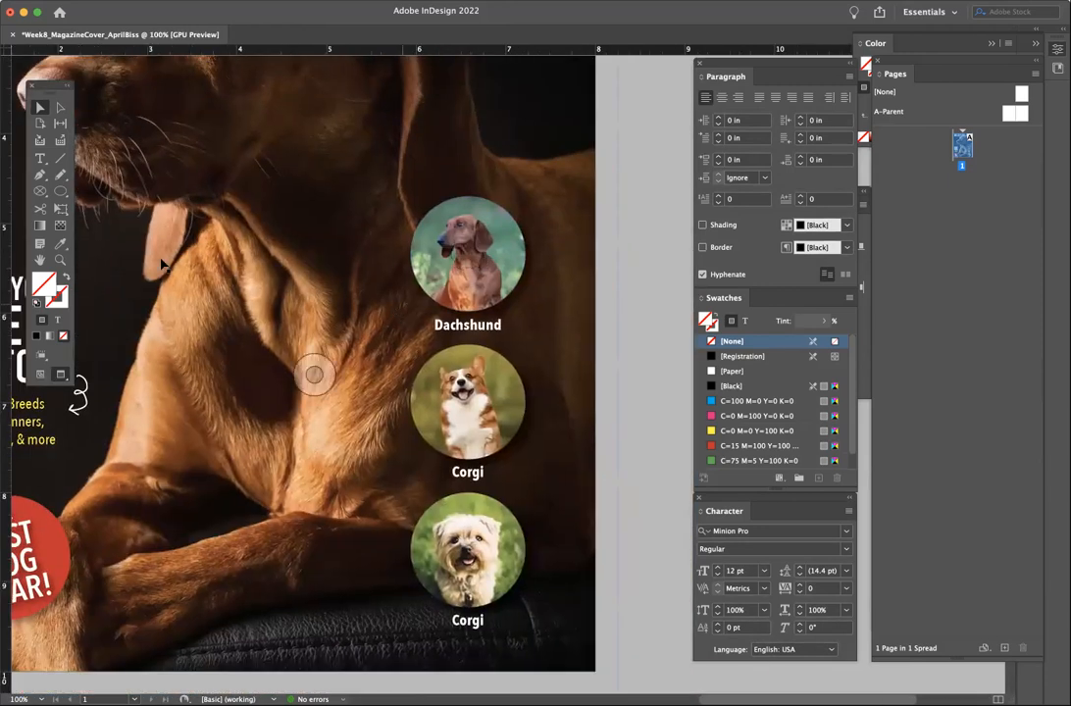
key("t")
left_click_drag(540, 286, 573, 310)
type("Po")
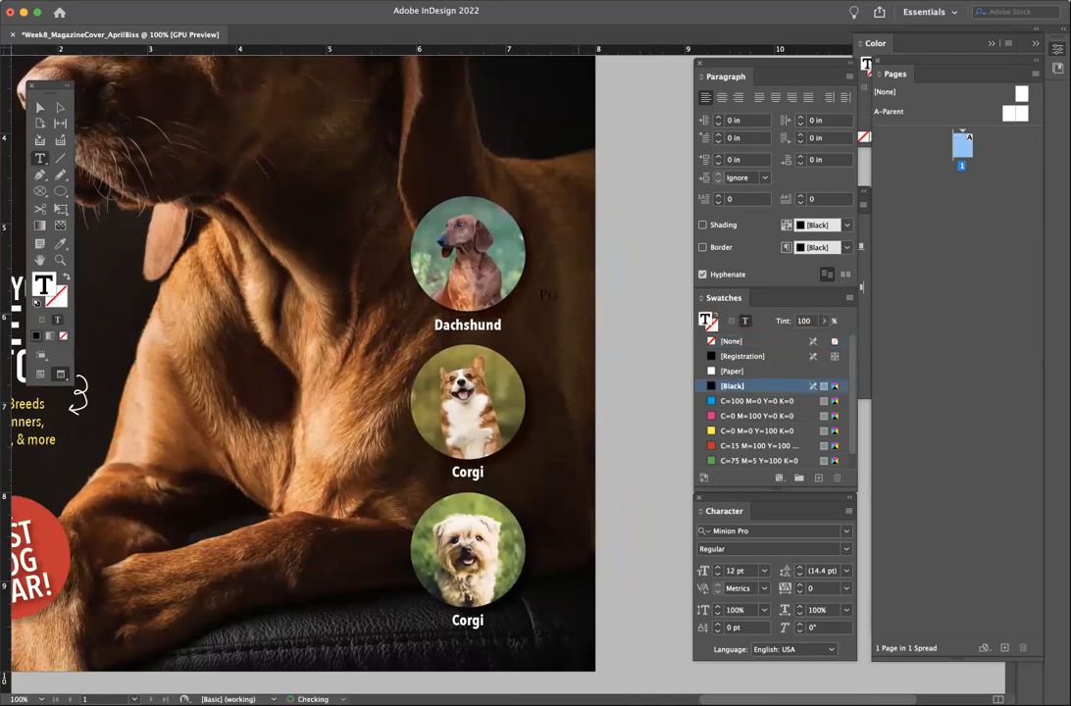
type(" 3")
- Style the PG 3 label in Avenir Next Condensed Demi Bold, 8 pt, white [Paper]
key("super+a")
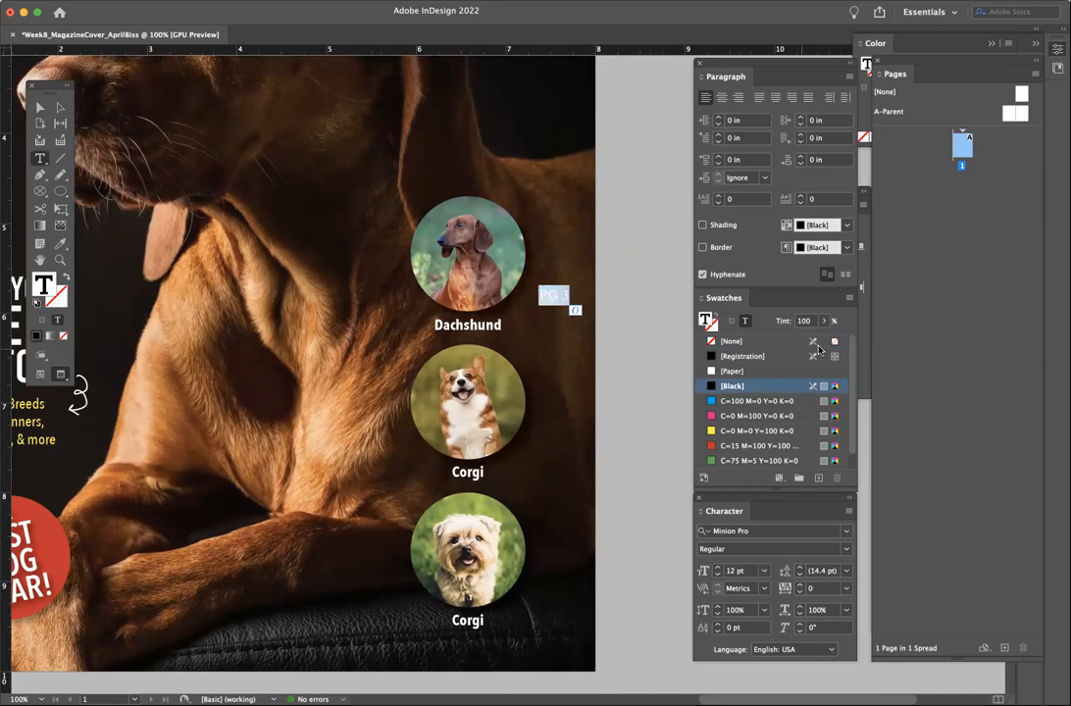
left_click(845, 533)
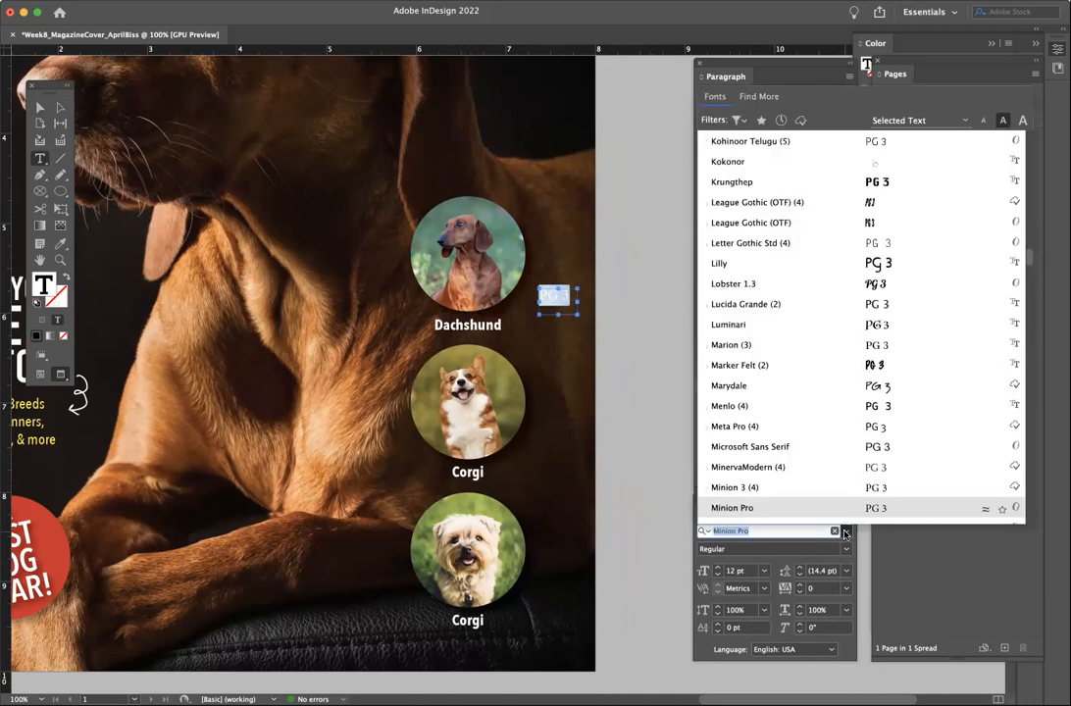
scroll(766, 150, "up", 15)
scroll(760, 150, "up", 3)
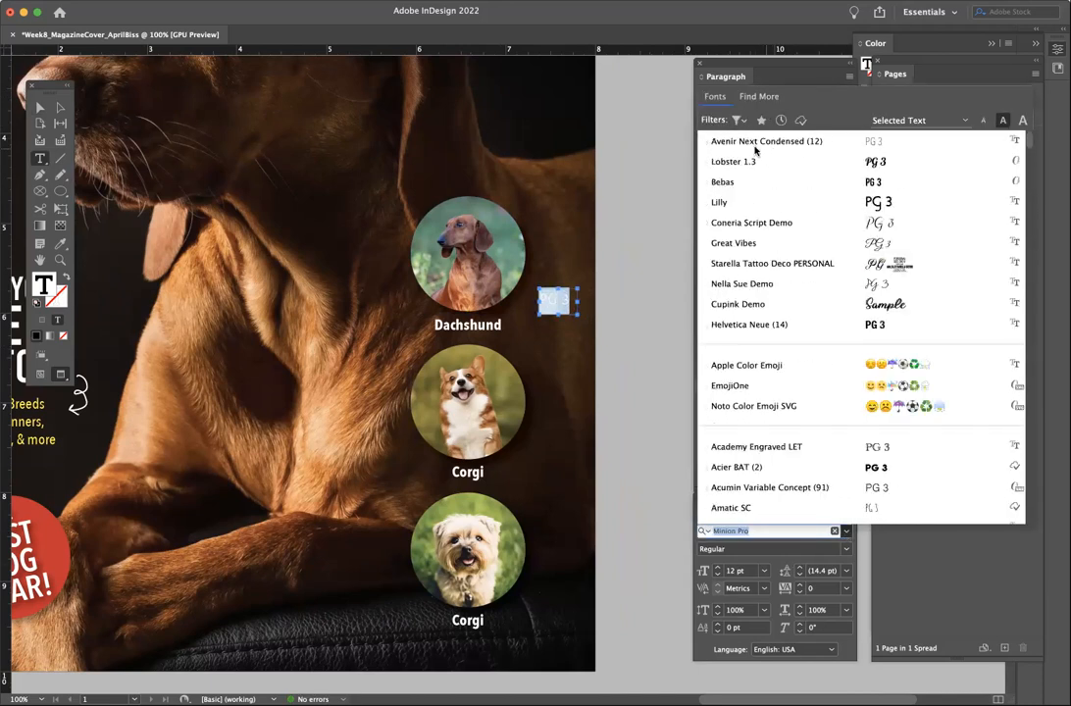
left_click(748, 142)
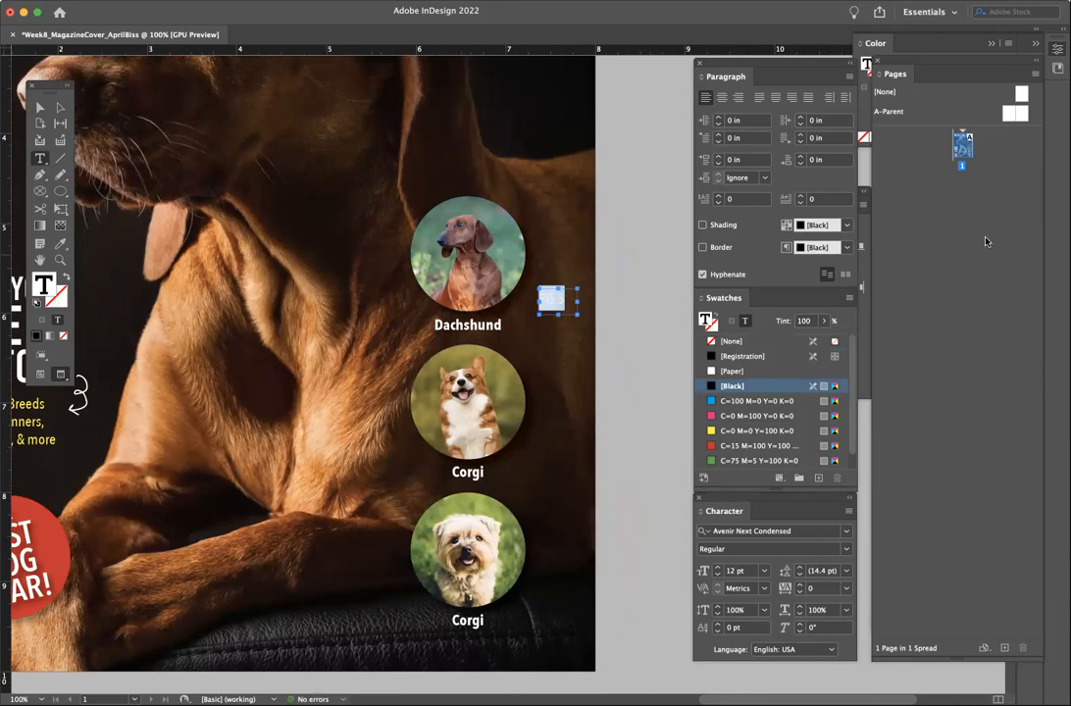
left_click(846, 547)
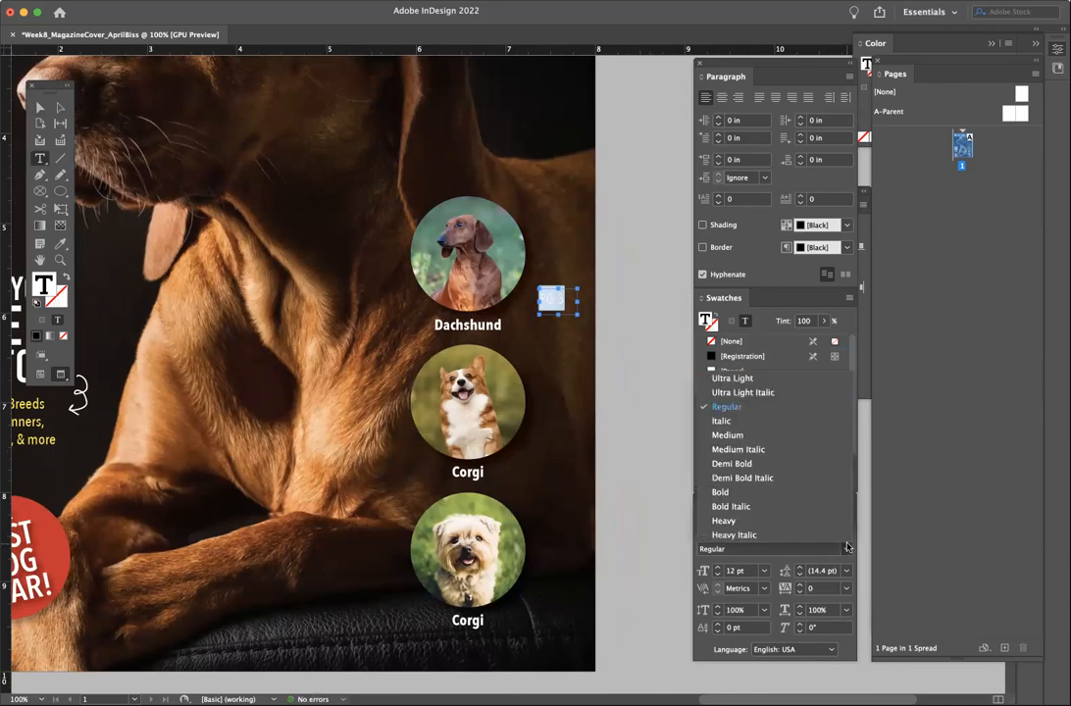
left_click(800, 463)
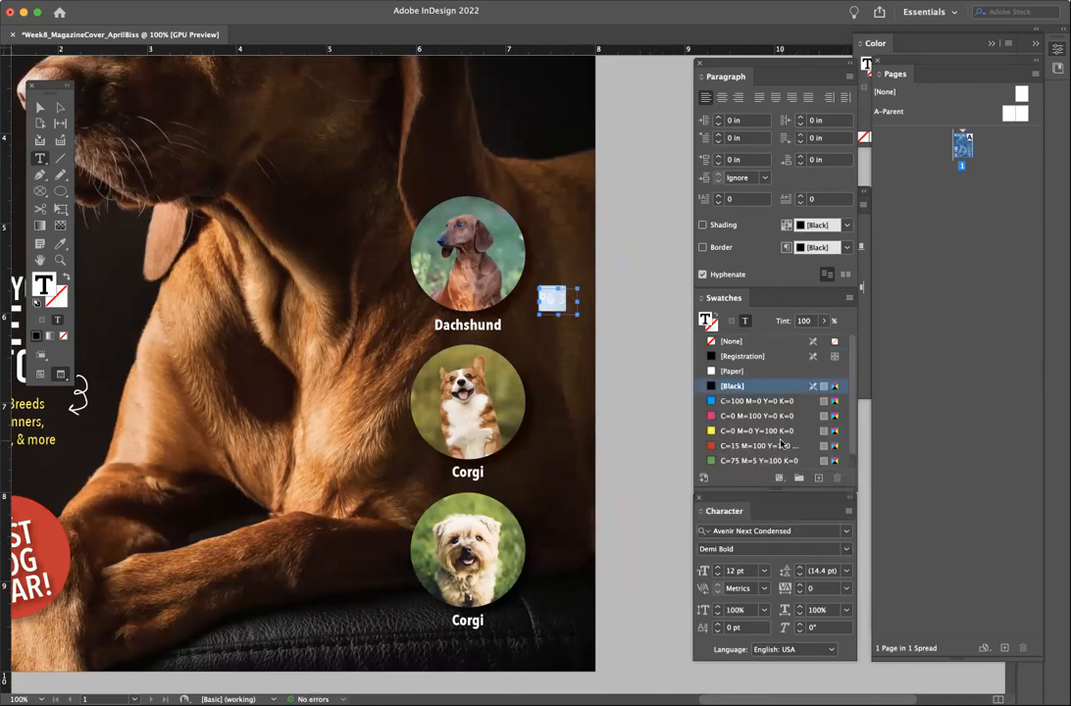
left_click(717, 576)
left_click(716, 575)
left_click(717, 576)
left_click(716, 576)
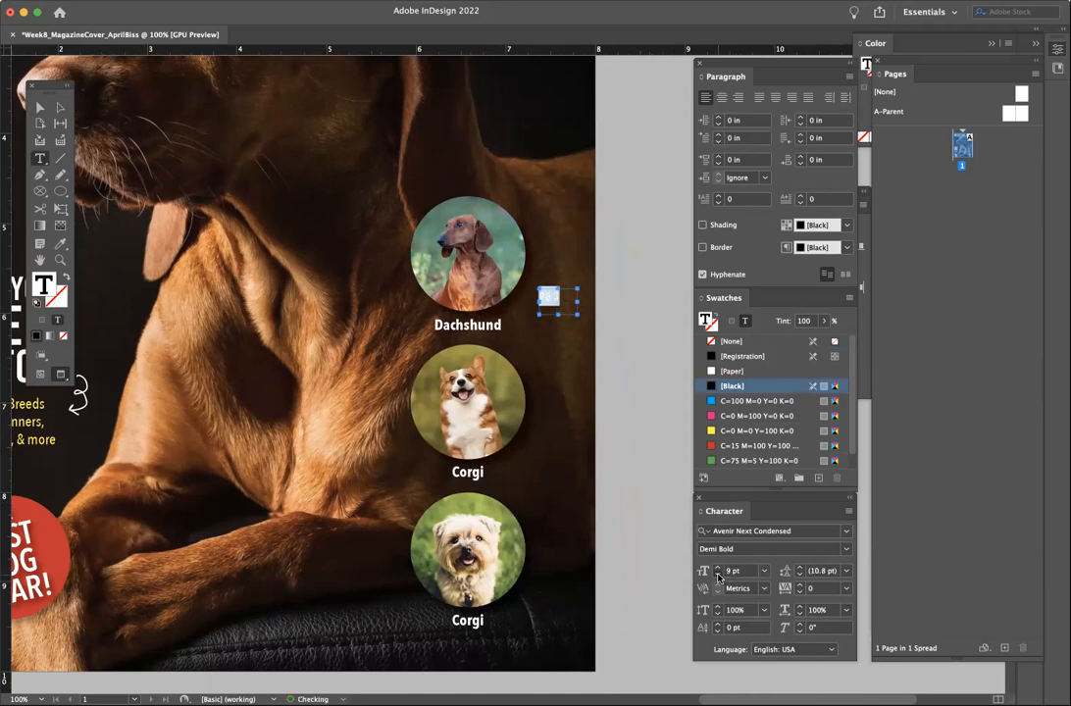
left_click(713, 372)
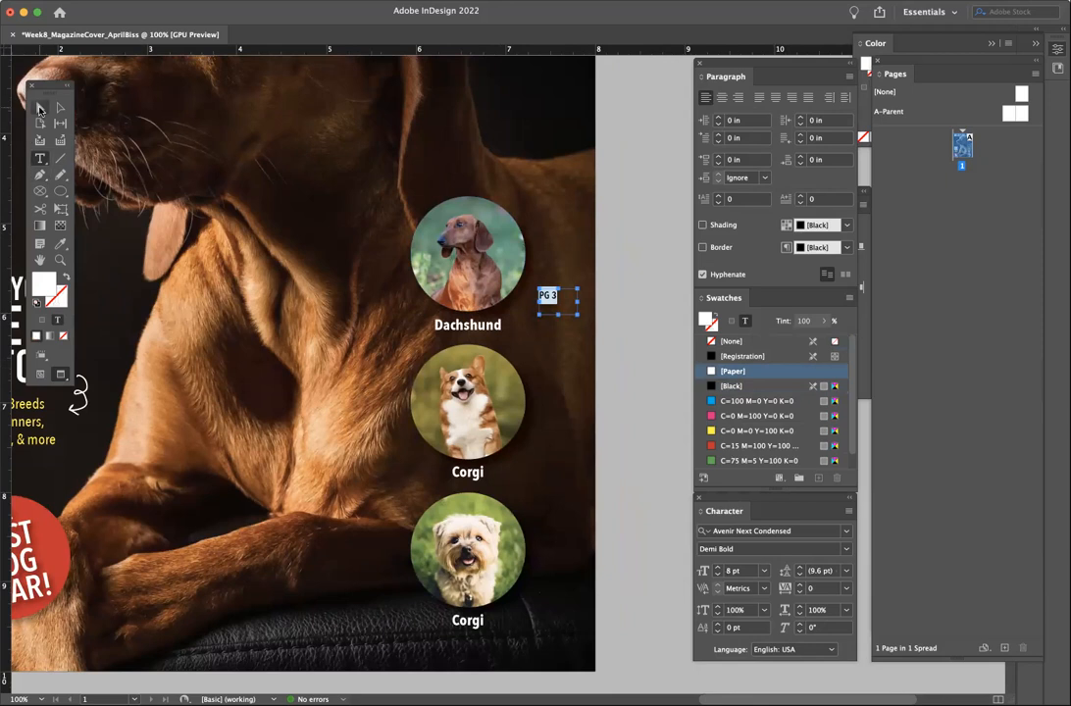
left_click(41, 108)
- Position the PG 3 label on the Dachshund circle's right edge and copy it
left_click_drag(558, 305, 524, 292)
left_click_drag(503, 308, 498, 306)
key("super+c")
- Paste PG 3 copies beside the two Corgi circles and select all three labels
key("super+v")
left_click_drag(509, 376, 508, 447)
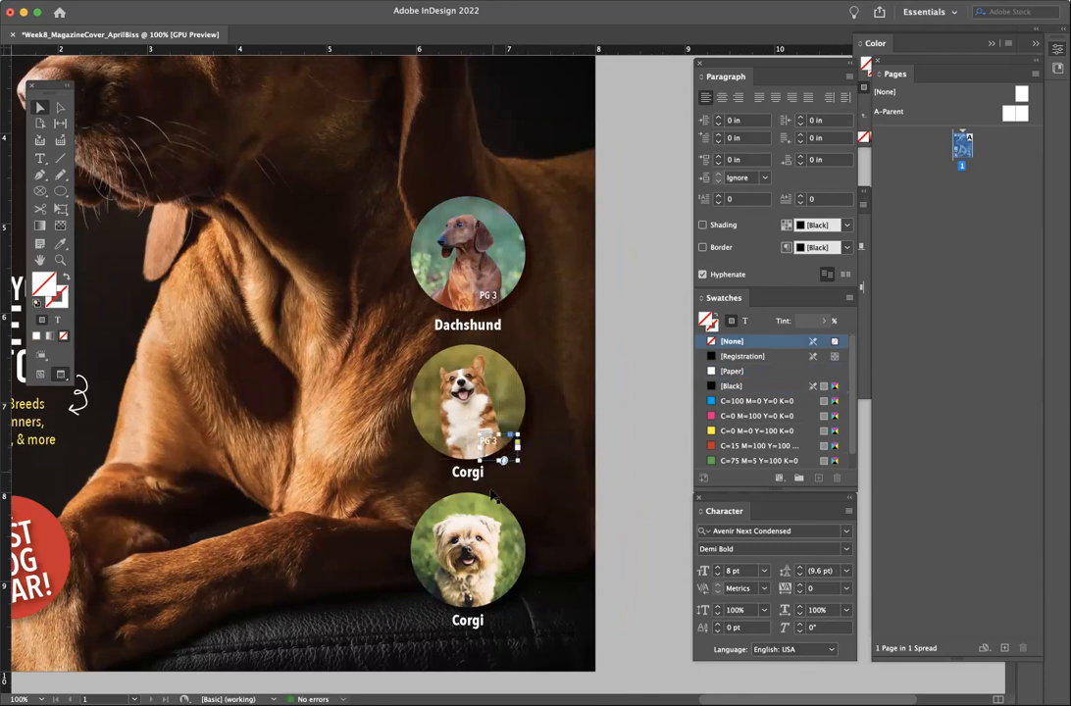
key("super+v")
left_click_drag(511, 373, 527, 422)
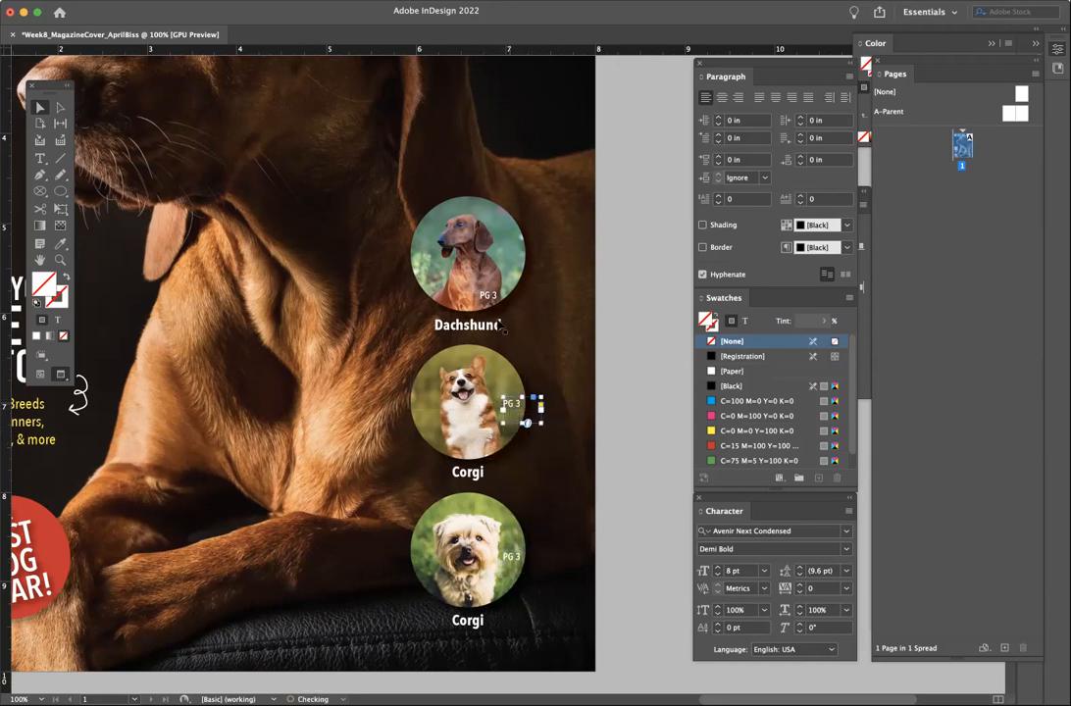
left_click_drag(493, 299, 513, 254)
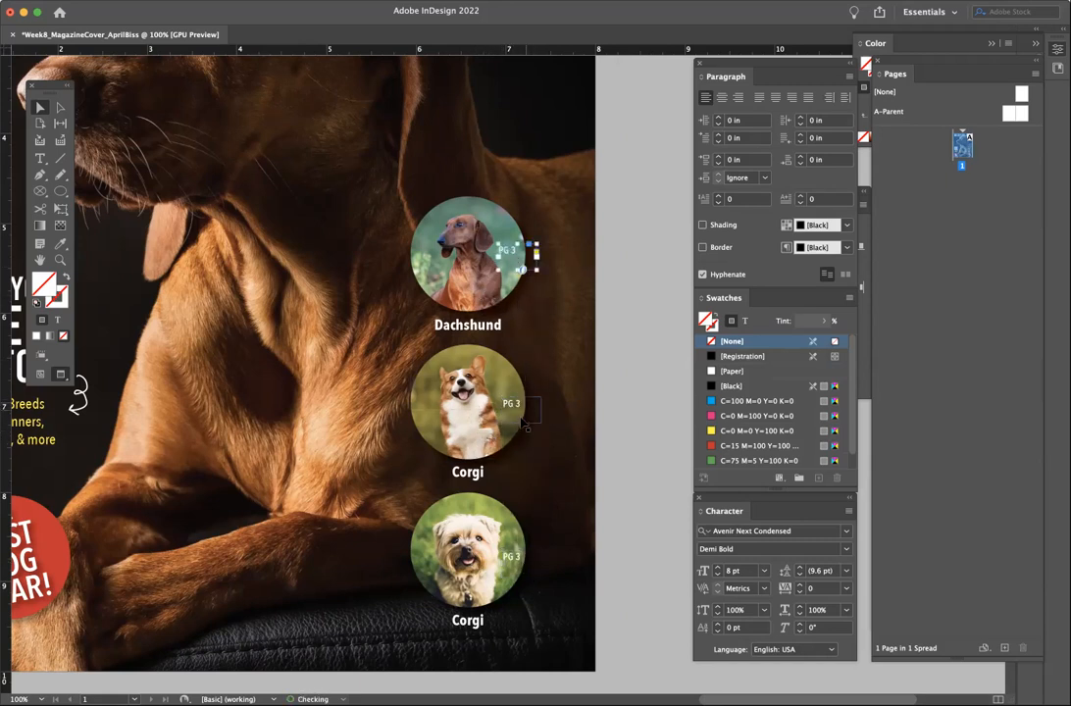
left_click(514, 406, "shift")
left_click(511, 557, "shift")
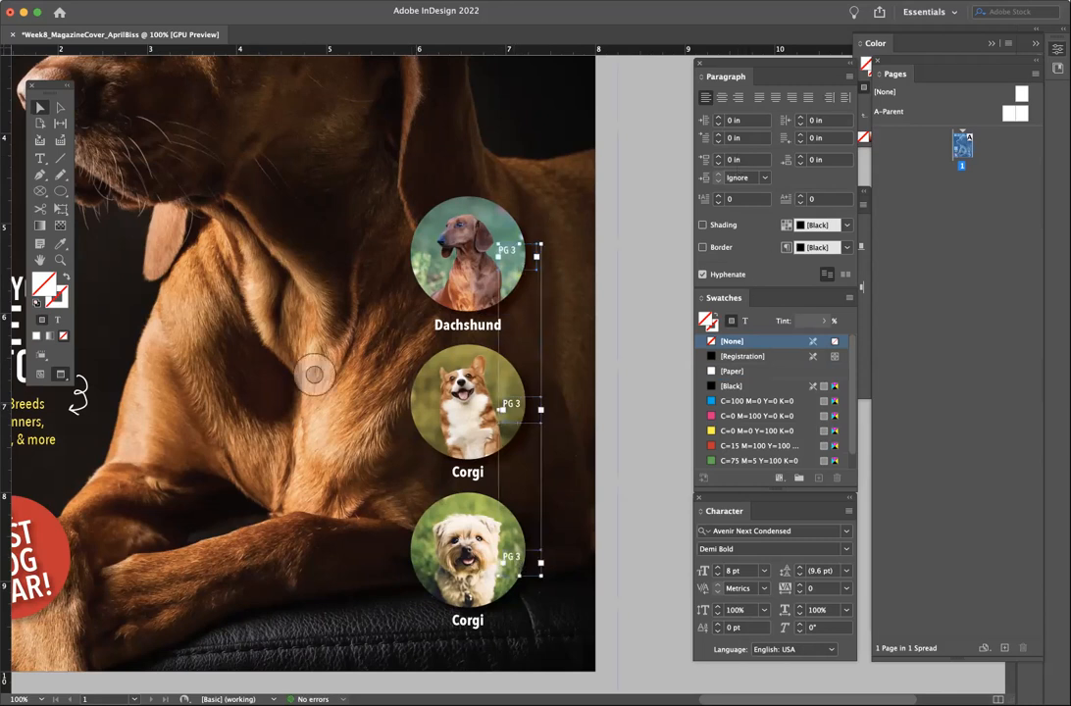
- Align the three labels' right edges and shift them slightly right
left_click(338, 0)
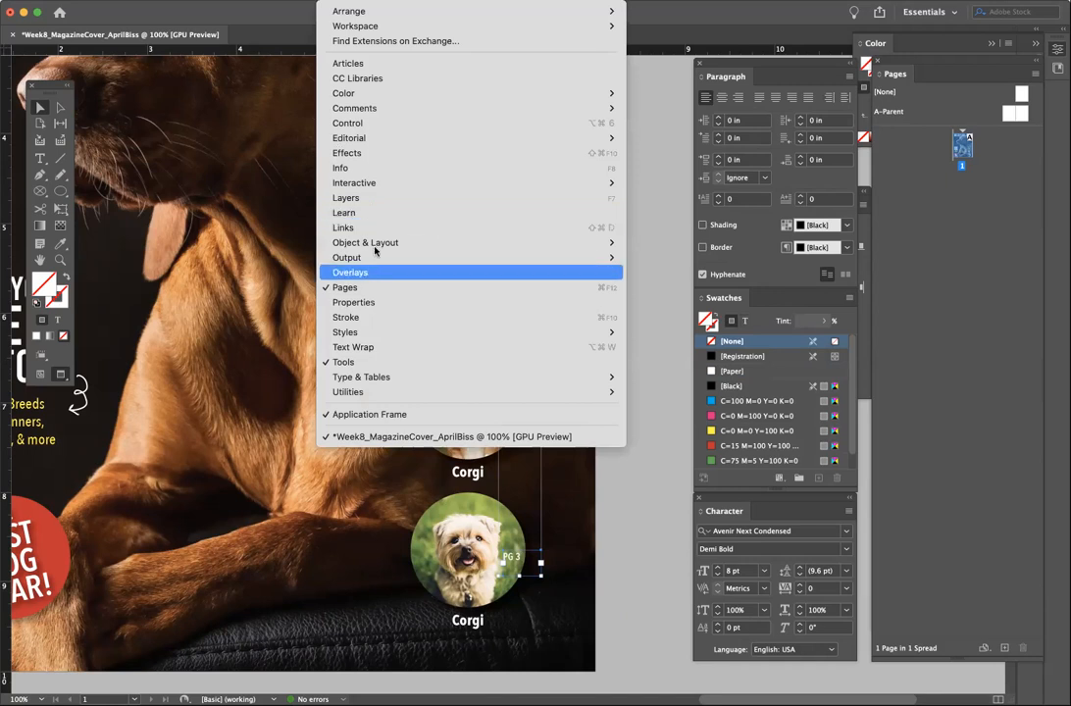
mouse_move(549, 242)
left_click(699, 246)
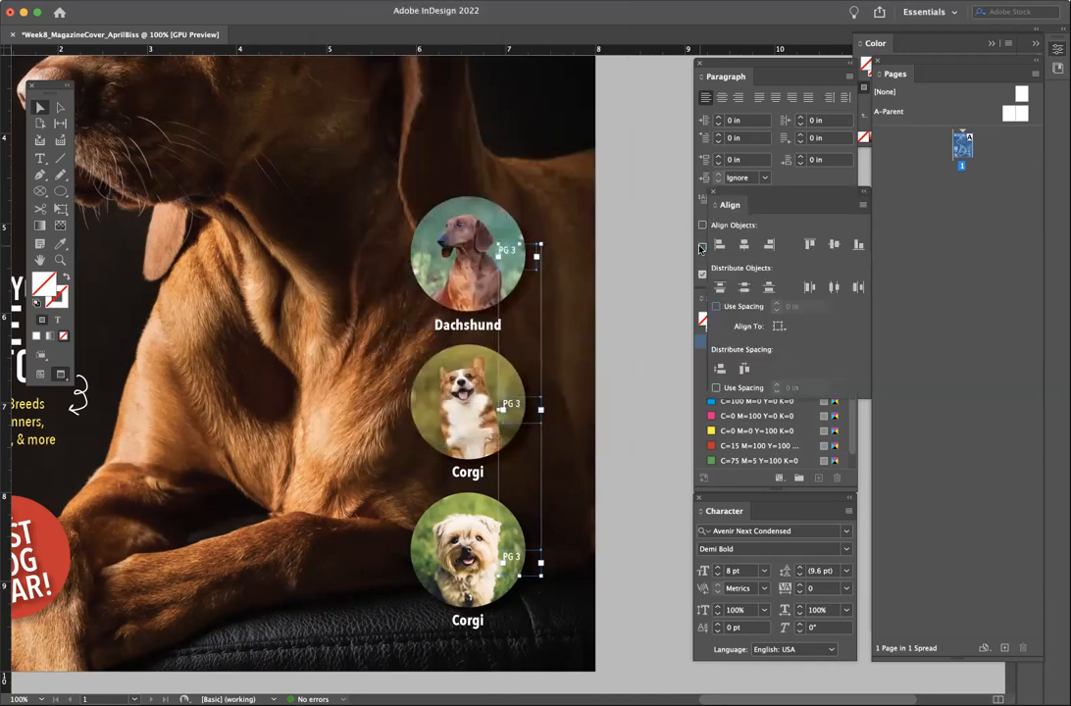
left_click(721, 245)
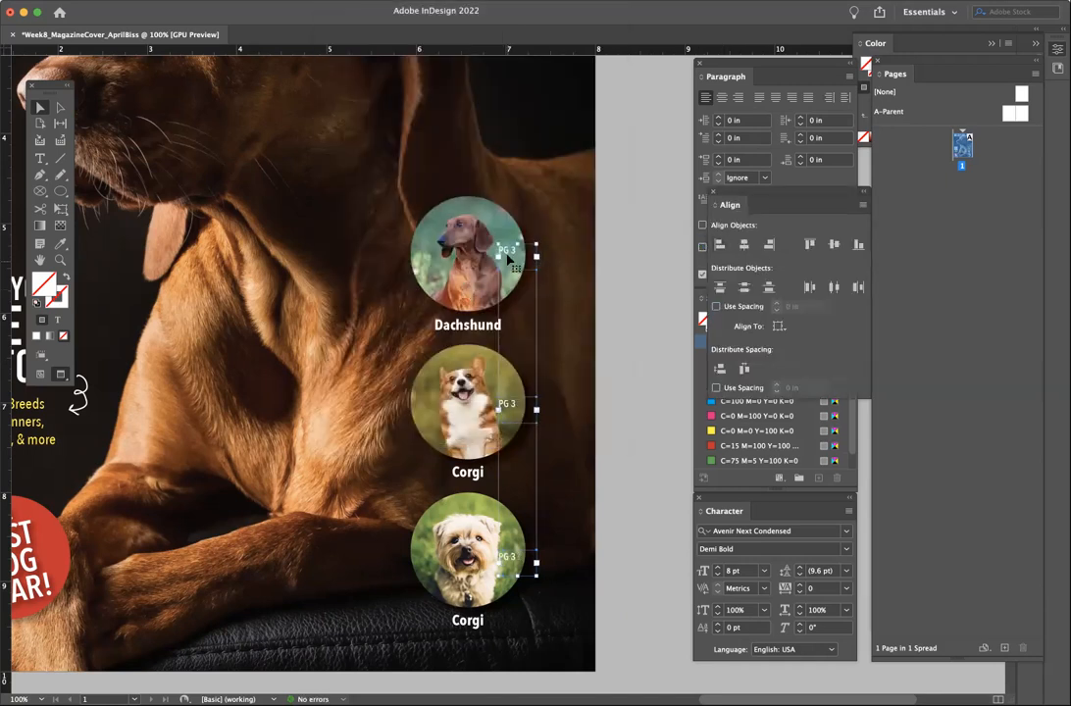
left_click_drag(510, 251, 517, 252)
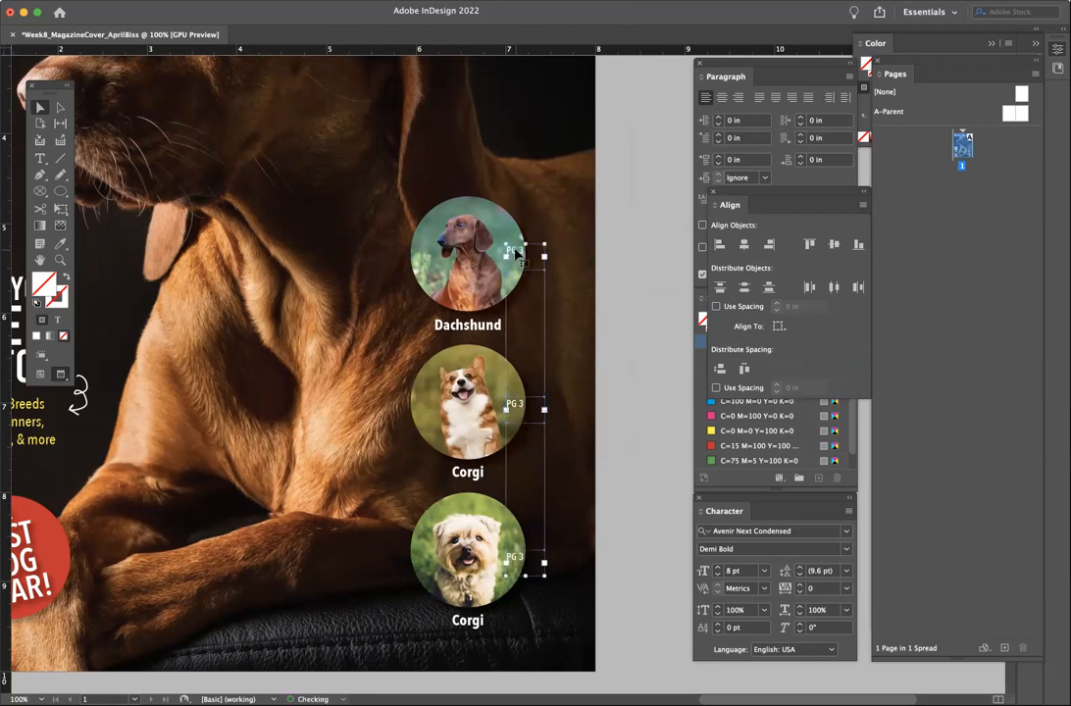
left_click(638, 423)
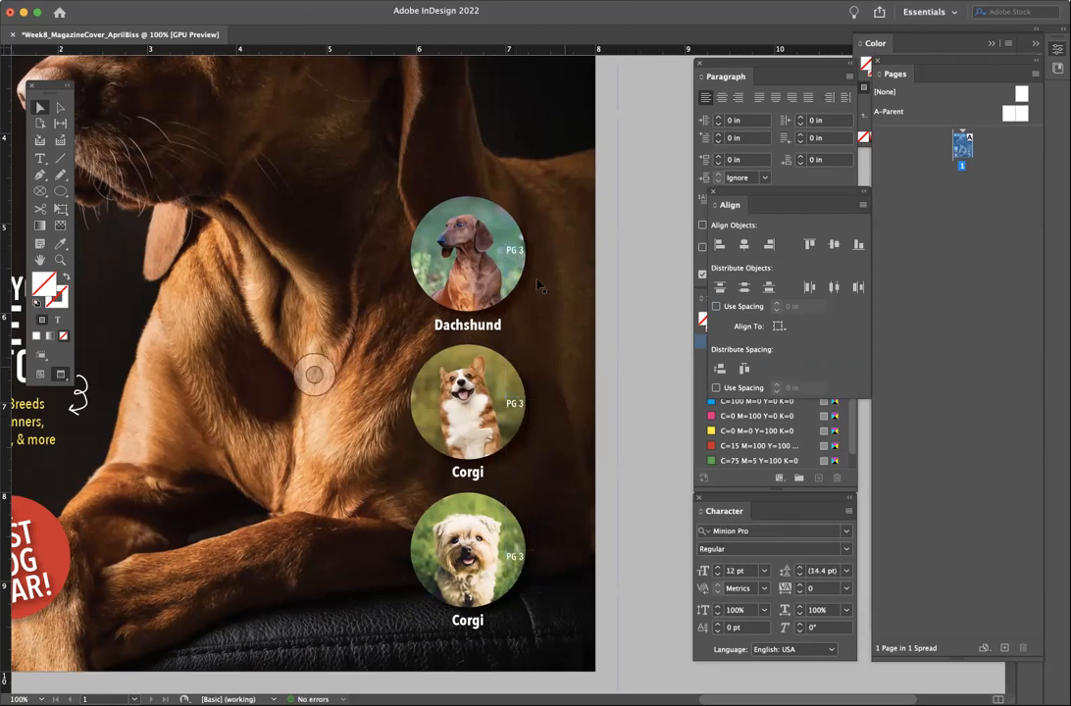
key("super+z")
left_click_drag(519, 257, 520, 257)
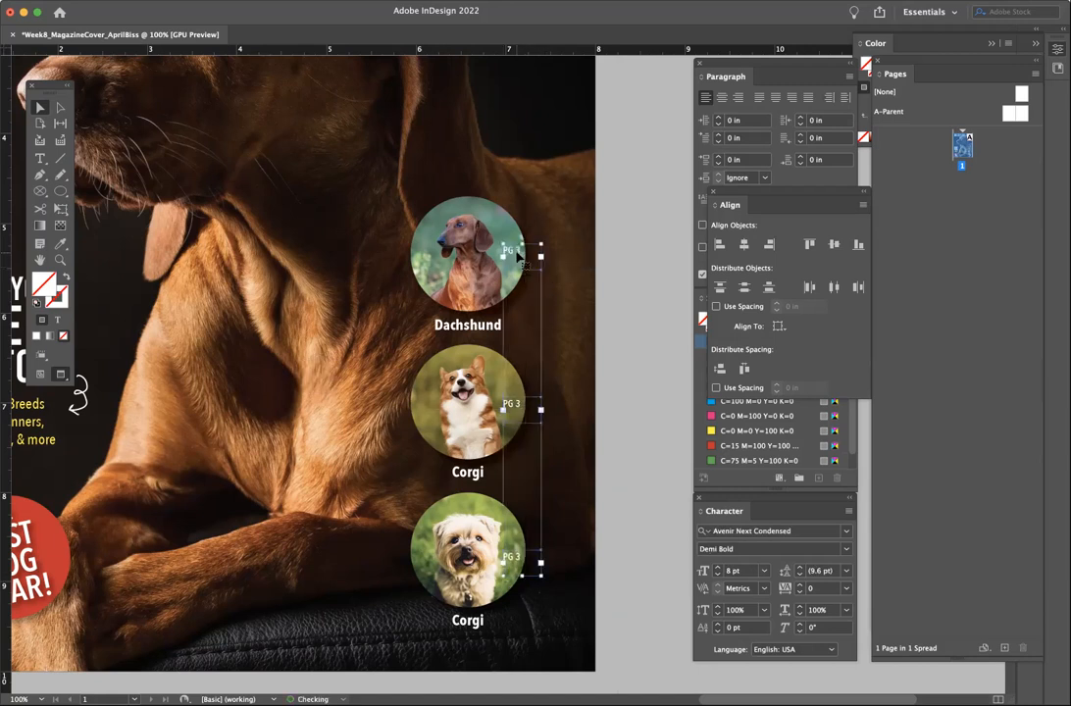
left_click(639, 392)
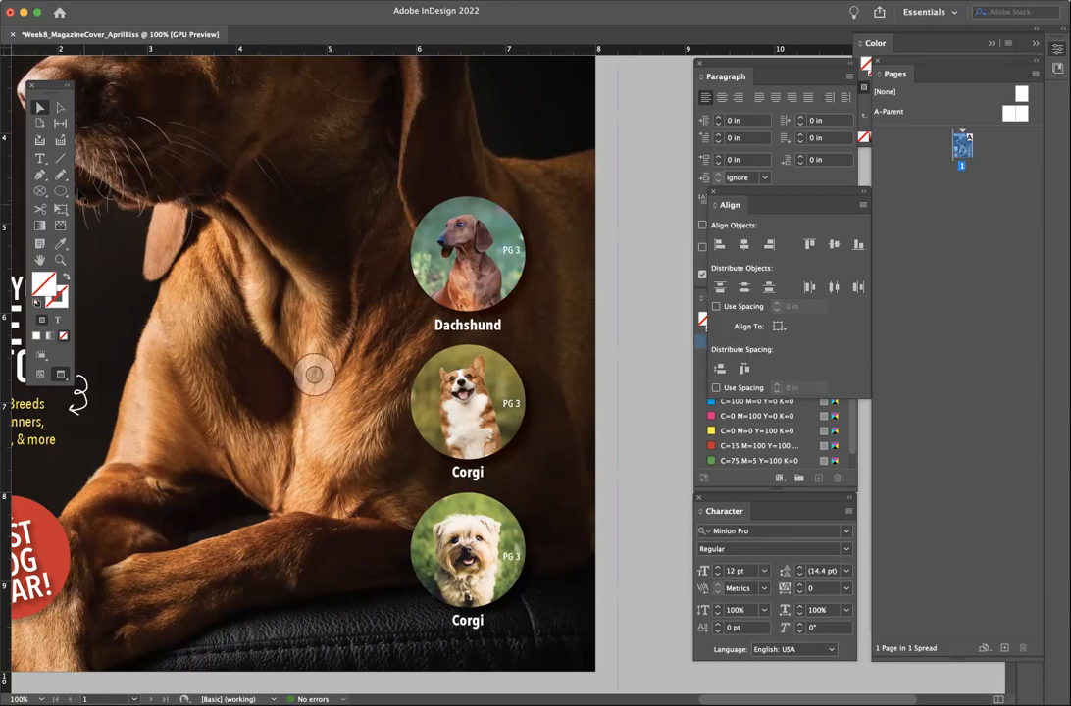
- Change the Corgi circle labels to PG 5 and PG 8
left_click(40, 160)
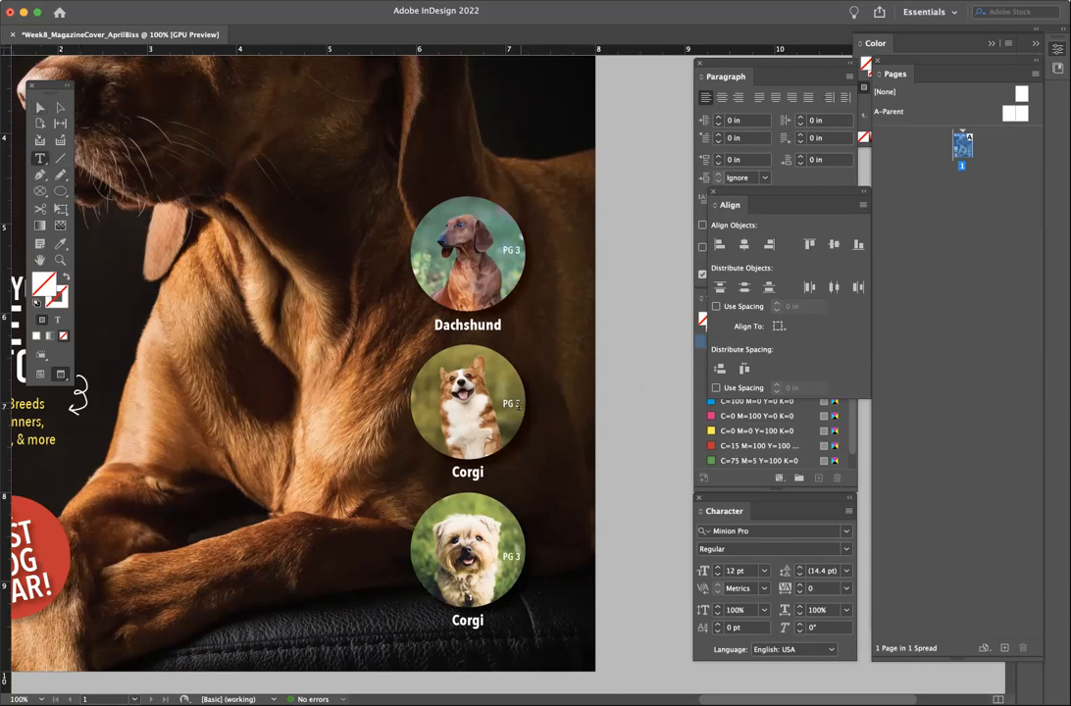
left_click(517, 403)
left_click_drag(522, 404, 518, 405)
type("5")
left_click_drag(521, 557, 517, 556)
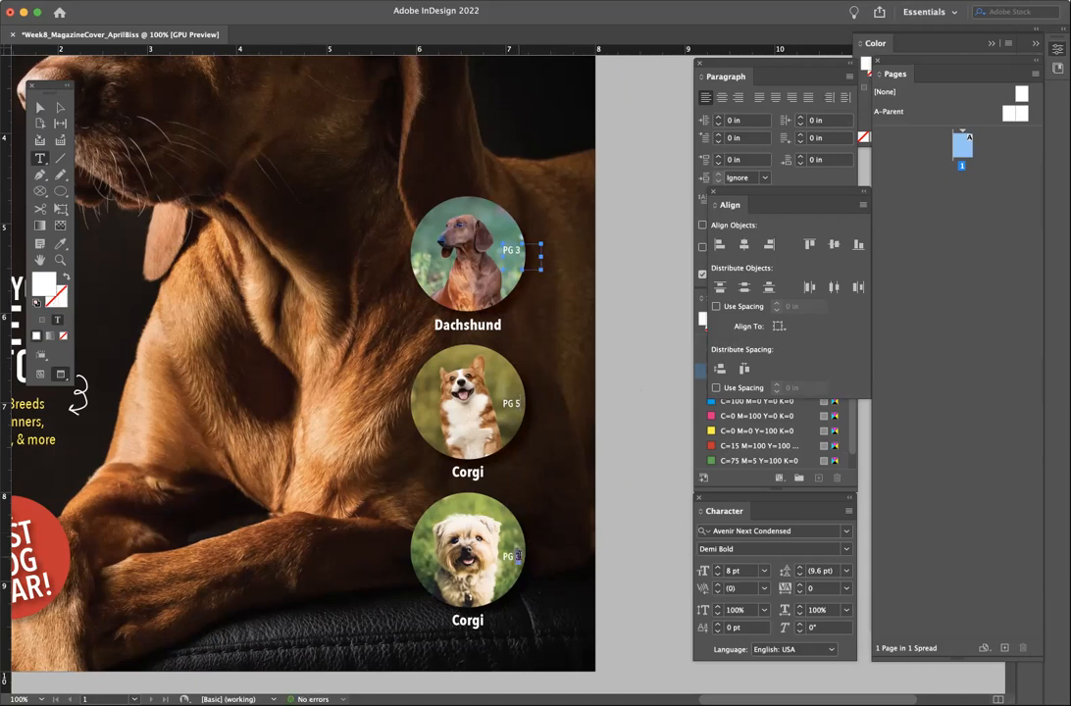
type("8")
key("Escape")
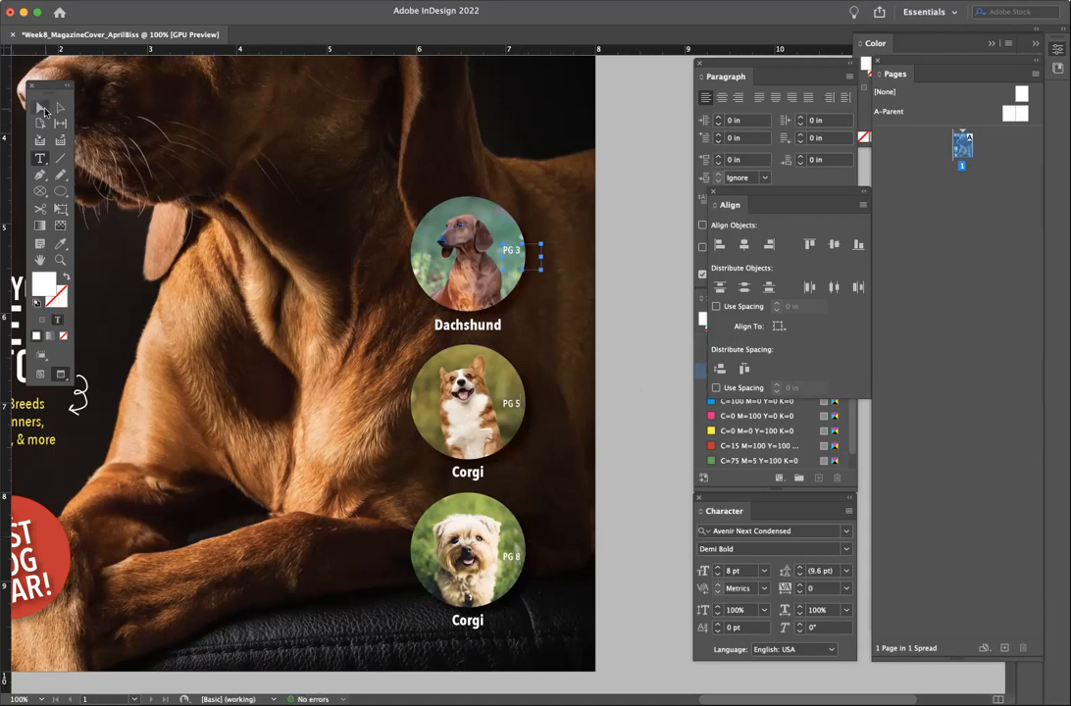
left_click(601, 256)
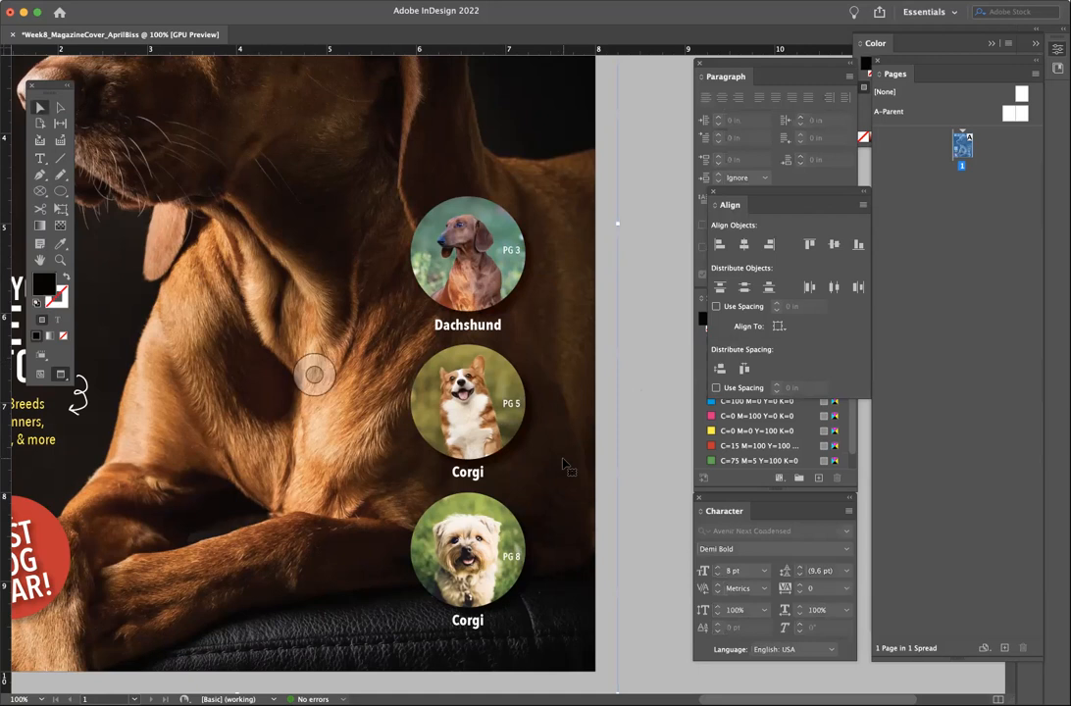
key("super+minus")
scroll(564, 465, "right", 5)
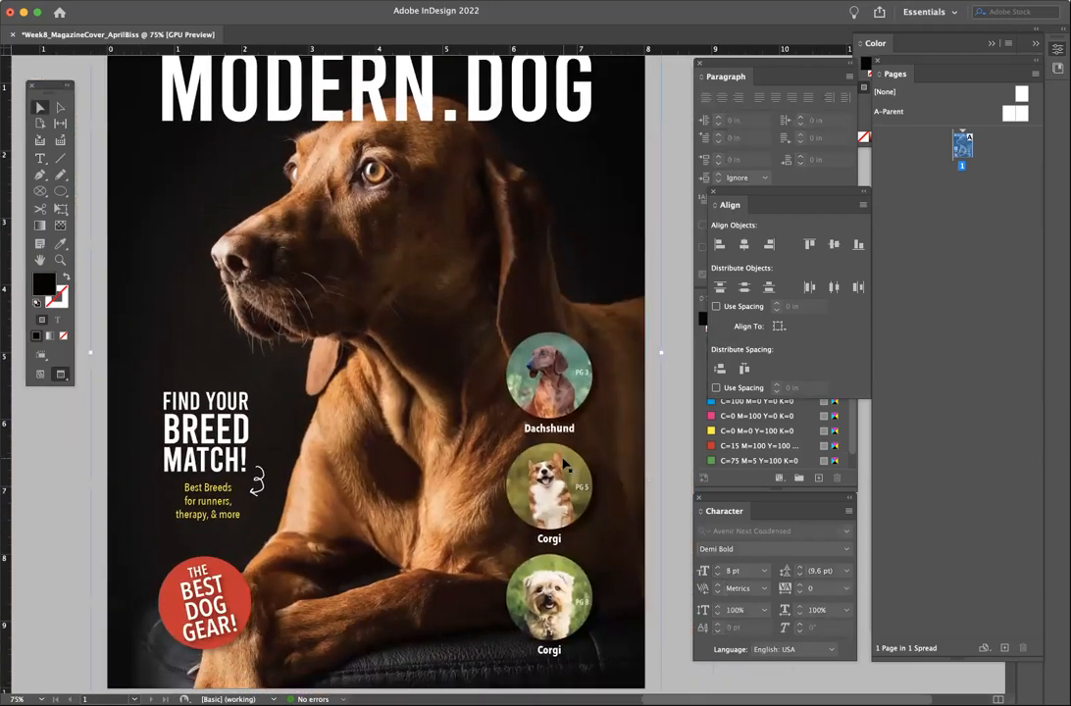
key("super+minus")
scroll(564, 465, "right", 2)
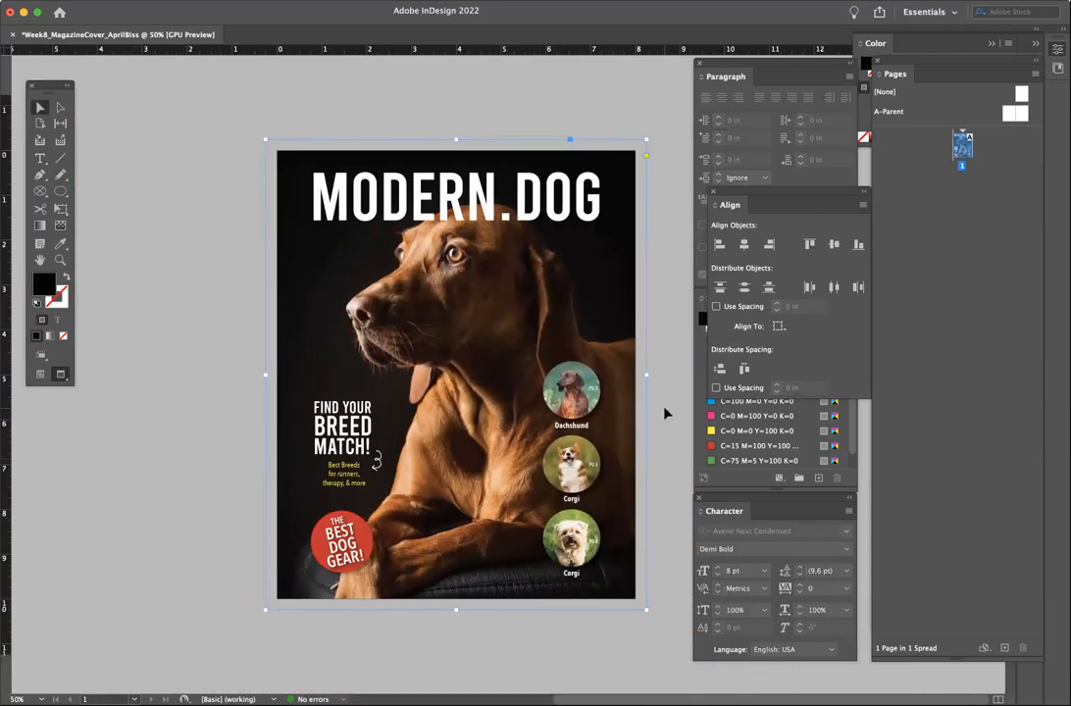
left_click(664, 413)
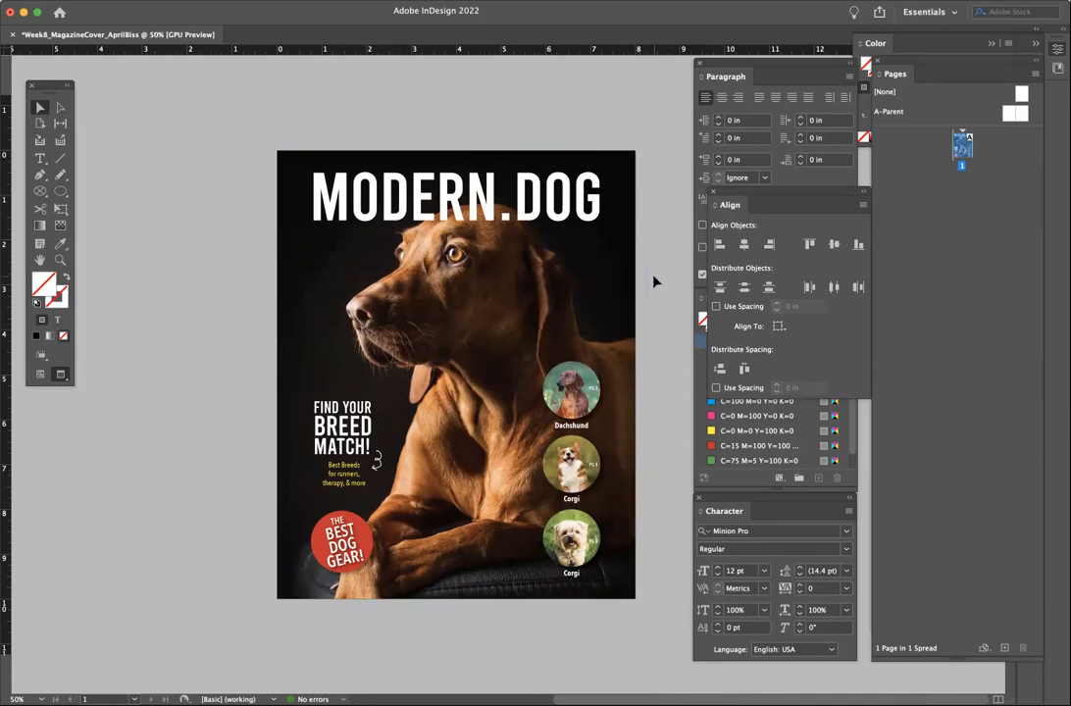
key("super+equal")
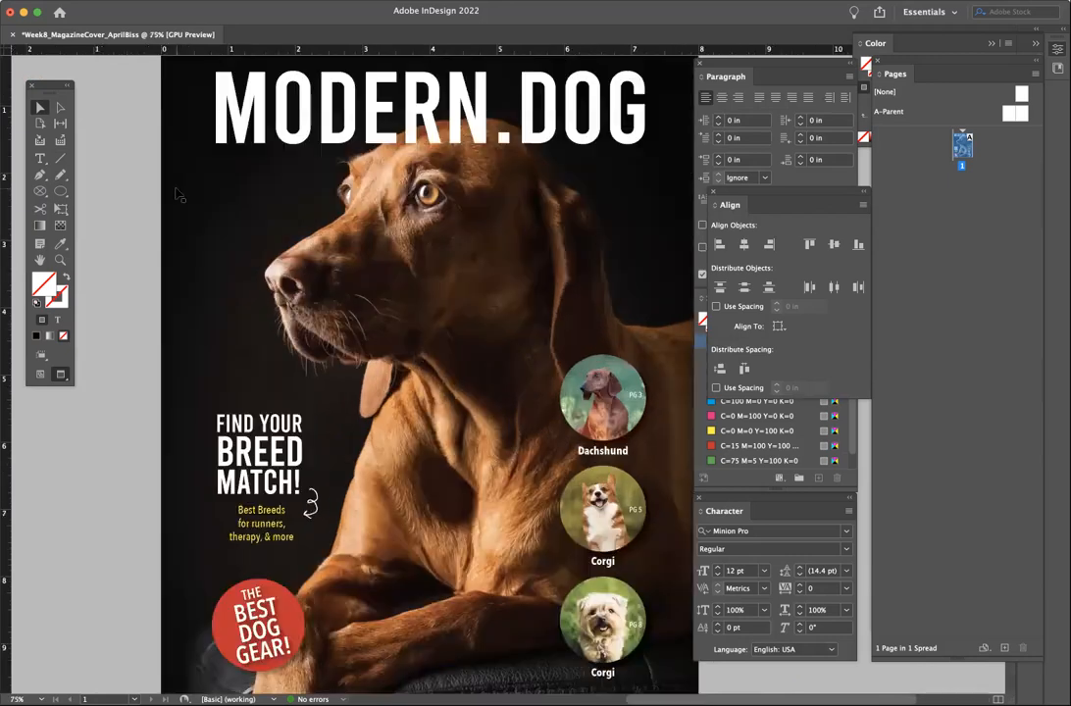
scroll(179, 195, "up", 3)
scroll(178, 194, "right", 2)
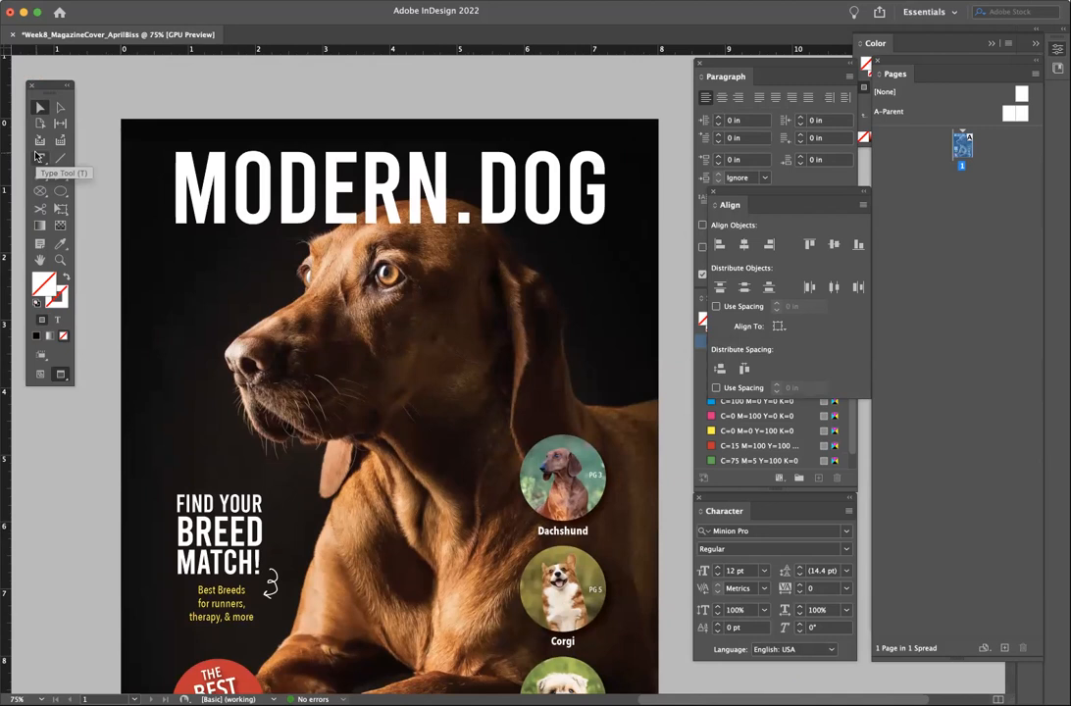
- Create a MARCH 2022 text frame set in Bebas with a white [Paper] fill
left_click(36, 156)
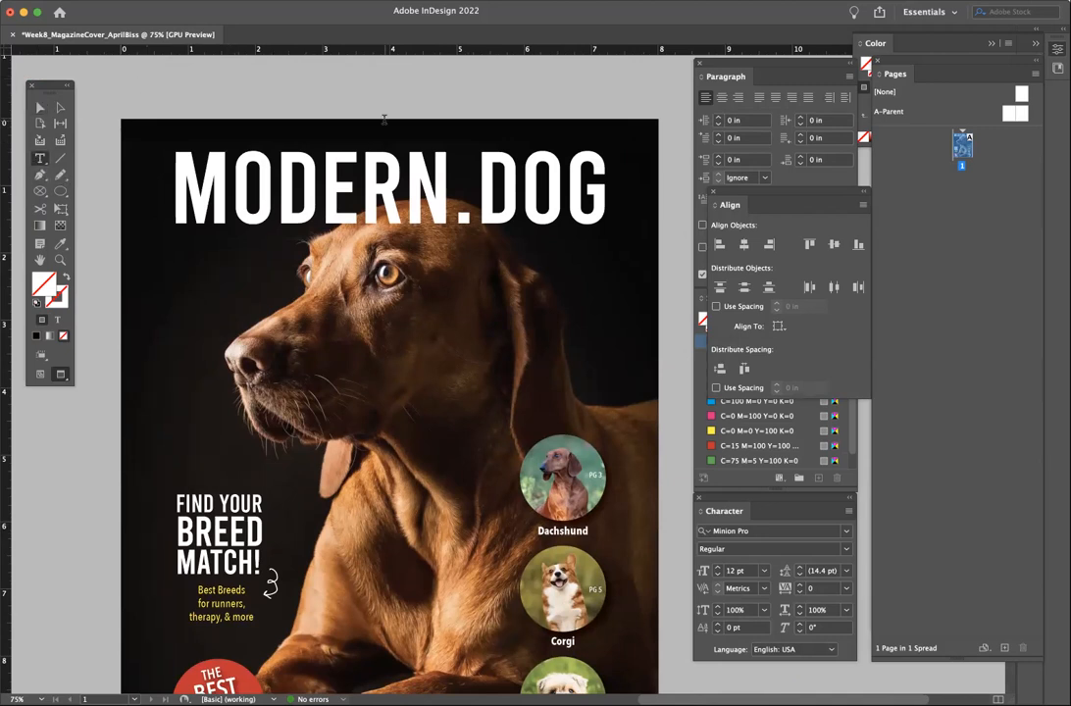
left_click_drag(531, 76, 608, 95)
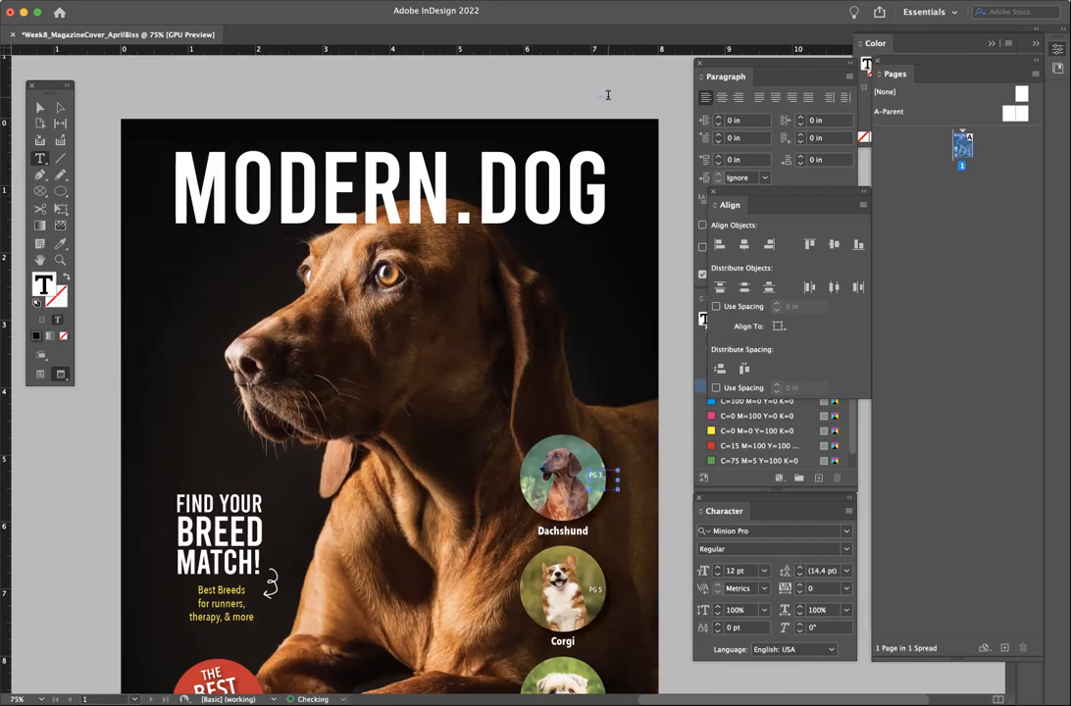
type("MARCH 2")
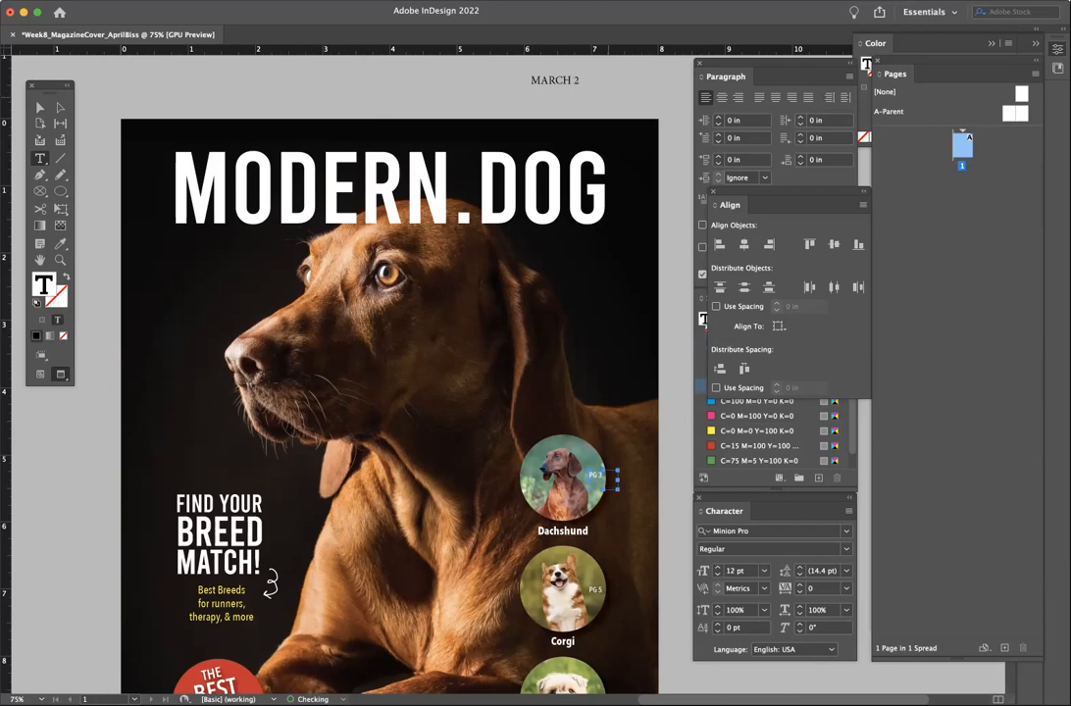
key("super+a")
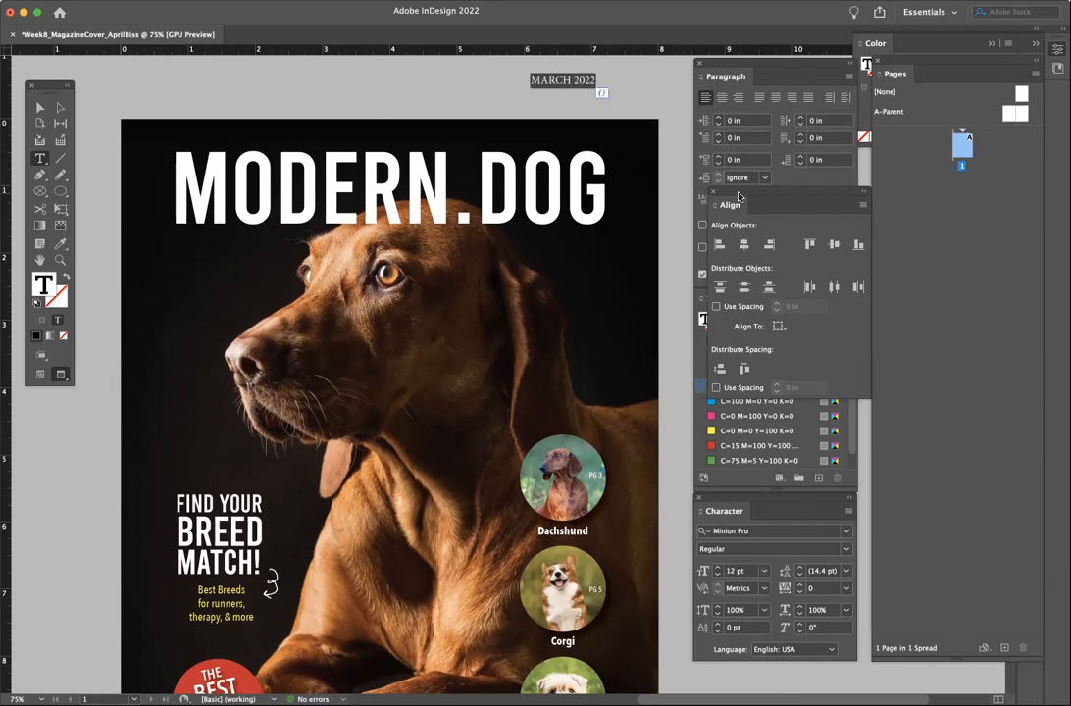
left_click_drag(739, 198, 960, 291)
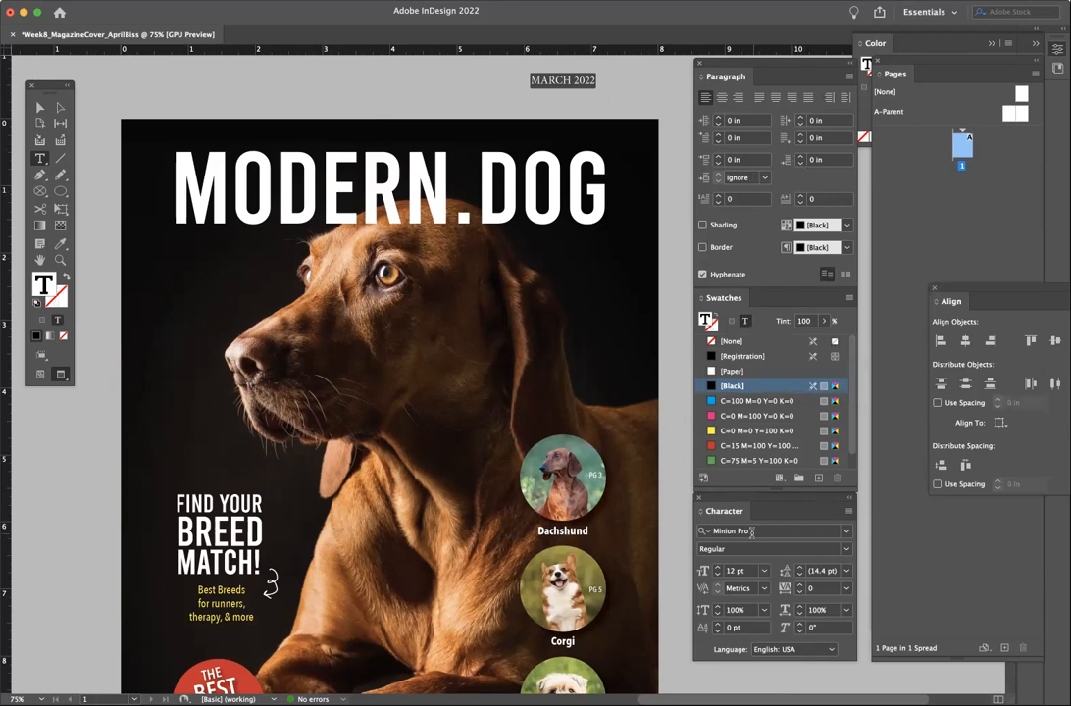
double_click(751, 532)
left_click(846, 532)
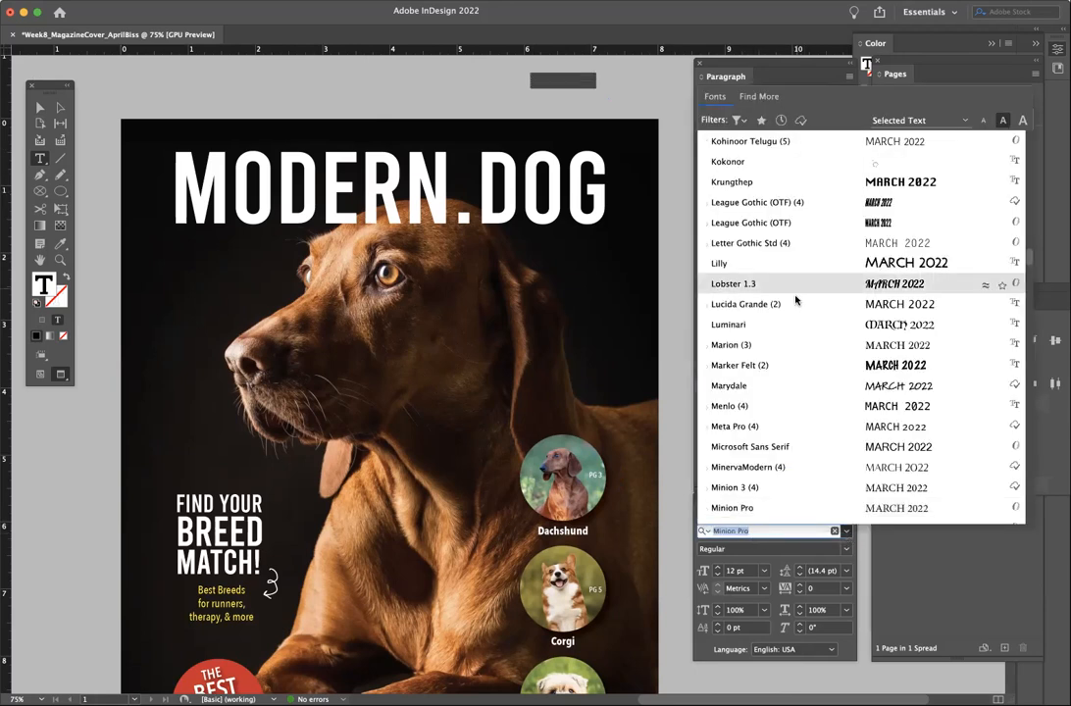
scroll(785, 246, "up", 20)
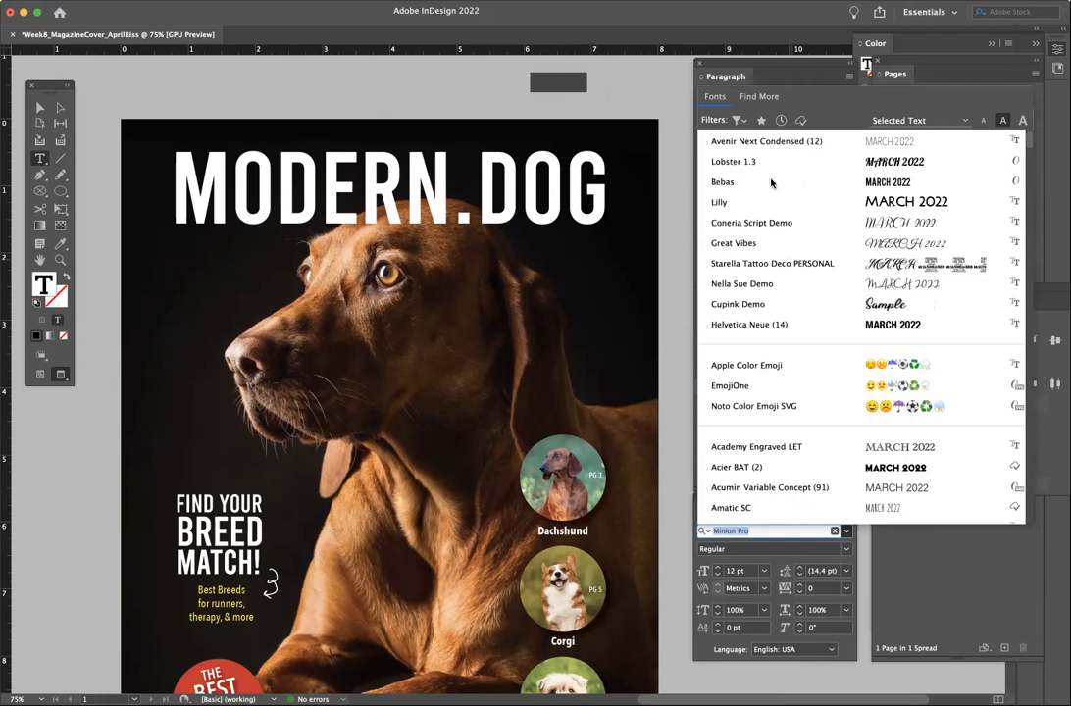
left_click(771, 182)
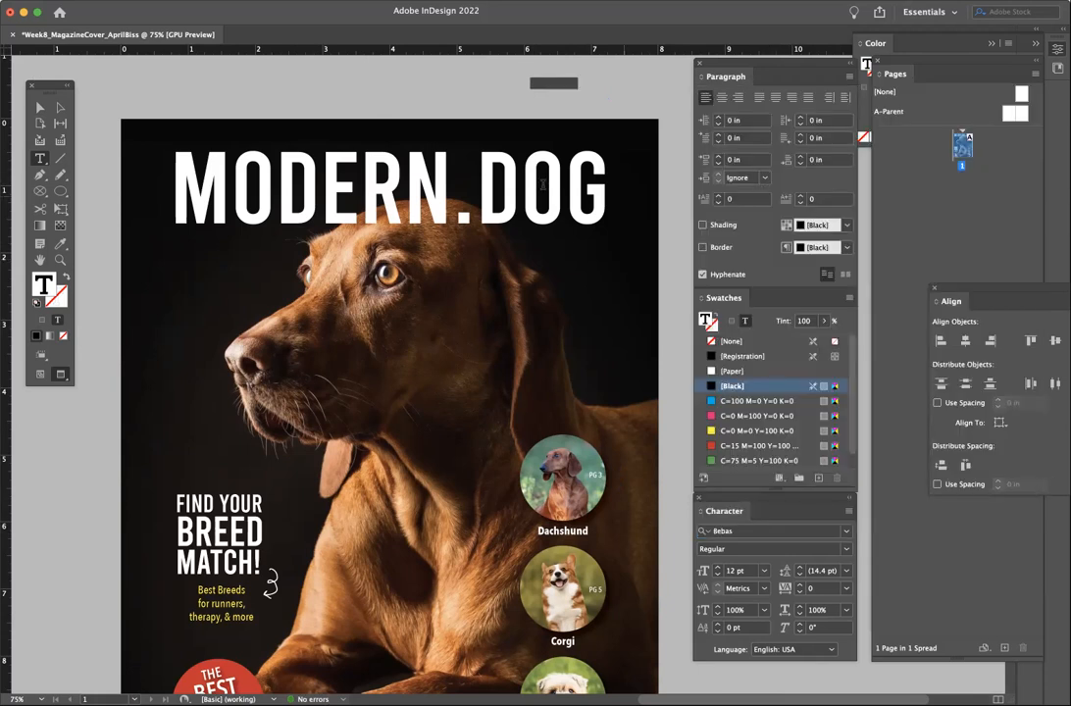
left_click(722, 374)
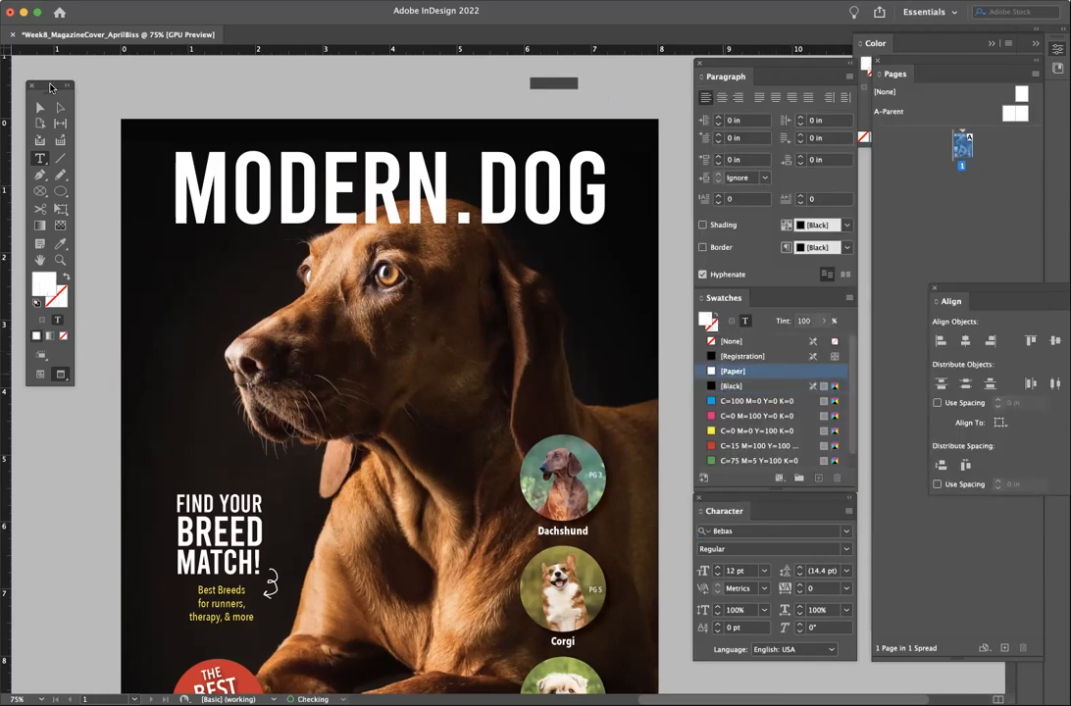
- Move the MARCH 2022 frame onto the cover below the masthead
left_click(40, 106)
left_click_drag(564, 91, 596, 269)
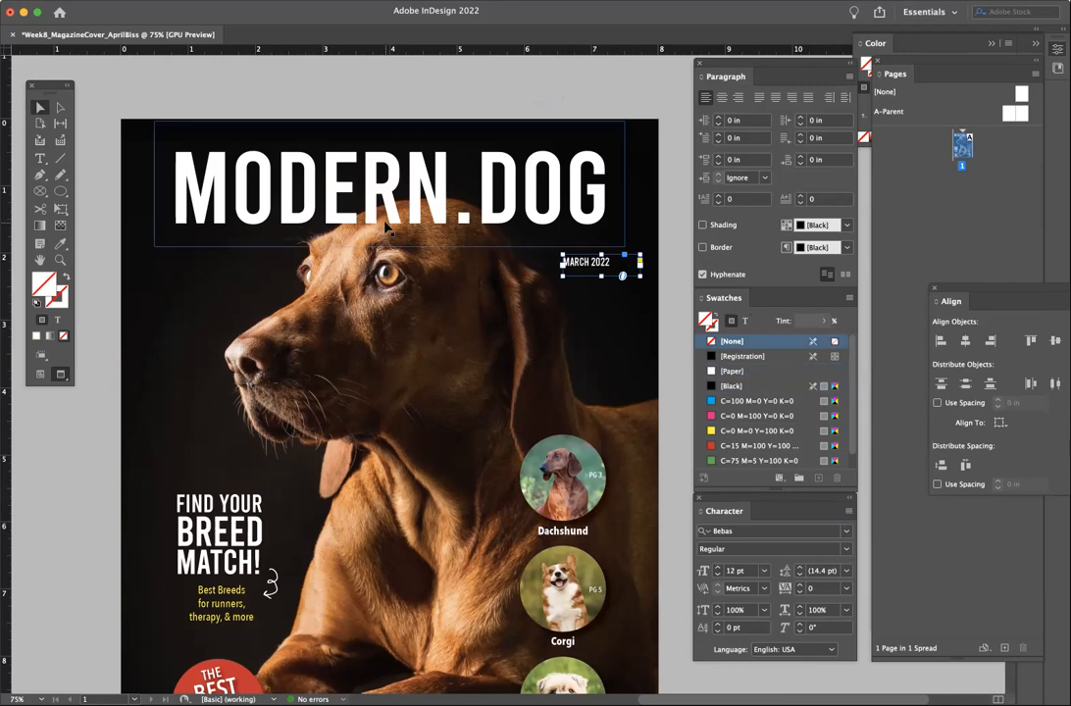
left_click(297, 2)
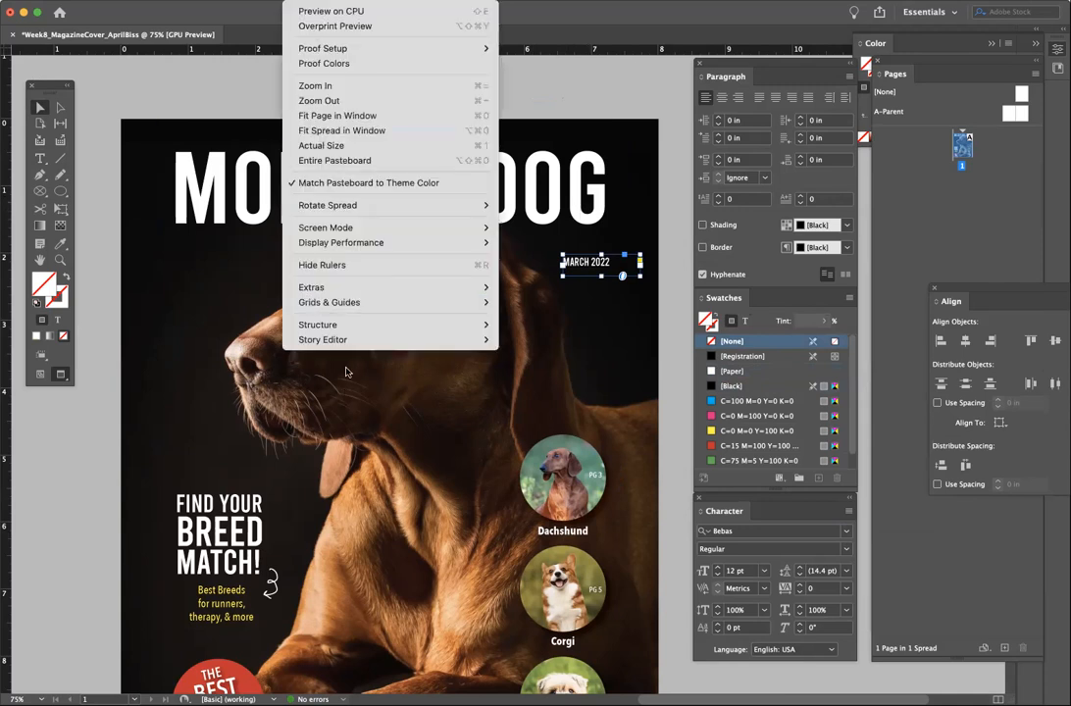
mouse_move(470, 302)
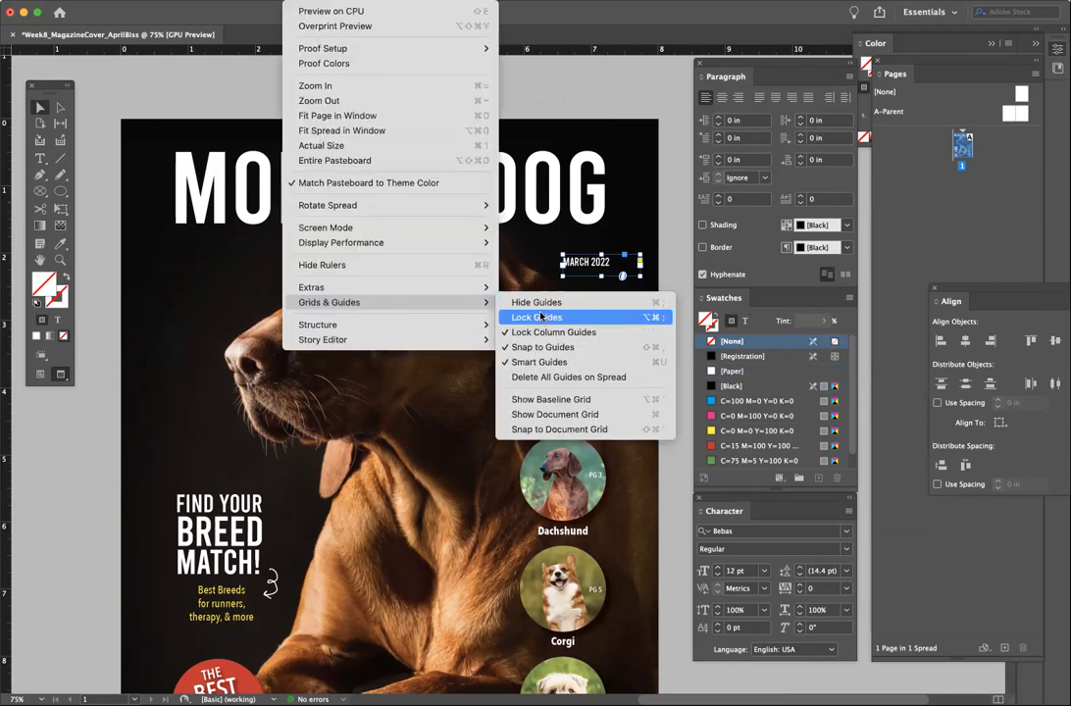
- Right-align MARCH 2022 and tuck it under the right end of MODERN.DOG
left_click(42, 386)
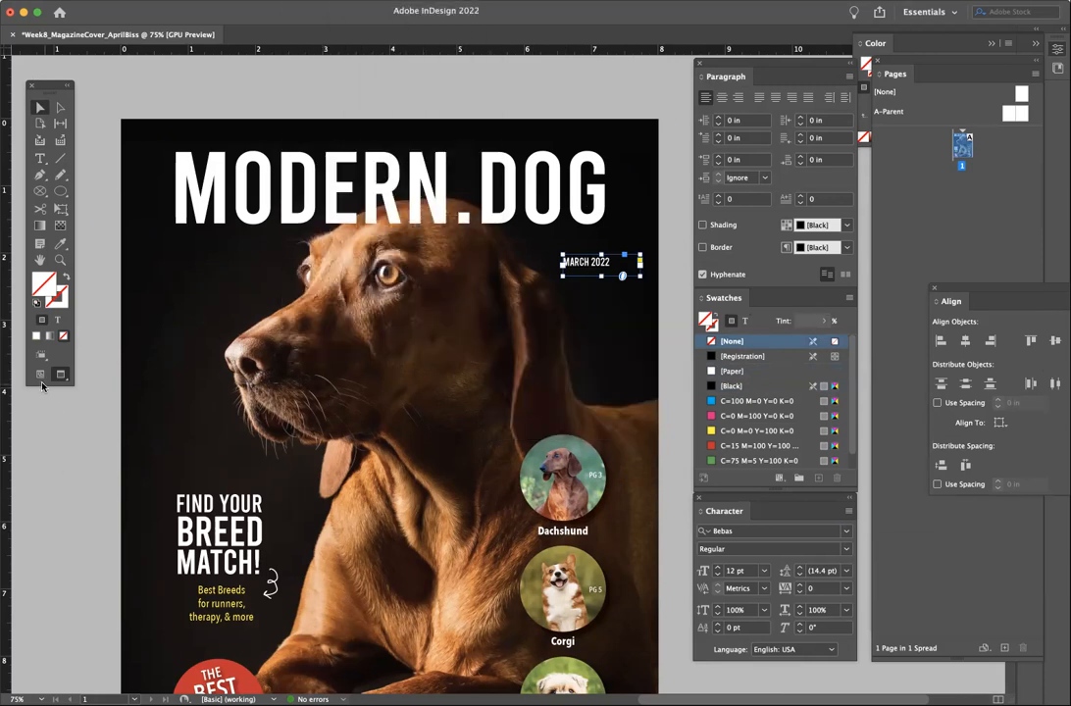
left_click(39, 378)
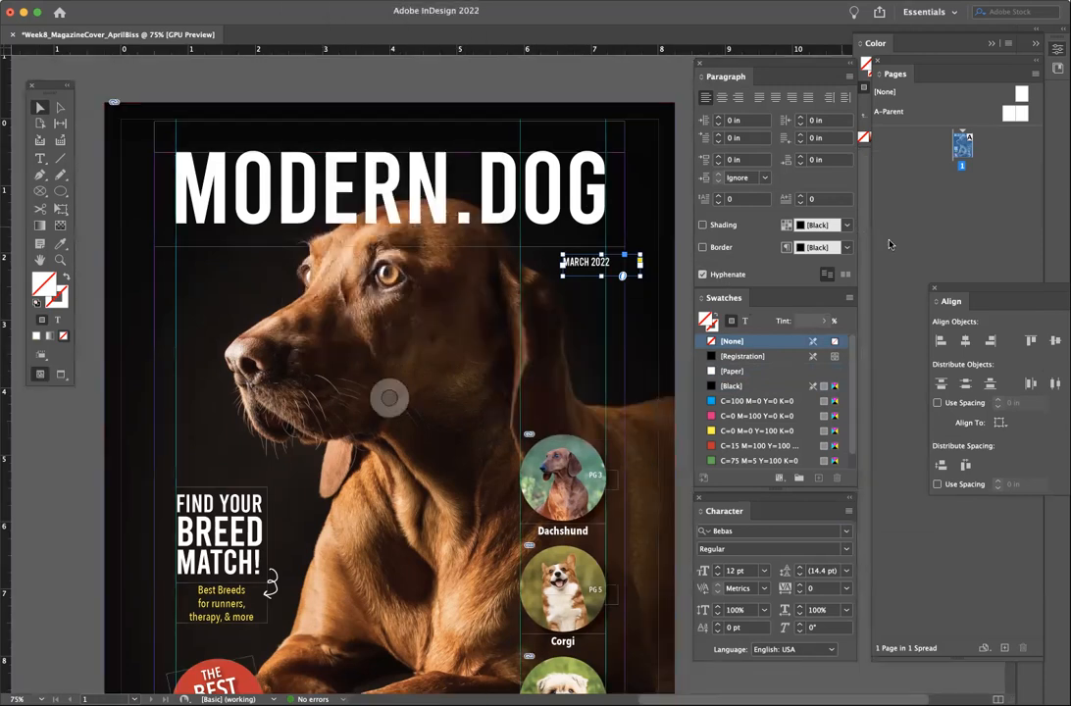
left_click(737, 97)
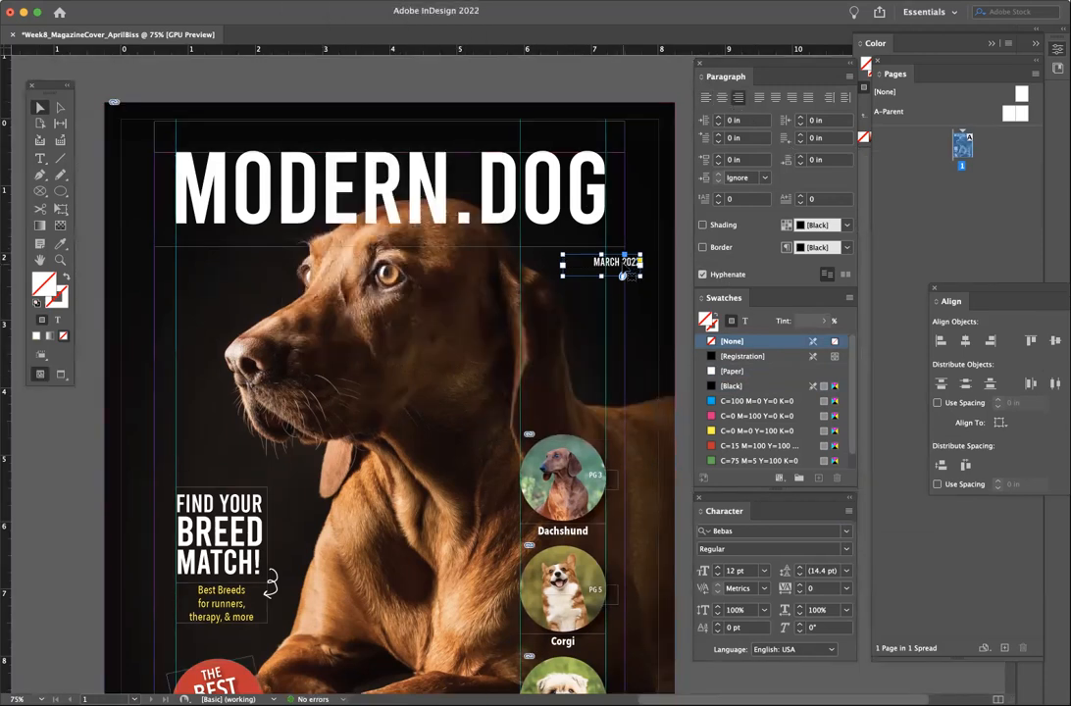
left_click_drag(624, 274, 591, 253)
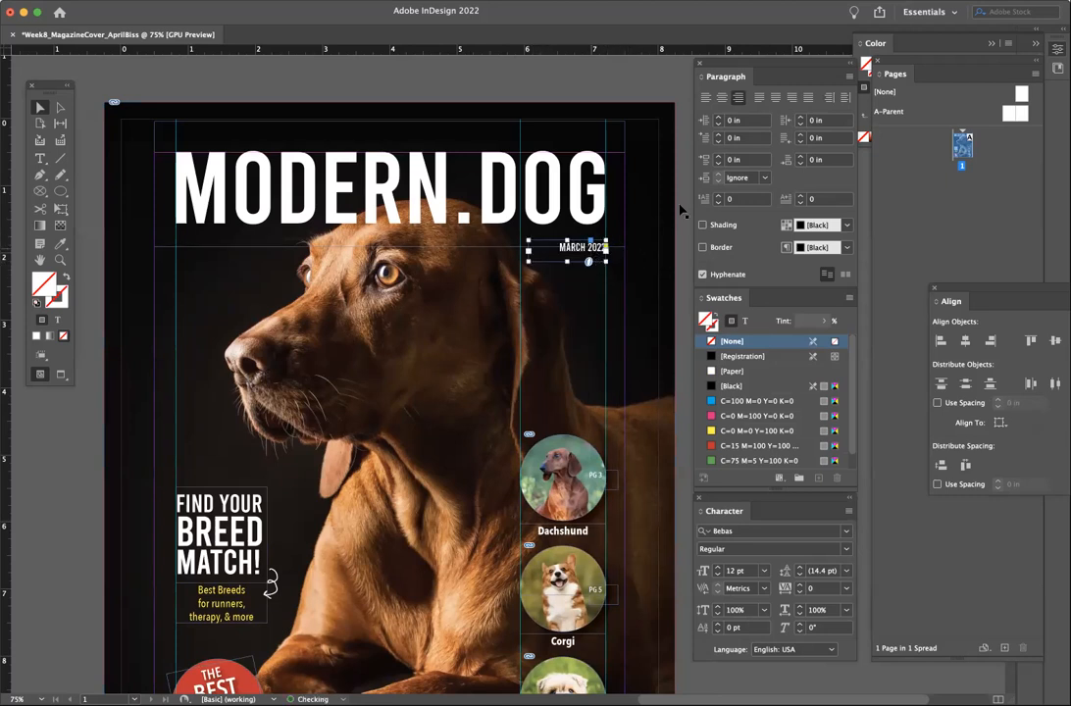
left_click_drag(590, 248, 590, 243)
left_click(681, 252)
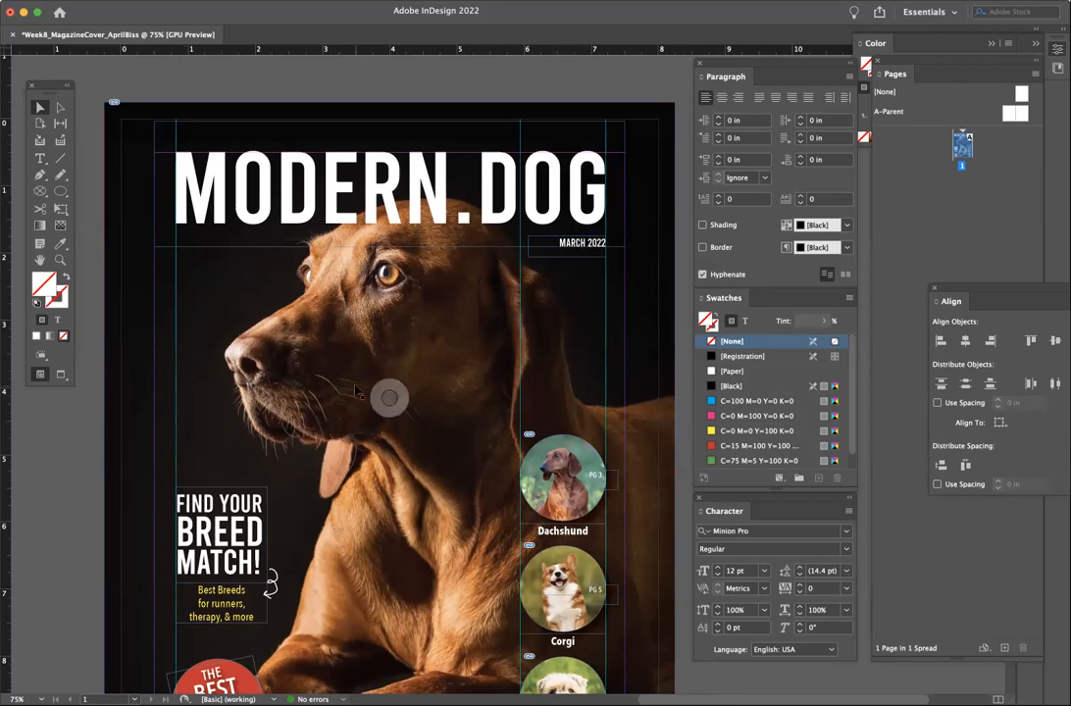
left_click(59, 375)
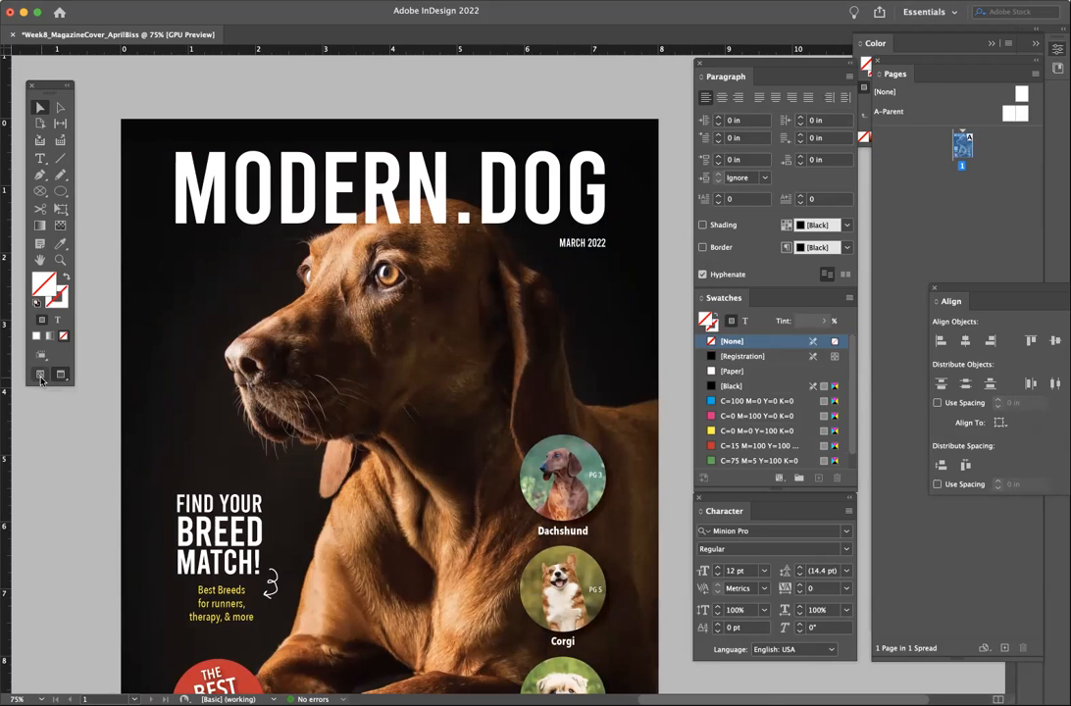
- Nudge the dog photo up slightly
left_click(41, 375)
scroll(294, 392, "down", 4)
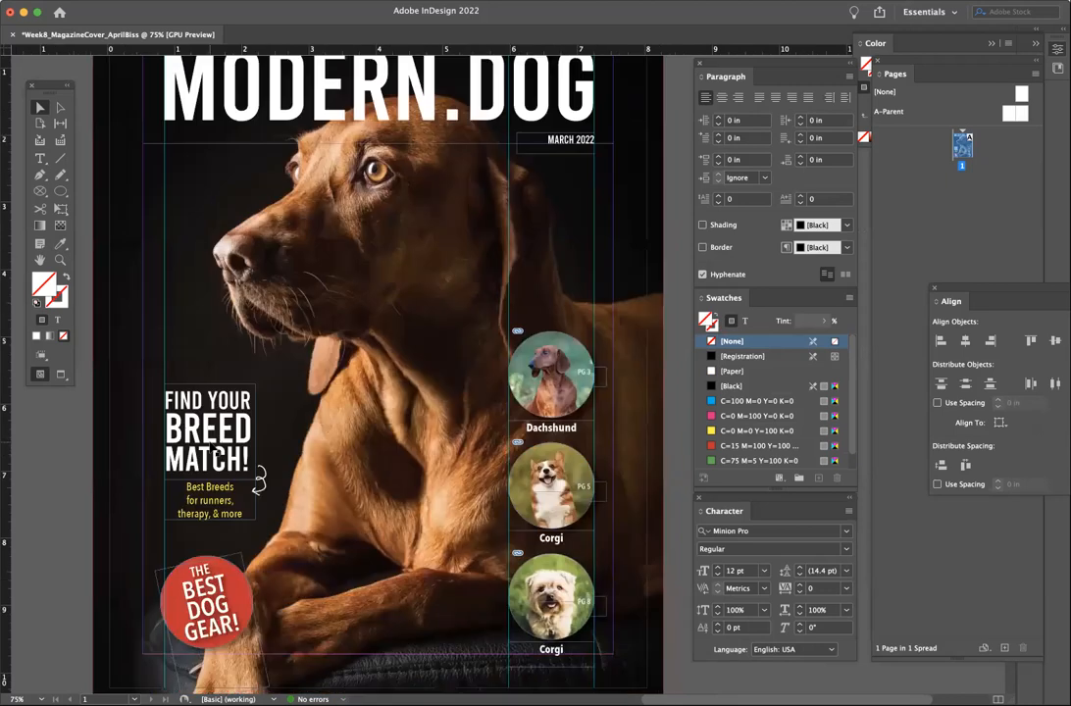
scroll(210, 447, "down", 1)
key("Tab")
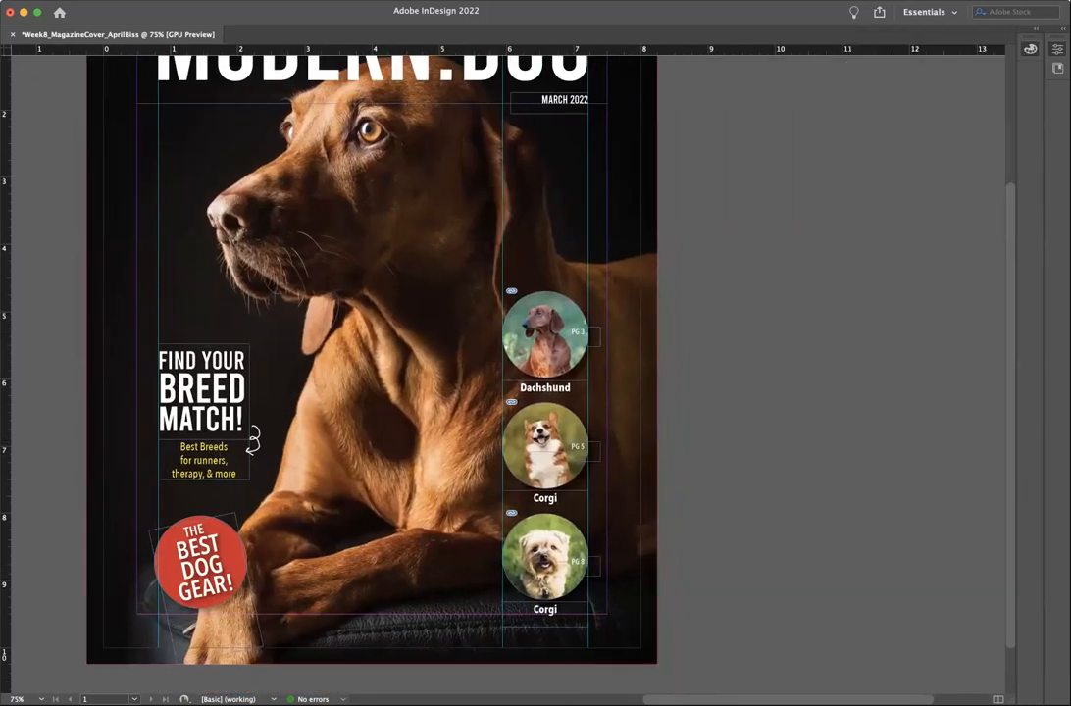
key("Tab")
left_click(225, 577)
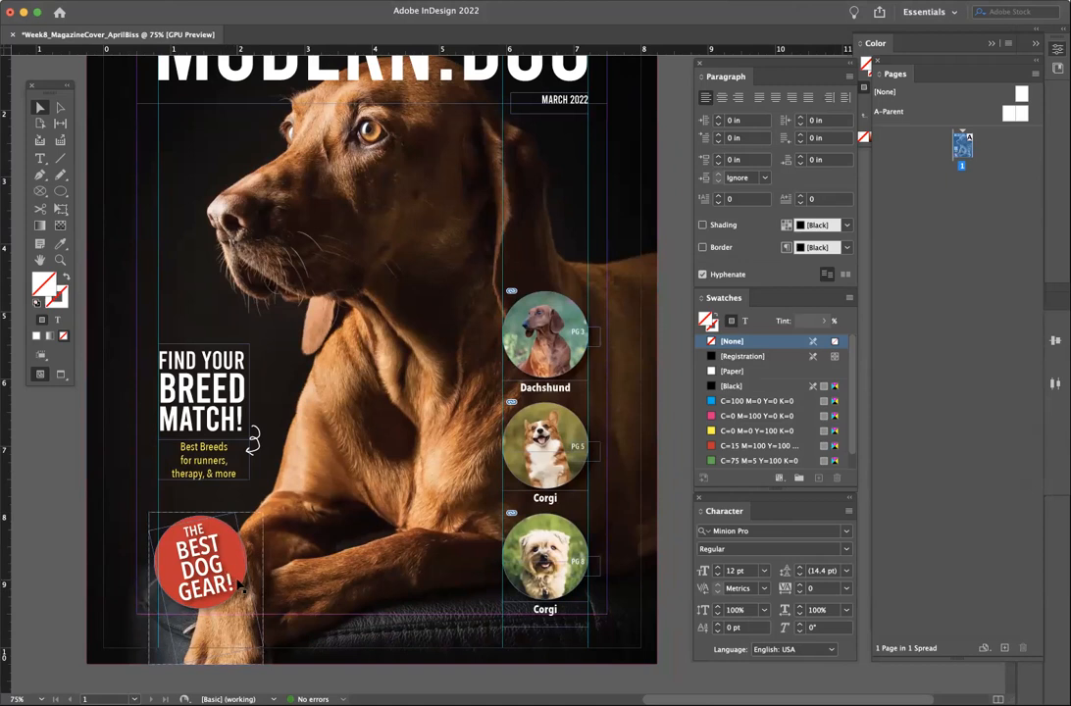
scroll(134, 503, "down", 2)
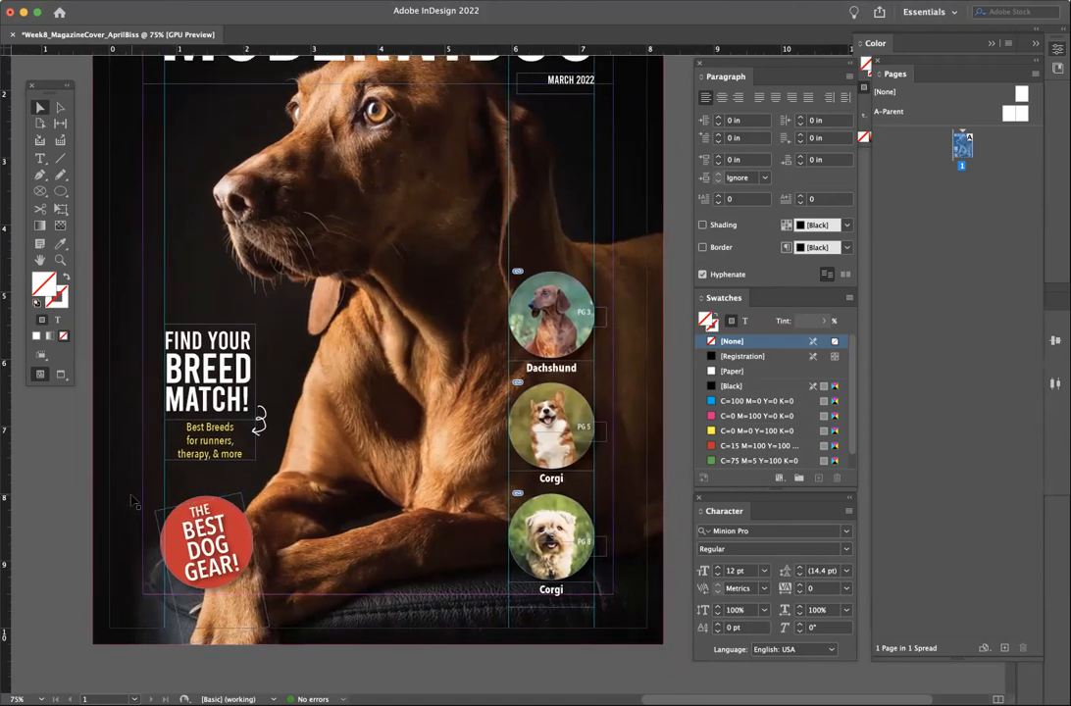
scroll(134, 502, "up", 2)
scroll(135, 502, "up", 2)
scroll(135, 502, "left", 1)
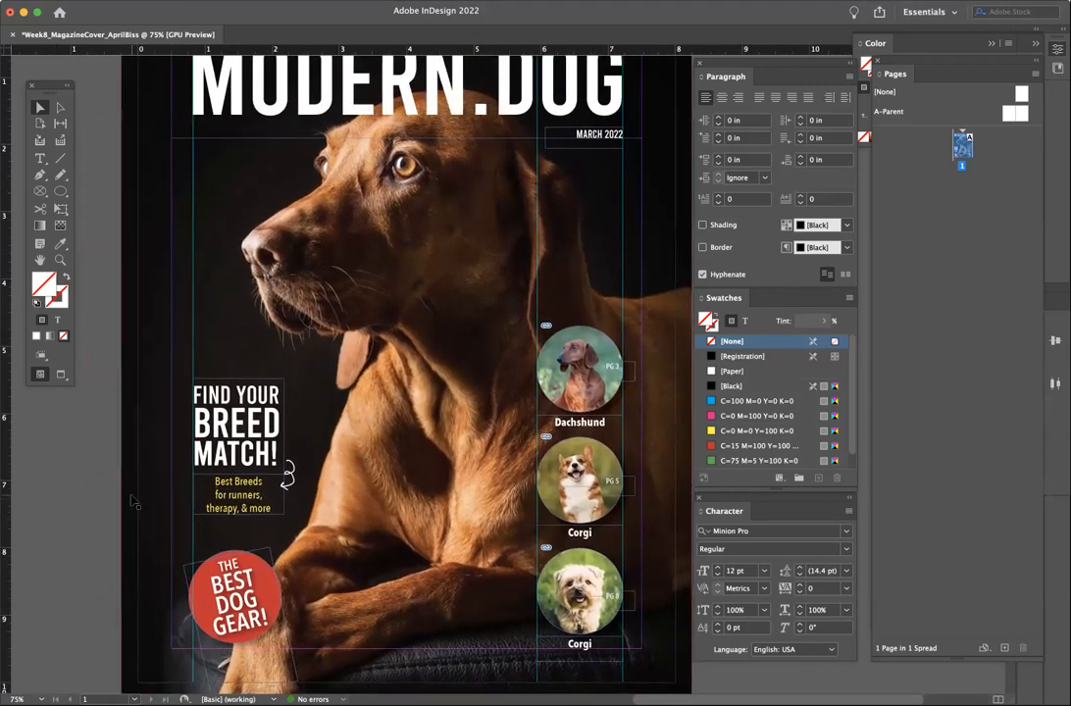
left_click(404, 272)
key("Up")
key("Up")
key("Up")
key("Up")
key("Up")
key("Up")
key("Up")
key("Up")
key("Up")
key("Up")
key("Up")
key("Up")
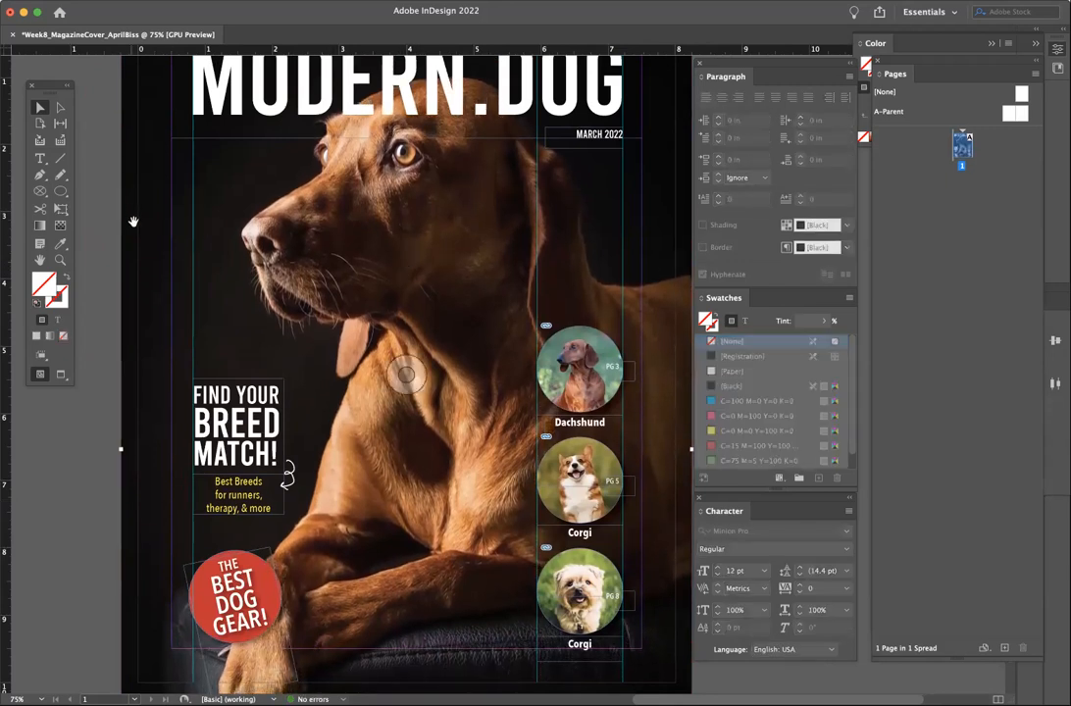
- Raise the Find Your Breed Match group and Best Dog Gear badge, then lift the badge slightly more
left_click(228, 588)
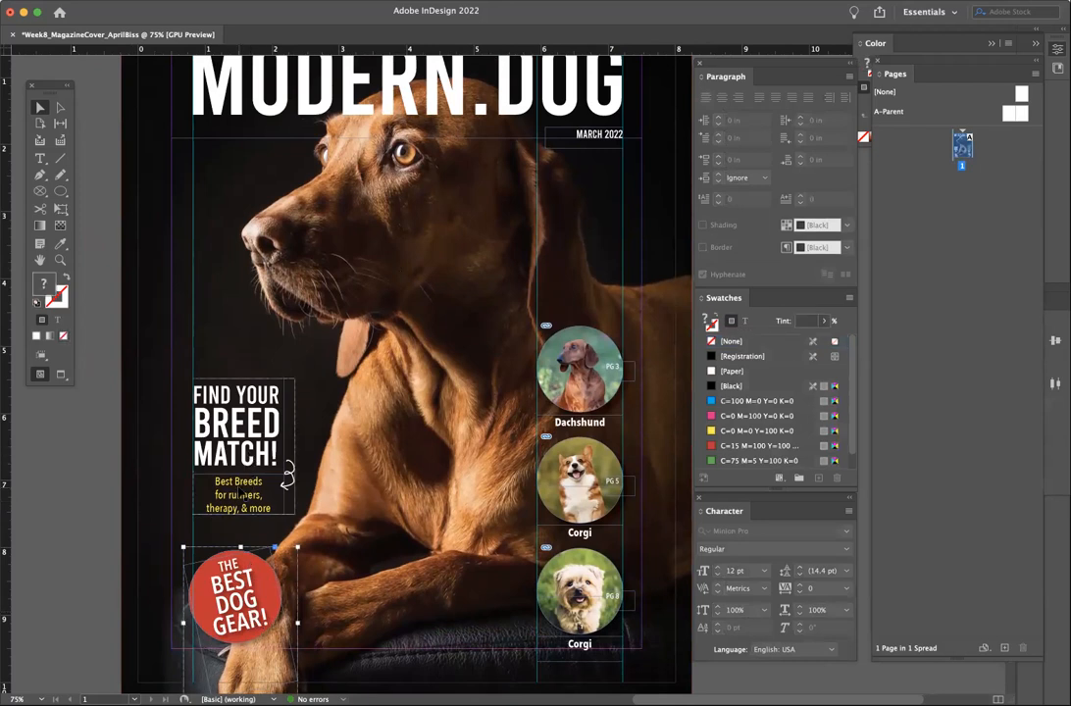
left_click(242, 452, "shift")
left_click_drag(242, 450, 241, 406)
left_click(68, 511)
left_click_drag(240, 578, 243, 553)
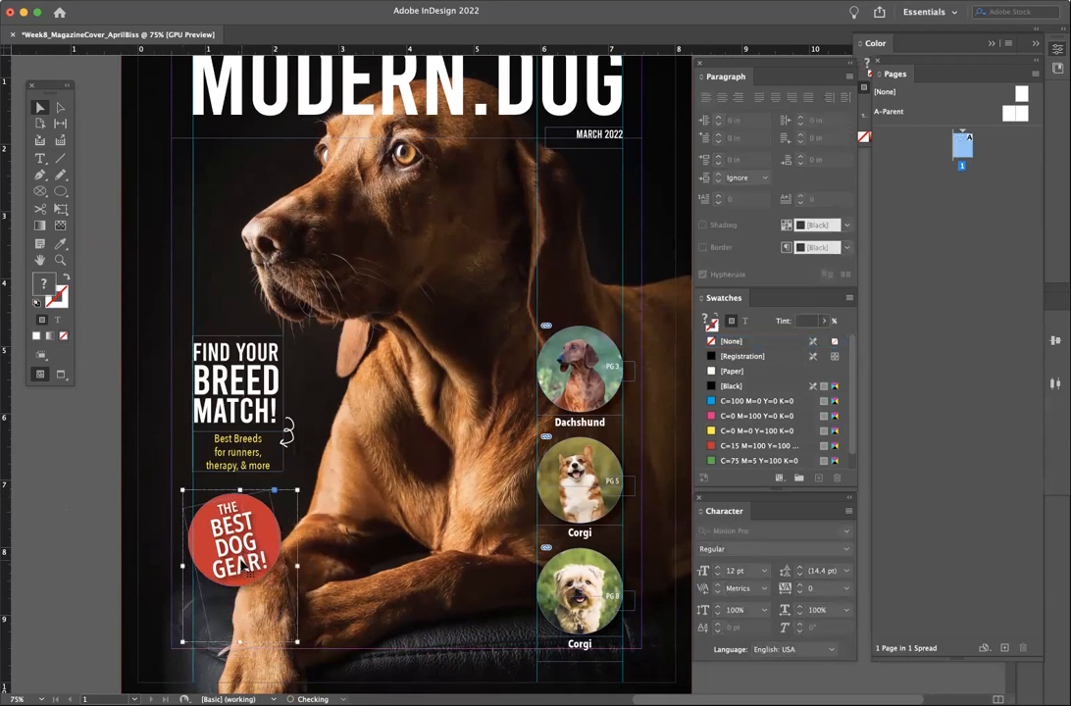
left_click(98, 579)
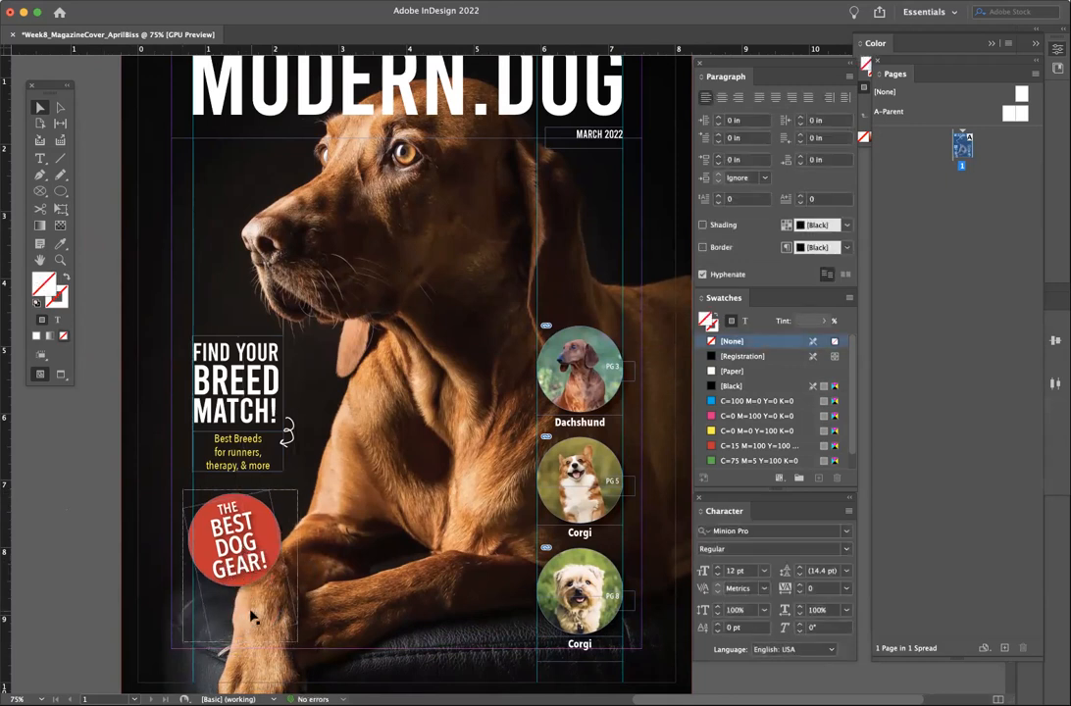
scroll(249, 616, "down", 2)
- Draw a rectangle frame below the Best Dog Gear badge, narrowed to 1.15 in wide
left_click(60, 191)
left_click(60, 192)
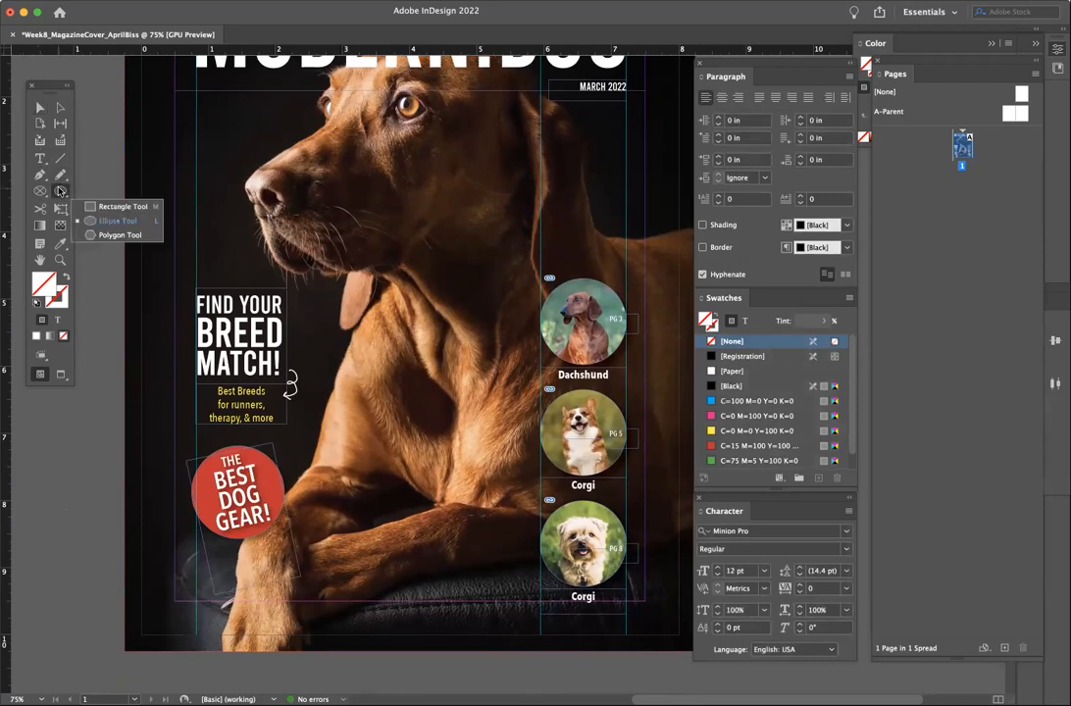
left_click(55, 194)
left_click(63, 194)
left_click(98, 177)
left_click_drag(199, 565, 290, 600)
key("v")
left_click_drag(290, 582, 269, 581)
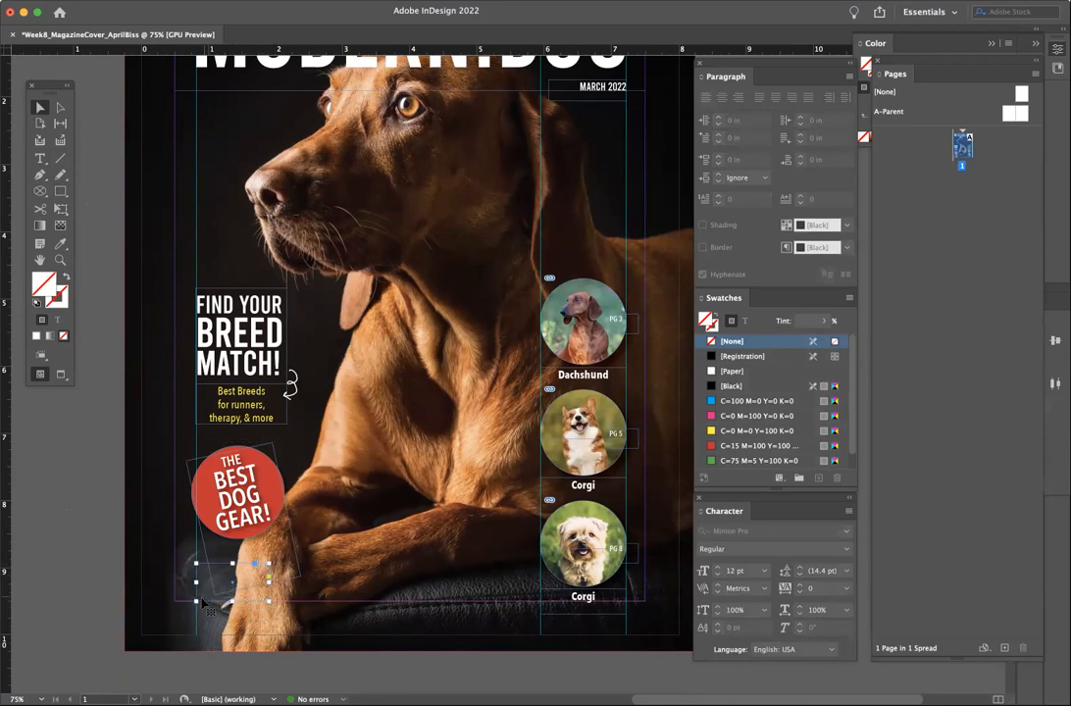
- Review the cover and select the small empty frame below the badge
key("Tab")
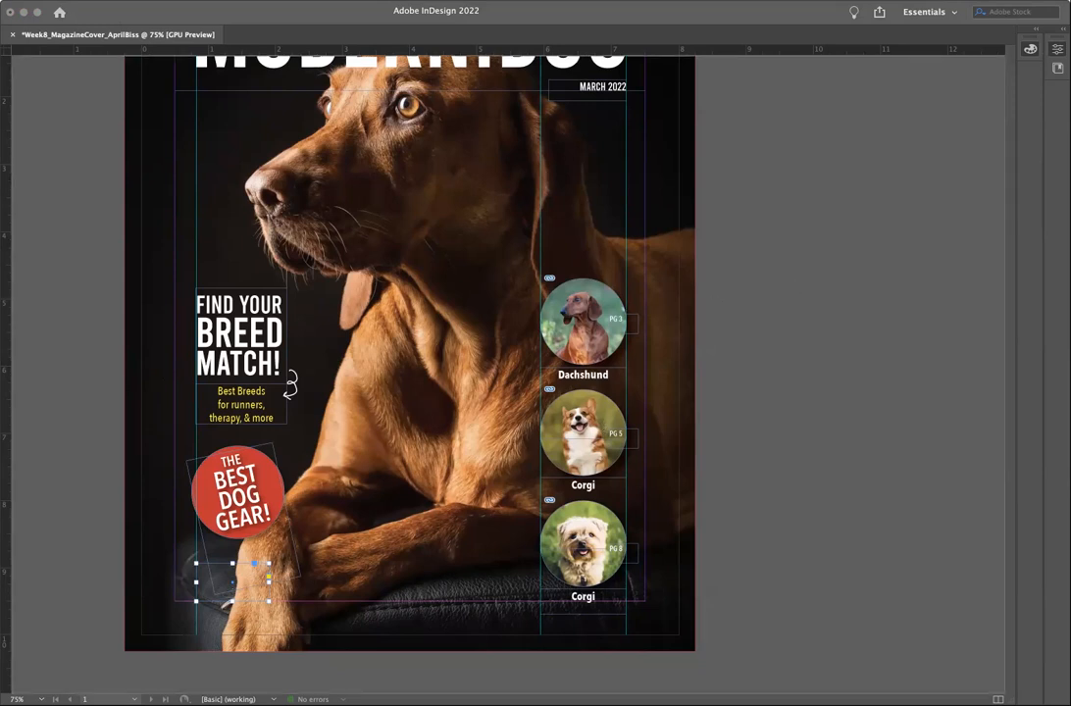
key("Tab")
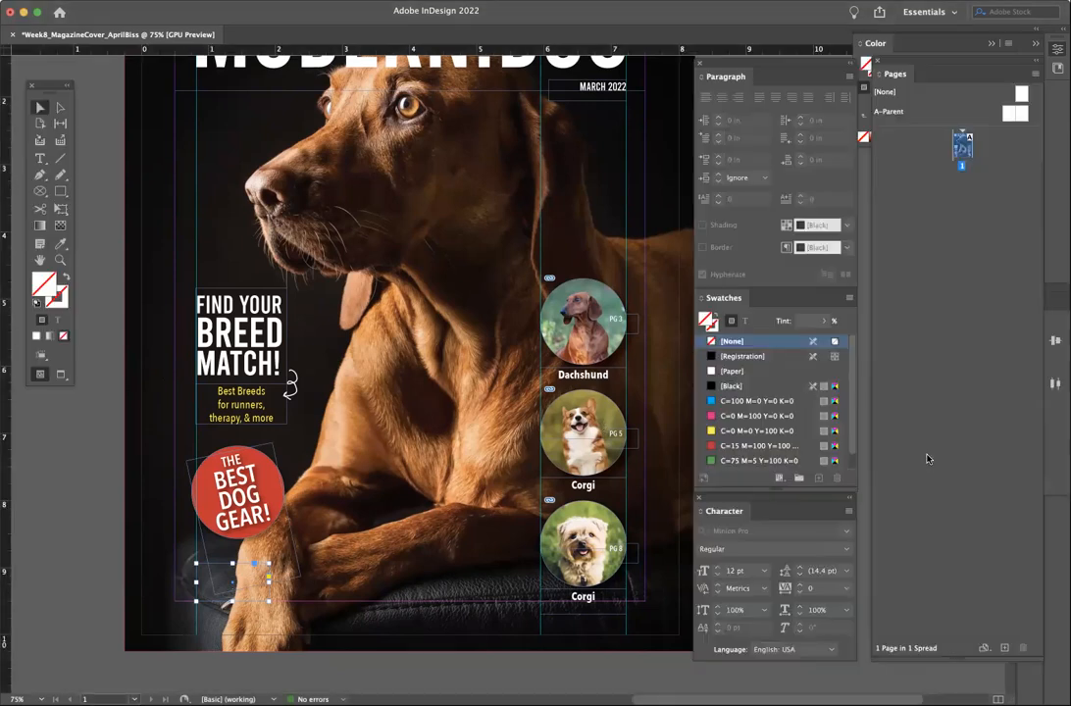
left_click(218, 586)
left_click(221, 600)
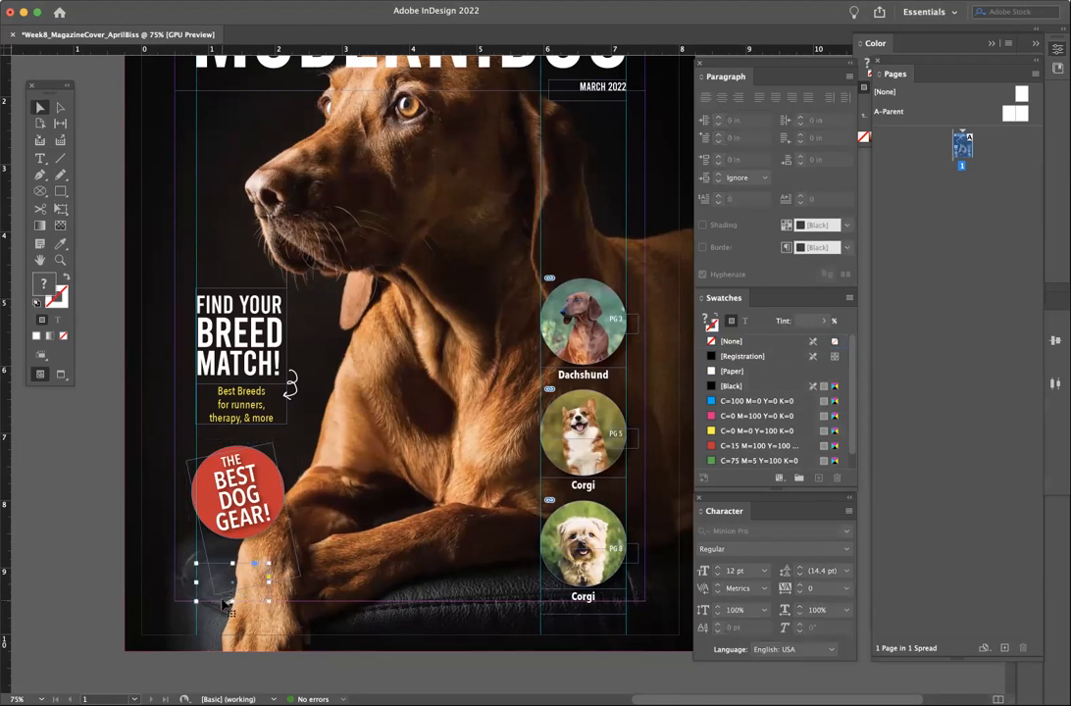
left_click(120, 8)
mouse_move(95, 7)
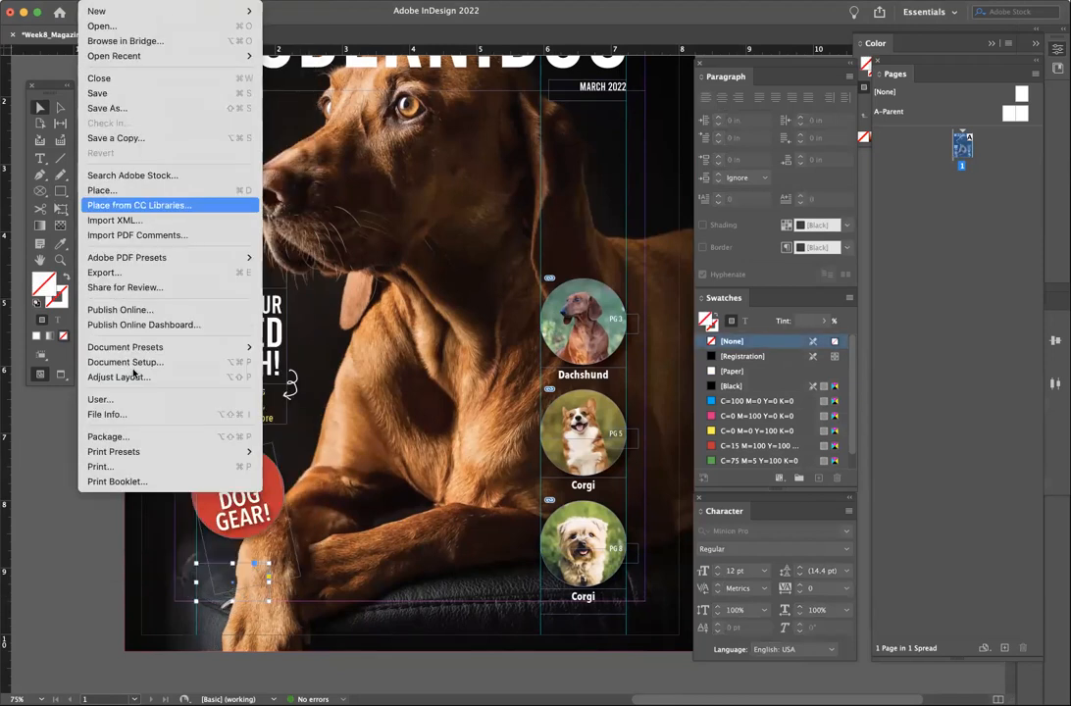
- Place the UPC code JPEG into the frame and fit it with Fill Frame Proportionally
left_click(137, 191)
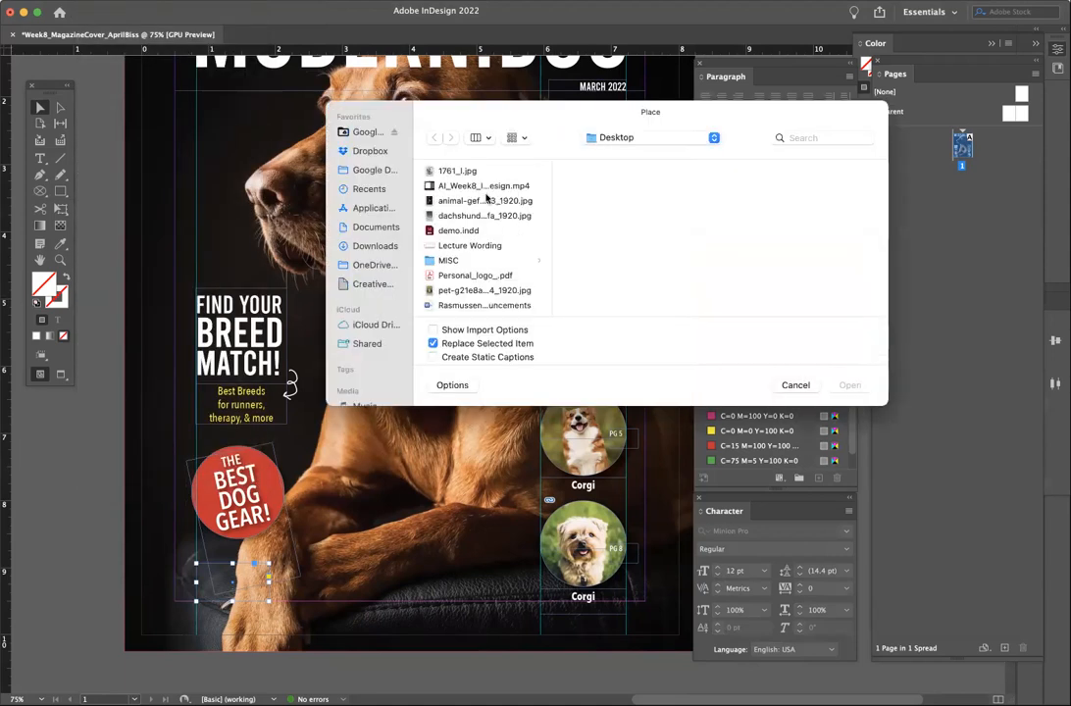
scroll(490, 230, "down", 3)
left_click(480, 302)
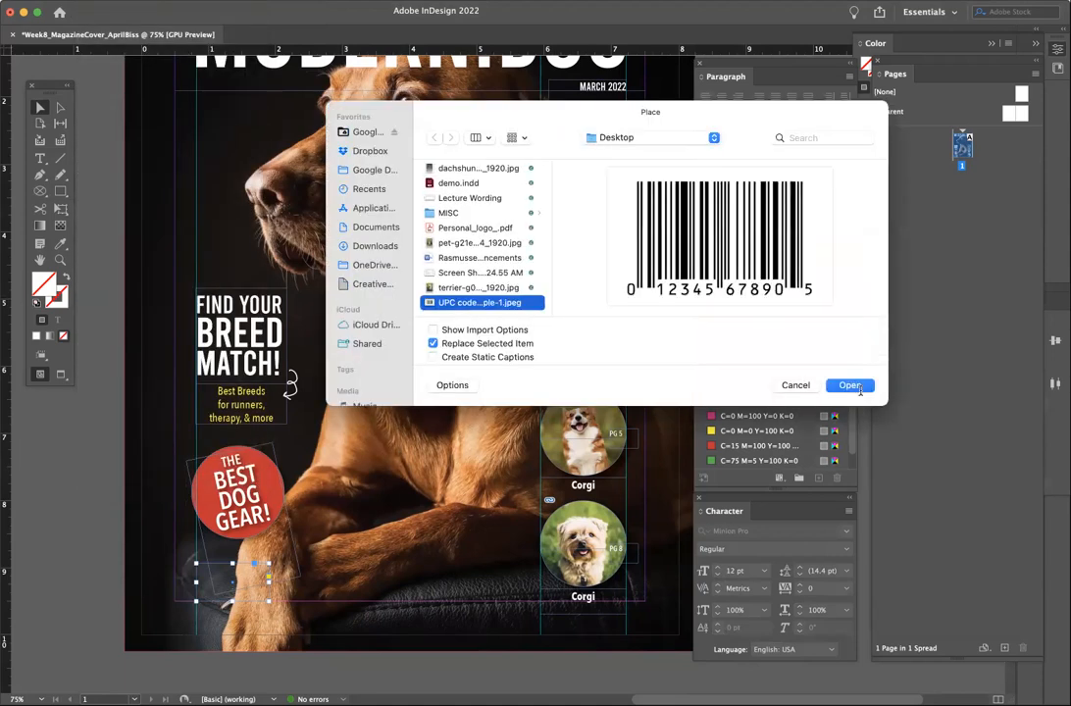
left_click(849, 385)
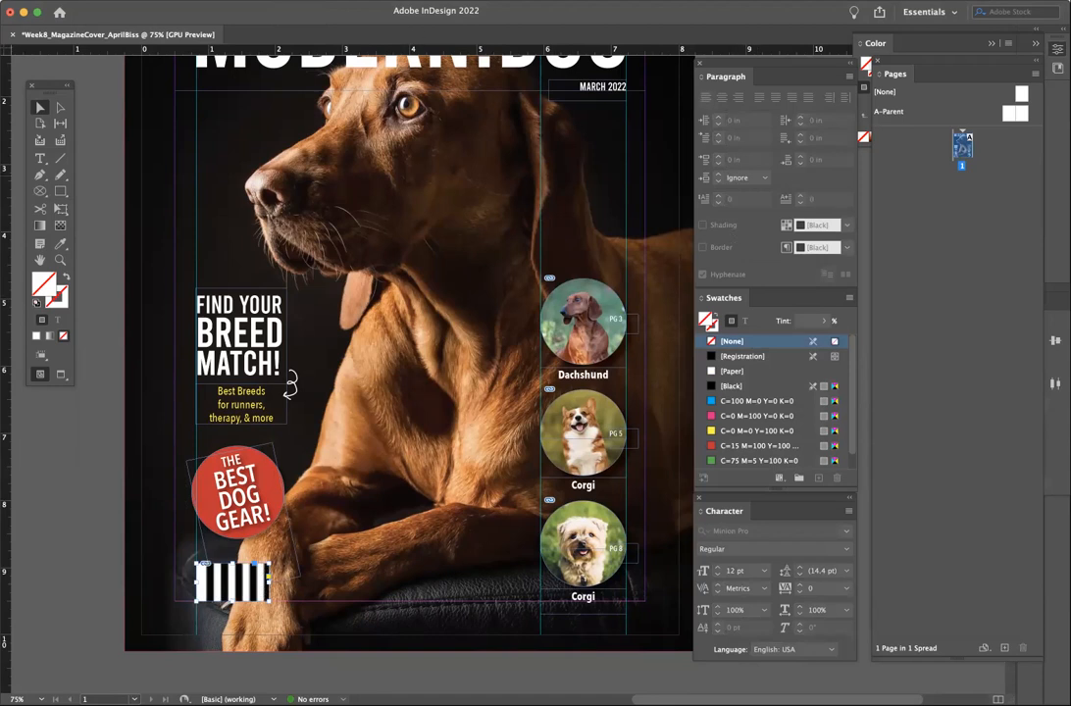
right_click(214, 580)
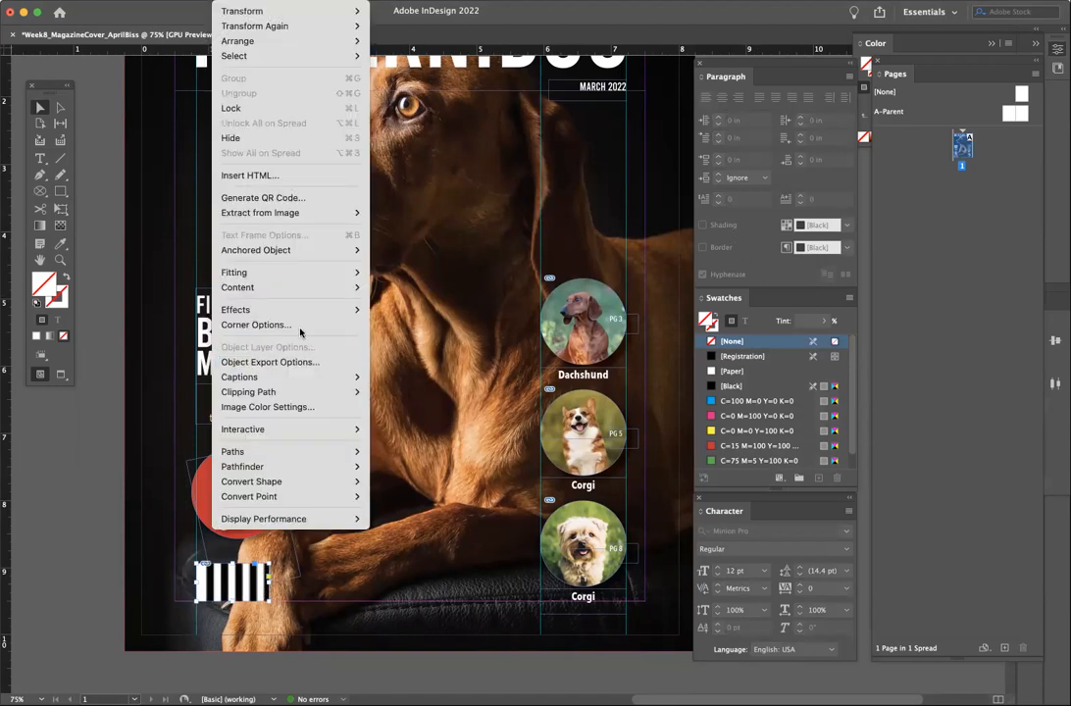
mouse_move(324, 273)
left_click(406, 273)
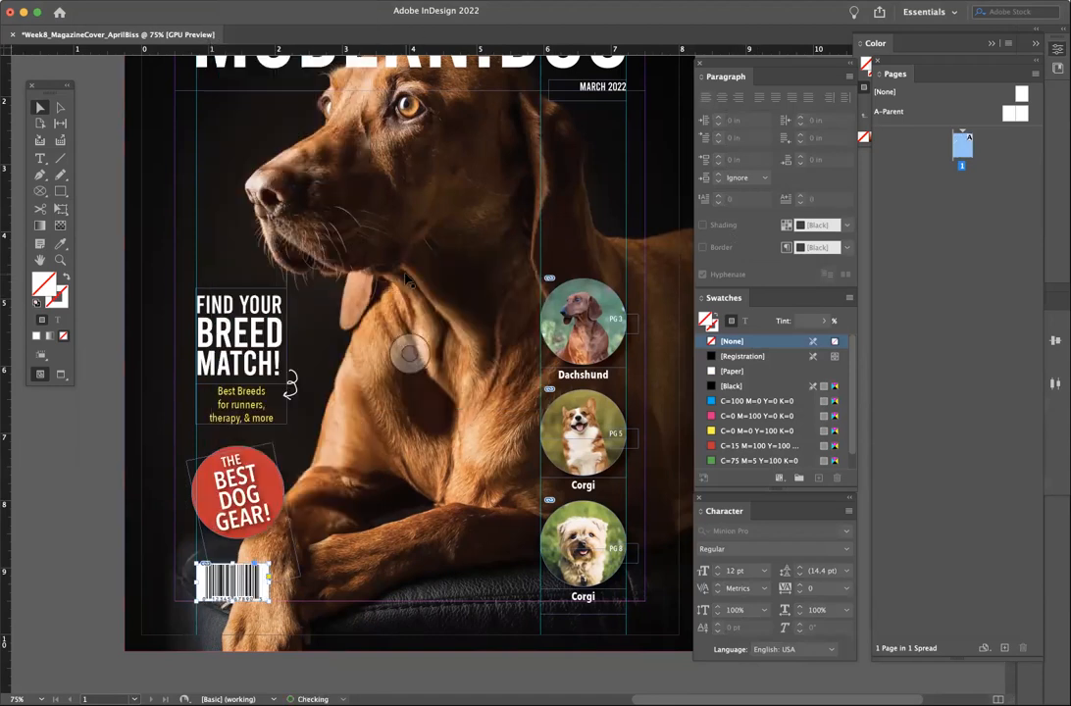
- Zoom in on the barcode and show the Properties panel for its frame
key("z")
left_click(187, 496)
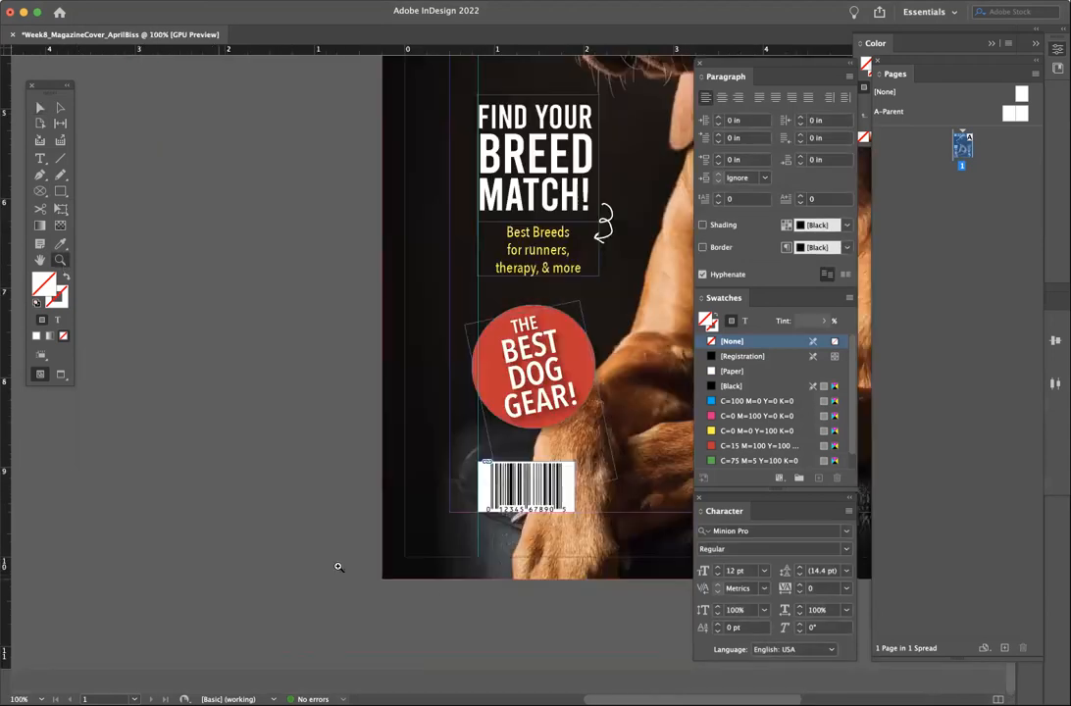
left_click(526, 501)
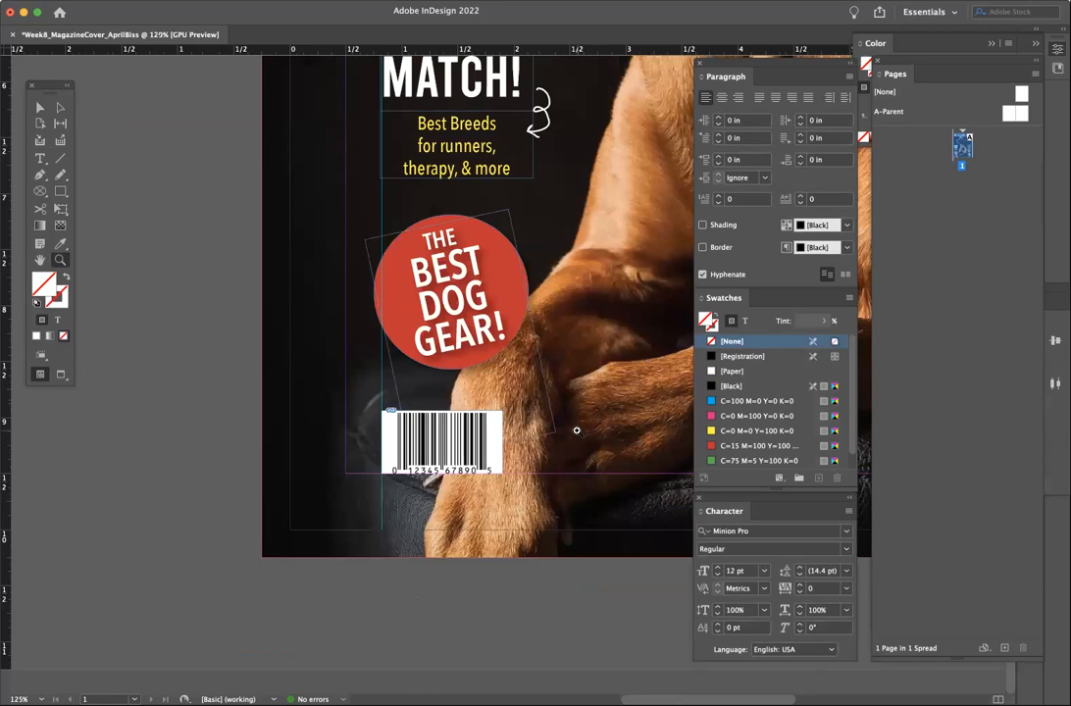
scroll(577, 431, "down", 2)
scroll(577, 431, "right", 2)
key("v")
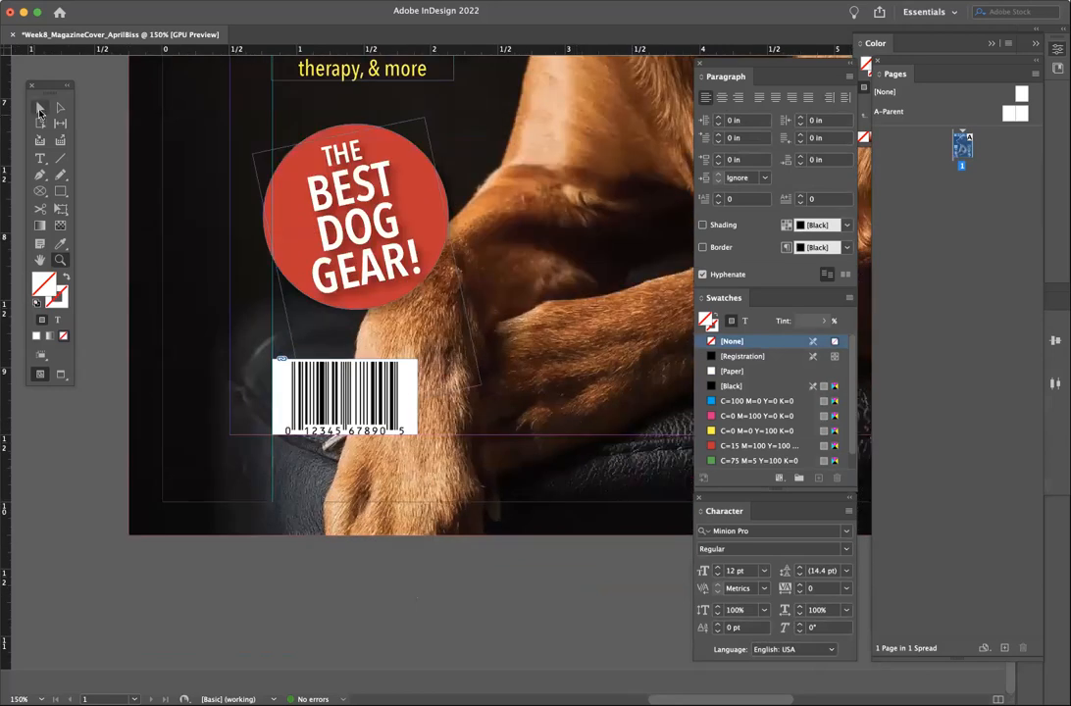
left_click(406, 410)
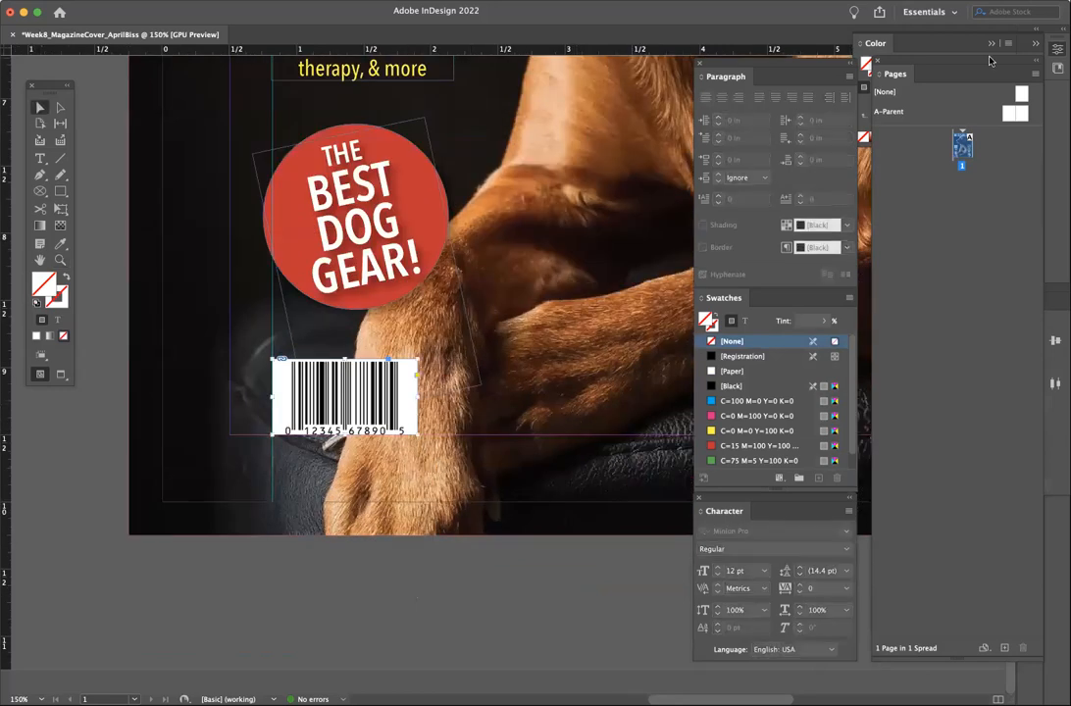
left_click(339, 0)
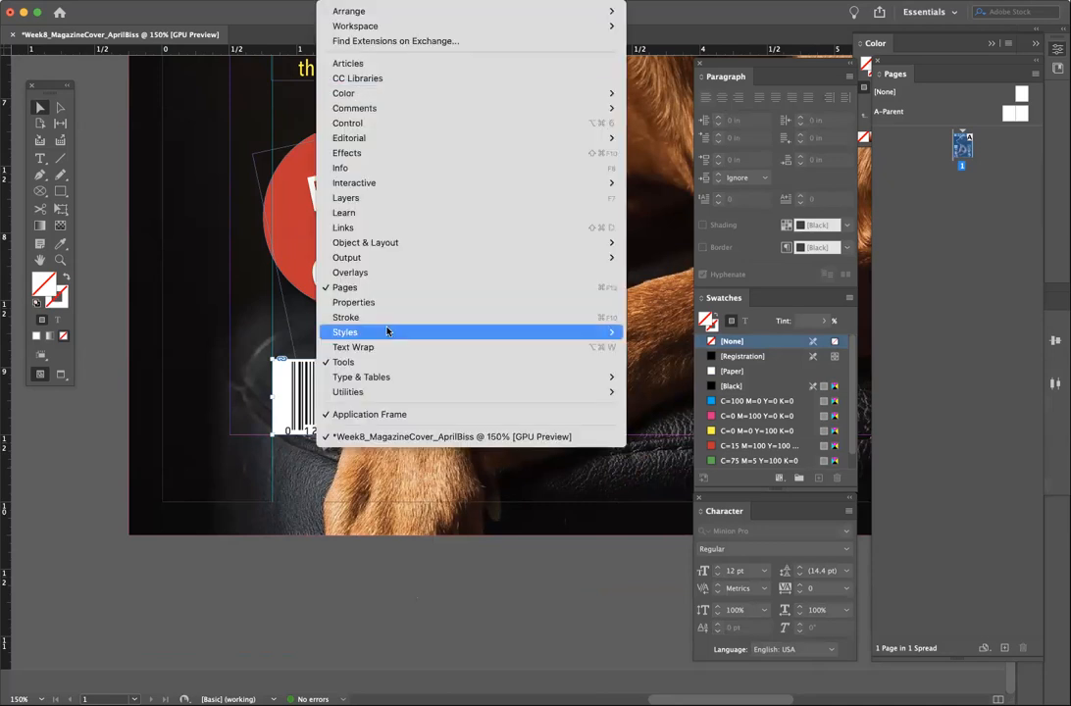
left_click(383, 304)
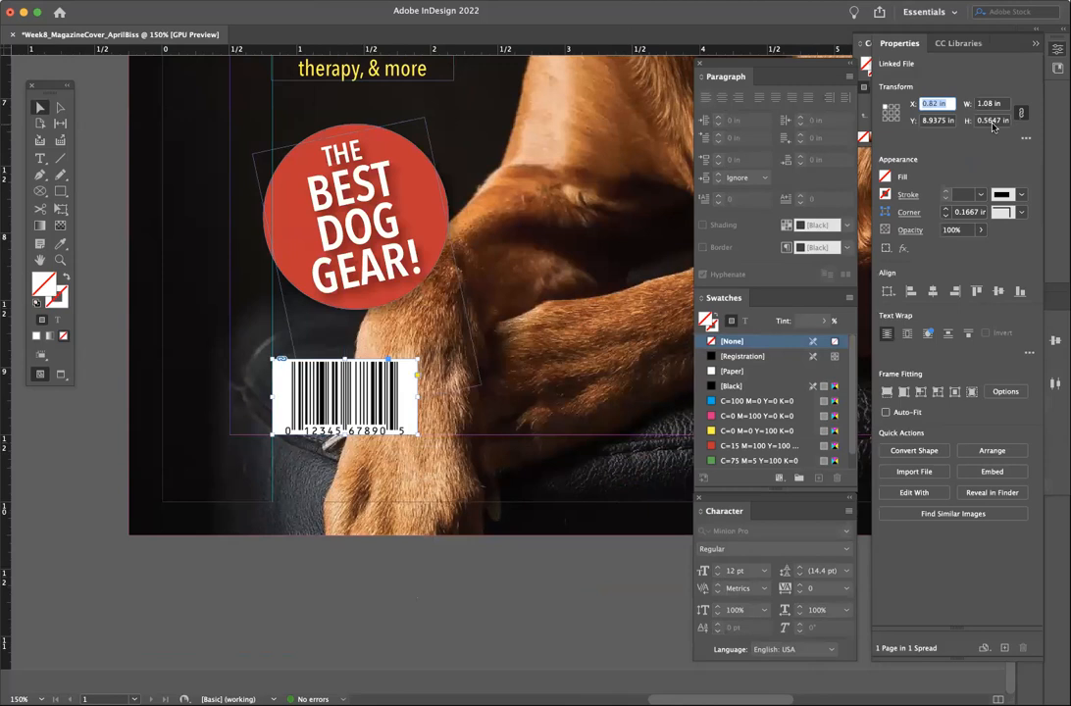
left_click(431, 585)
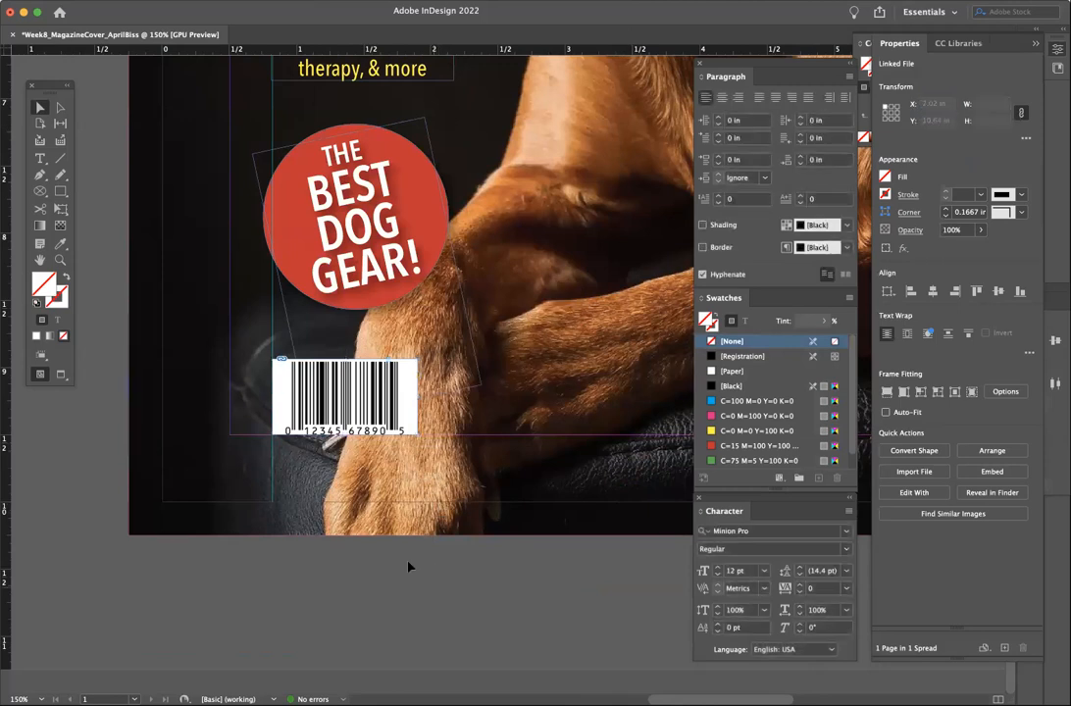
key("super+equal")
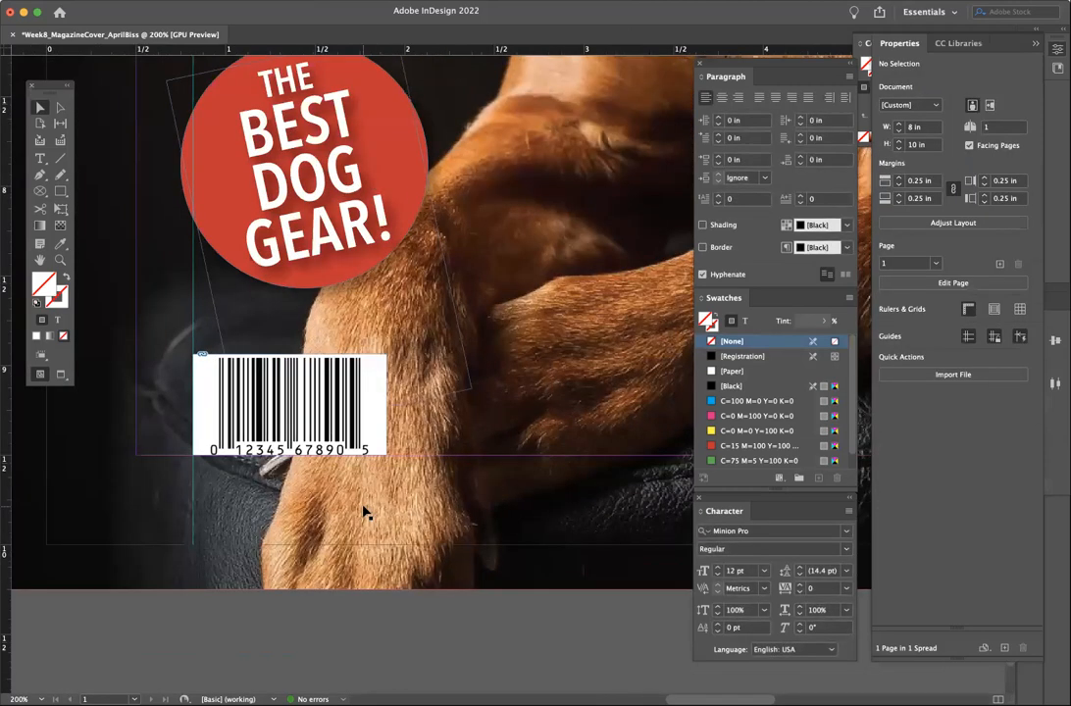
- Draw a thin rectangle along the barcode's top edge and fill it [Black]
left_click(61, 192)
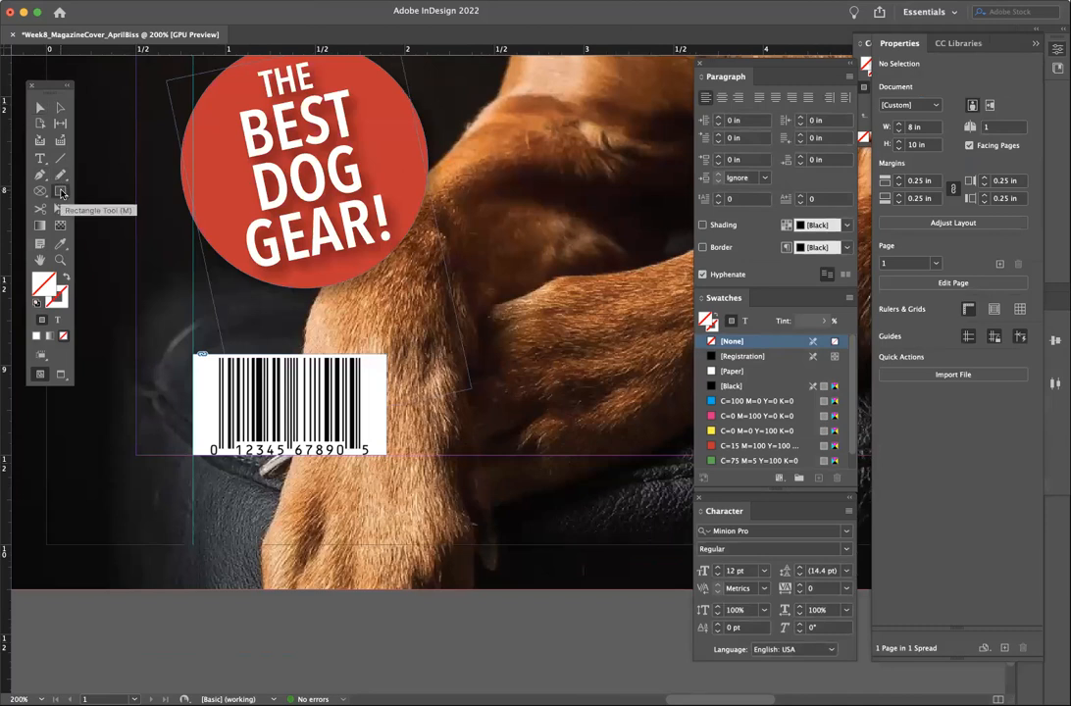
left_click_drag(192, 333, 384, 357)
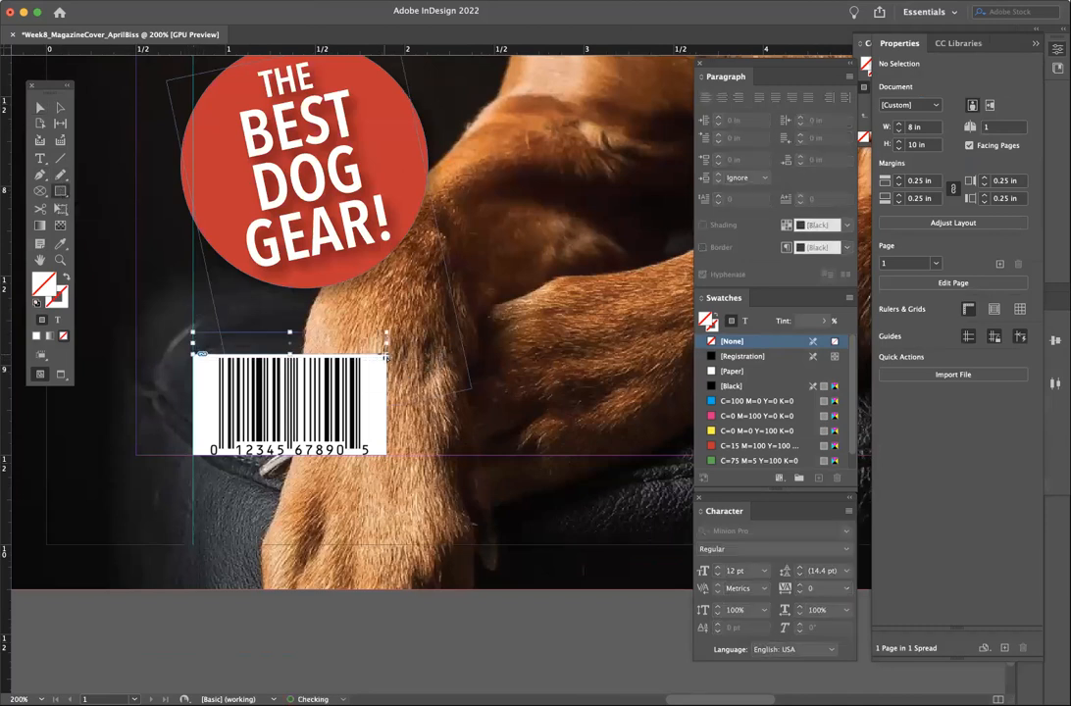
left_click(711, 386)
left_click(39, 107)
left_click(358, 617)
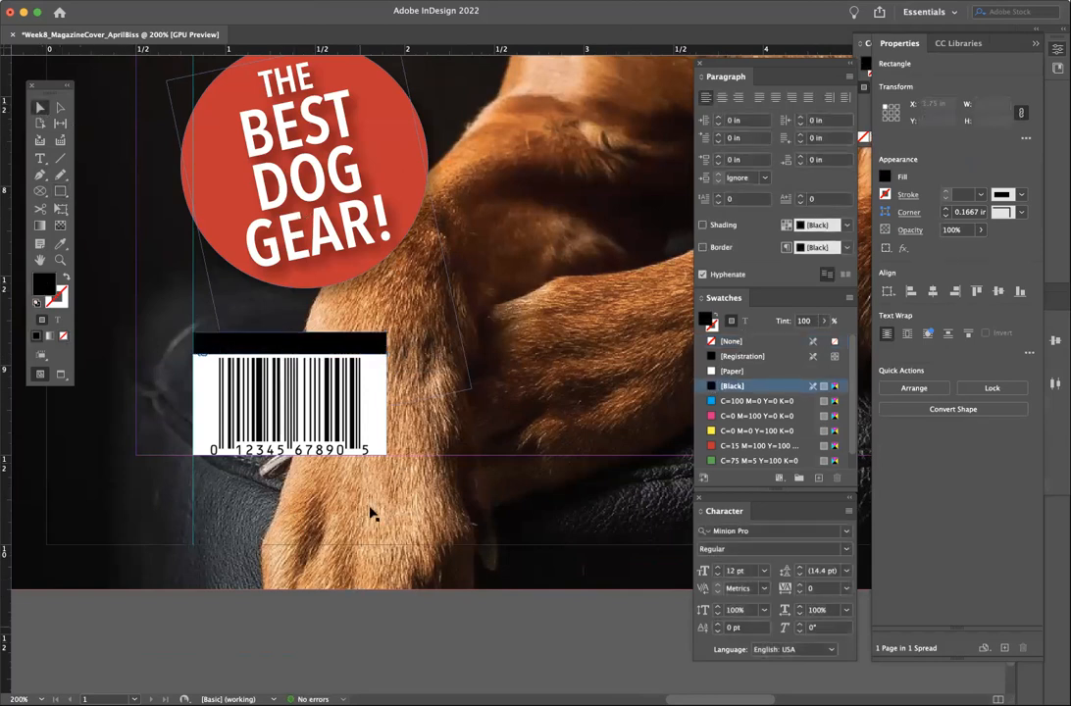
key("t")
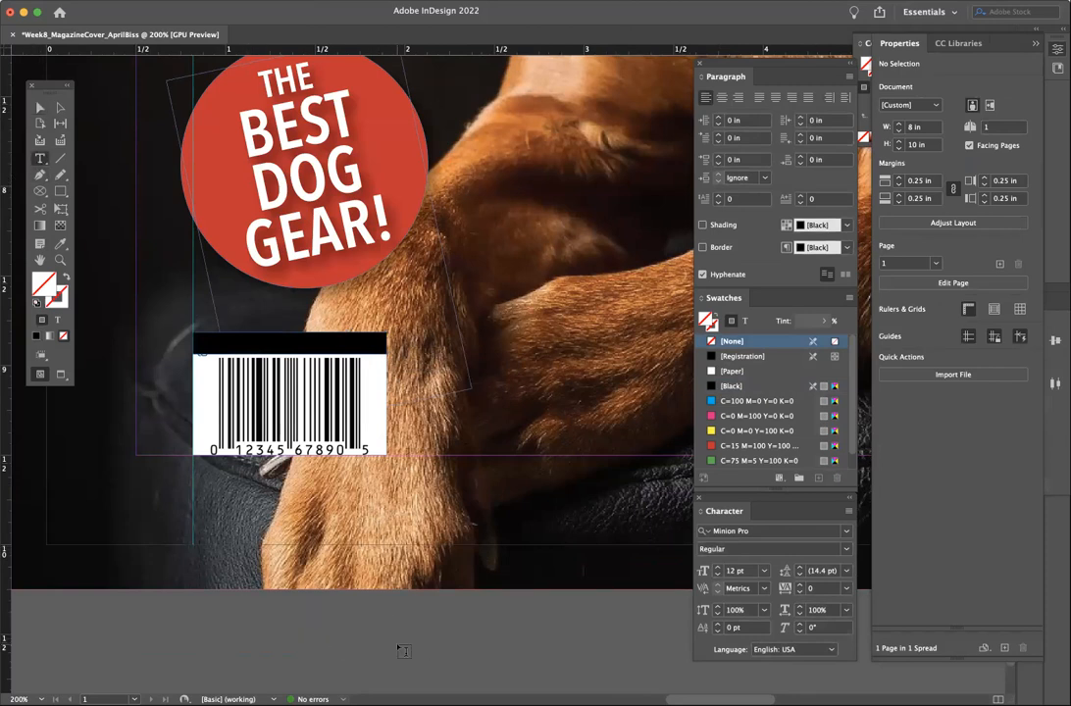
- Create a text frame beside the barcode containing $4.99
key("period")
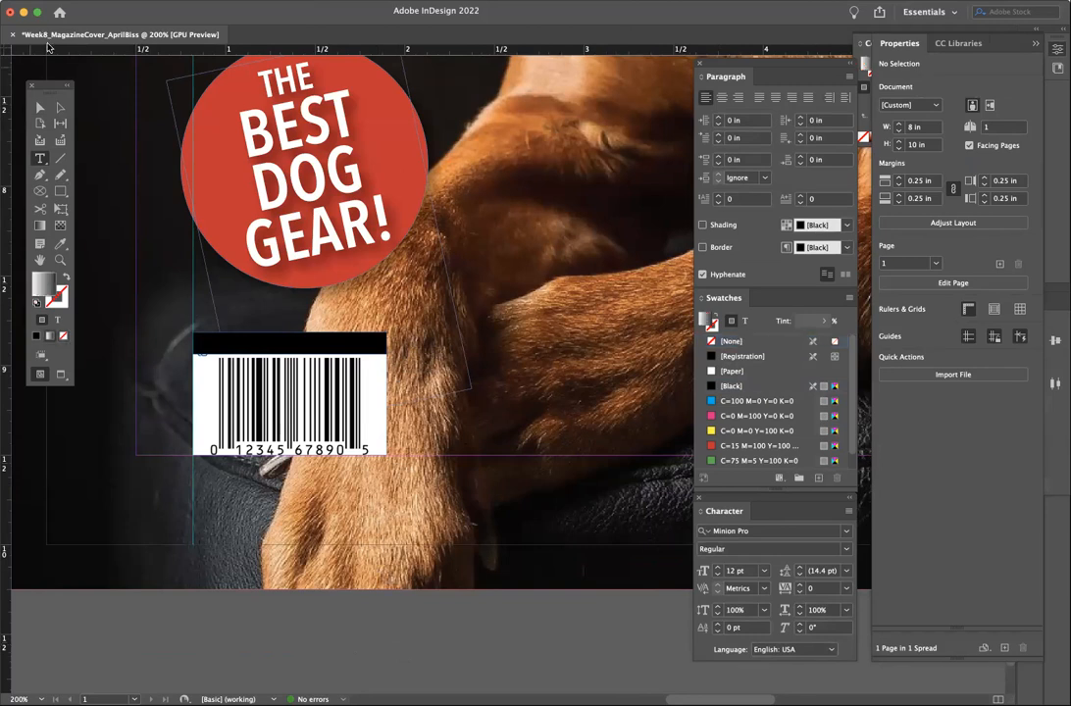
left_click(39, 107)
scroll(377, 629, "down", 2)
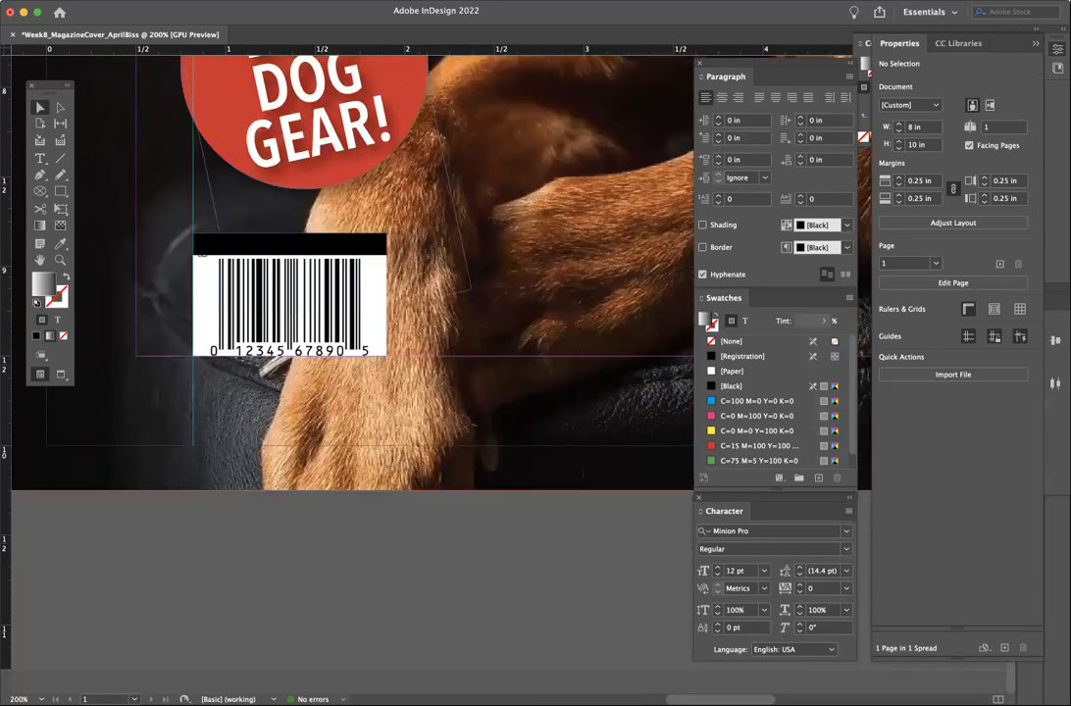
left_click(41, 159)
left_click_drag(516, 241, 642, 303)
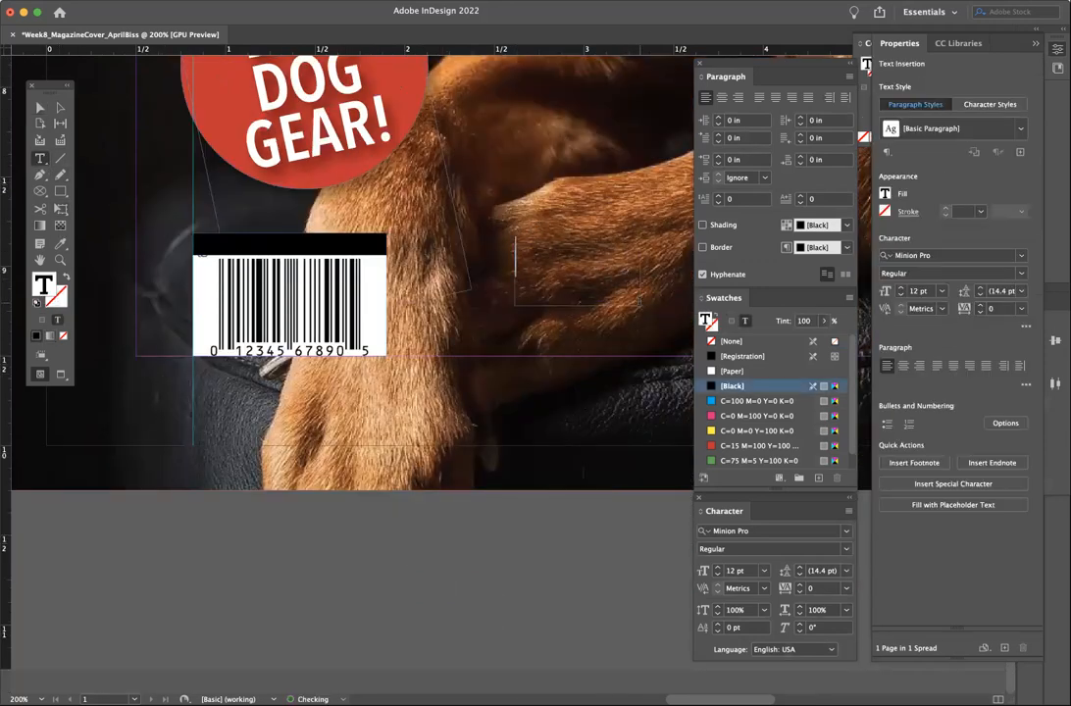
type("$4.99")
key("super+a")
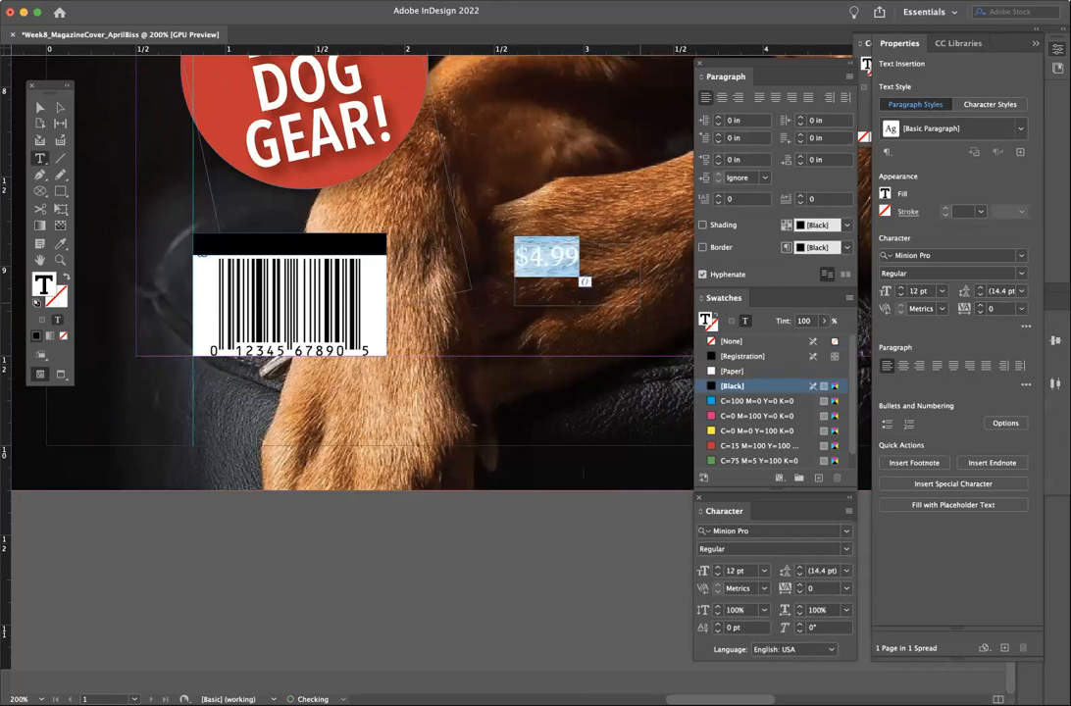
- Set the $4.99 price in Bebas Neue Bold, 7 pt, white [Paper]
left_click(931, 255)
type("Be")
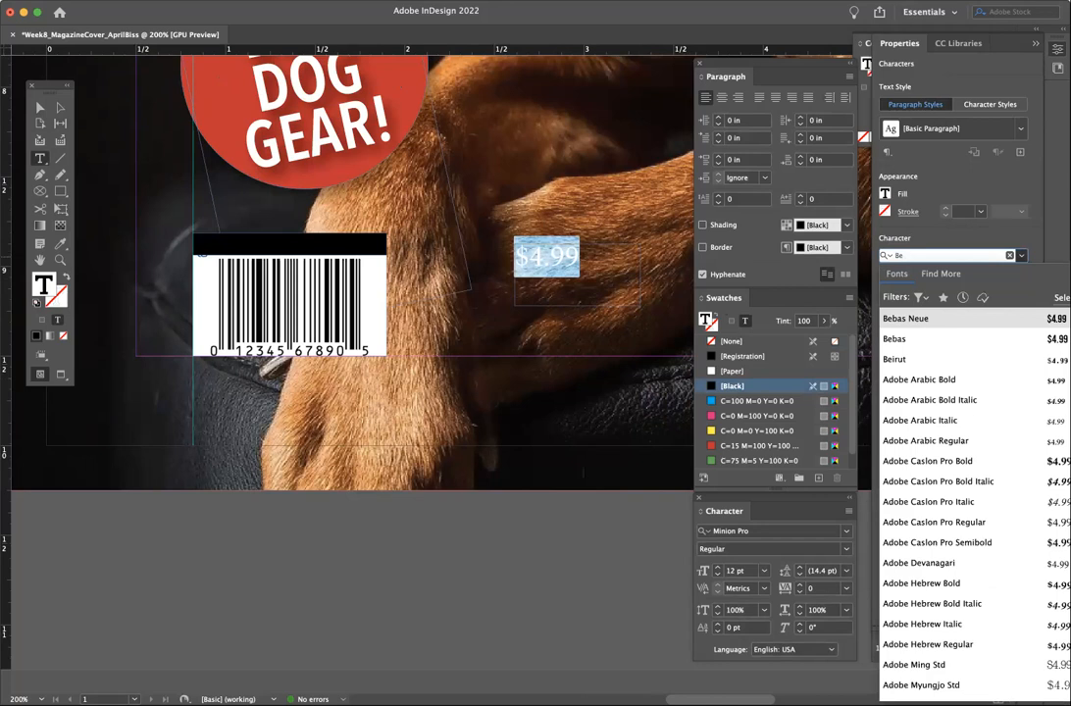
left_click(958, 319)
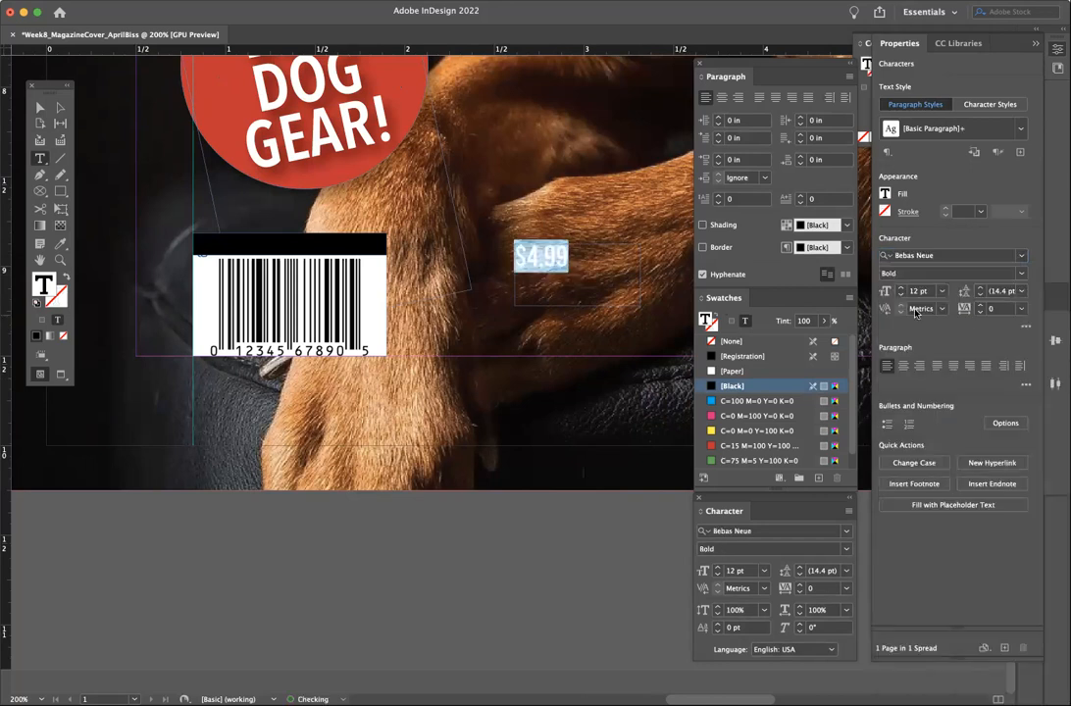
left_click(900, 295)
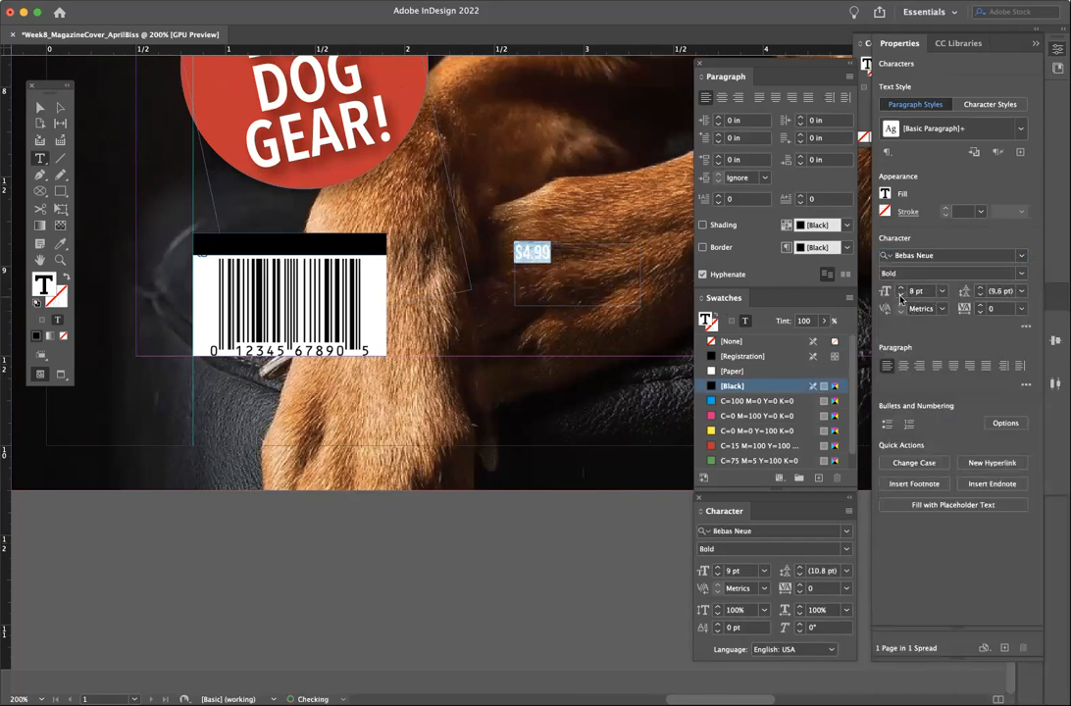
left_click(720, 372)
left_click(900, 295)
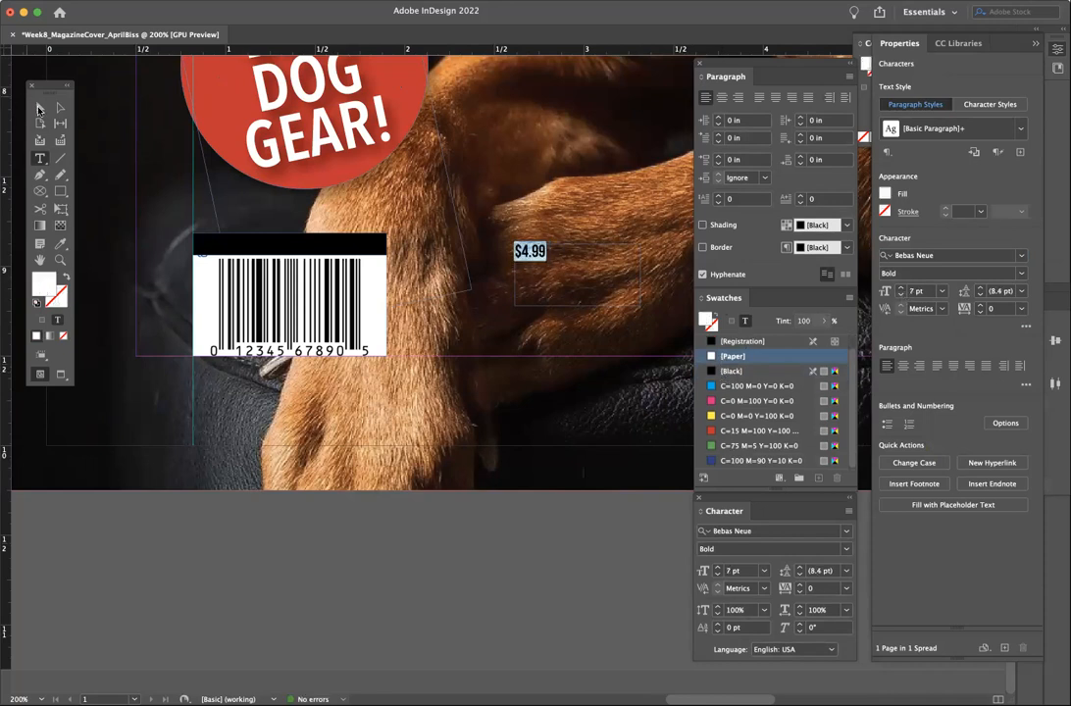
- Move the $4.99 price onto the black bar above the barcode
left_click(40, 107)
left_click_drag(535, 251, 226, 259)
key("Tab")
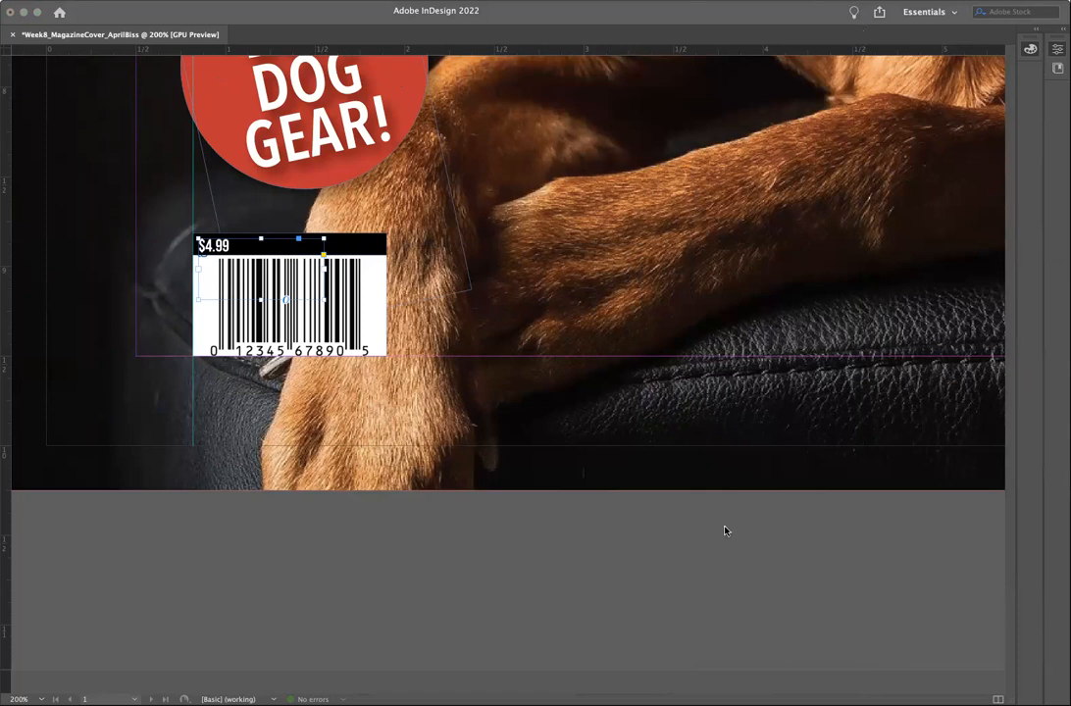
- Widen the $4.99 price frame across the barcode's black bar and centre the price
key("Tab")
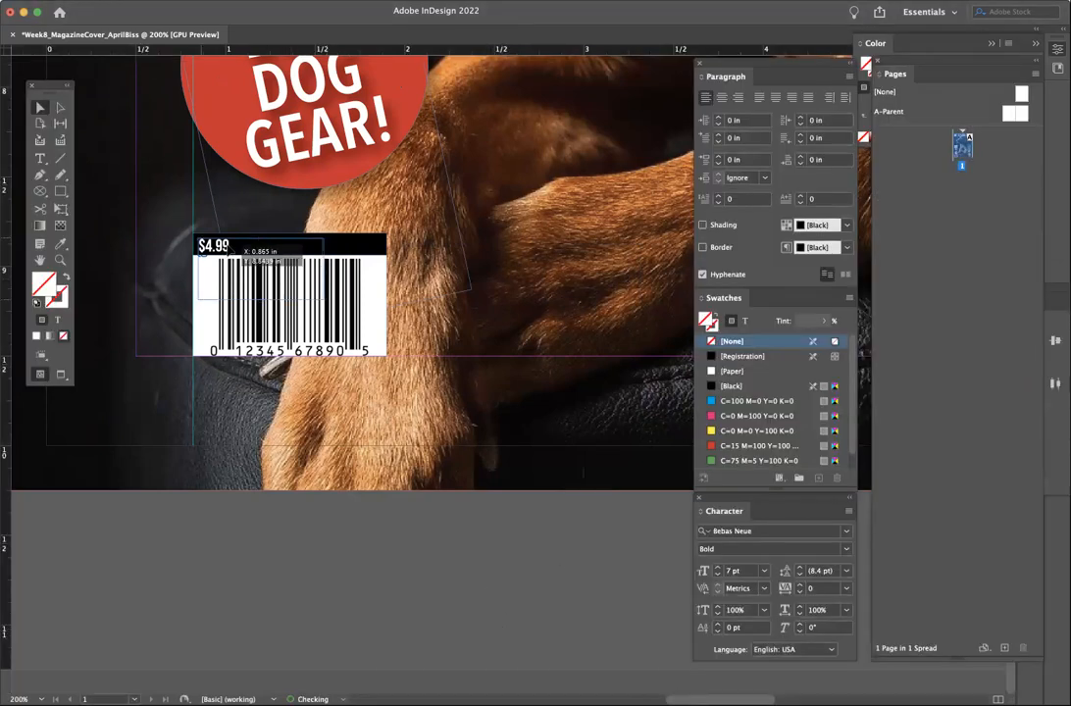
left_click(233, 252)
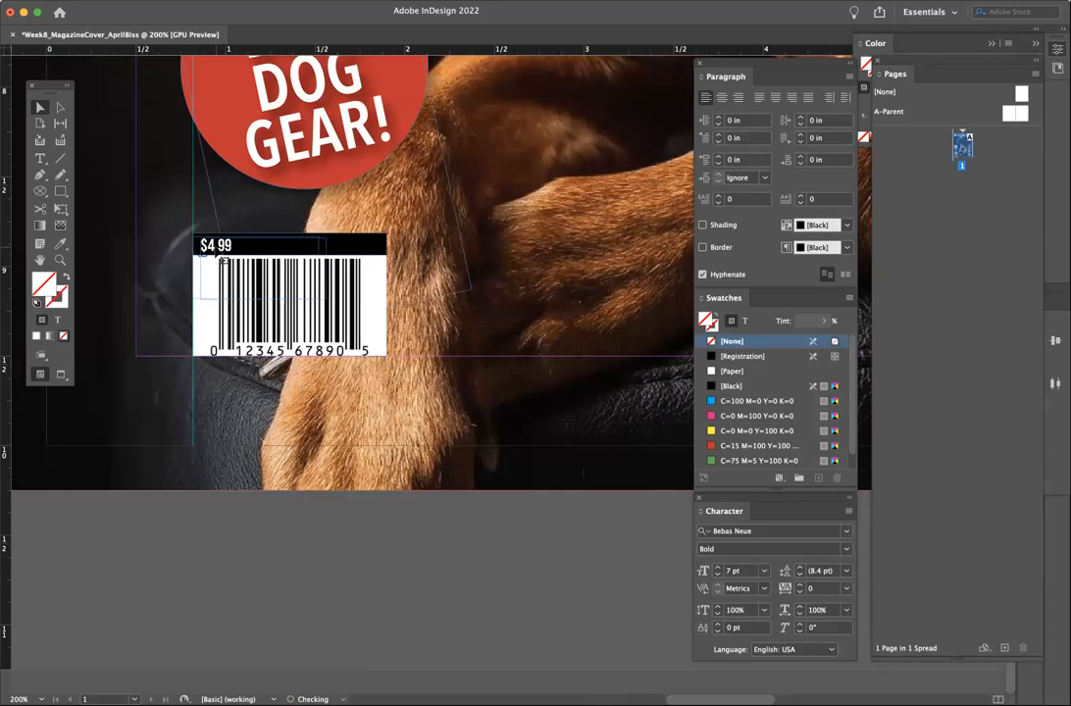
left_click_drag(322, 267, 385, 268)
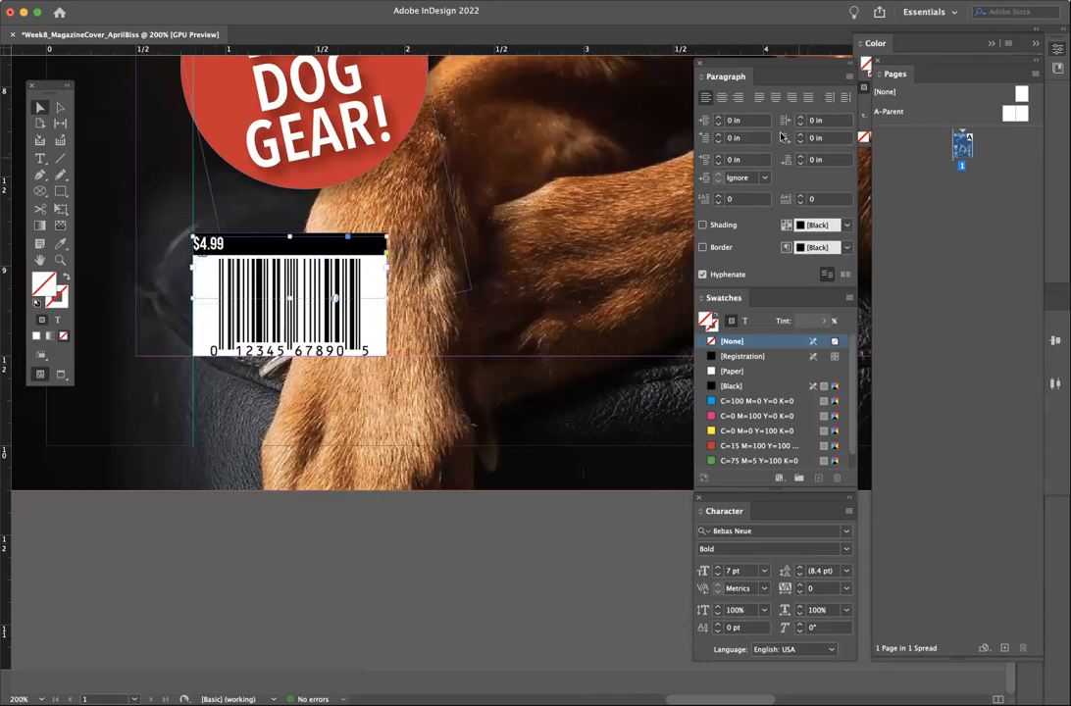
left_click(721, 98)
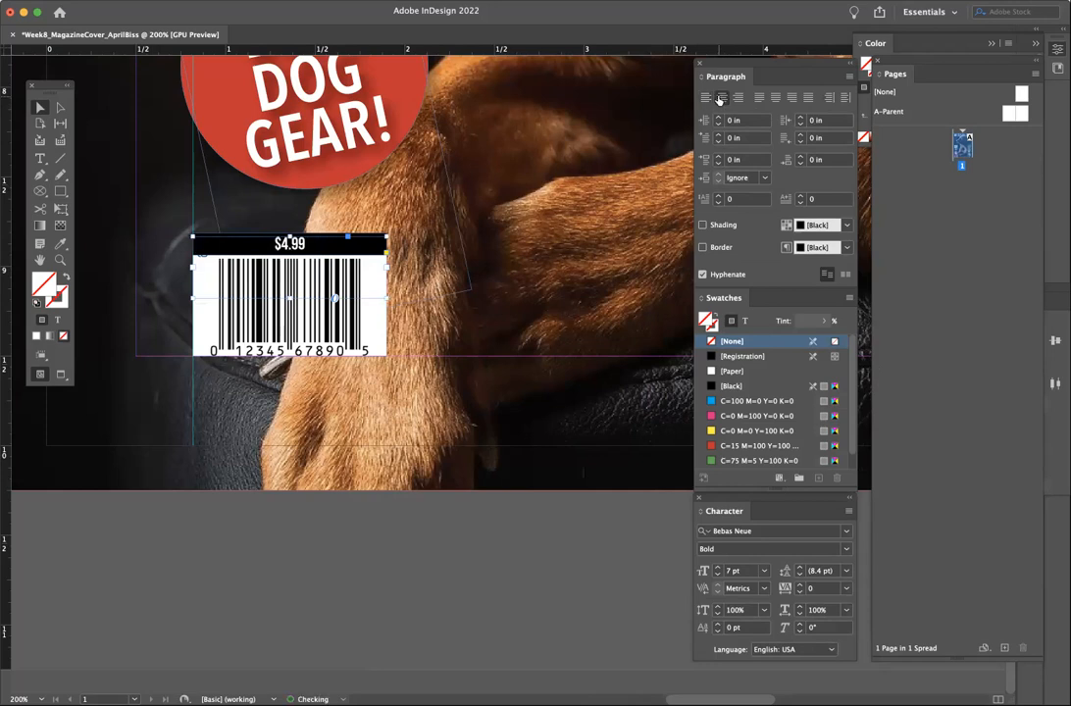
left_click(432, 564)
- Zoom in to check the $4.99 price label and reselect its text frame
key("super+equal")
key("super+equal")
key("super+equal")
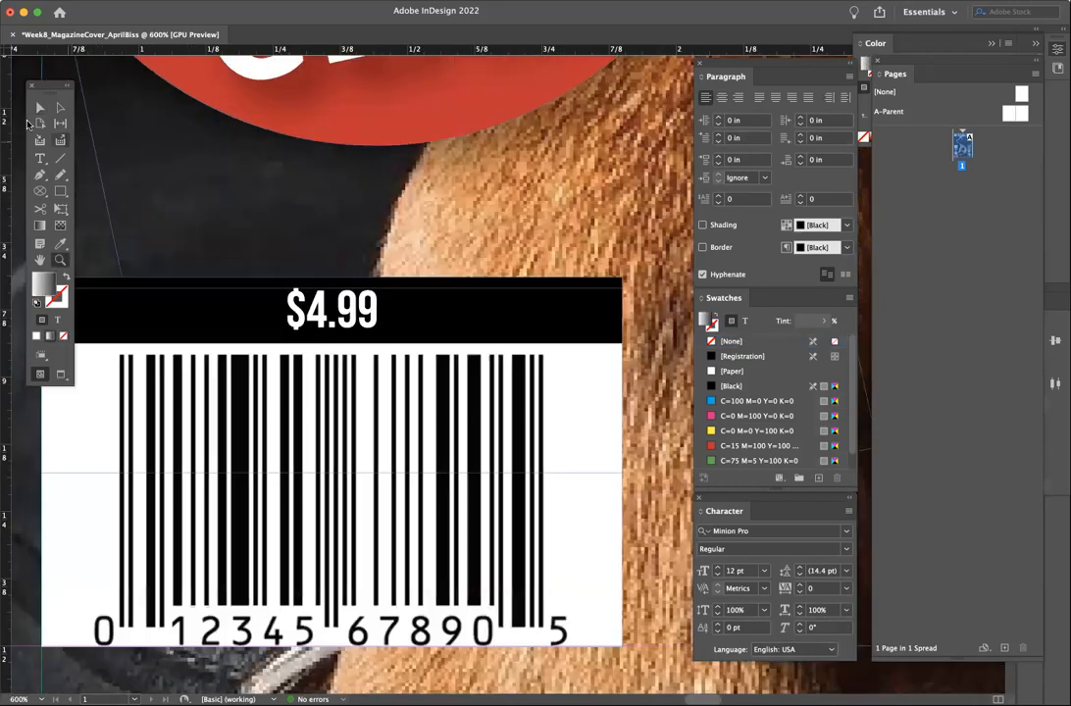
left_click(39, 107)
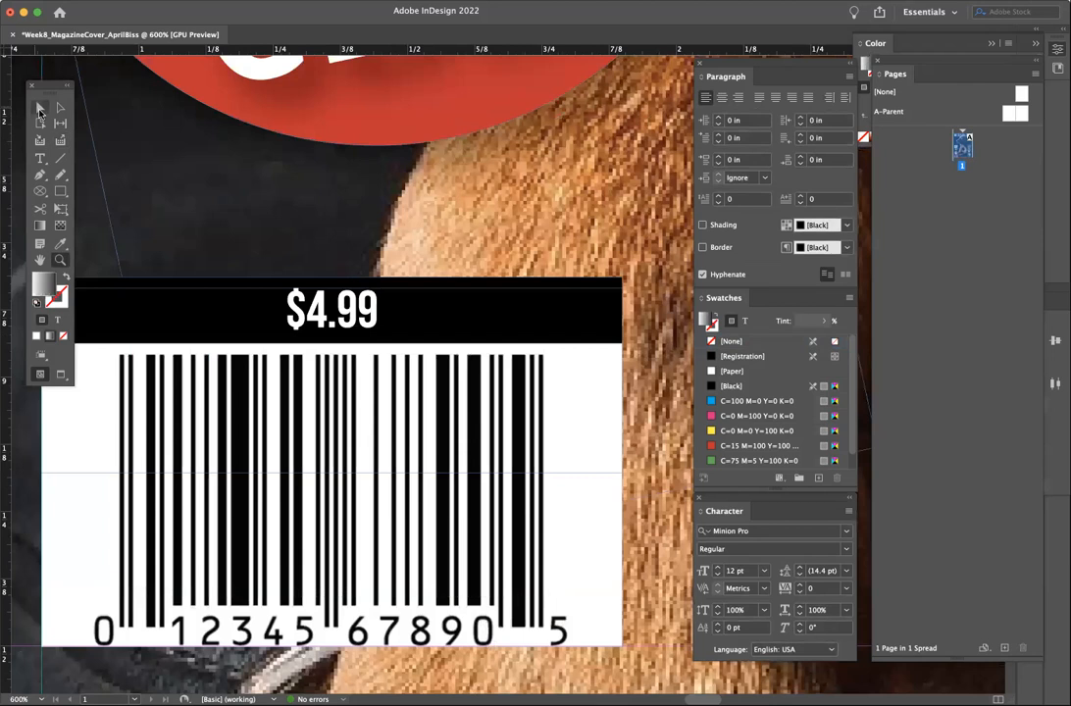
left_click(371, 320)
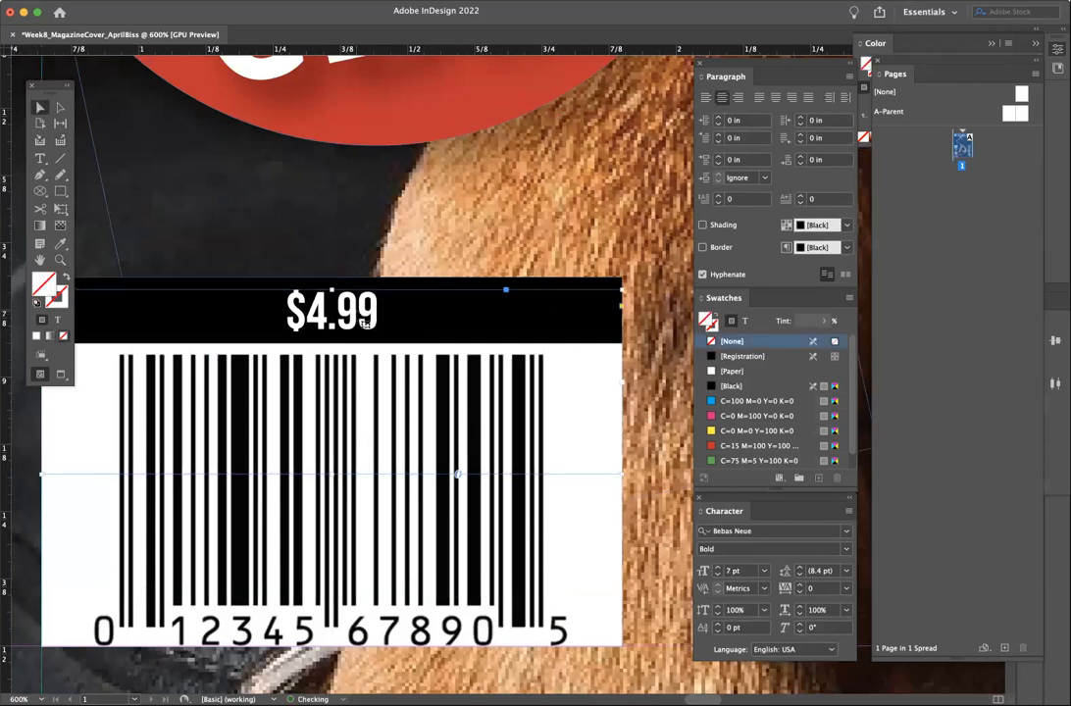
left_click(259, 1)
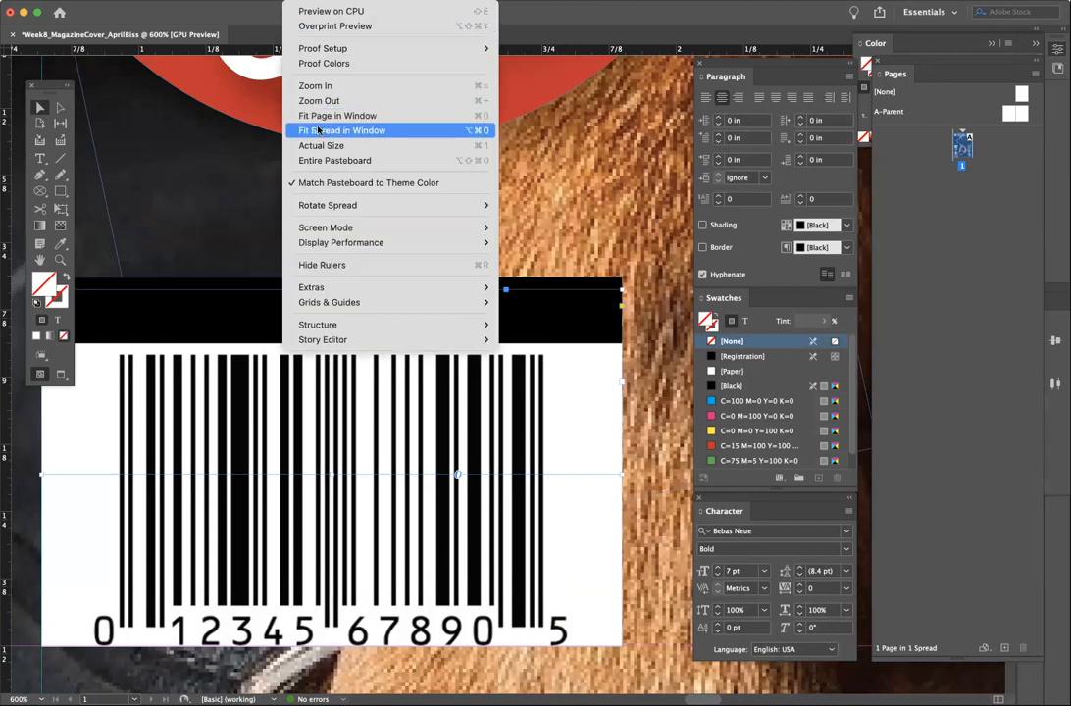
- Fit the whole cover spread in the window and save it as an InDesign document
left_click(320, 127)
scroll(388, 256, "right", 2)
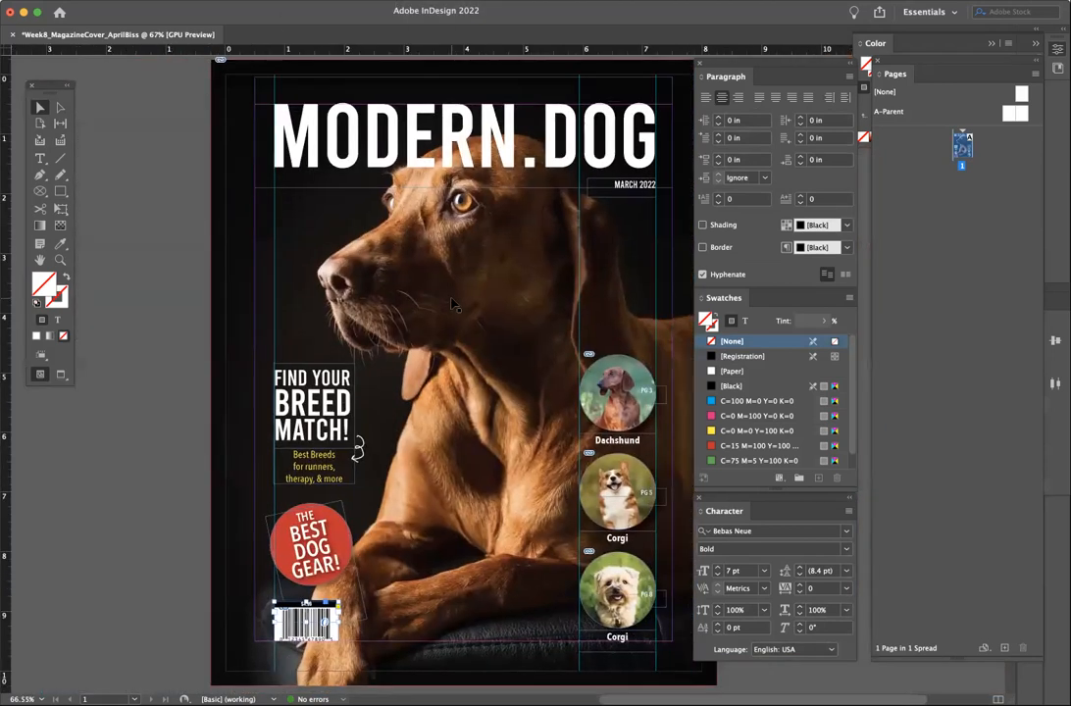
key("super+shift+s")
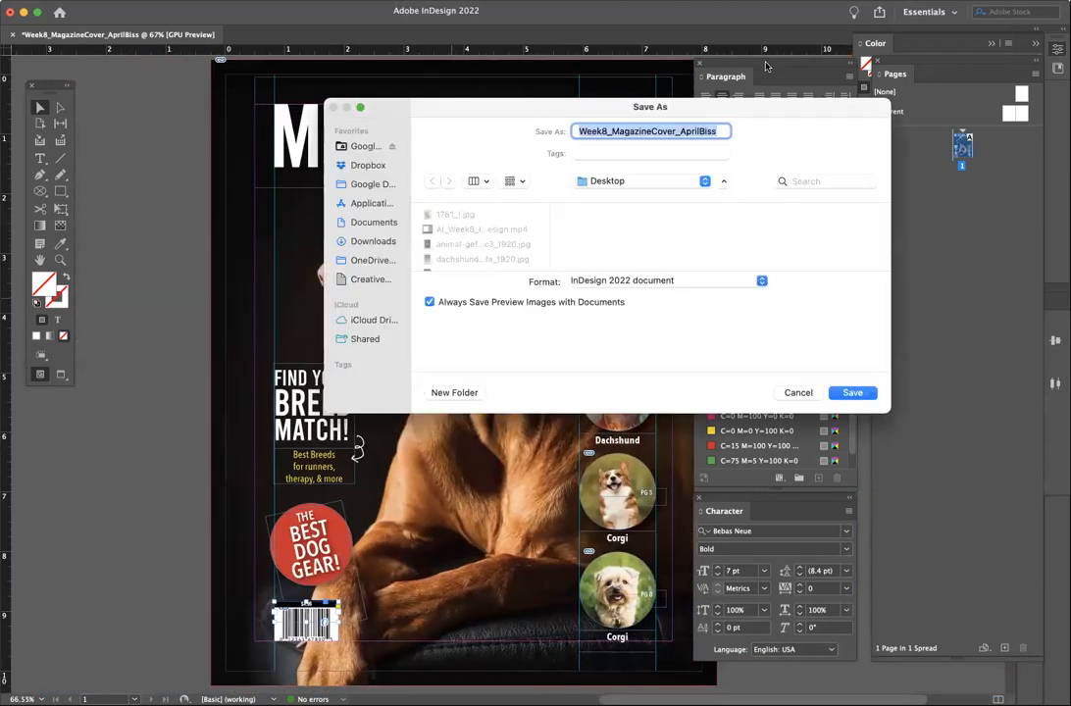
left_click(852, 393)
- Preview the cover without guides or frame edges, inspecting the FIND YOUR BREED MATCH headline
left_click(150, 342)
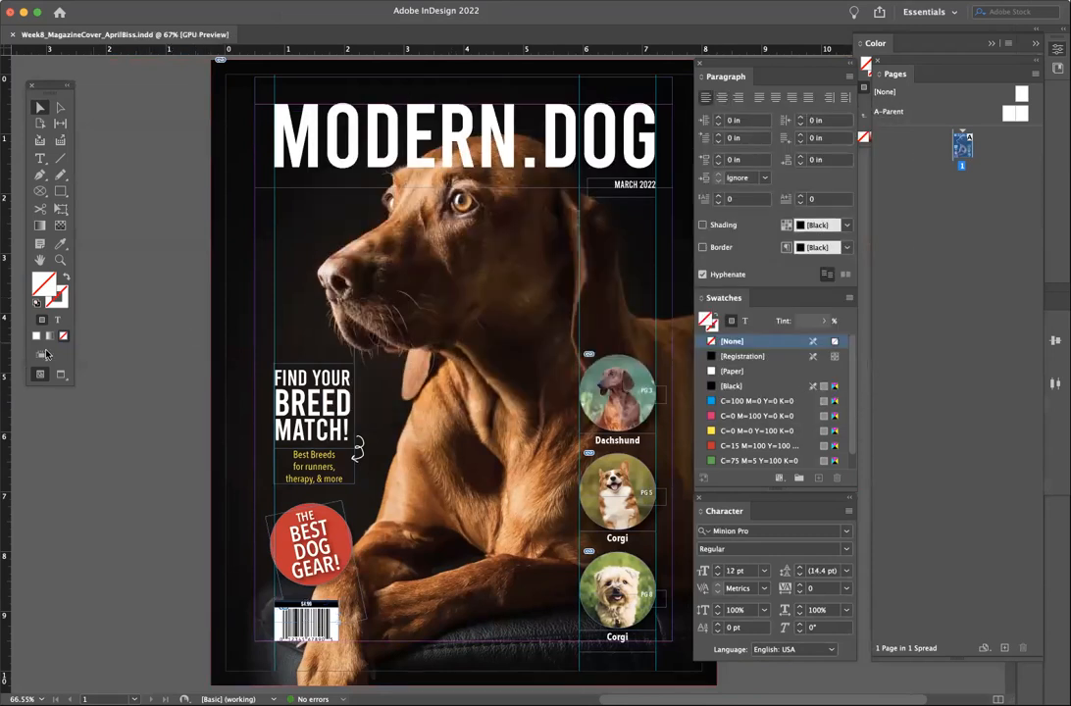
left_click(60, 374)
scroll(132, 384, "right", 3)
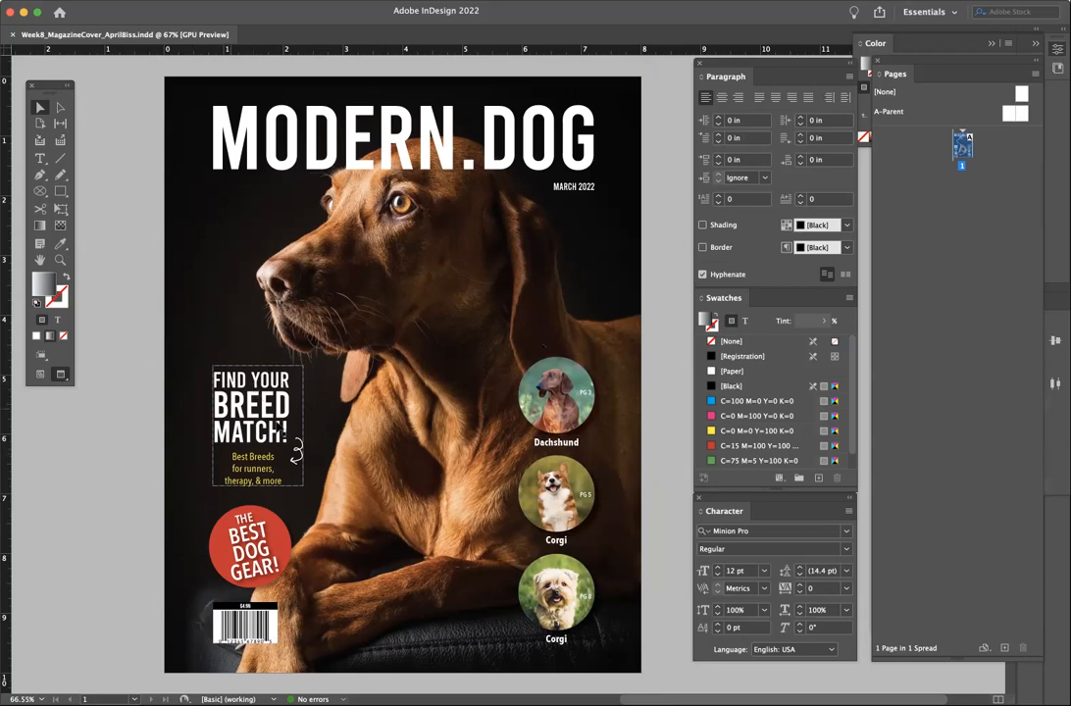
left_click(237, 382)
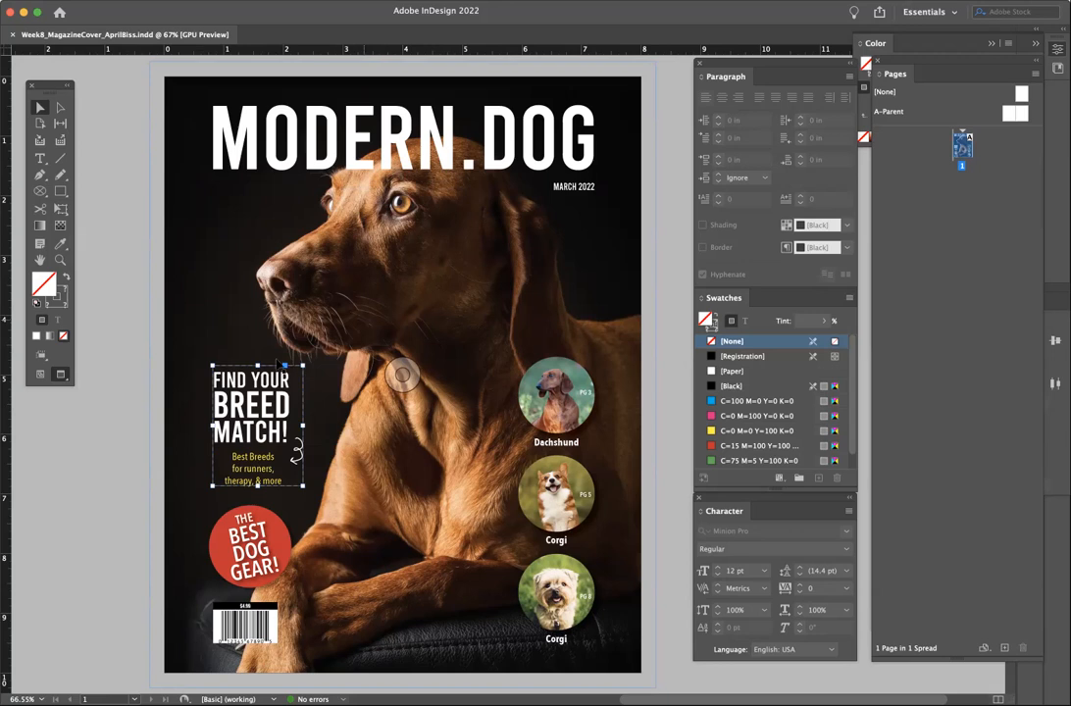
left_click(106, 469)
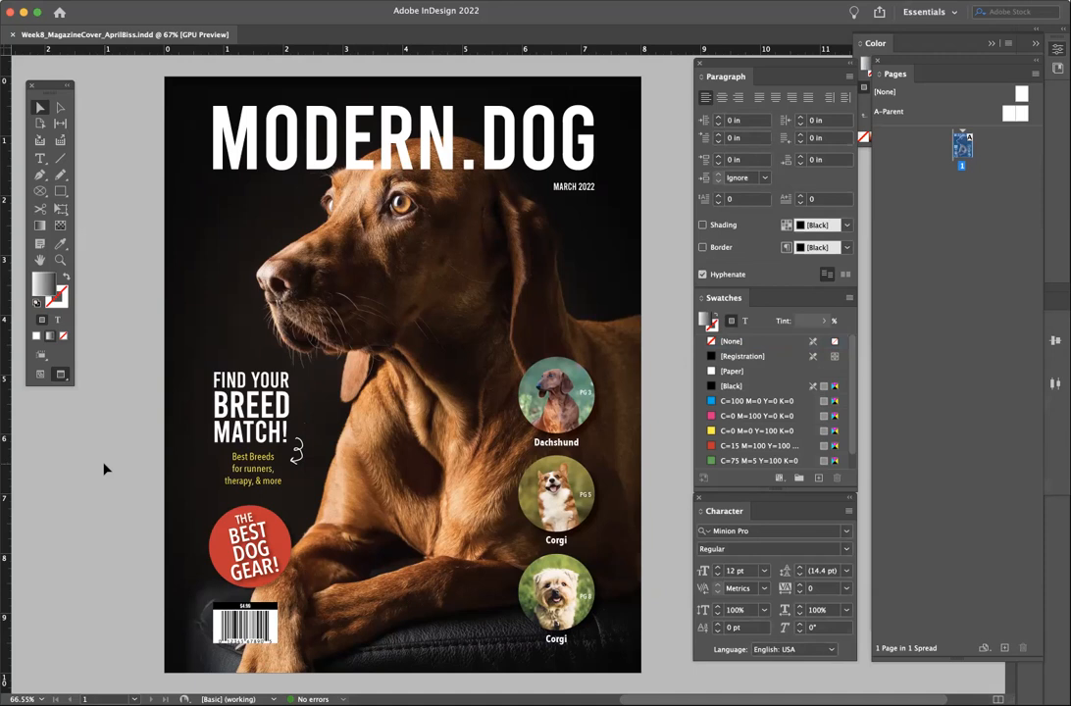
- Give the MODERN.DOG title a drop shadow of 0.0625 in size, 0.125 in distance, 56% opacity, and save
left_click(241, 139)
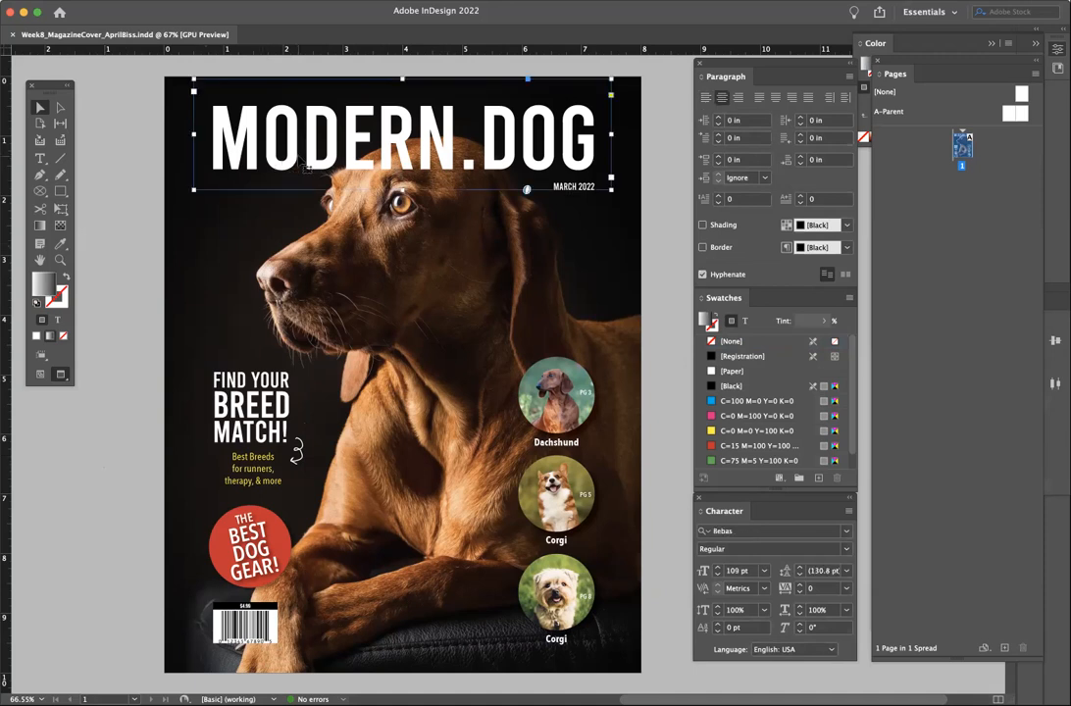
right_click(241, 138)
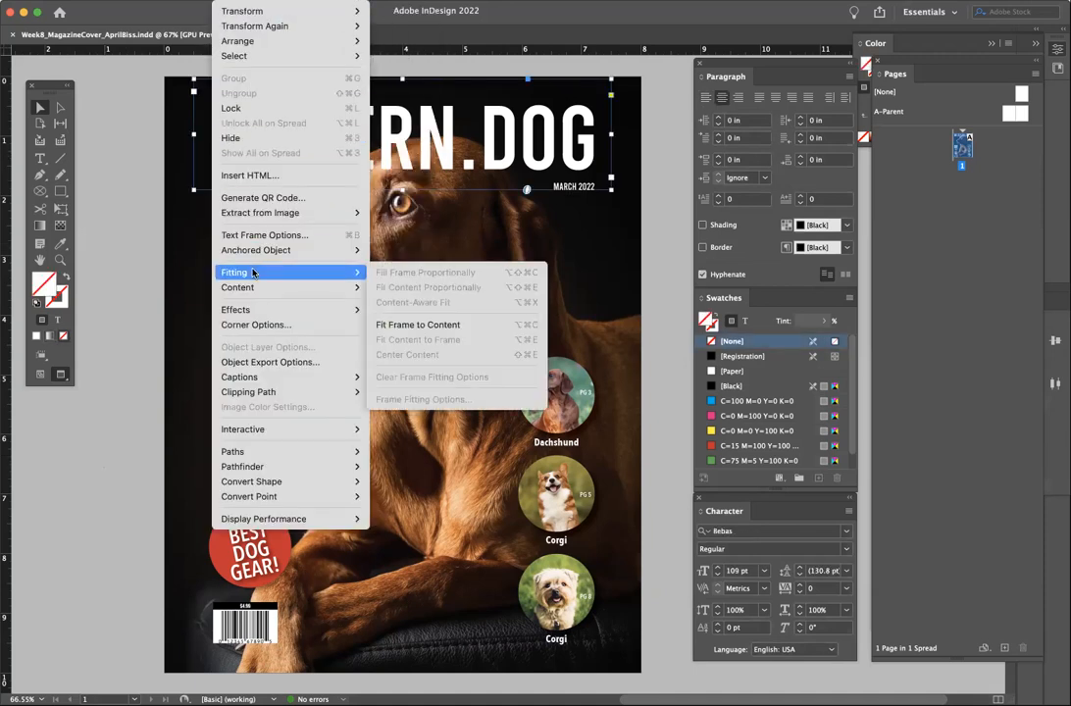
mouse_move(353, 310)
left_click(406, 332)
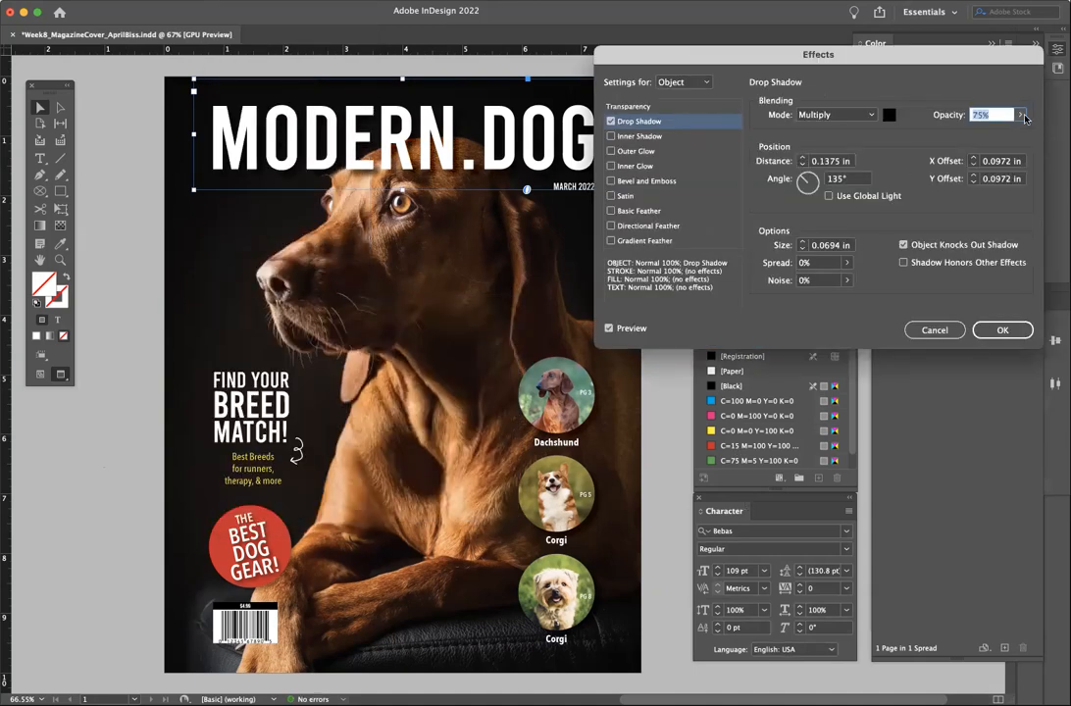
left_click(803, 249)
left_click(802, 164)
left_click_drag(1019, 115, 996, 305)
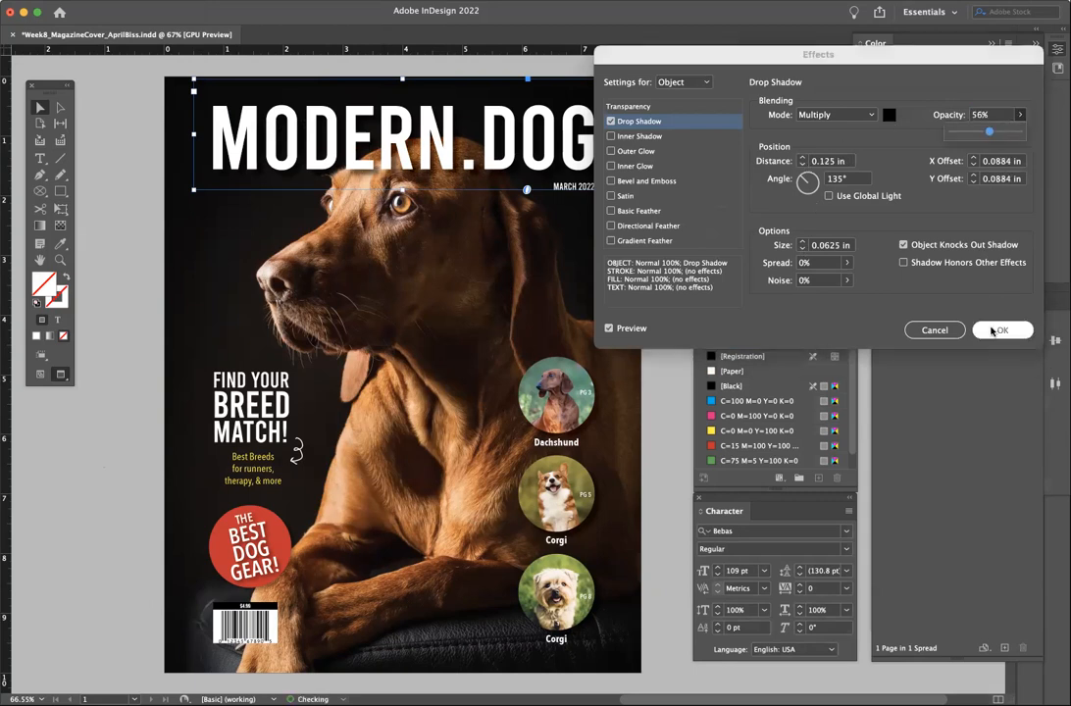
left_click(1003, 329)
left_click(72, 444)
key("super+s")
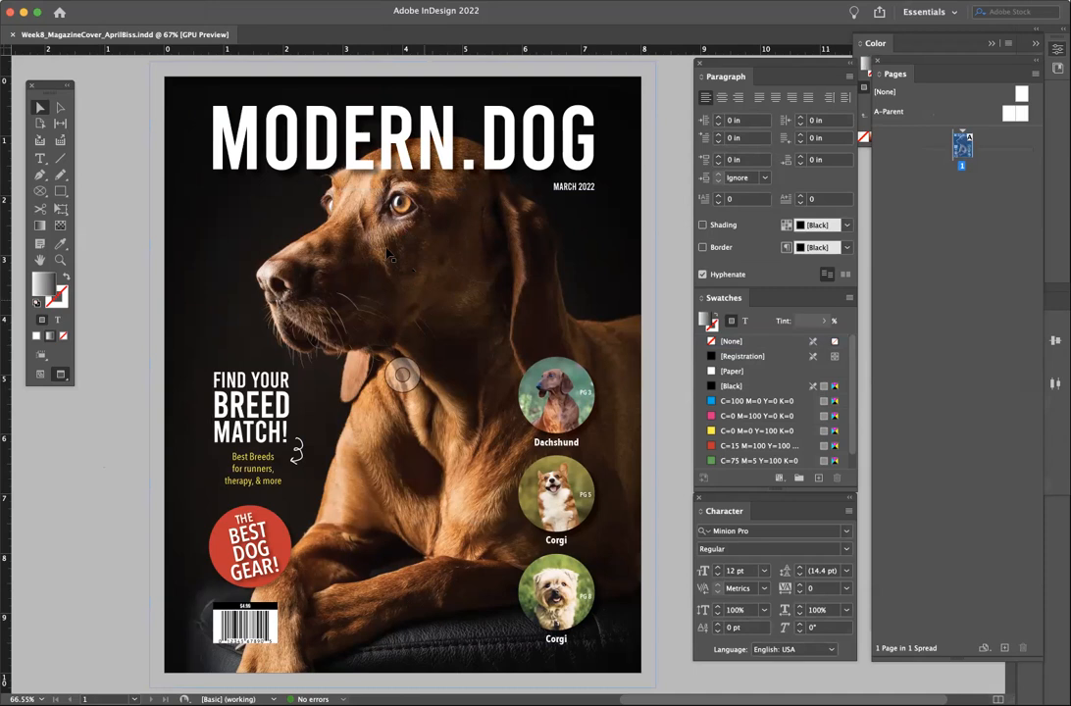
- Place the dachshund JPG into the selected background frame in Normal view, replacing the brown dog photo
left_click(408, 268)
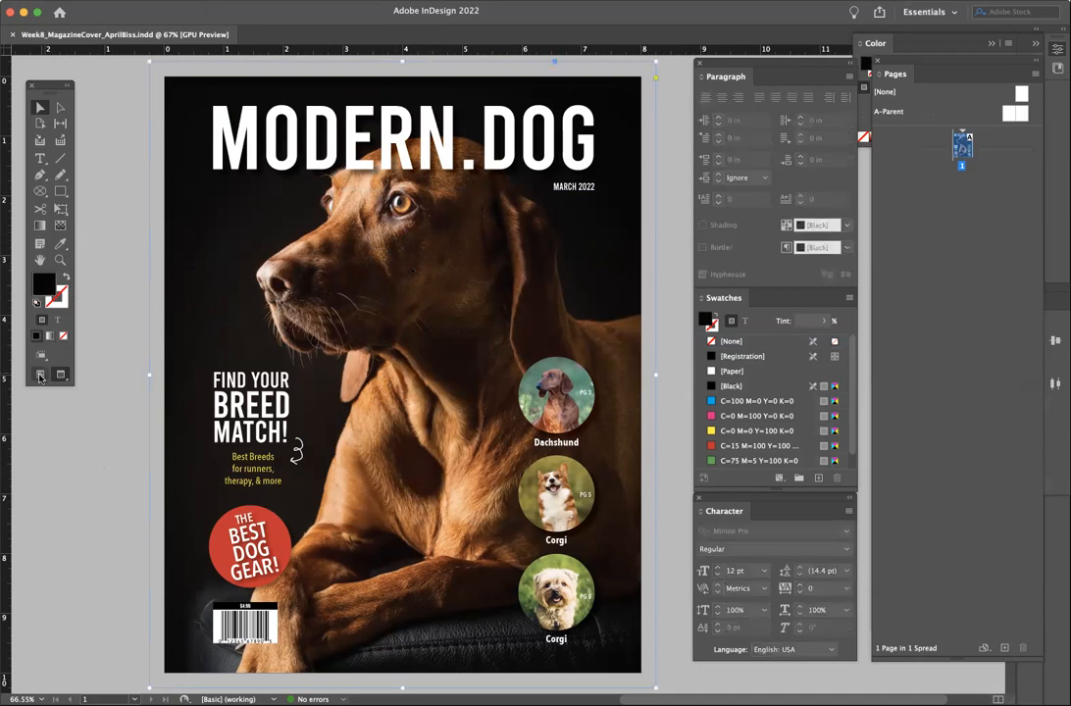
left_click(40, 373)
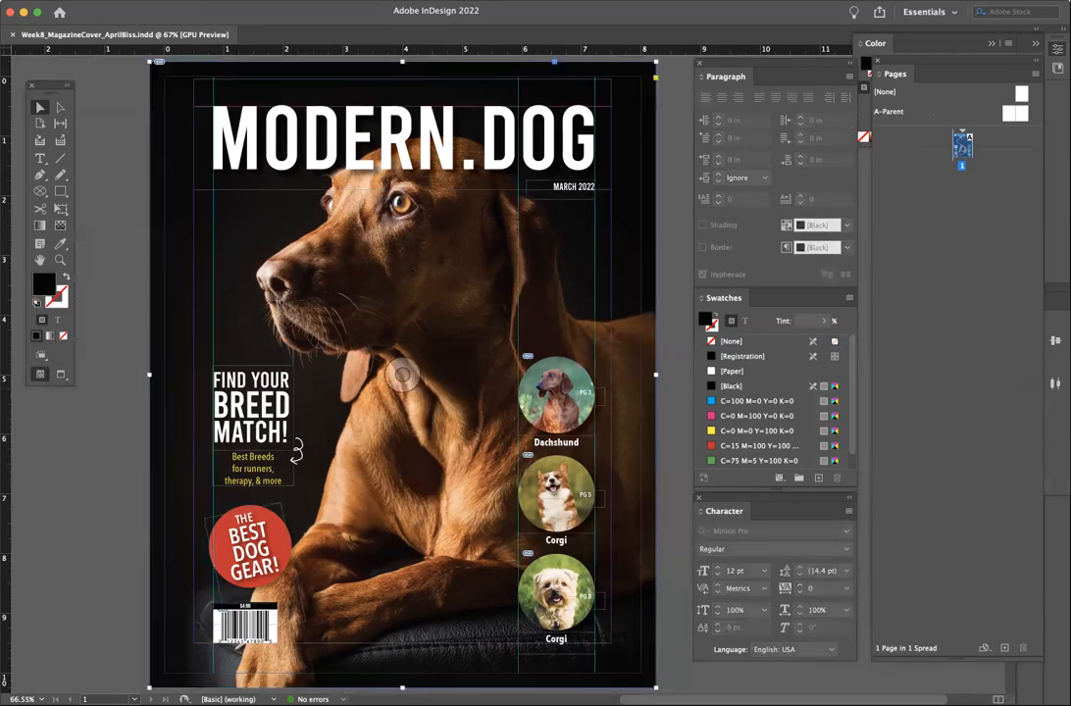
left_click(93, 0)
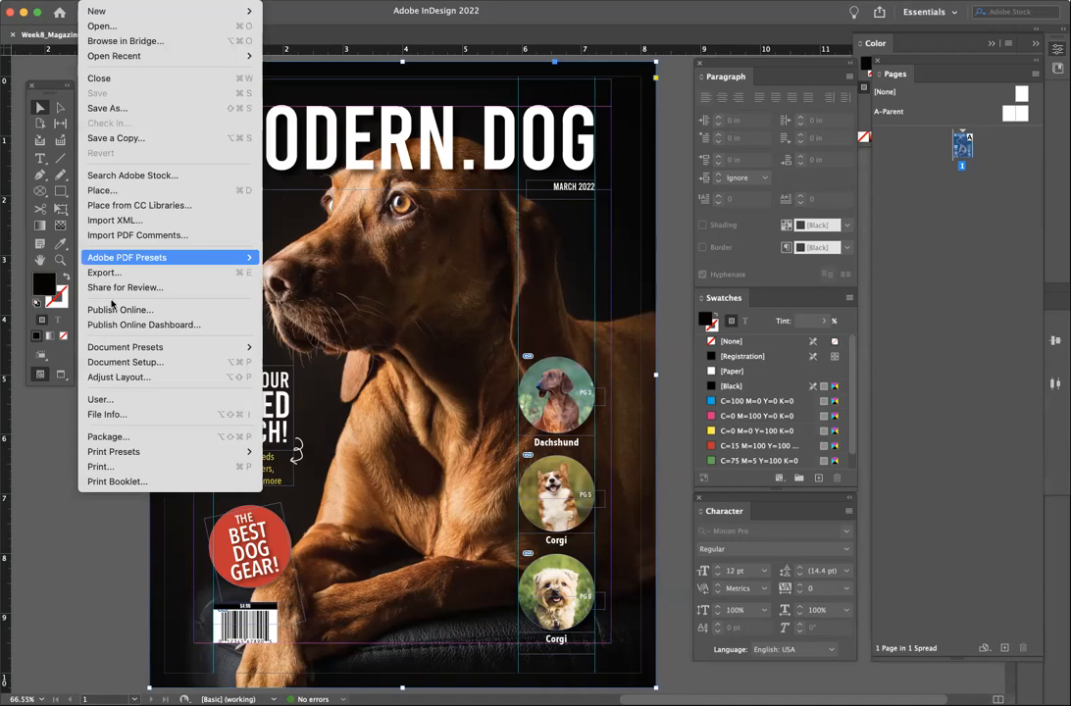
left_click(106, 190)
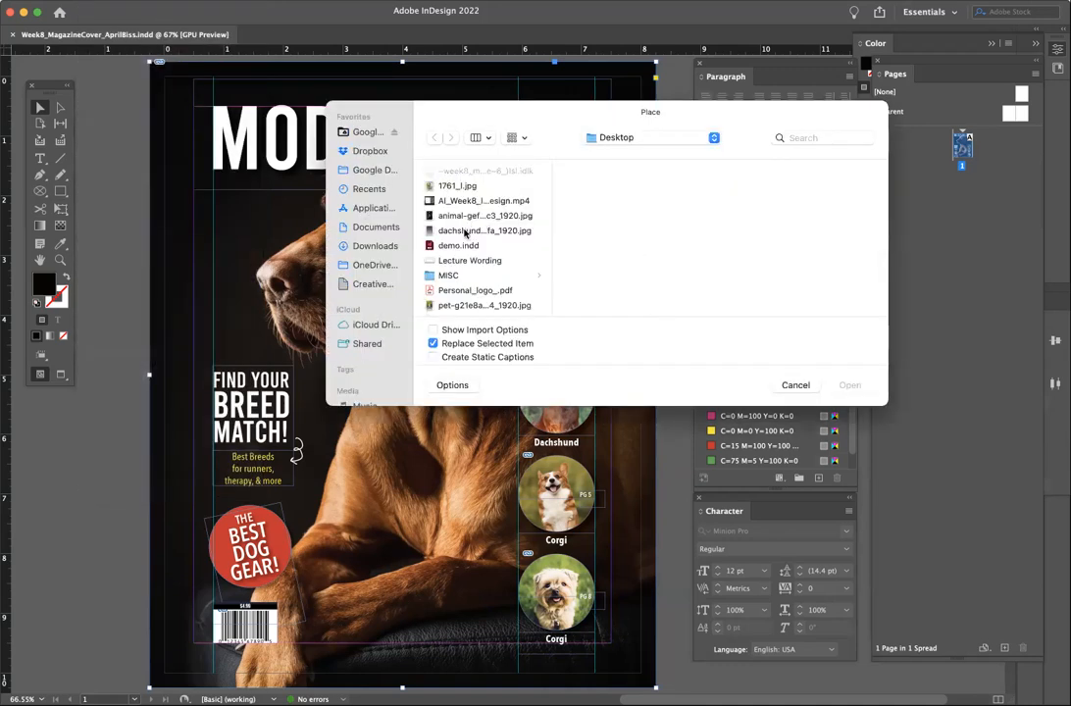
left_click(480, 230)
left_click(478, 217)
left_click(477, 230)
left_click(501, 306)
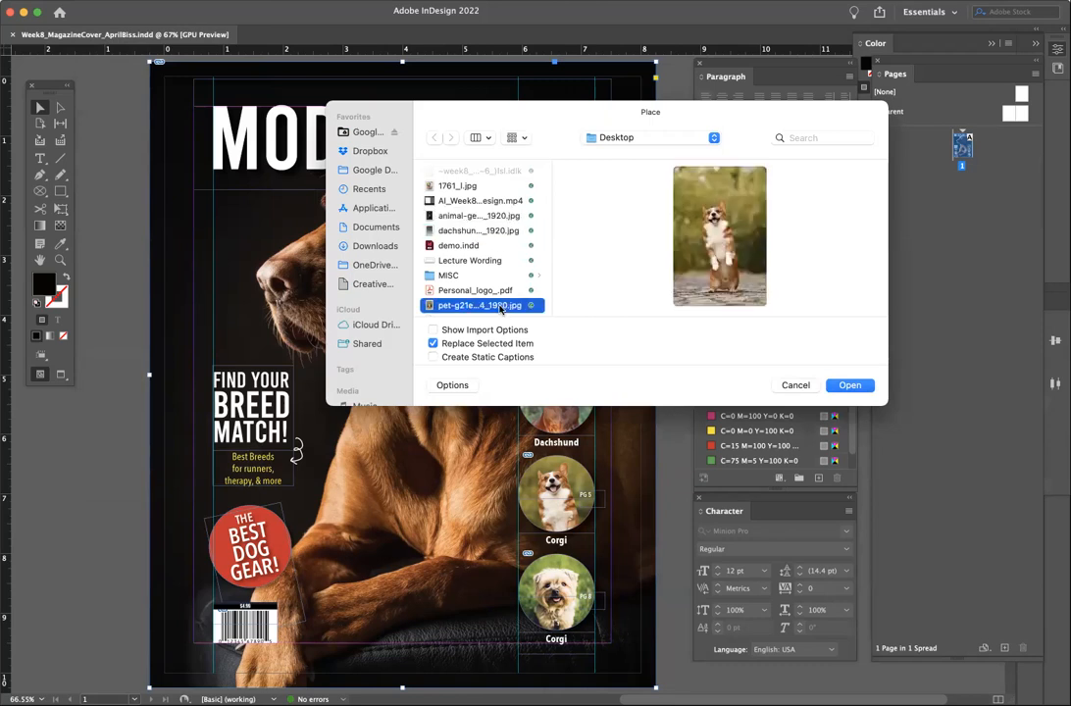
left_click(477, 231)
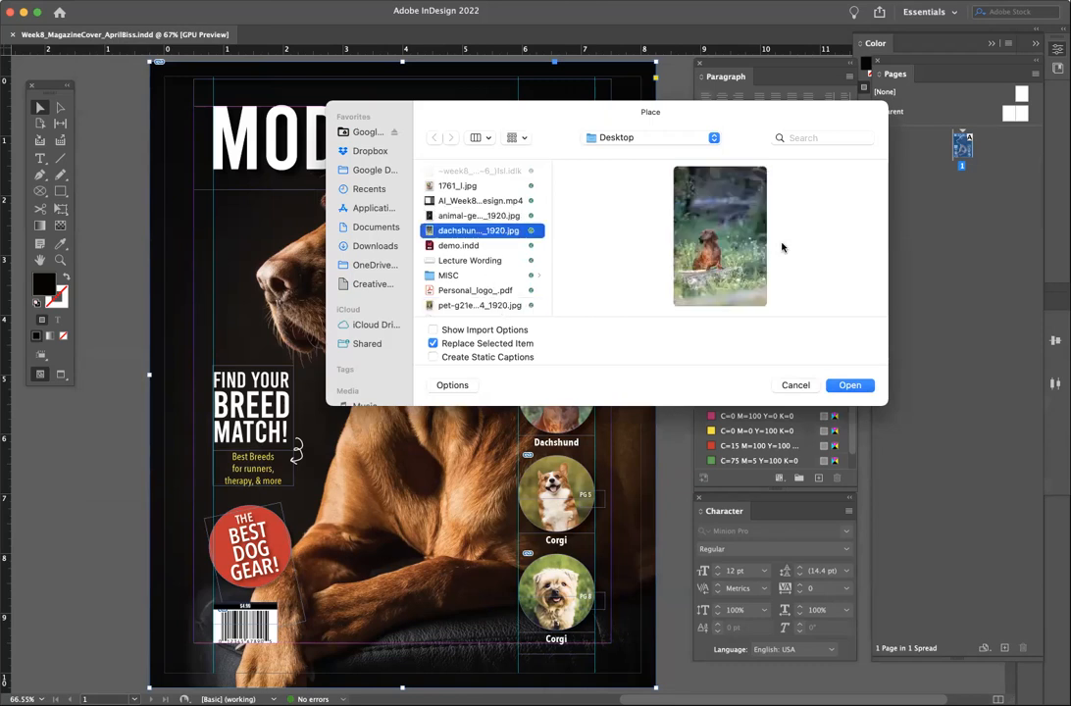
left_click(850, 385)
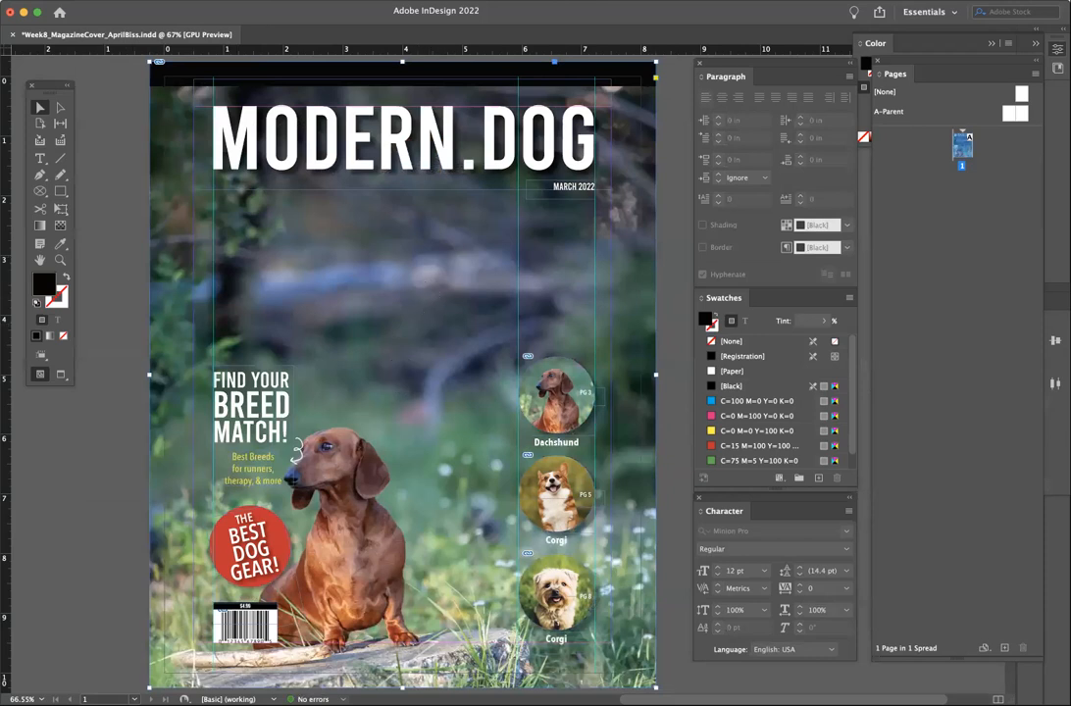
left_click(245, 8)
- Fit the dachshund photo to fill its frame proportionally, then deselect and recentre the cover
mouse_move(223, 8)
mouse_move(350, 284)
left_click(403, 274)
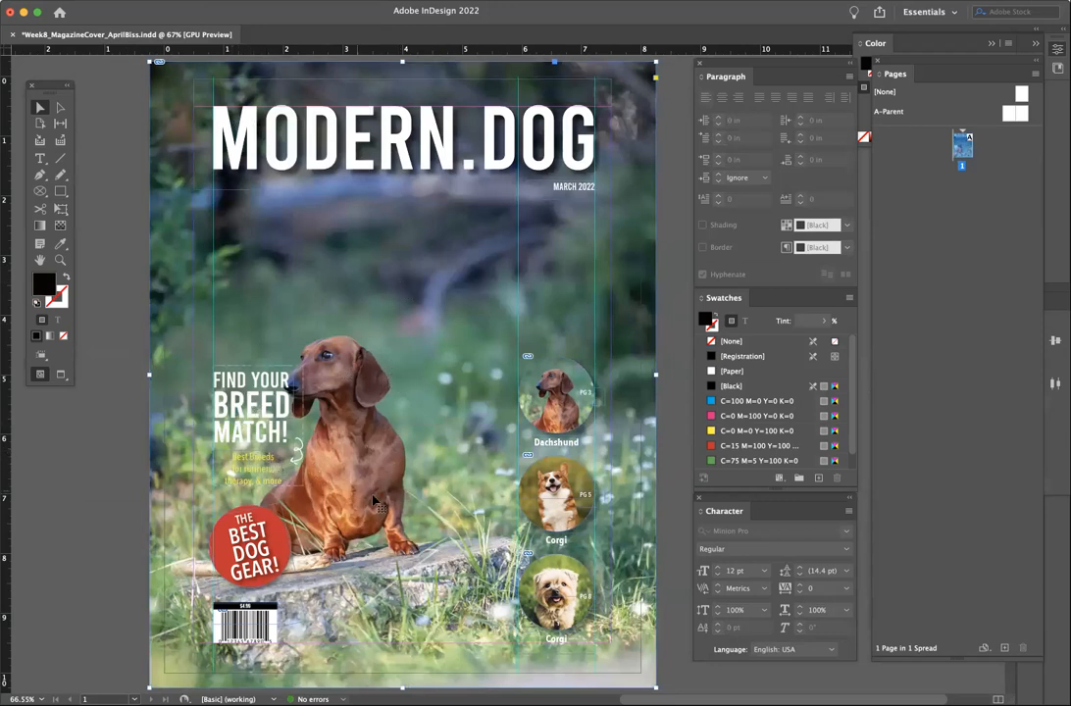
key("super+shift+a")
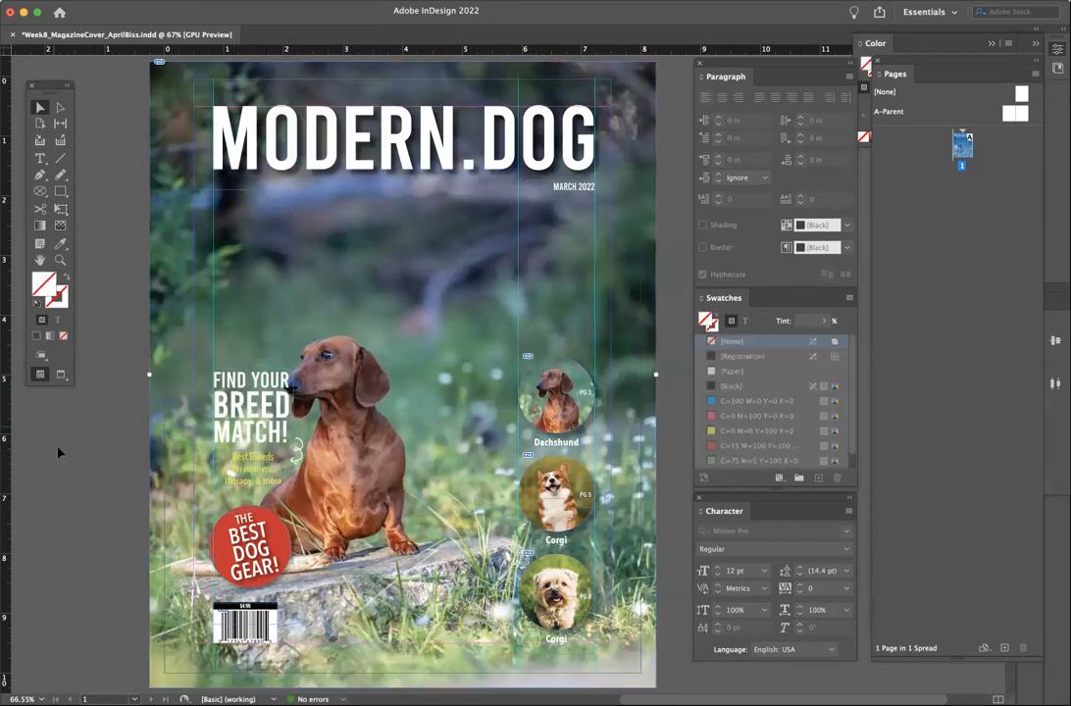
key("super+0")
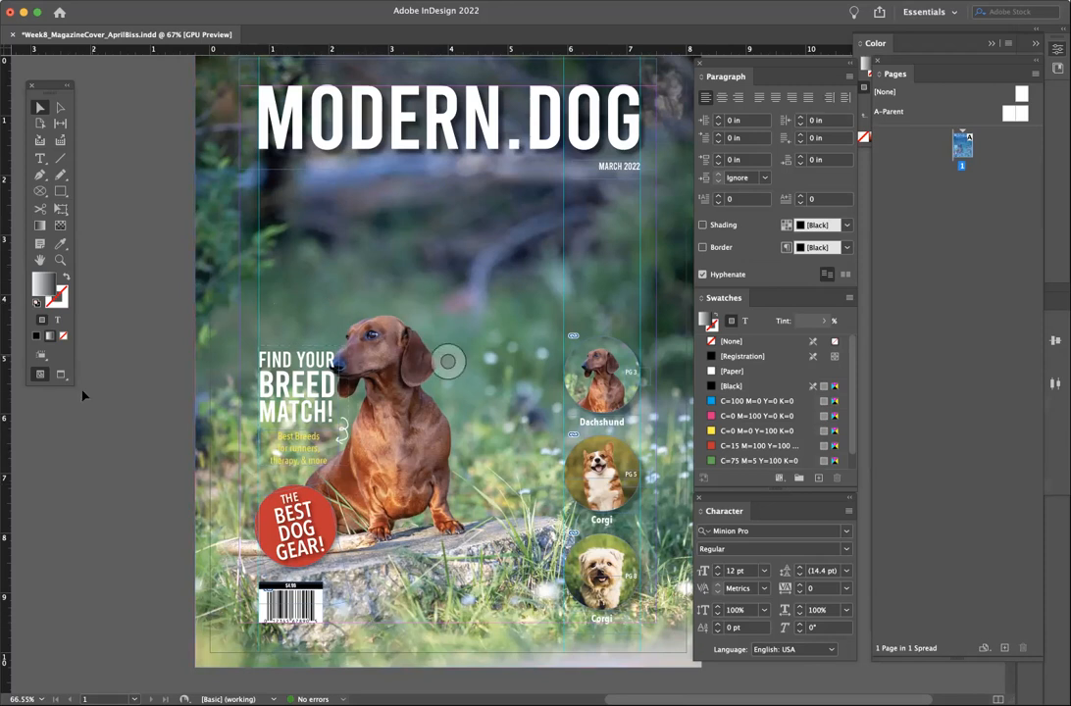
- Reselect the background photo frame and look for an option to edit it in another app
left_click(442, 265)
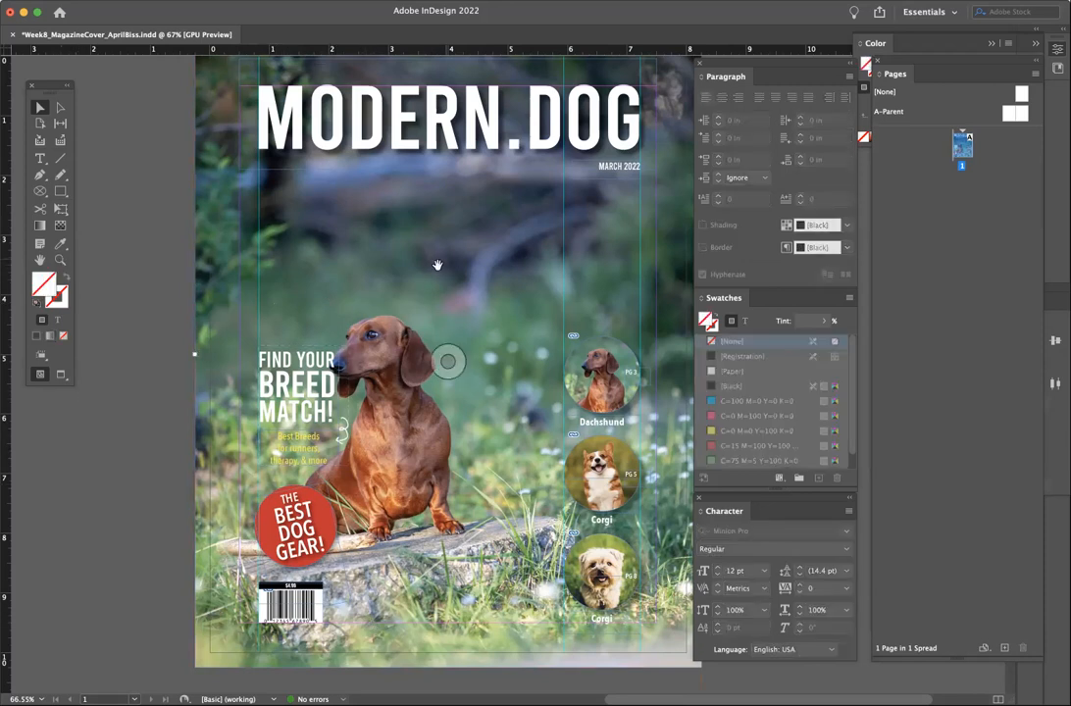
scroll(432, 268, "right", 5)
scroll(432, 269, "down", 1)
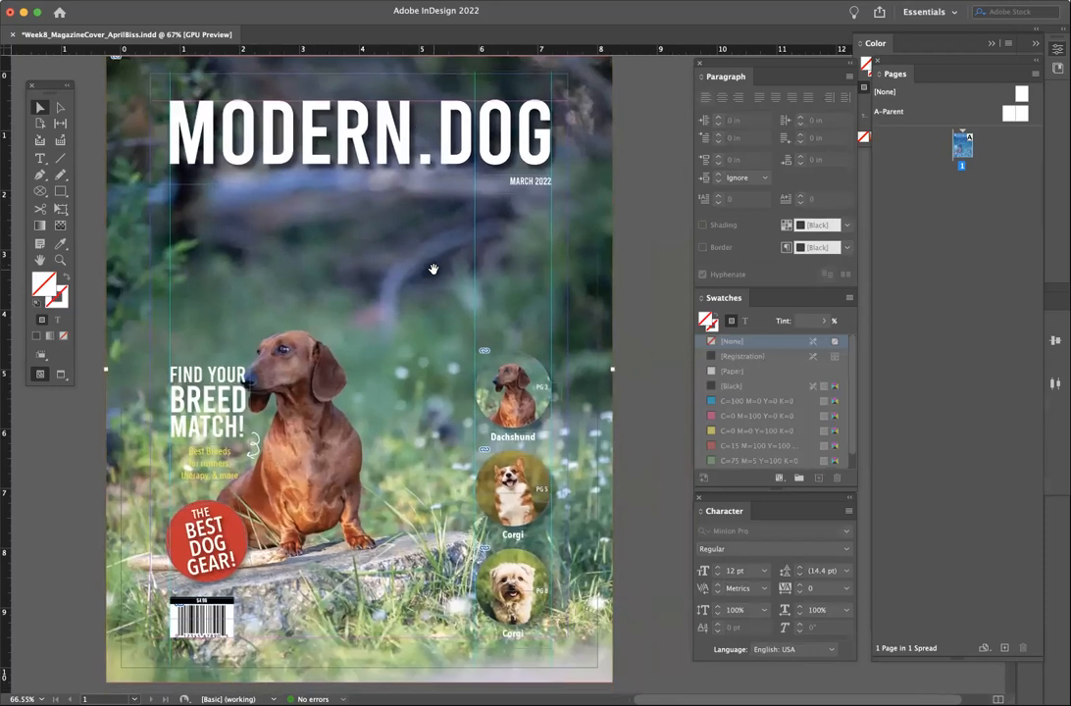
left_click(122, 1)
- Select the background photo's frame and show its Properties panel
mouse_move(143, 291)
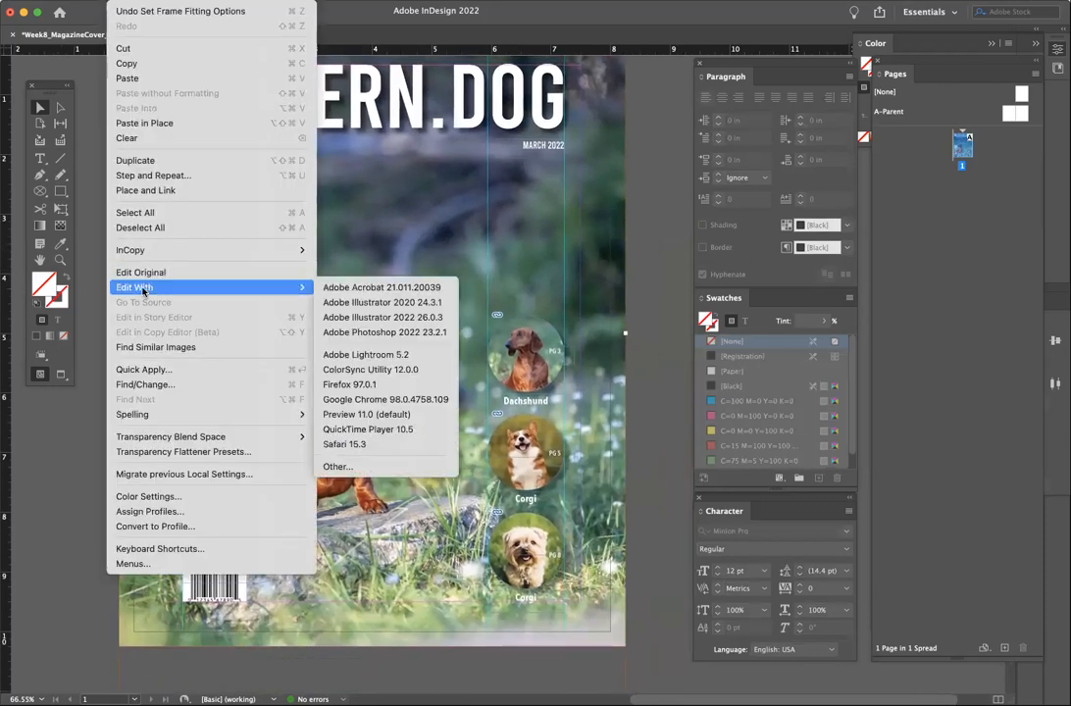
left_click(76, 189)
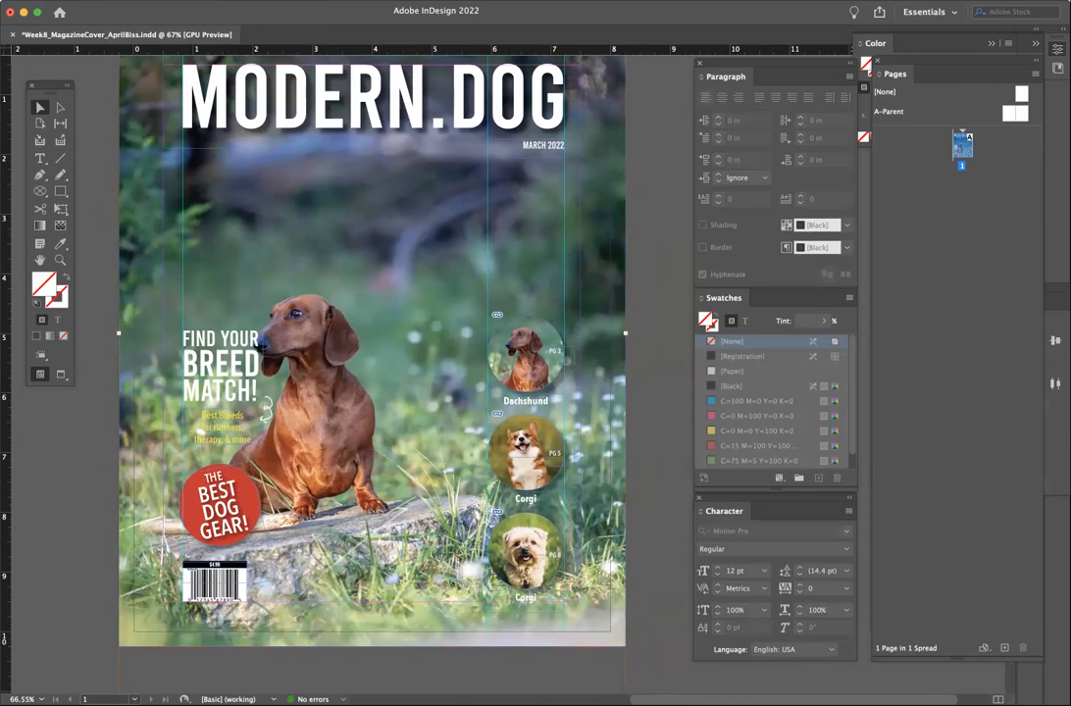
left_click(122, 1)
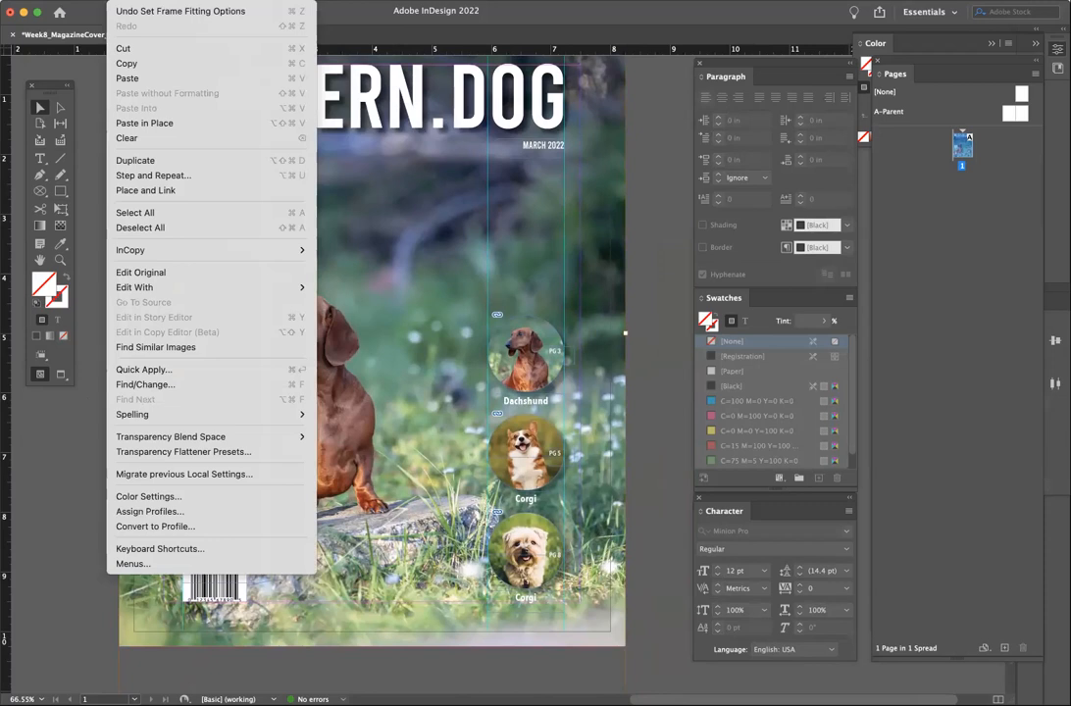
left_click(379, 493)
double_click(477, 603)
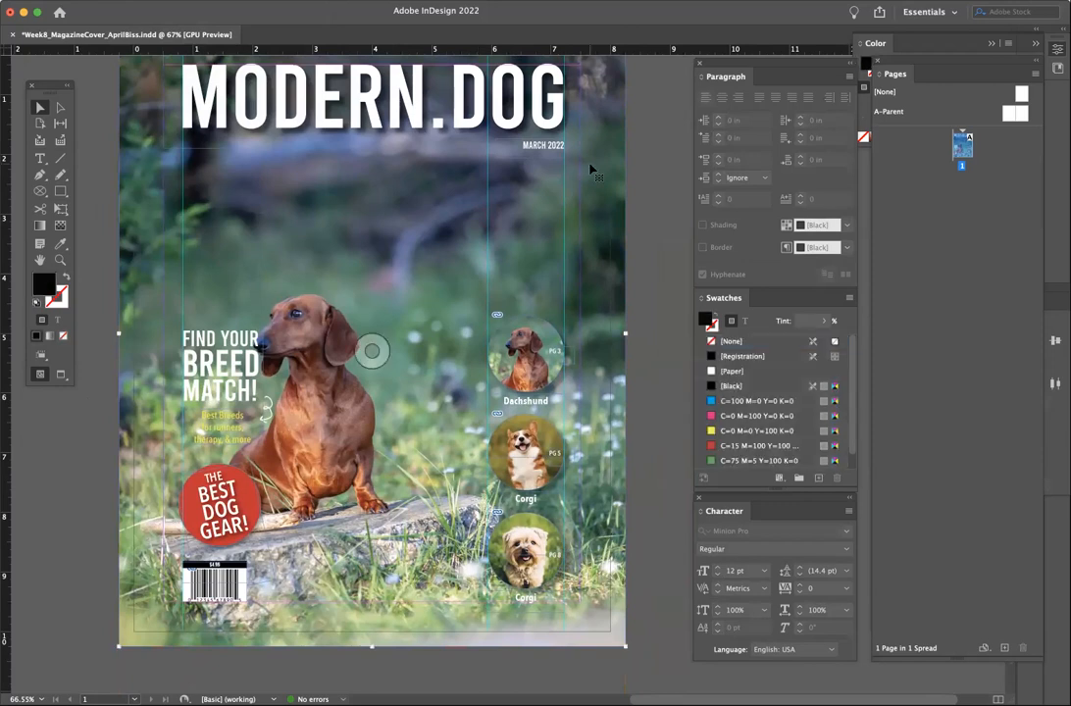
left_click(354, 2)
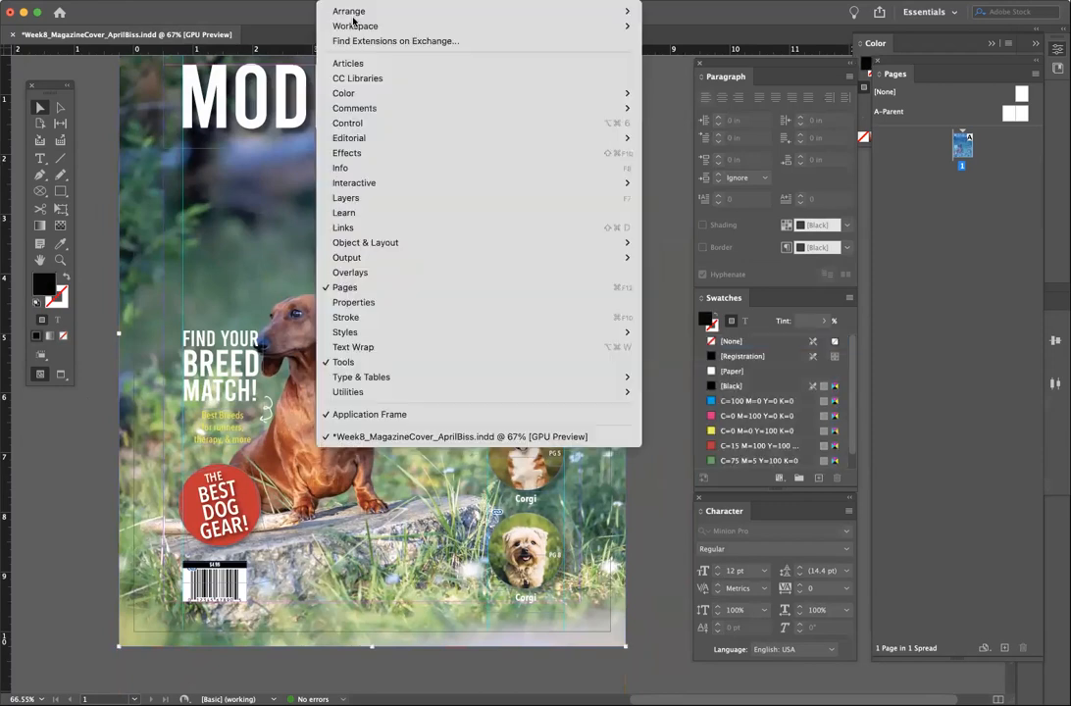
left_click(384, 305)
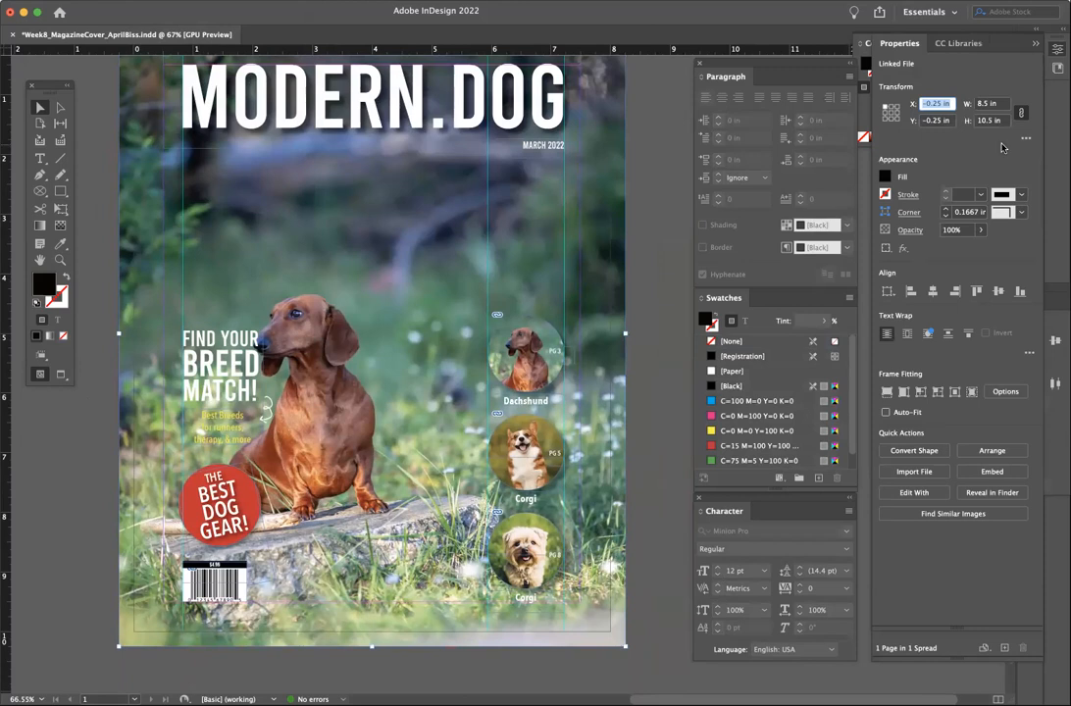
- Confirm Fill Frame Proportionally in Frame Fitting Options, cancel, and deselect the photo
left_click(1005, 392)
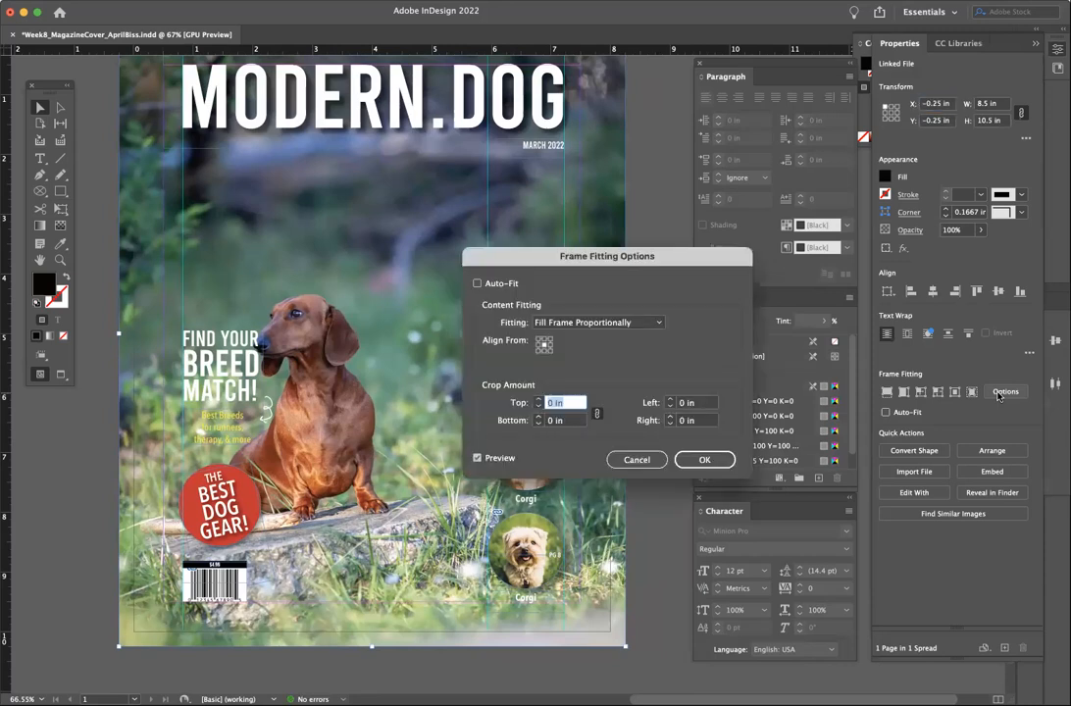
left_click(571, 323)
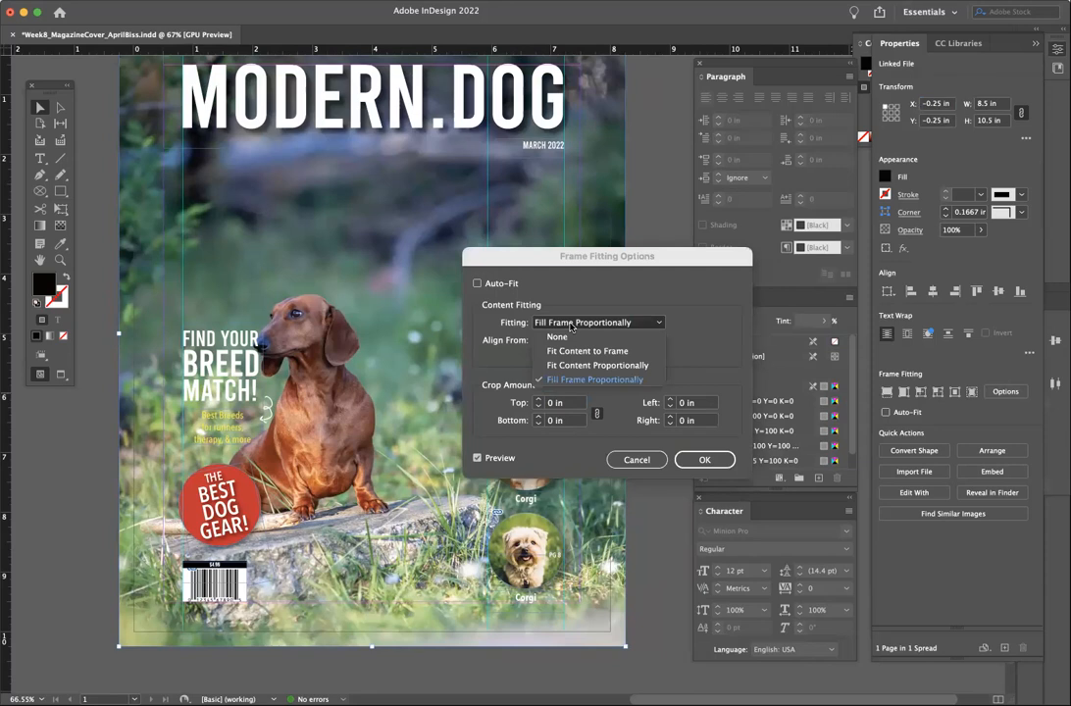
left_click(573, 296)
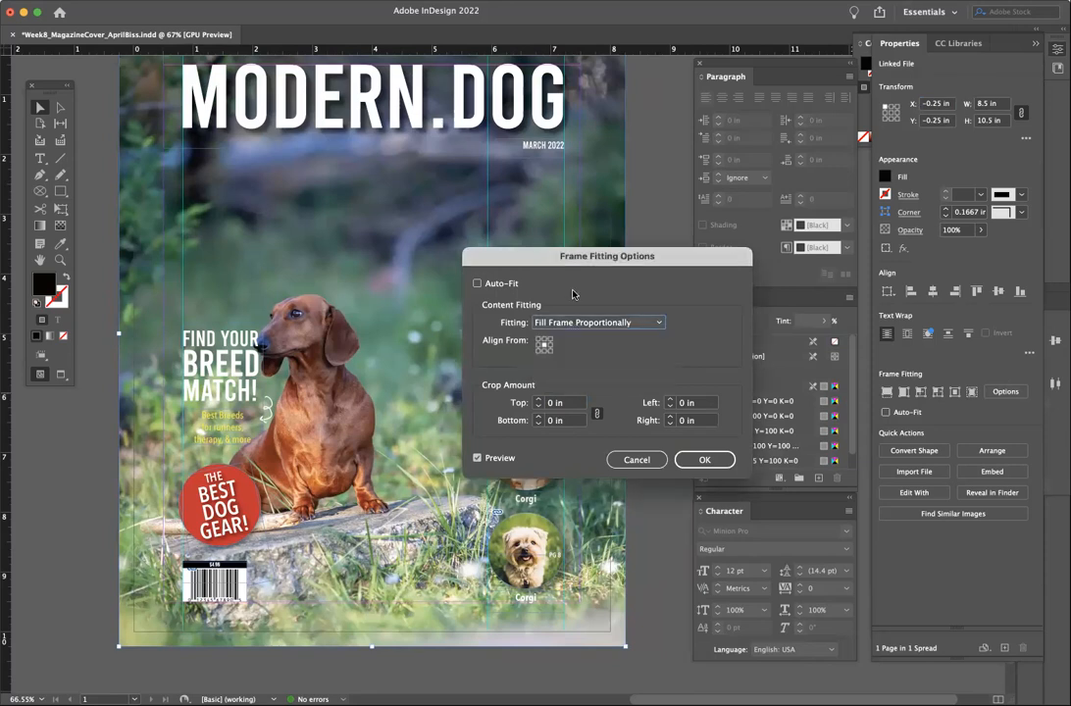
left_click(635, 459)
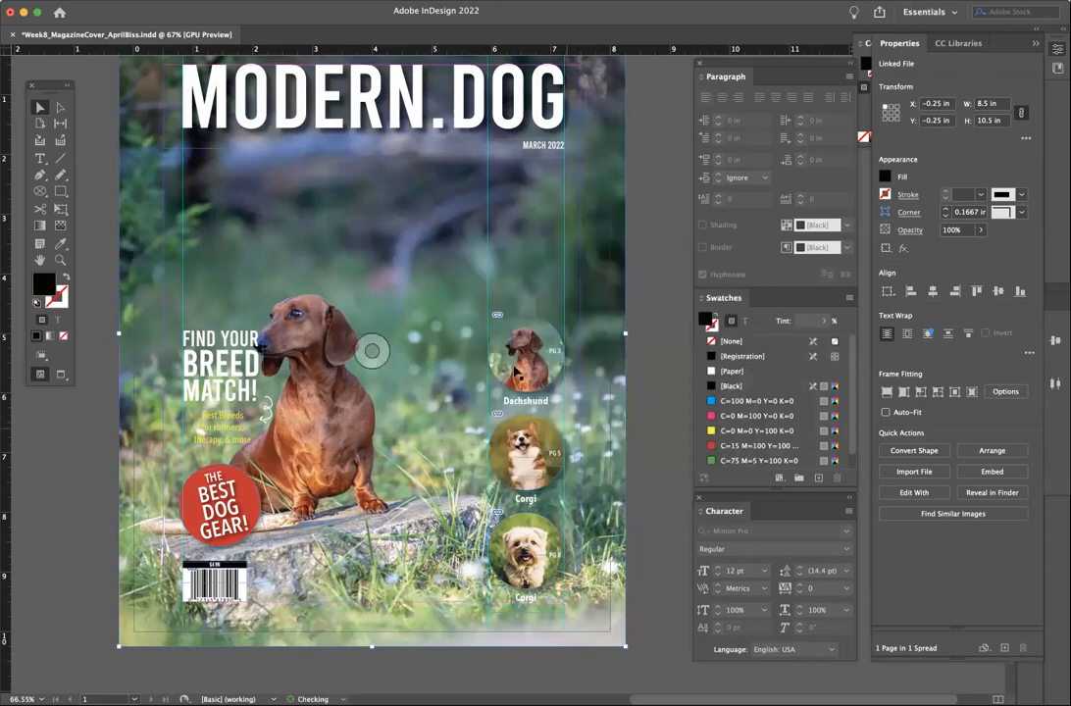
left_click(632, 271)
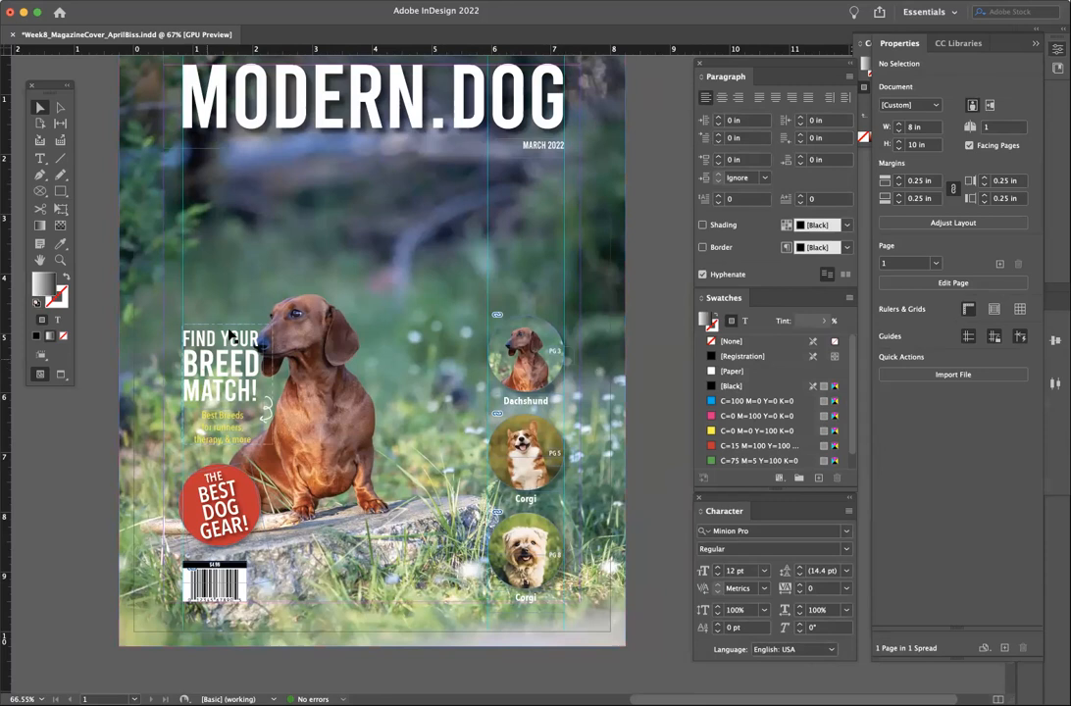
left_click_drag(235, 369, 536, 233)
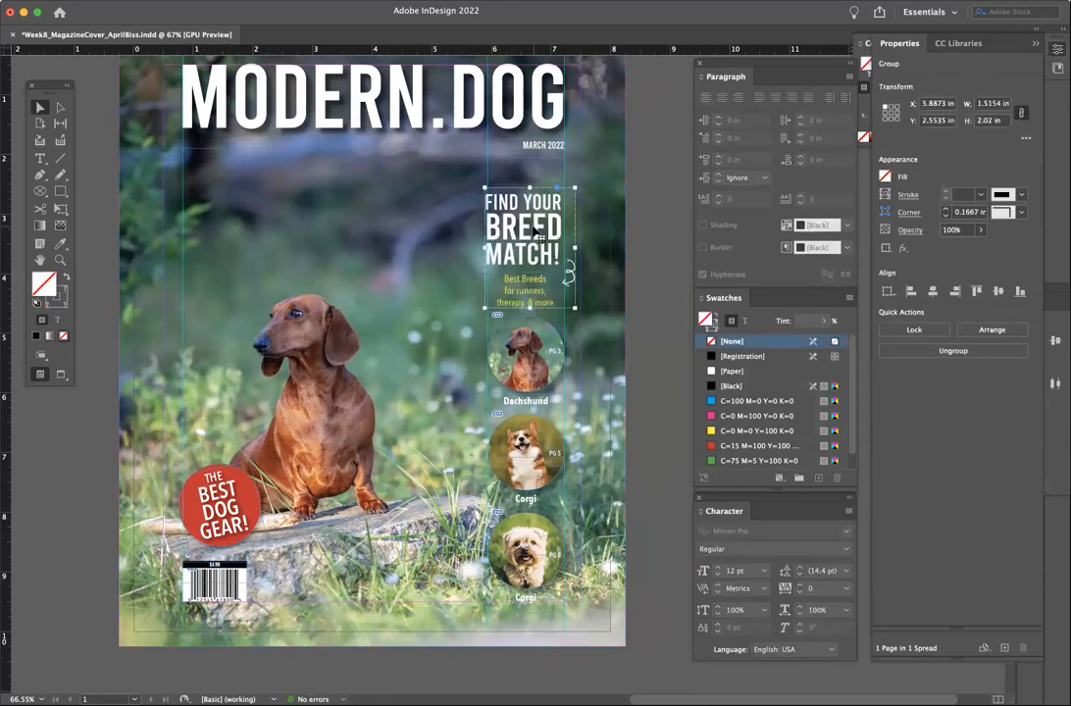
key("super+z")
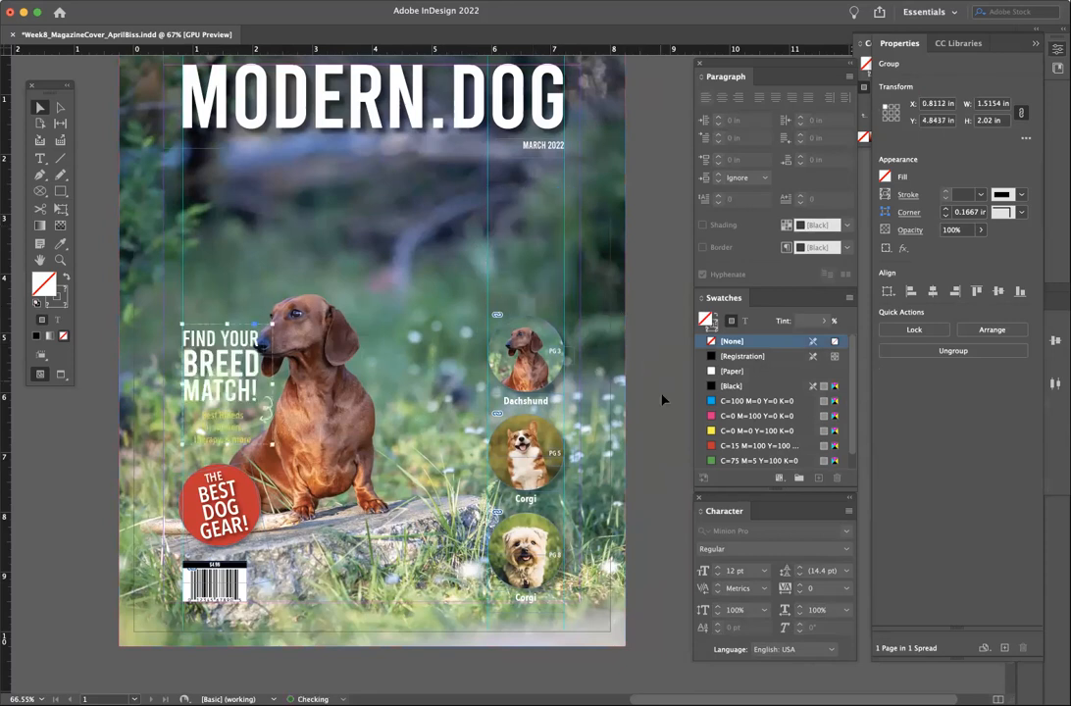
left_click(372, 350)
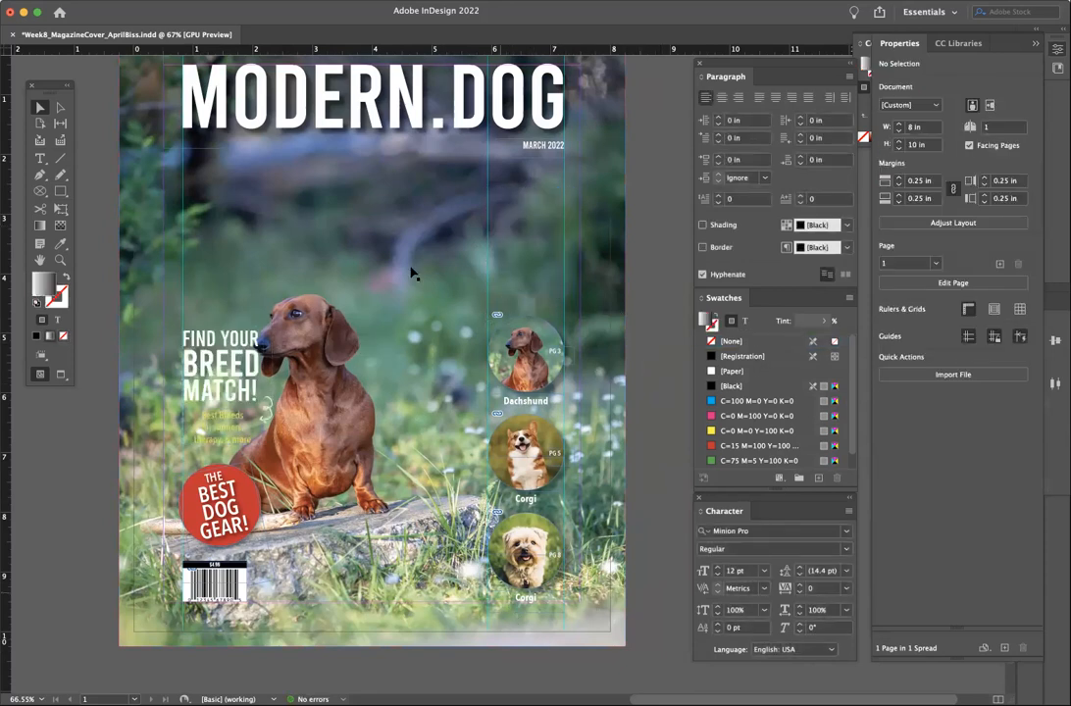
left_click(58, 374)
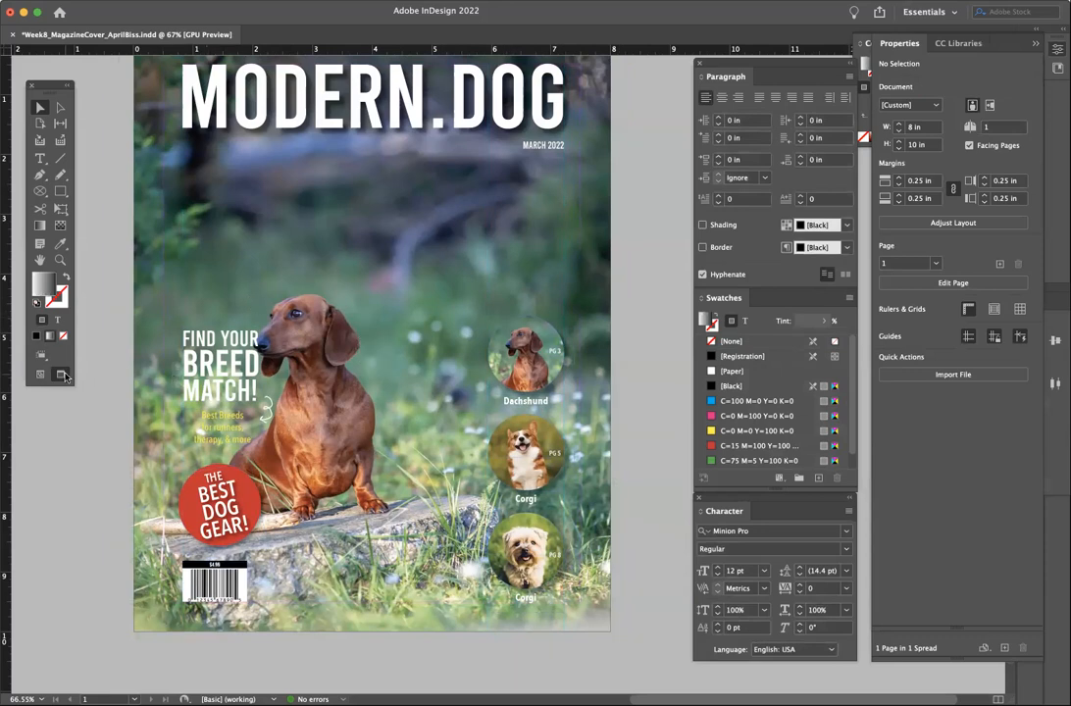
key("w")
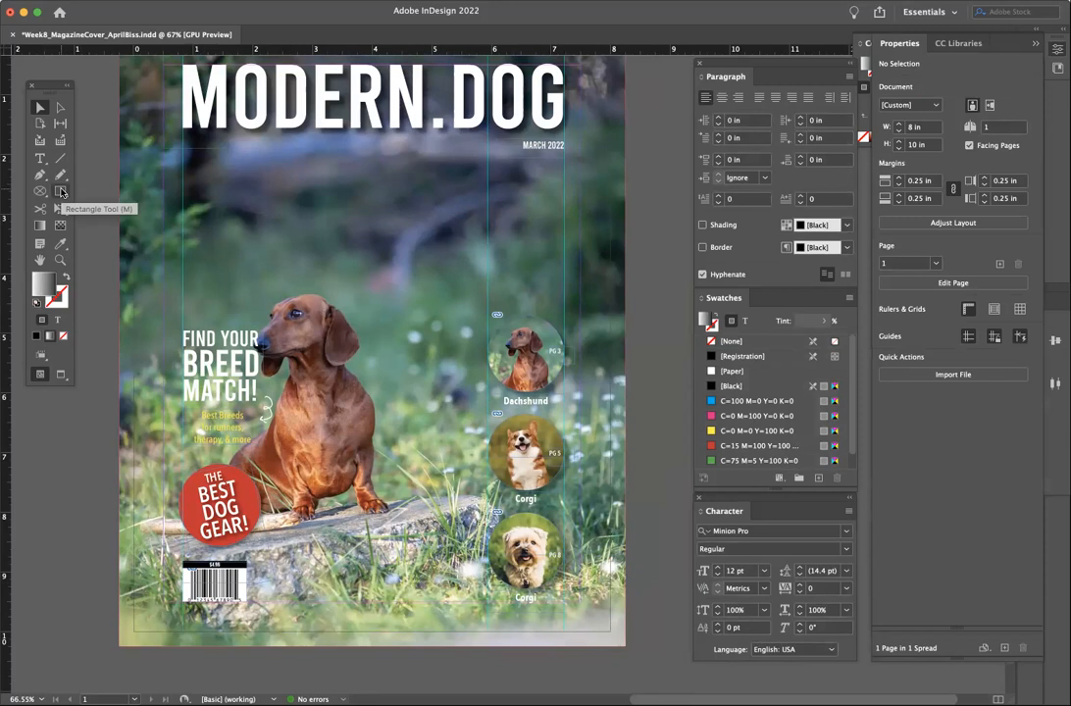
- Draw a tall rectangle over the lower right, fill it with [Paper], and move it off the page
left_click(59, 193)
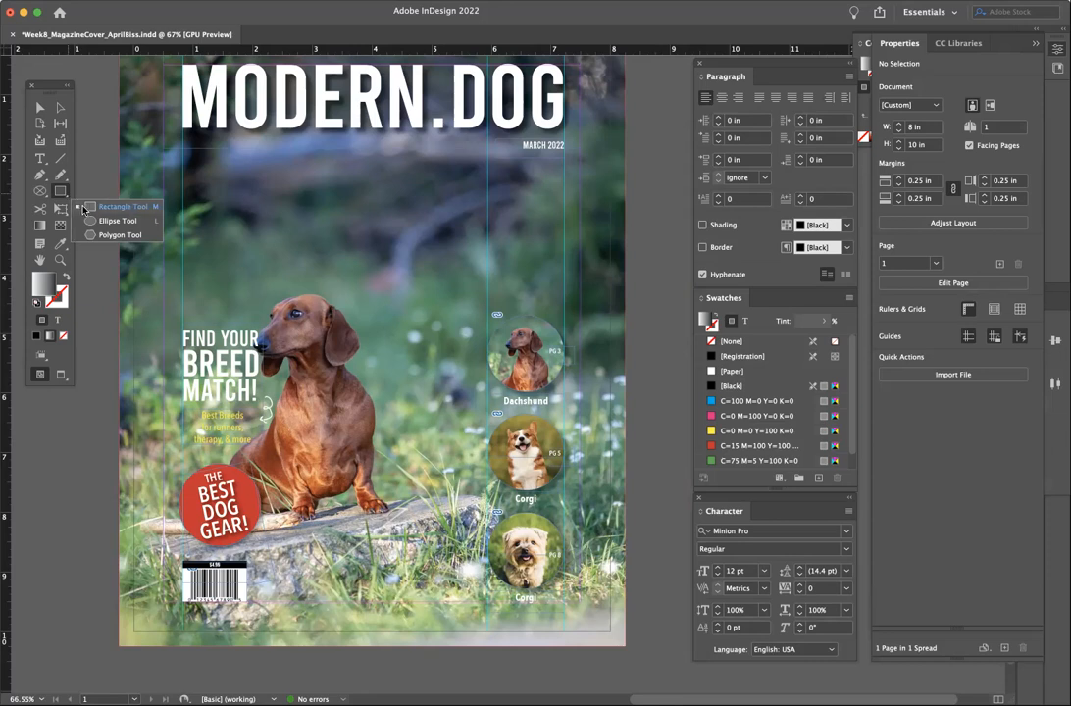
left_click(60, 193)
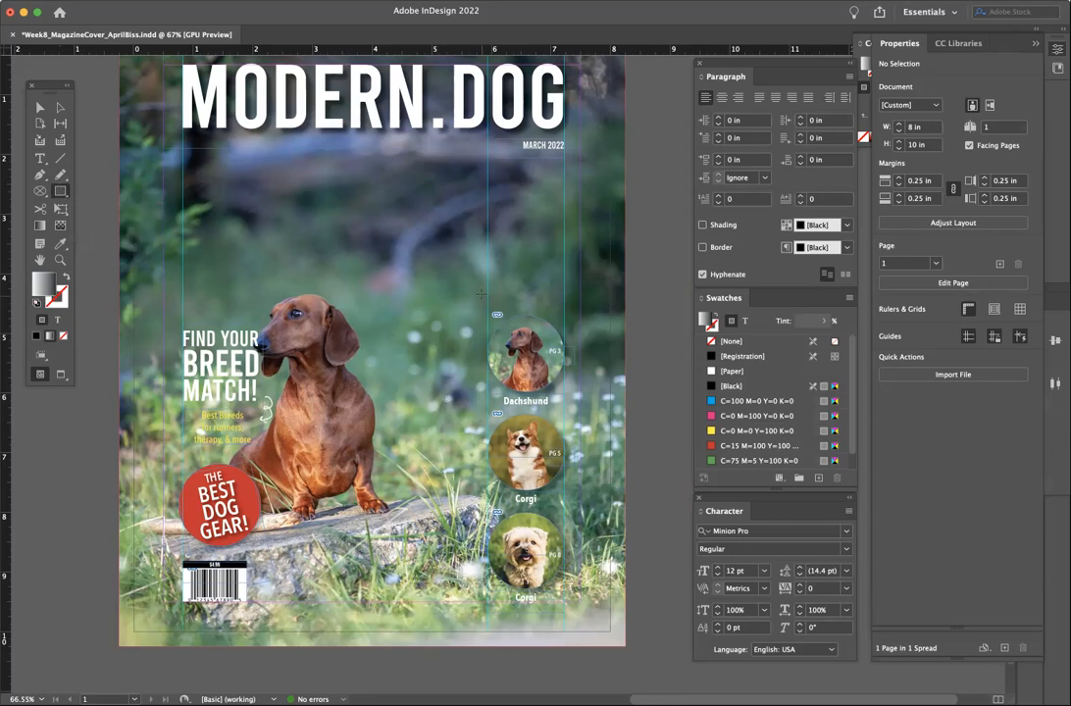
left_click_drag(482, 309, 644, 616)
left_click(39, 107)
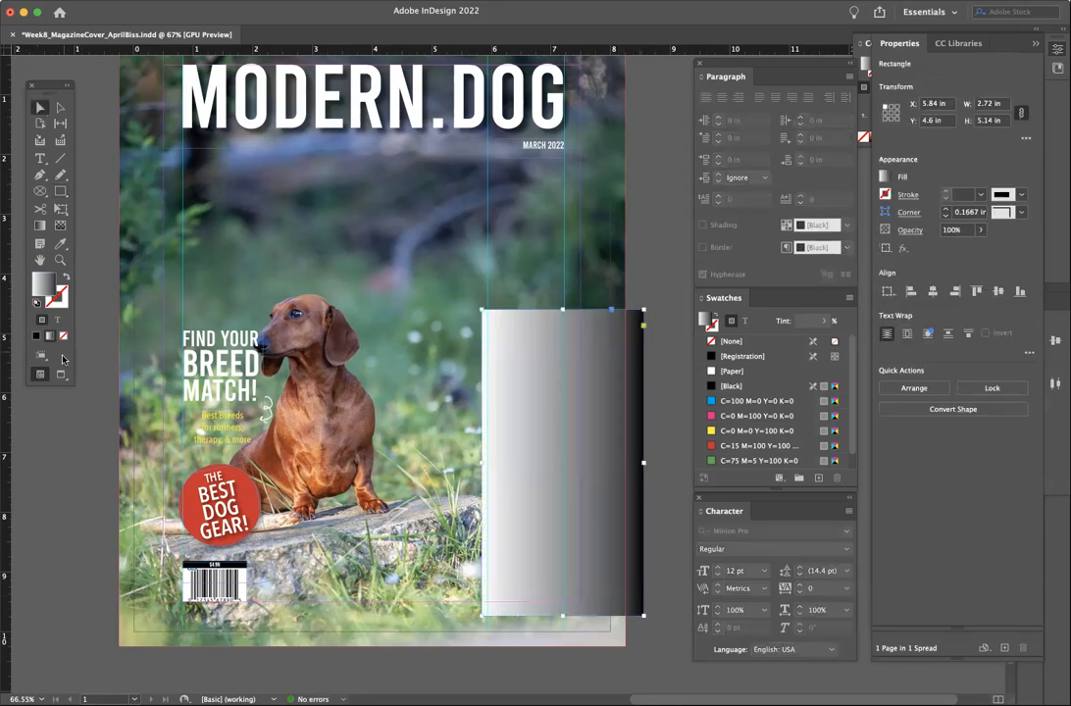
left_click(732, 373)
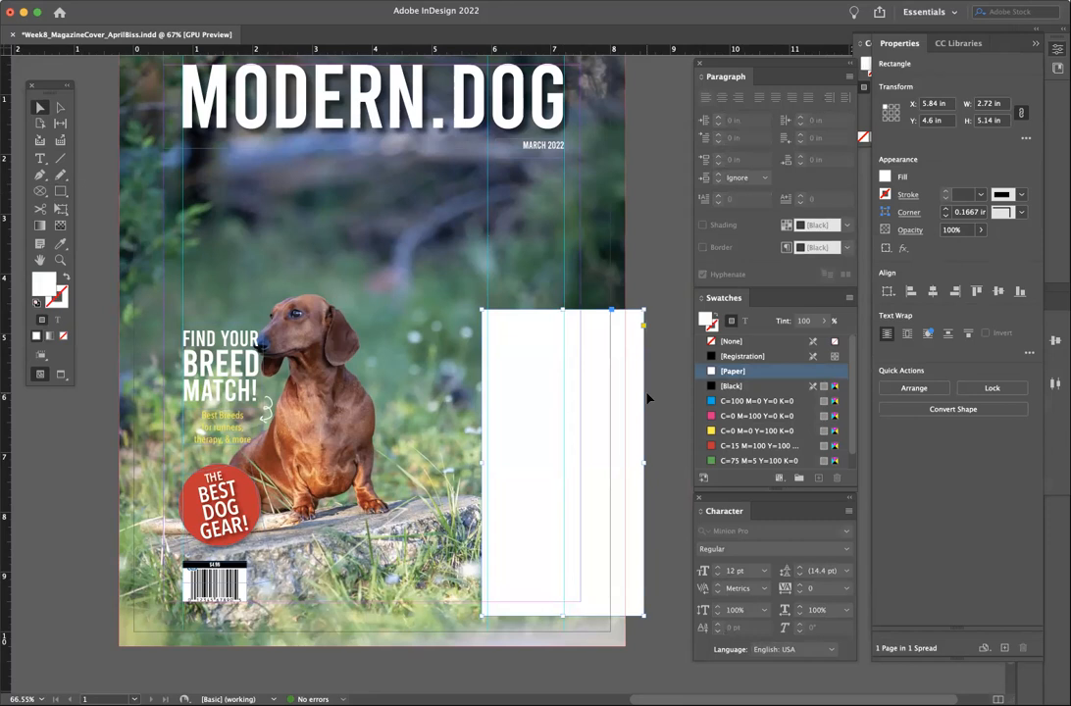
left_click_drag(517, 371, 667, 170)
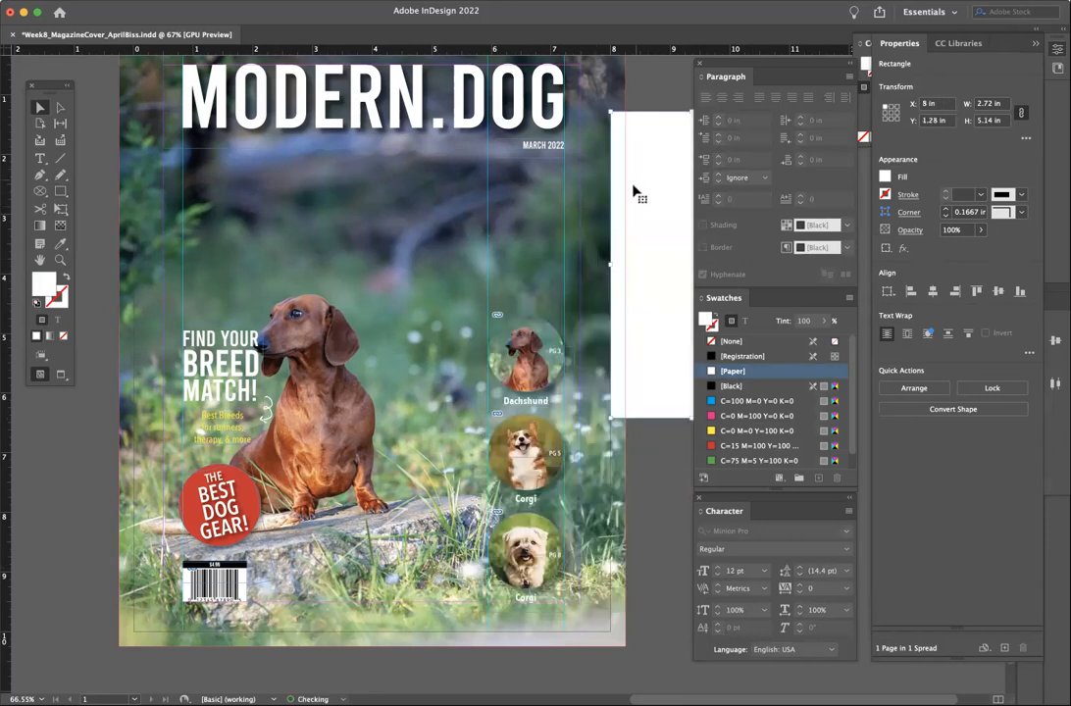
- Bring the Dachshund, Corgi and third breed circles to the front
left_click(519, 407)
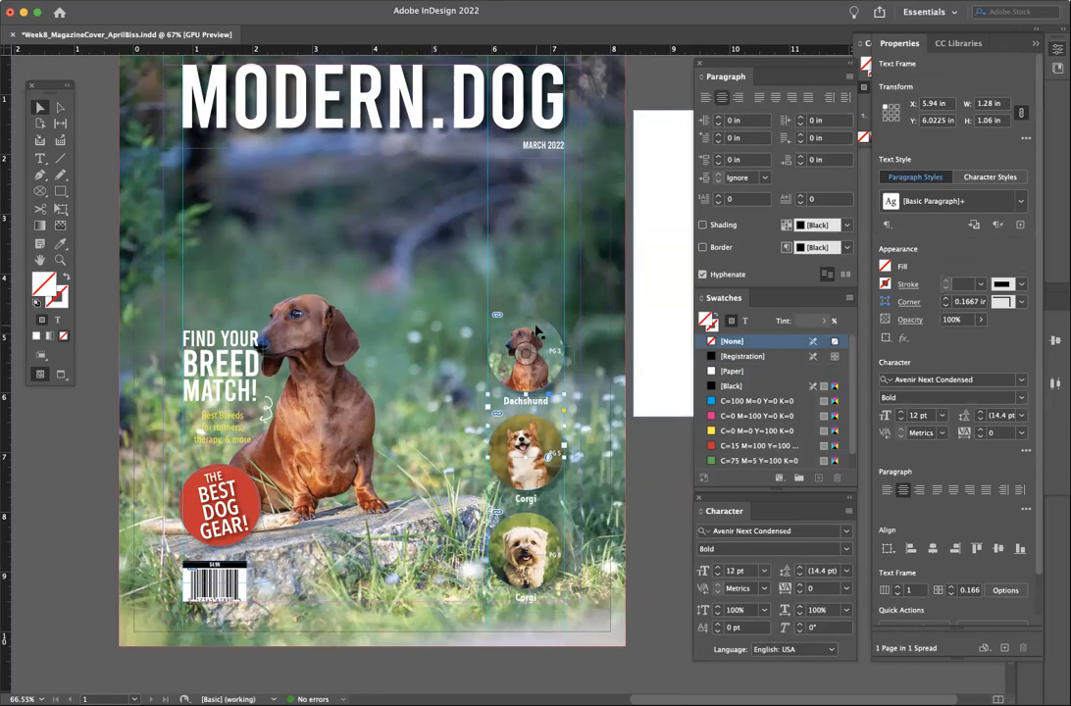
left_click(539, 459, "shift")
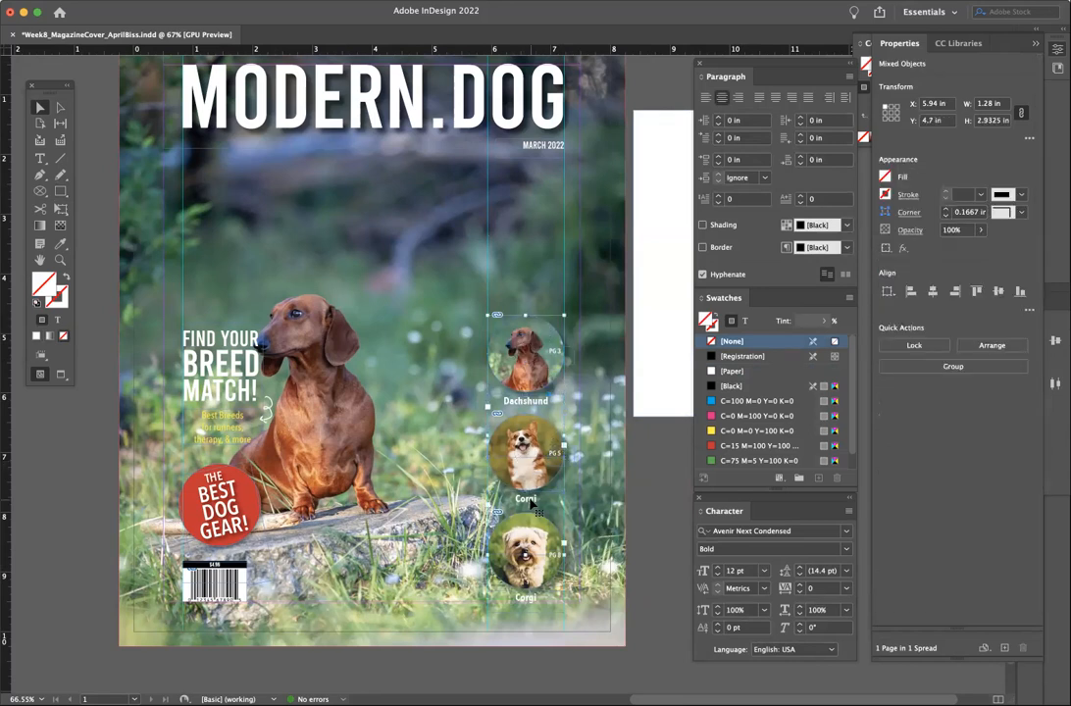
left_click(528, 596, "shift")
left_click(229, 2)
mouse_move(234, 43)
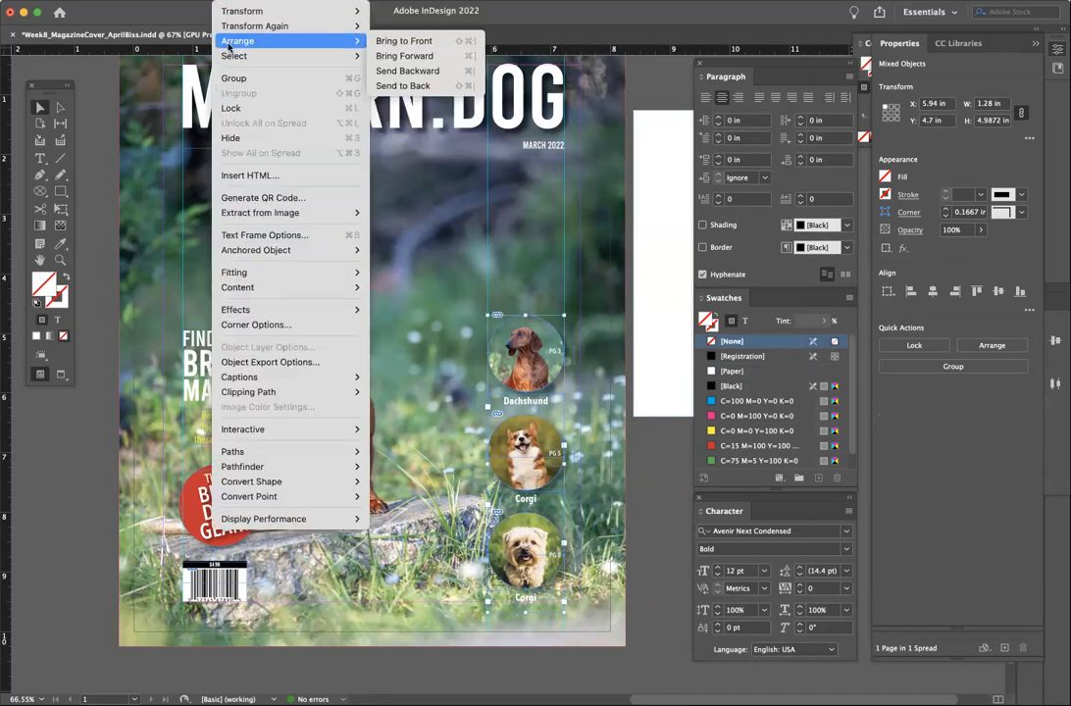
left_click(387, 44)
- Move the white rectangle back behind the breed circles and narrow it to 2.53 in wide
left_click_drag(667, 276, 510, 471)
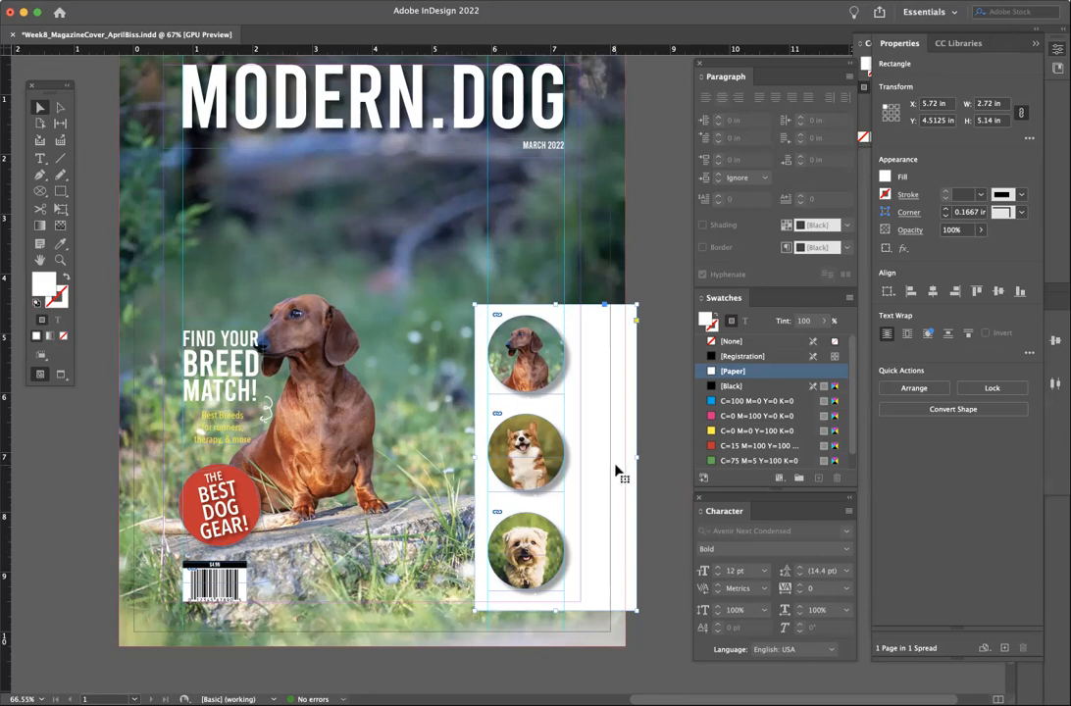
left_click_drag(636, 457, 625, 456)
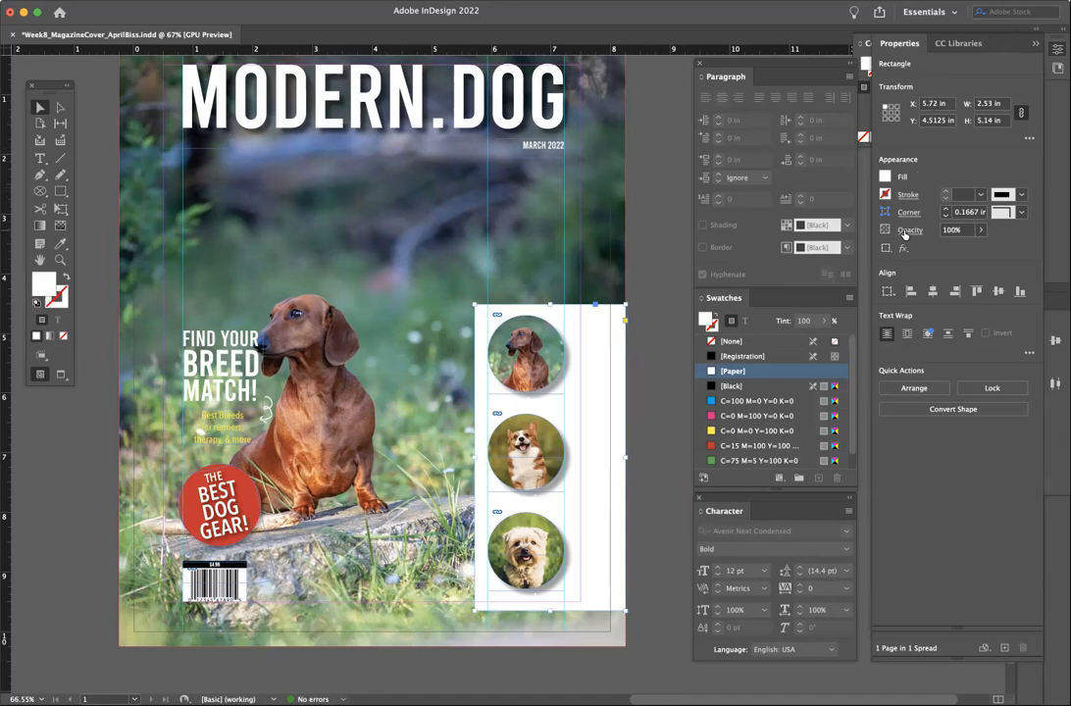
left_click(700, 65)
- Lower the white panel's opacity to about 51% in the floating Properties panel, then select the Dachshund label
left_click(698, 497)
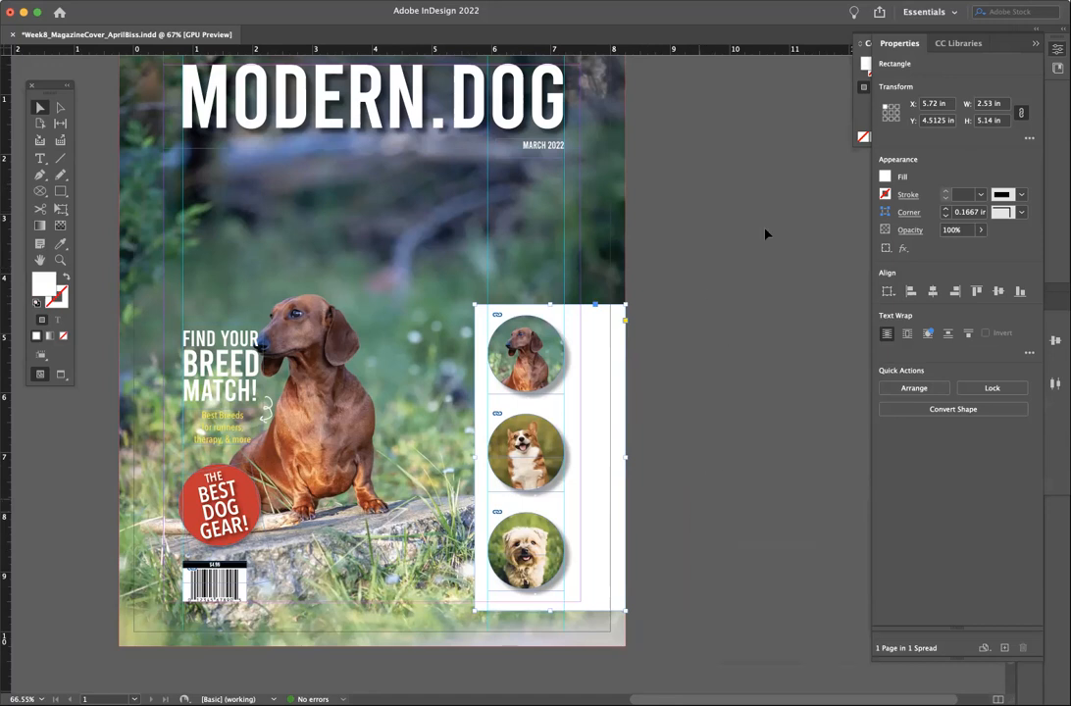
left_click_drag(898, 43, 699, 65)
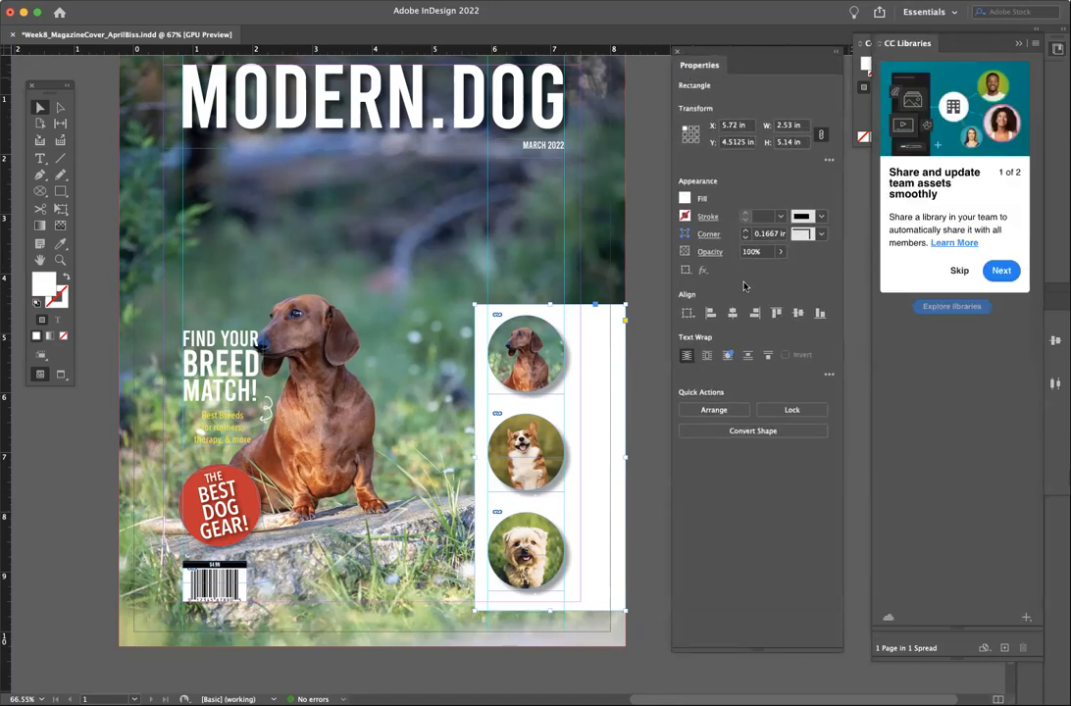
left_click(780, 251)
left_click_drag(775, 271, 751, 279)
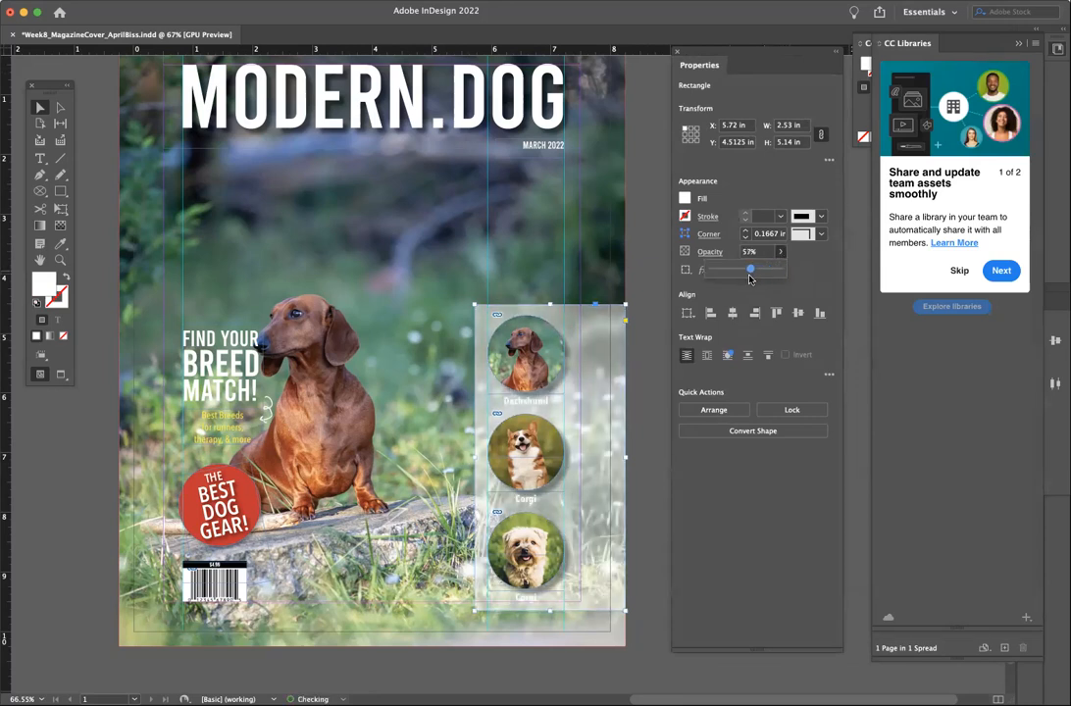
left_click_drag(746, 280, 744, 280)
left_click(631, 272)
left_click(525, 405)
left_click(40, 158)
- Colour the Dachshund and first Corgi labels black (000000)
left_click(560, 402)
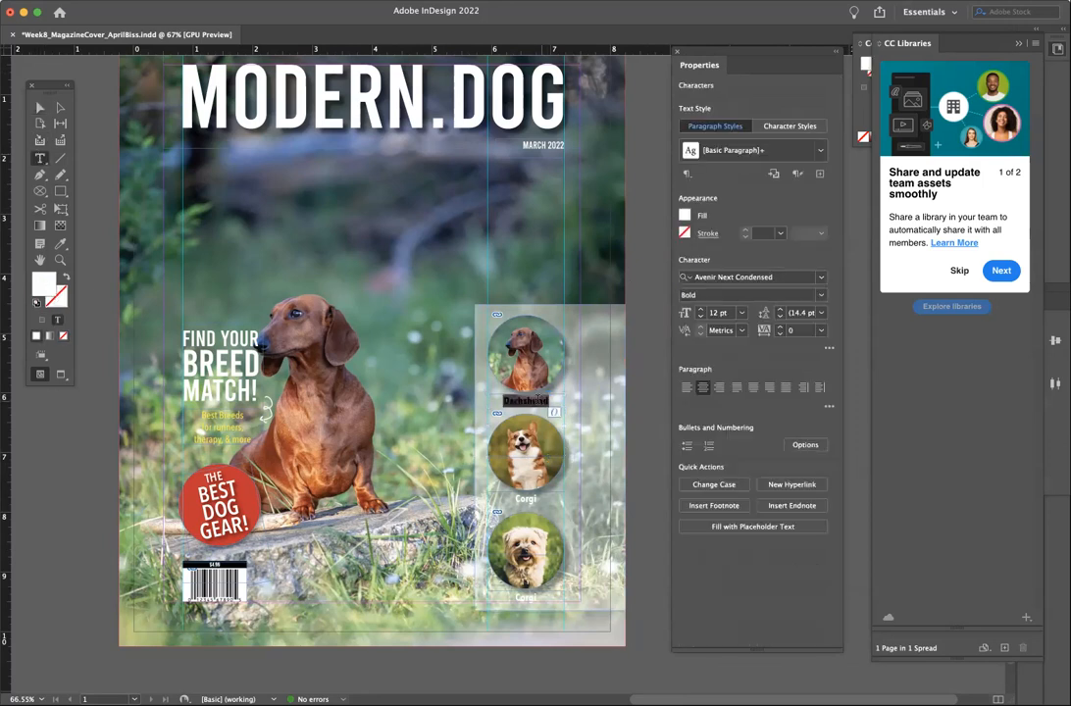
double_click(40, 288)
mouse_move(552, 318)
left_mouse_down()
mouse_move(504, 435)
mouse_move(433, 467)
left_mouse_up()
left_click(618, 456)
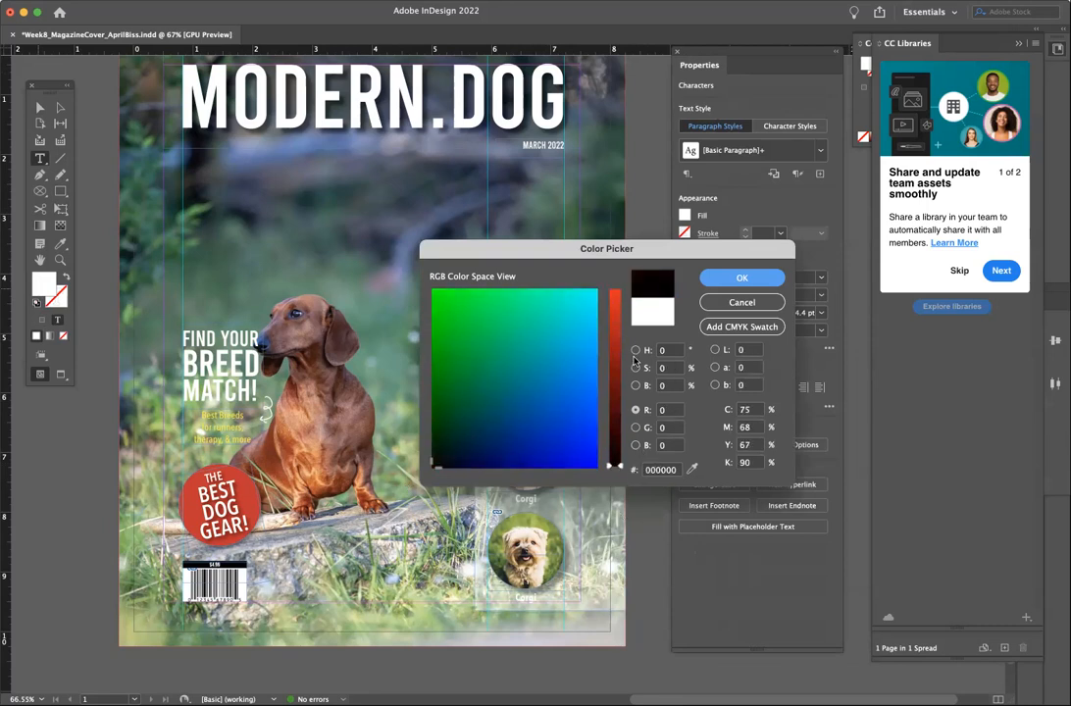
left_click(718, 278)
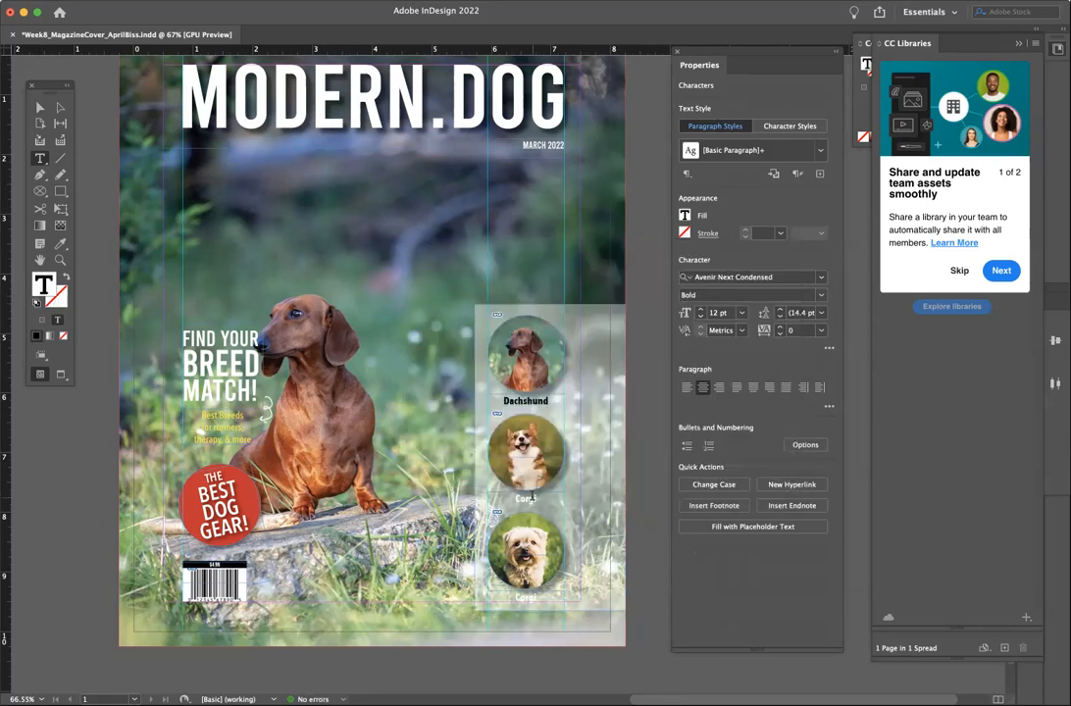
double_click(44, 286)
mouse_move(585, 355)
left_mouse_down()
mouse_move(597, 467)
mouse_move(477, 454)
mouse_move(432, 468)
left_mouse_up()
left_click(611, 469)
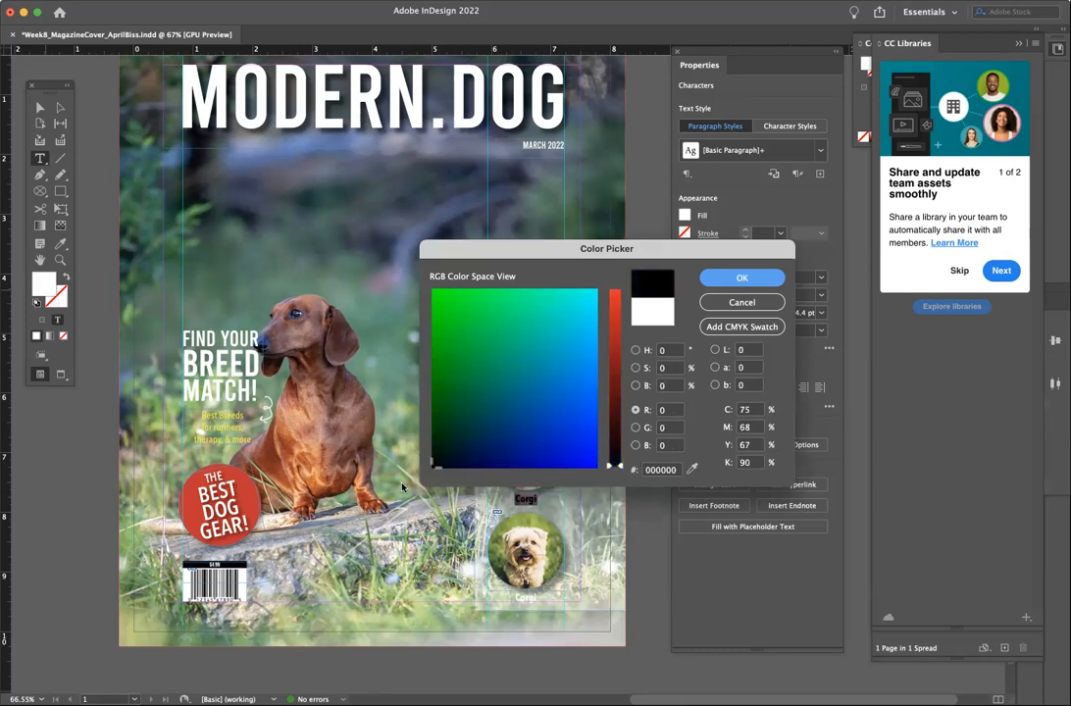
left_click(742, 280)
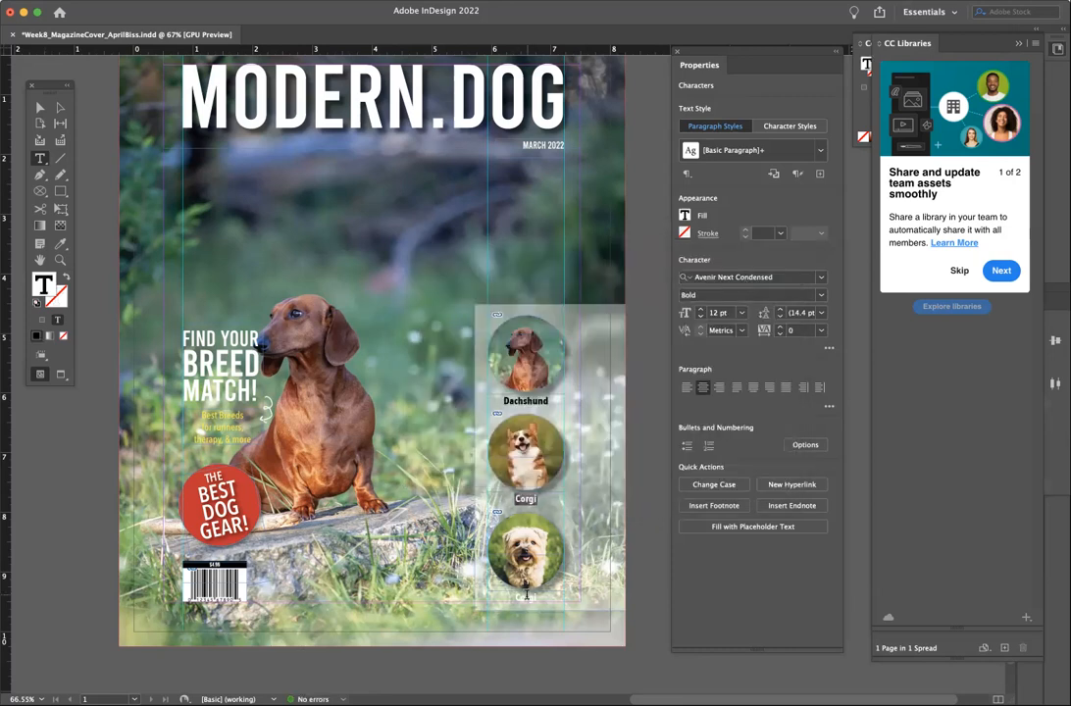
- Colour the third Corgi label black, then preview the cover without guides
double_click(43, 283)
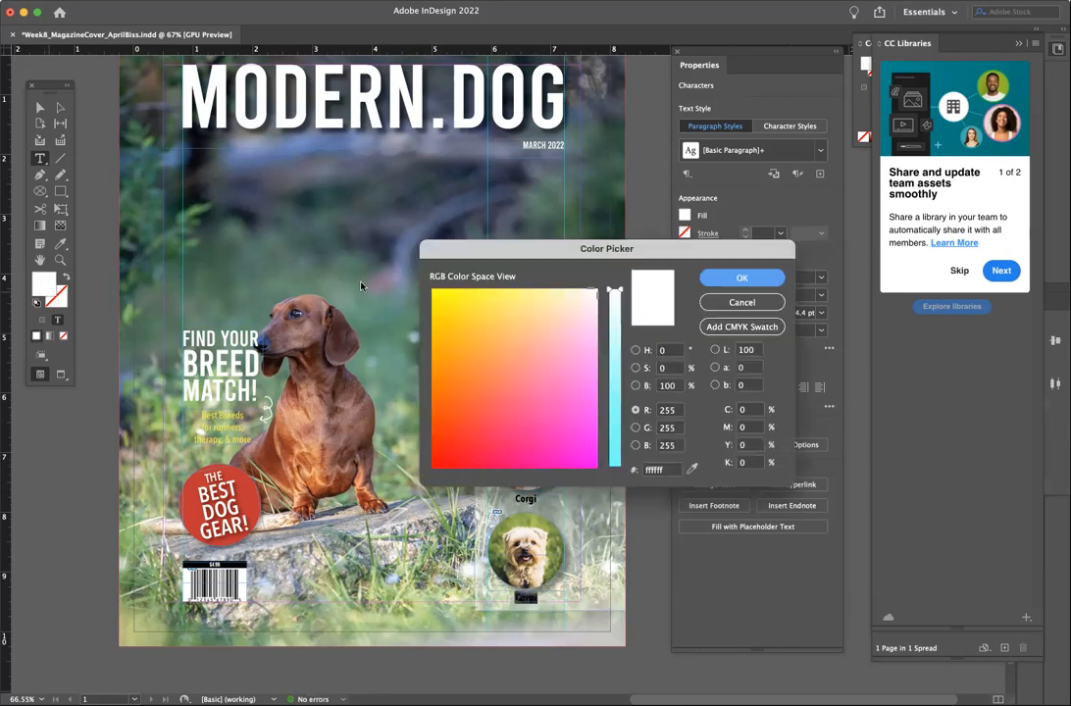
left_click_drag(558, 371, 432, 468)
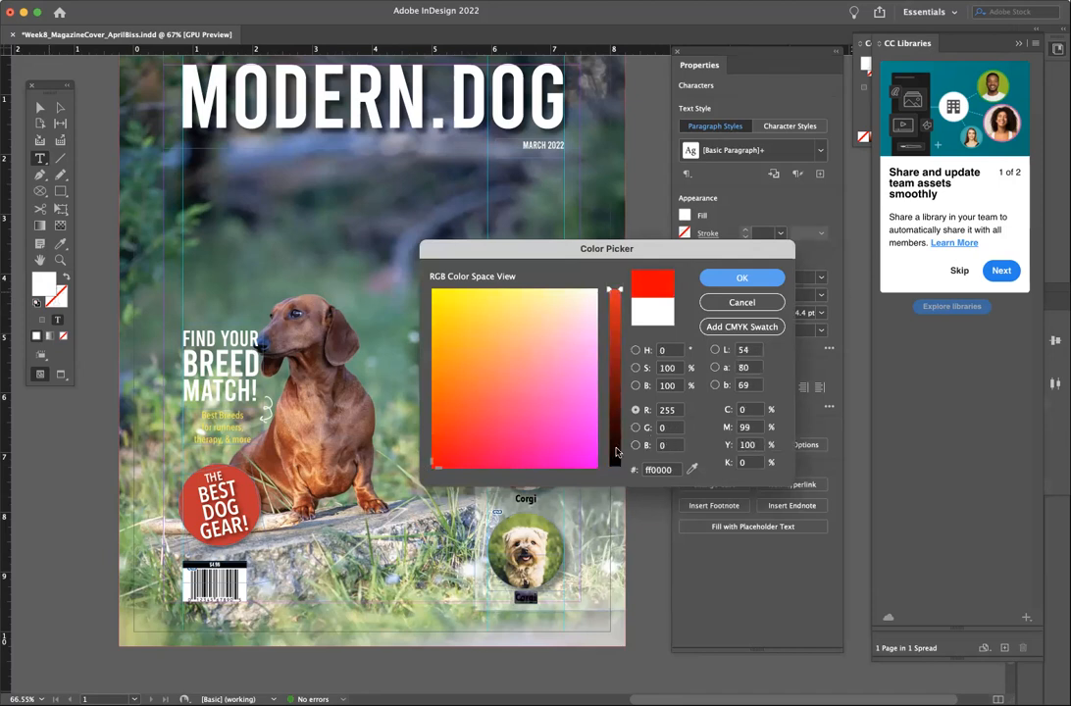
left_click_drag(614, 291, 617, 489)
left_click(704, 279)
left_click(39, 107)
left_click(101, 182)
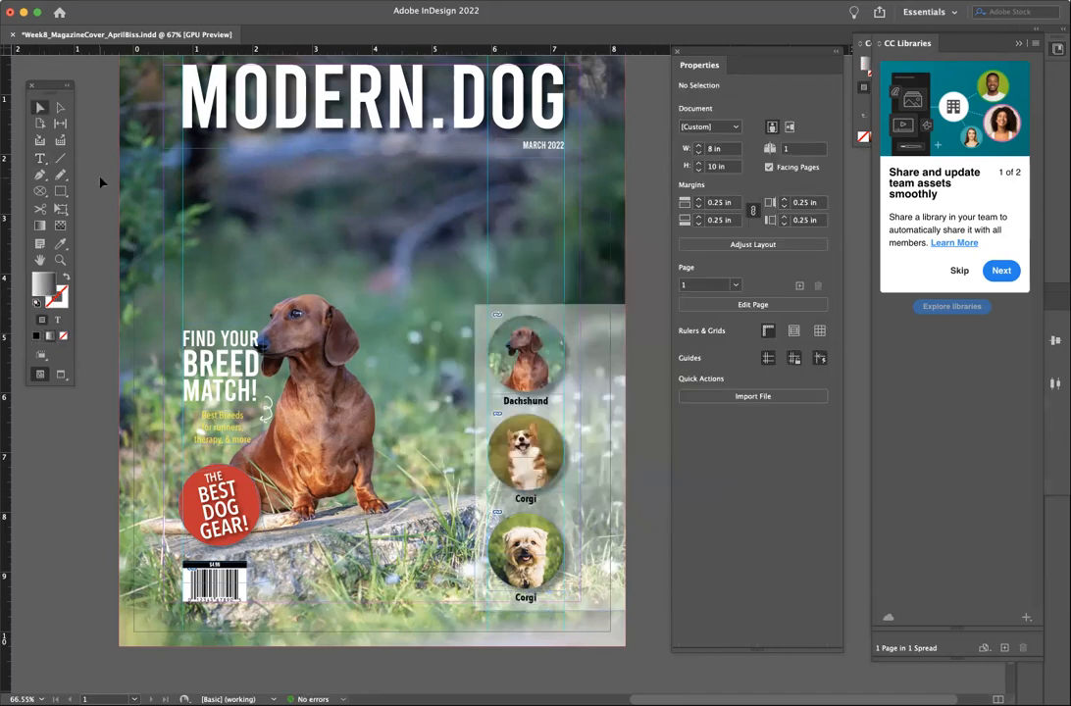
left_click(60, 373)
- Raise the translucent panel's opacity behind the breed circles to about 71%
left_click(573, 335)
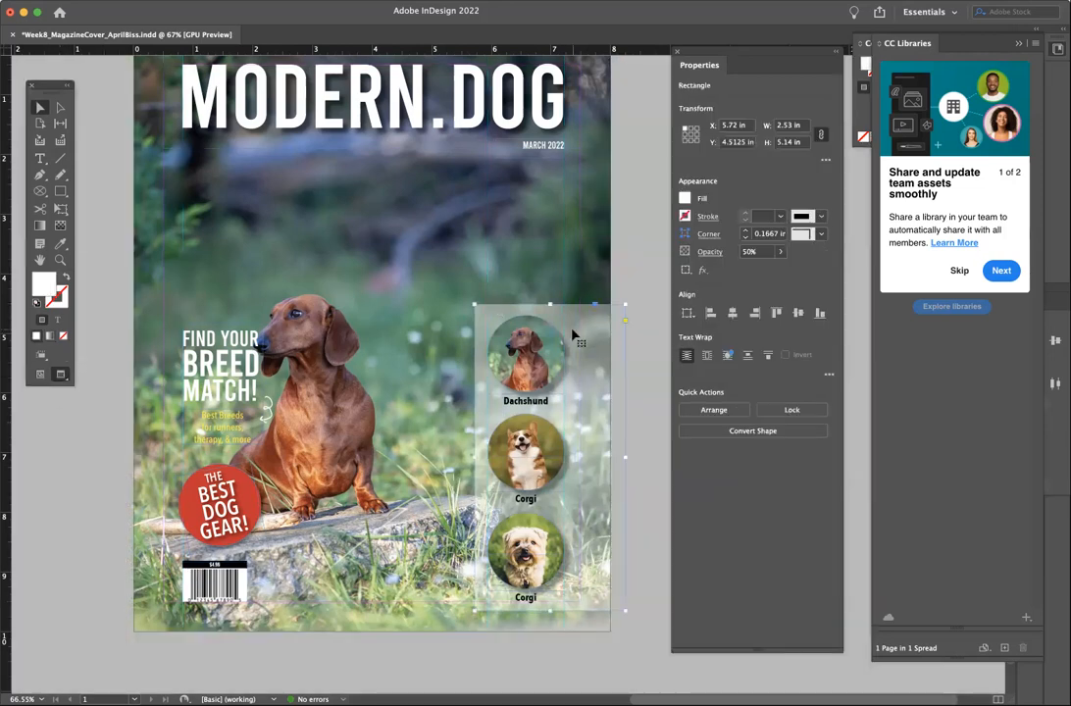
left_click(778, 252)
left_click_drag(751, 272, 763, 271)
left_click(648, 263)
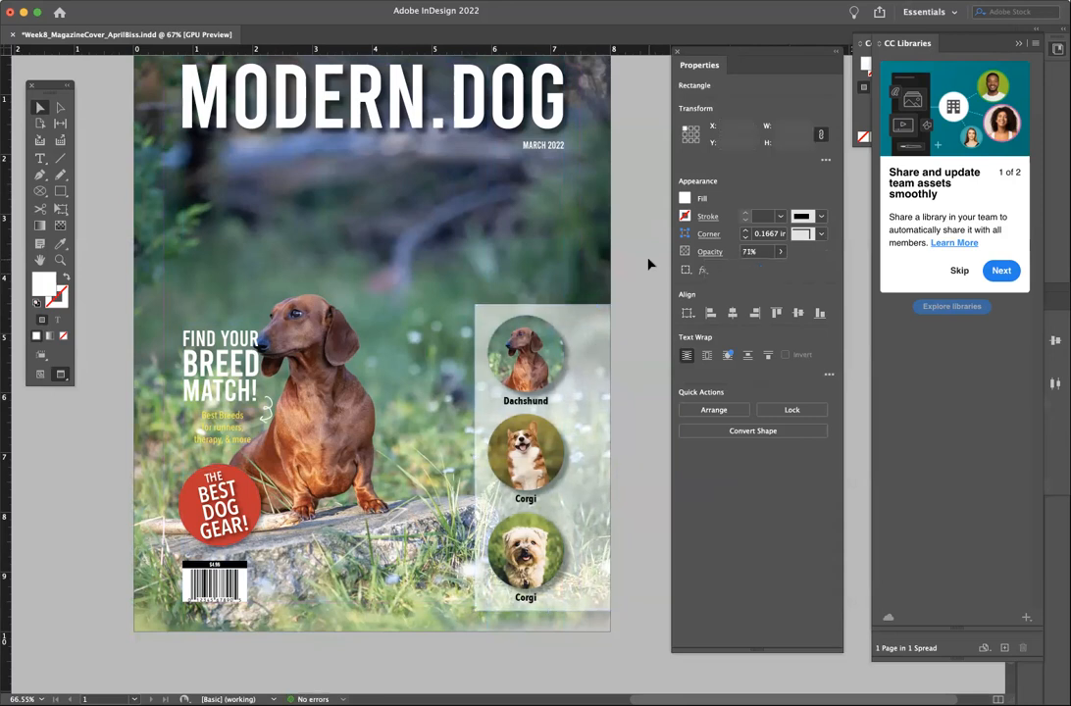
scroll(648, 264, "up", 2)
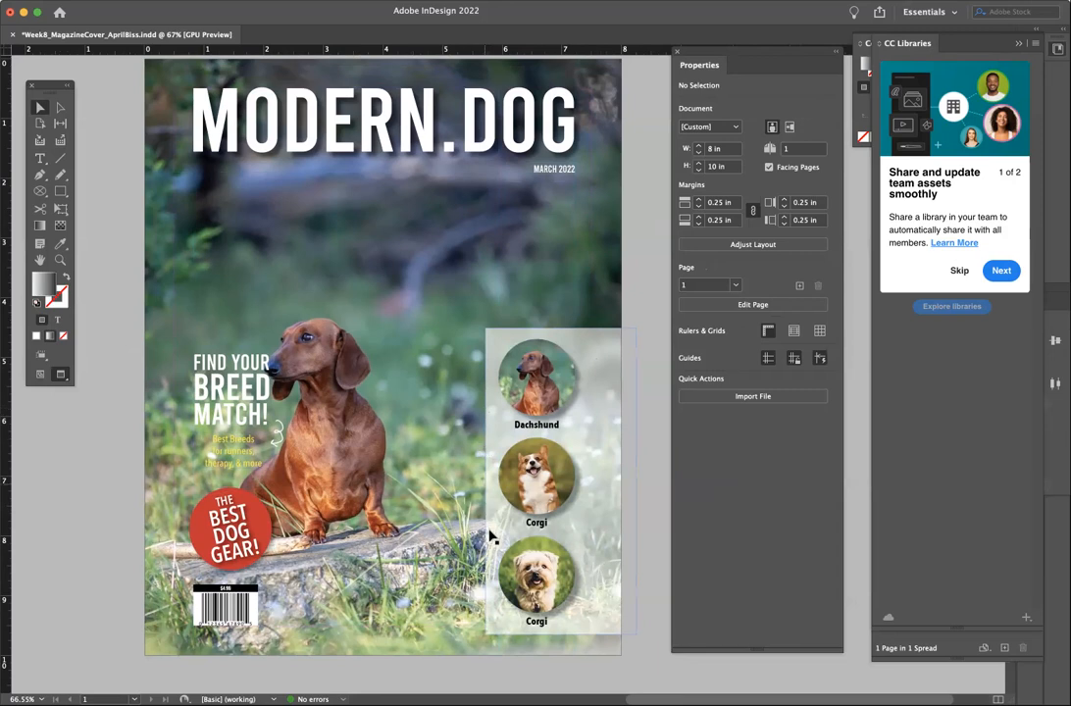
- Delete the background rectangle behind the breed circles
left_click(612, 397)
key("BackSpace")
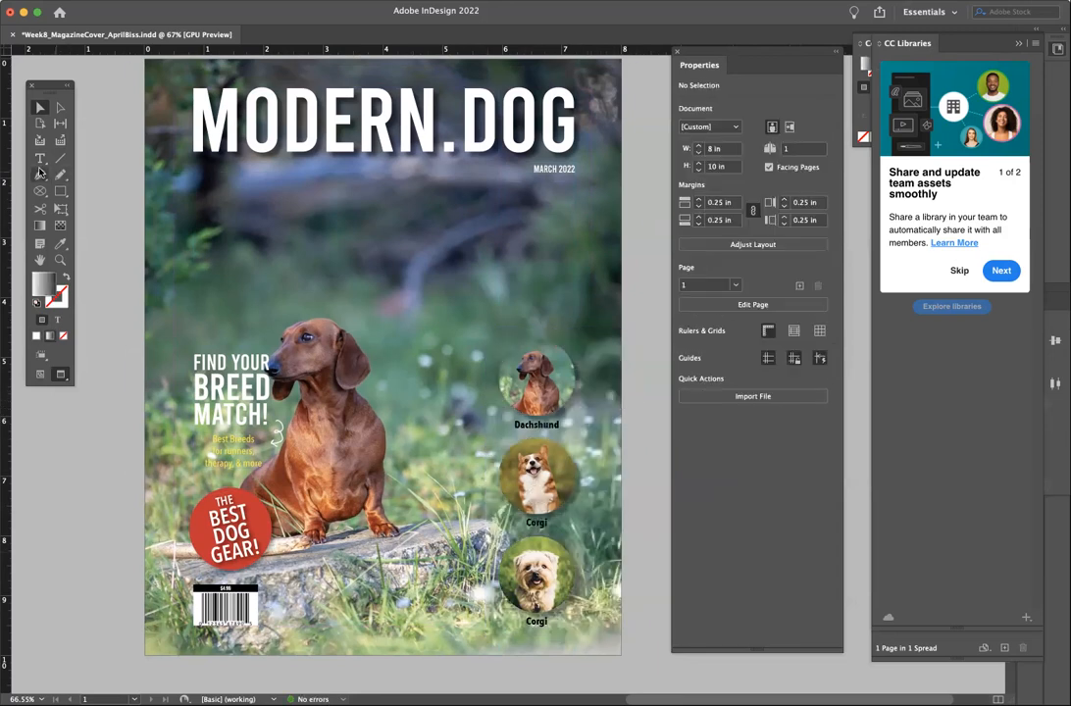
left_click(40, 175)
- Draw a closed curved path from the page's left edge to the top-right and down around the bottom corners
left_click(146, 535)
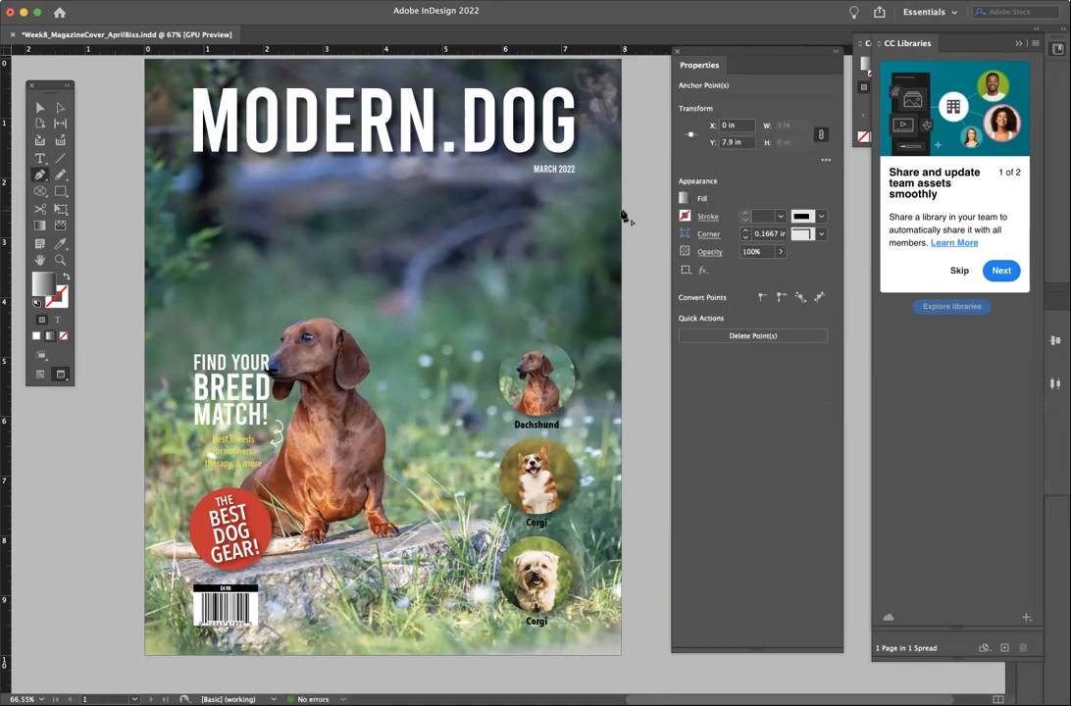
left_click(634, 69)
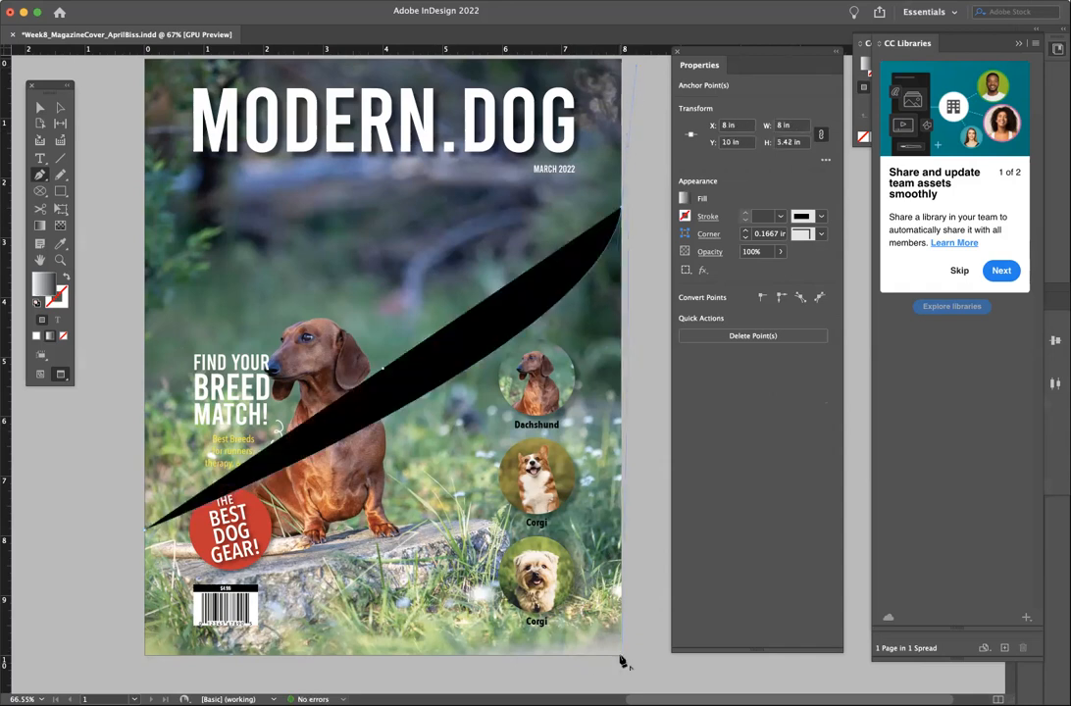
left_click(621, 655)
left_click(146, 655)
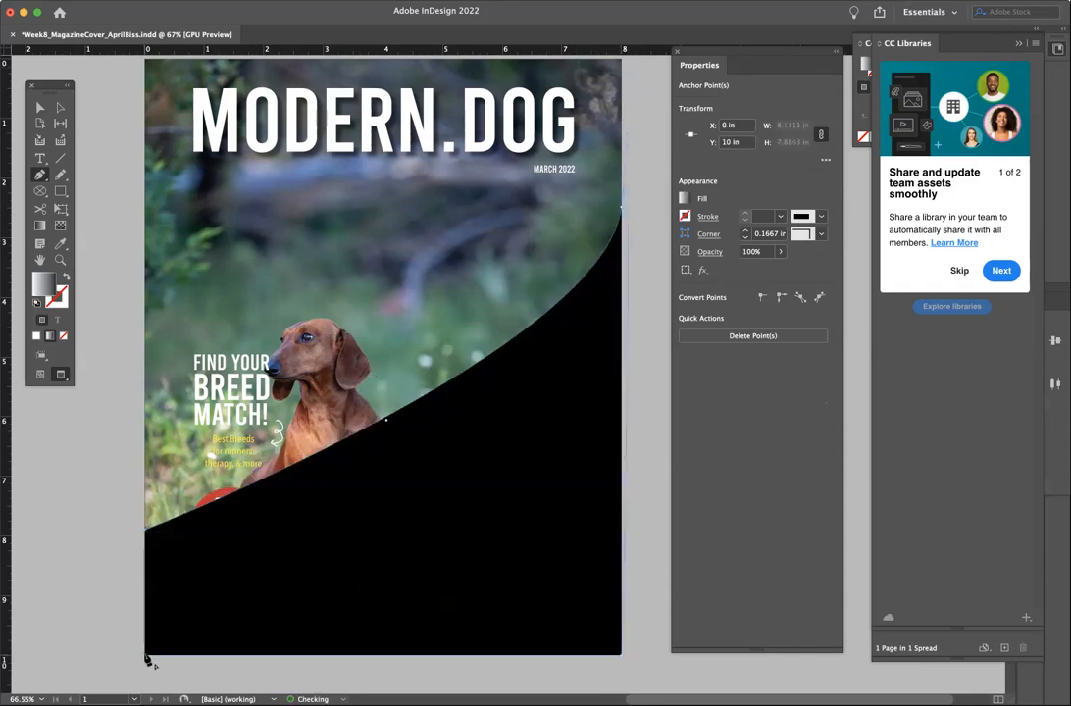
left_click(147, 540)
key("v")
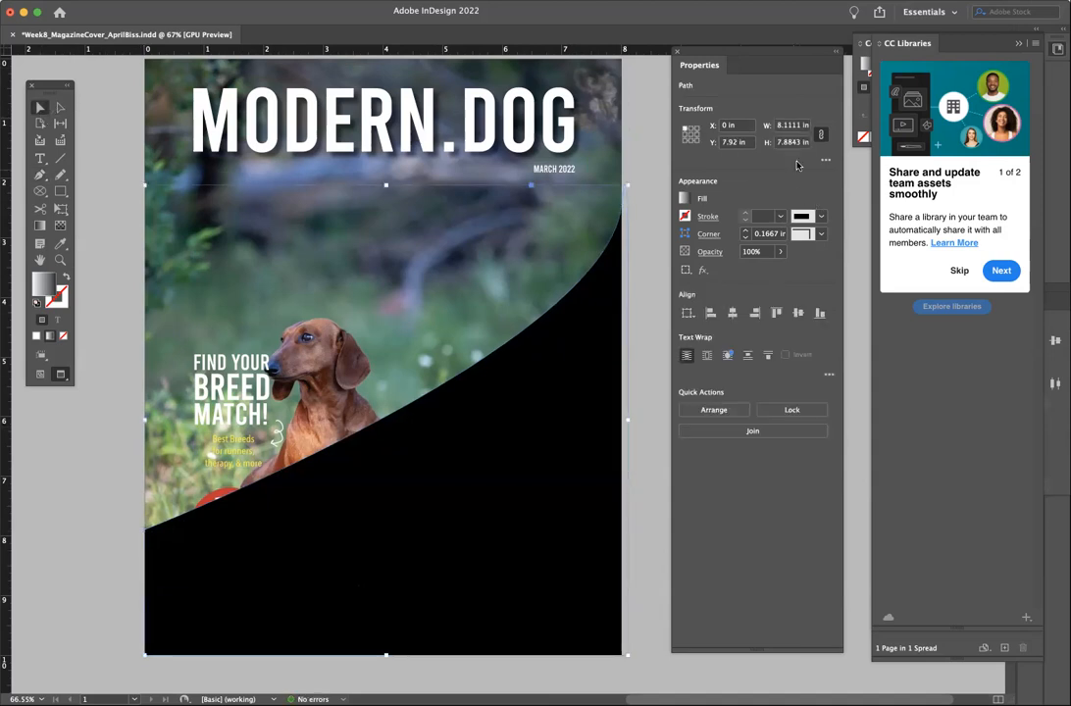
- Fill the curved shape with the [Paper] swatch and deselect it
left_click(338, 2)
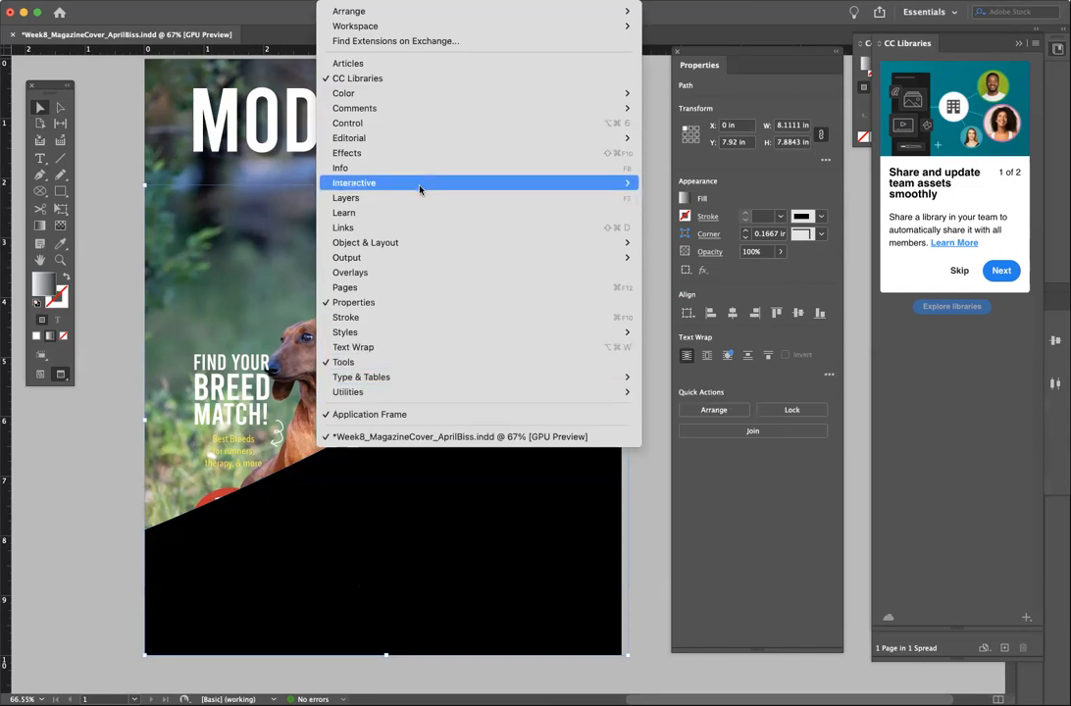
mouse_move(413, 182)
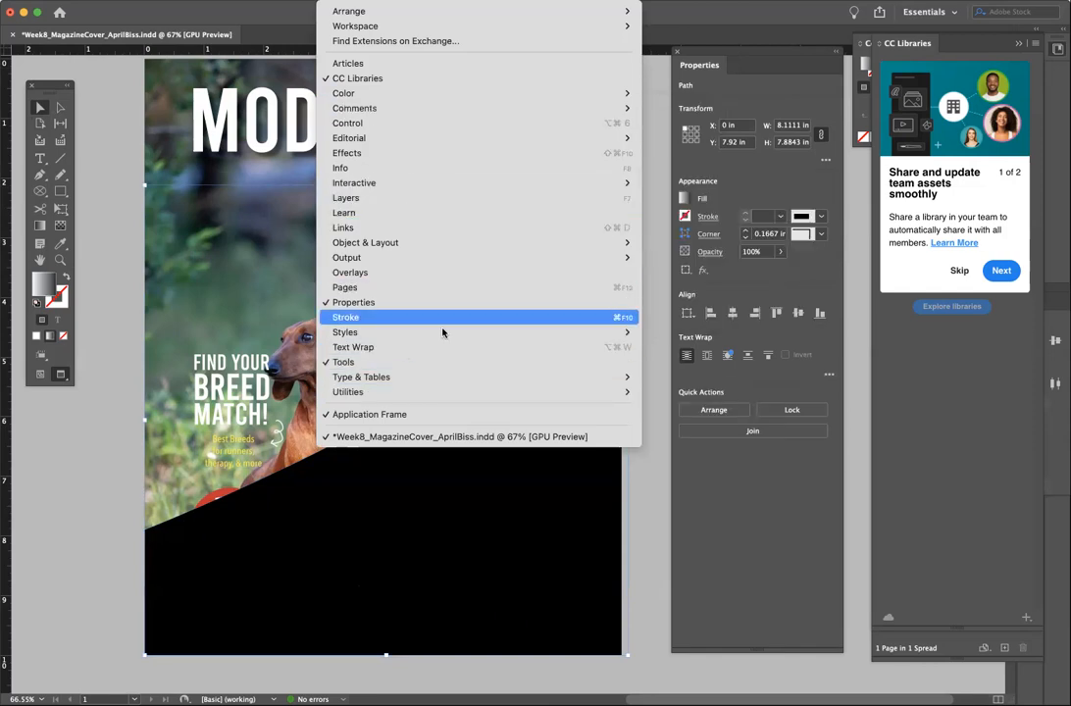
left_click(674, 123)
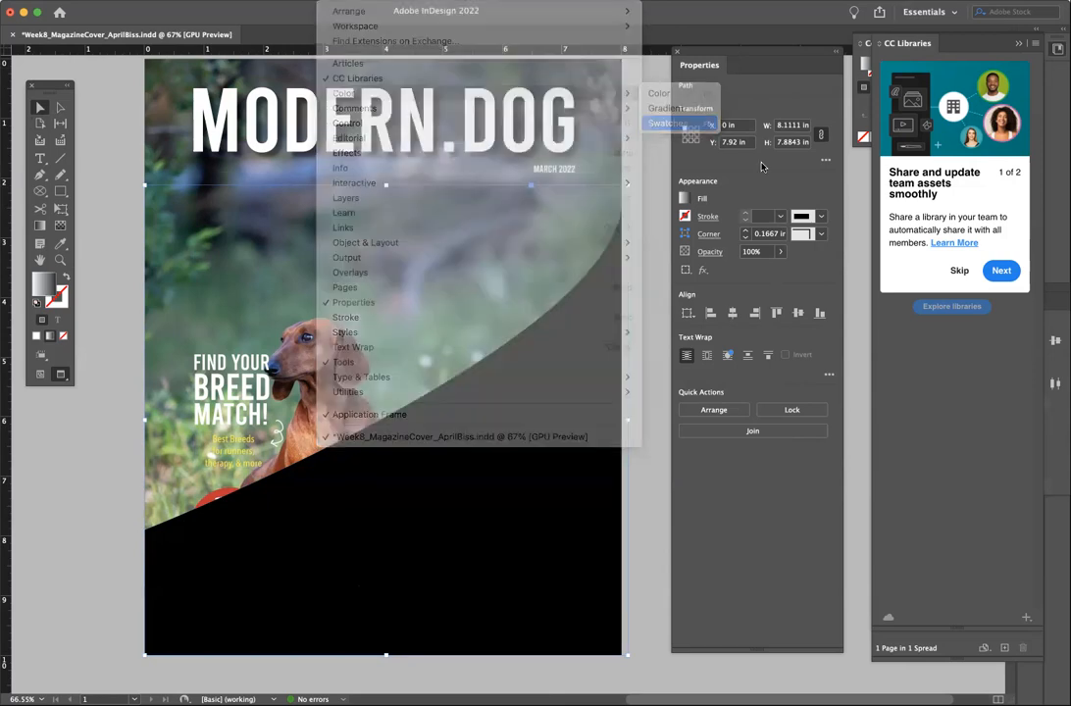
left_click(742, 374)
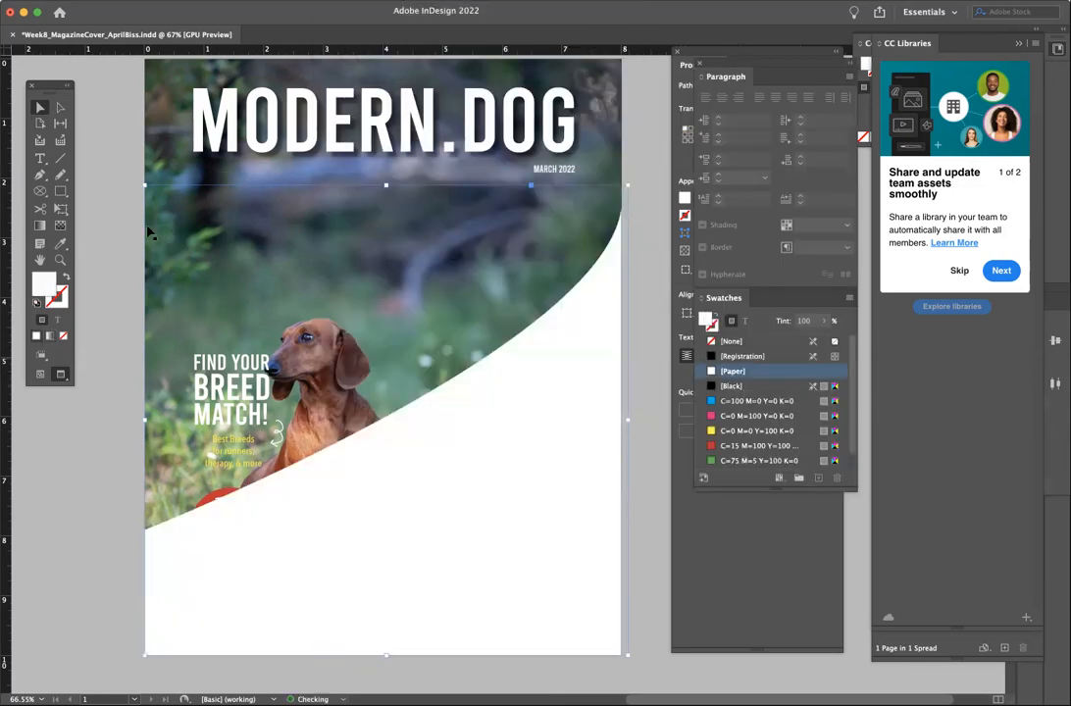
left_click(41, 108)
left_click(137, 537)
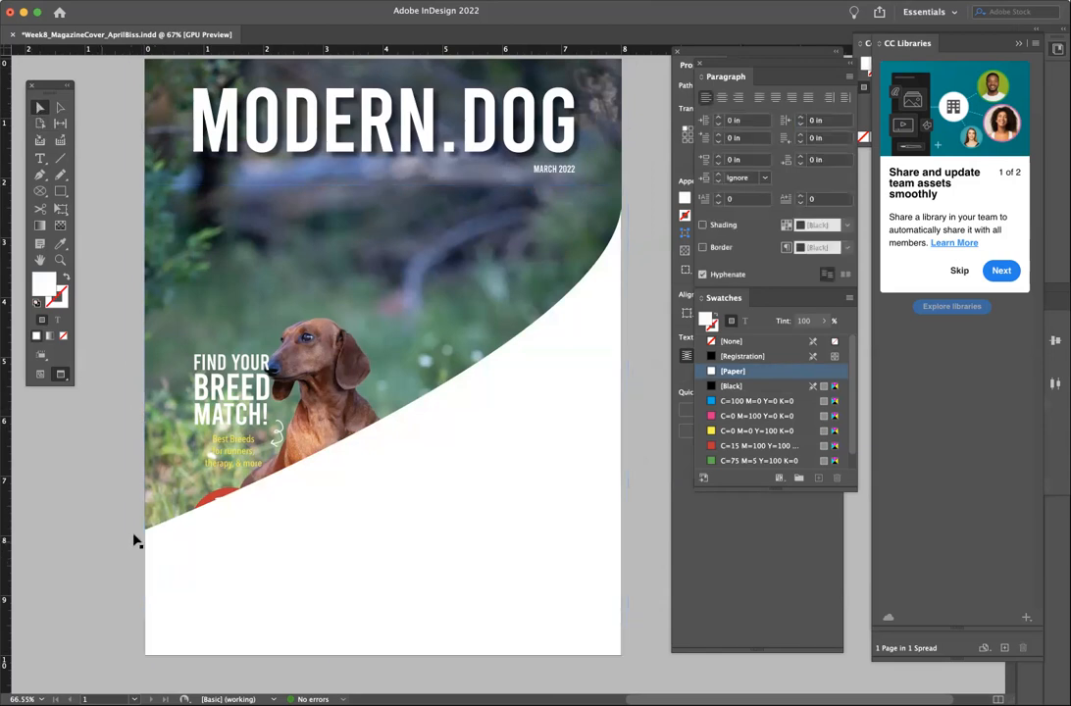
- Drag the curve's lower-left anchor and direction handles to smooth the arc, leaving its left end near 8.79 in
left_click(60, 107)
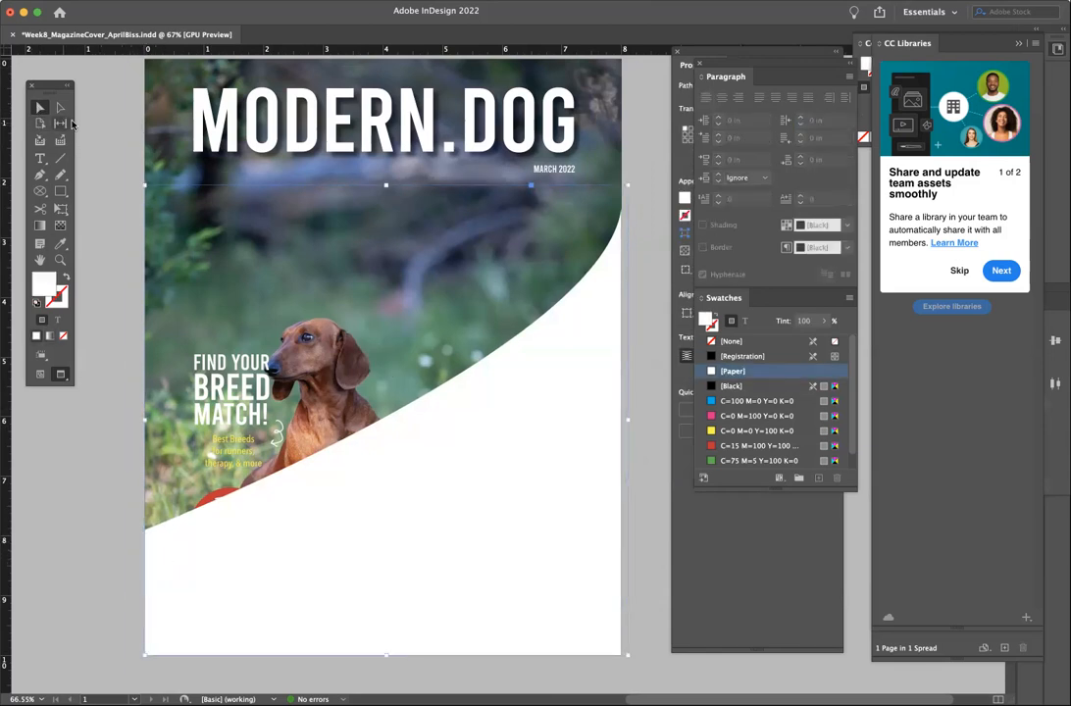
left_click_drag(145, 537, 145, 609)
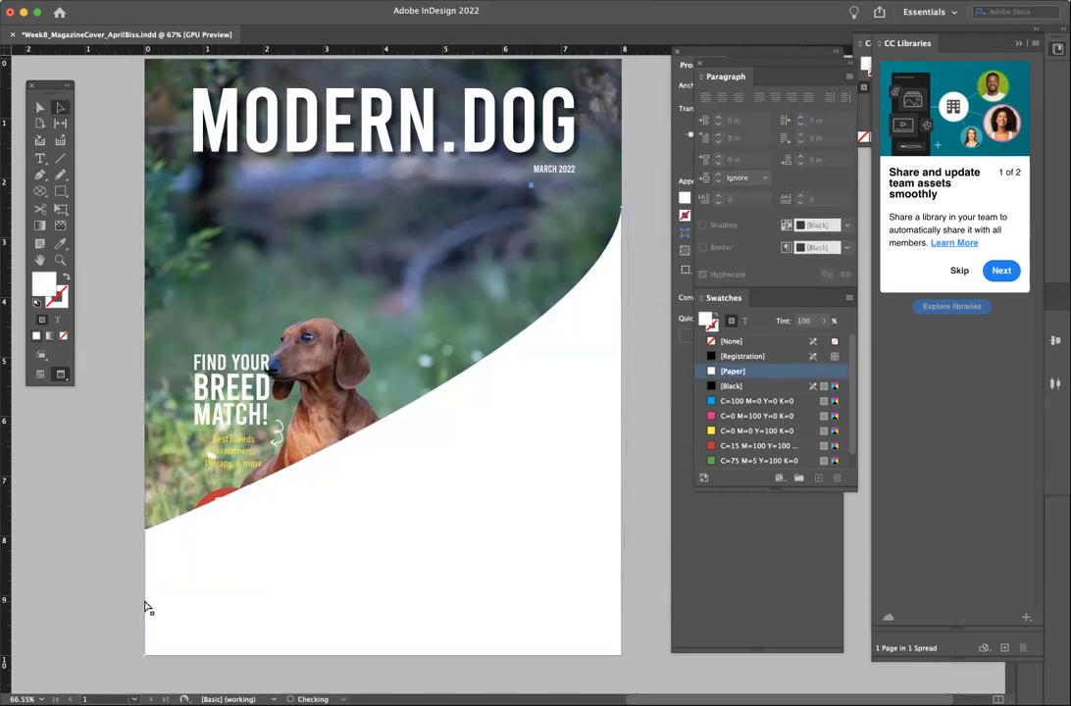
left_click_drag(146, 530, 148, 606)
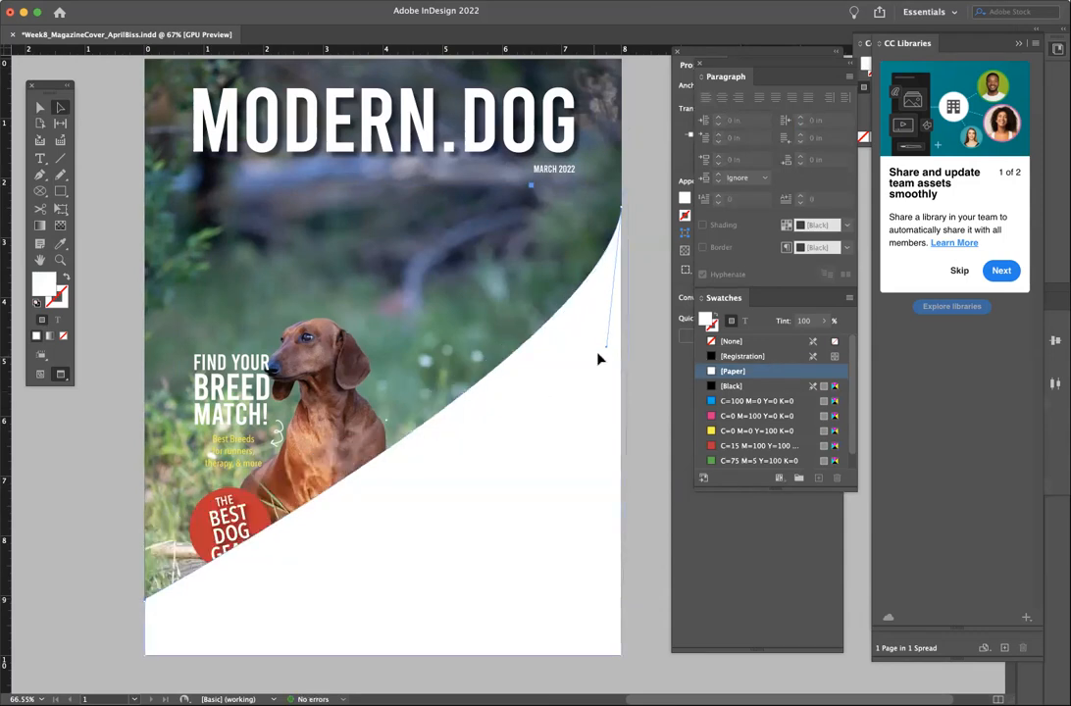
left_click_drag(605, 349, 573, 487)
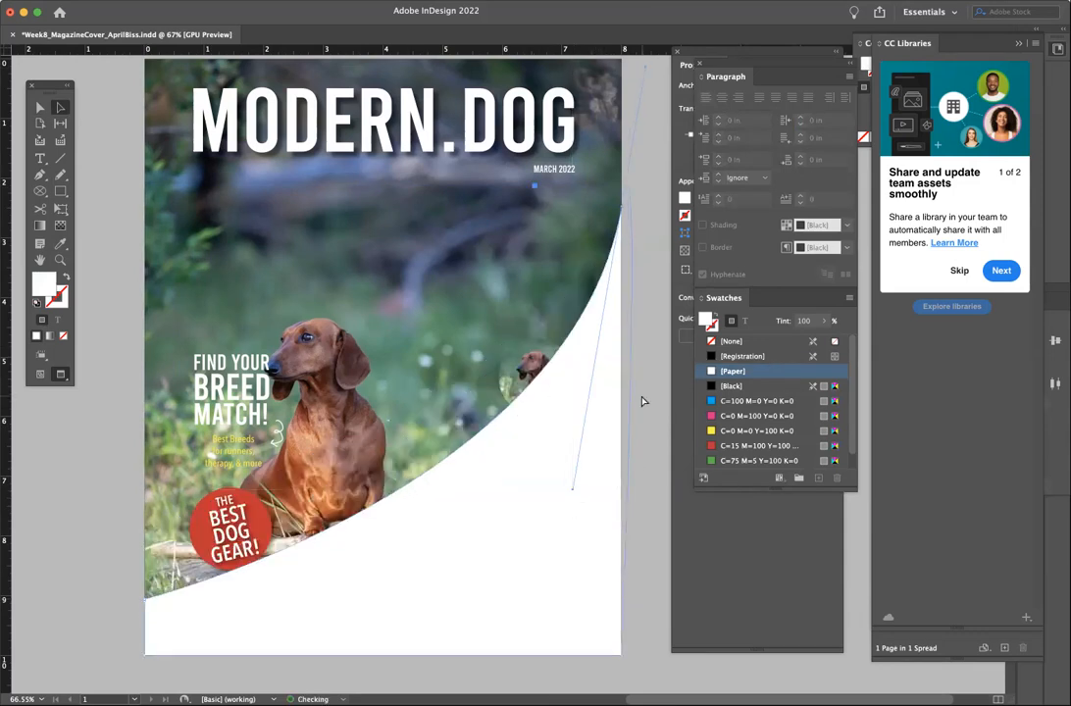
left_click_drag(646, 74, 625, 206)
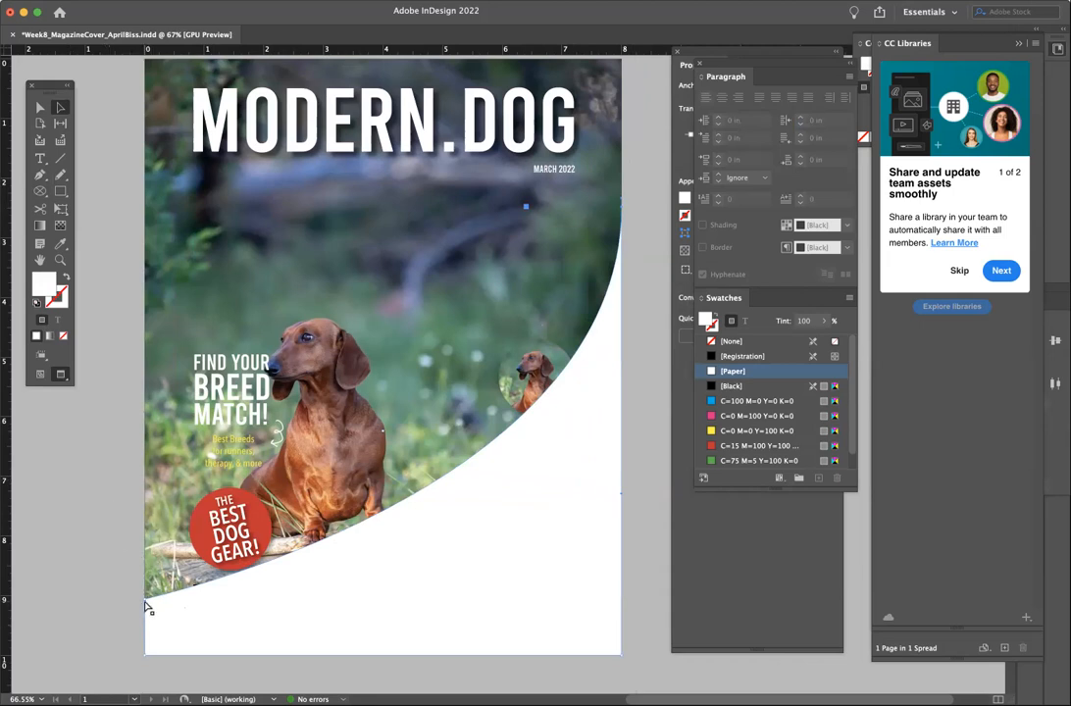
left_click_drag(145, 600, 149, 588)
left_click(58, 258)
key("Tab")
key("Tab")
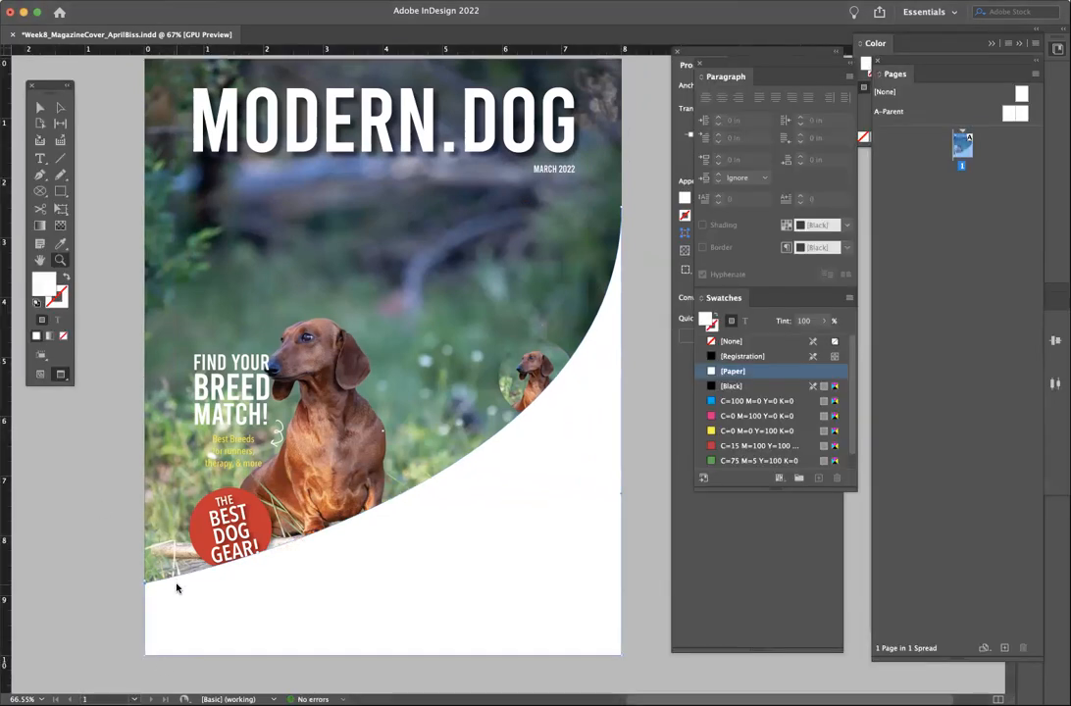
- Zoom into the lower-left corner and nudge the curve's left anchor up onto the page edge
left_click(148, 588)
left_click(565, 521)
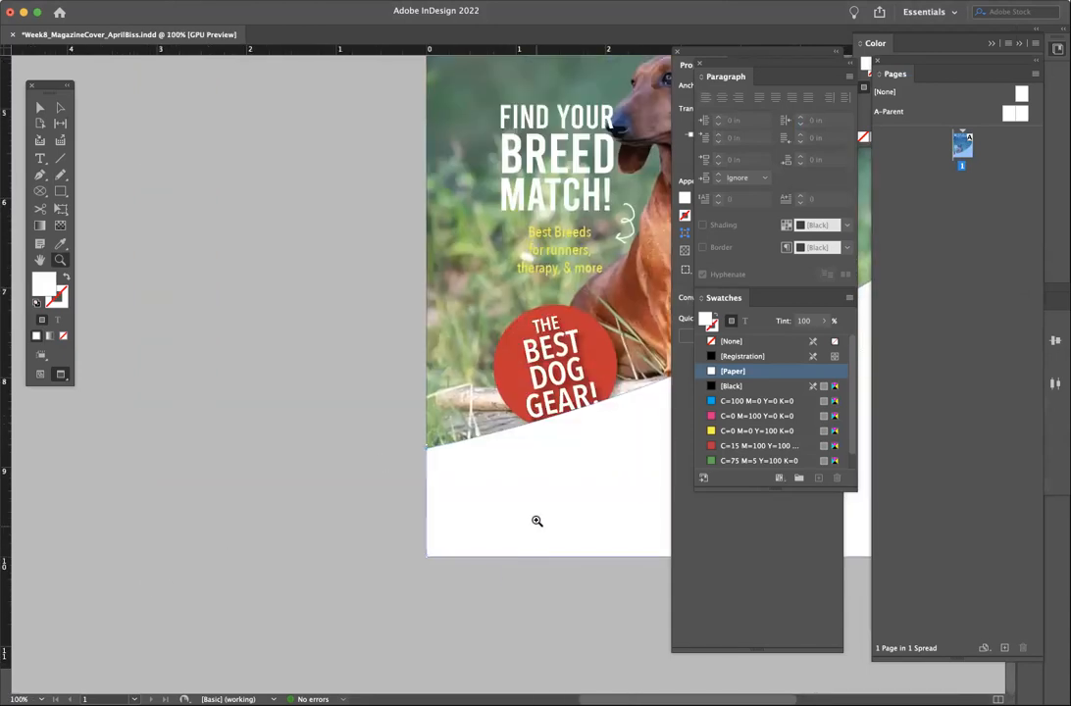
left_click(495, 416)
left_click(498, 418)
left_click(498, 418)
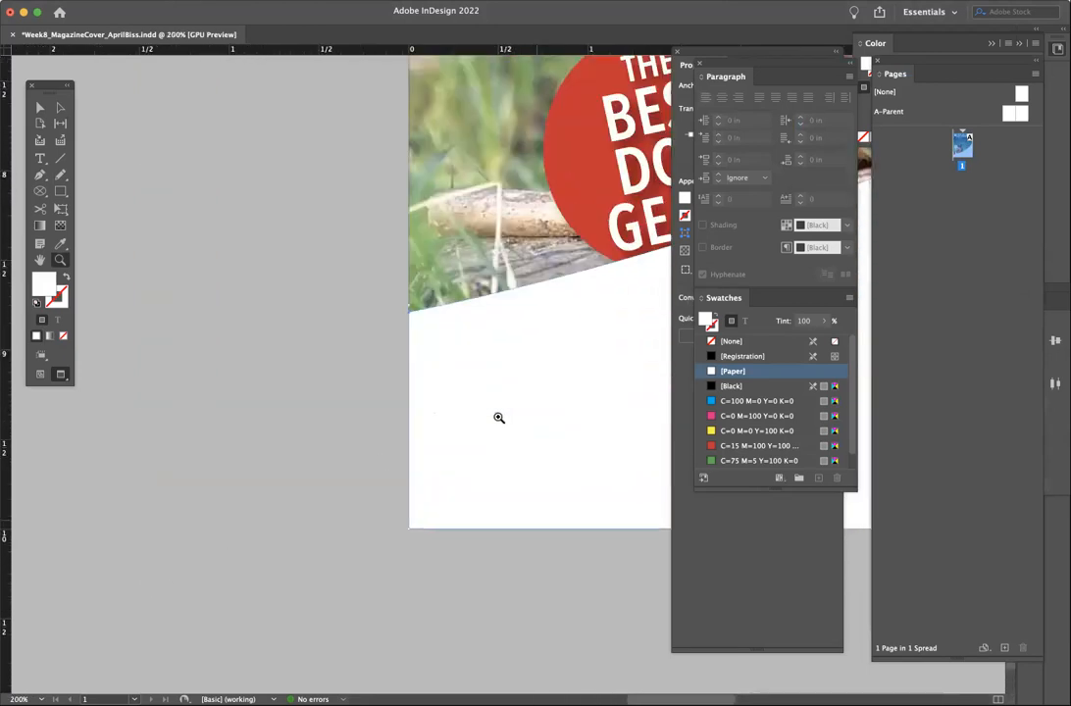
left_click(497, 415)
left_click(61, 108)
left_click(256, 182)
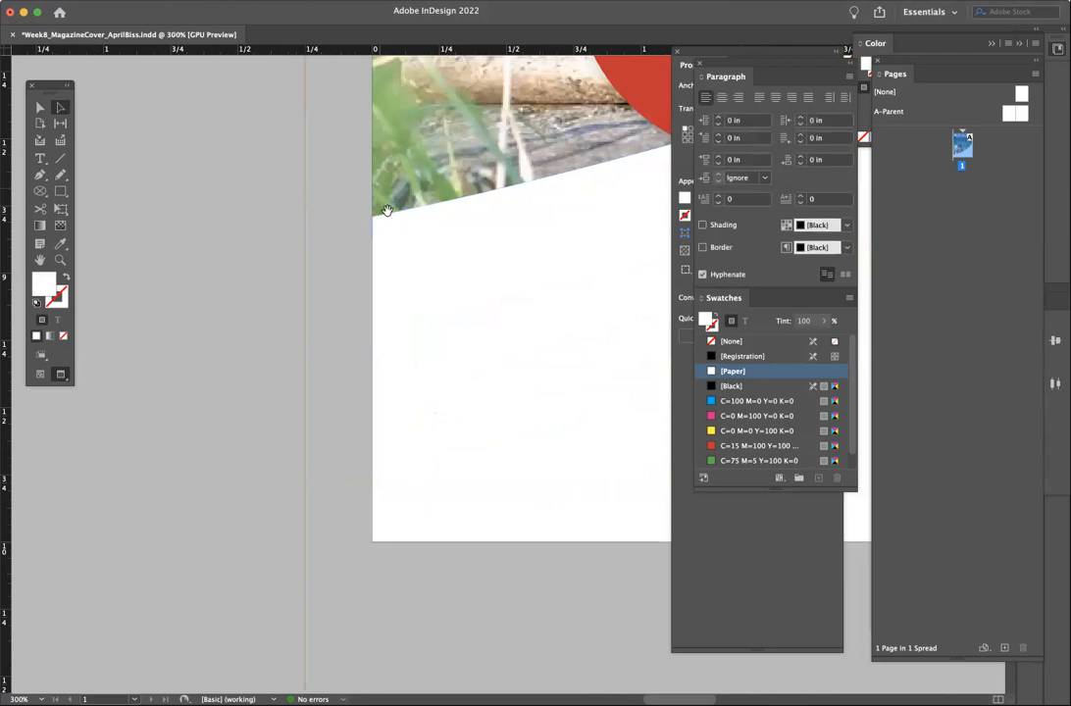
mouse_move(373, 217)
left_mouse_down()
mouse_move(393, 201)
mouse_move(374, 211)
left_mouse_up()
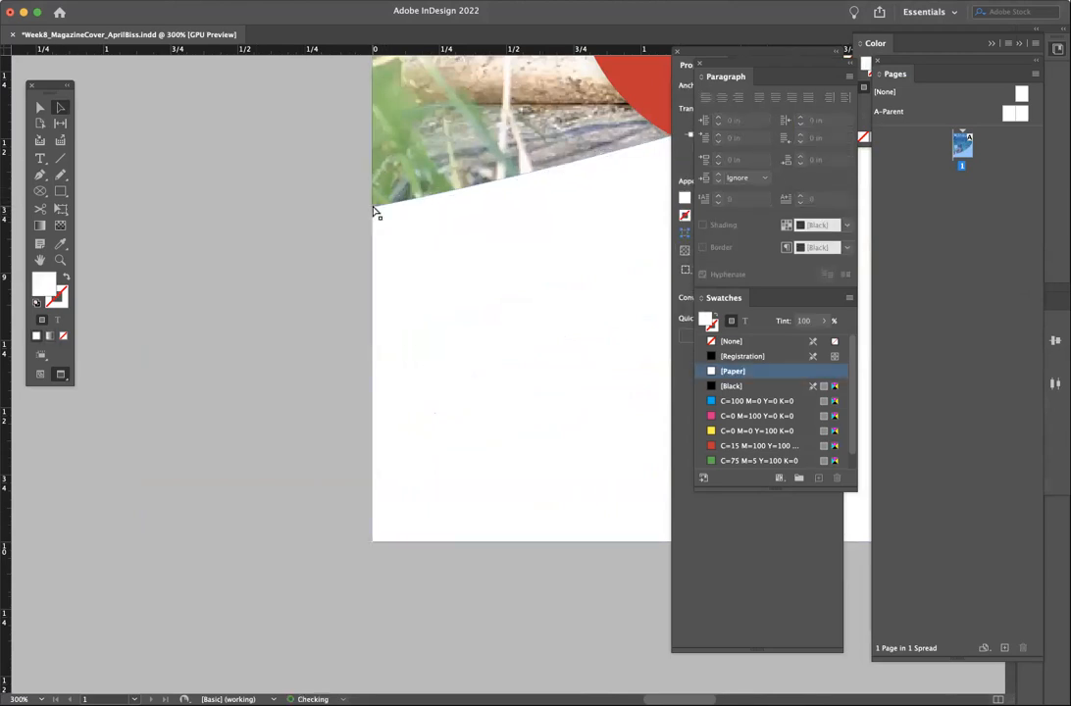
left_click(336, 234)
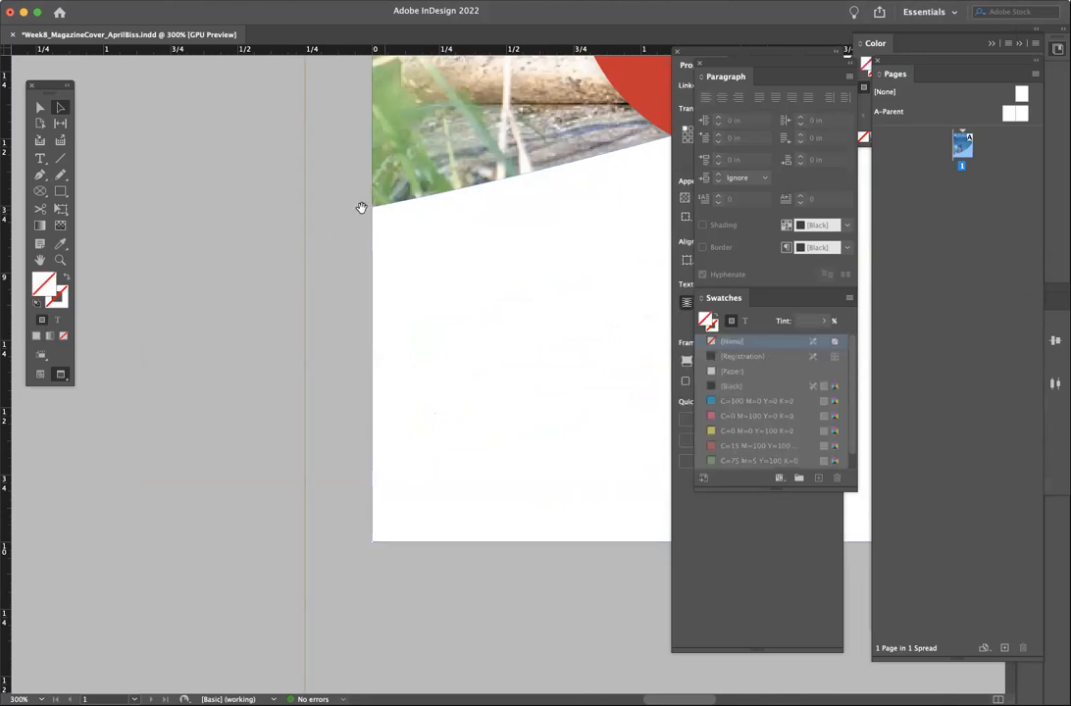
- Fit the spread in the window and bring the whole cover into view
left_click(296, 1)
left_click(323, 131)
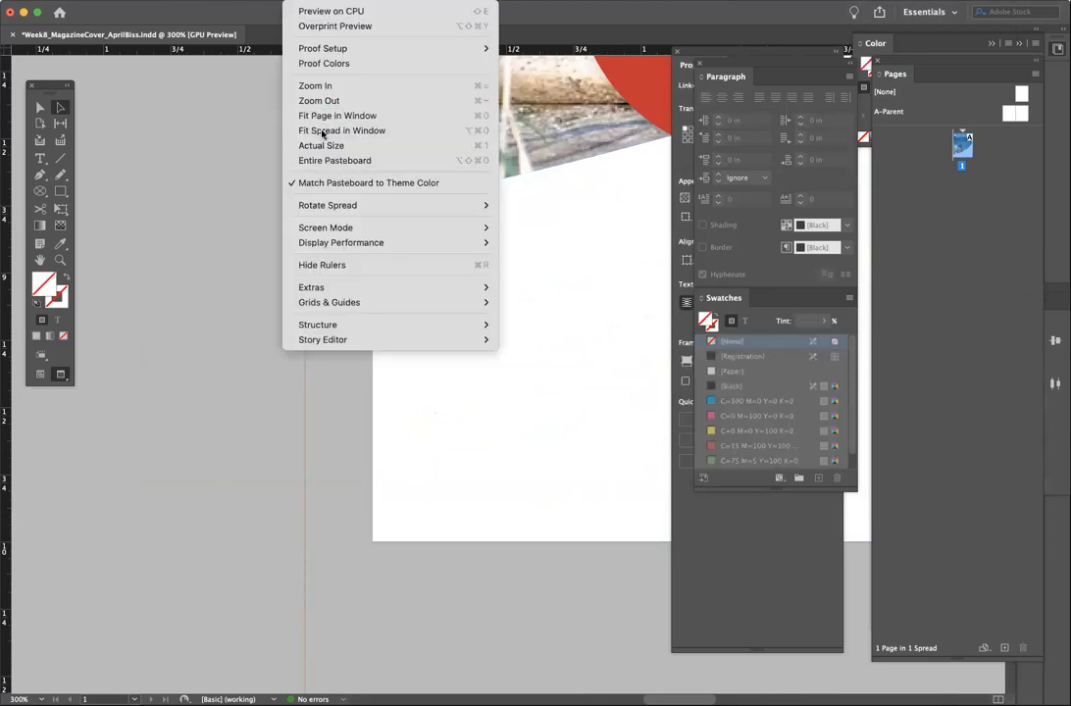
left_click_drag(590, 424, 428, 362)
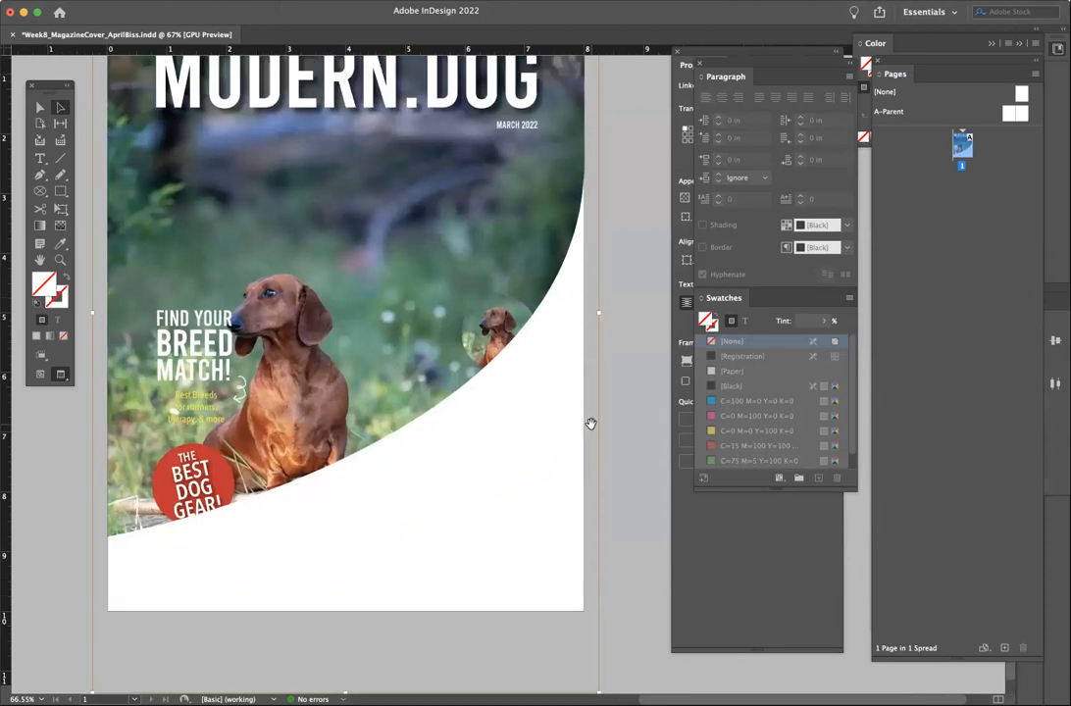
- Drag the white shape's right-edge anchor down-left so the arc bows lower, then move the stacked panels aside
left_click(36, 108)
left_click(377, 486)
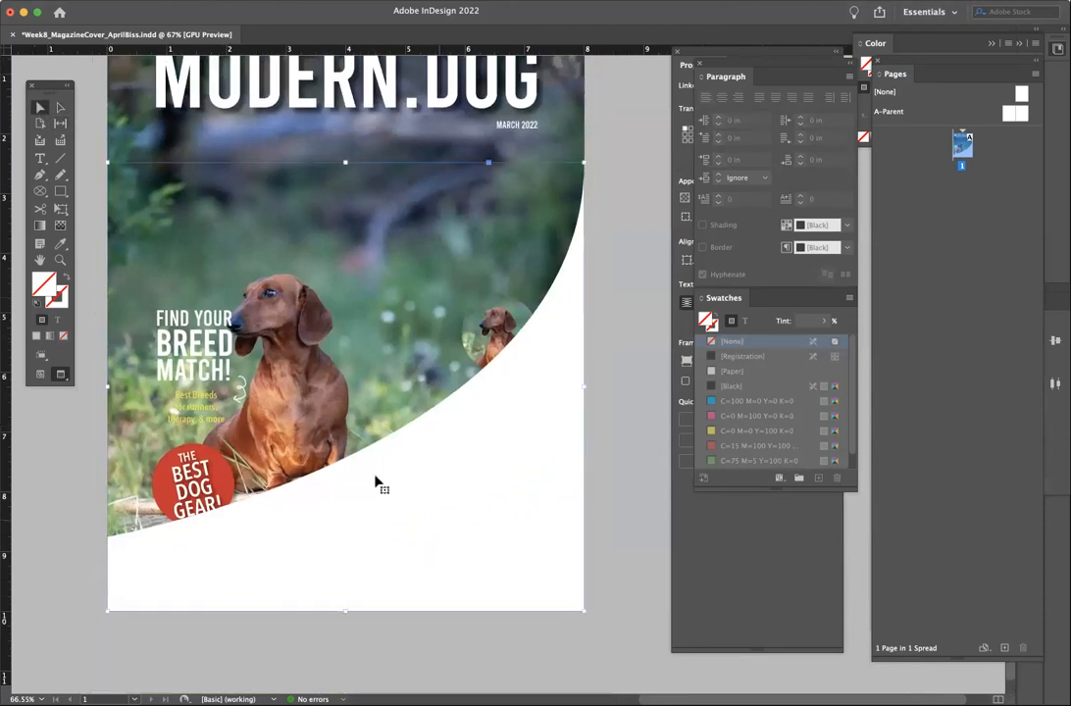
left_click(60, 107)
left_click(85, 107)
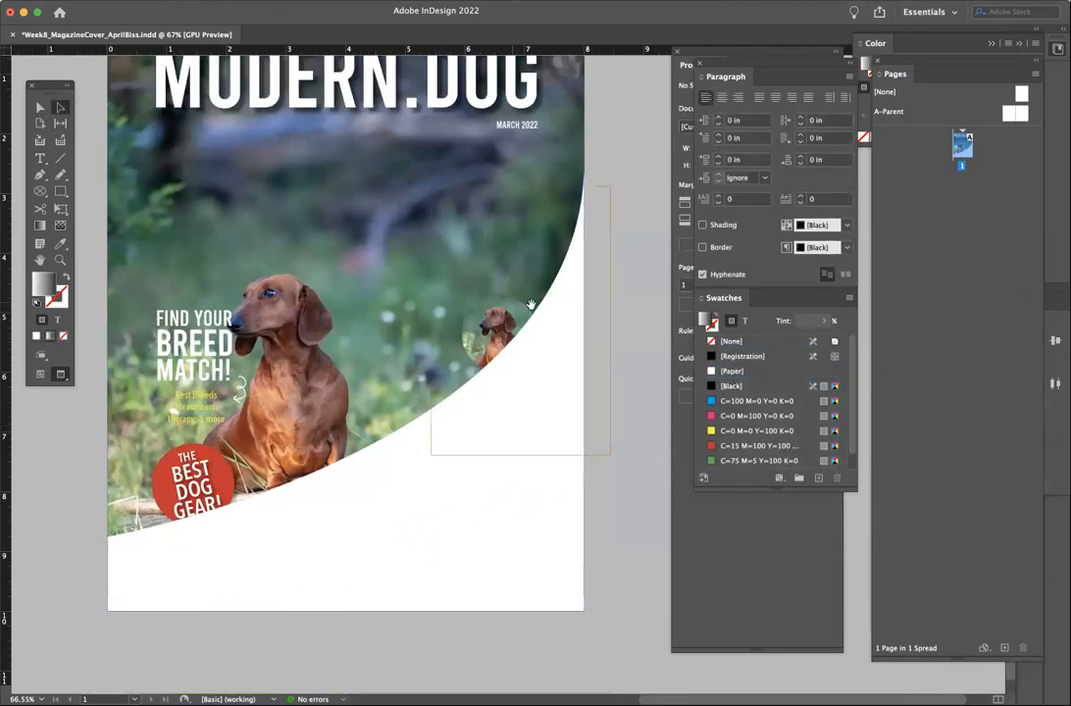
left_click(556, 269)
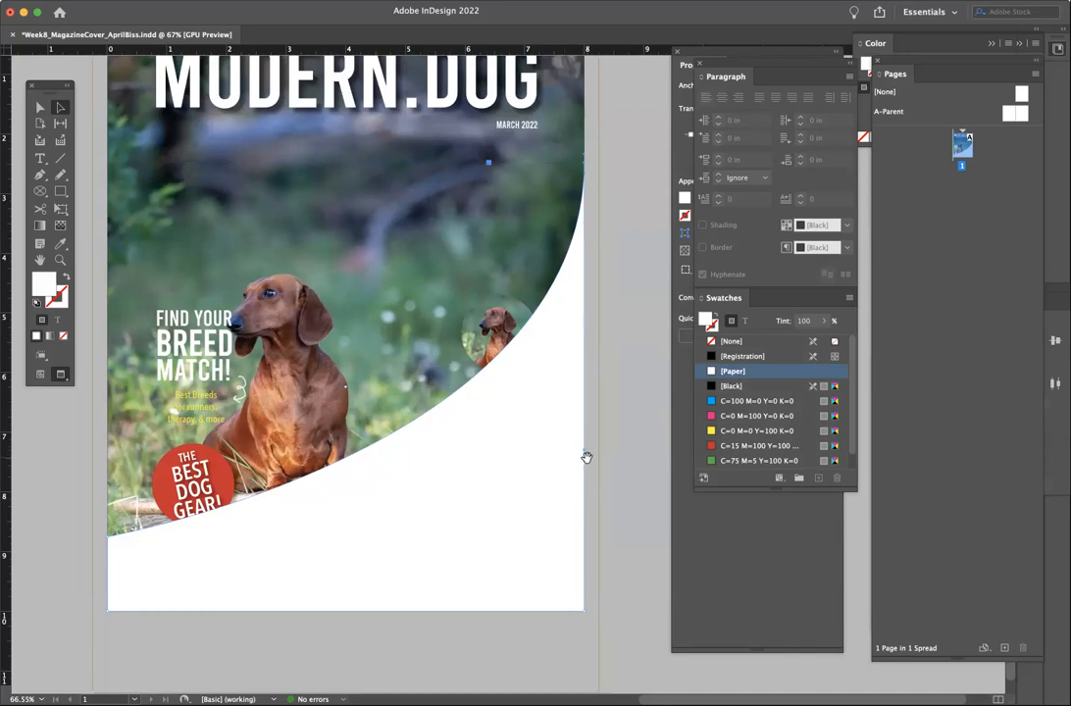
left_click_drag(585, 456, 563, 529)
key("v")
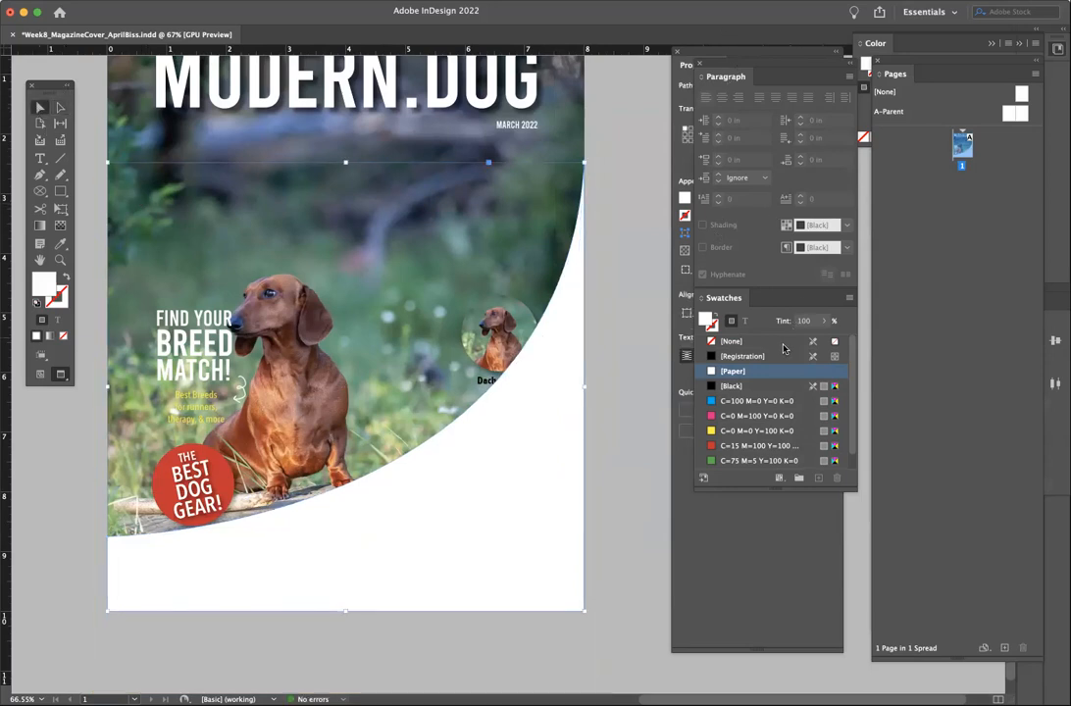
left_click_drag(747, 69, 826, 293)
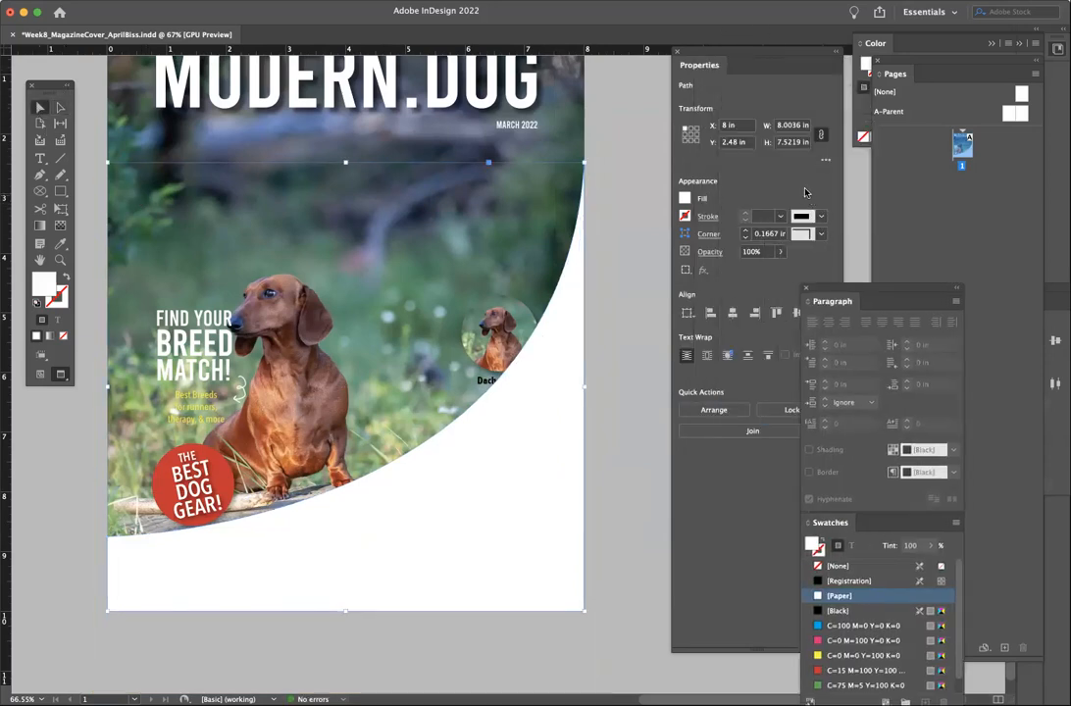
- Set the white shape's opacity to about 71% and move it down and to the right
left_click(776, 257)
left_click_drag(781, 269, 761, 270)
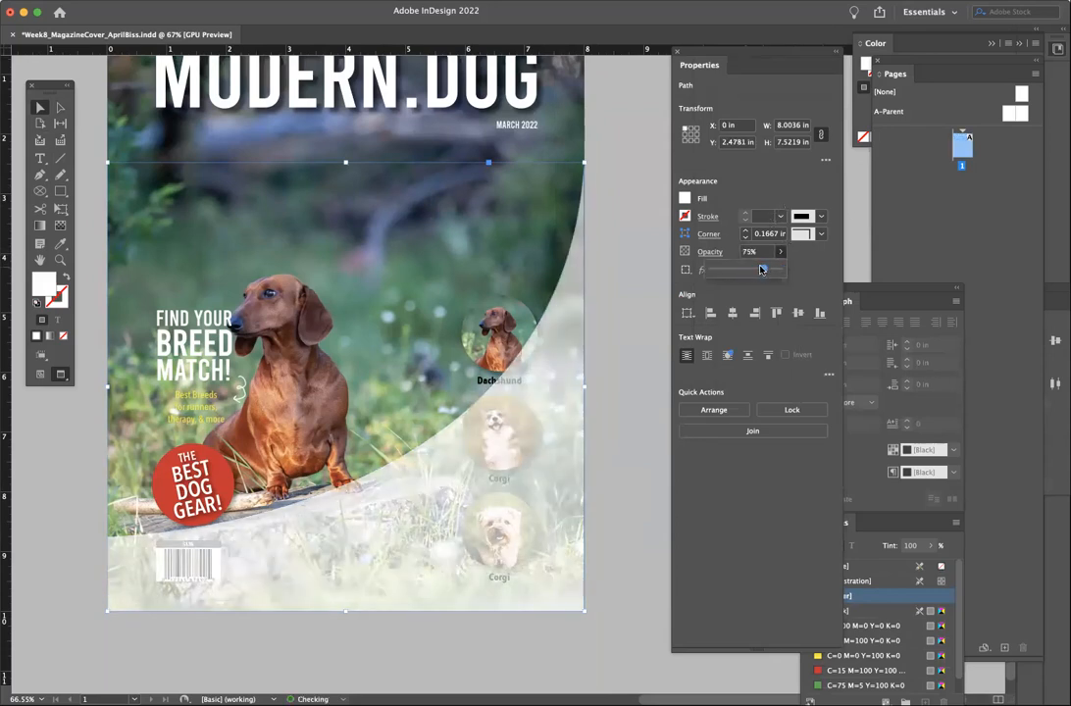
left_click(431, 578)
left_click_drag(432, 576, 595, 609)
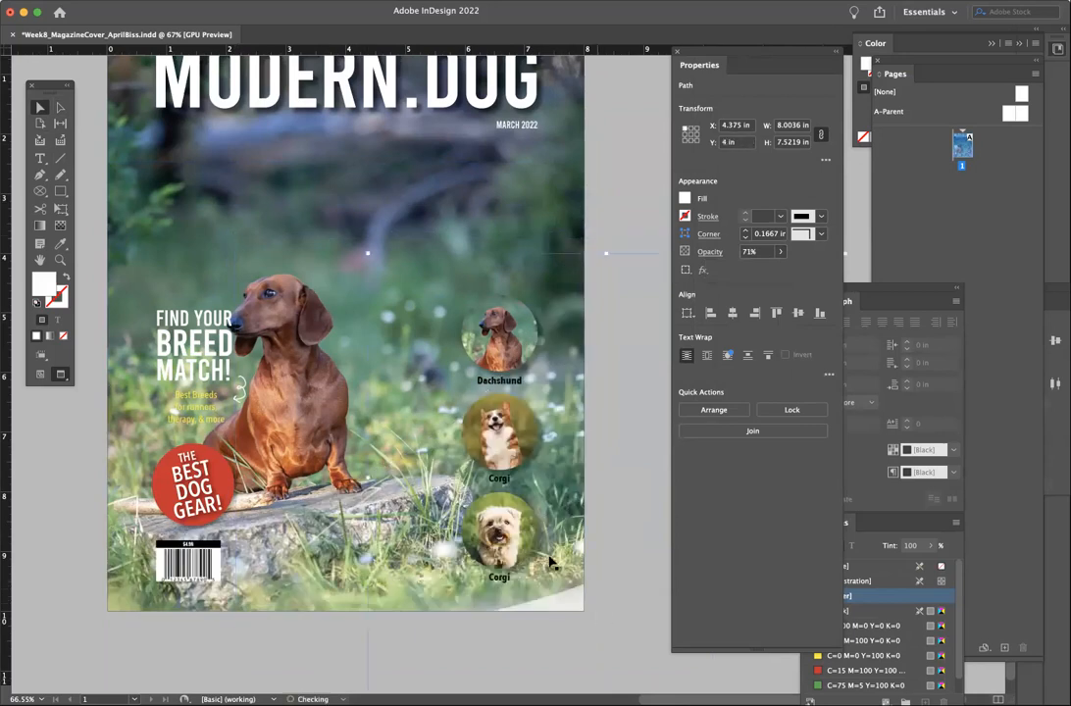
- Select the Corgi and Dachshund breed labels and circles together
left_click(500, 577)
left_click(500, 479, "shift")
left_click(500, 478, "shift")
left_click(506, 382, "shift")
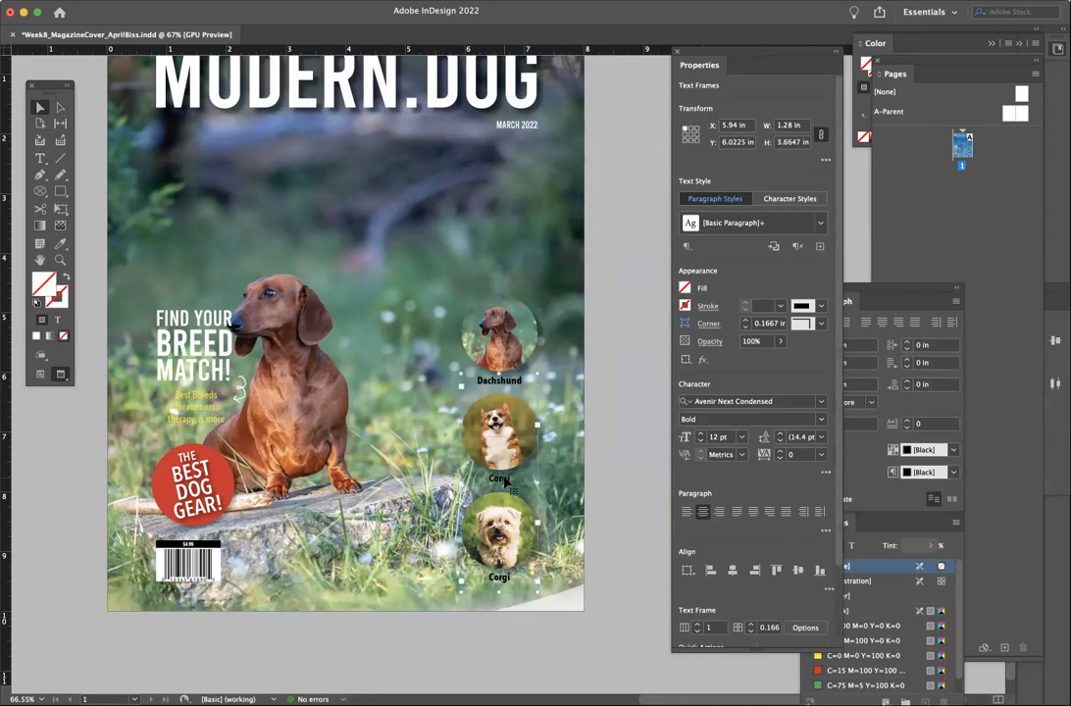
left_click(516, 387, "shift")
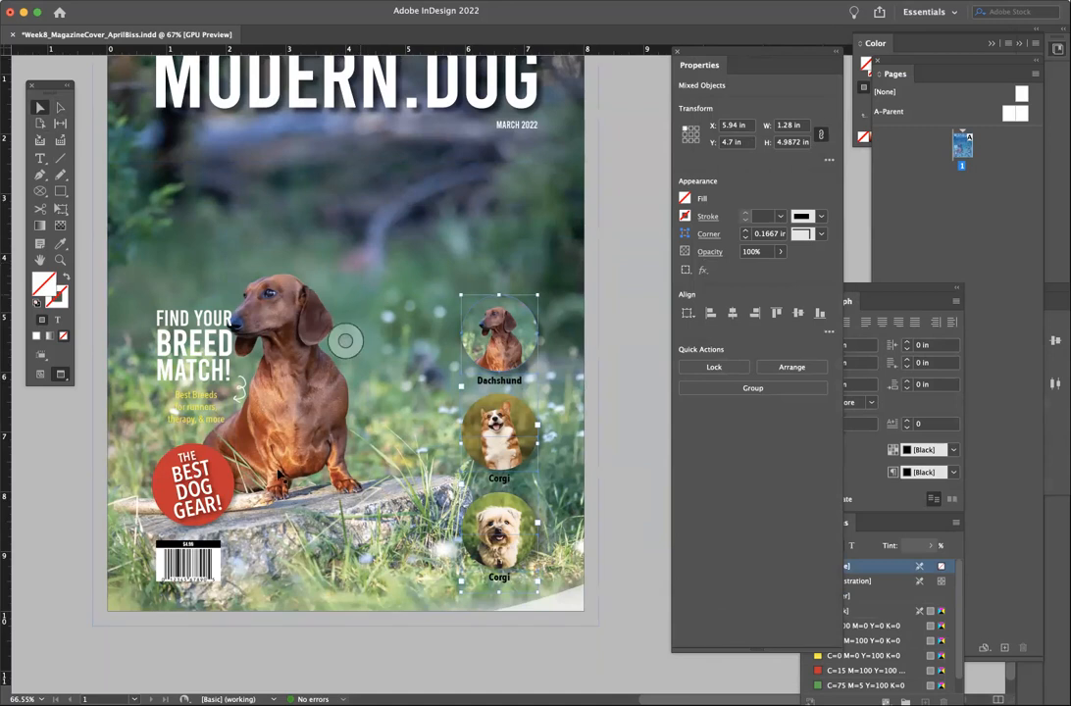
- Add the left-side cover text to the selection and bring the selected elements to the front
left_click(178, 492, "shift")
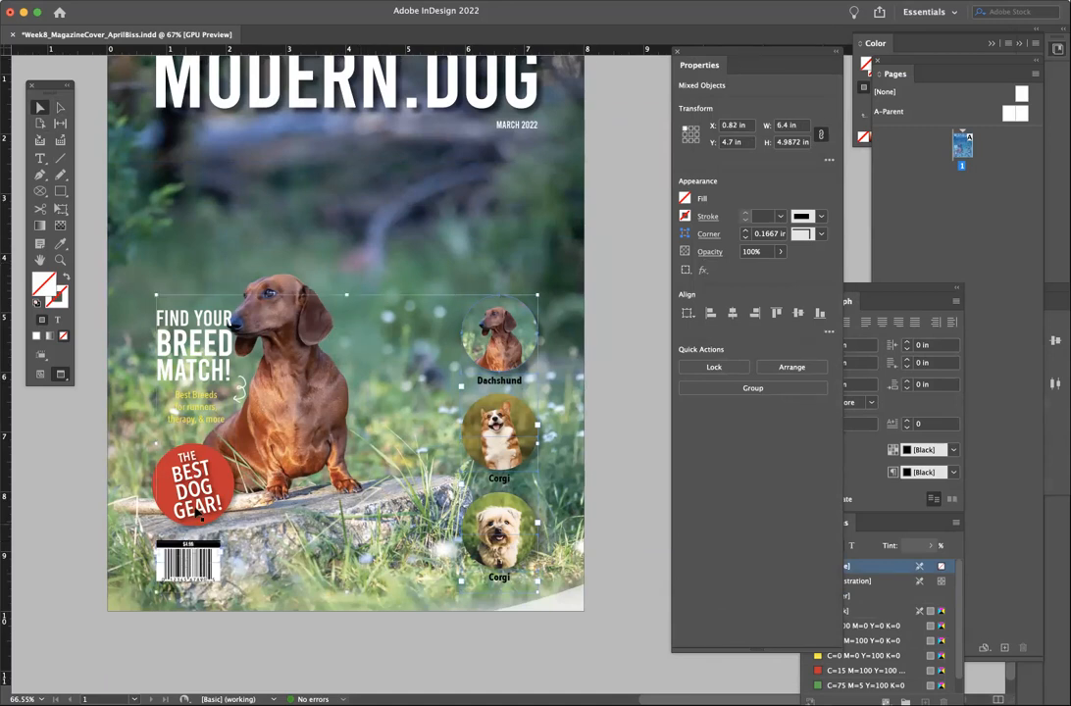
left_click(175, 439, "shift")
right_click(215, 432)
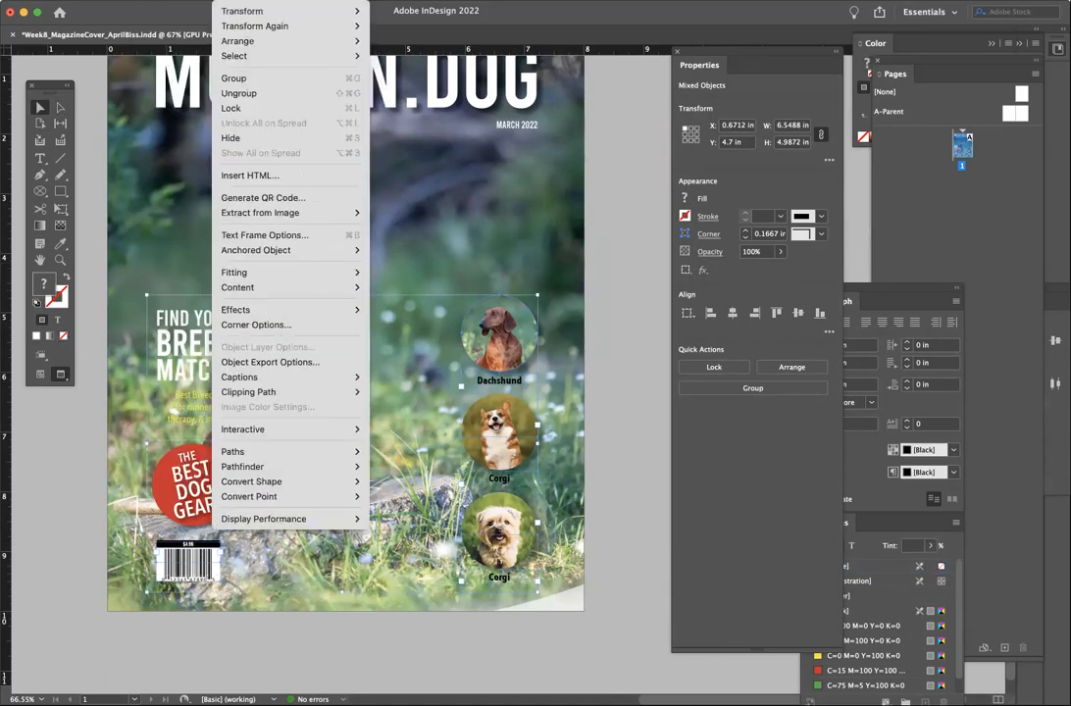
mouse_move(294, 40)
left_click(406, 39)
left_click(624, 431)
- Move the white curved shape back onto the cover's lower right
left_click_drag(497, 443, 486, 407)
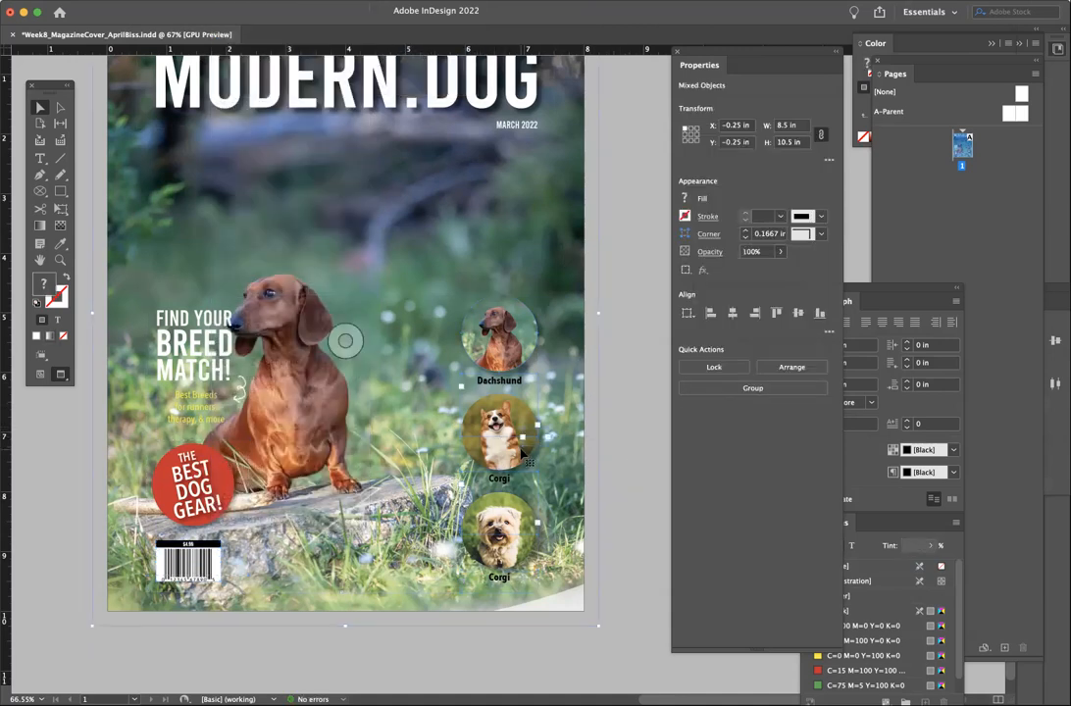
scroll(577, 462, "right", 2)
left_click(633, 600)
left_click_drag(624, 593, 362, 505)
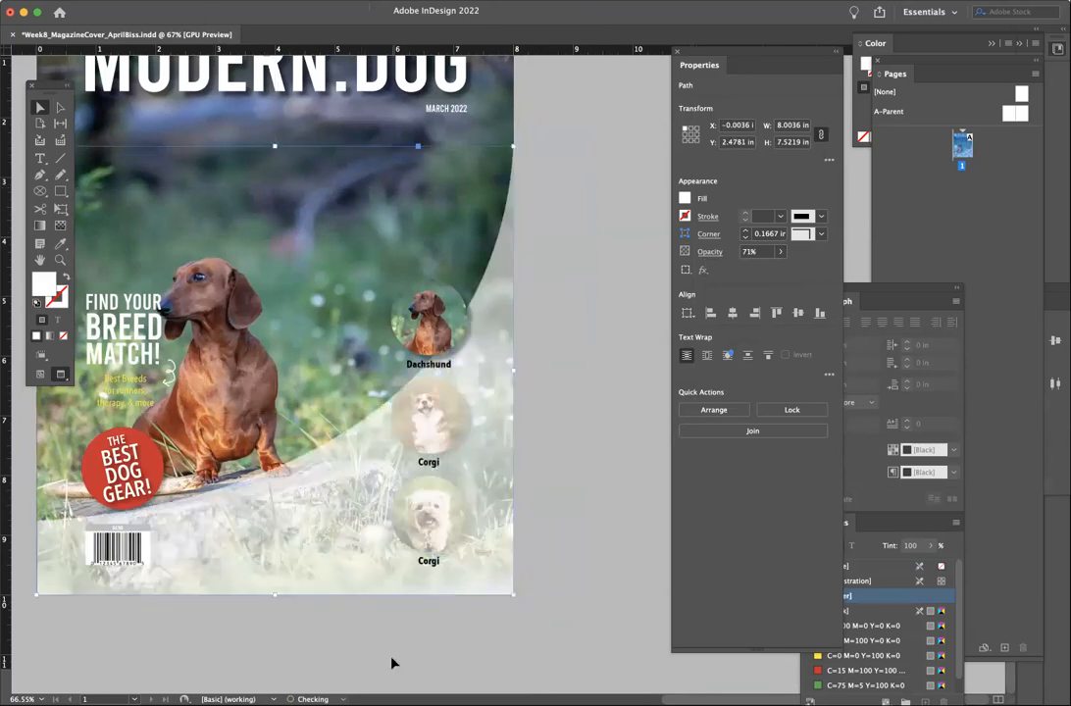
scroll(381, 645, "left", 2)
left_click_drag(482, 550, 562, 600)
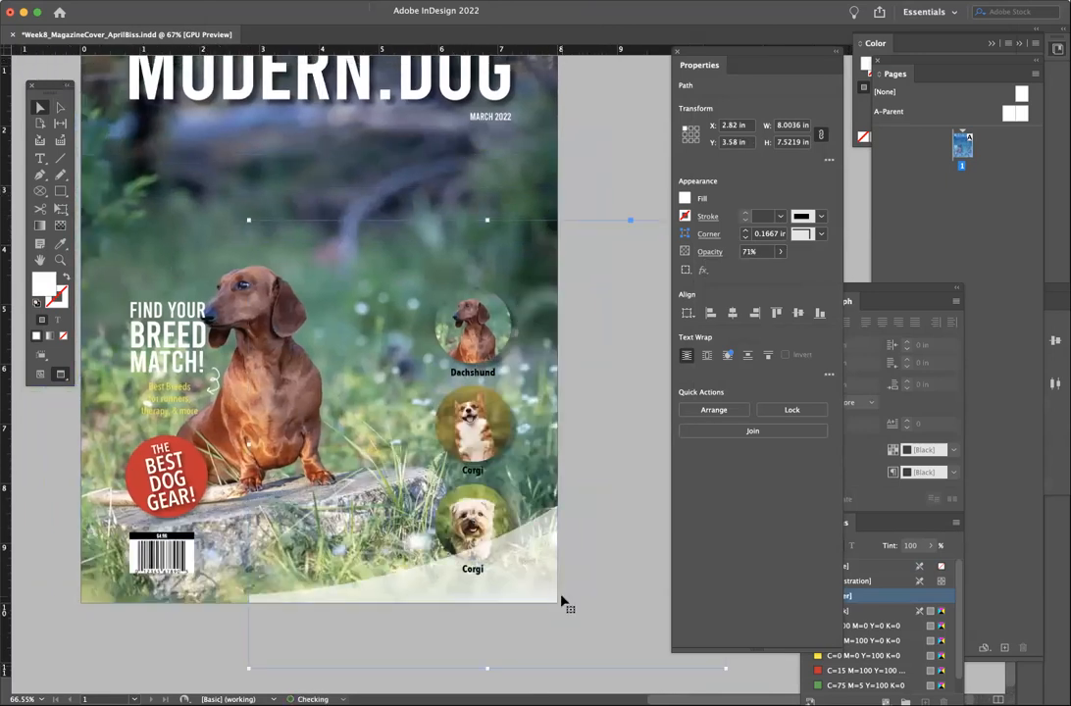
- Bring the breed circles in front of the white curved shape
left_click(489, 501)
left_click(489, 501, "shift")
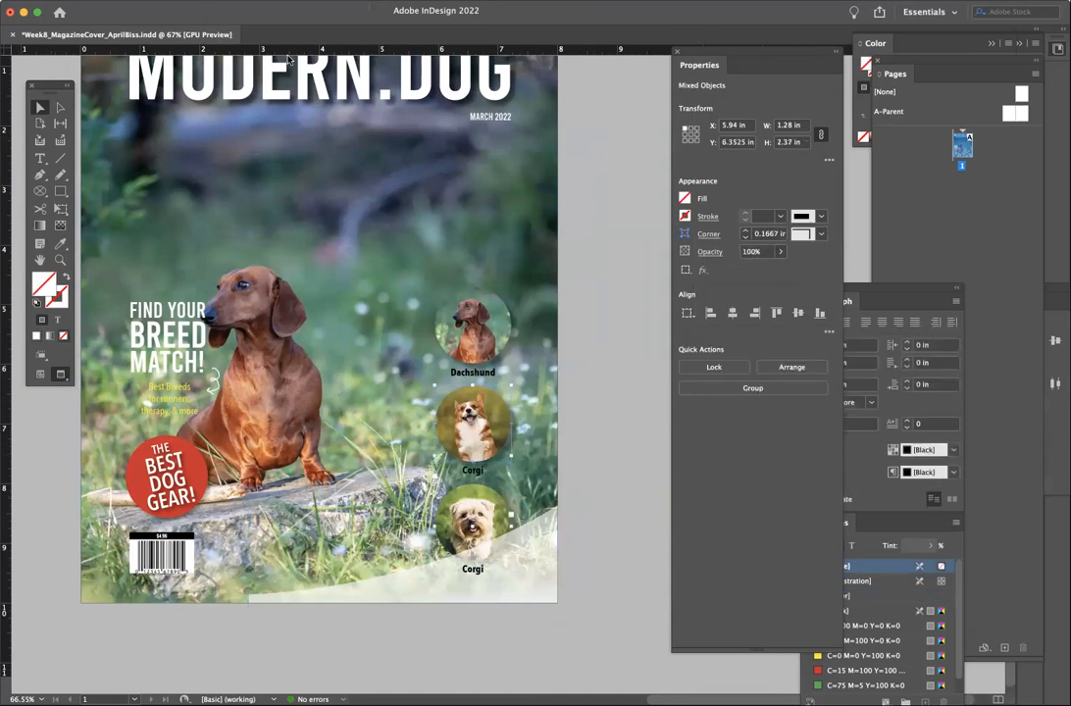
left_click(467, 514, "shift")
left_click(231, 2)
mouse_move(238, 41)
left_click(412, 41)
left_click(633, 524)
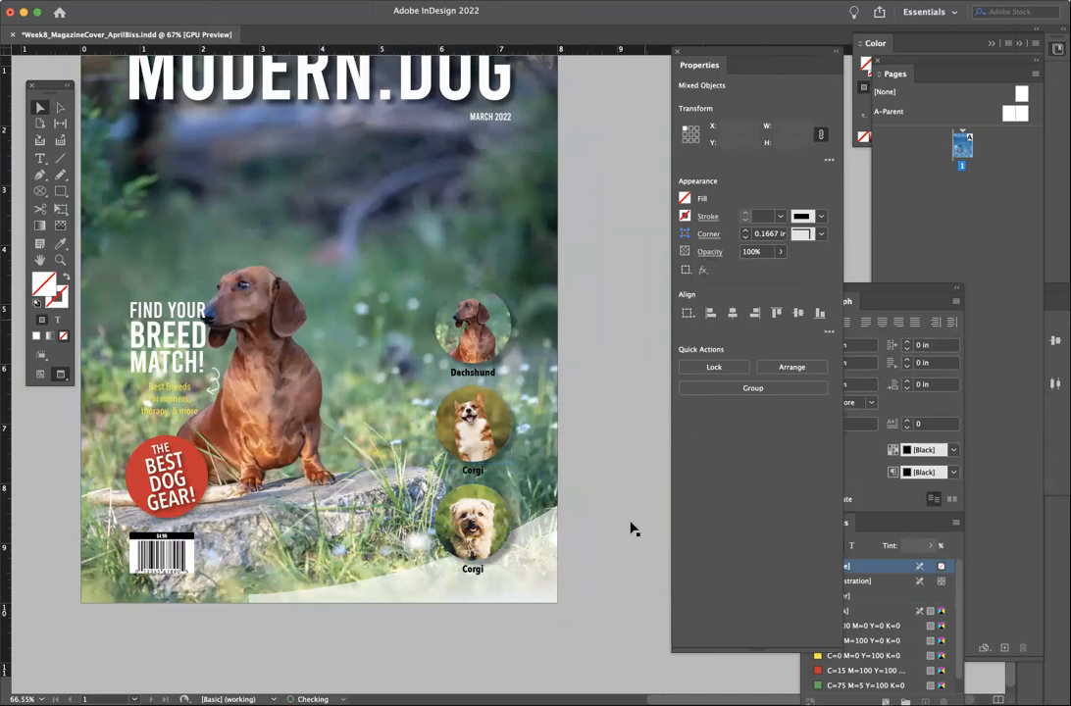
- Position the white shape against the page's left edge at X 0 in, Y 2.4781 in
left_click_drag(622, 549, 454, 496)
left_click_drag(538, 419, 538, 412)
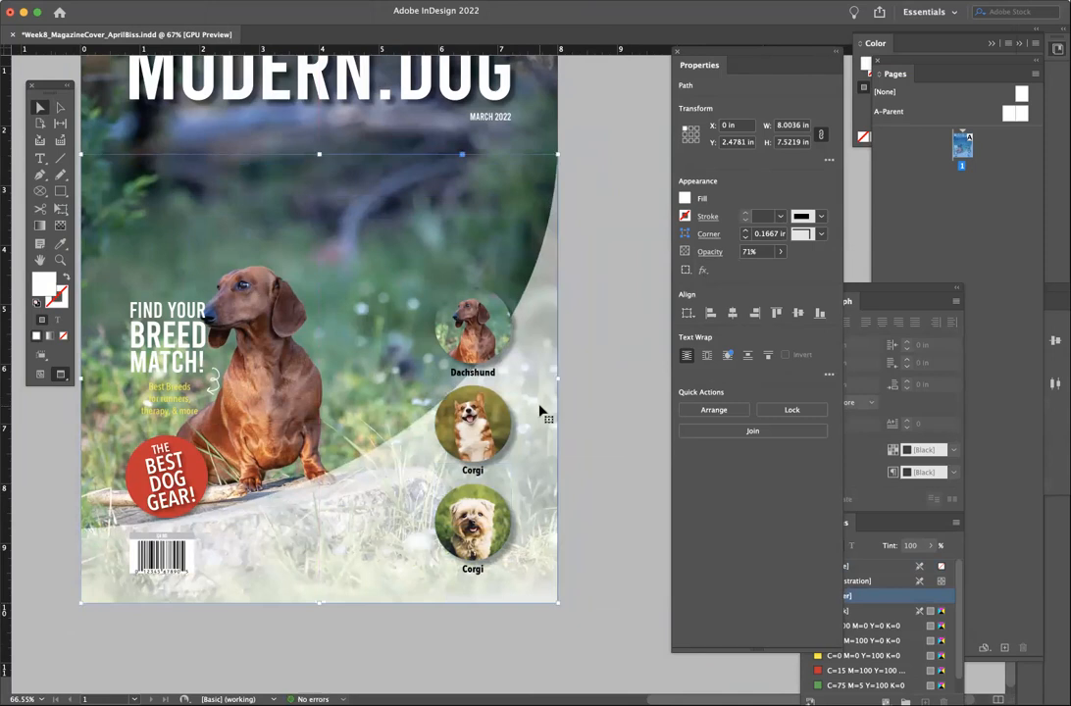
left_click(569, 568)
scroll(416, 634, "up", 1)
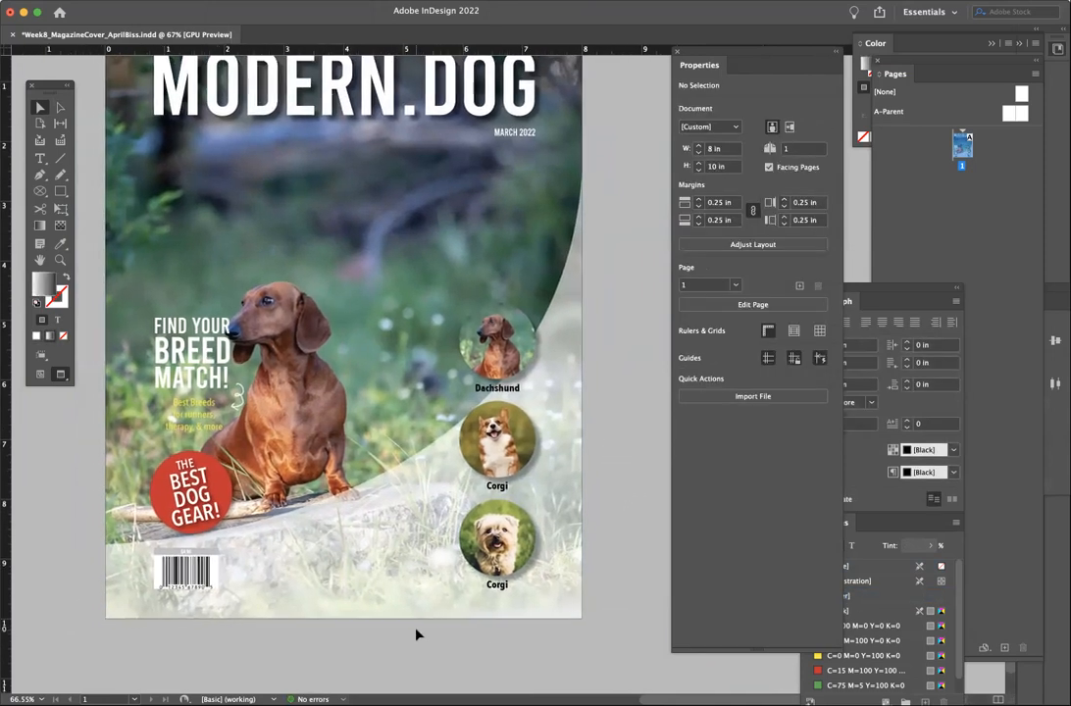
scroll(416, 634, "up", 1)
left_click(375, 537)
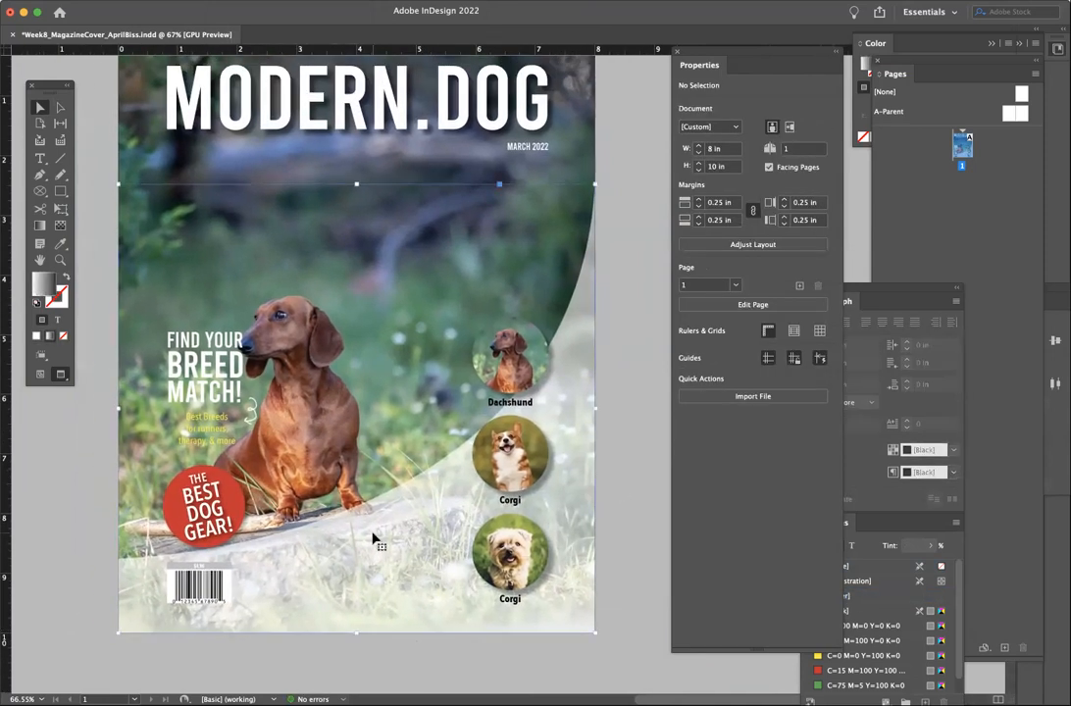
- Change the curved shape's fill to pure red (ff0000) in the Color Picker
double_click(38, 284)
left_click_drag(526, 379, 419, 476)
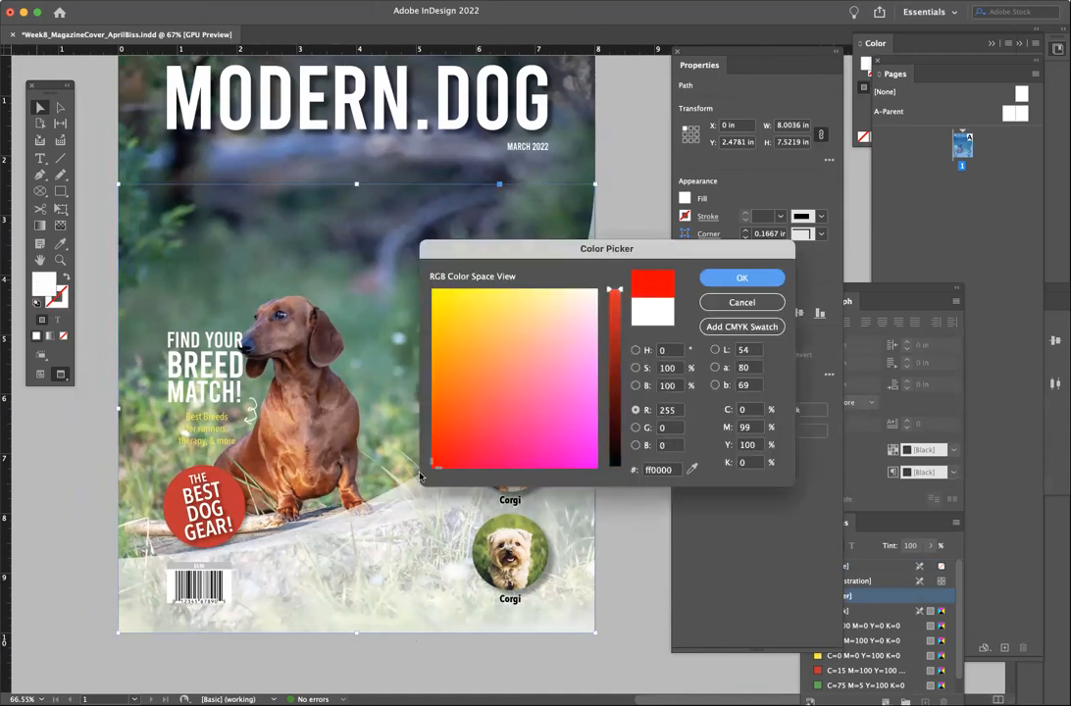
left_click_drag(469, 254, 673, 148)
left_click_drag(667, 196, 643, 189)
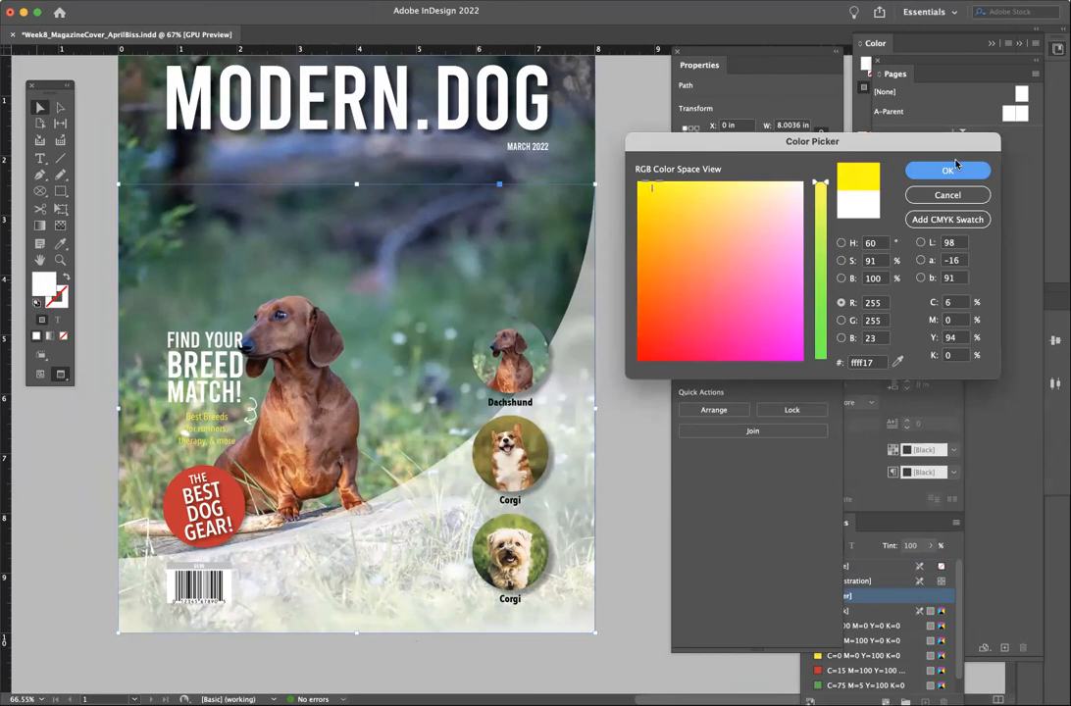
left_click(956, 165)
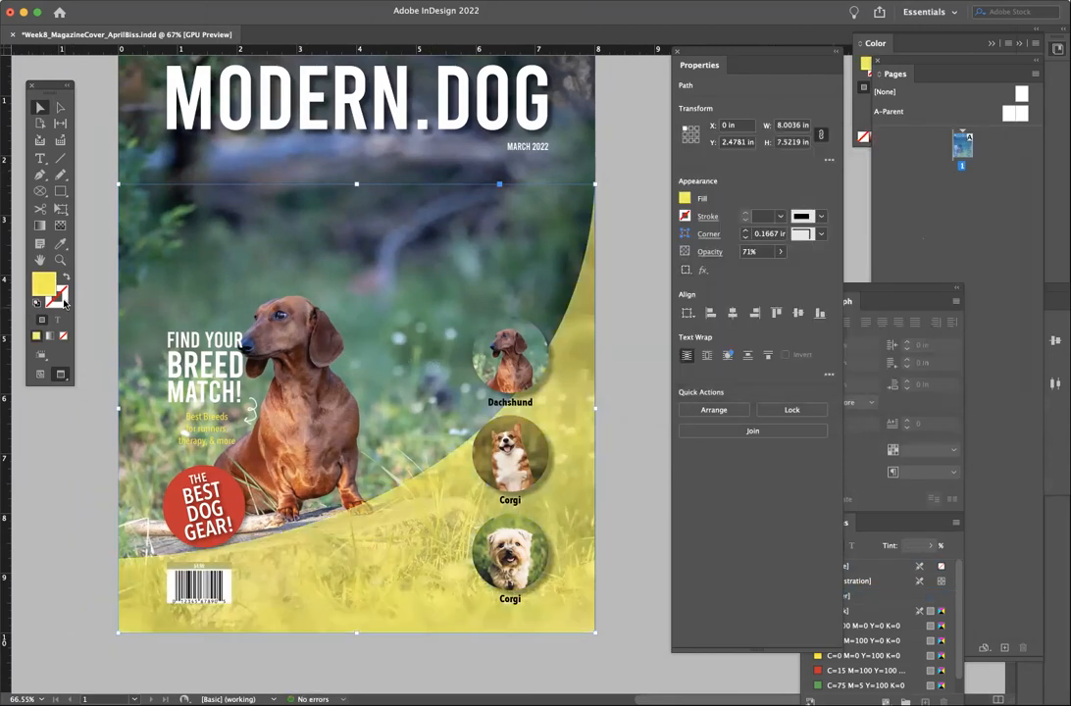
double_click(51, 280)
left_click_drag(652, 186, 635, 173)
mouse_move(825, 188)
left_mouse_down()
mouse_move(822, 196)
mouse_move(812, 176)
left_mouse_up()
left_click_drag(670, 311, 603, 400)
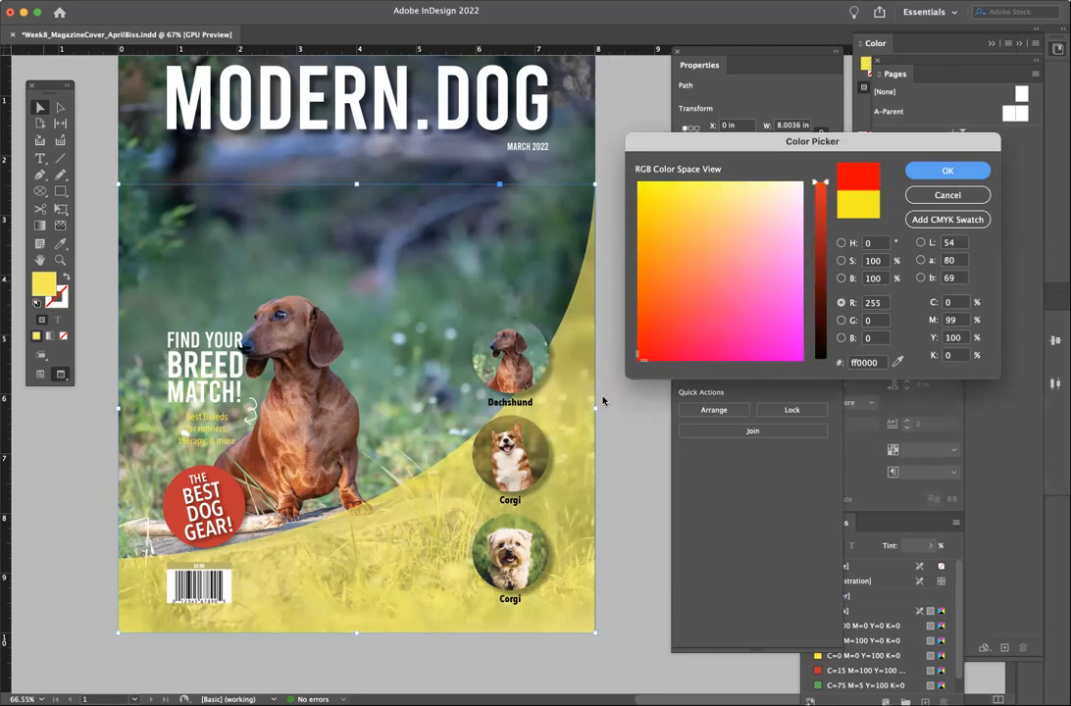
left_click(949, 171)
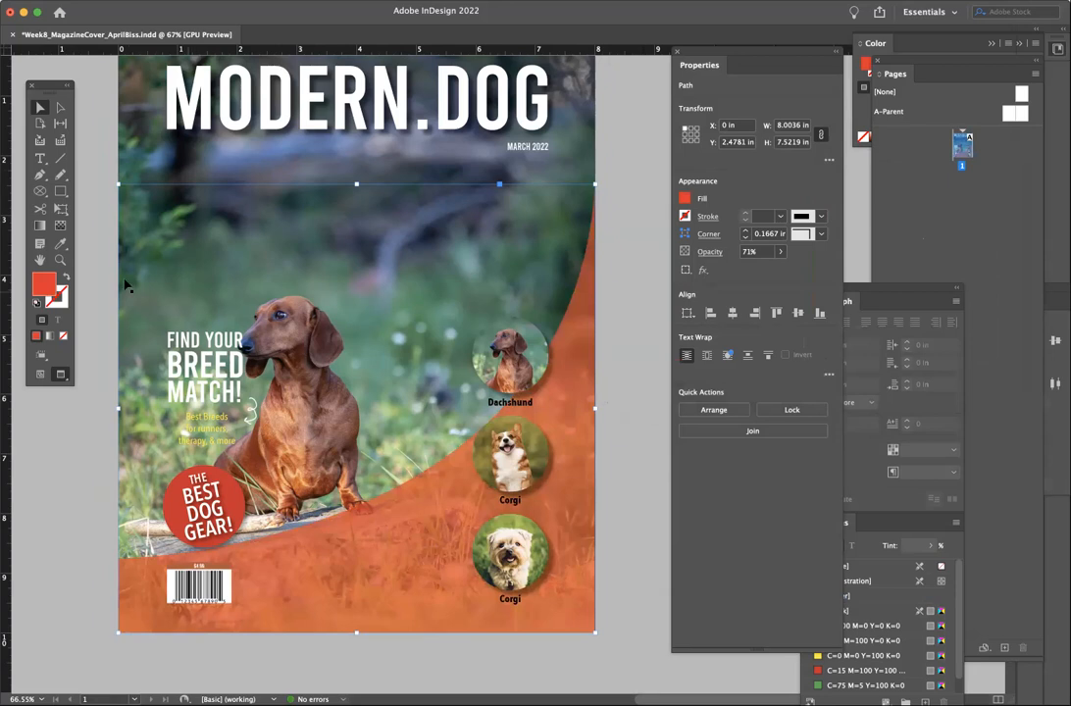
- Set the red shape's opacity to 100% and reselect it
left_click(780, 251)
left_click_drag(764, 269, 789, 270)
left_click(782, 254)
left_click(782, 254)
mouse_move(789, 270)
left_mouse_down()
mouse_move(738, 271)
mouse_move(803, 273)
left_mouse_up()
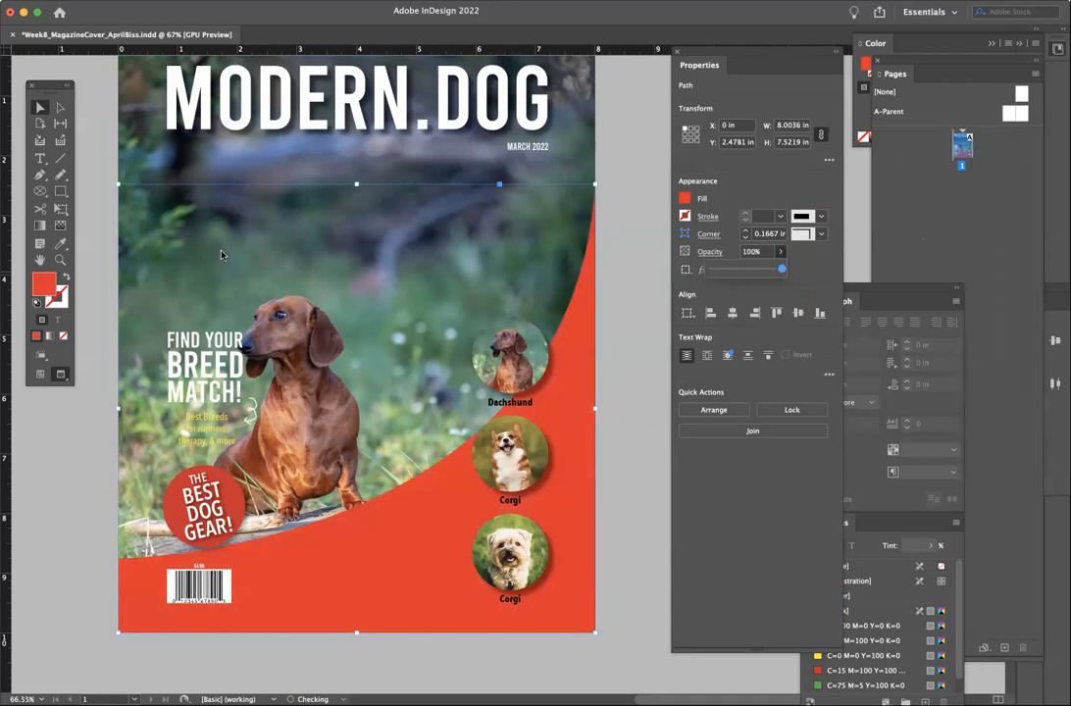
left_click(647, 350)
left_click(585, 354)
- Delete the red curved shape from the cover
key("Delete")
scroll(586, 354, "up", 3)
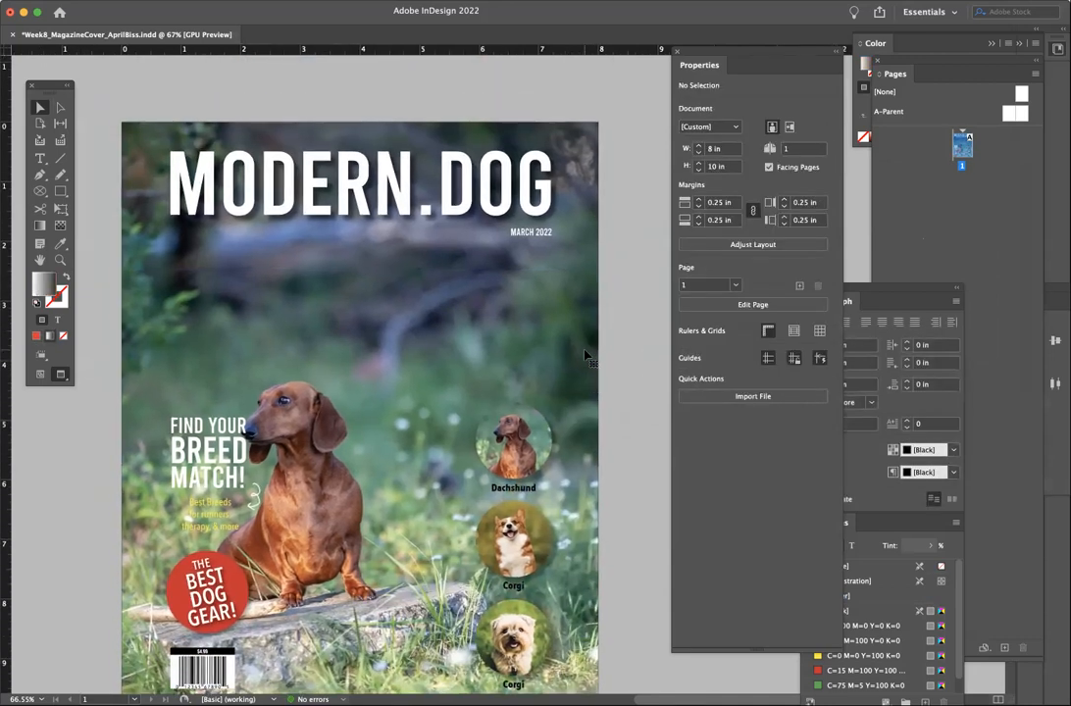
scroll(586, 354, "down", 3)
scroll(585, 354, "left", 2)
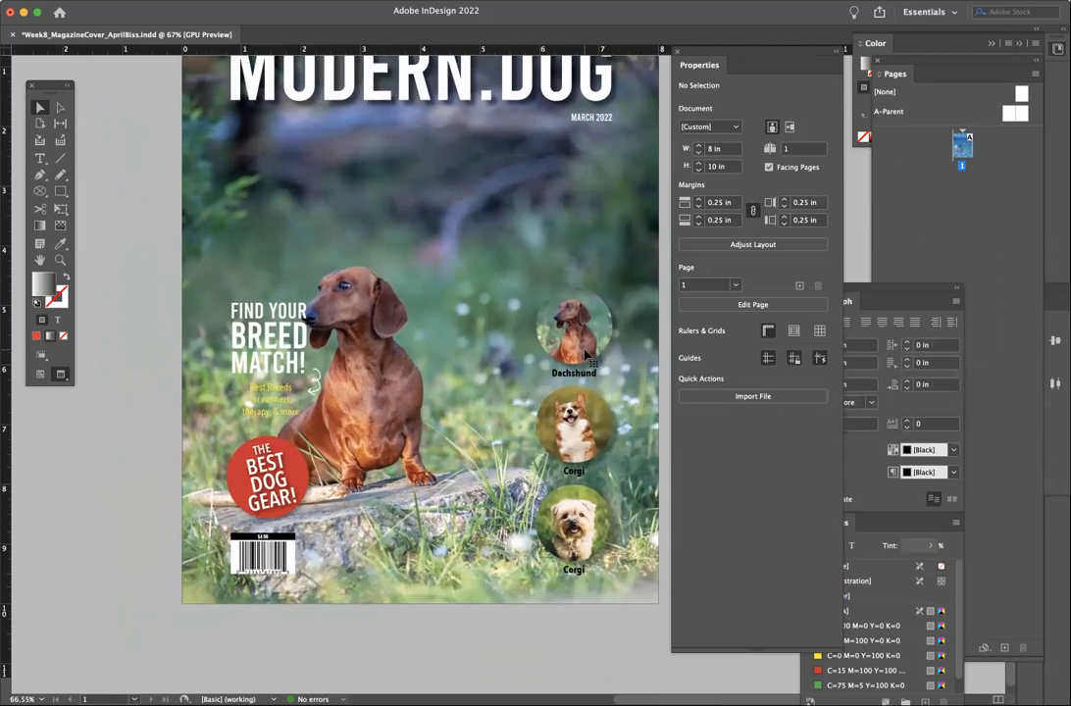
scroll(586, 354, "up", 3)
scroll(586, 354, "right", 2)
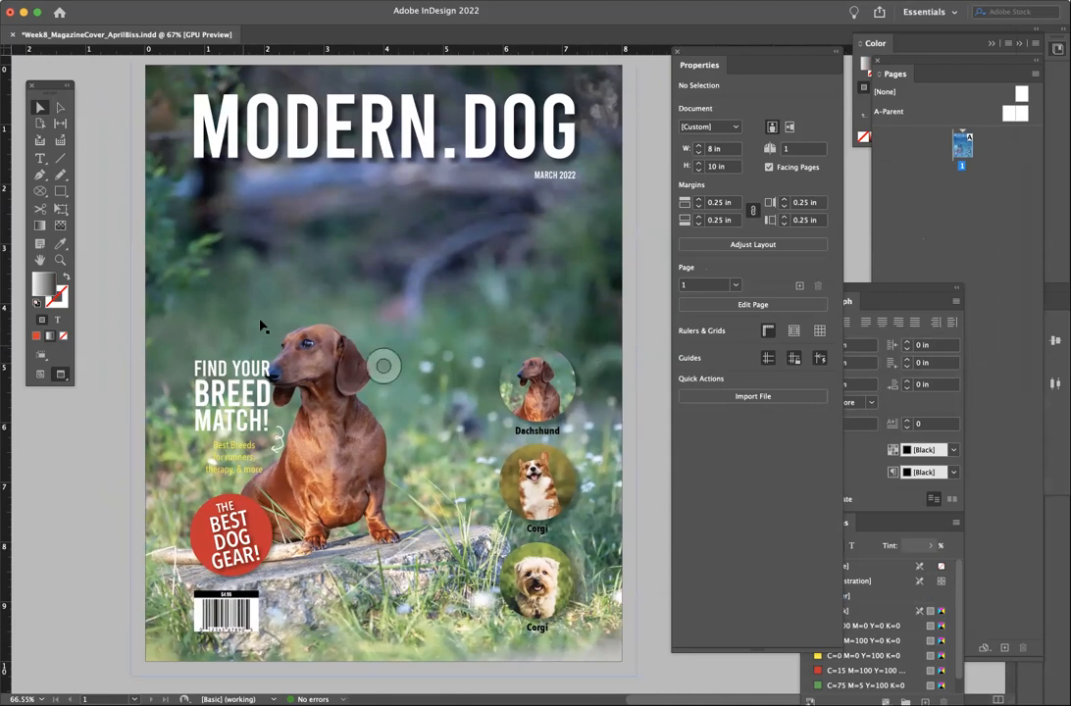
- Draw a trial rectangle from the breed circles to the page corner, then undo it
left_click(39, 228)
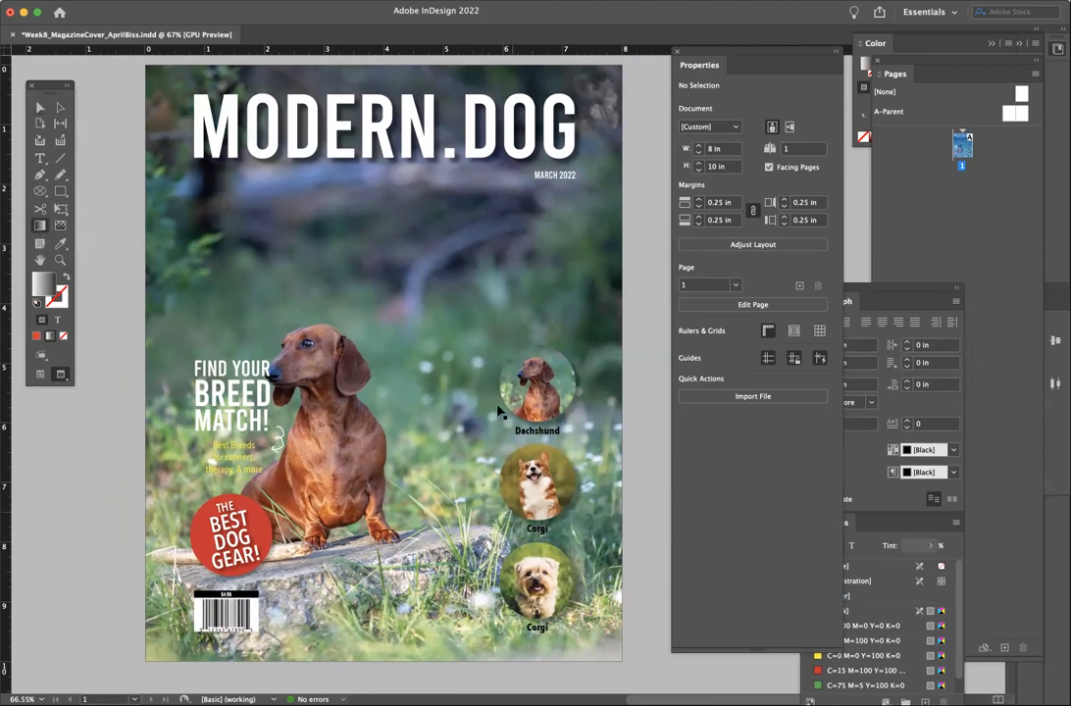
left_click(62, 192)
left_click_drag(476, 333, 622, 641)
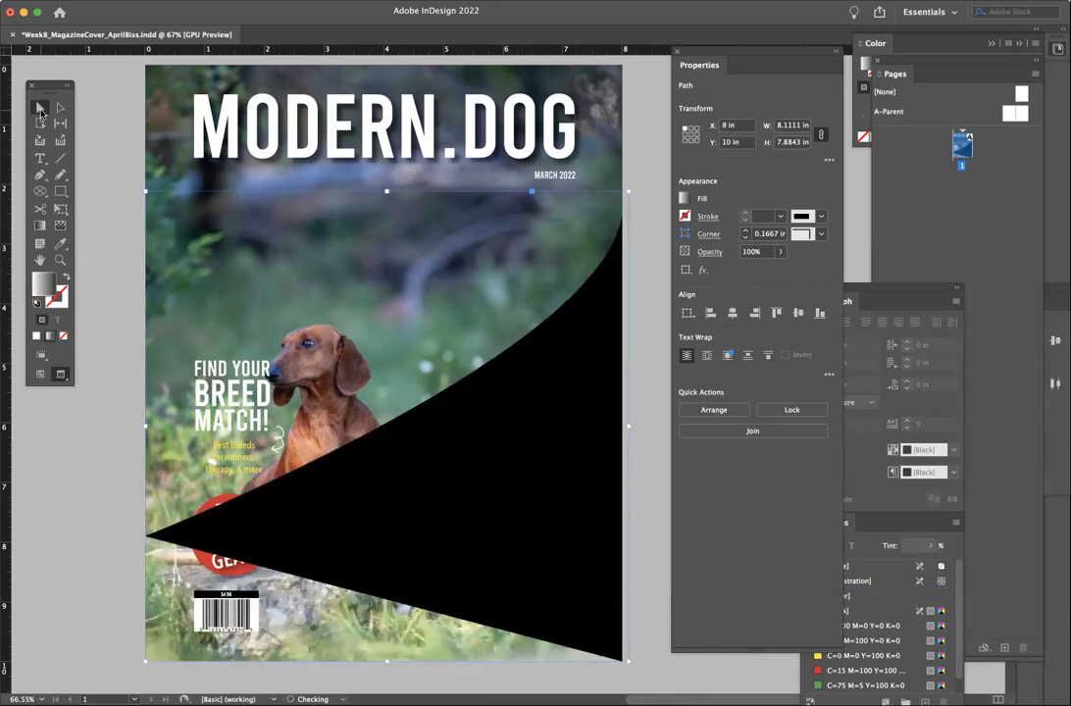
key("super+z")
key("super+z")
key("super+z")
key("super+z")
key("super+z")
key("super+z")
key("super+z")
key("super+z")
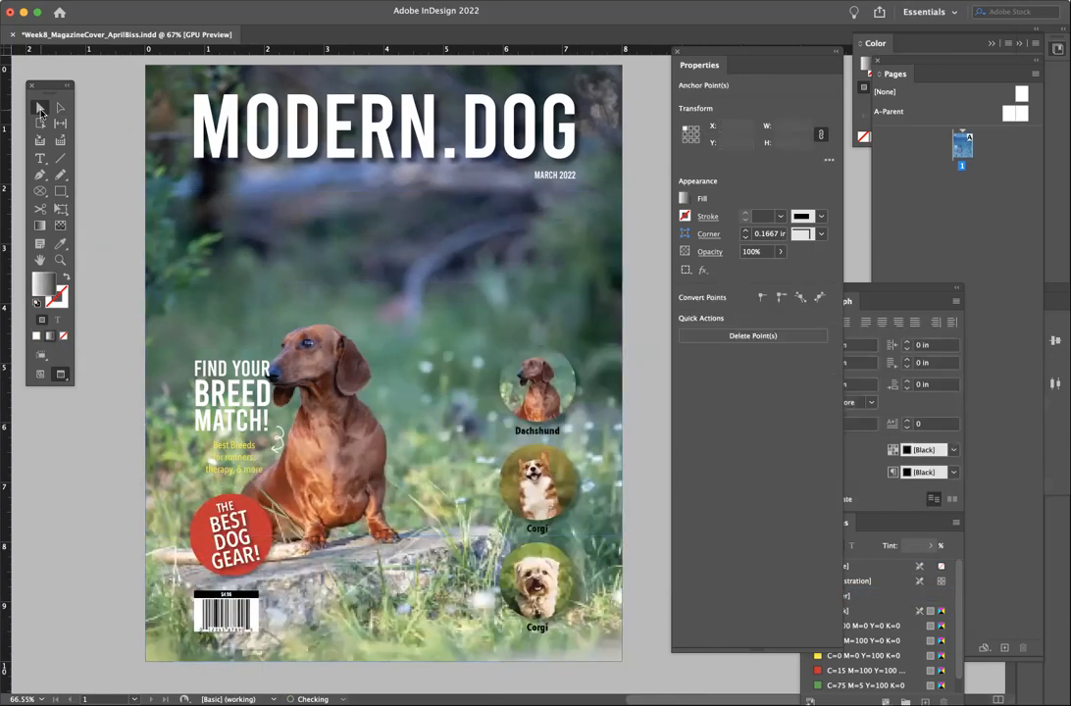
- Select the translucent panel behind the breed circles and try two gradient fills with the Gradient Swatch tool, undoing both
left_click(504, 236)
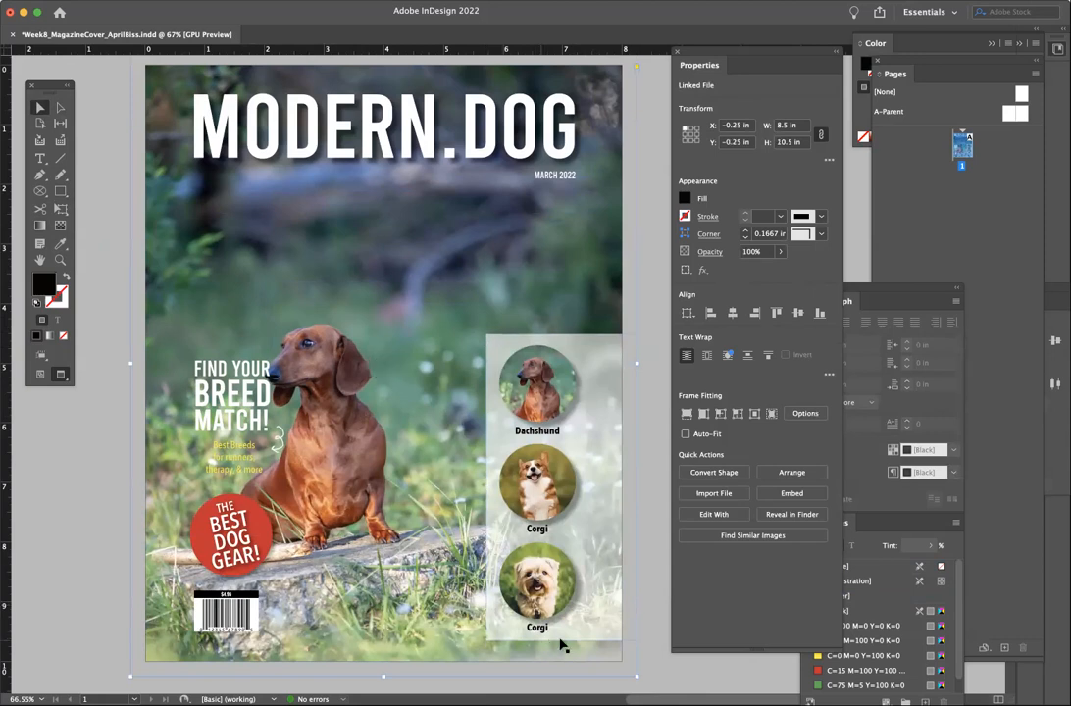
left_click(601, 351)
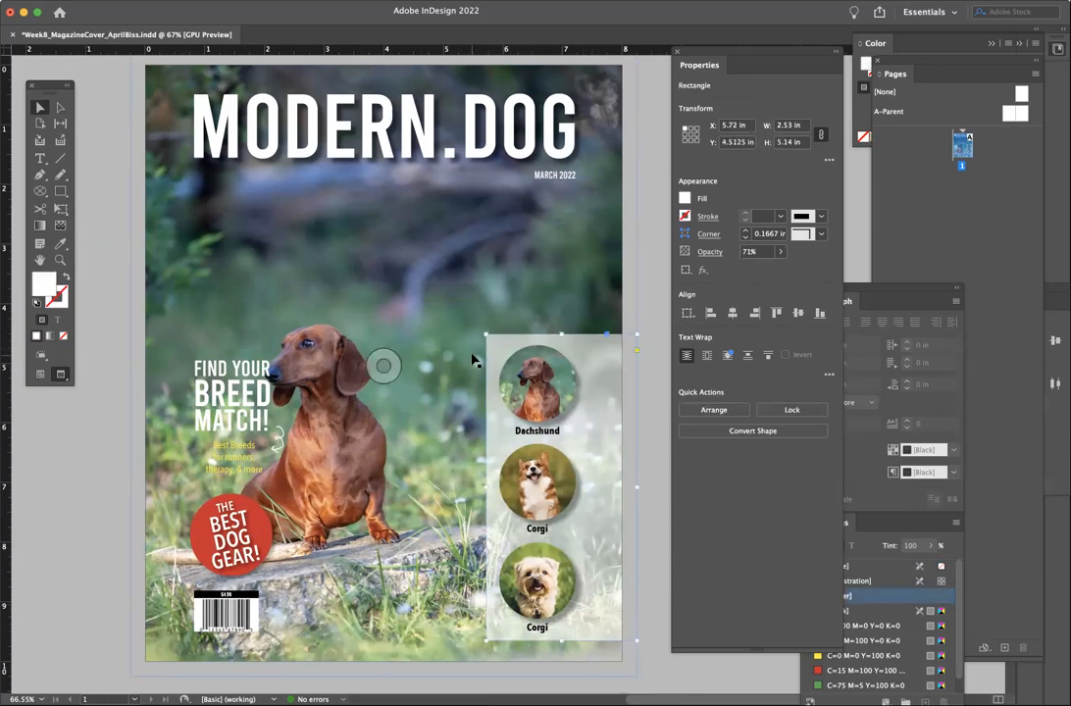
left_click(40, 228)
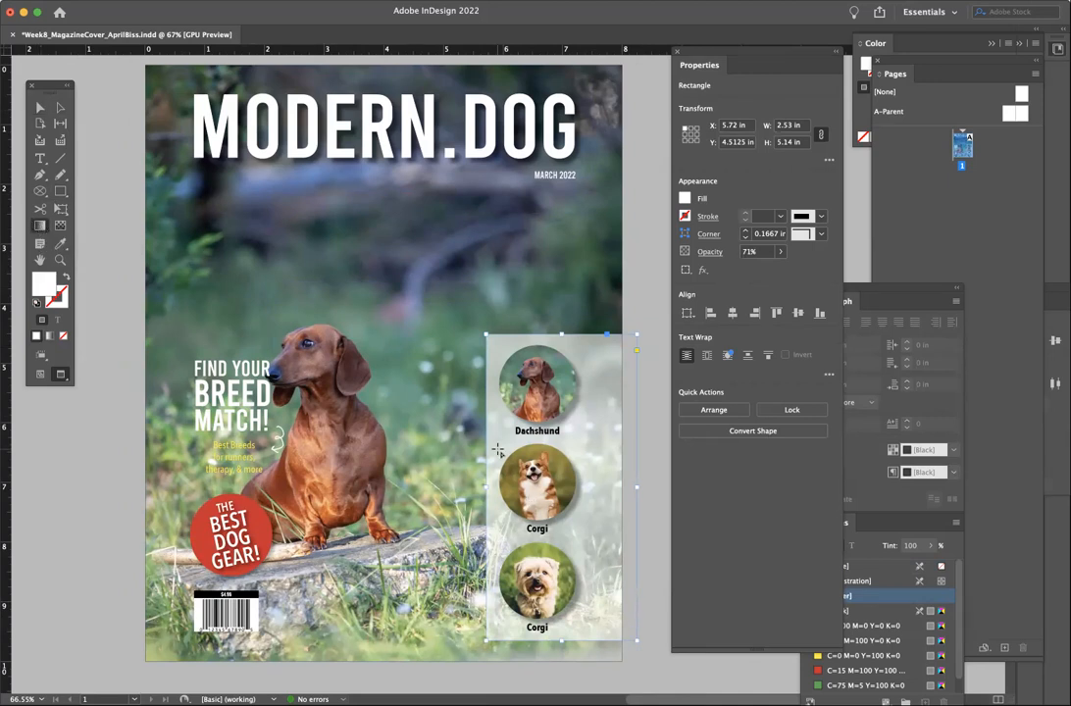
left_click_drag(499, 450, 441, 439)
key("super+z")
key("super+z")
left_click_drag(562, 441, 503, 443)
key("super+z")
- Review the gradient type options in the gradient settings
double_click(40, 227)
left_click(500, 279)
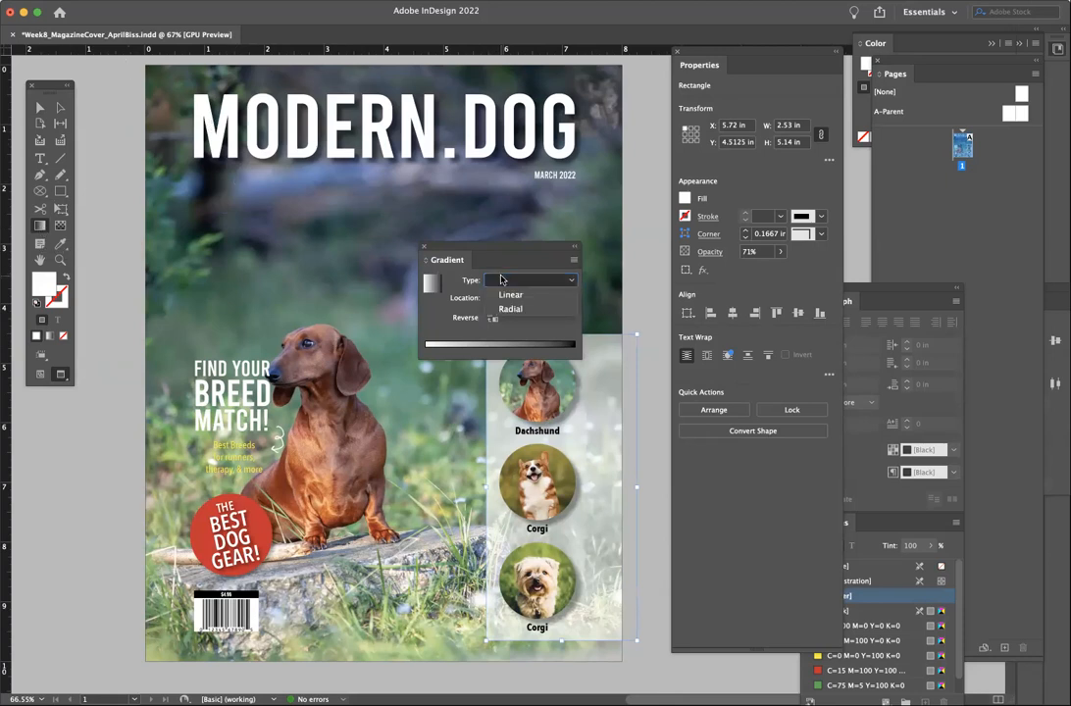
left_click(501, 245)
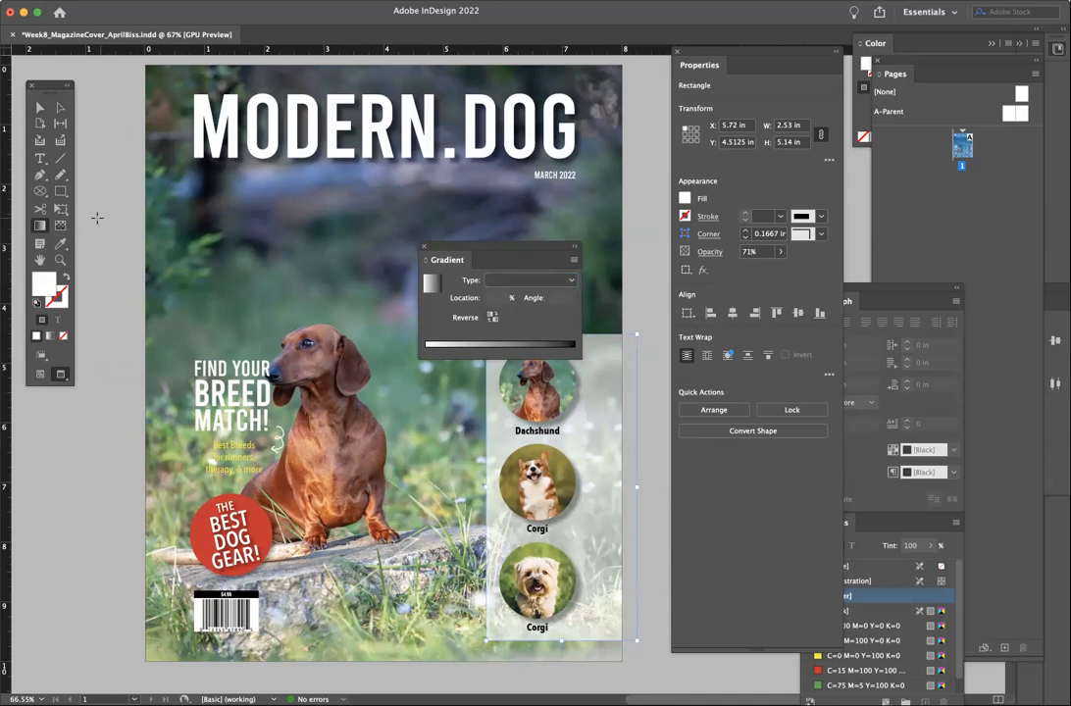
left_click(424, 248)
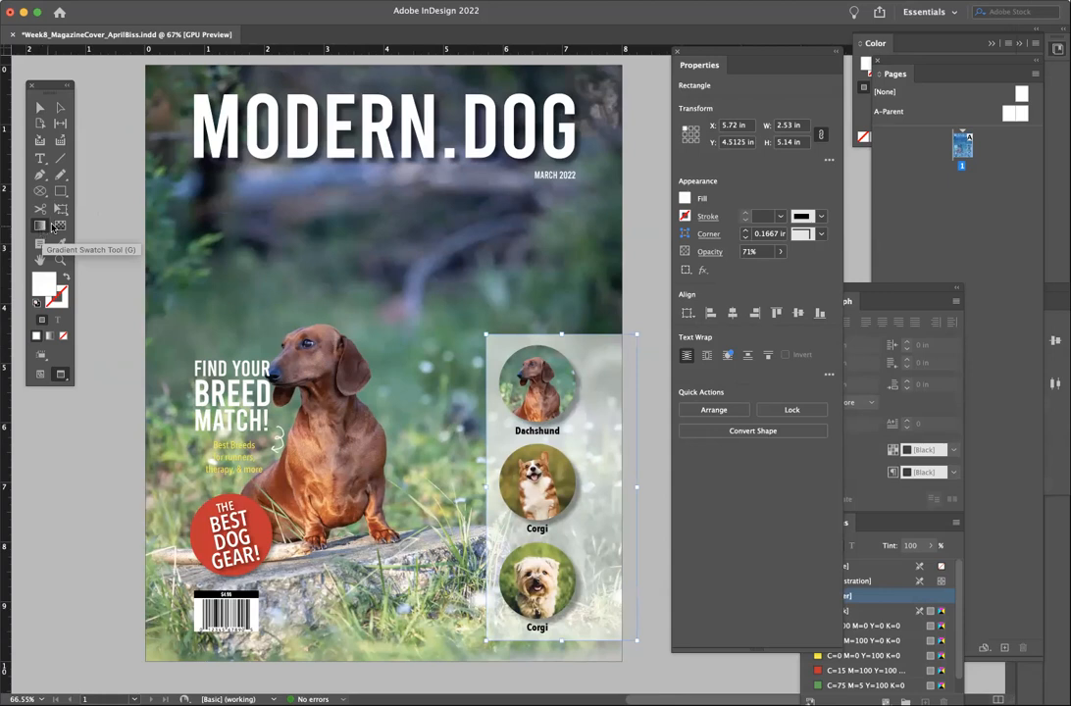
- Apply a gradient feather fading the panel's left edge into the photo, then deselect
left_click(60, 227)
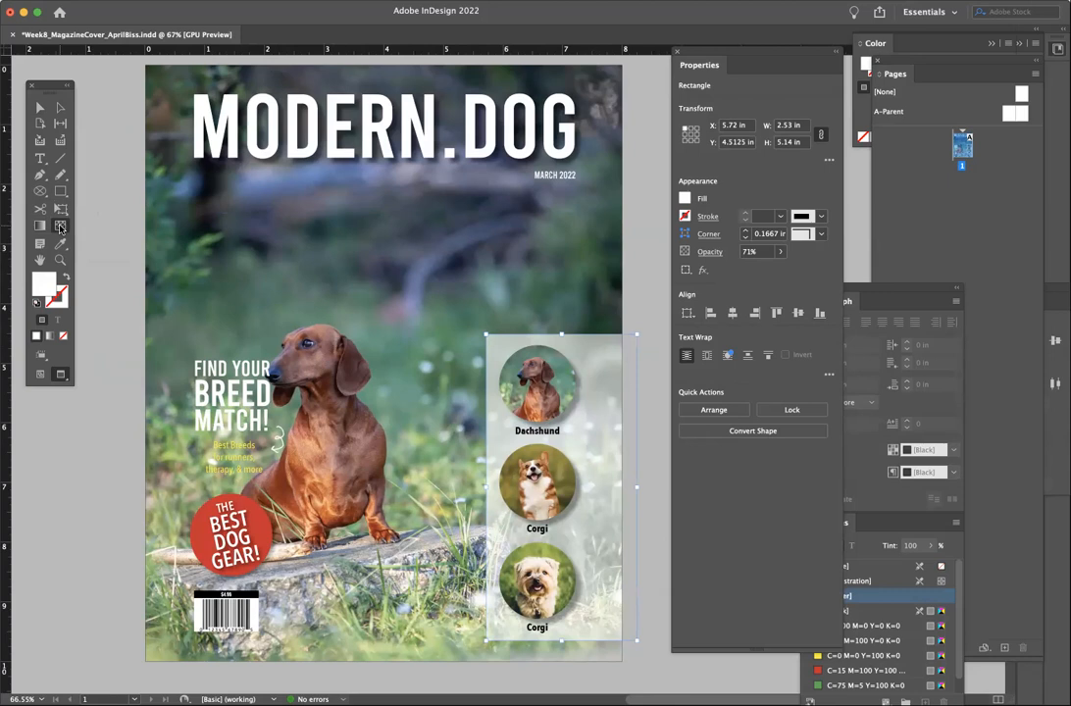
left_click_drag(511, 440, 464, 445)
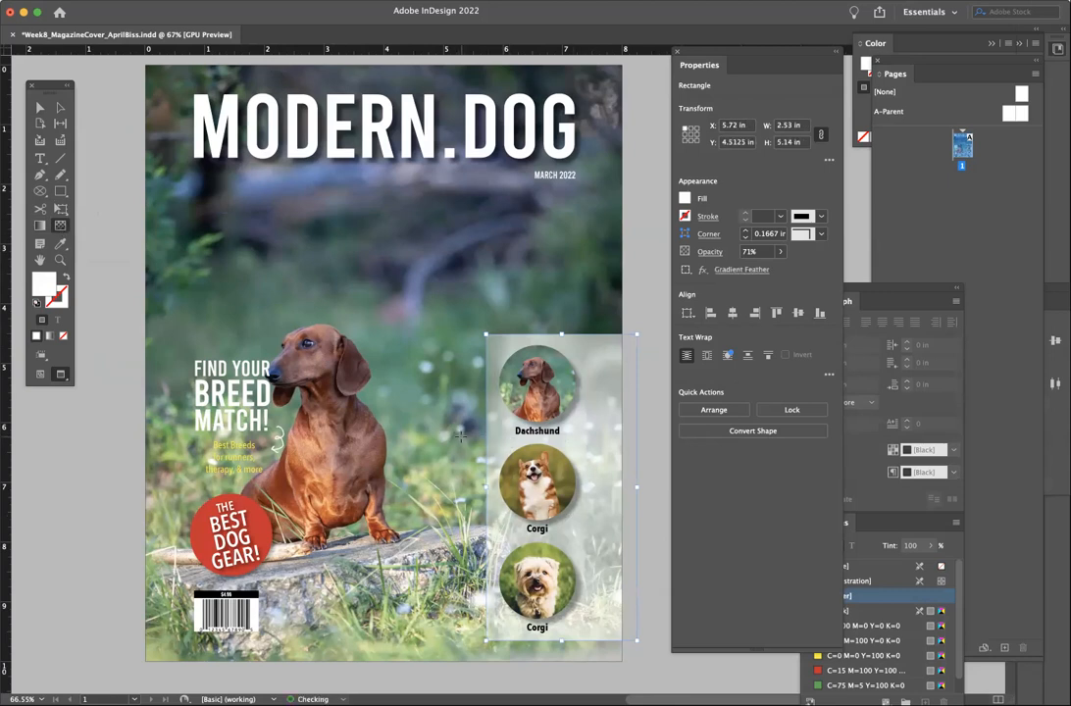
left_click_drag(586, 441, 495, 438)
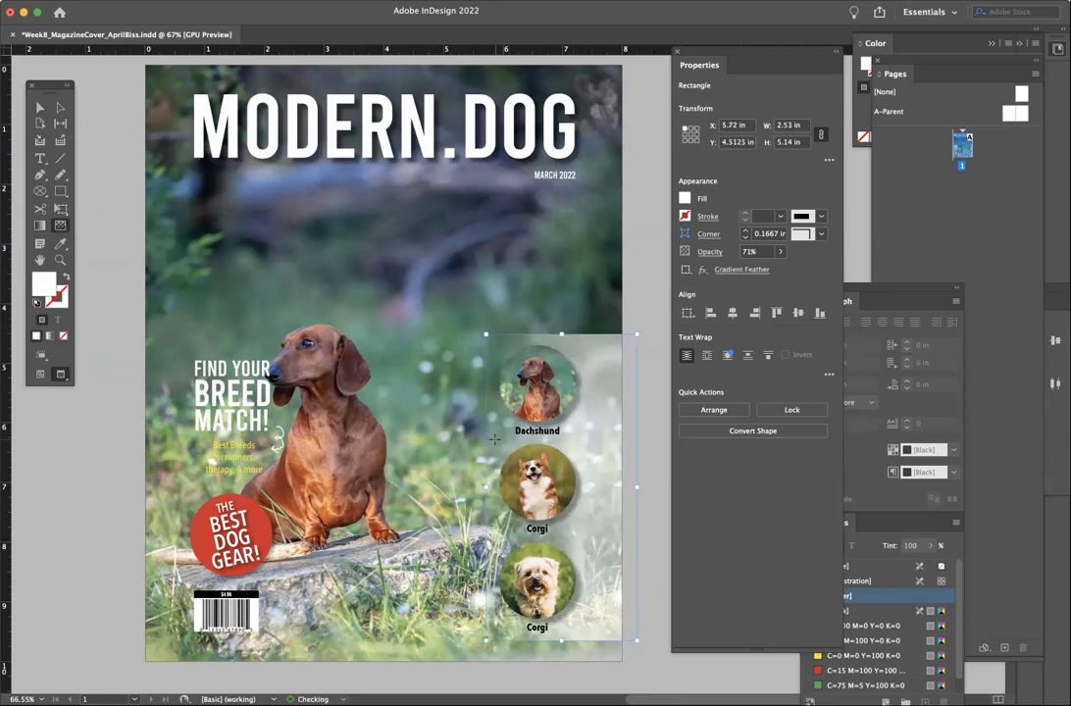
left_click_drag(577, 439, 493, 438)
left_click(40, 108)
left_click(106, 179)
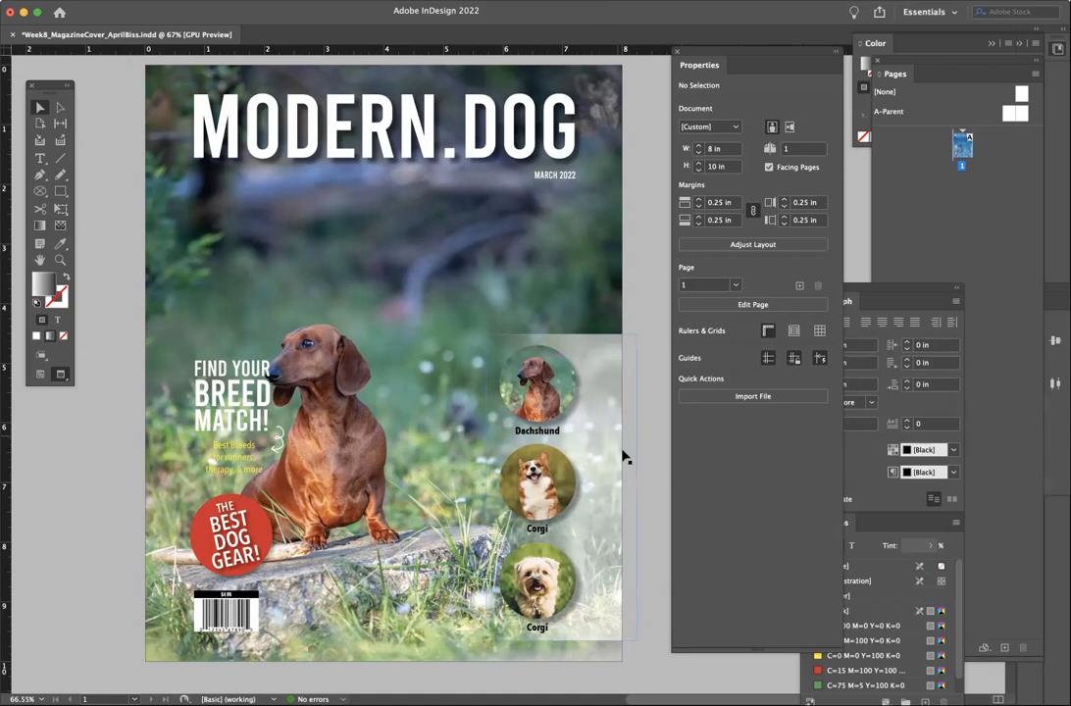
- Adjust the opacity of the translucent panel behind the breed circles
left_click(621, 531)
left_click(780, 251)
mouse_move(760, 268)
left_mouse_down()
mouse_move(796, 273)
mouse_move(757, 272)
left_mouse_up()
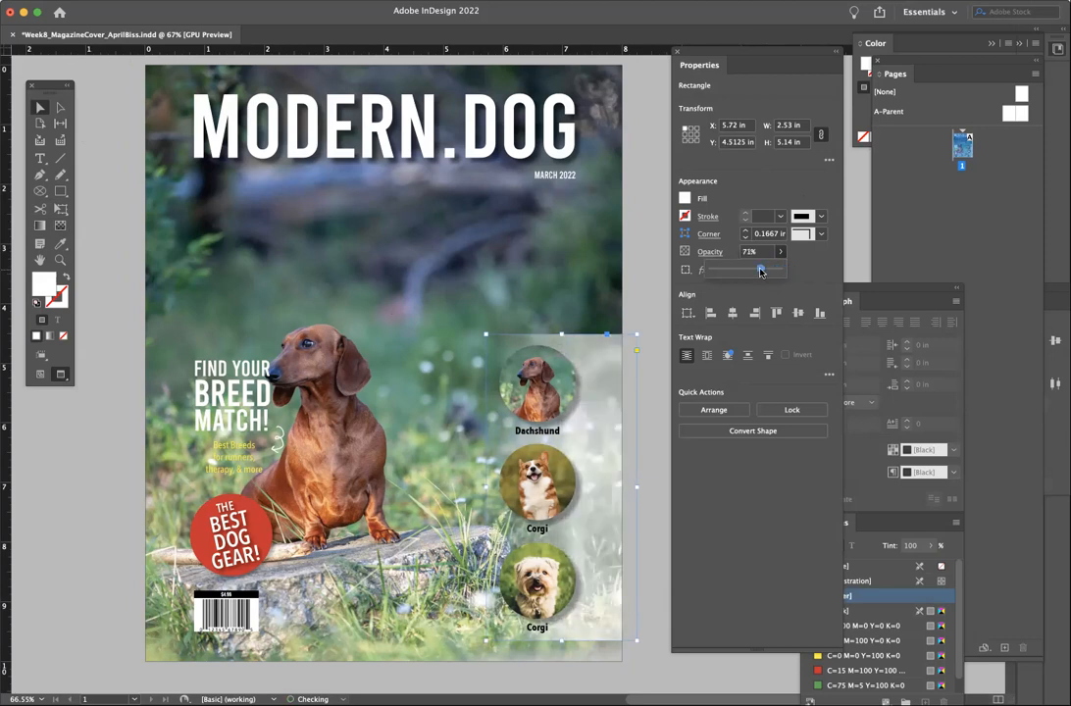
left_click(652, 296)
scroll(442, 371, "up", 1)
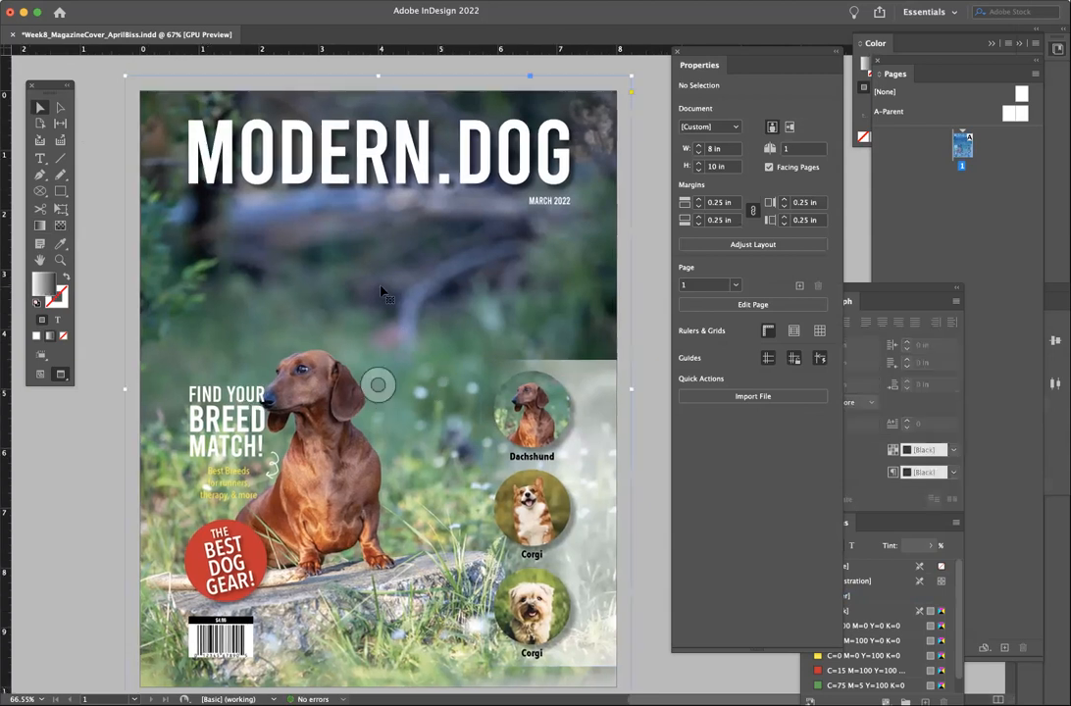
- Place the dark-background dog photo, replacing the selected cover image
left_click(93, 1)
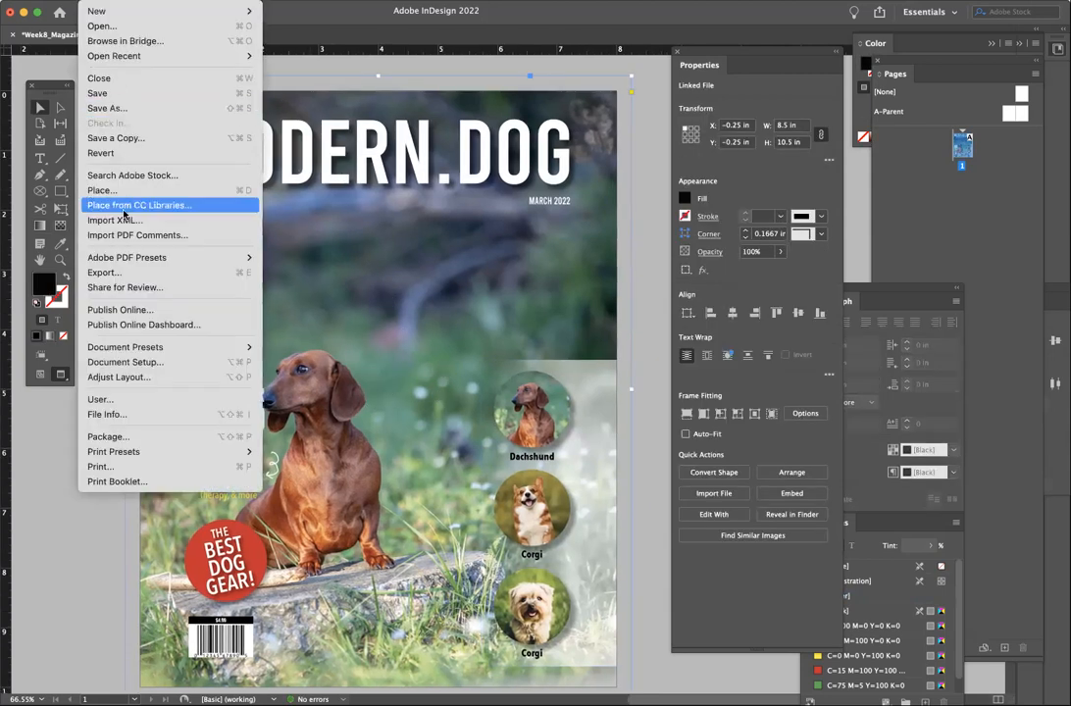
left_click(108, 190)
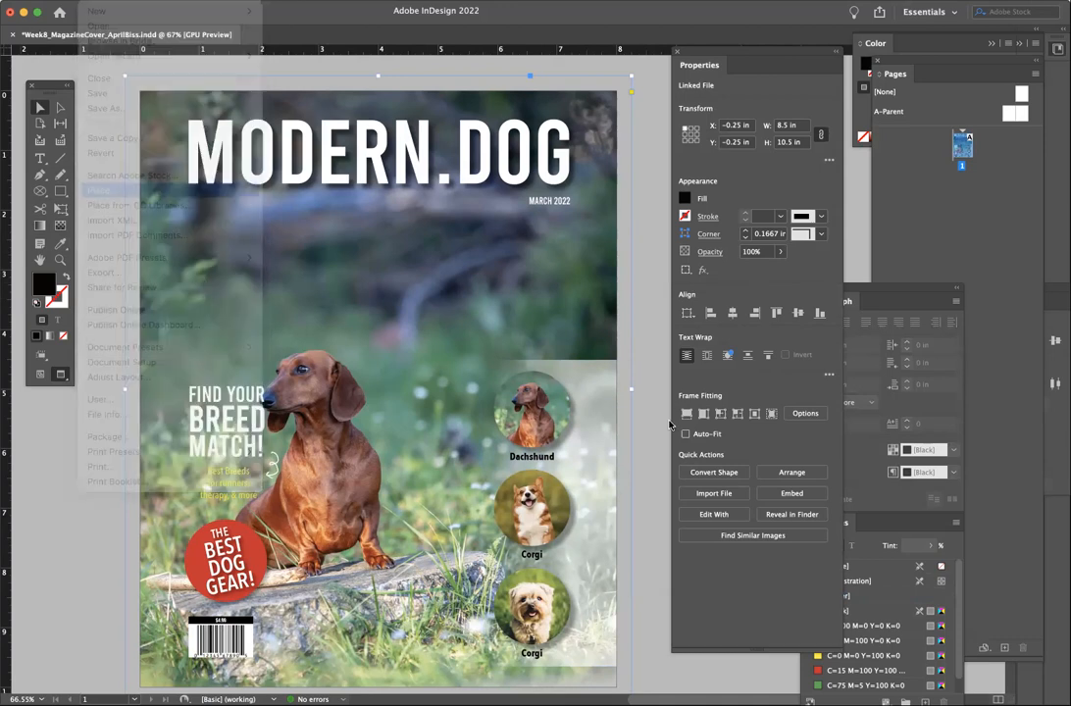
left_click(453, 216)
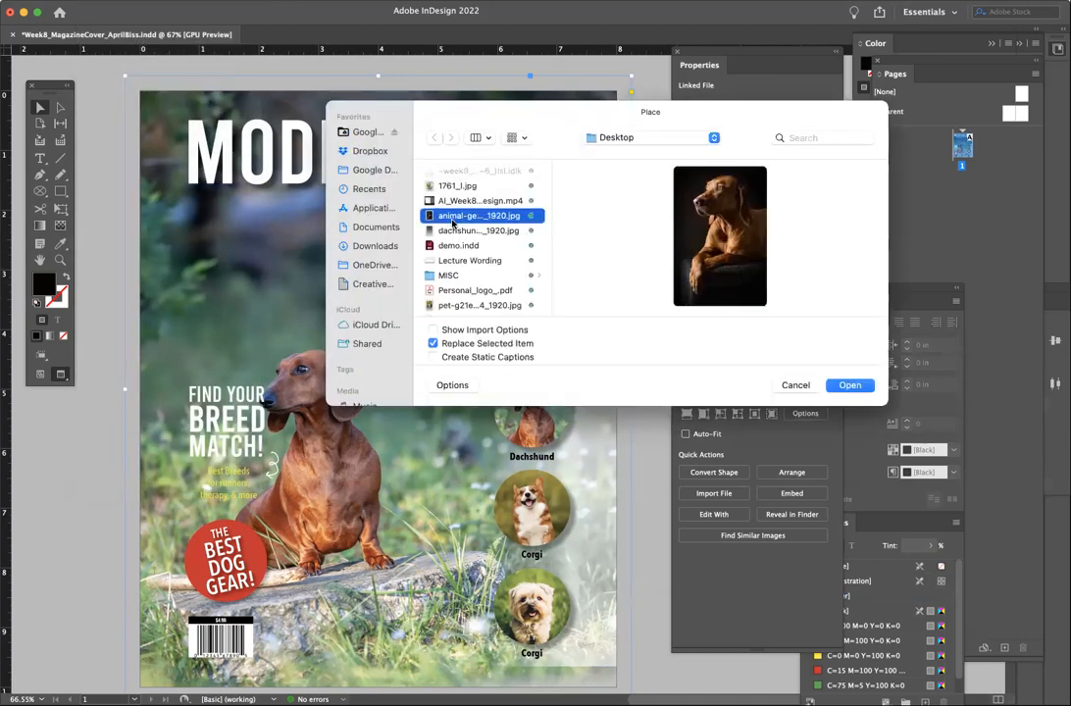
left_click(851, 384)
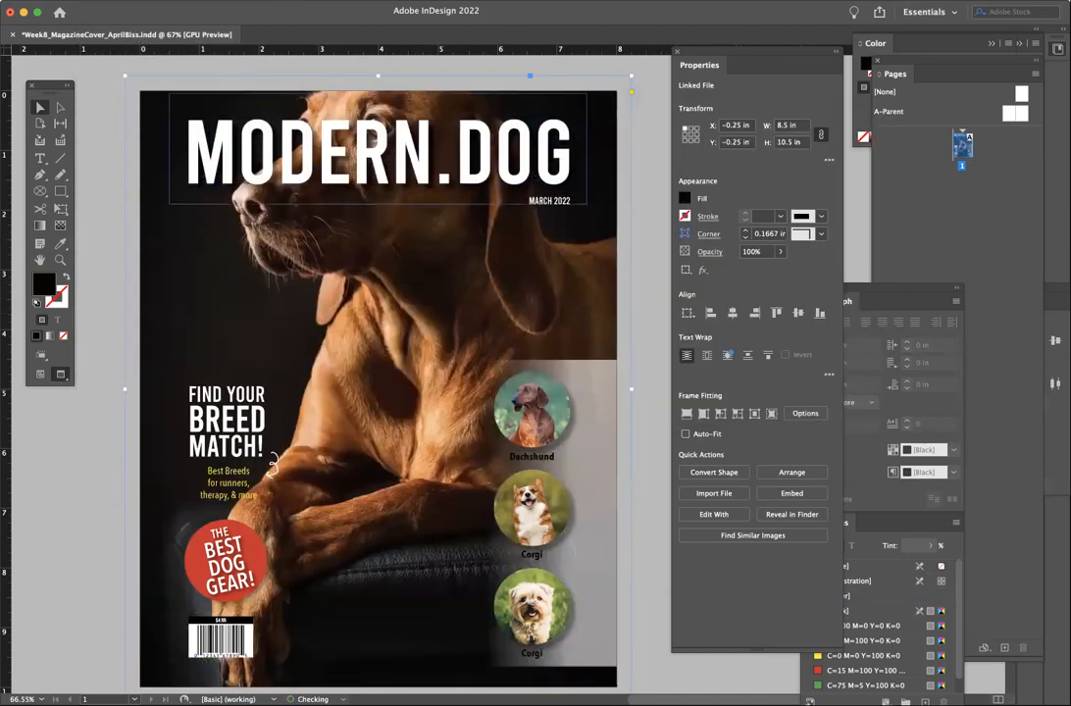
- Fill the frame proportionally with the dog photo and shift it down within the frame
left_click(235, 1)
mouse_move(245, 272)
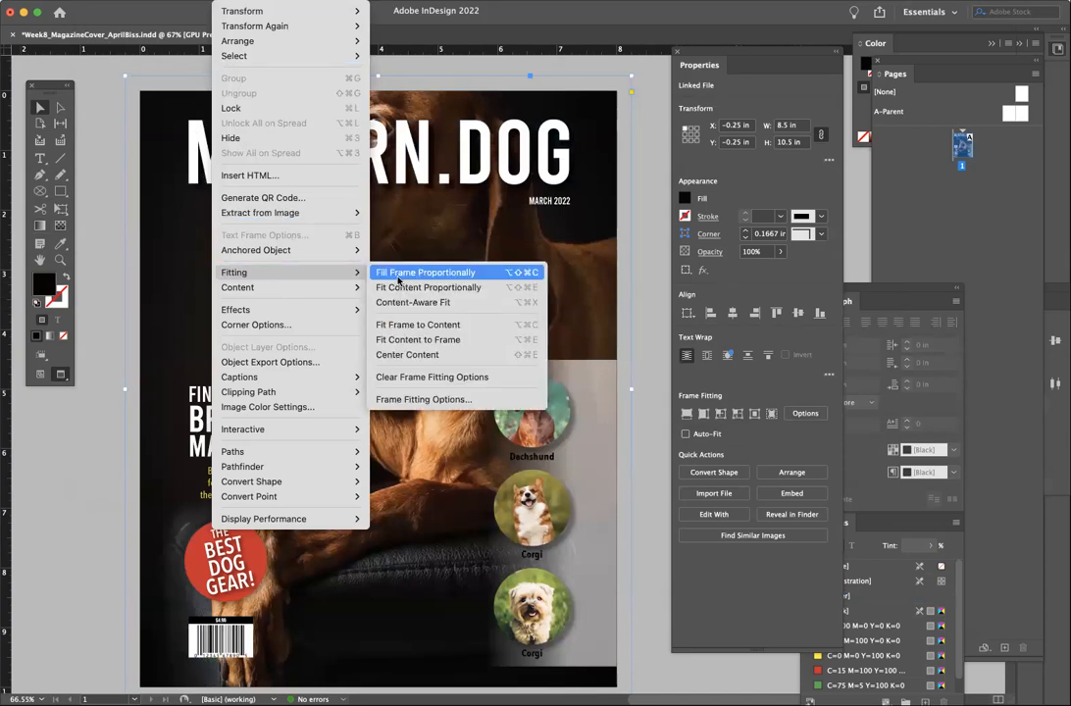
left_click(411, 271)
double_click(431, 246)
left_click_drag(431, 247, 406, 289)
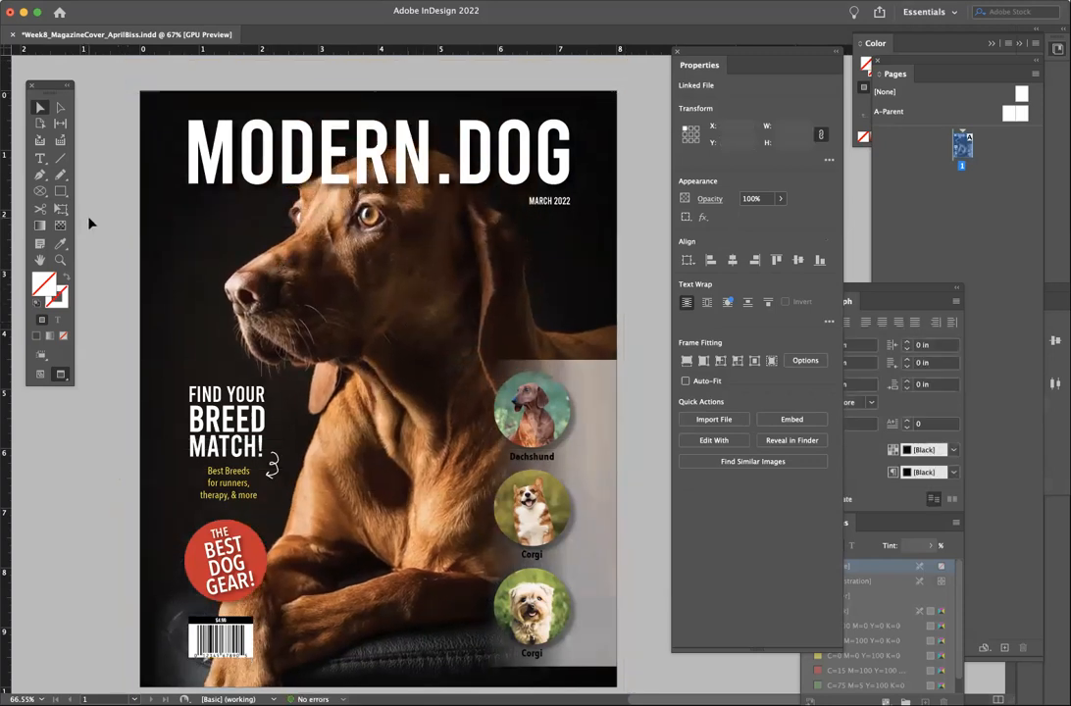
- Select the translucent panel behind the breed circles
left_click(86, 222)
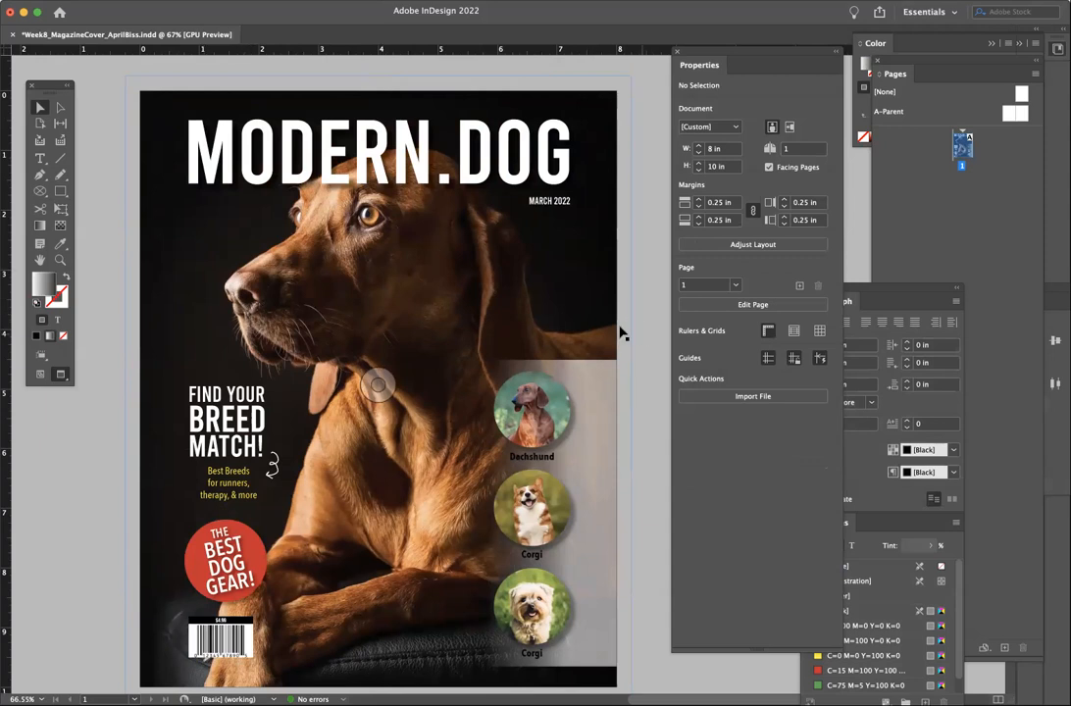
left_click(600, 370)
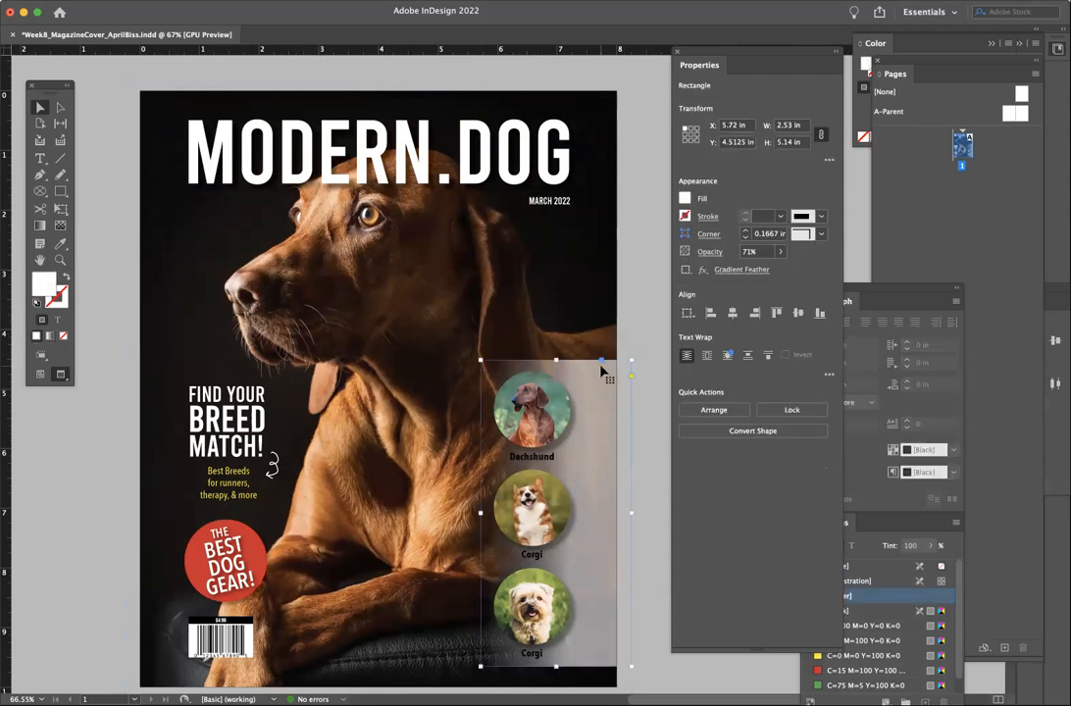
scroll(640, 321, "down", 1)
scroll(640, 319, "down", 1)
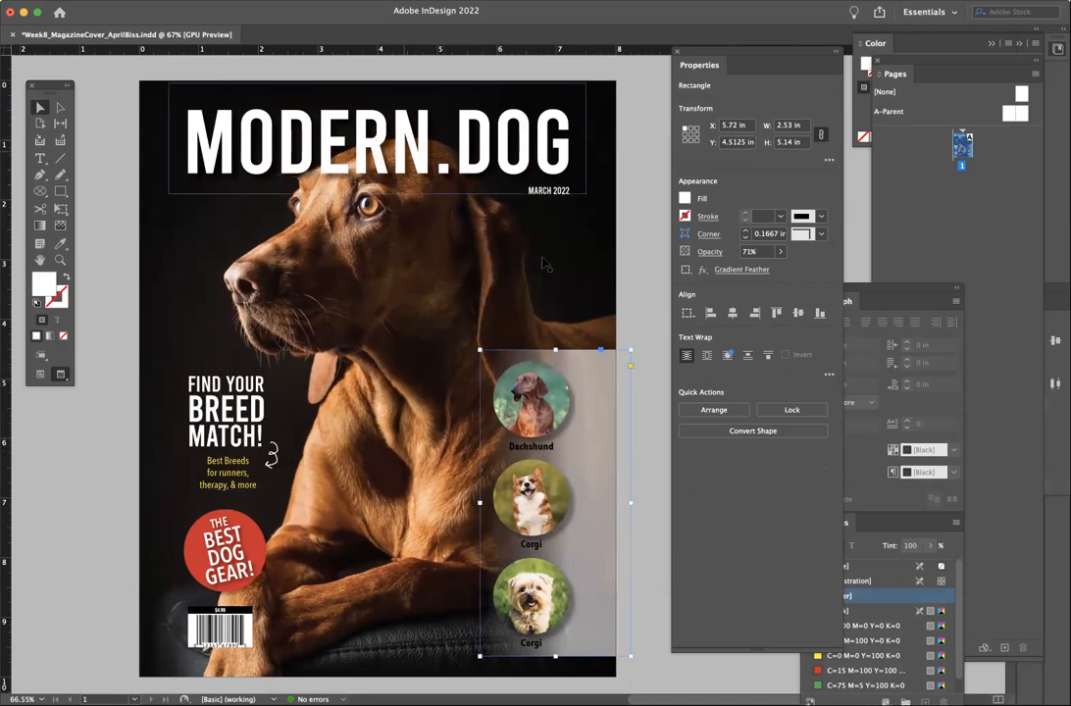
- Try moving the MODERN.DOG title and FIND YOUR BREED MATCH! group, undoing both moves
left_click(284, 135)
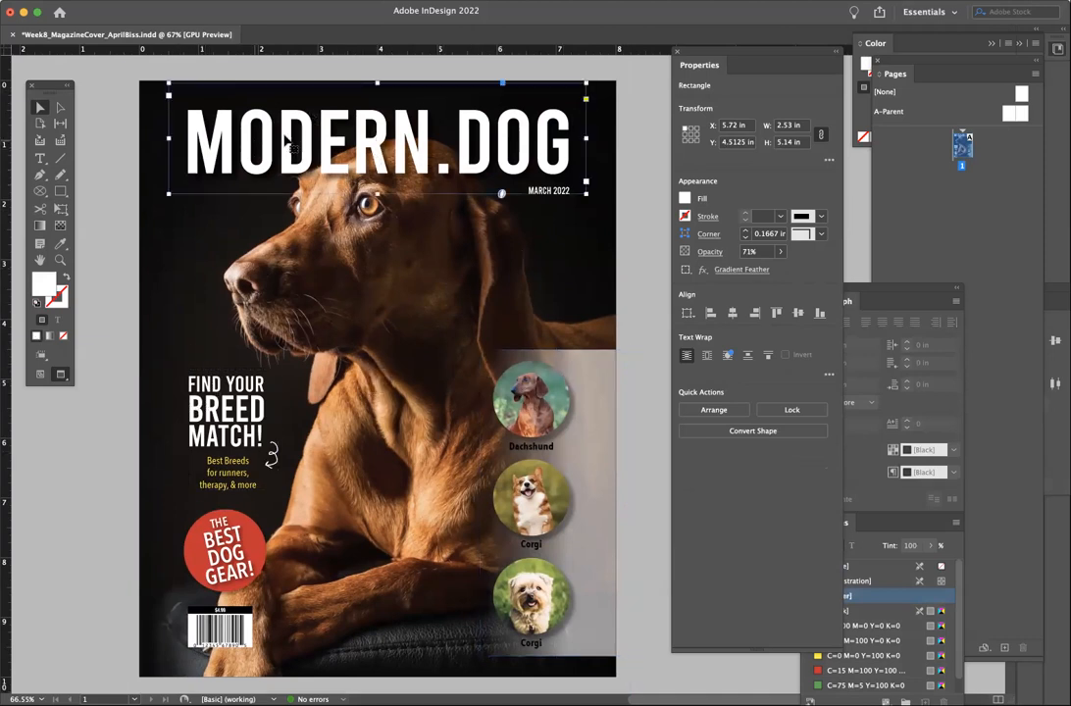
left_click_drag(284, 135, 287, 119)
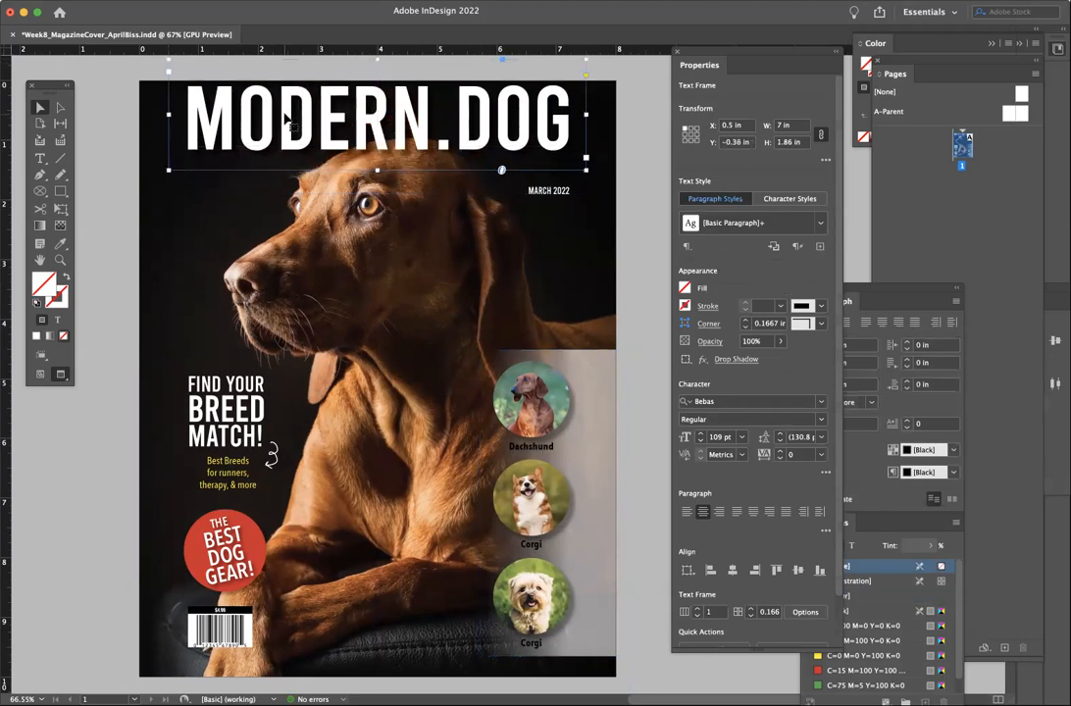
key("super+z")
left_click_drag(243, 402, 245, 223)
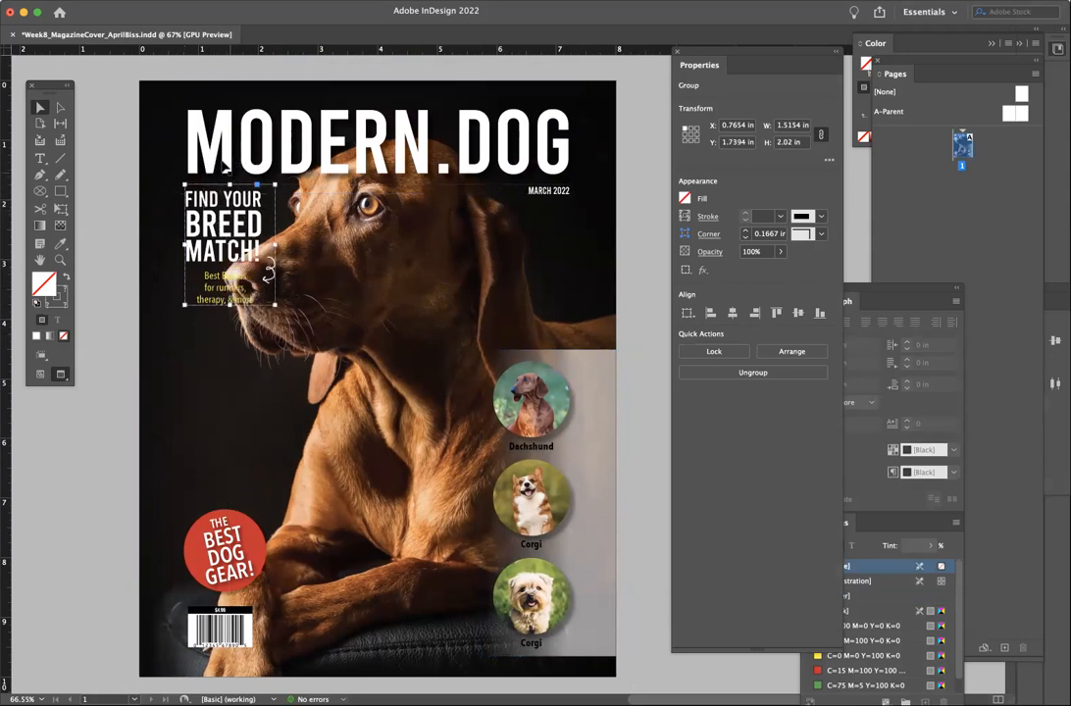
key("super+z")
key("super+z")
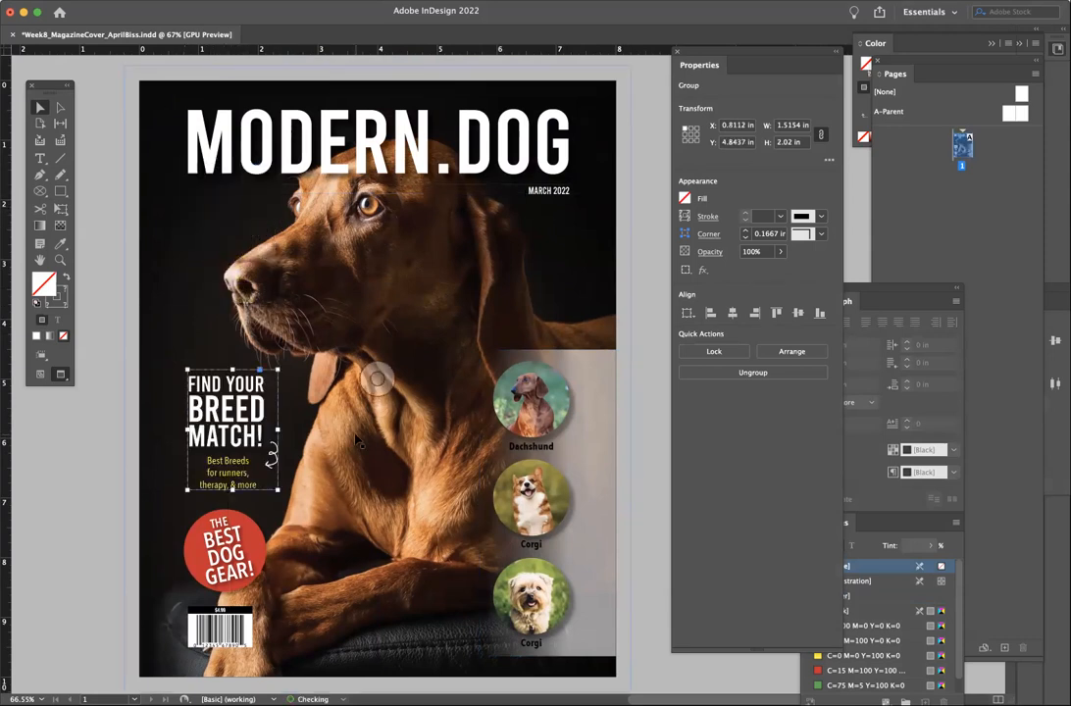
- Delete the translucent white panel, then select the Dachshund and second breed labels
left_click(634, 276)
left_click(618, 386)
key("Delete")
left_click(530, 448)
left_click(533, 545, "shift")
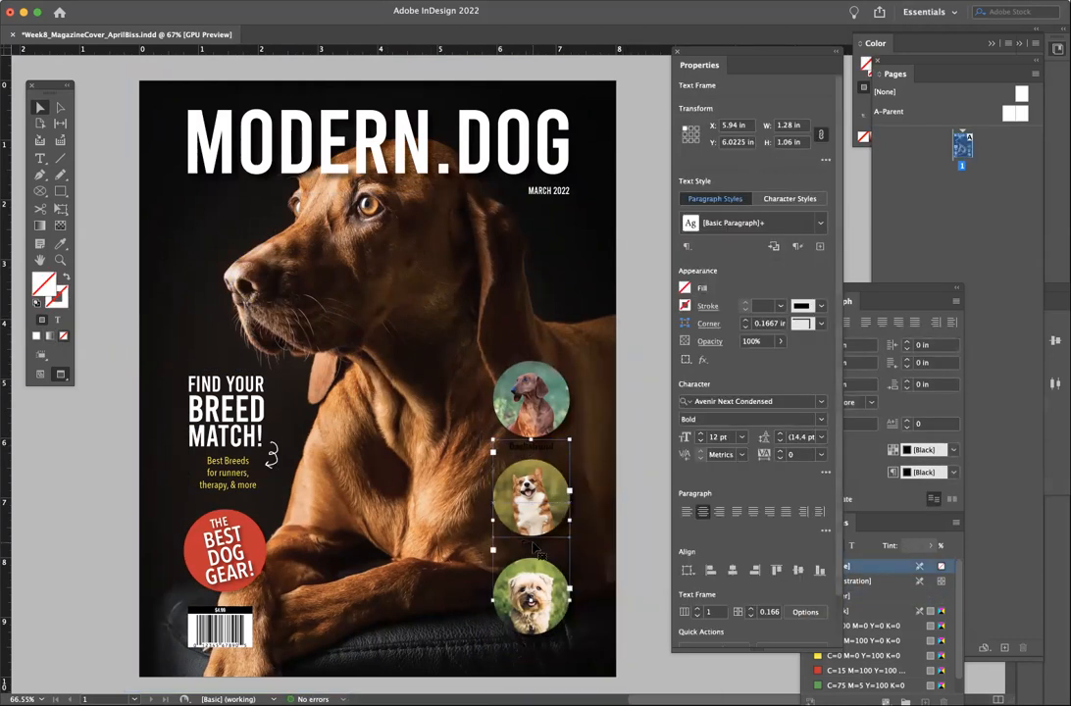
- Set the three breed label frames to fill None and their text to [Paper] white
left_click(530, 640, "shift")
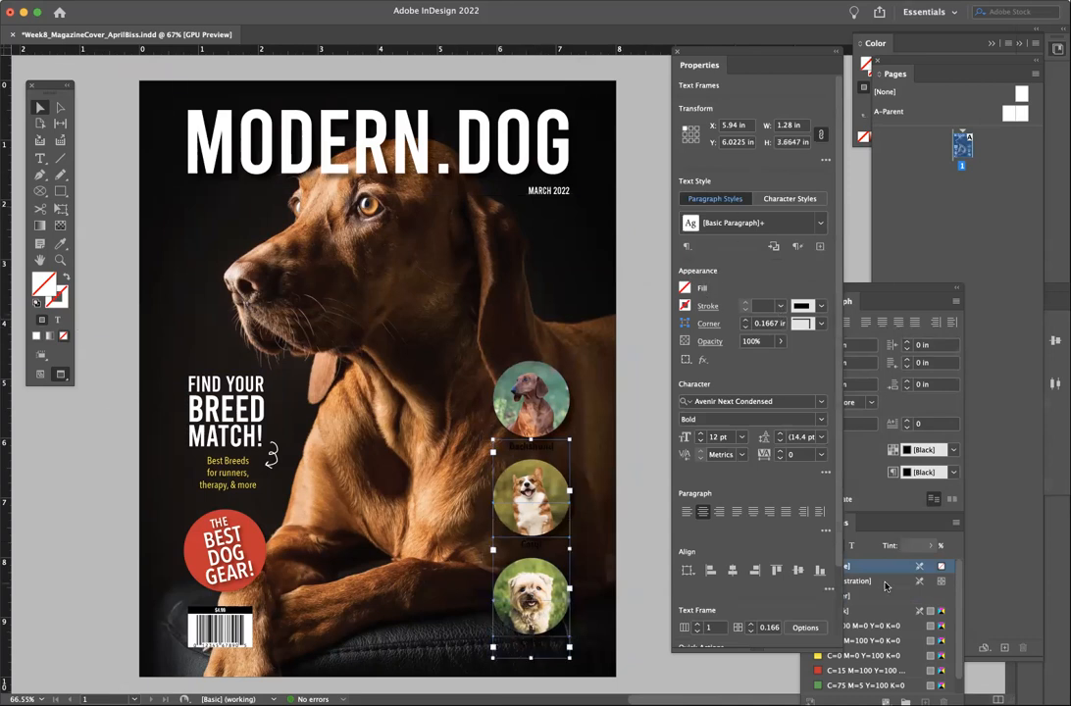
left_click(873, 522)
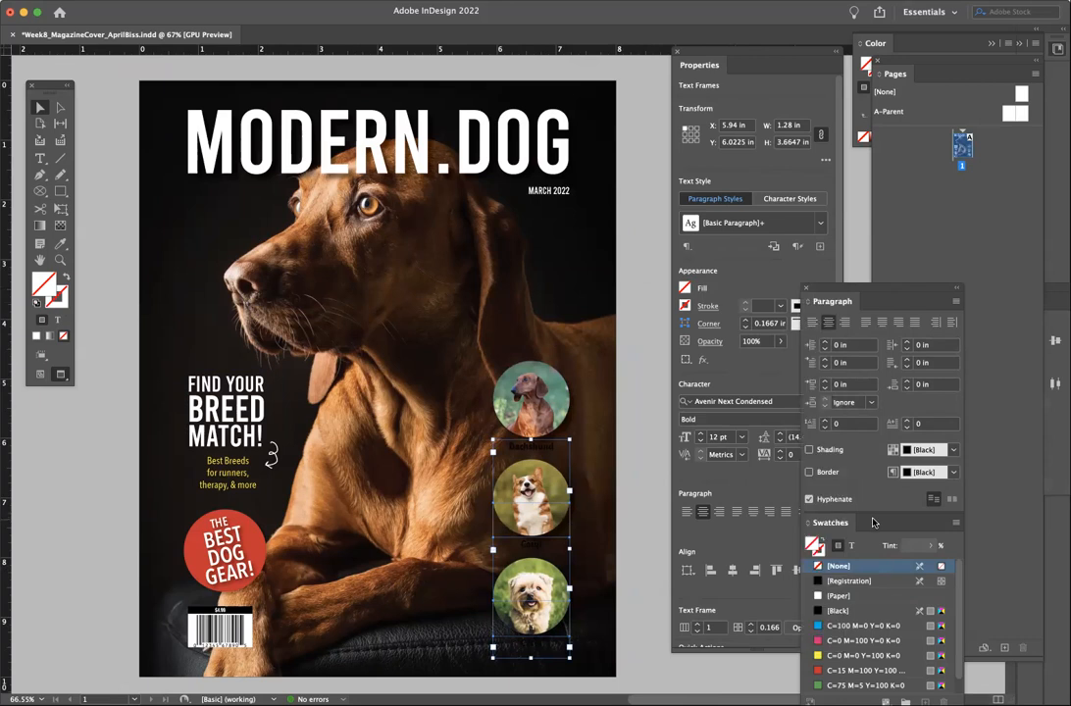
left_click(817, 597)
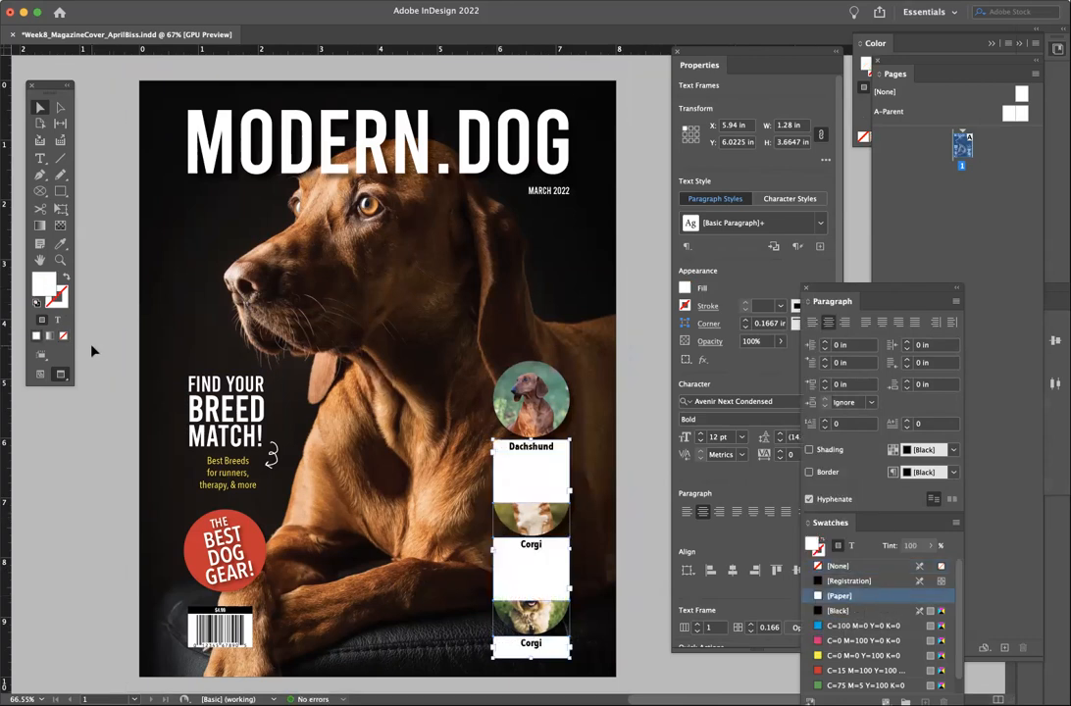
left_click(63, 335)
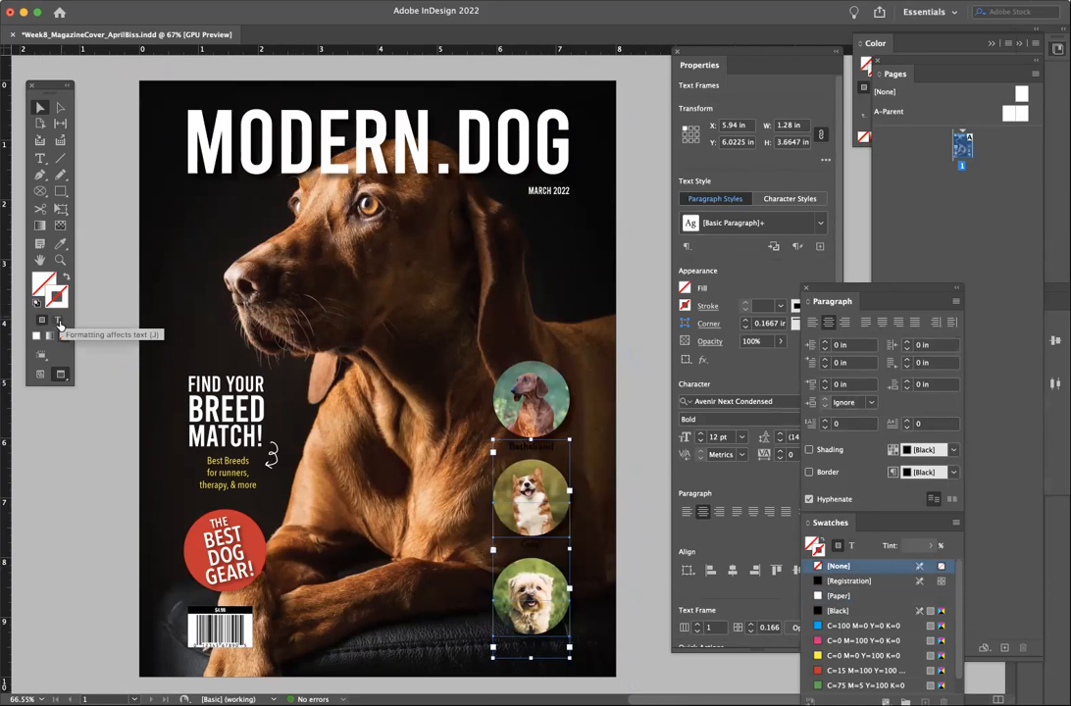
left_click(58, 322)
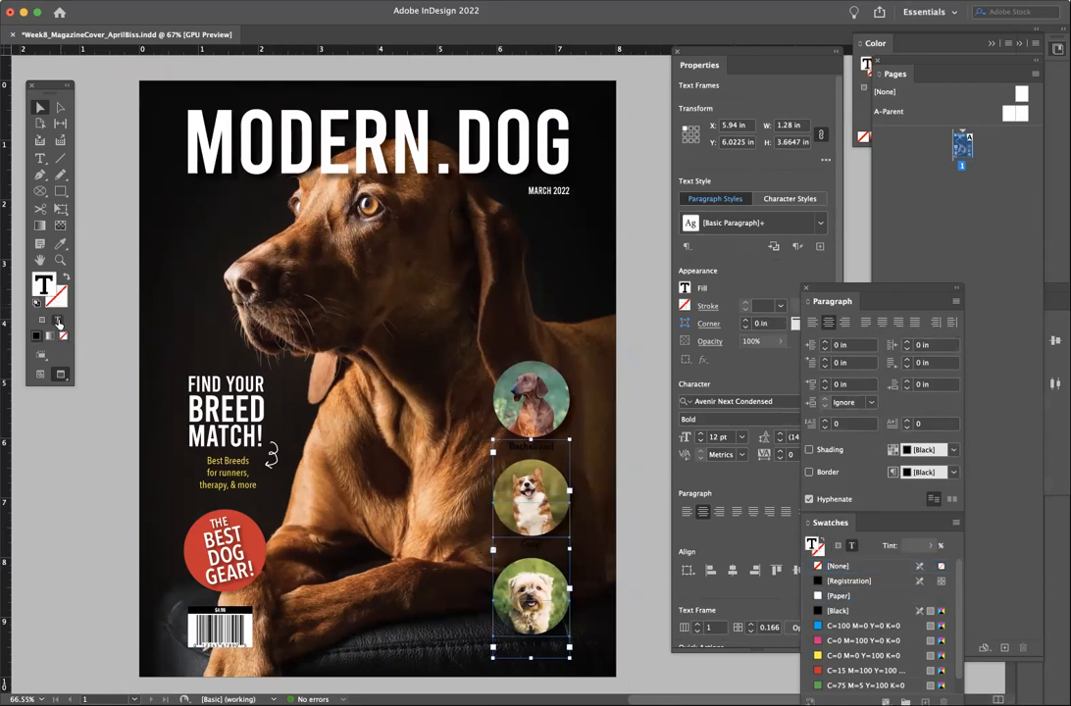
left_click(832, 597)
left_click(65, 495)
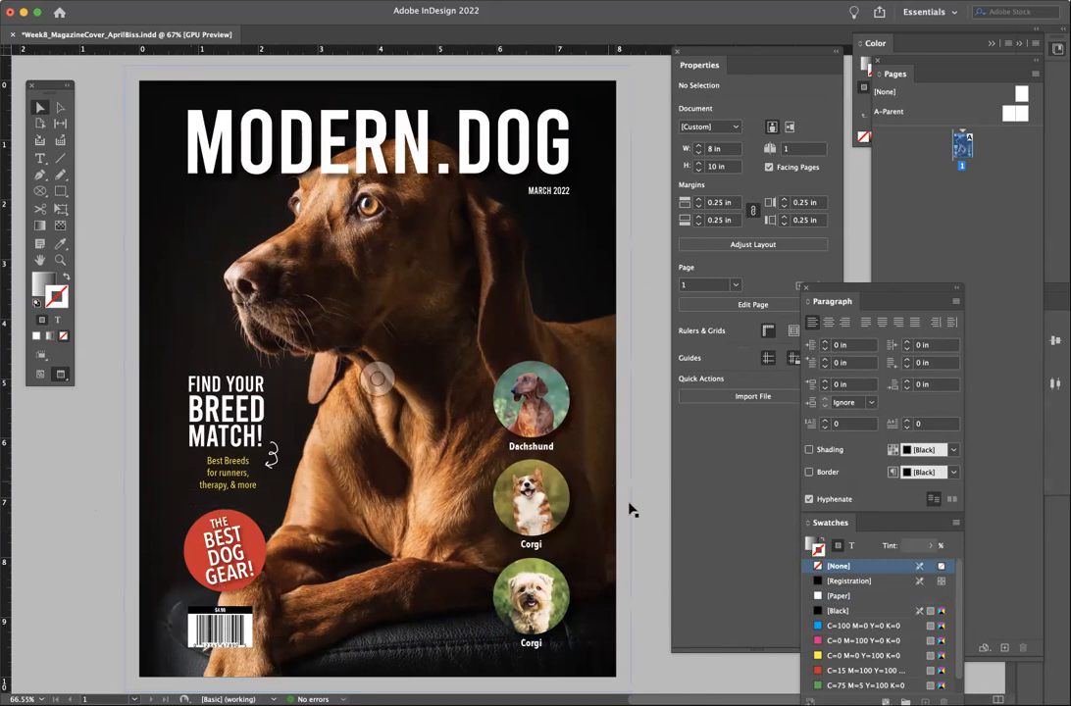
- Save the document, then export a Desktop PDF using the [Smallest File Size] preset
left_click(79, 0)
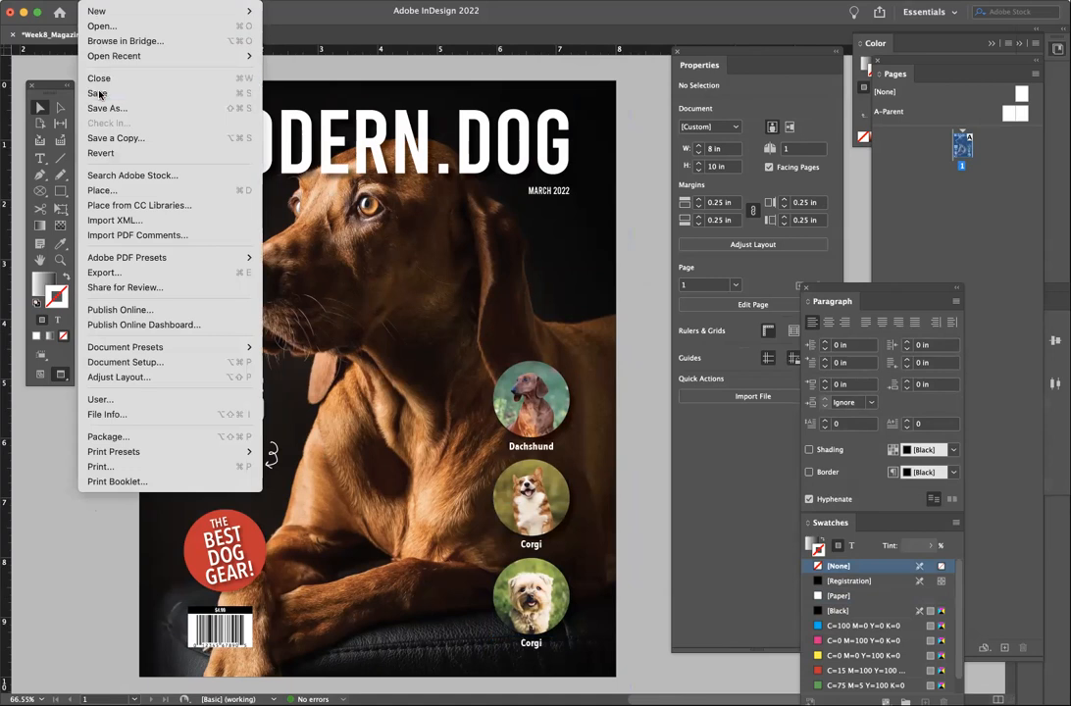
left_click(87, 90)
left_click(79, 0)
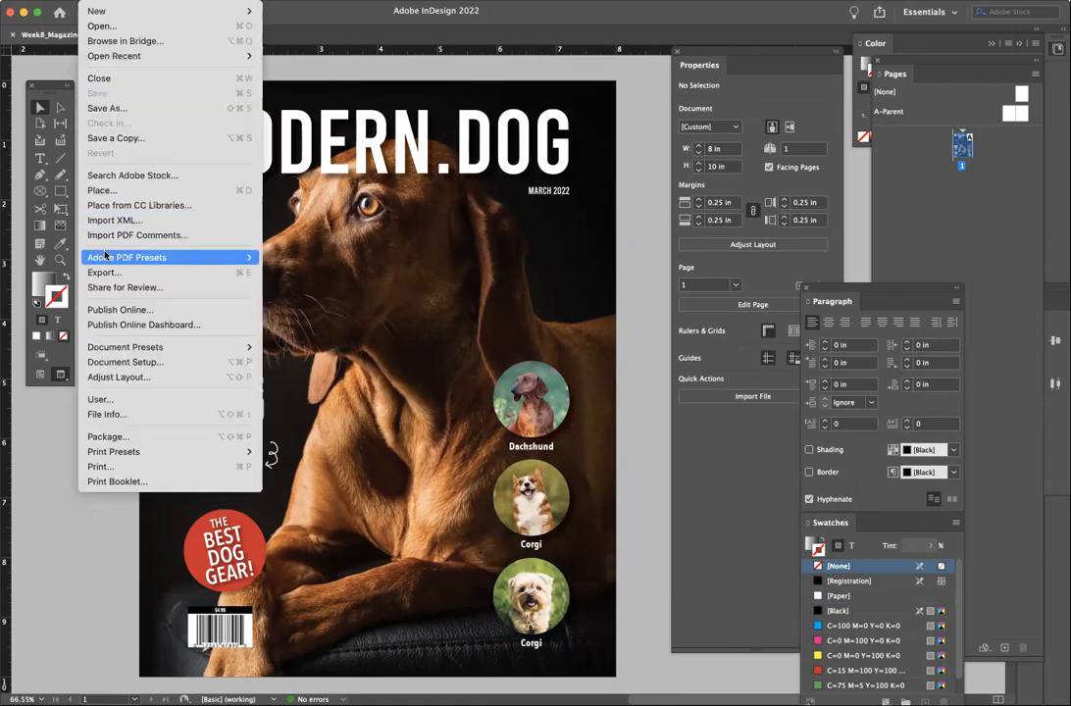
mouse_move(105, 257)
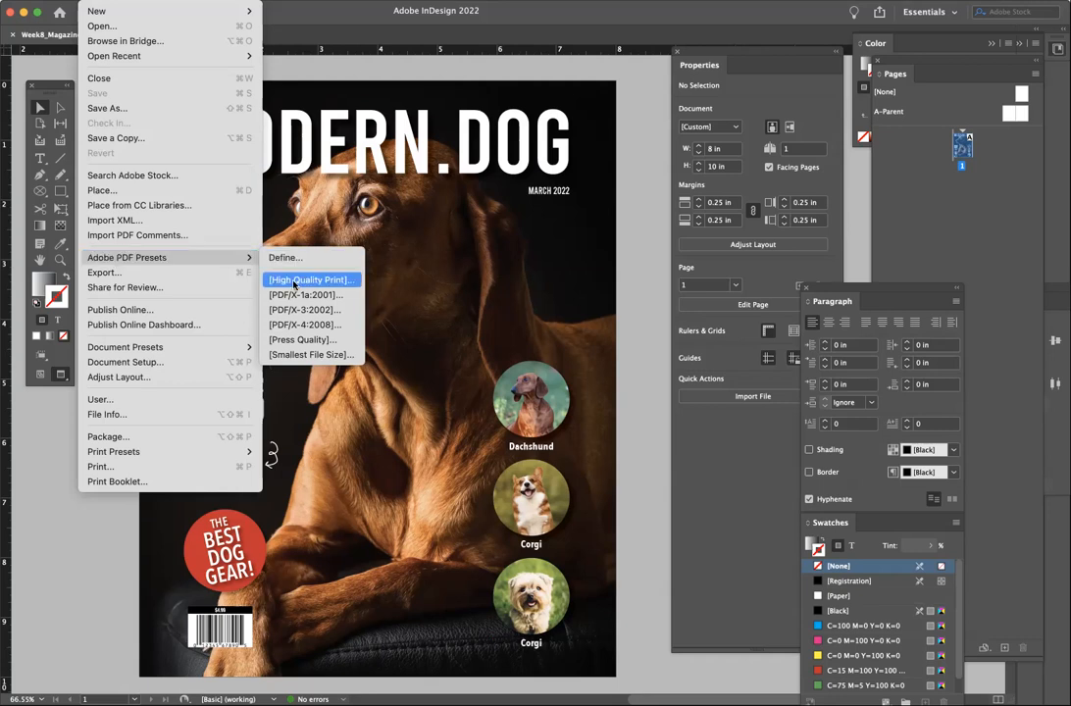
left_click(305, 362)
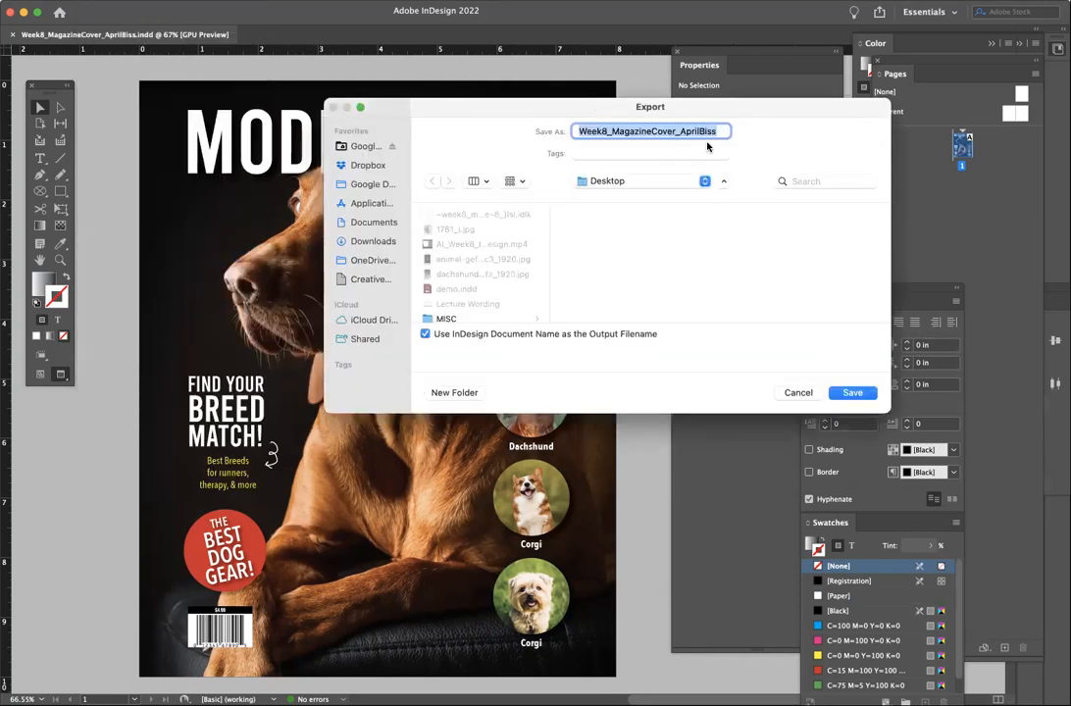
left_click(852, 393)
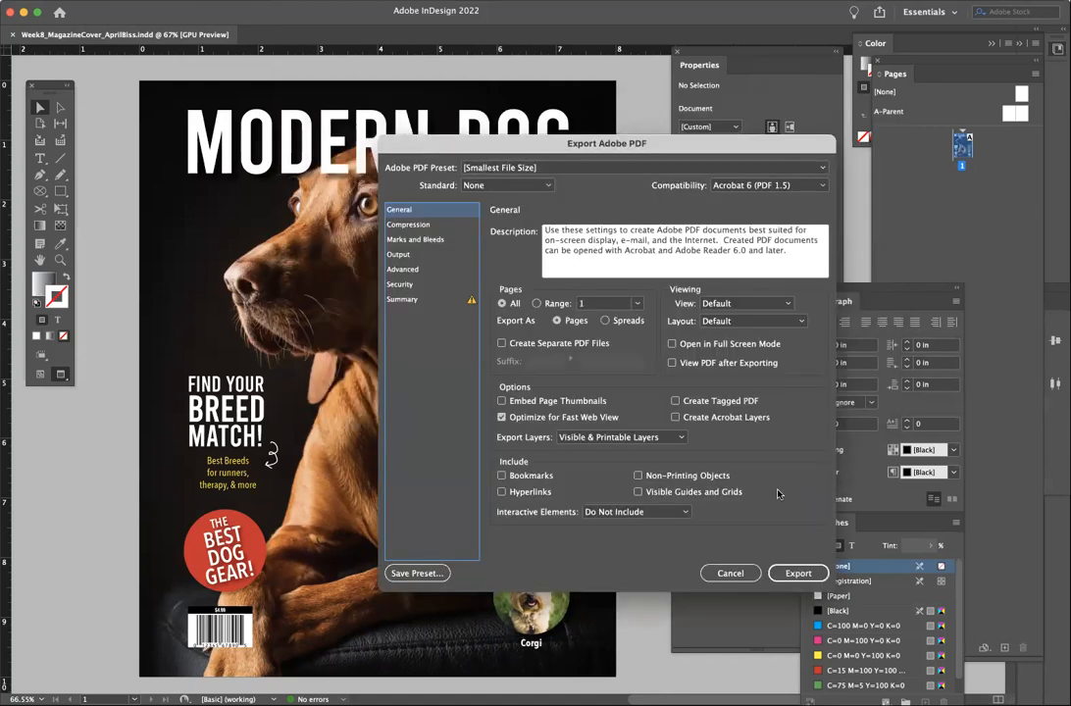
left_click(816, 571)
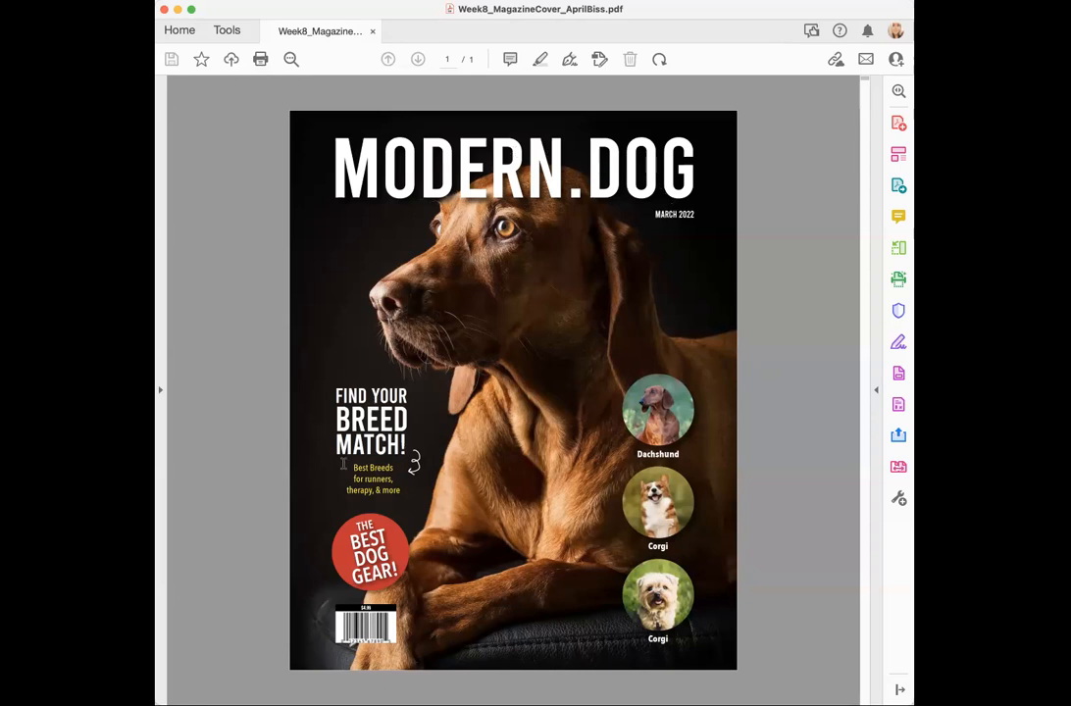
mouse_move(516, 607)
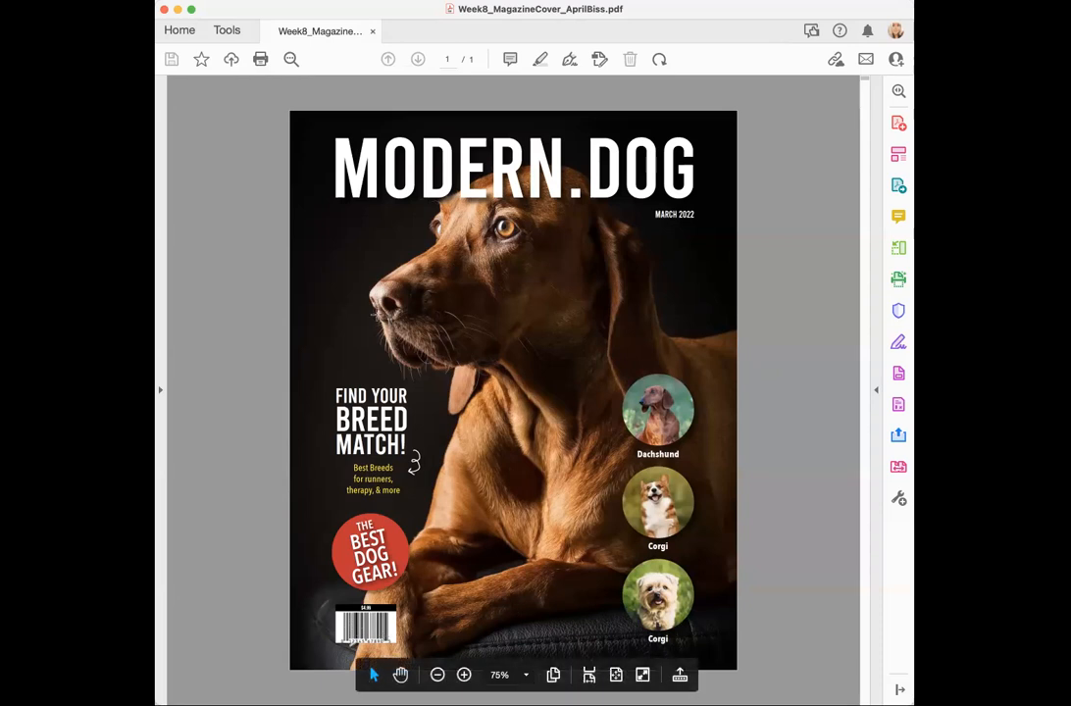